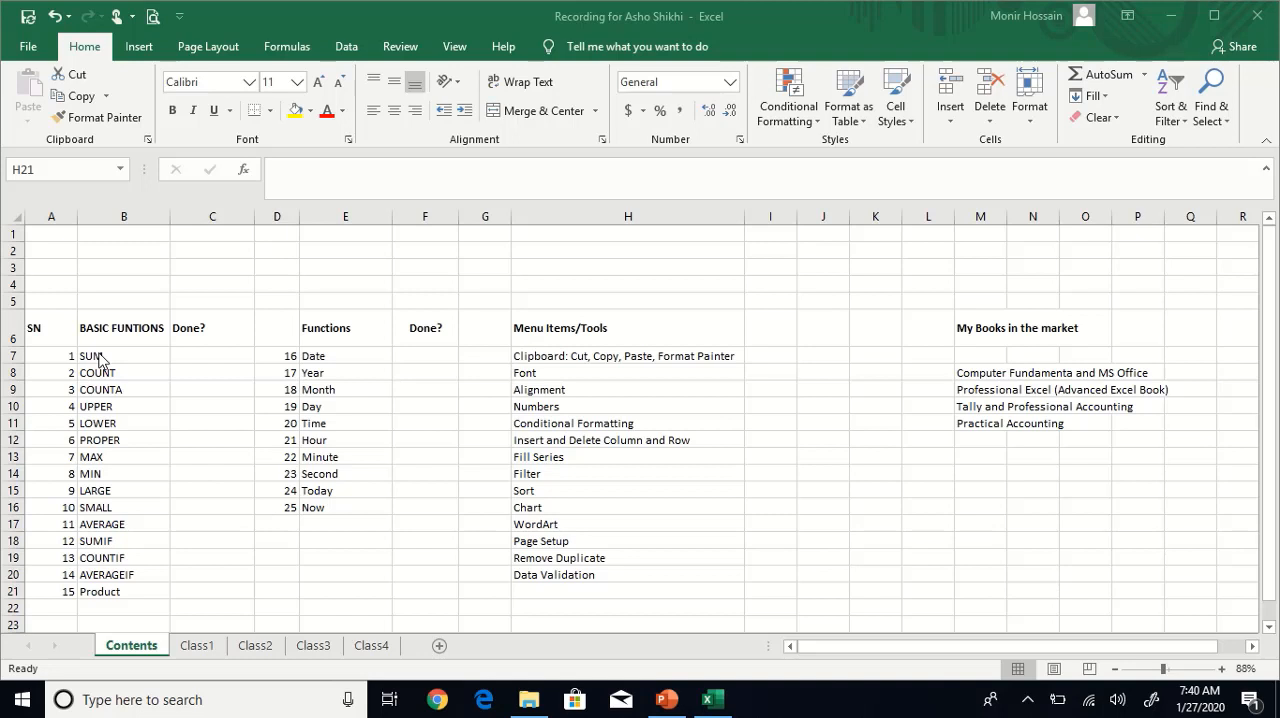
Review the basic functions list starting at SUM and the menu items and tools list on the Contents sheet.
{"action": "left_click", "coordinate": [98, 353]}
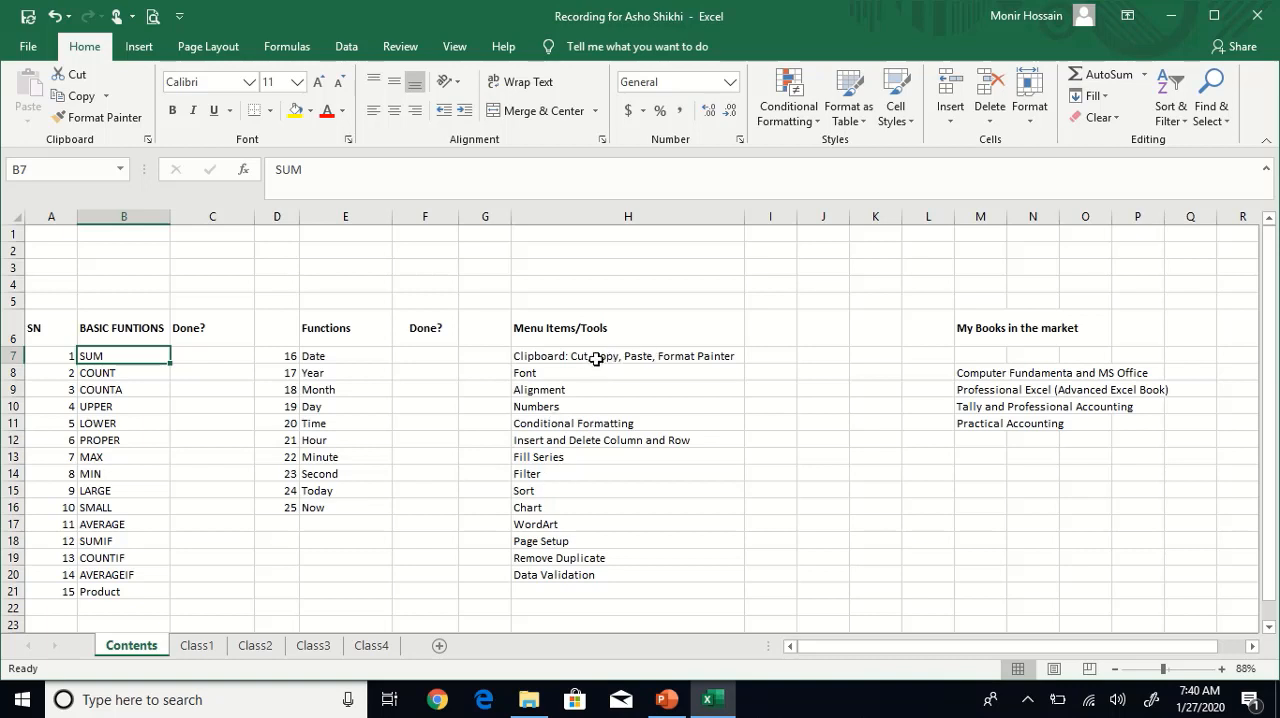
{"action": "left_click_drag", "start_coordinate": [596, 358], "coordinate": [574, 593]}
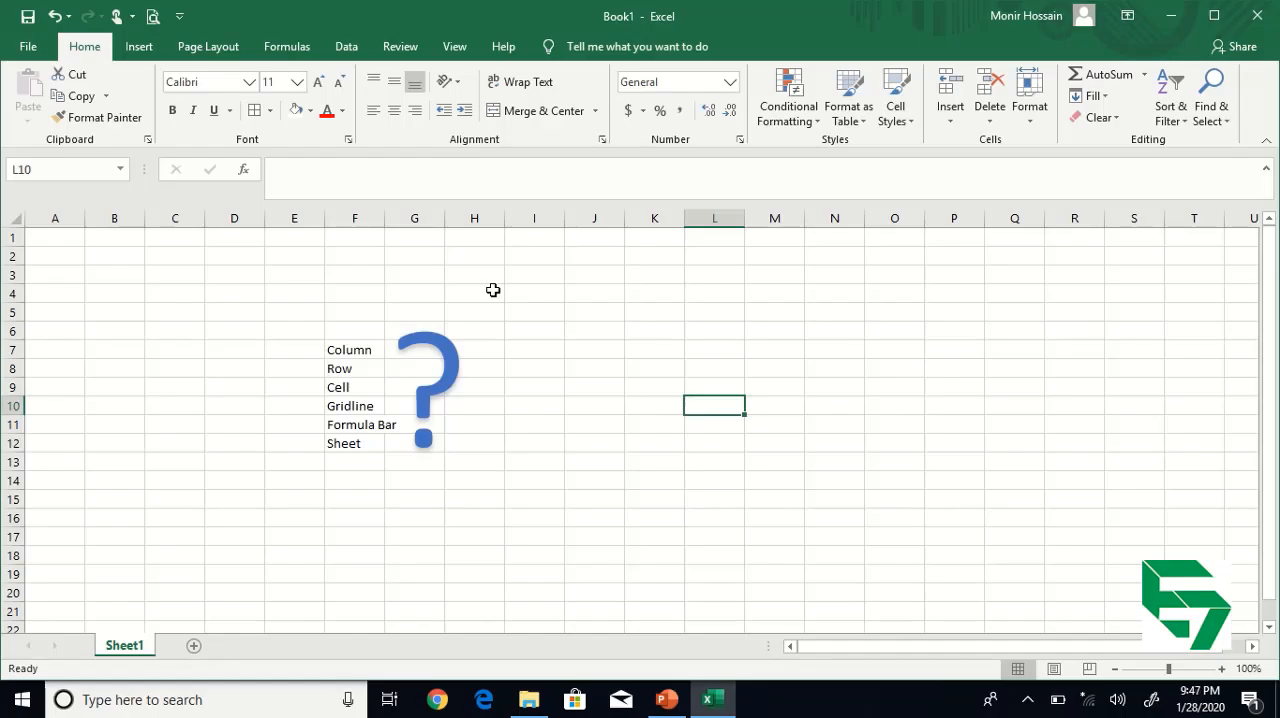
{"action": "left_click", "coordinate": [508, 352]}
{"action": "left_click", "coordinate": [769, 461]}
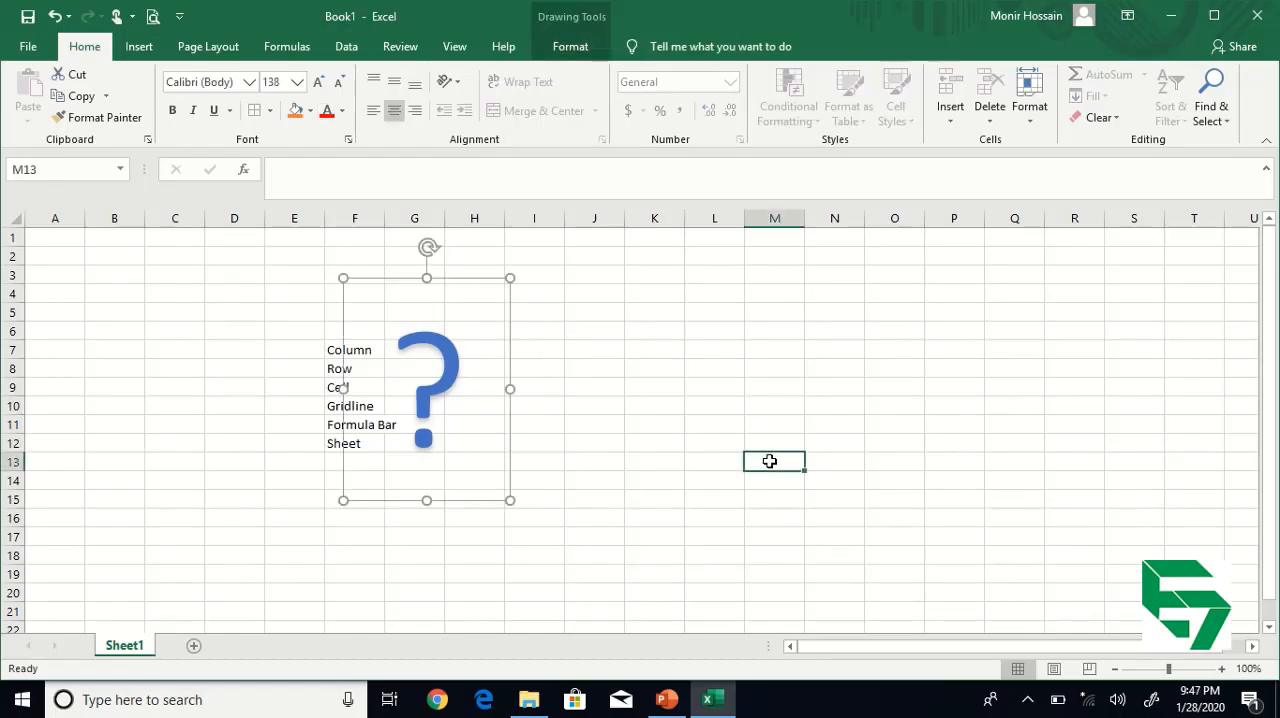
{"action": "left_click", "coordinate": [230, 356]}
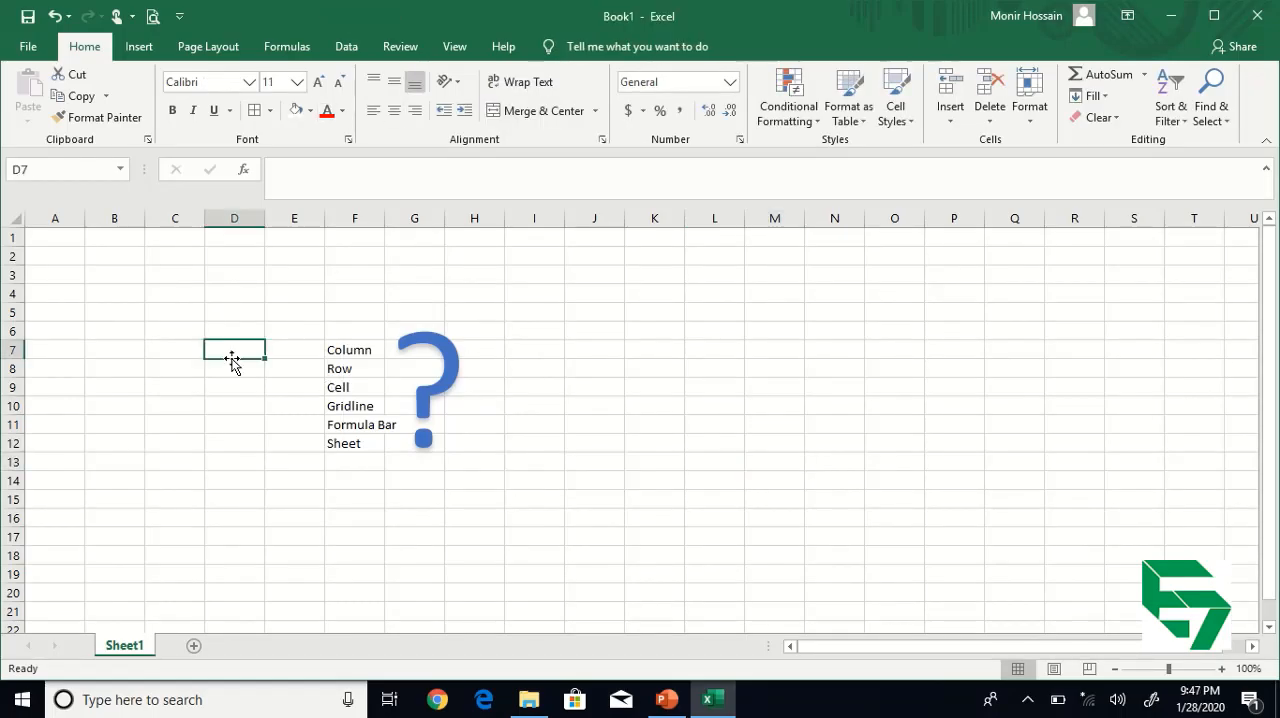
{"action": "left_click", "coordinate": [432, 341]}
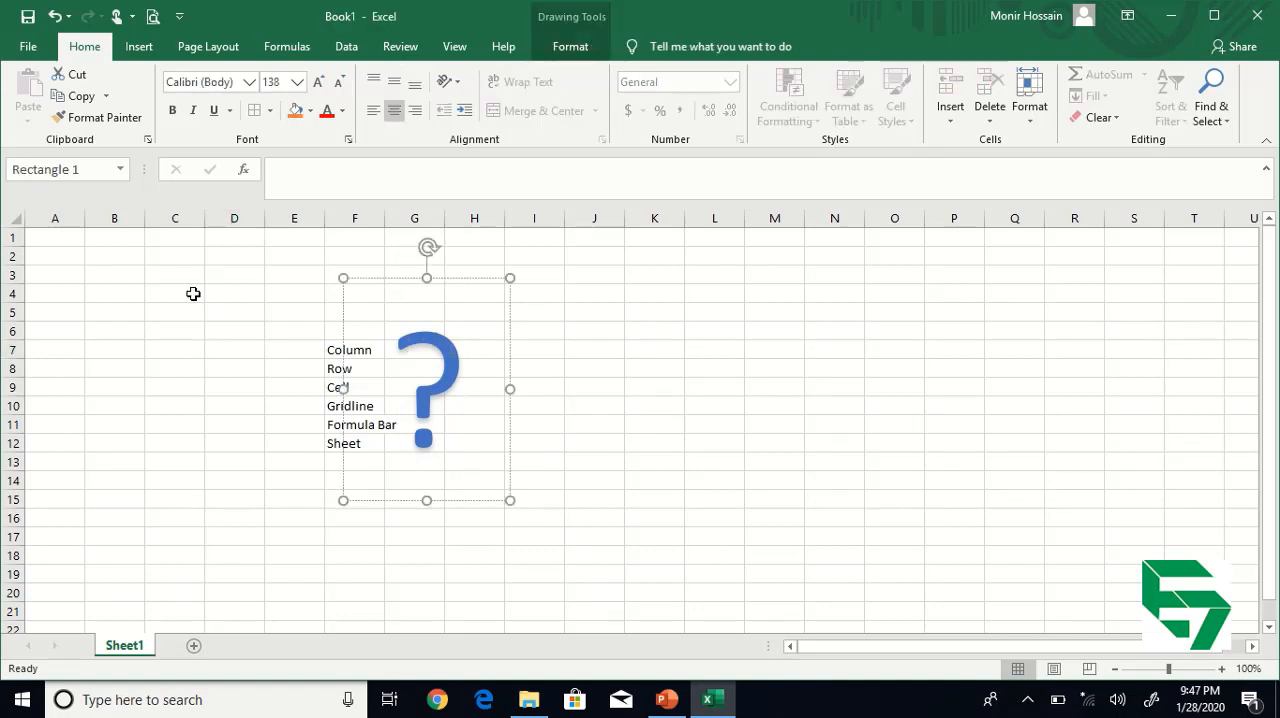
{"action": "left_click", "coordinate": [140, 258]}
{"action": "left_click_drag", "start_coordinate": [140, 257], "coordinate": [666, 452]}
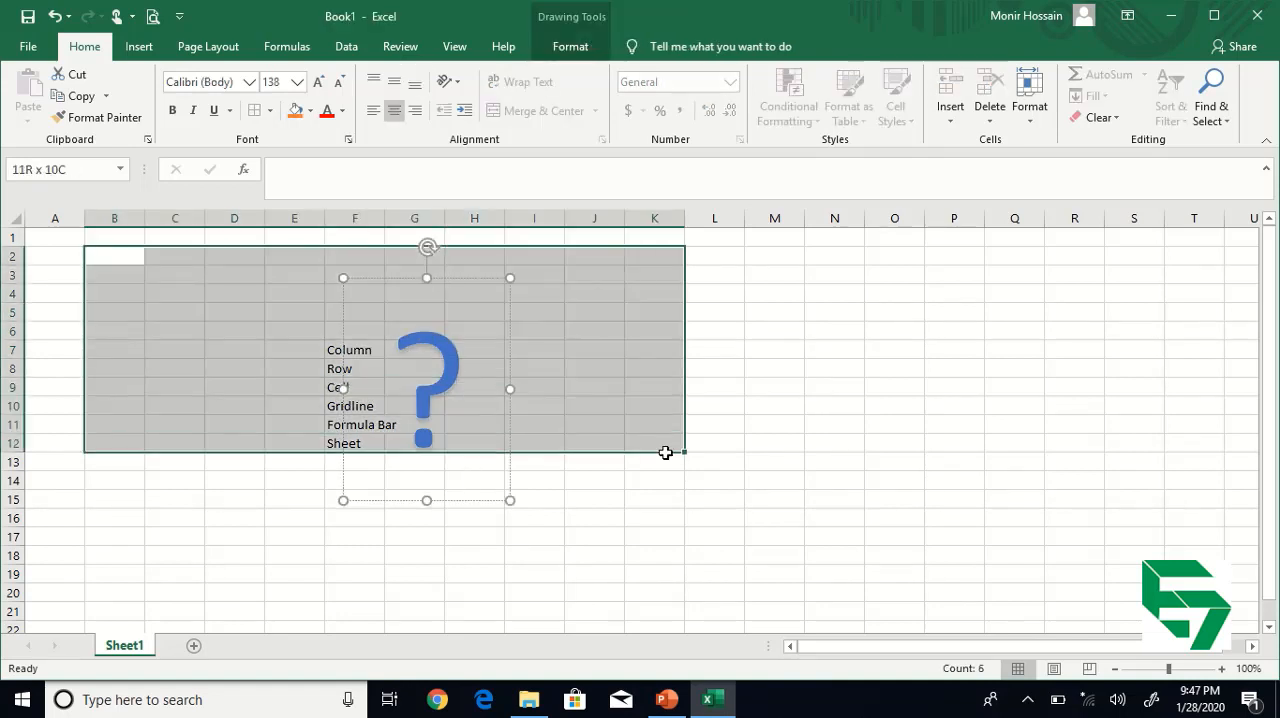
Examine what a column is by selecting whole columns, including A, B and C, and the Column entry in the term list.
{"action": "left_click", "coordinate": [535, 220]}
{"action": "left_click", "coordinate": [44, 218]}
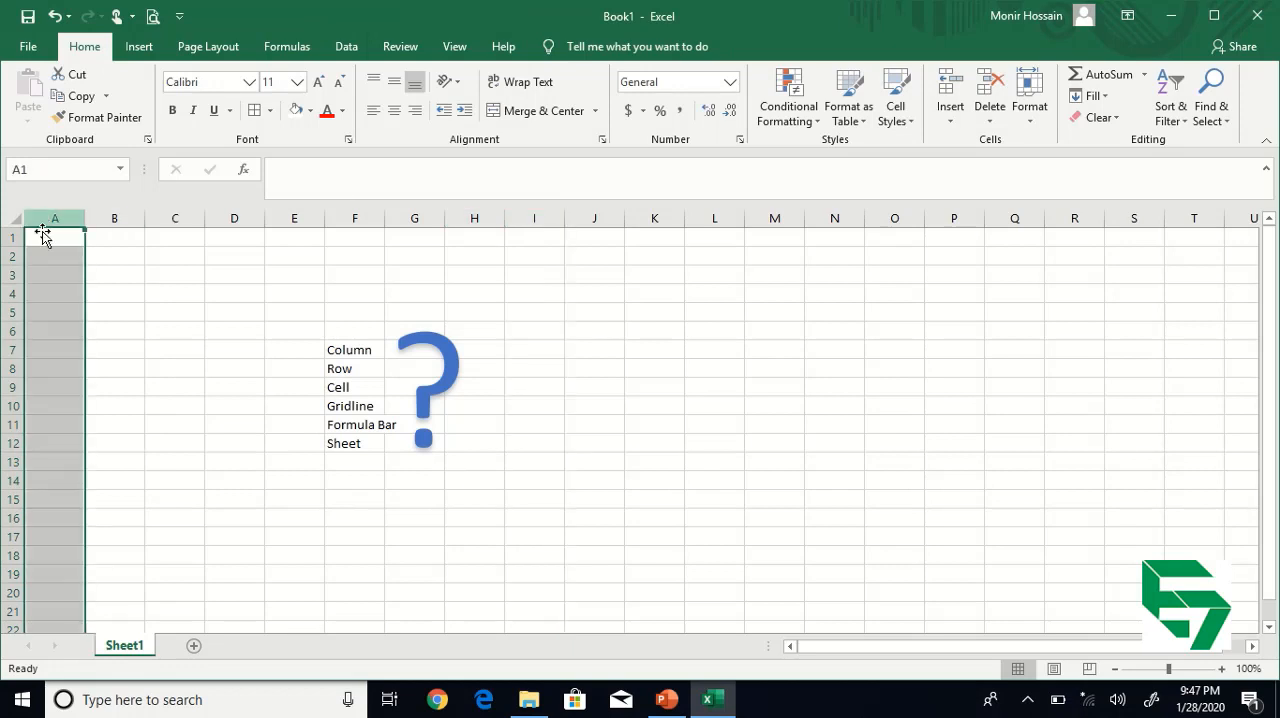
{"action": "left_click", "coordinate": [120, 270]}
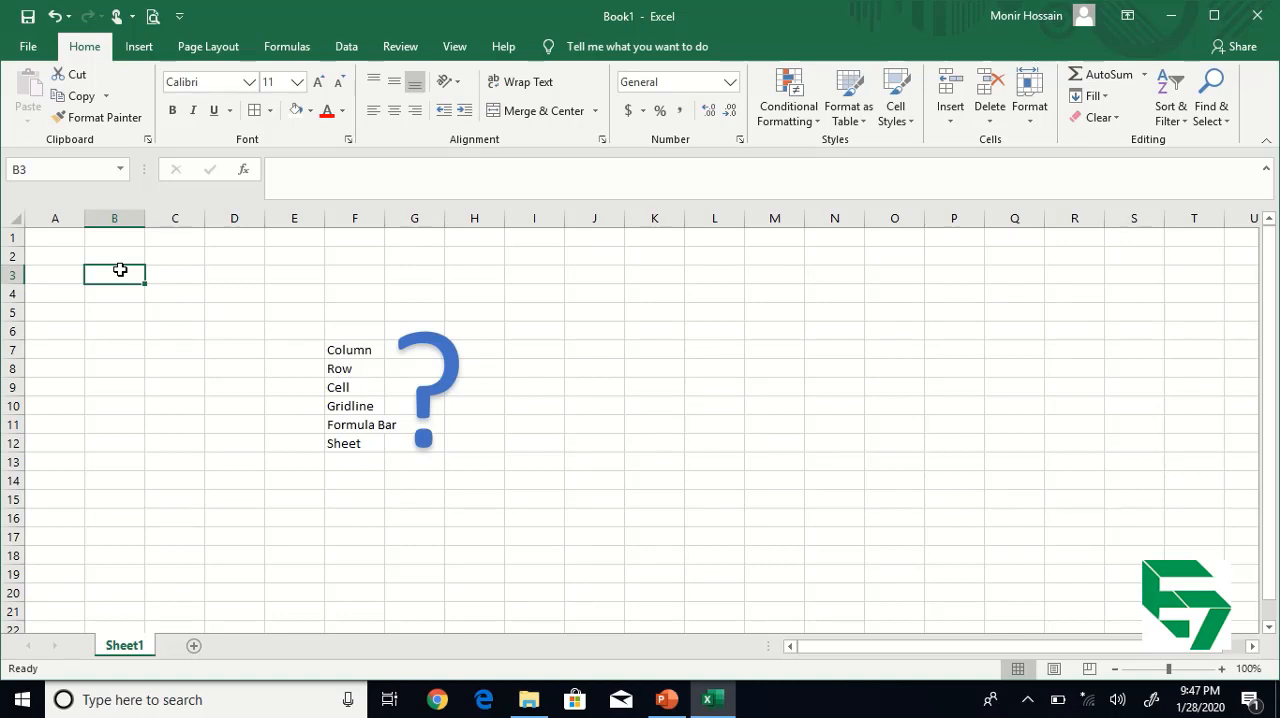
{"action": "left_click", "coordinate": [672, 501]}
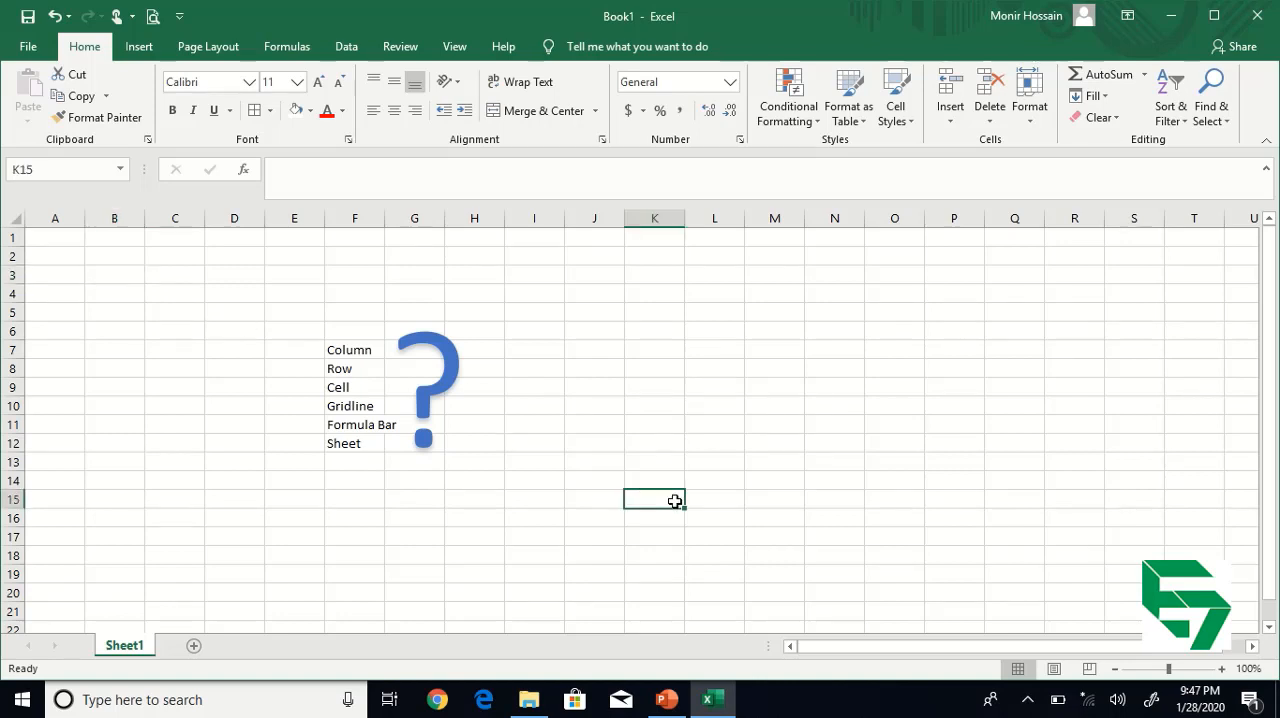
{"action": "left_click", "coordinate": [355, 353]}
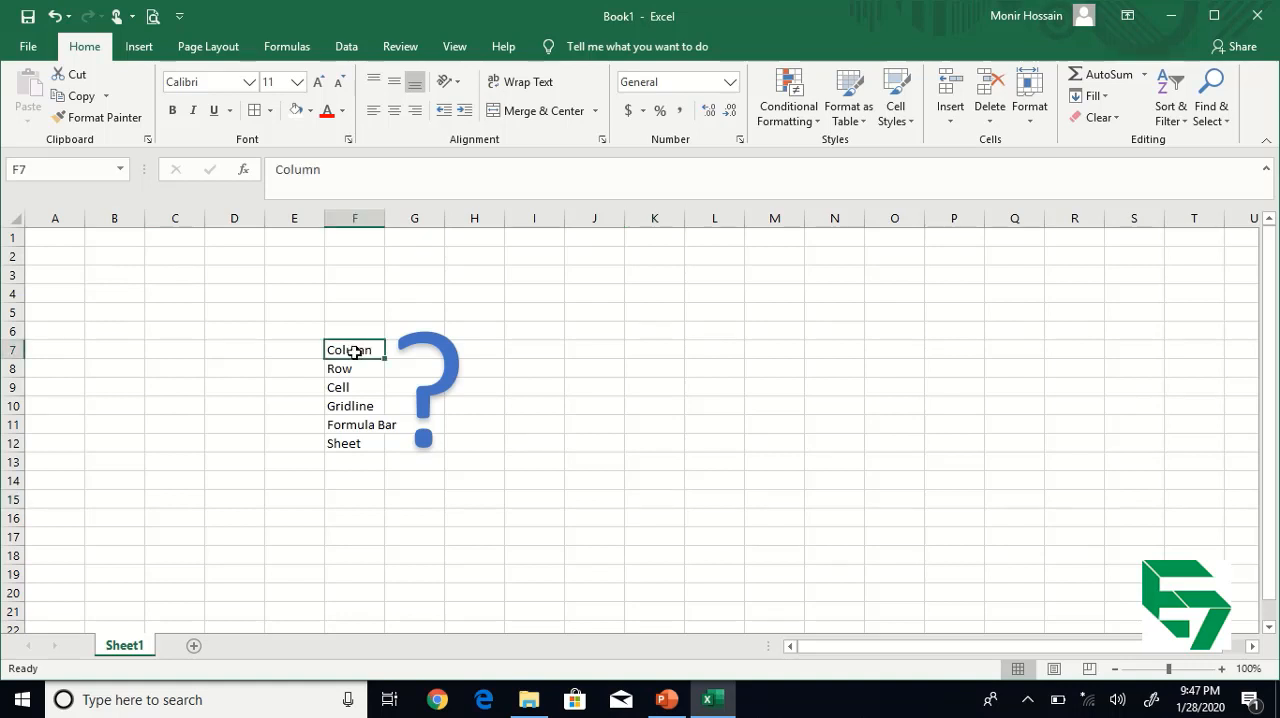
{"action": "left_click", "coordinate": [760, 428]}
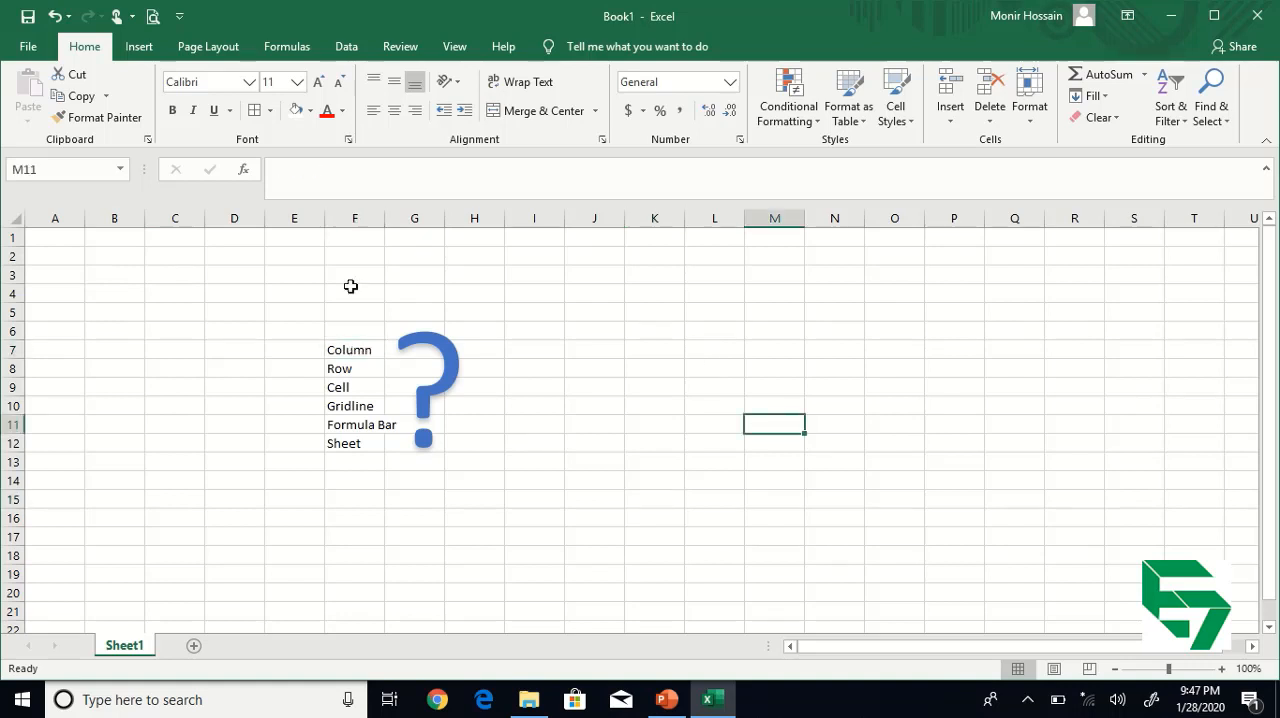
{"action": "left_click", "coordinate": [141, 270]}
{"action": "left_click", "coordinate": [58, 218]}
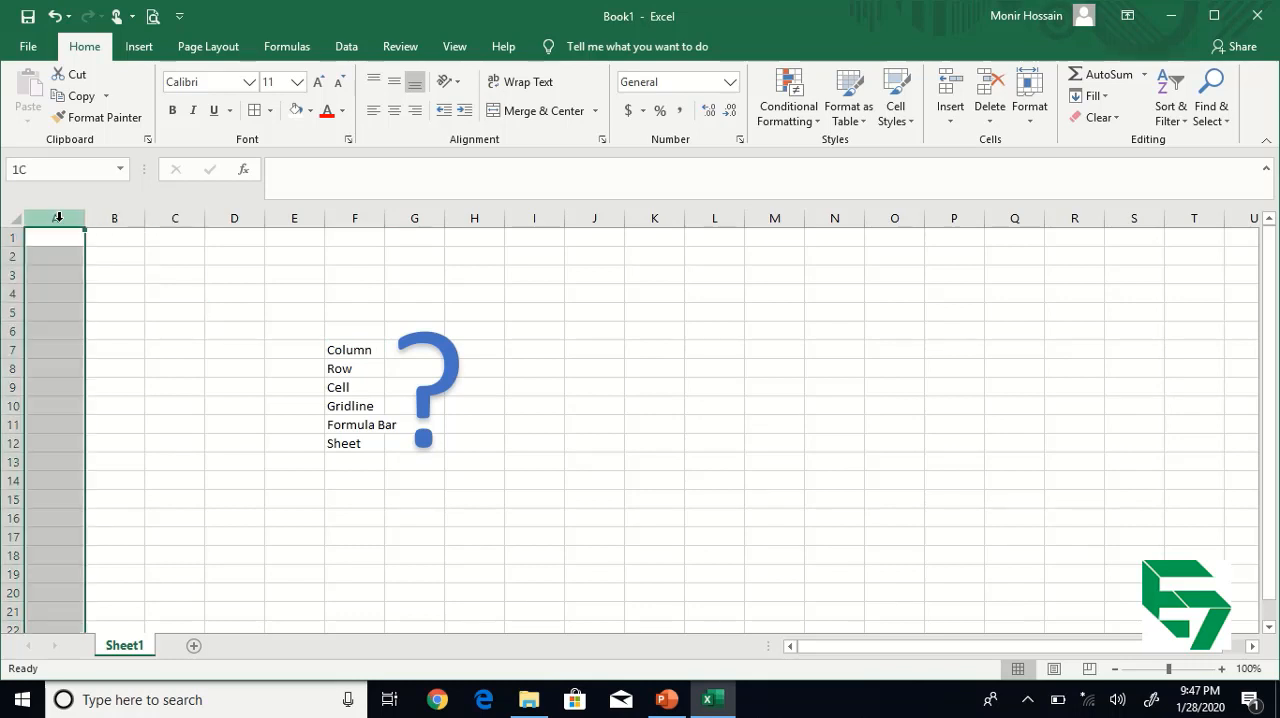
{"action": "left_click", "coordinate": [124, 218]}
{"action": "left_click", "coordinate": [172, 218]}
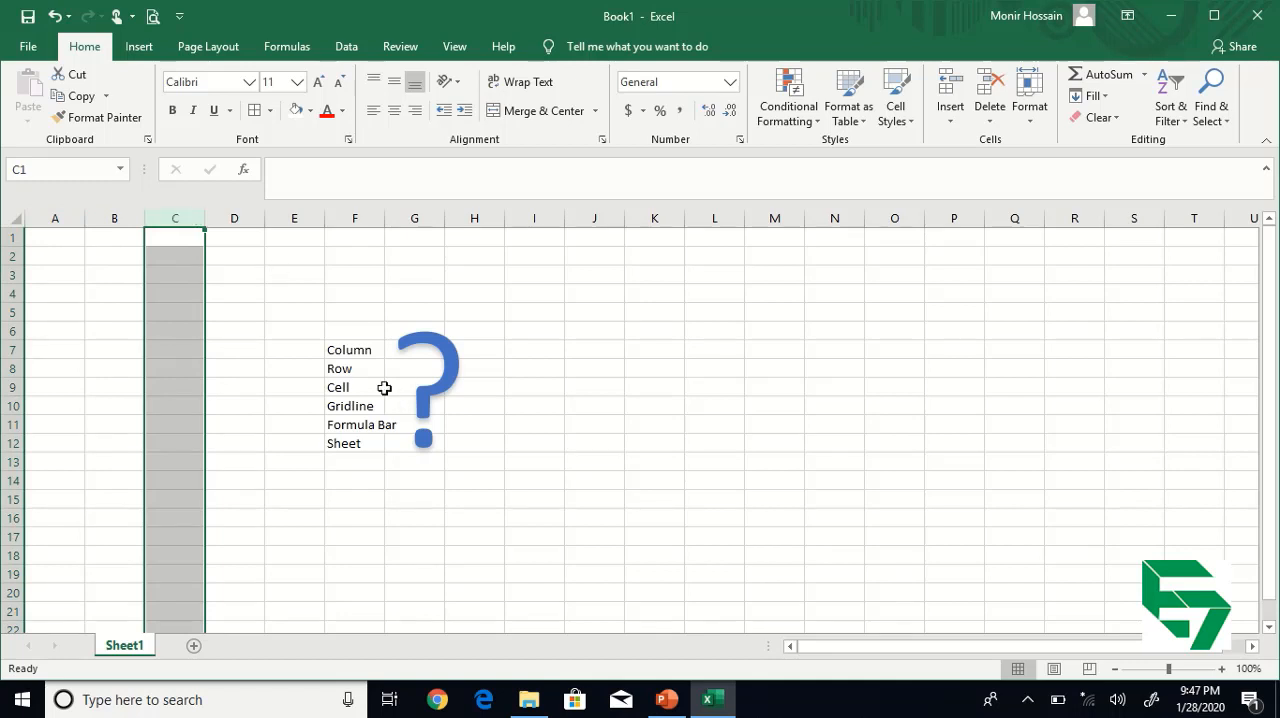
Move the question mark shape away from the term list so that it sits over columns I and J.
{"action": "left_click", "coordinate": [346, 371]}
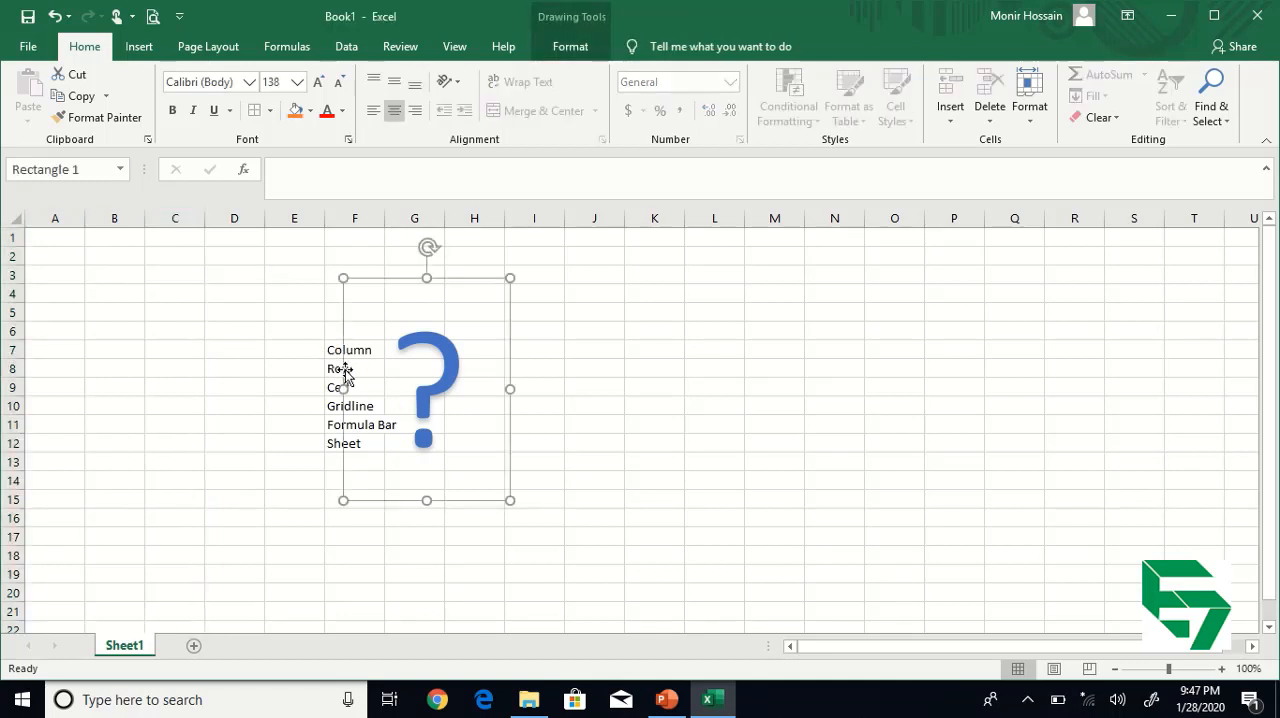
{"action": "left_click_drag", "start_coordinate": [409, 278], "coordinate": [563, 295]}
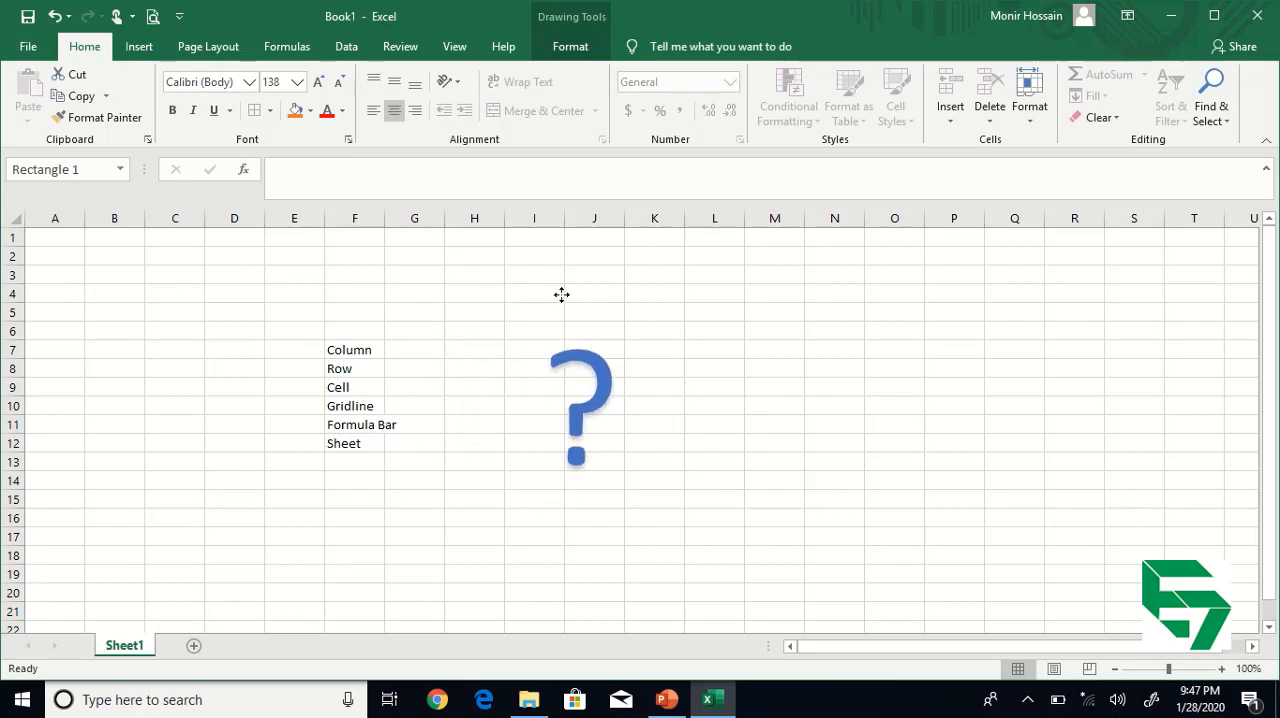
Select the whole of column C, then rows 1 and 2, to compare a column with rows.
{"action": "left_click", "coordinate": [175, 218]}
{"action": "left_click", "coordinate": [12, 237]}
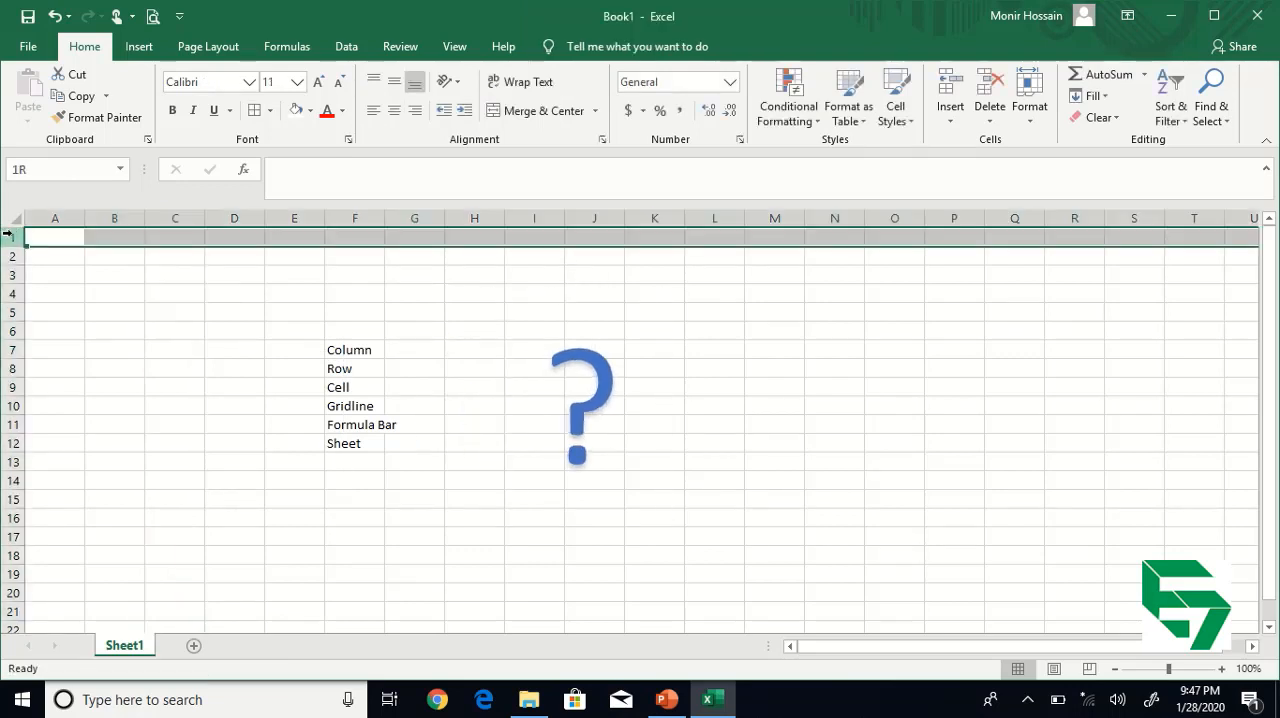
{"action": "left_click", "coordinate": [12, 256]}
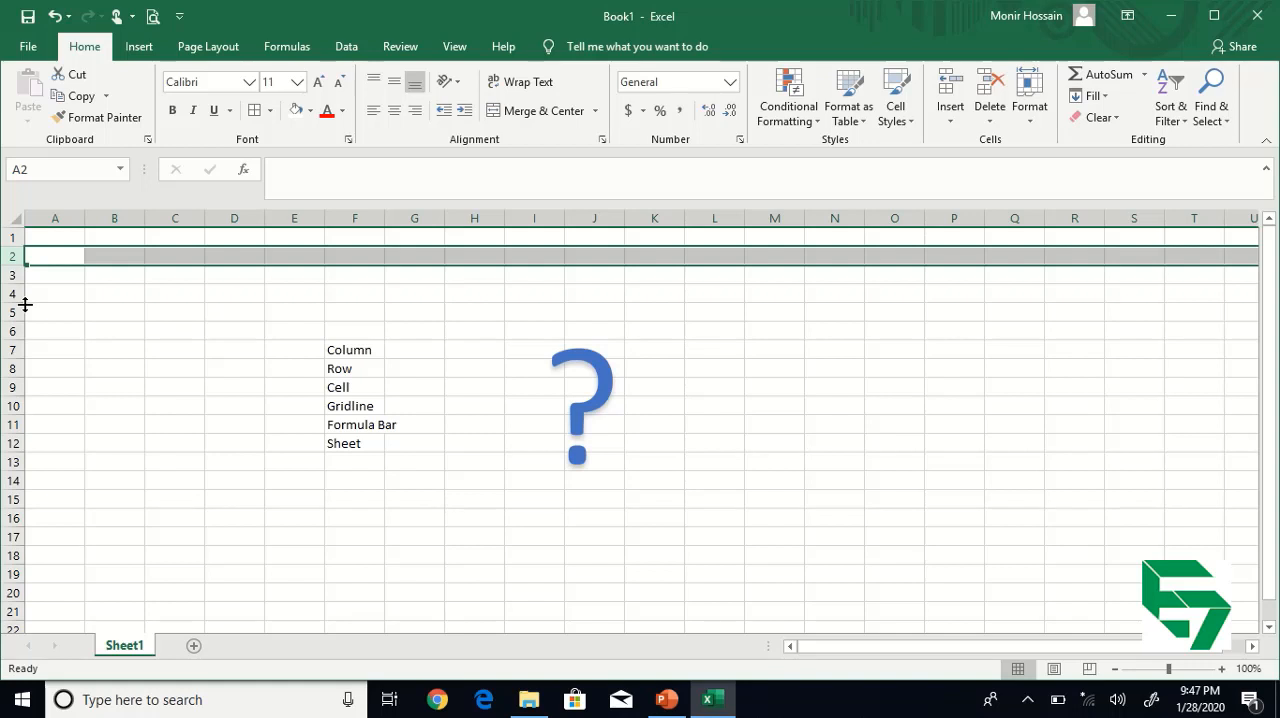
Select the Cell entry in F9, then column F and row 6, to examine how a column and a row form a cell.
{"action": "left_click", "coordinate": [361, 389]}
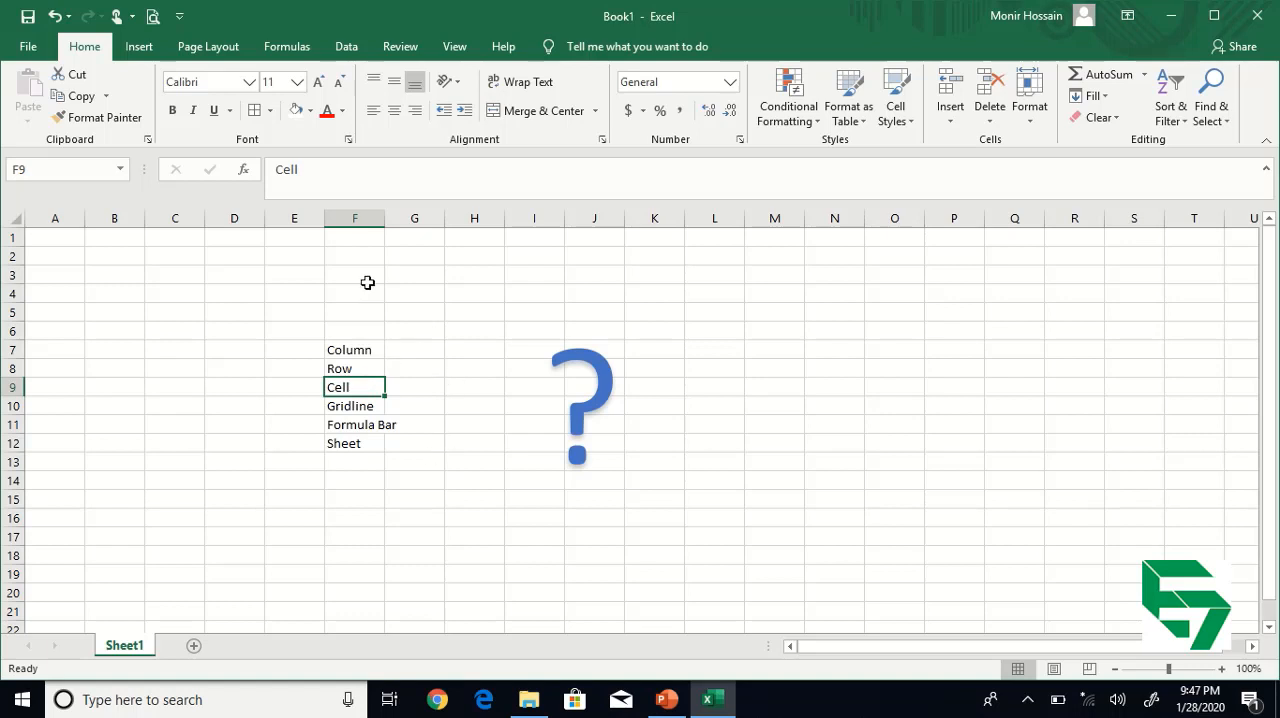
{"action": "left_click", "coordinate": [369, 219]}
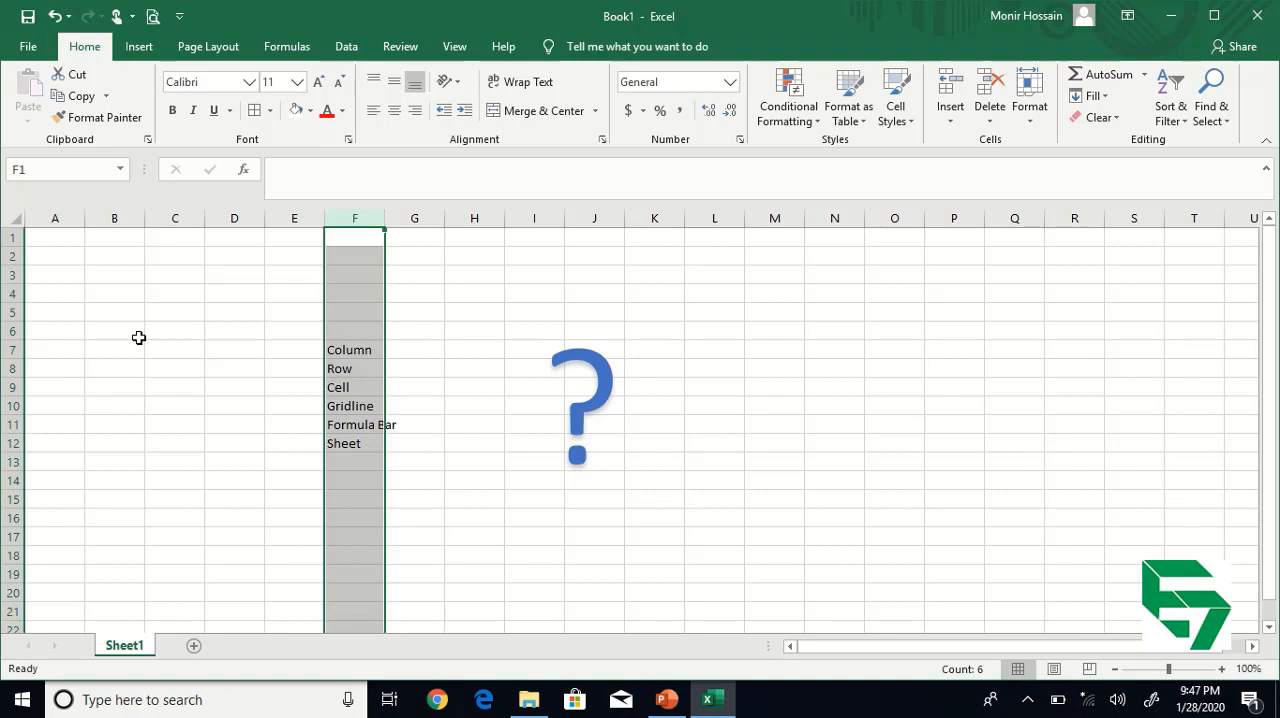
{"action": "left_click", "coordinate": [14, 331]}
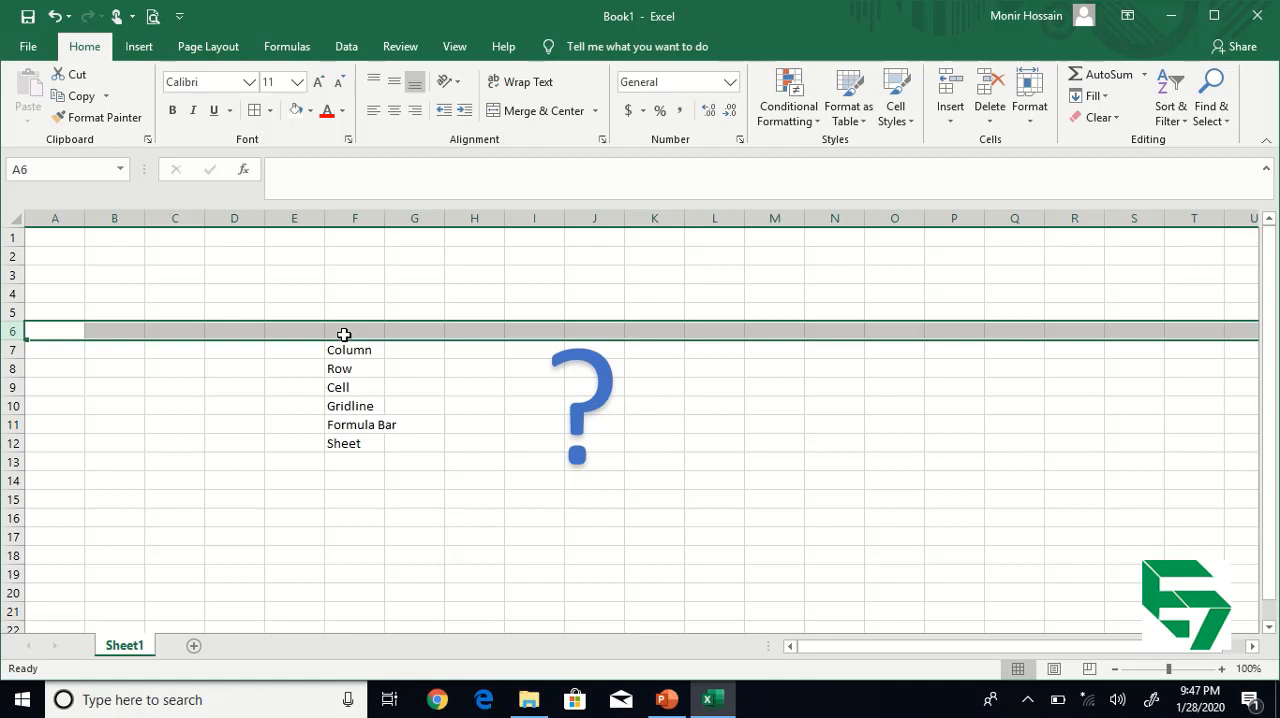
{"action": "left_click", "coordinate": [434, 390]}
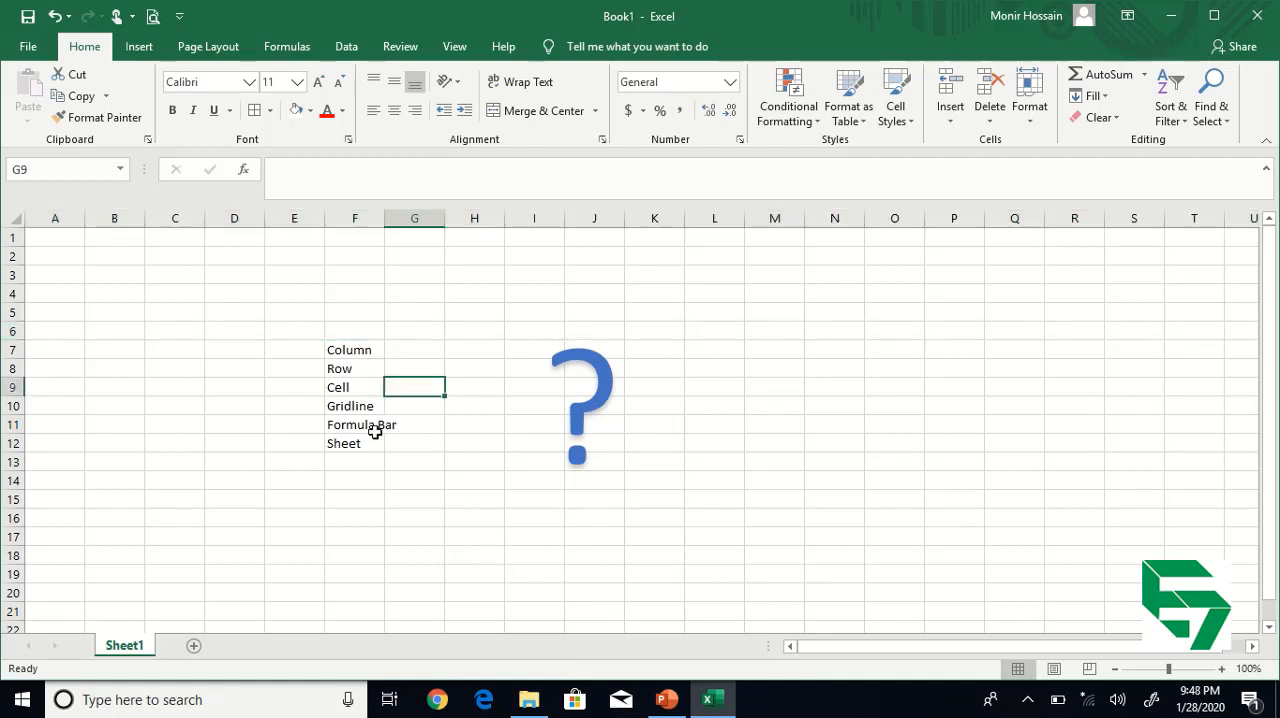
{"action": "mouse_move", "coordinate": [519, 50]}
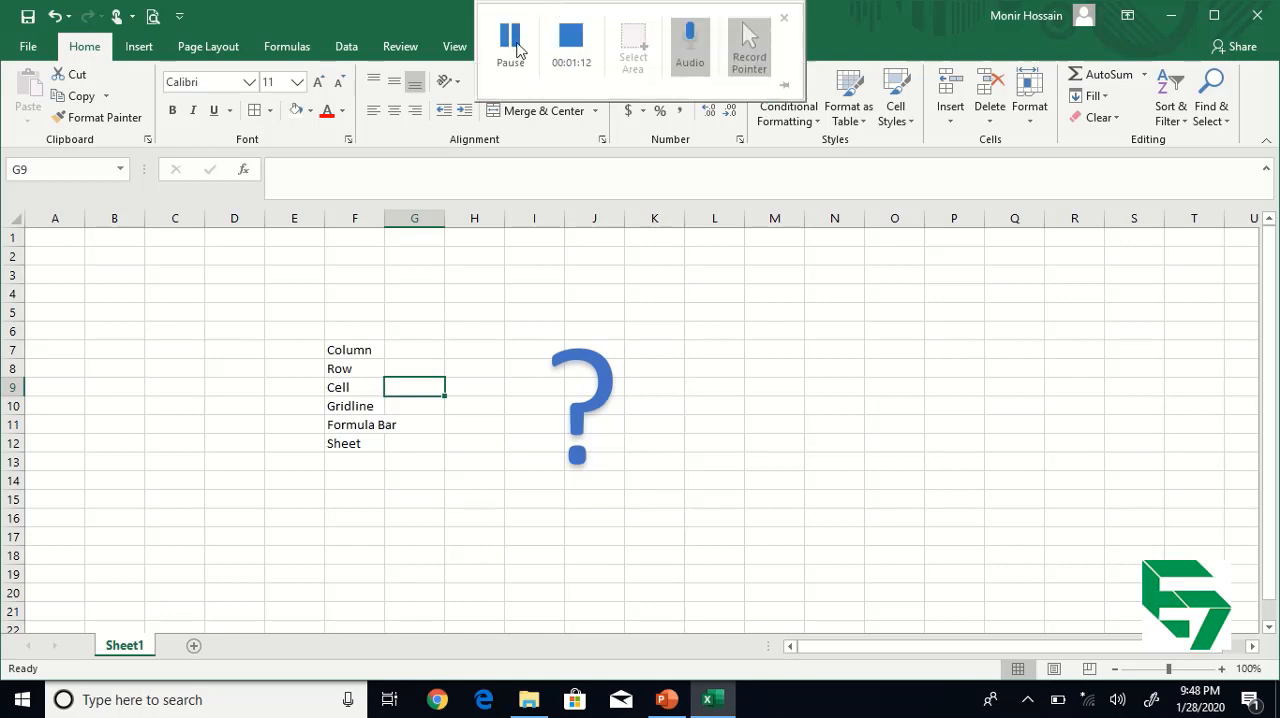
Select cells F9, F7, D8, B4 and C6 in turn to read the cell reference of each one.
{"action": "left_click", "coordinate": [354, 388]}
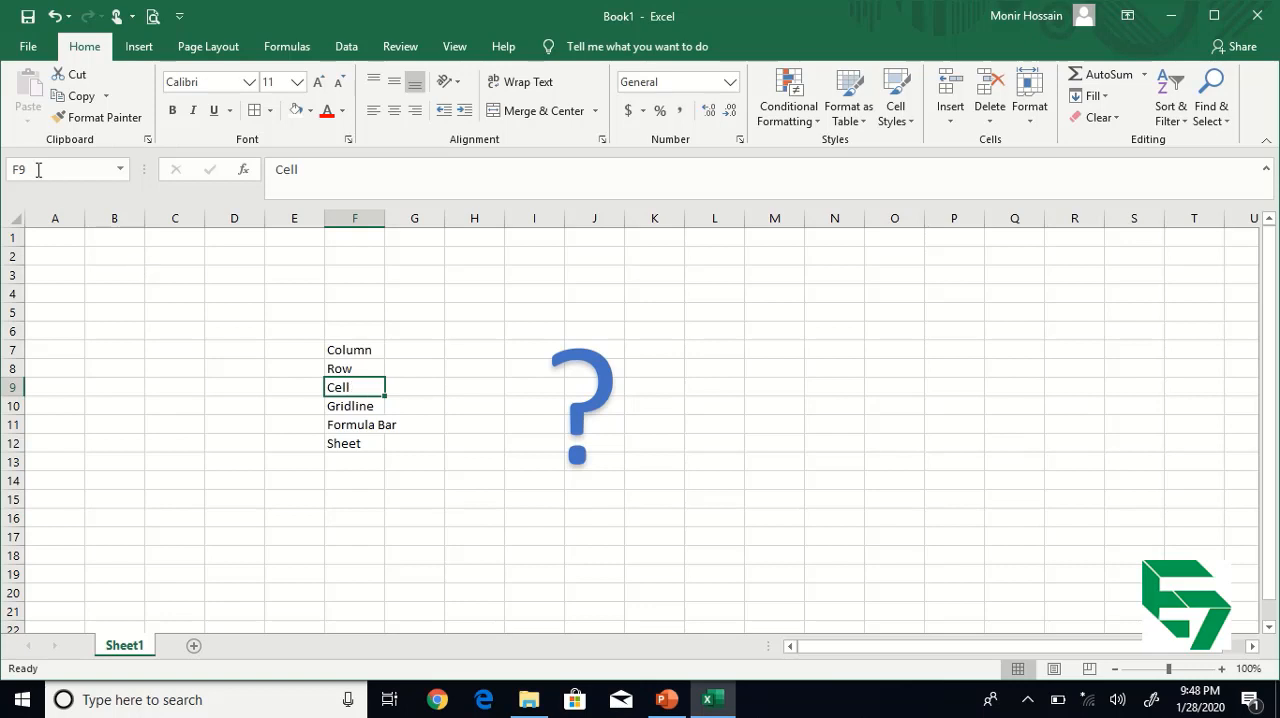
{"action": "left_click", "coordinate": [371, 349]}
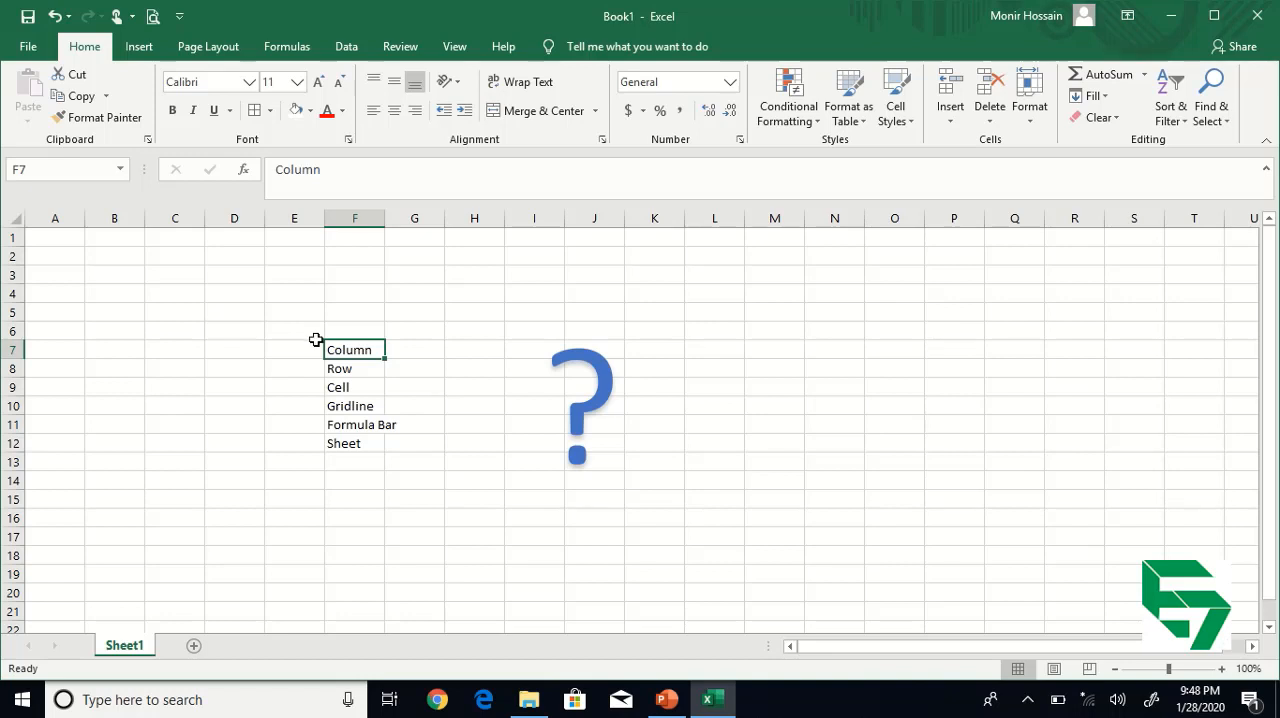
{"action": "left_click", "coordinate": [229, 370]}
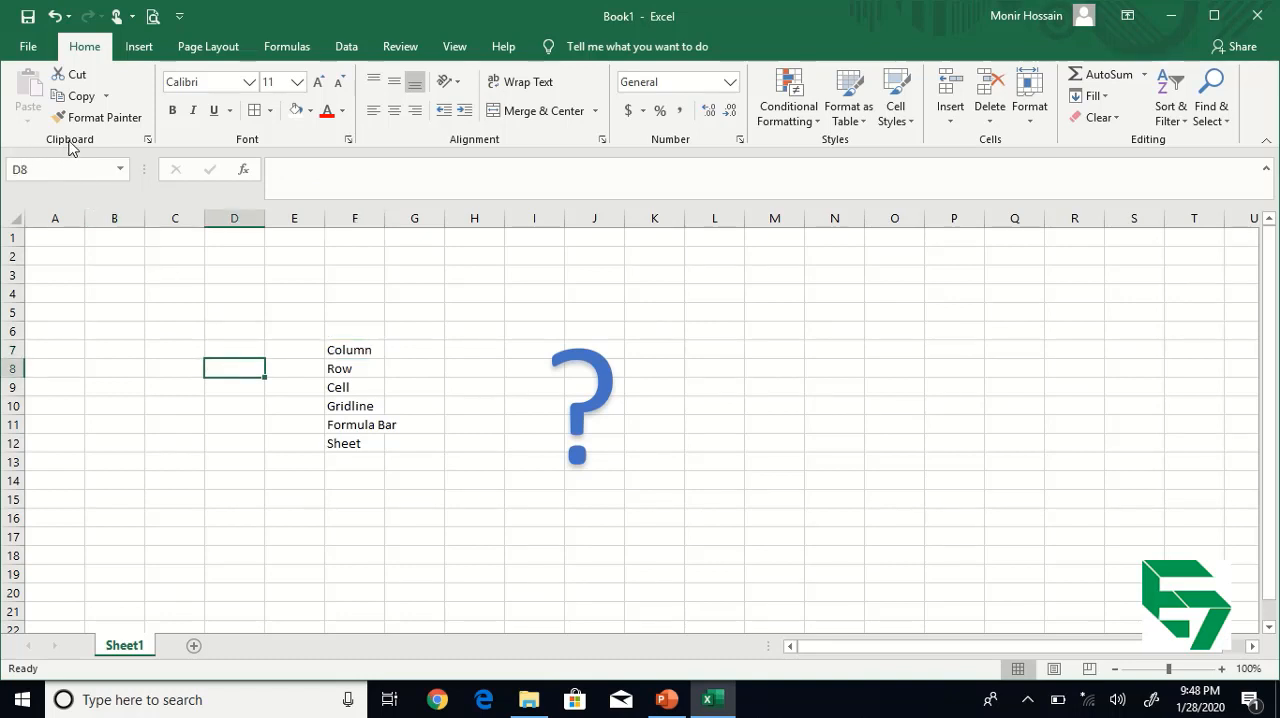
{"action": "left_click", "coordinate": [42, 171]}
{"action": "left_click", "coordinate": [49, 169]}
{"action": "left_click", "coordinate": [106, 291]}
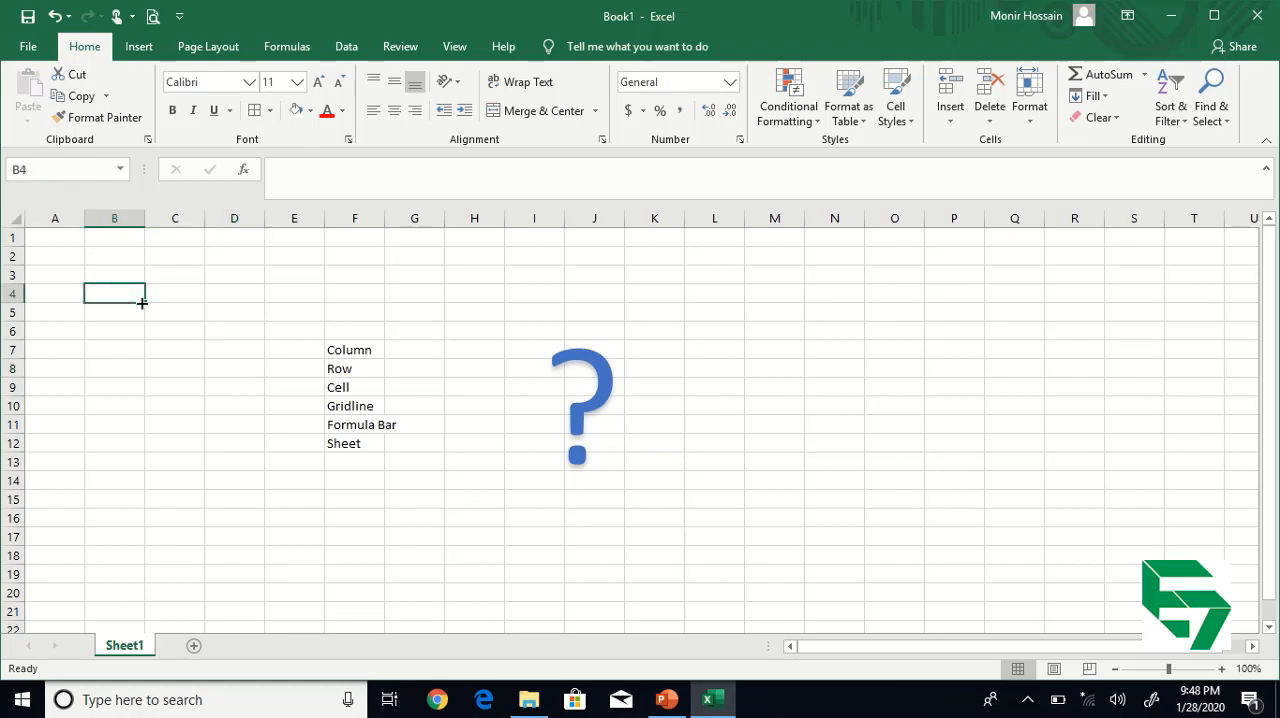
{"action": "left_click", "coordinate": [164, 334]}
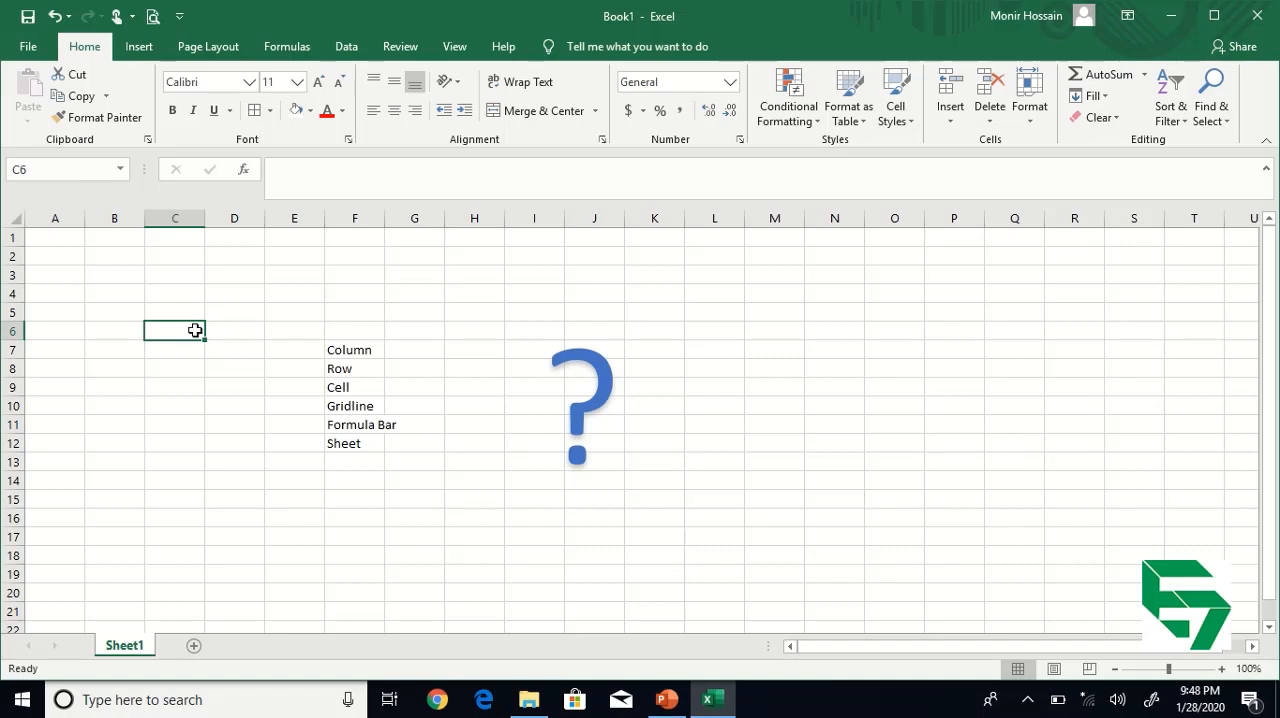
{"action": "left_click", "coordinate": [132, 295]}
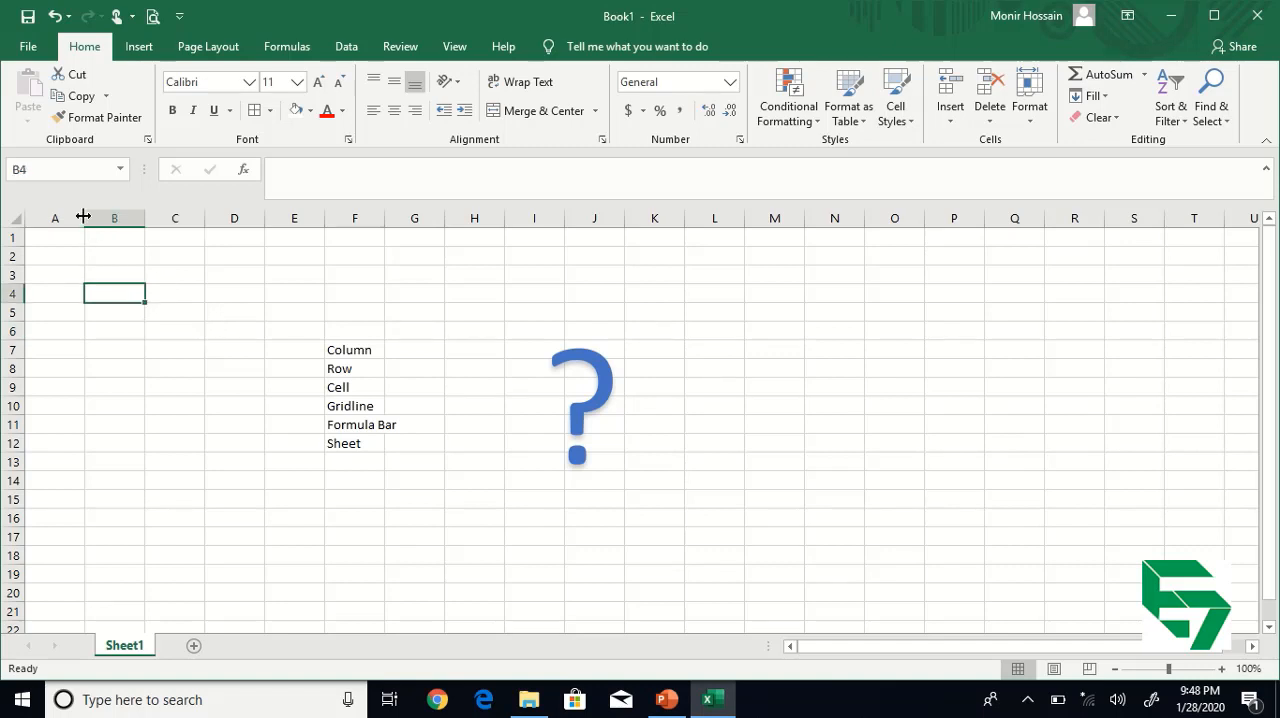
Jump directly to cell K10 by entering its cell reference.
{"action": "left_click", "coordinate": [84, 164]}
{"action": "type", "text": "K10"}
{"action": "key", "text": "Return"}
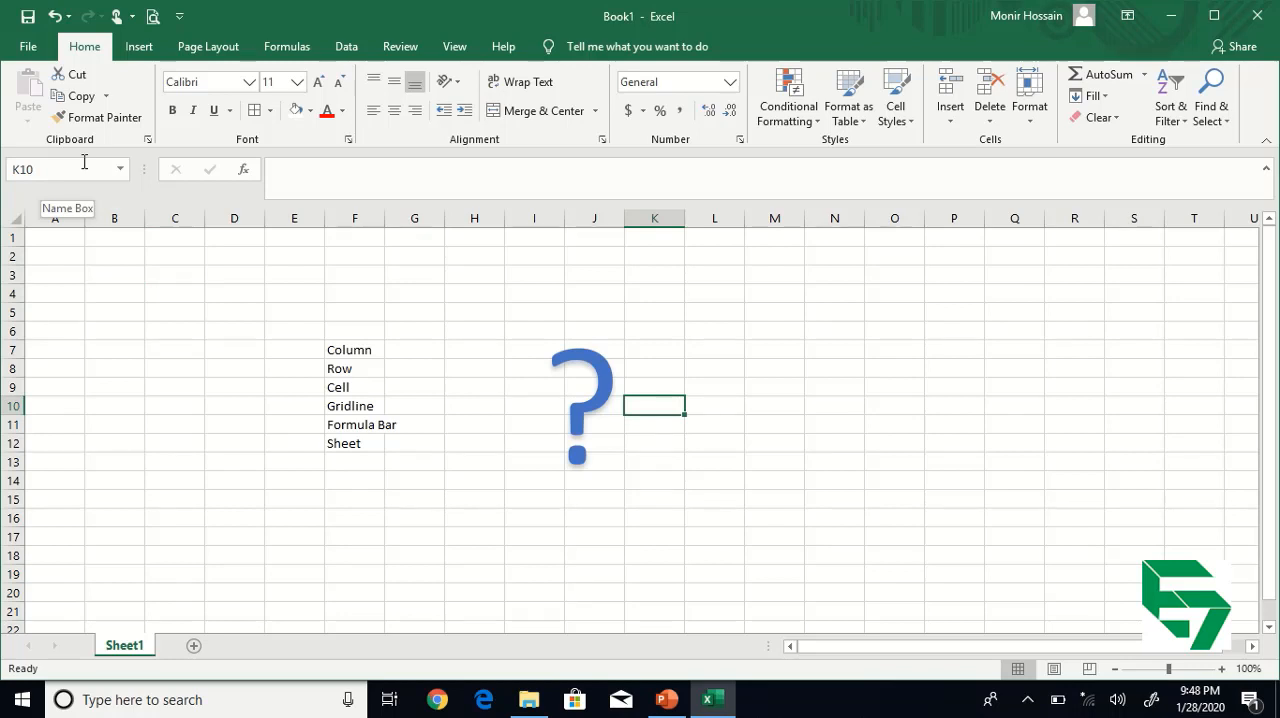
Select the Gridline entry in F10 and empty cells D6 and I5 to examine the gridlines around the cells.
{"action": "left_click_drag", "start_coordinate": [458, 500], "coordinate": [468, 518]}
{"action": "left_click", "coordinate": [360, 408]}
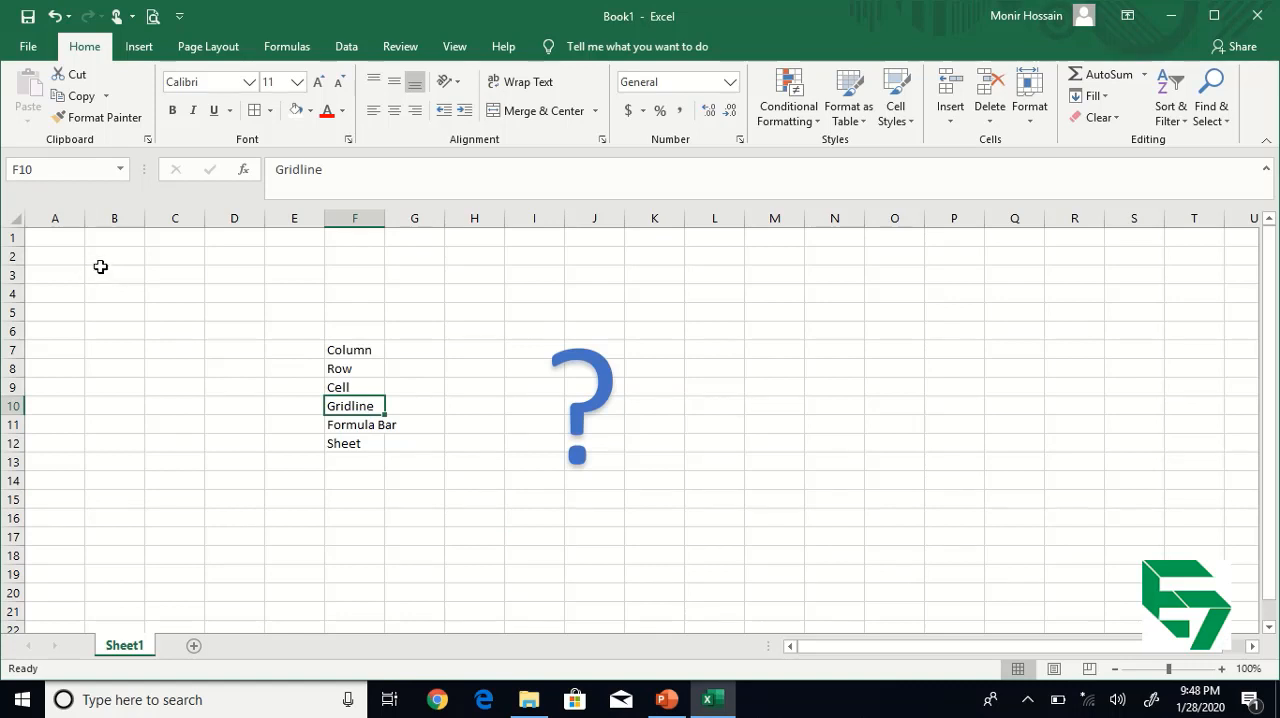
{"action": "left_click_drag", "start_coordinate": [100, 266], "coordinate": [160, 266]}
{"action": "left_click", "coordinate": [241, 333]}
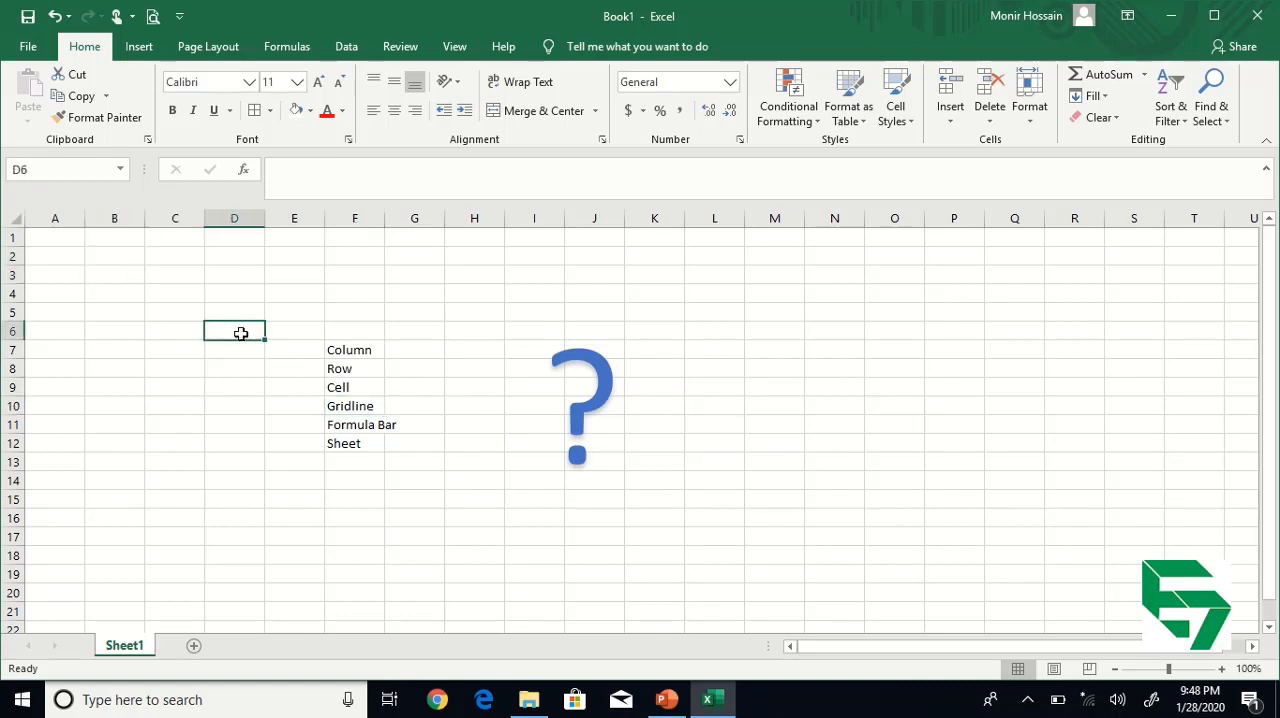
{"action": "left_click", "coordinate": [512, 312]}
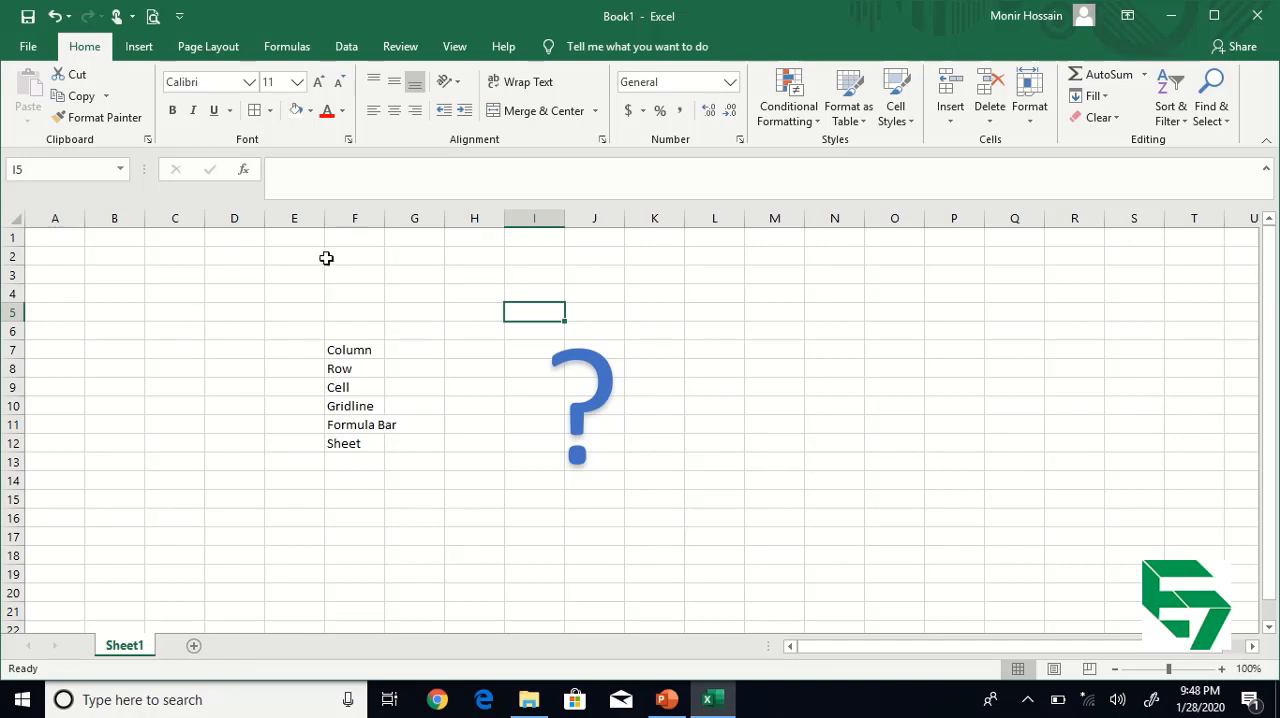
Hide the worksheet's gridlines and select the range C3:G15 to inspect the sheet without them.
{"action": "left_click", "coordinate": [468, 50]}
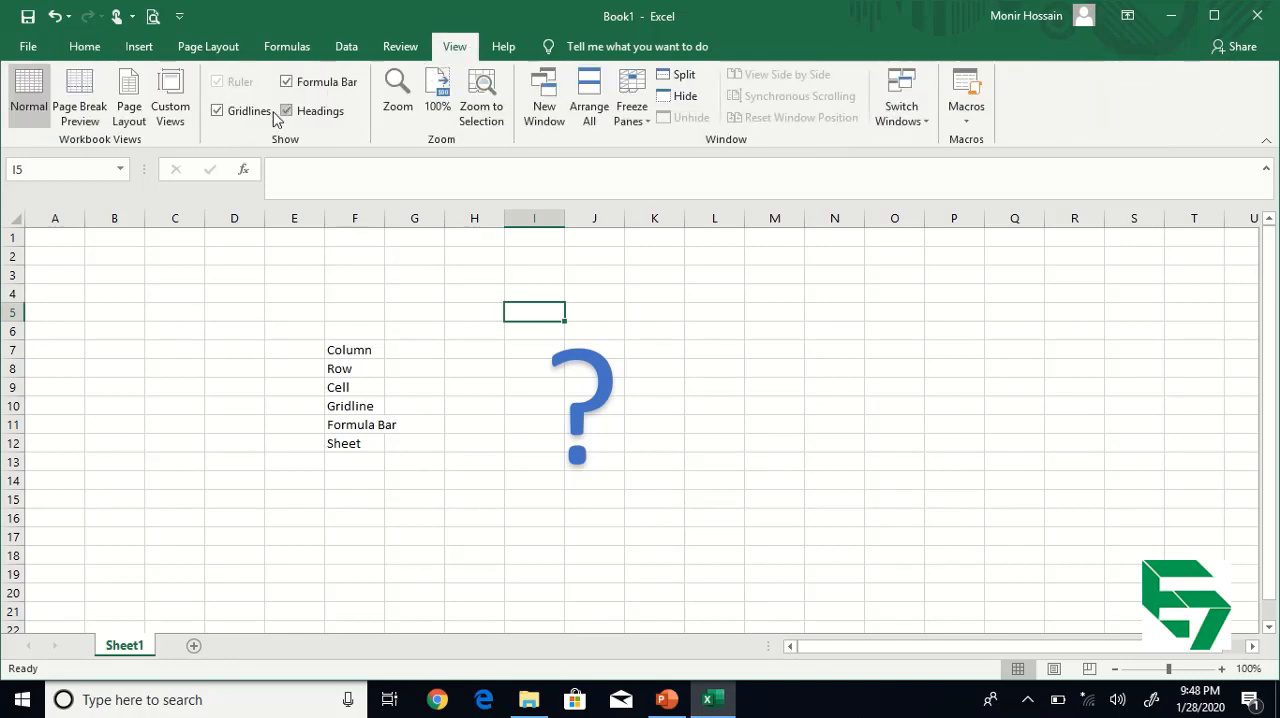
{"action": "left_click", "coordinate": [218, 111]}
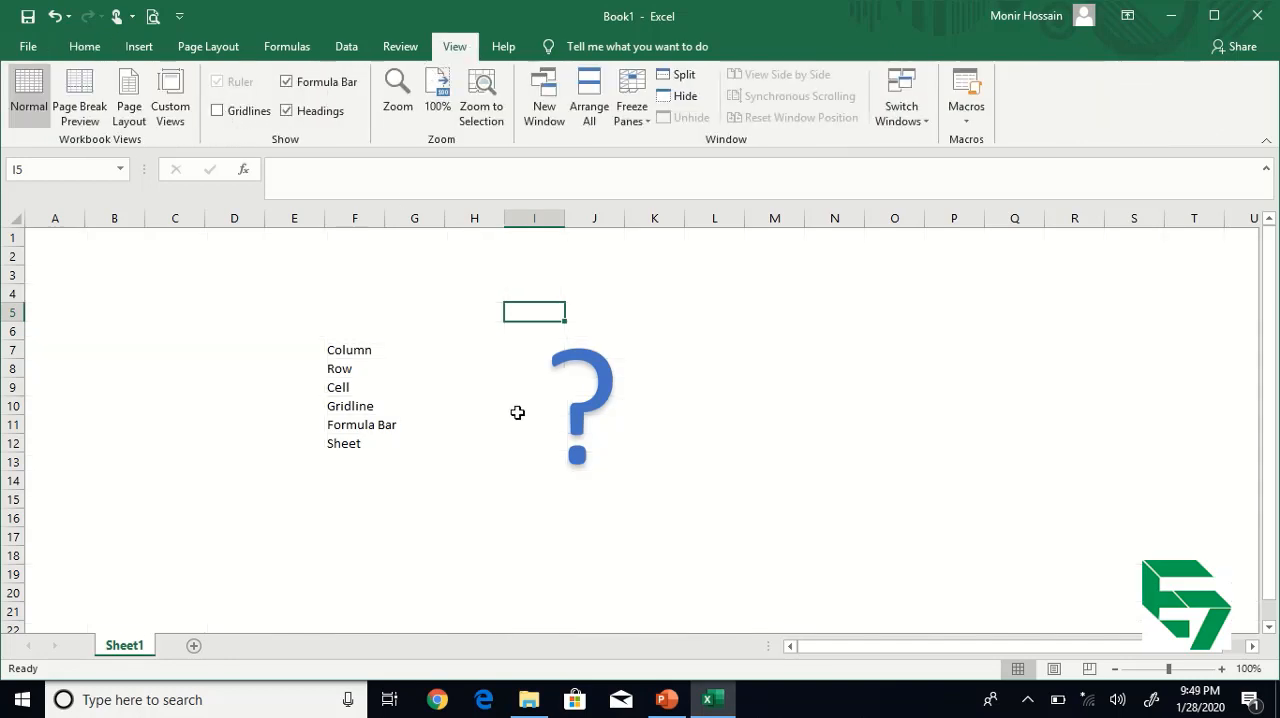
{"action": "left_click", "coordinate": [474, 406]}
{"action": "left_click_drag", "start_coordinate": [178, 280], "coordinate": [391, 499]}
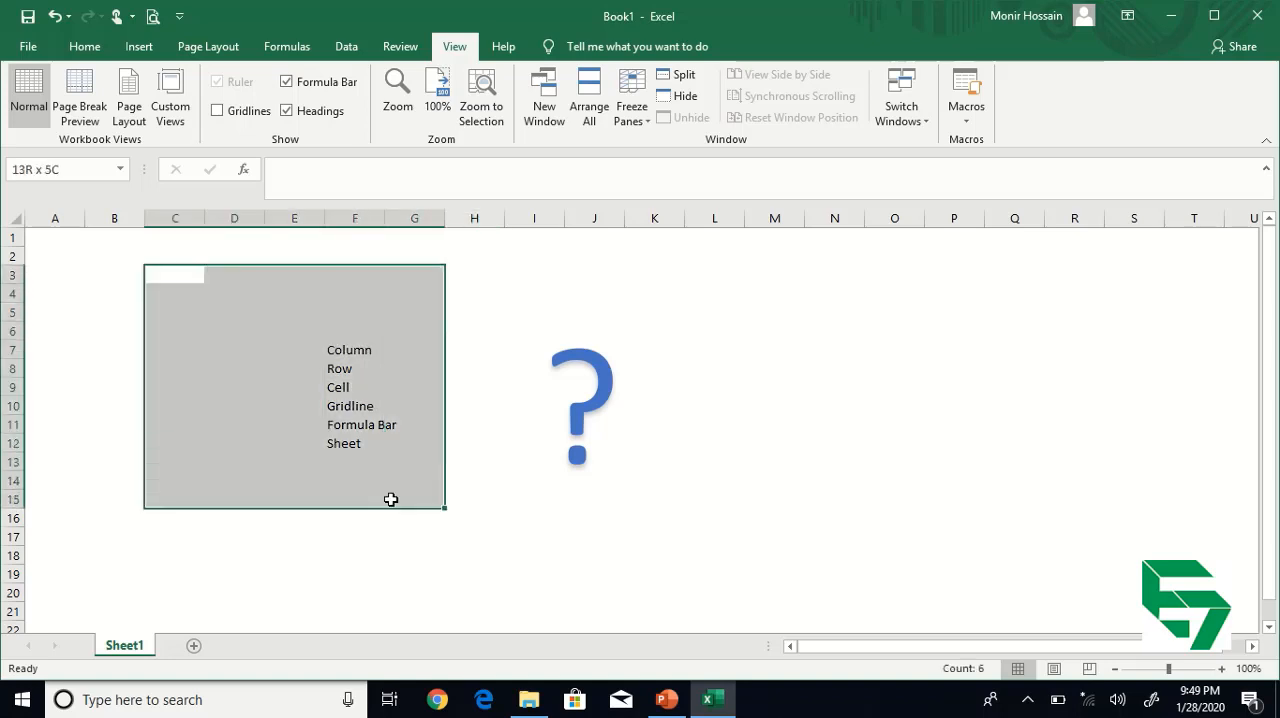
{"action": "left_click_drag", "start_coordinate": [391, 499], "coordinate": [392, 500]}
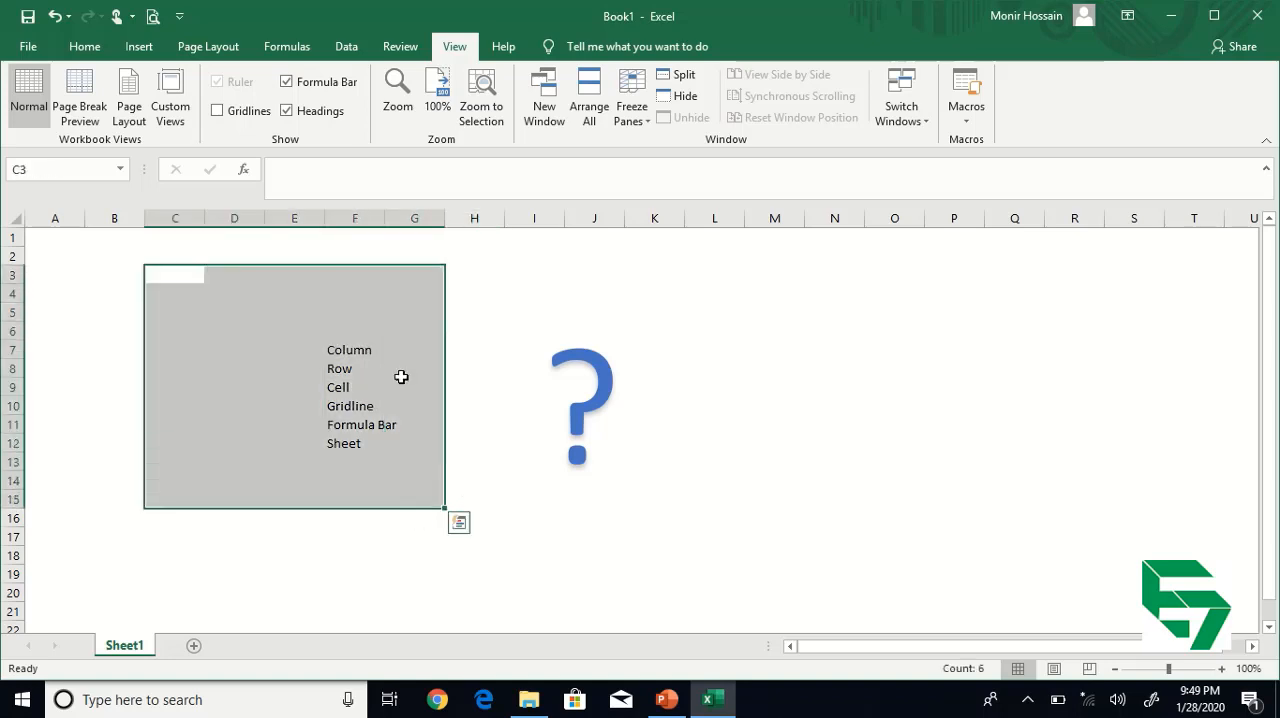
Show the worksheet's gridlines again and select cell H9.
{"action": "left_click", "coordinate": [217, 111]}
{"action": "left_click", "coordinate": [454, 383]}
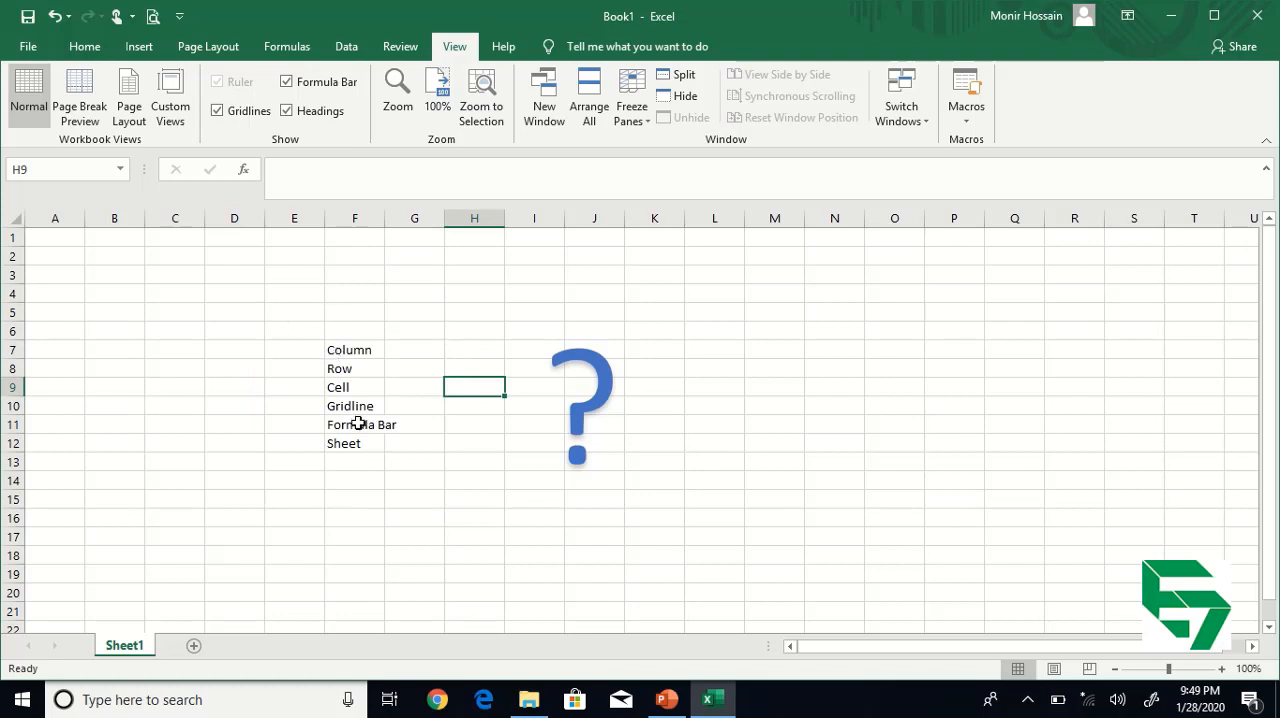
Select the Formula Bar entry in F11 and empty cells such as H4, G7 and G4 to examine the formula bar.
{"action": "left_click", "coordinate": [355, 425]}
{"action": "left_click", "coordinate": [409, 175]}
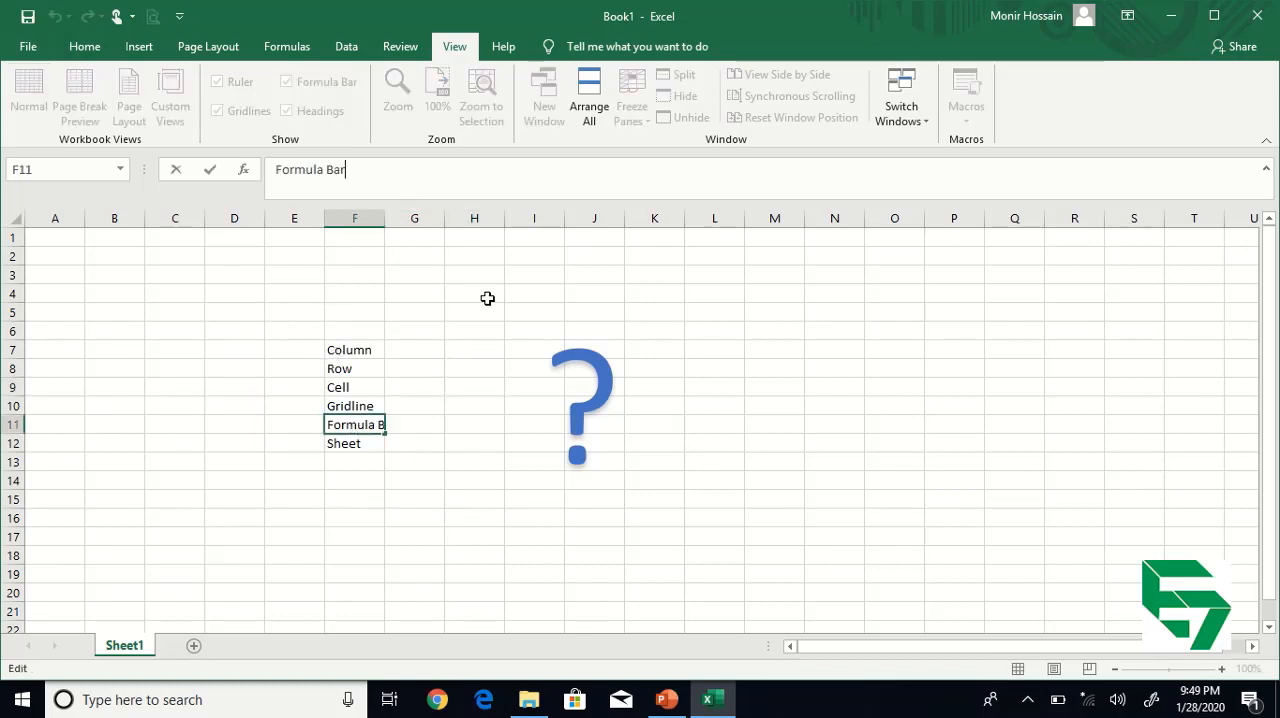
{"action": "left_click", "coordinate": [485, 293]}
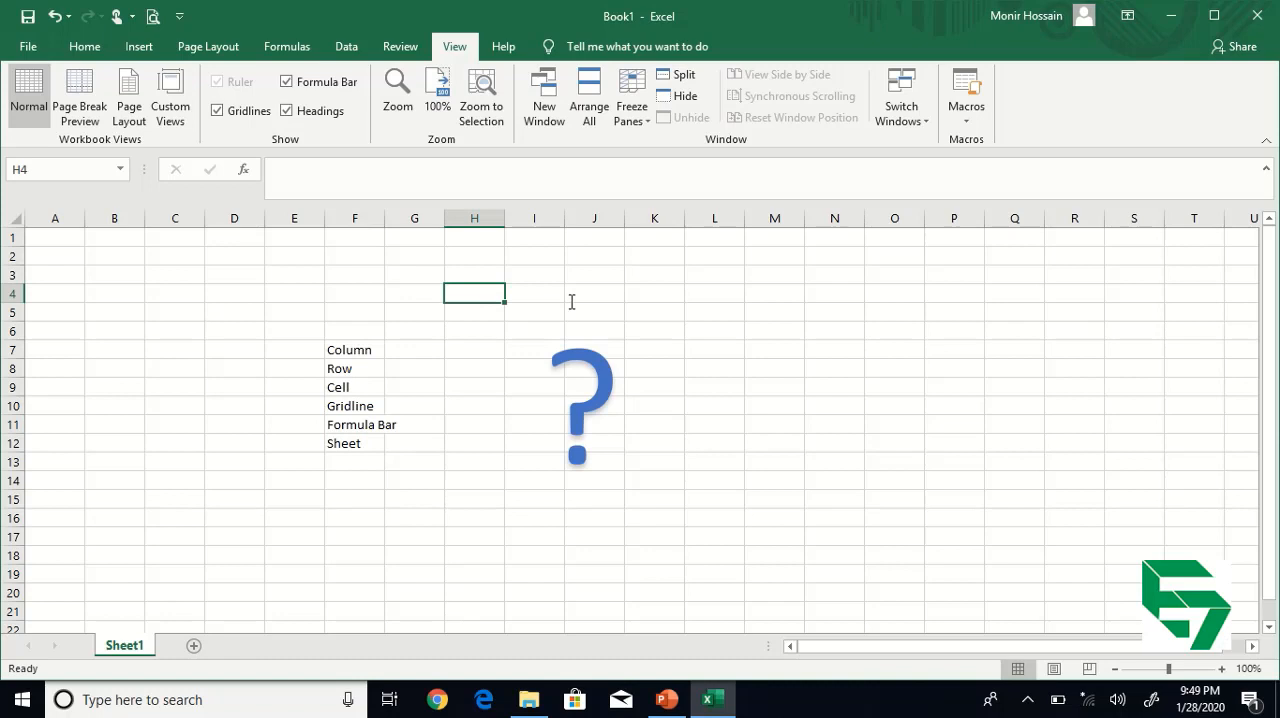
{"action": "left_click", "coordinate": [447, 166]}
{"action": "left_click", "coordinate": [412, 294]}
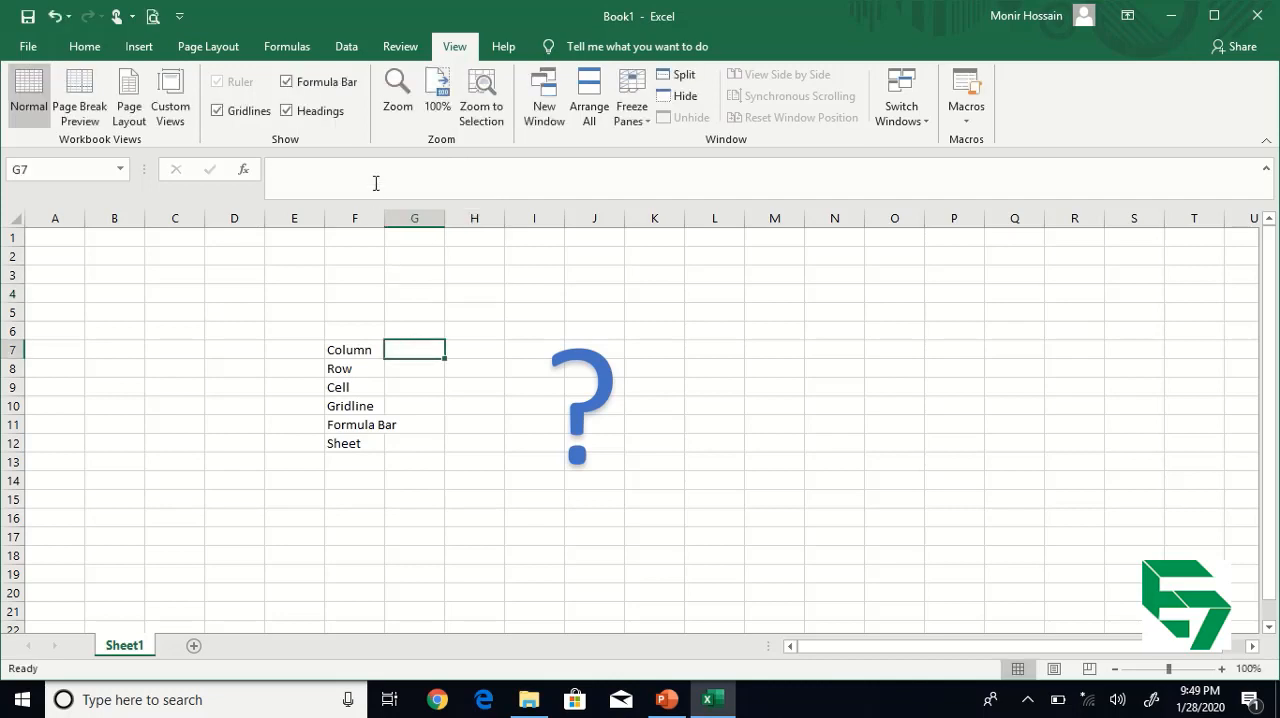
{"action": "left_click", "coordinate": [376, 178]}
{"action": "left_click", "coordinate": [404, 296]}
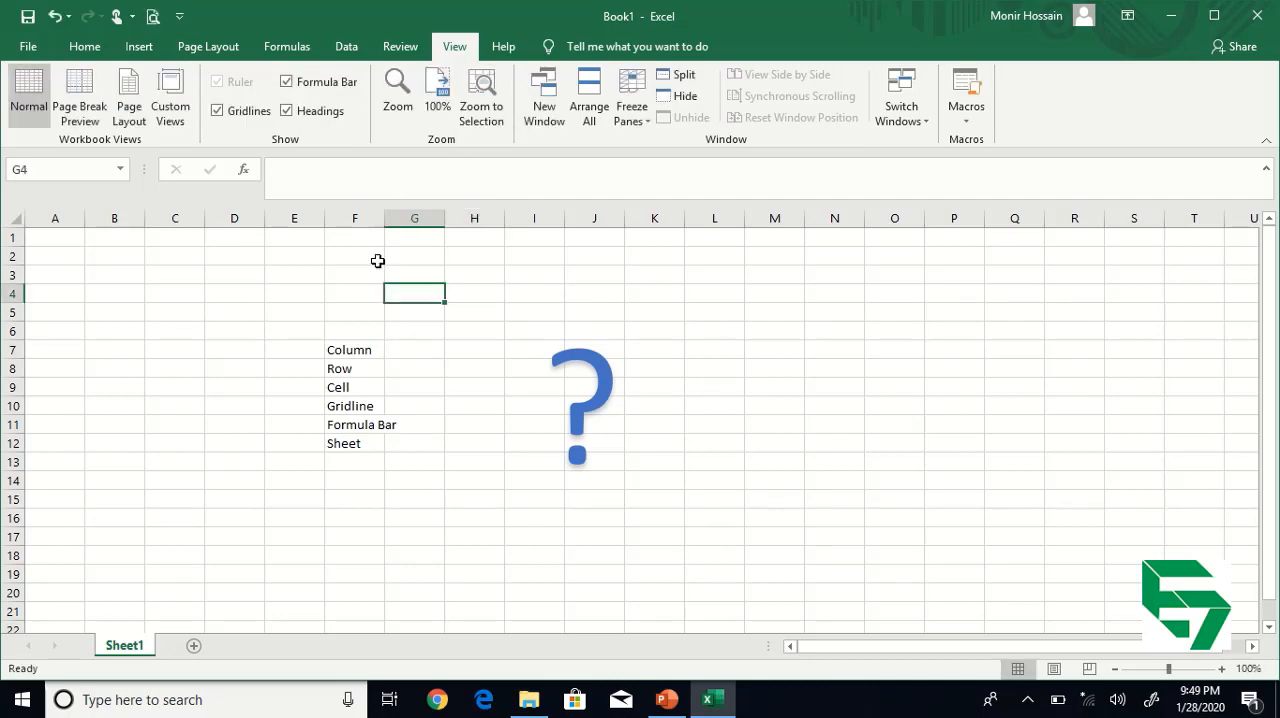
{"action": "left_click", "coordinate": [373, 280]}
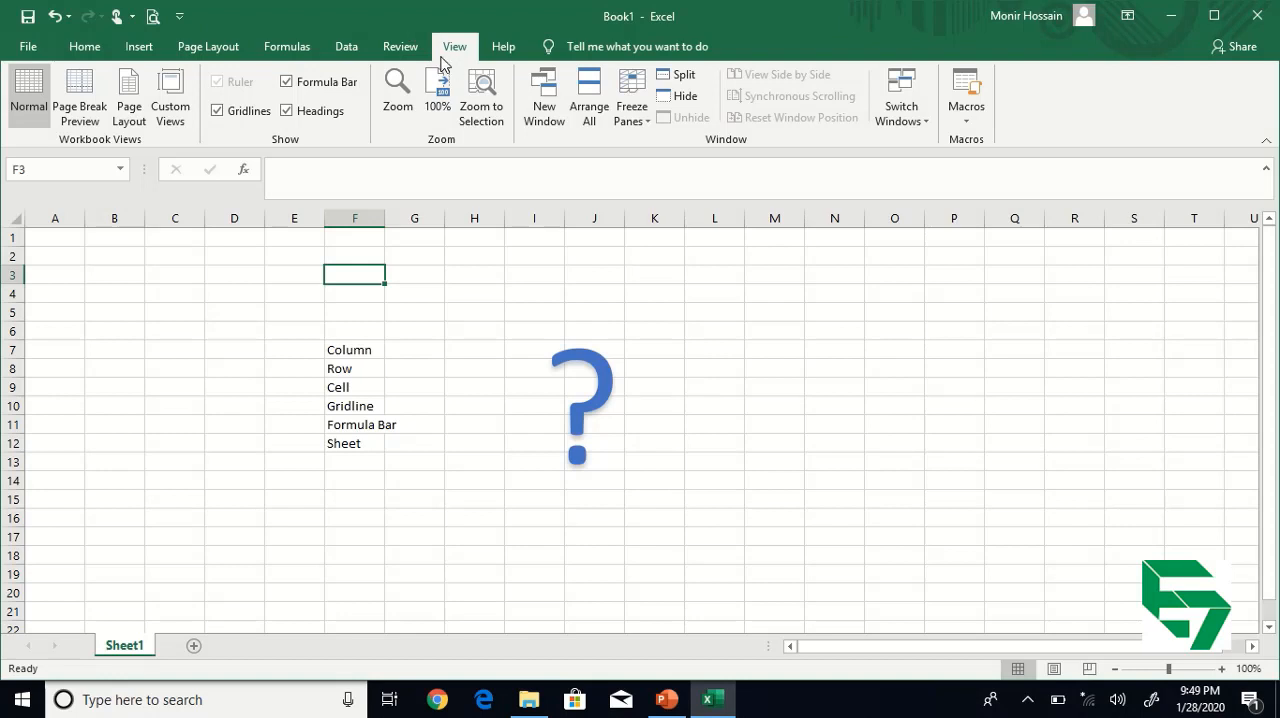
Hide the formula bar, show it again and select cell H5.
{"action": "left_click", "coordinate": [305, 81]}
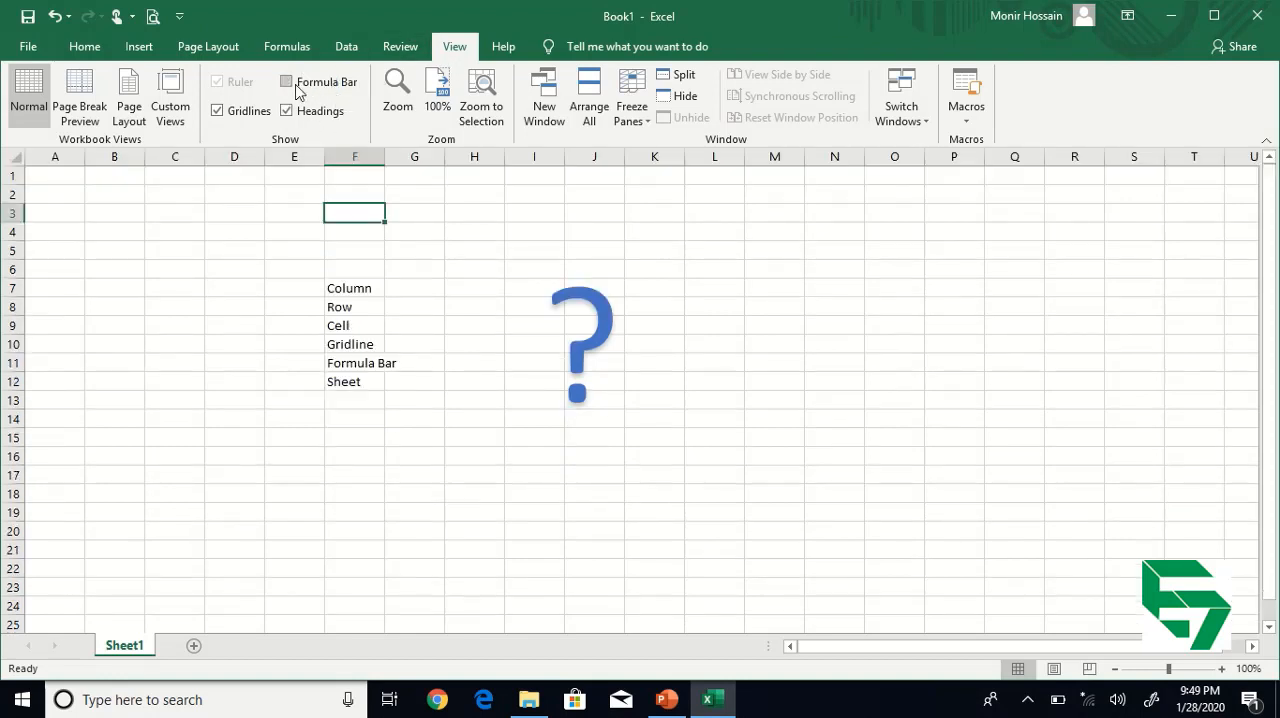
{"action": "left_click", "coordinate": [288, 81]}
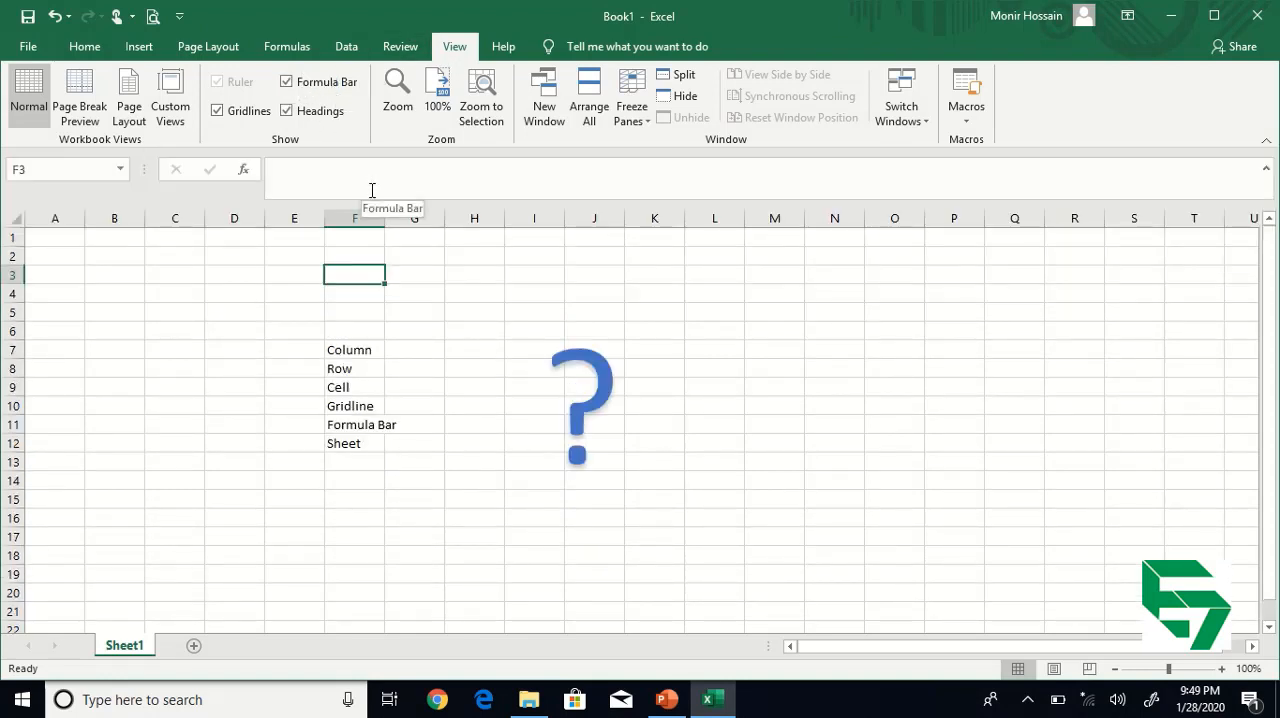
{"action": "left_click", "coordinate": [466, 305]}
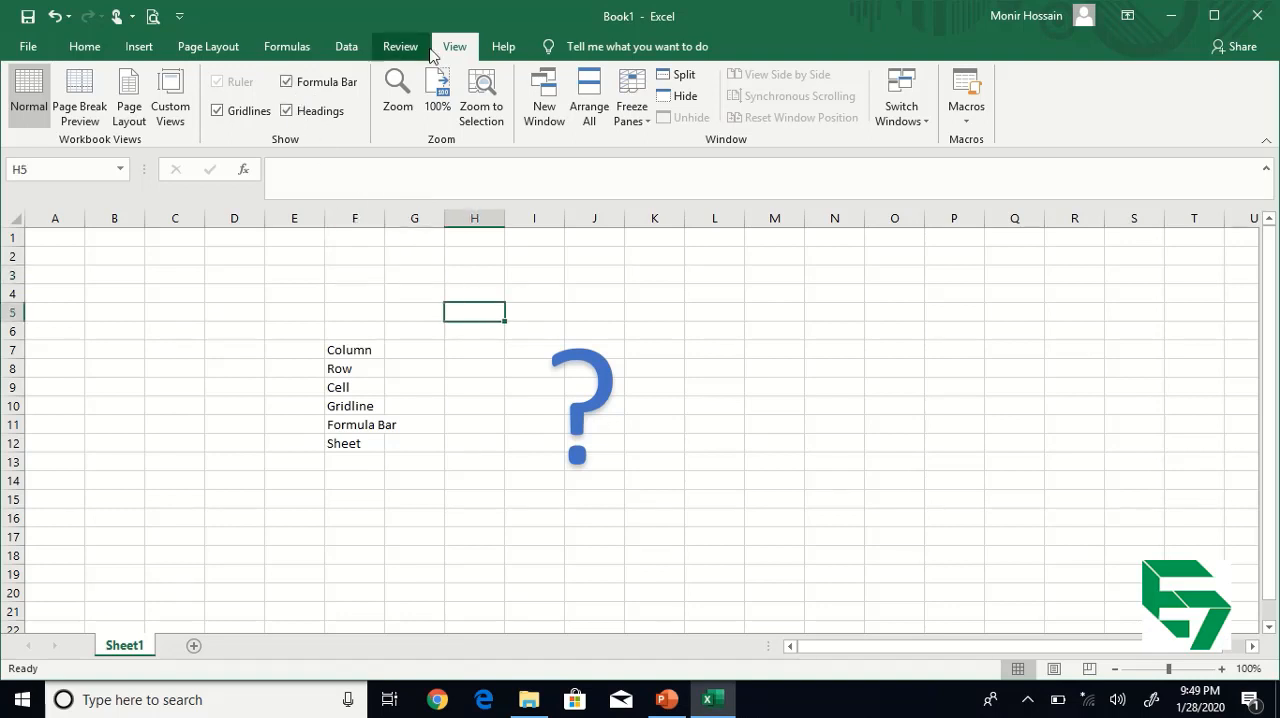
Hide the row and column headings, inspect the Column and Row entries without them, and show the headings again.
{"action": "left_click", "coordinate": [291, 118]}
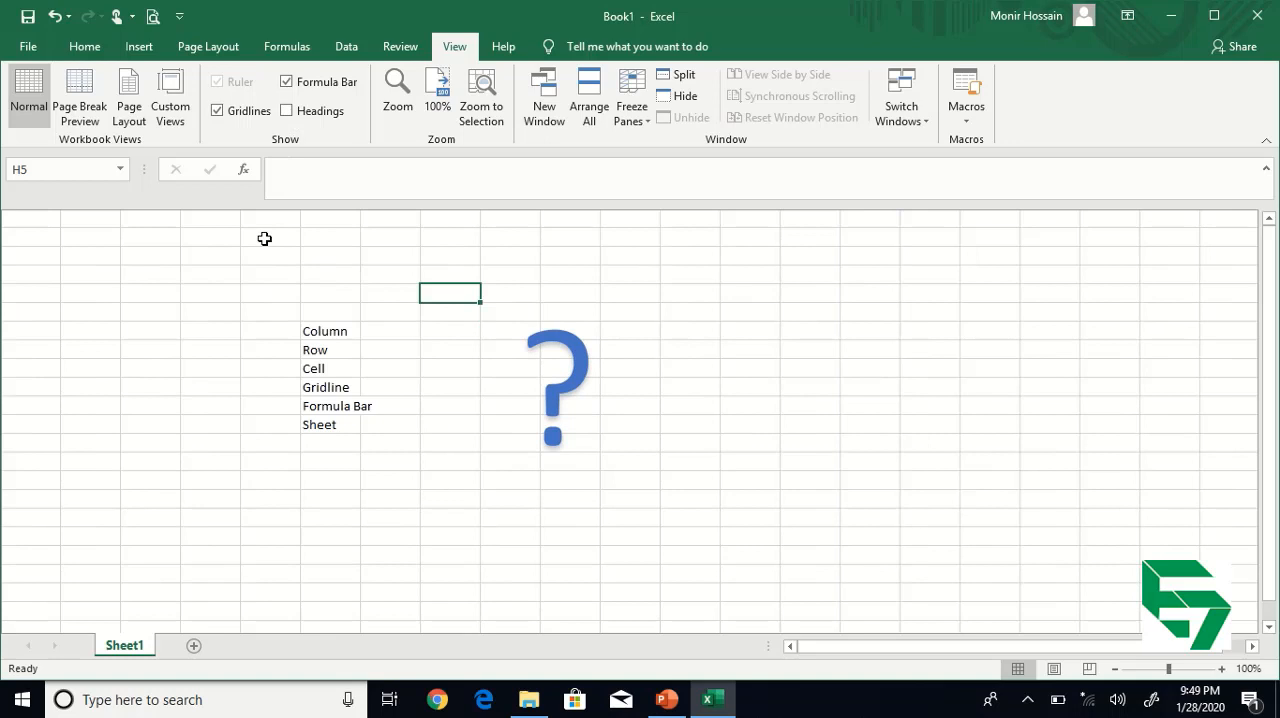
{"action": "left_click", "coordinate": [340, 334]}
{"action": "left_click", "coordinate": [346, 350]}
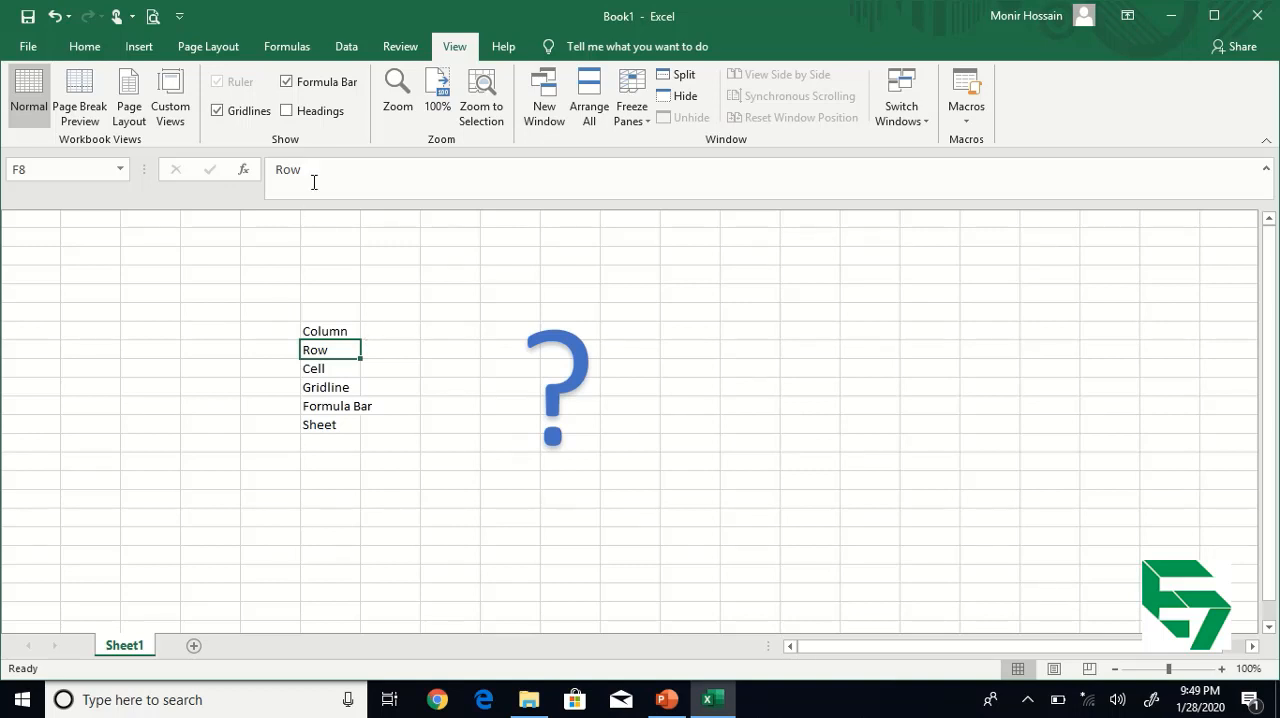
{"action": "left_click", "coordinate": [304, 111]}
{"action": "left_click", "coordinate": [424, 416]}
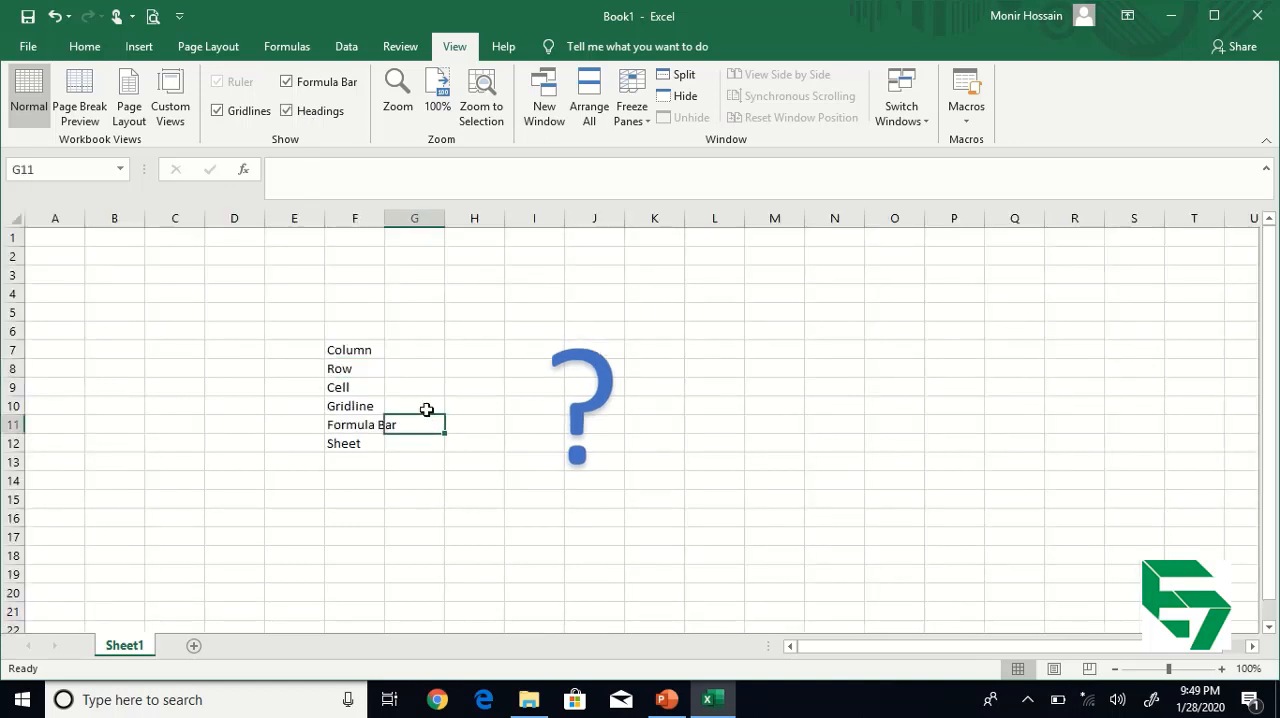
Select the Sheet entry in F12, and add four new worksheets to the workbook.
{"action": "left_click", "coordinate": [364, 443]}
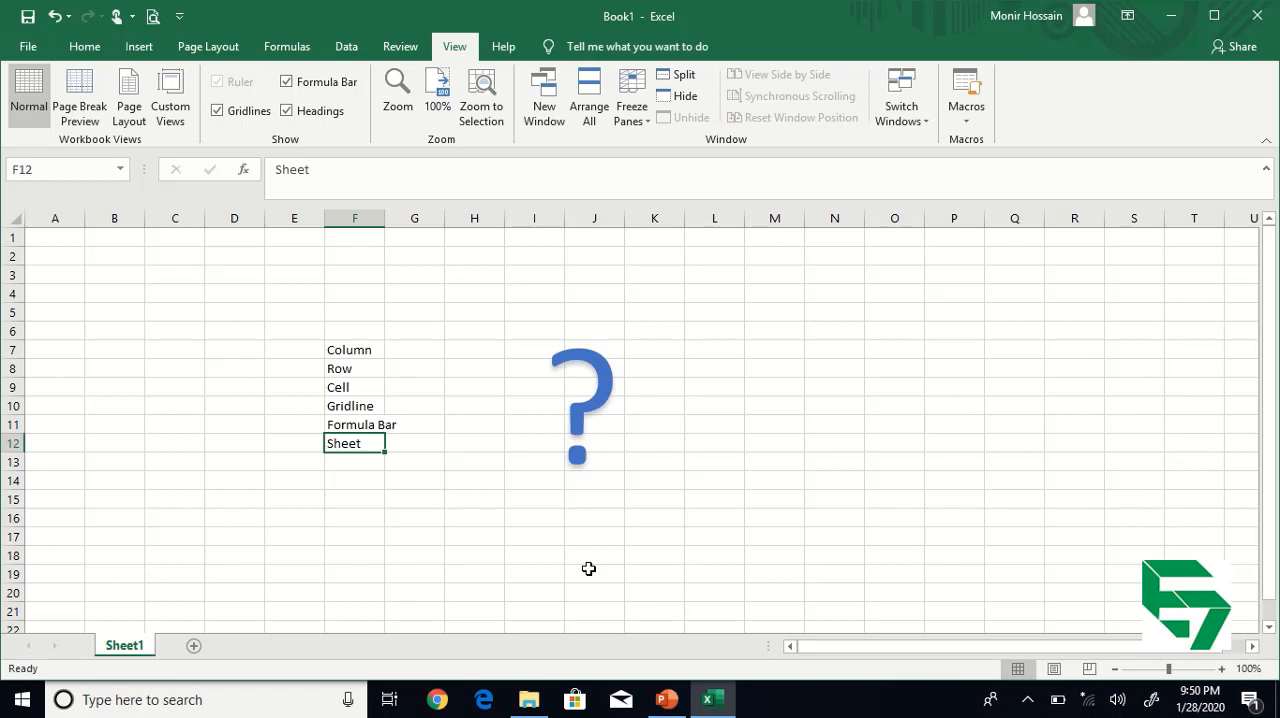
{"action": "left_click", "coordinate": [367, 553]}
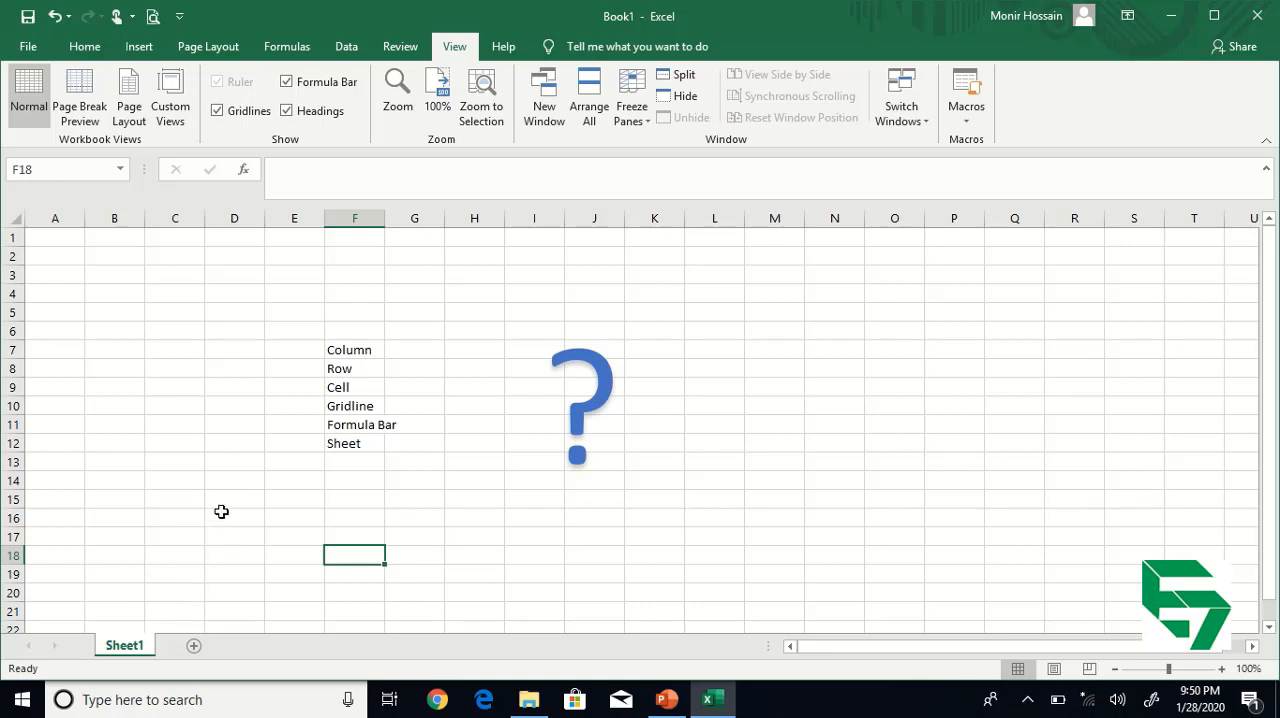
{"action": "left_click", "coordinate": [194, 646]}
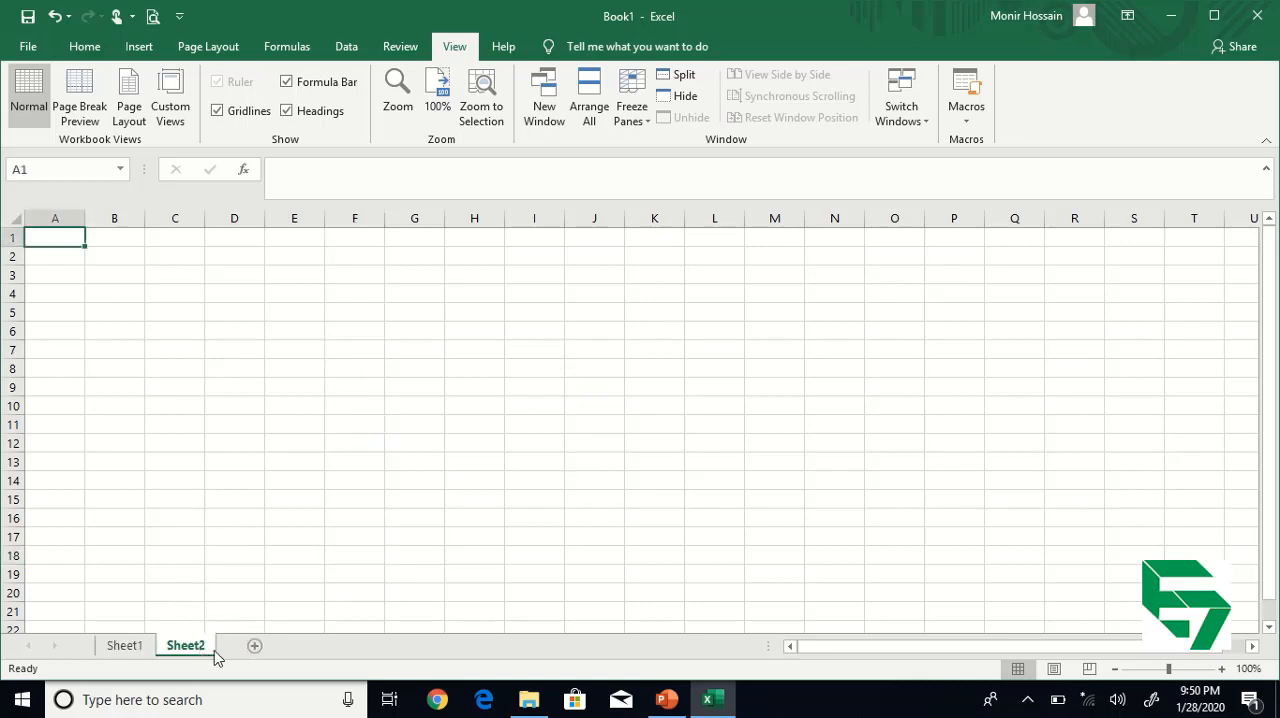
{"action": "left_click", "coordinate": [255, 646]}
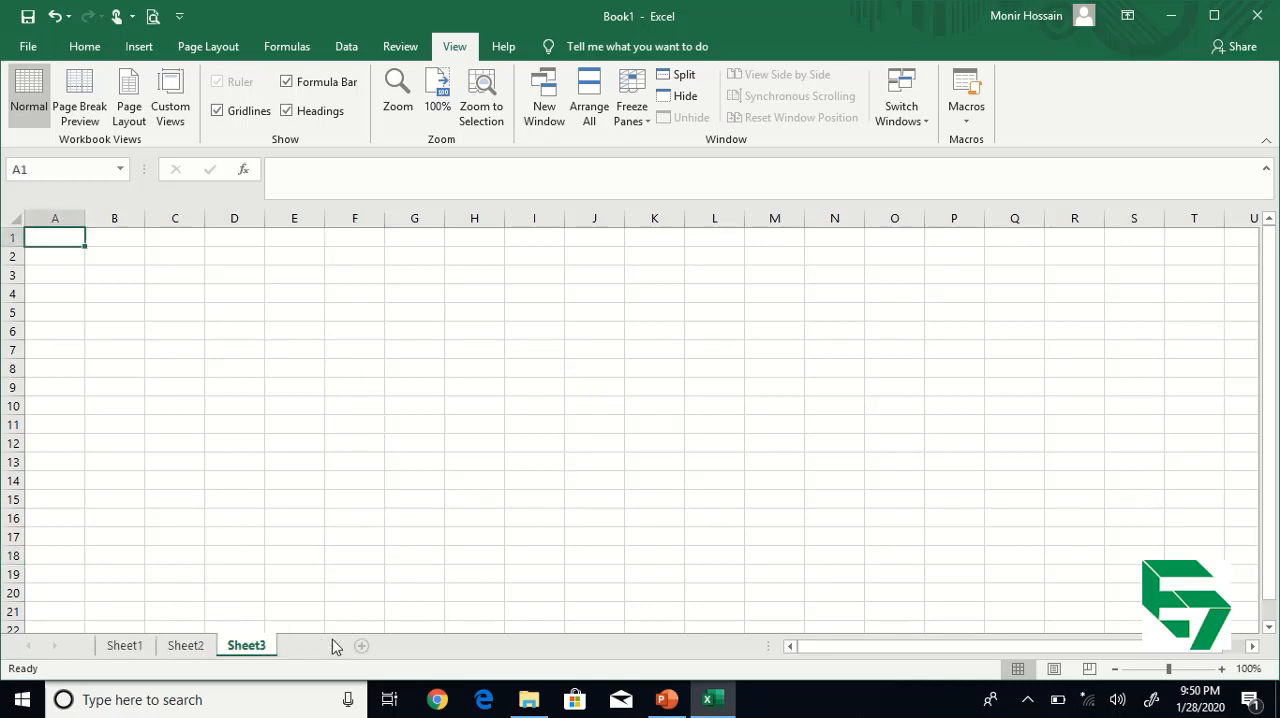
{"action": "left_click", "coordinate": [361, 646]}
{"action": "left_click", "coordinate": [379, 646]}
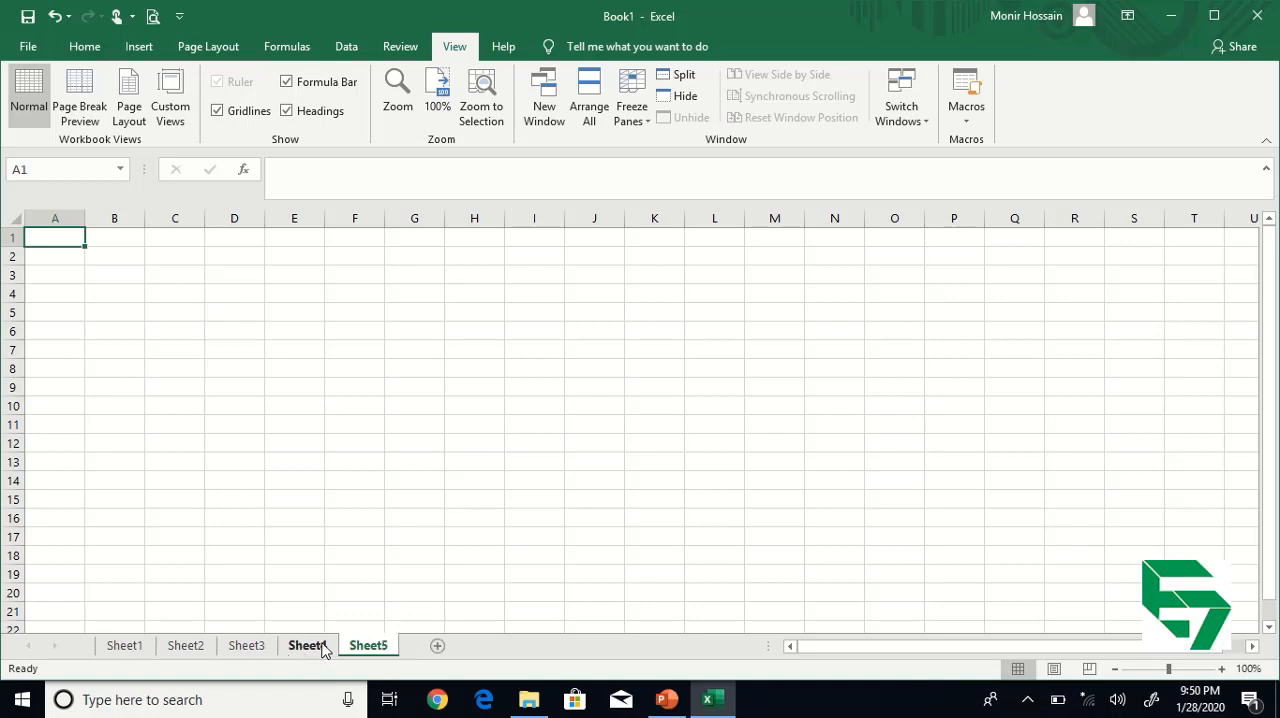
Look through the worksheets from Sheet4 back to Sheet1.
{"action": "left_click", "coordinate": [320, 647]}
{"action": "left_click", "coordinate": [262, 648]}
{"action": "left_click", "coordinate": [185, 648]}
{"action": "left_click", "coordinate": [128, 648]}
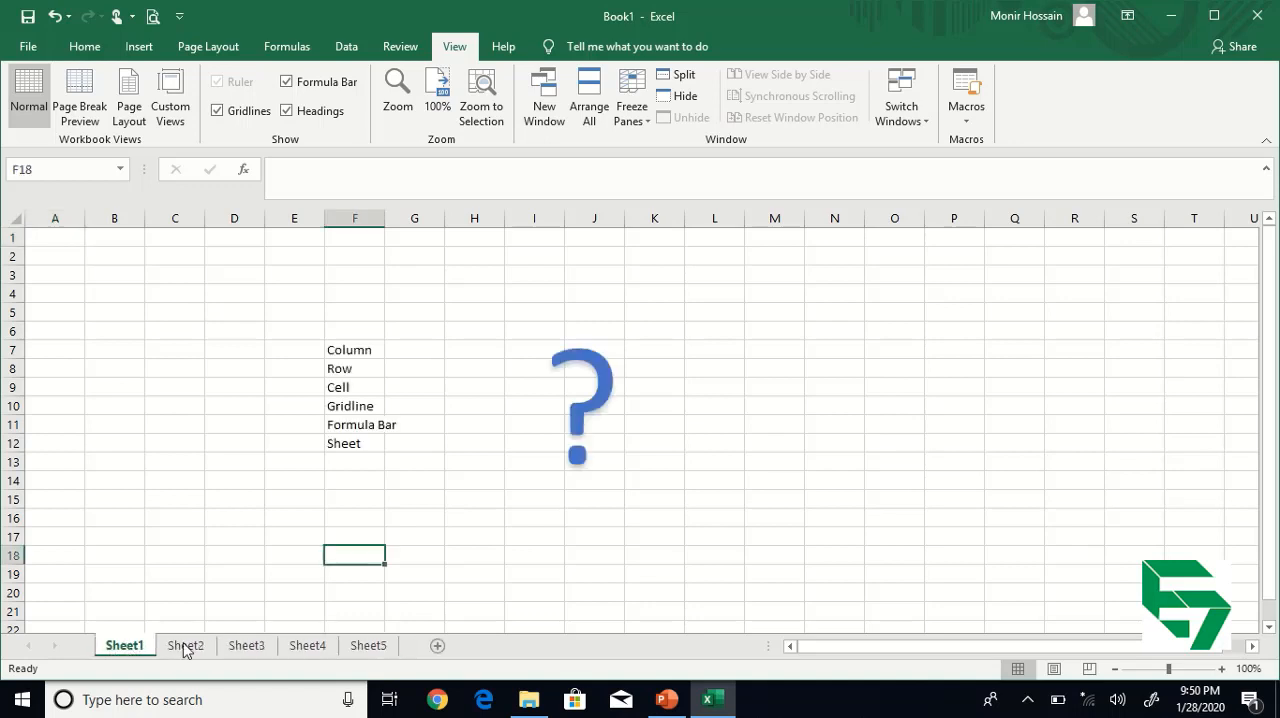
Delete the Sheet3 and Sheet5 worksheets and select cell D11 on Sheet4.
{"action": "left_click", "coordinate": [250, 648]}
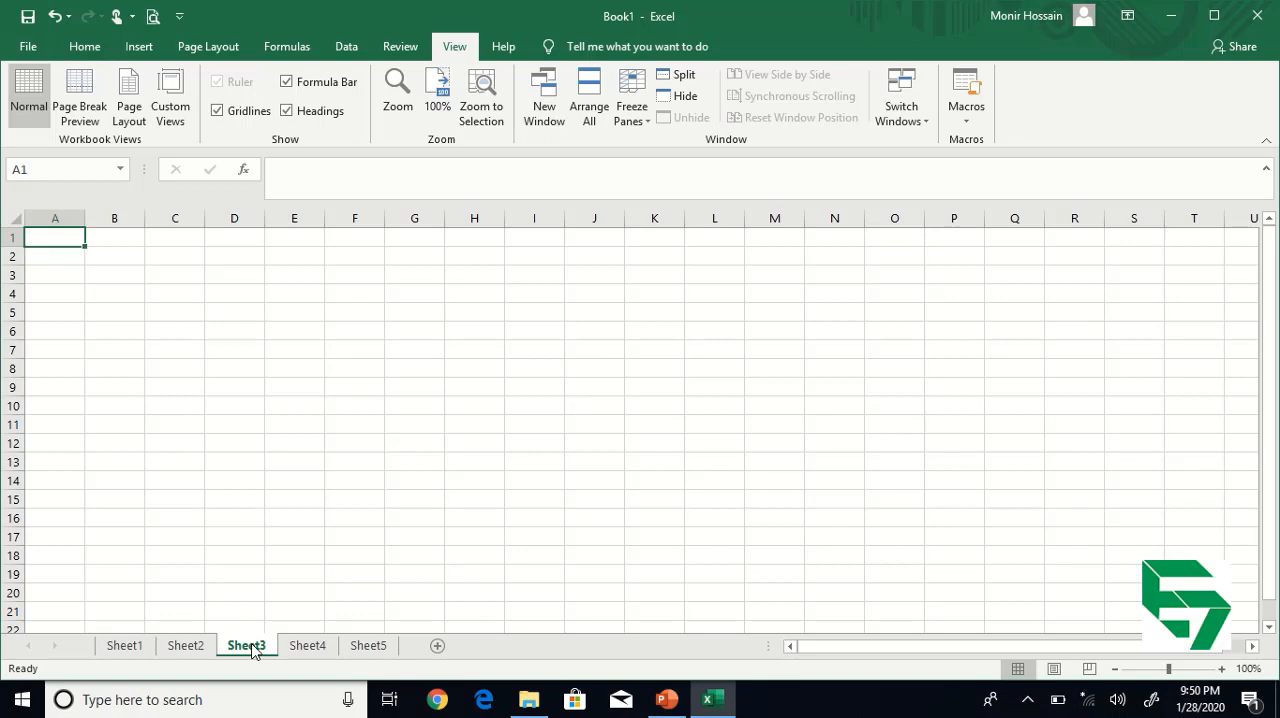
{"action": "right_click", "coordinate": [252, 650]}
{"action": "left_click", "coordinate": [268, 450]}
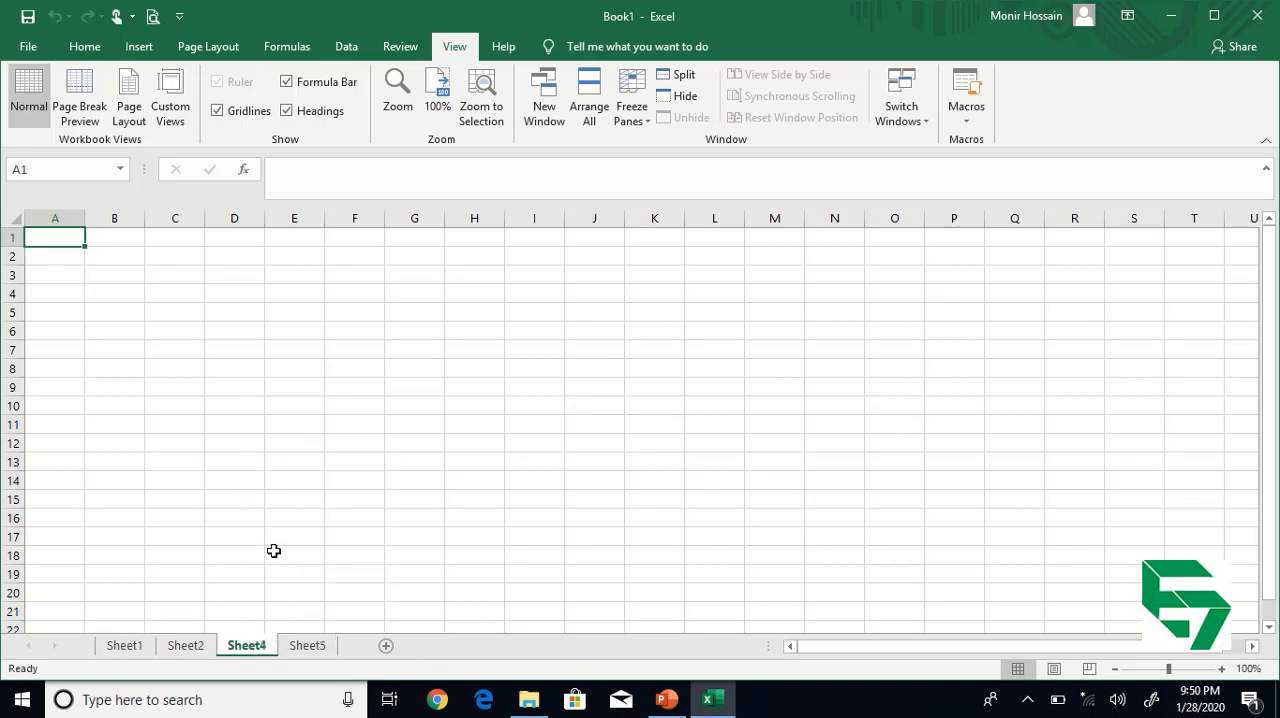
{"action": "left_click", "coordinate": [306, 647]}
{"action": "right_click", "coordinate": [305, 647]}
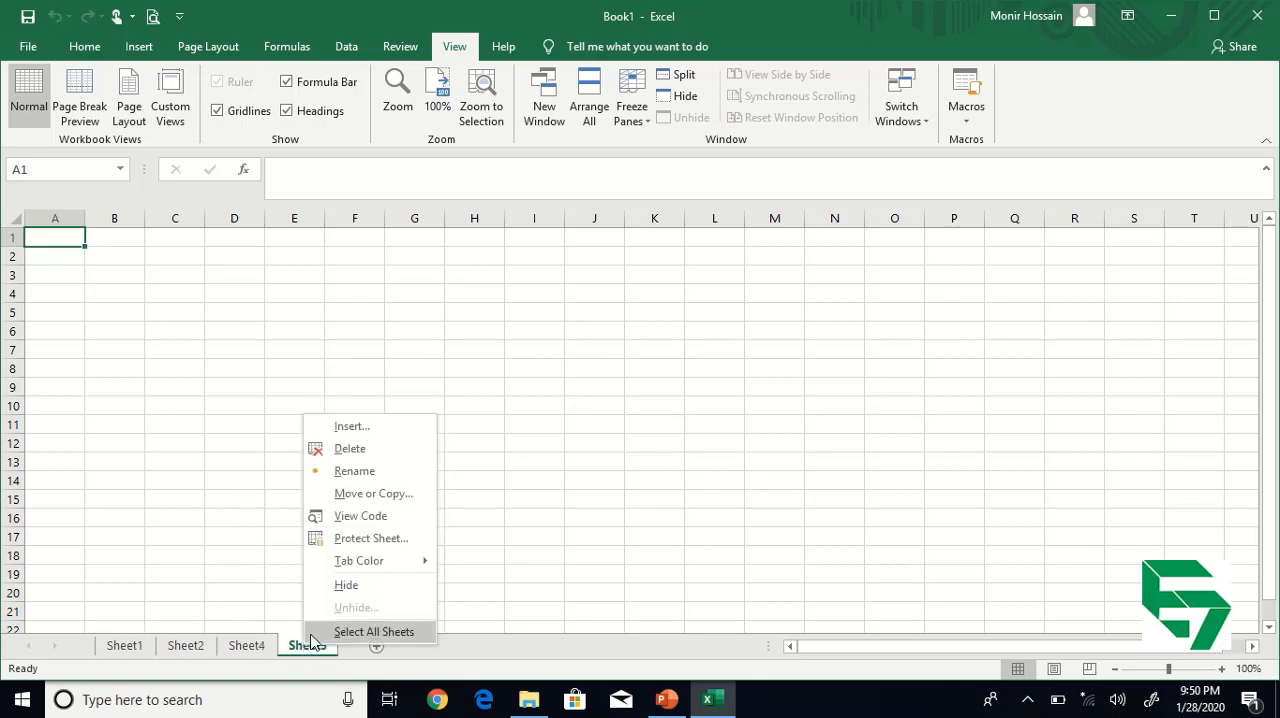
{"action": "left_click", "coordinate": [351, 452]}
{"action": "left_click", "coordinate": [220, 430]}
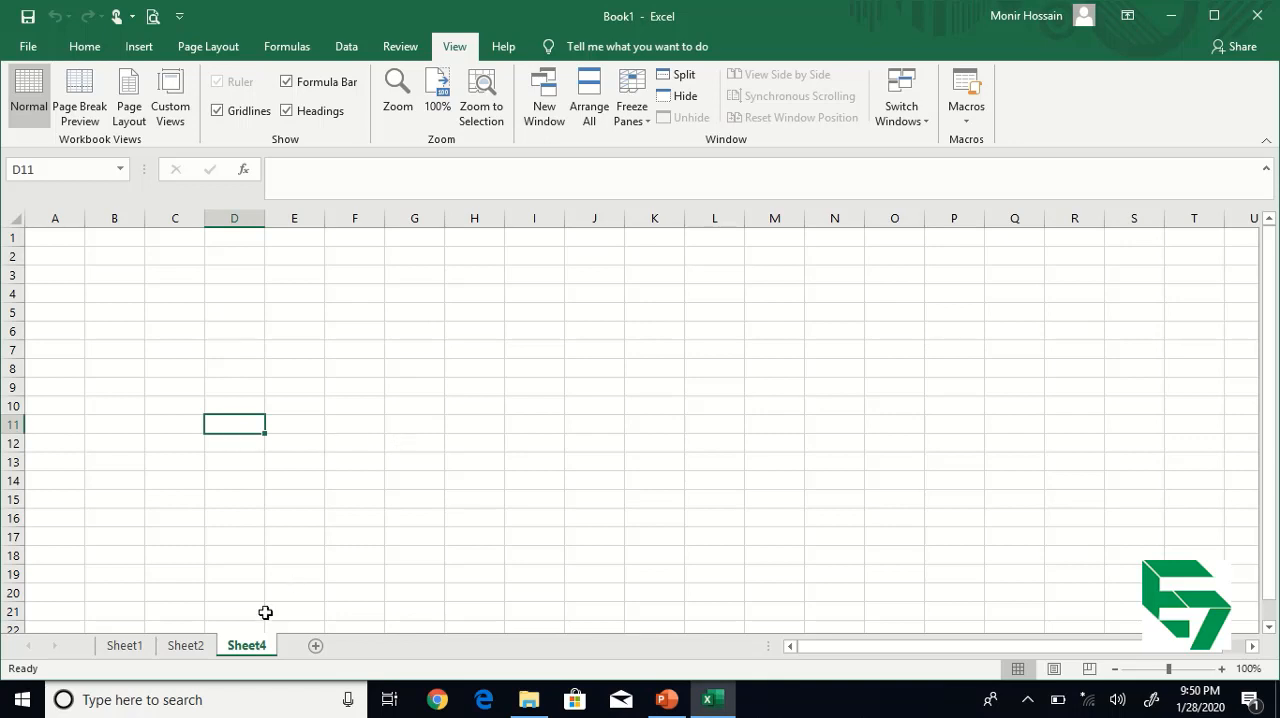
View Sheet2, return to Sheet1 and select the block of cells around the list of terms.
{"action": "left_click", "coordinate": [190, 648]}
{"action": "left_click", "coordinate": [123, 648]}
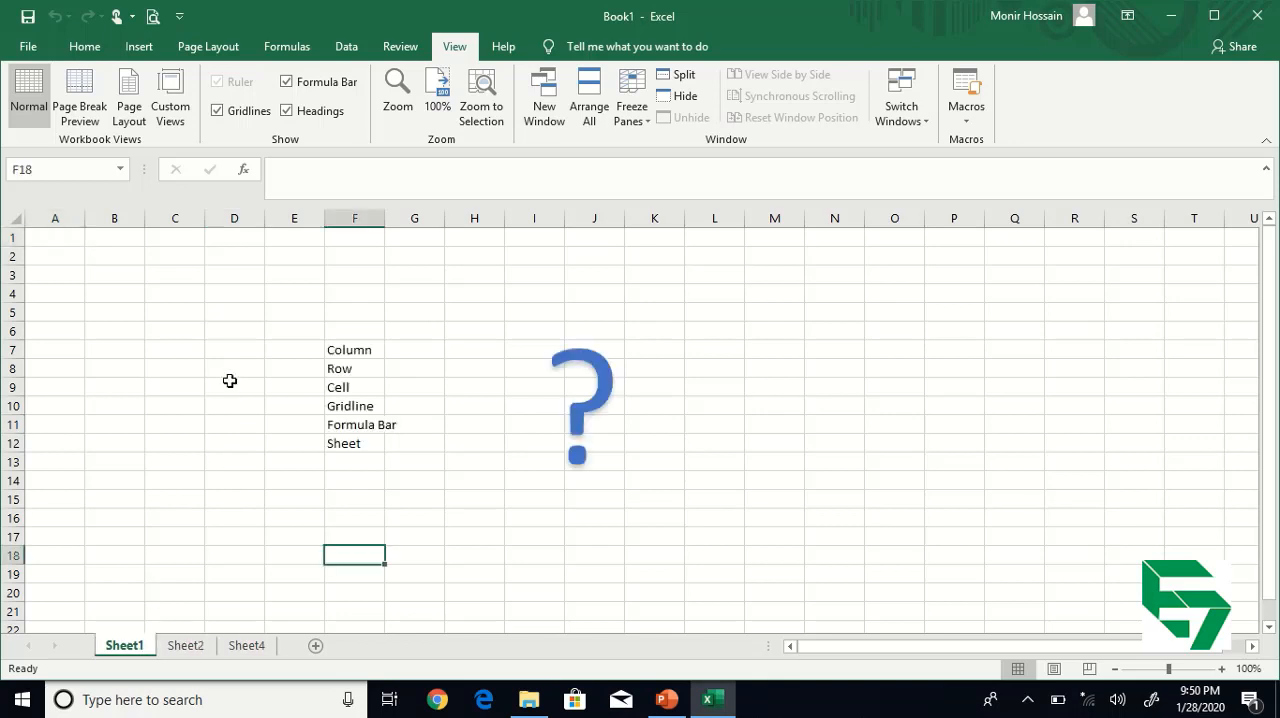
{"action": "left_click_drag", "start_coordinate": [215, 291], "coordinate": [688, 488]}
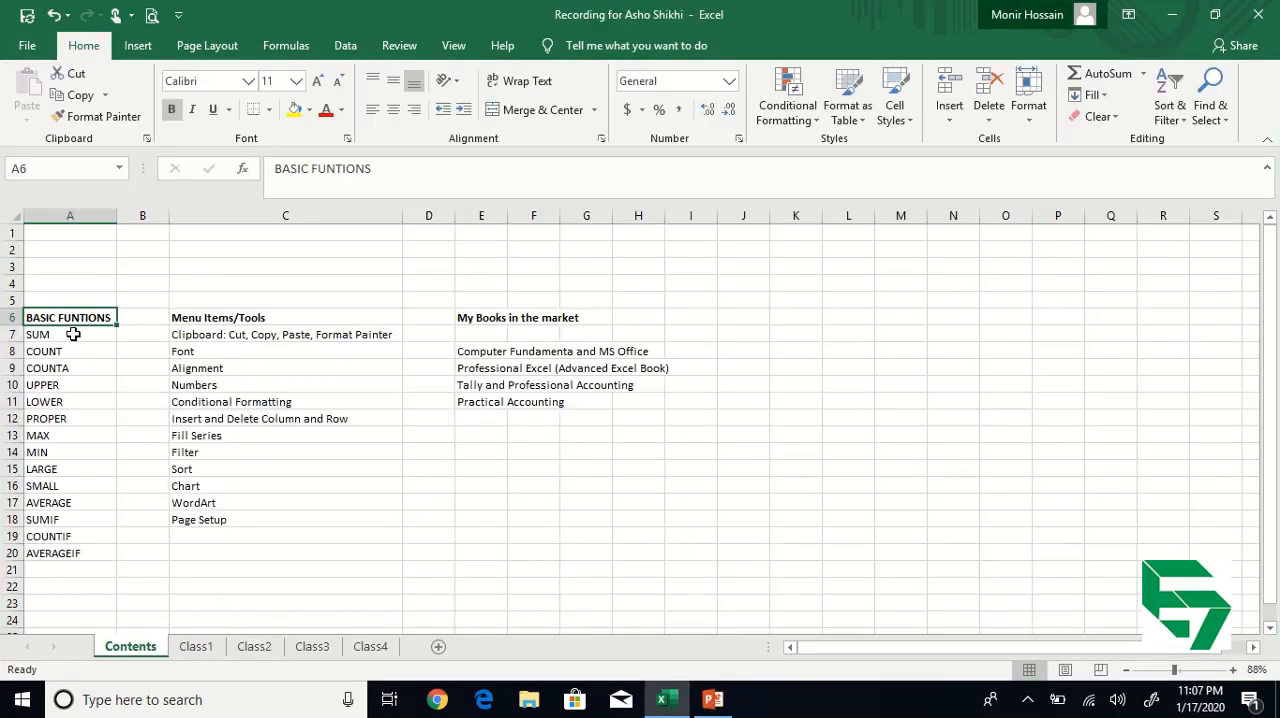
Add Product in cell A21 at the end of the basic functions list on the Contents sheet.
{"action": "left_click", "coordinate": [73, 334]}
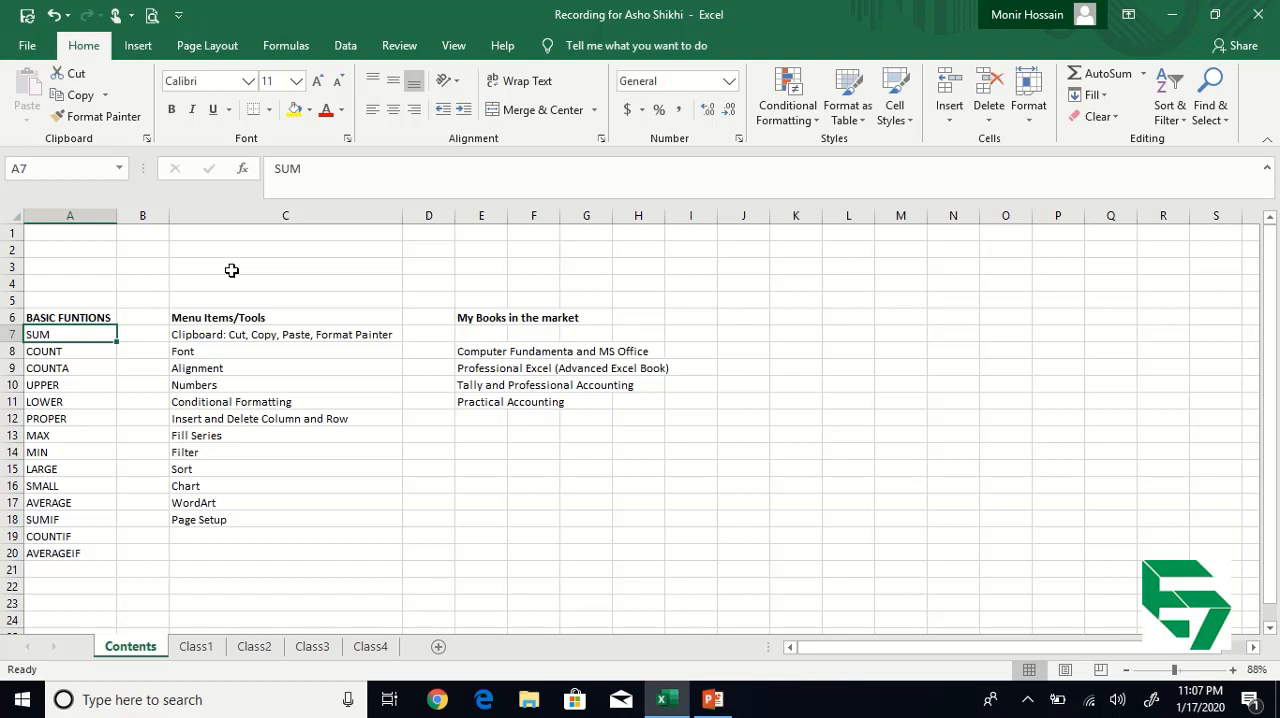
{"action": "key", "text": "ctrl+Down"}
{"action": "key", "text": "Down"}
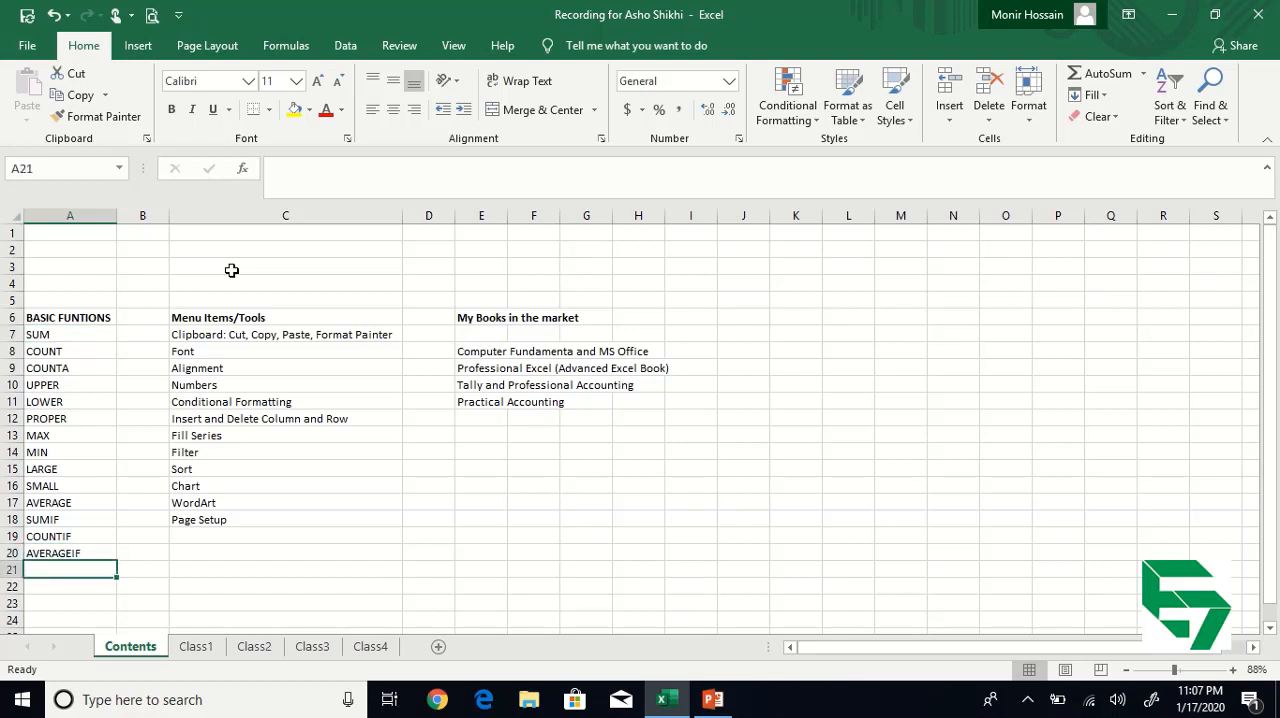
{"action": "type", "text": "Product"}
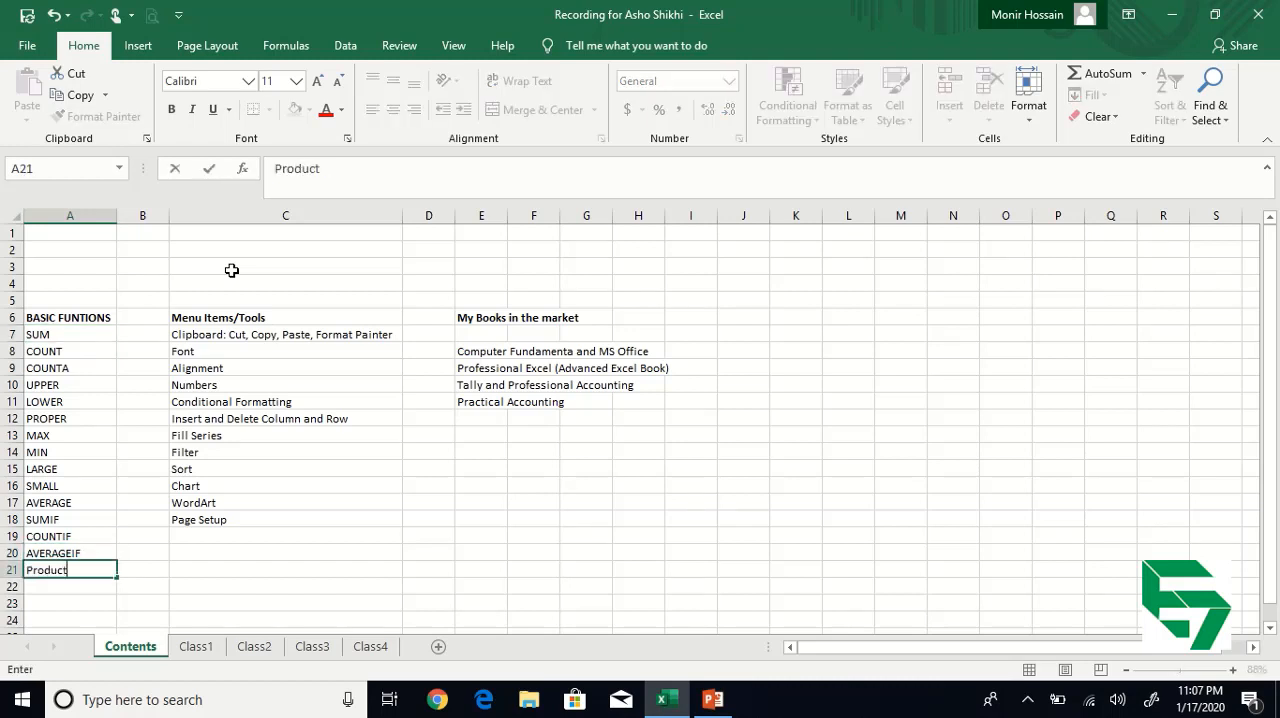
{"action": "key", "text": "Return"}
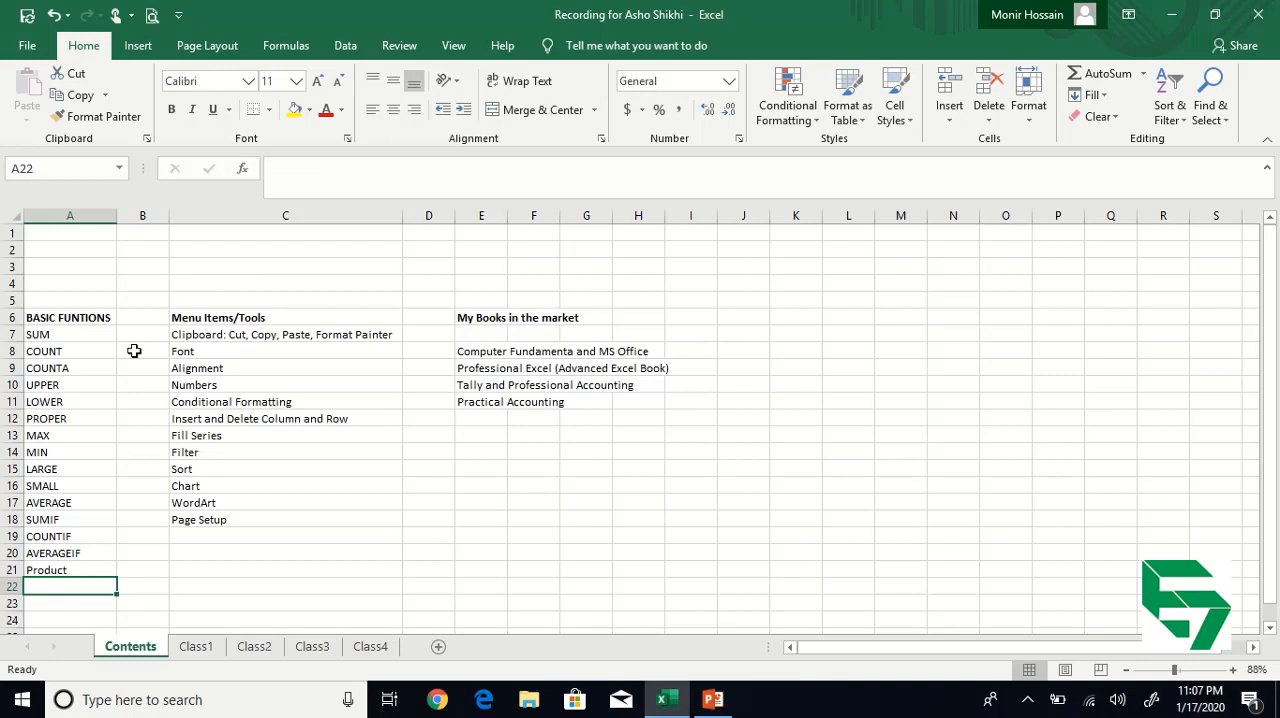
Select the function list A7:A21, and open the Class1 sheet to examine the shop heading of the sales bill in A1.
{"action": "left_click", "coordinate": [66, 437]}
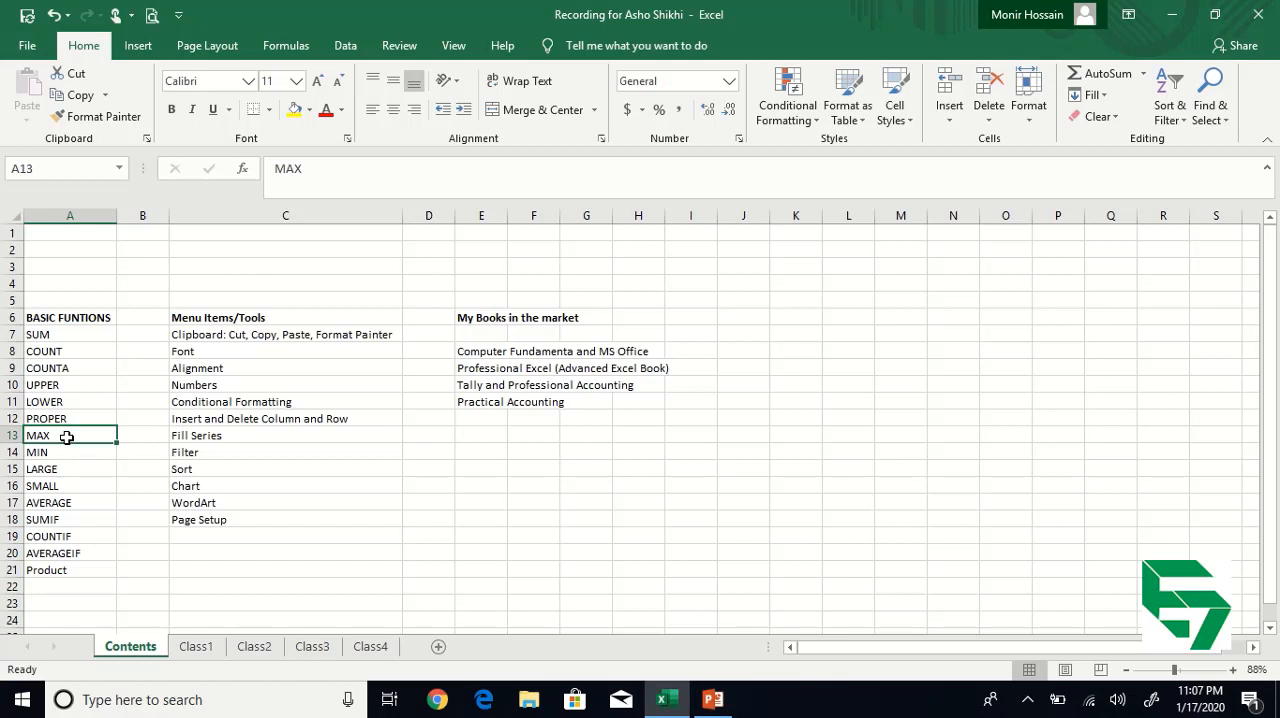
{"action": "left_click", "coordinate": [196, 647]}
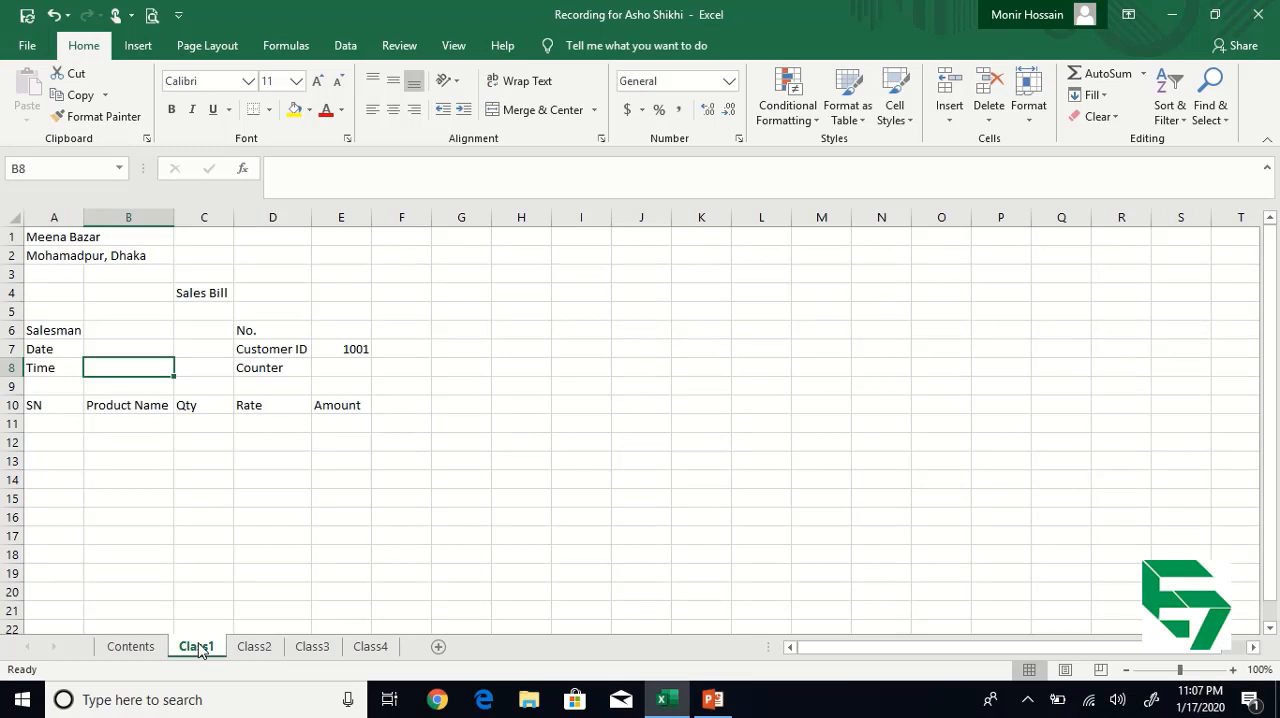
{"action": "left_click", "coordinate": [57, 243]}
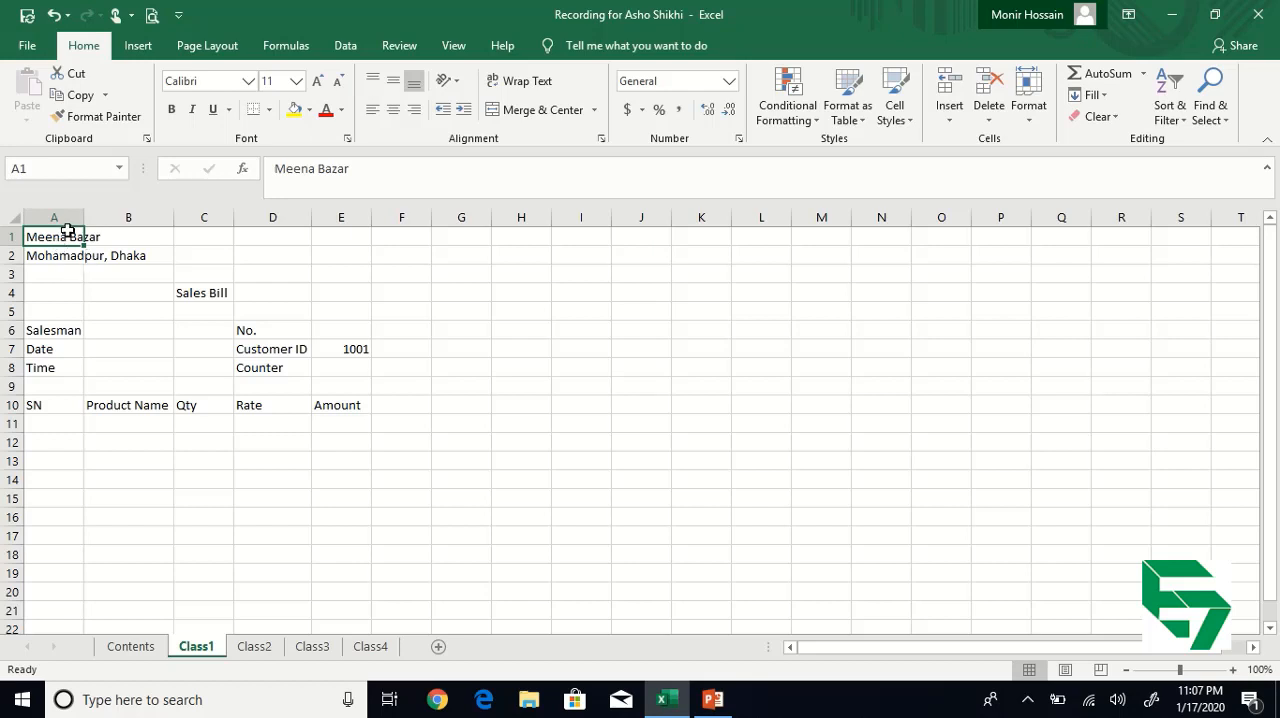
{"action": "left_click", "coordinate": [71, 290]}
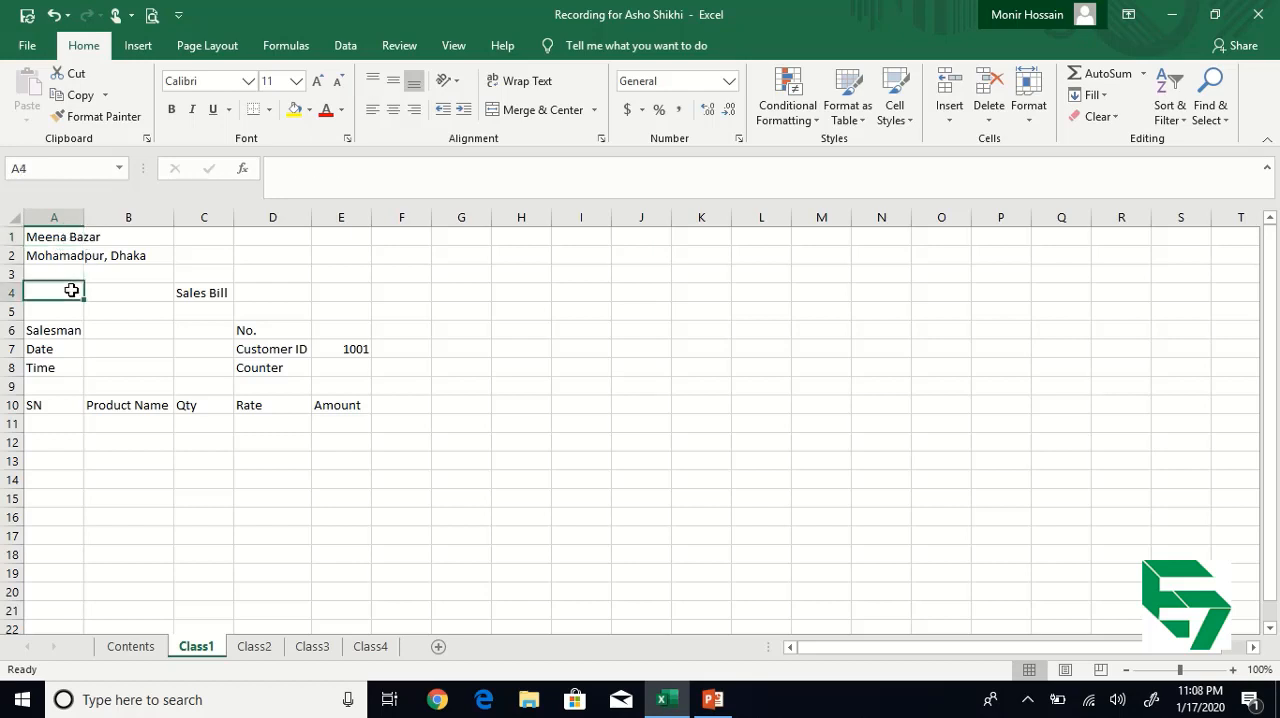
{"action": "left_click", "coordinate": [54, 232]}
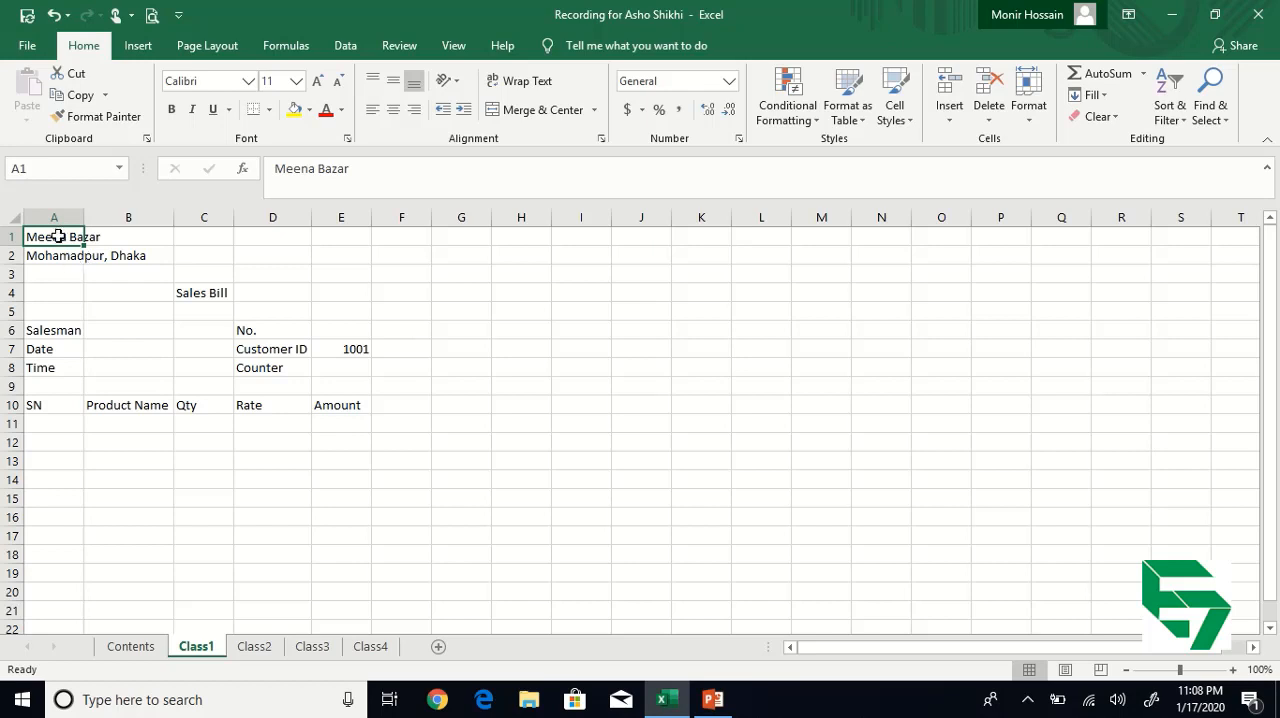
{"action": "left_click", "coordinate": [80, 308]}
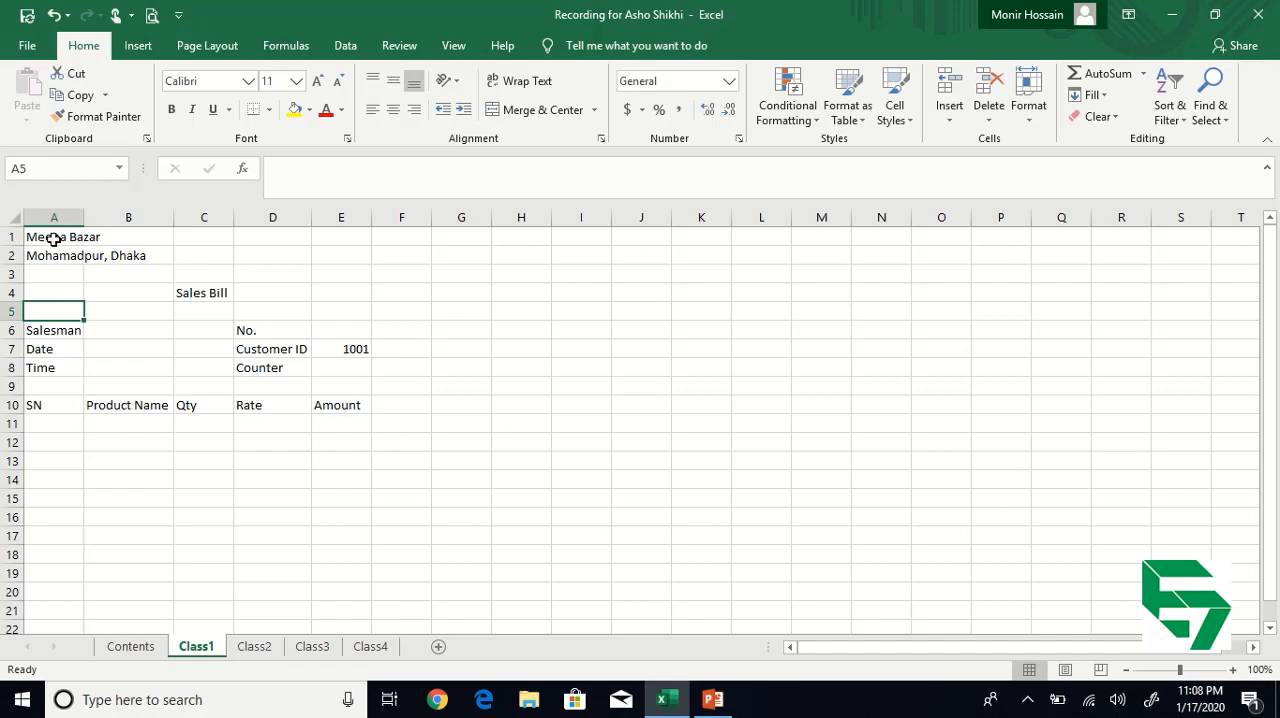
Clear the shop heading in cell A1 and enter Meena Bazar there again.
{"action": "left_click", "coordinate": [54, 240]}
{"action": "key", "text": "Delete"}
{"action": "type", "text": "M"}
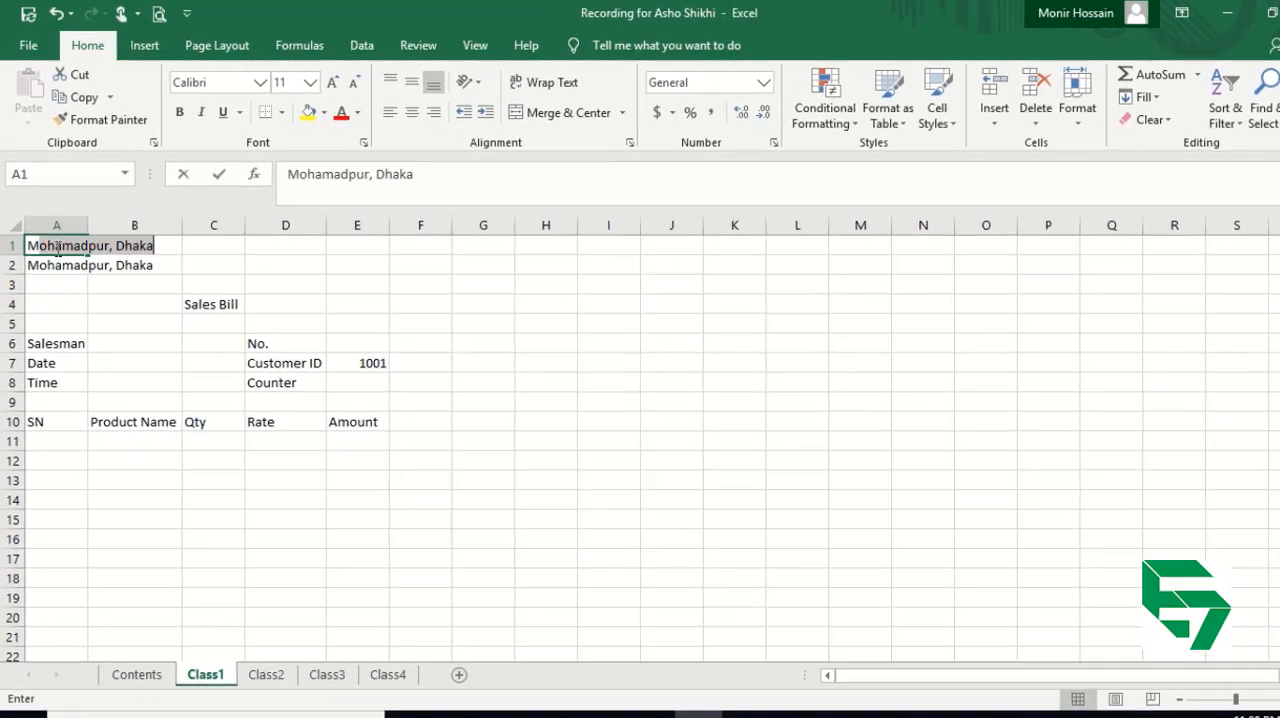
{"action": "type", "text": "eena b"}
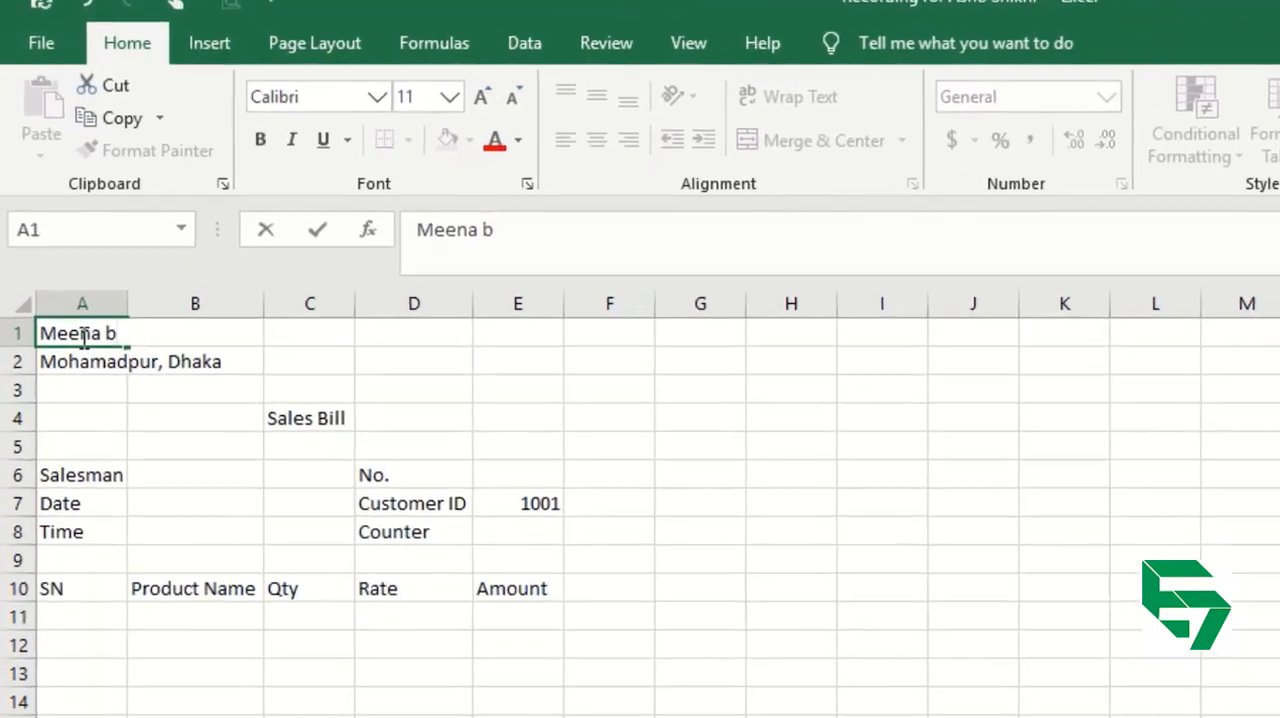
{"action": "key", "text": "BackSpace"}
{"action": "type", "text": "Bazar"}
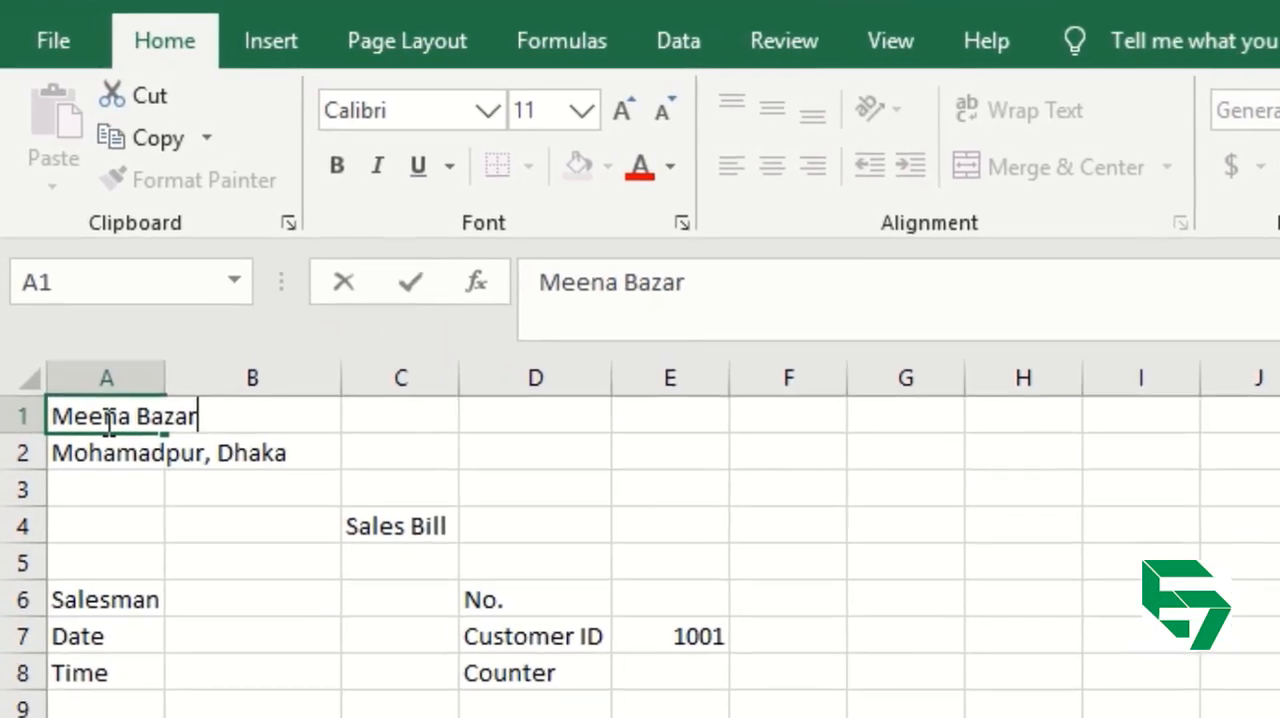
{"action": "key", "text": "Return"}
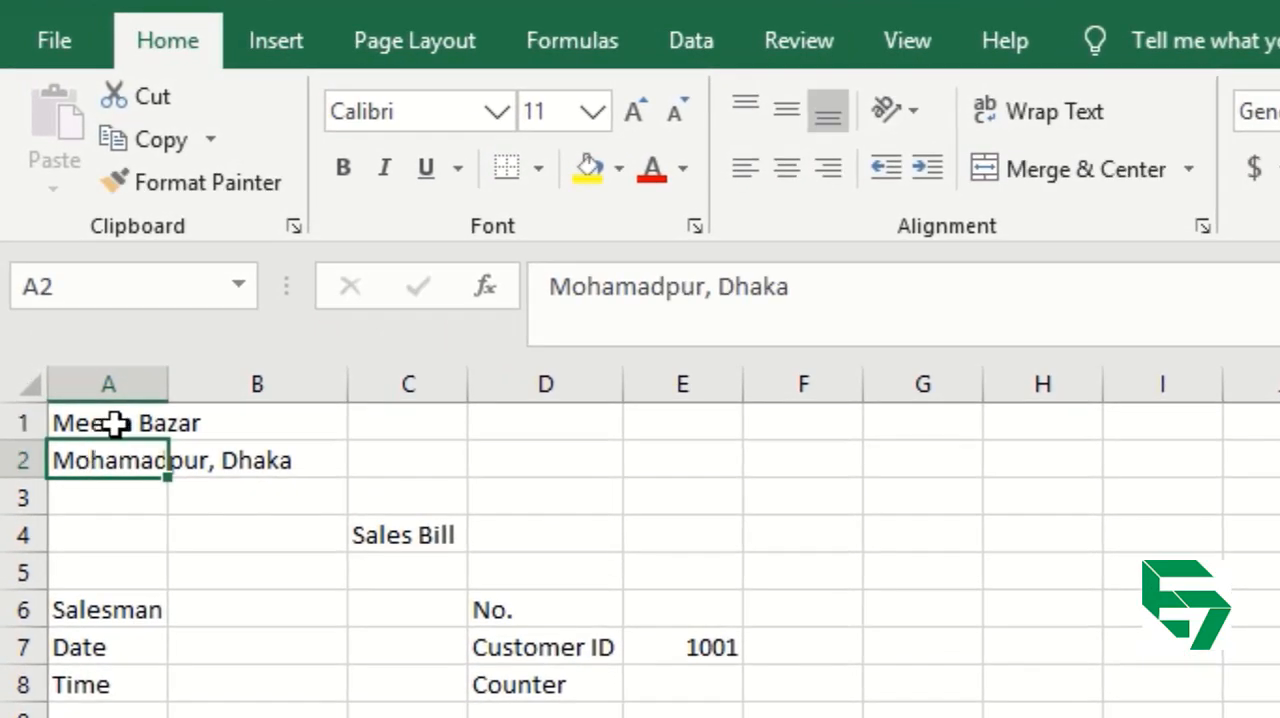
Enlarge the Meena Bazar heading in A1 to font size 22 and make it bold.
{"action": "left_click", "coordinate": [115, 424]}
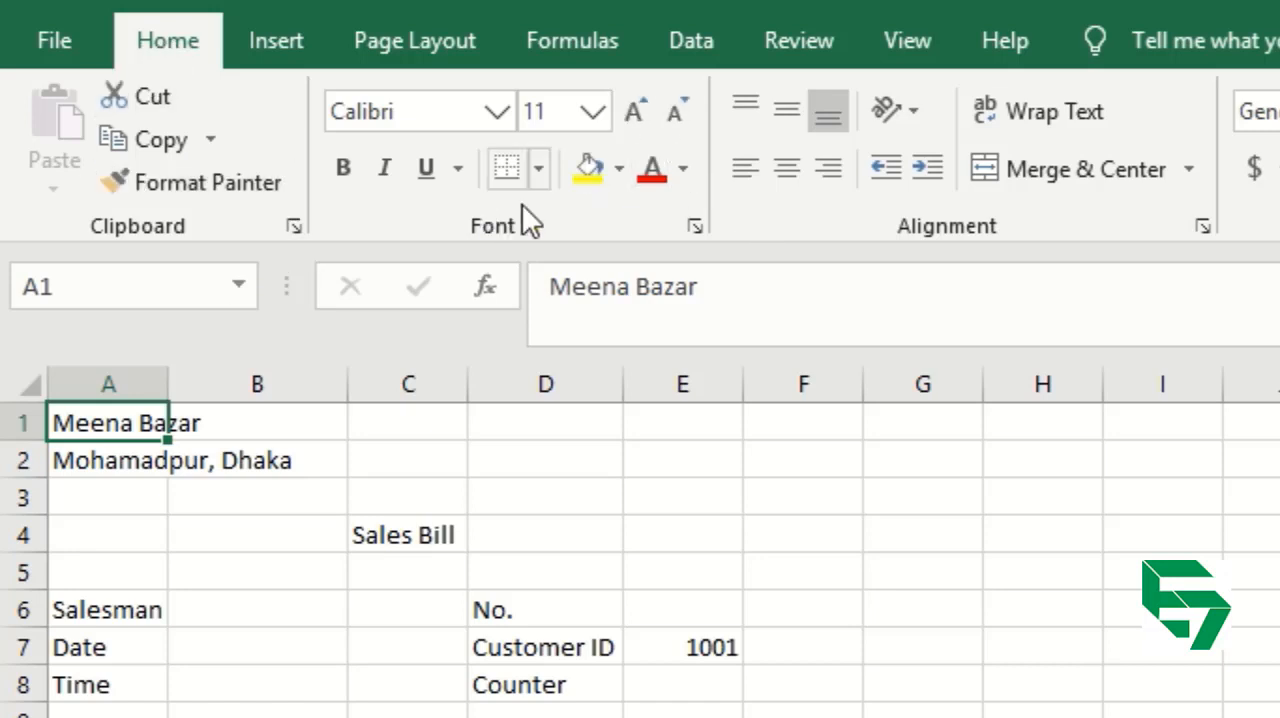
{"action": "left_click", "coordinate": [649, 108]}
{"action": "left_click", "coordinate": [649, 108]}
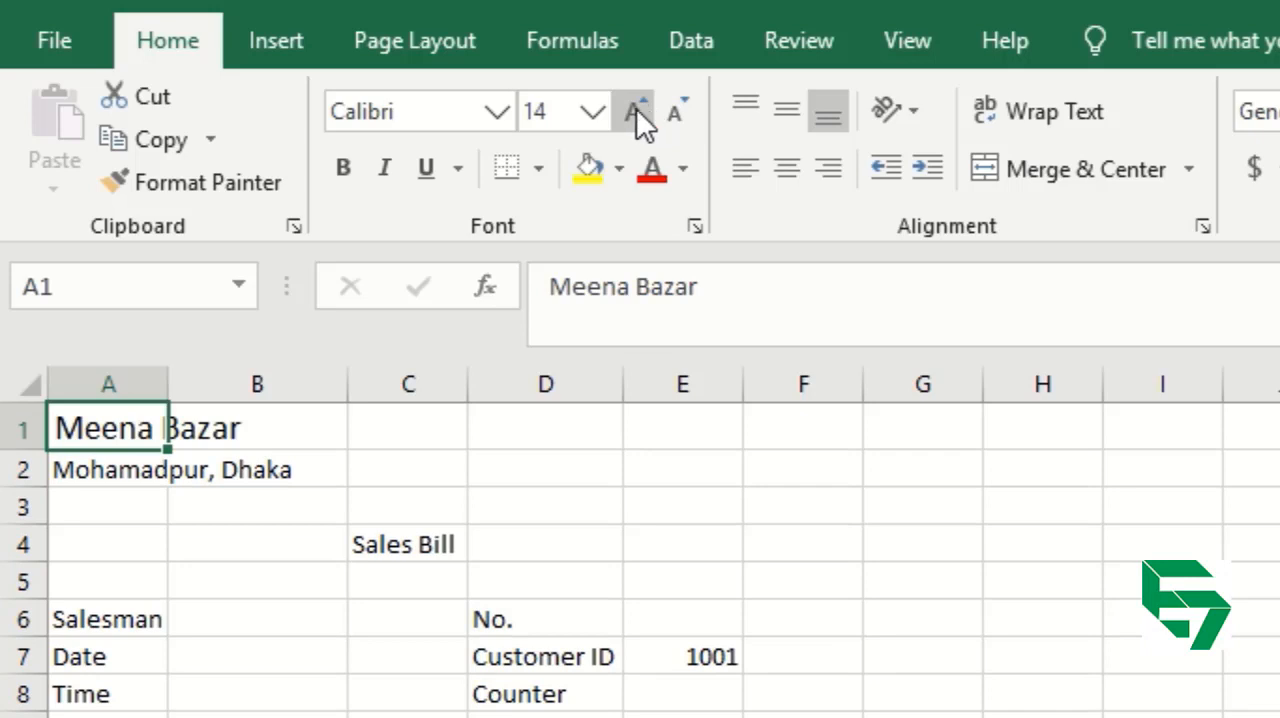
{"action": "left_click", "coordinate": [636, 108]}
{"action": "left_click", "coordinate": [636, 108]}
{"action": "left_click", "coordinate": [636, 108]}
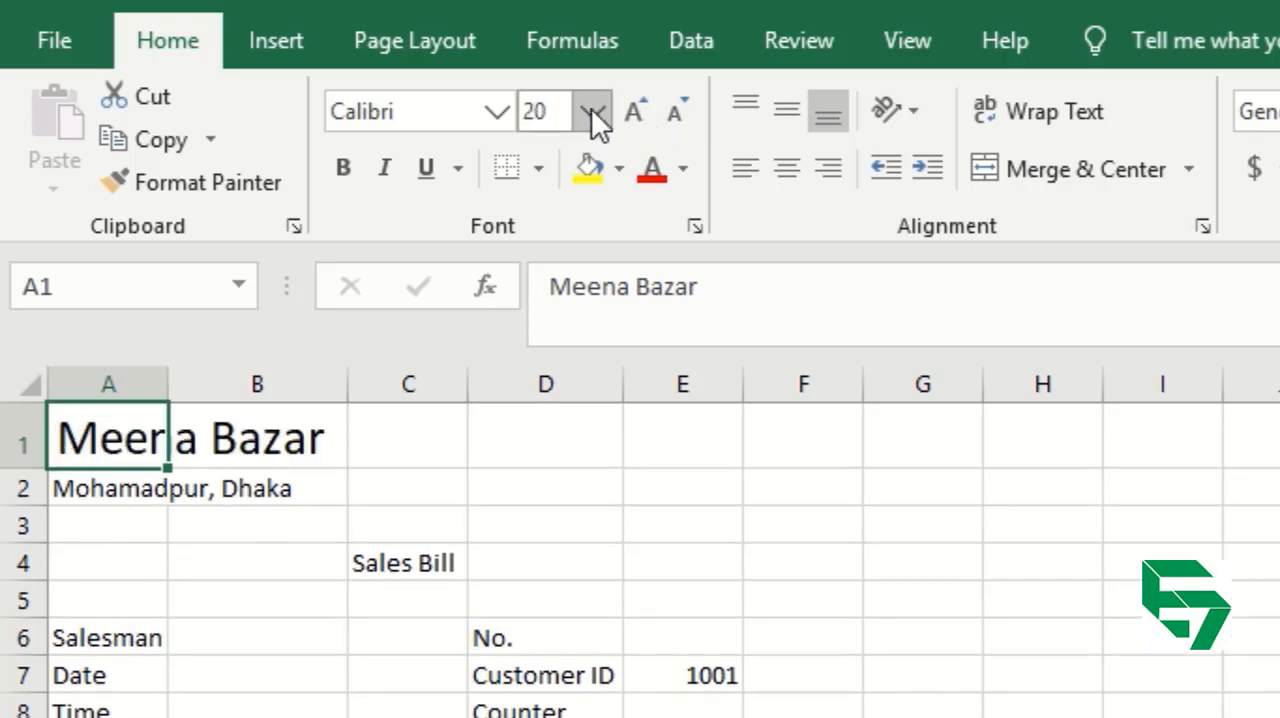
{"action": "left_click", "coordinate": [592, 112]}
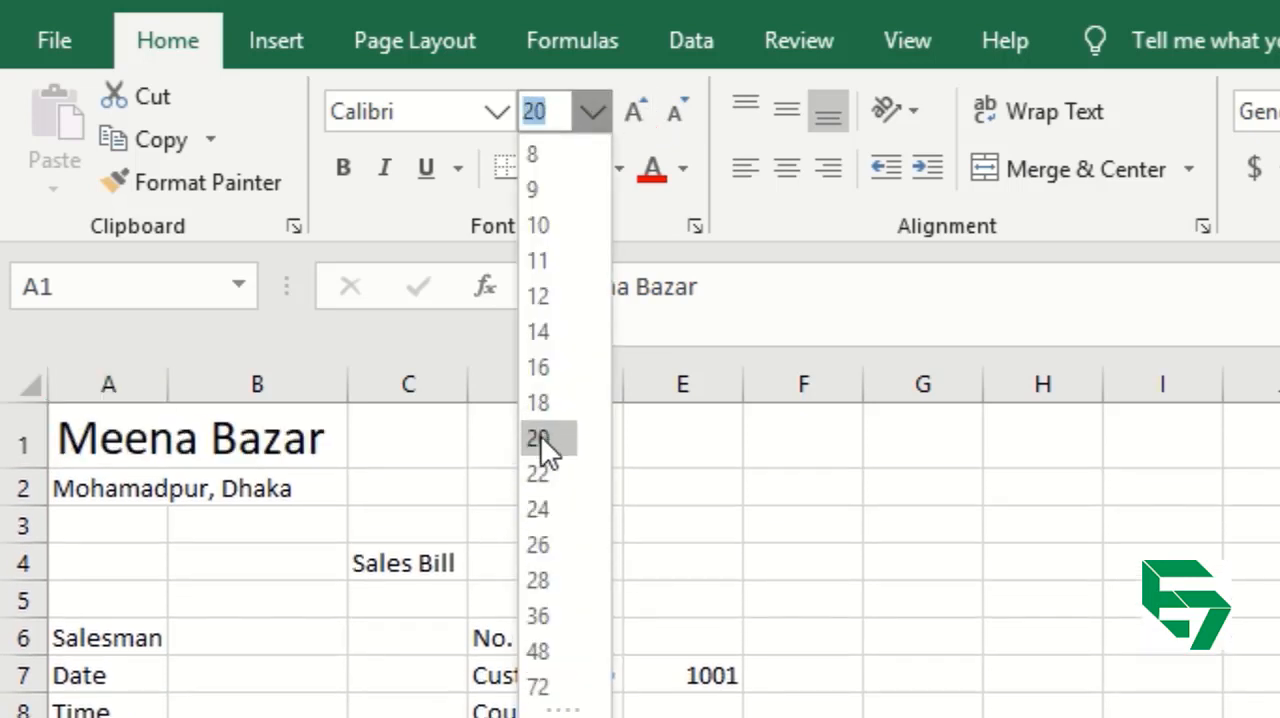
{"action": "left_click", "coordinate": [544, 473]}
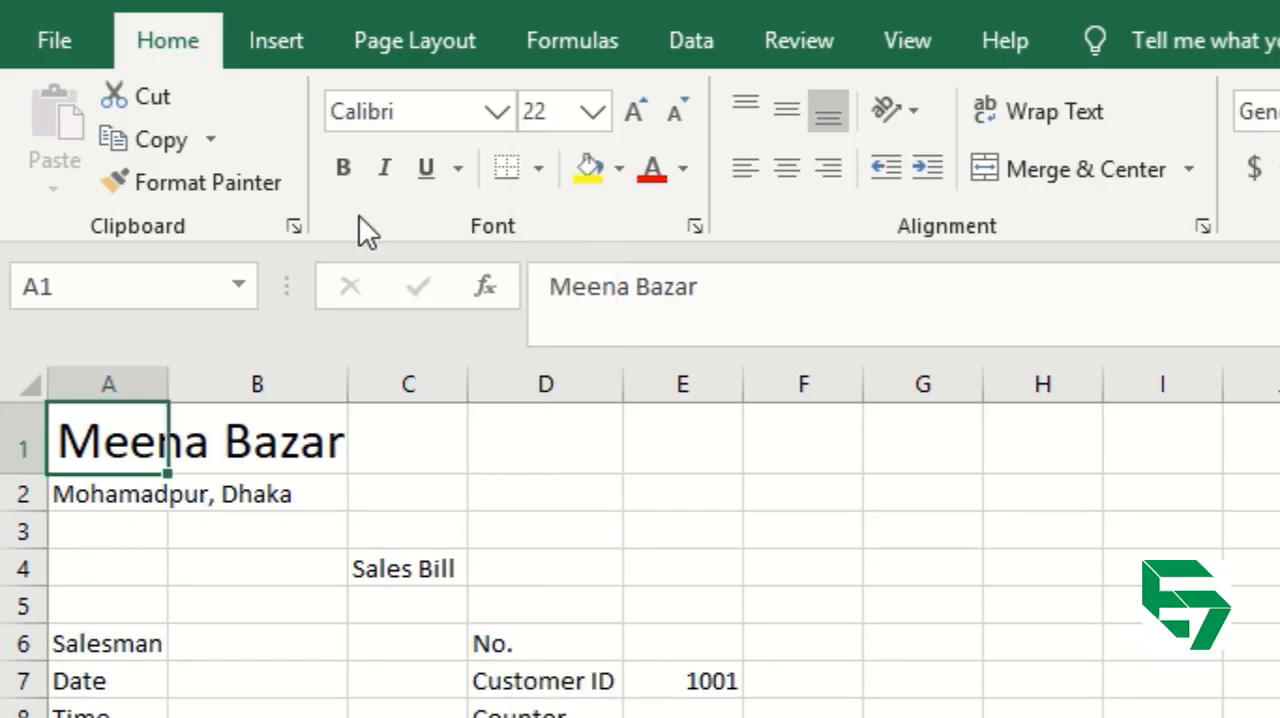
{"action": "left_click", "coordinate": [344, 177]}
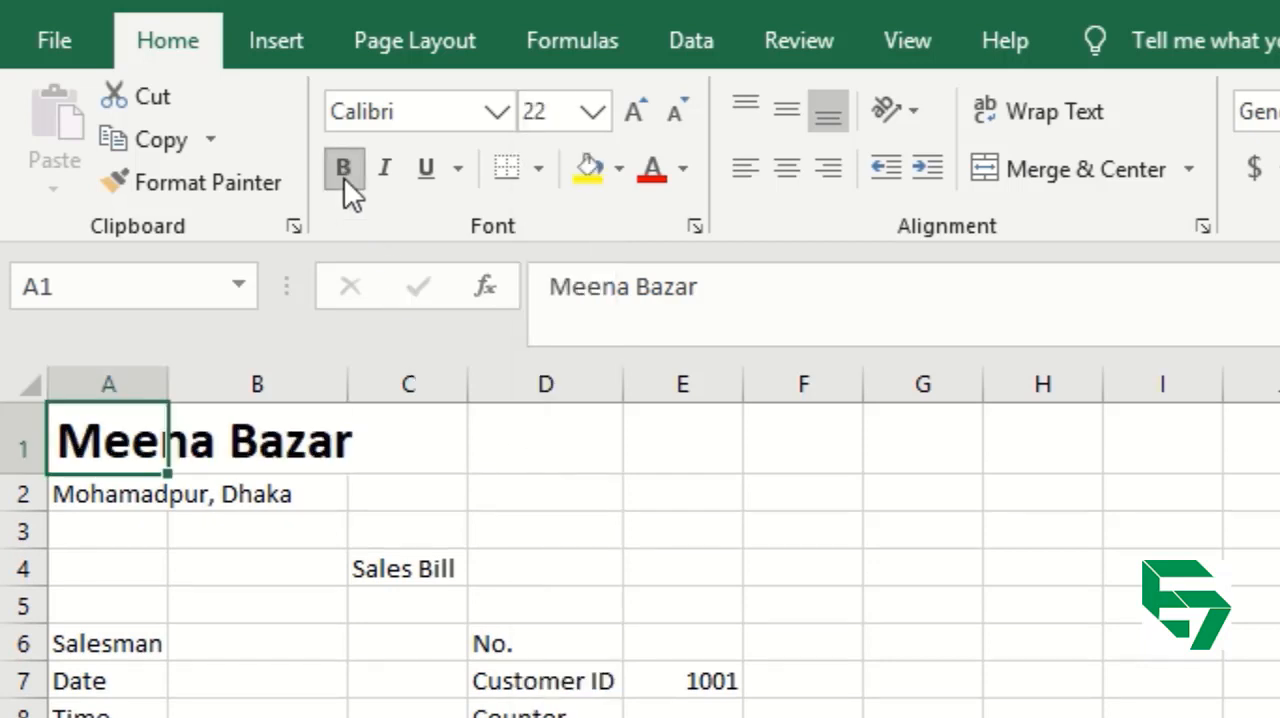
{"action": "left_click", "coordinate": [111, 497]}
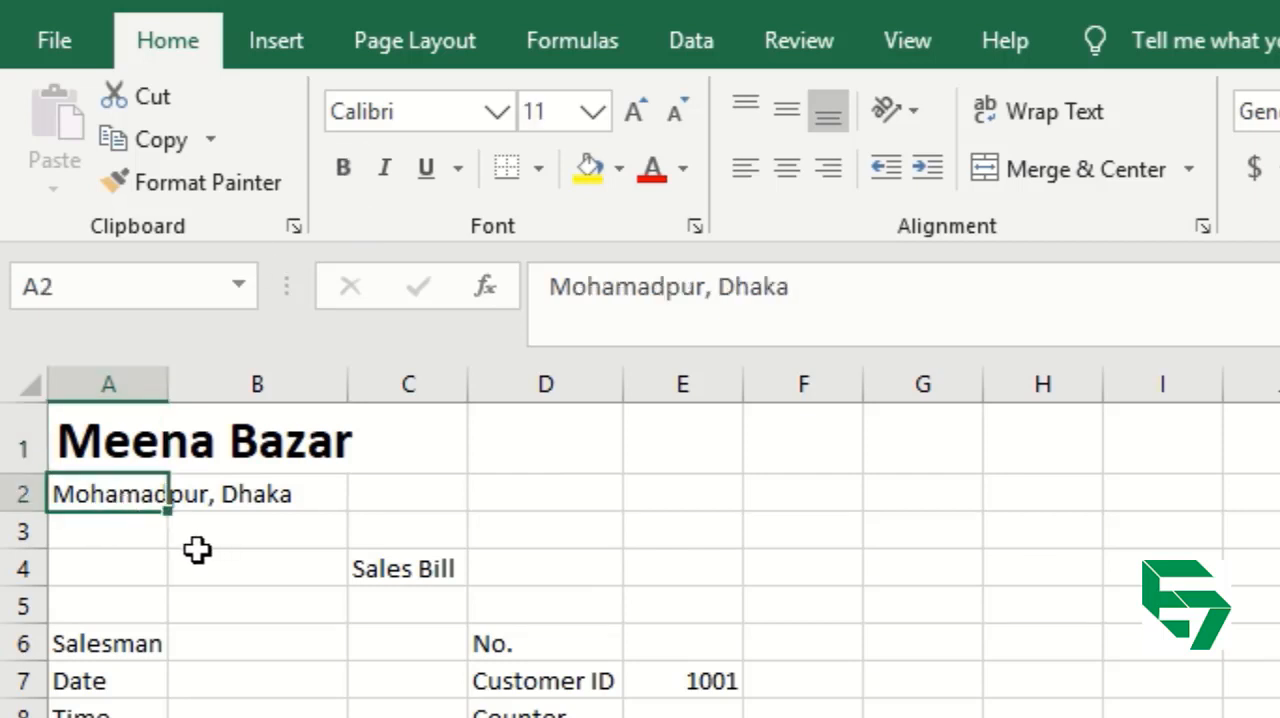
Reduce the Meena Bazar heading in A1 to font size 18 and color its text red.
{"action": "left_click", "coordinate": [106, 443]}
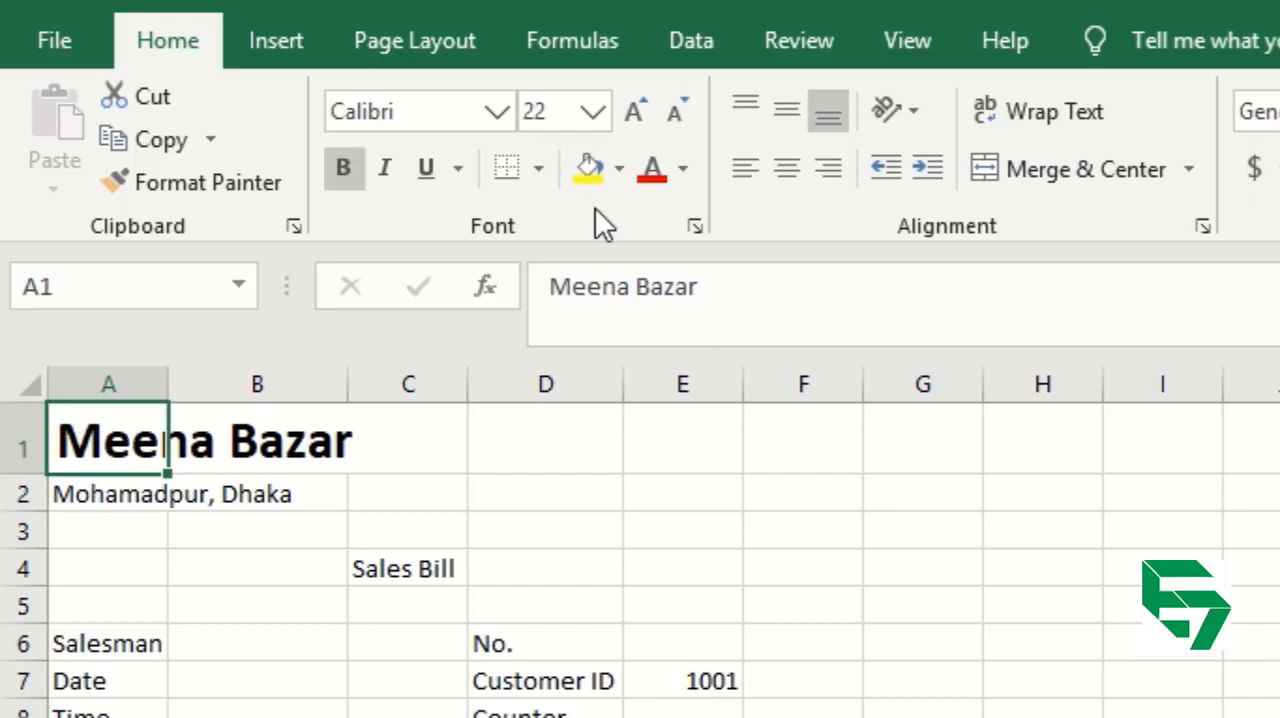
{"action": "left_click", "coordinate": [674, 129]}
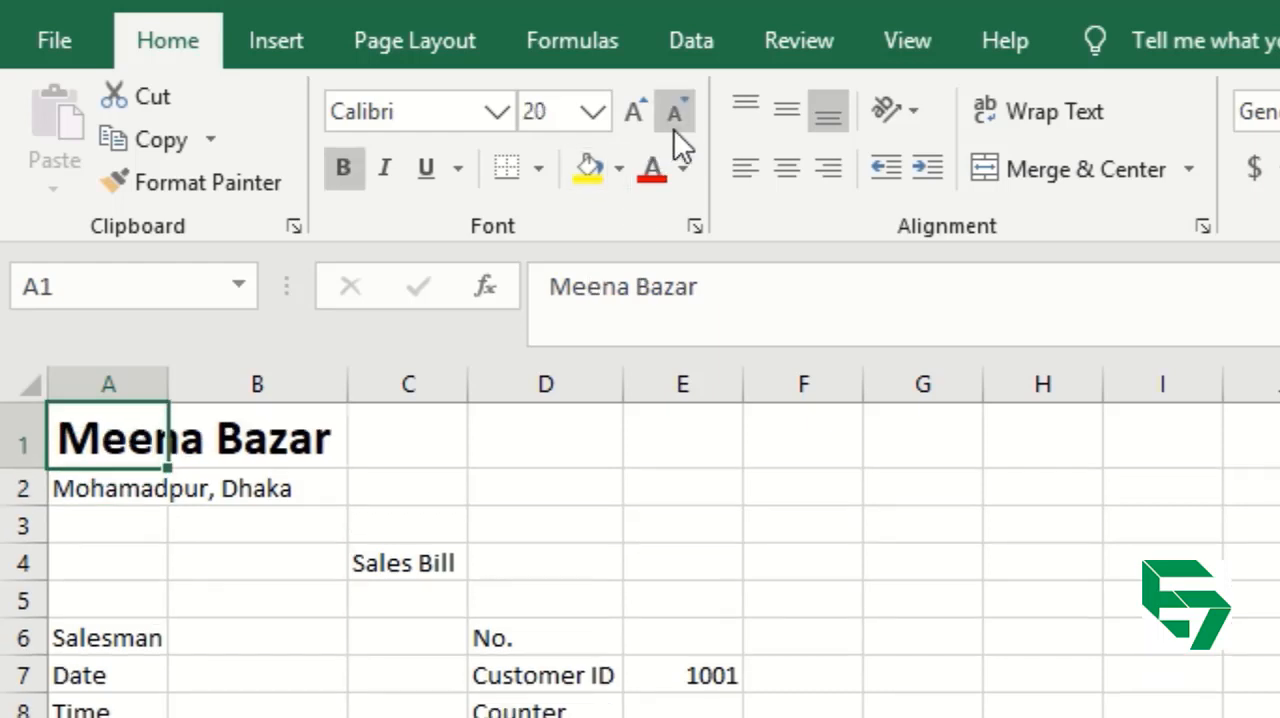
{"action": "left_click", "coordinate": [674, 129]}
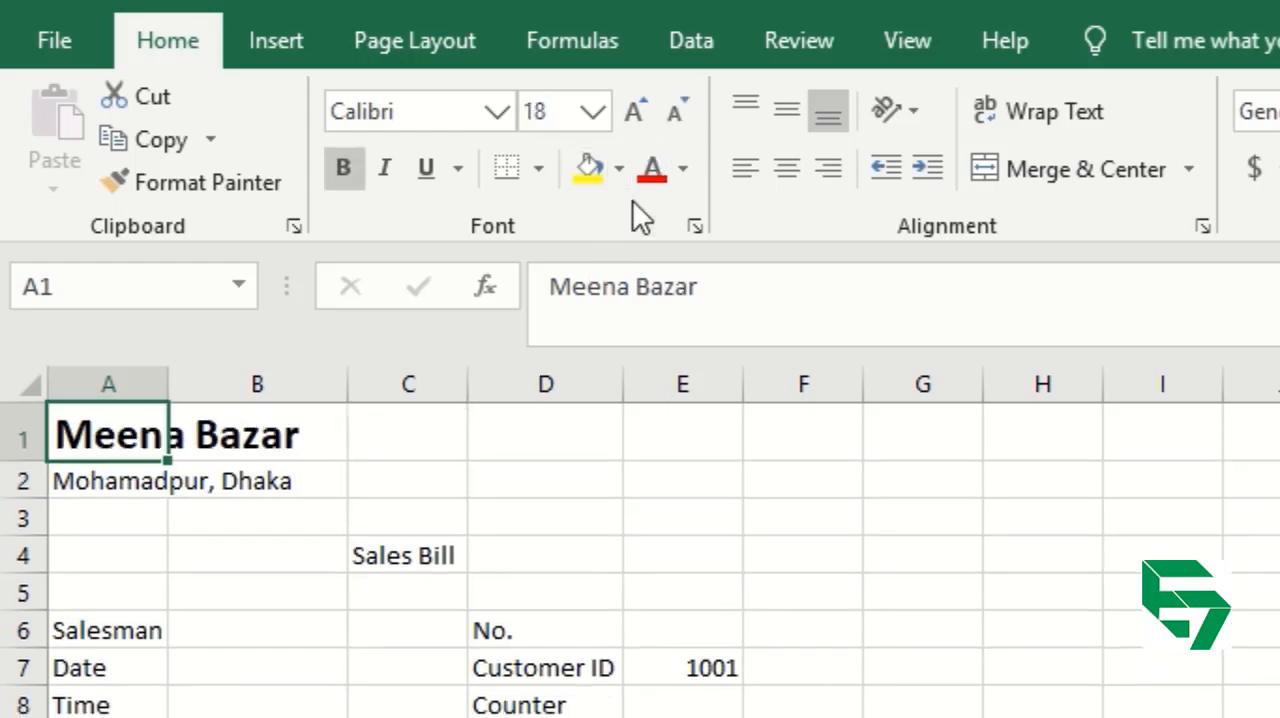
{"action": "left_click", "coordinate": [652, 170]}
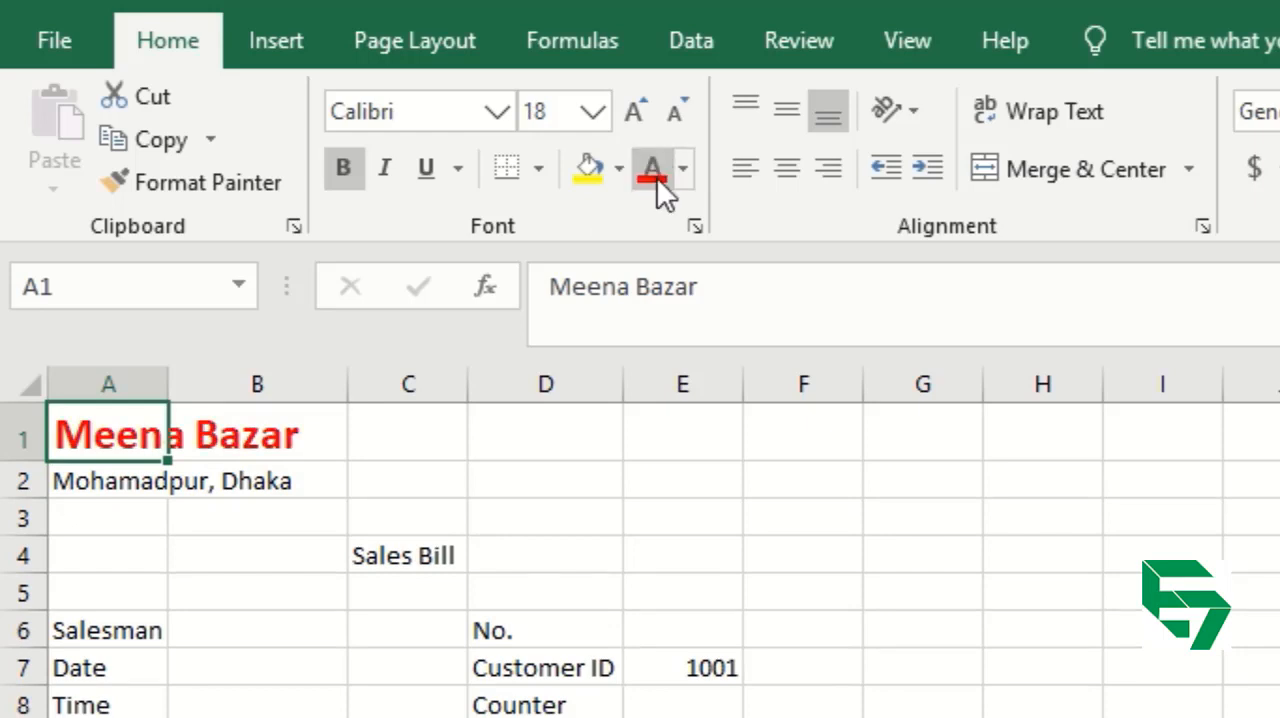
{"action": "left_click", "coordinate": [285, 588]}
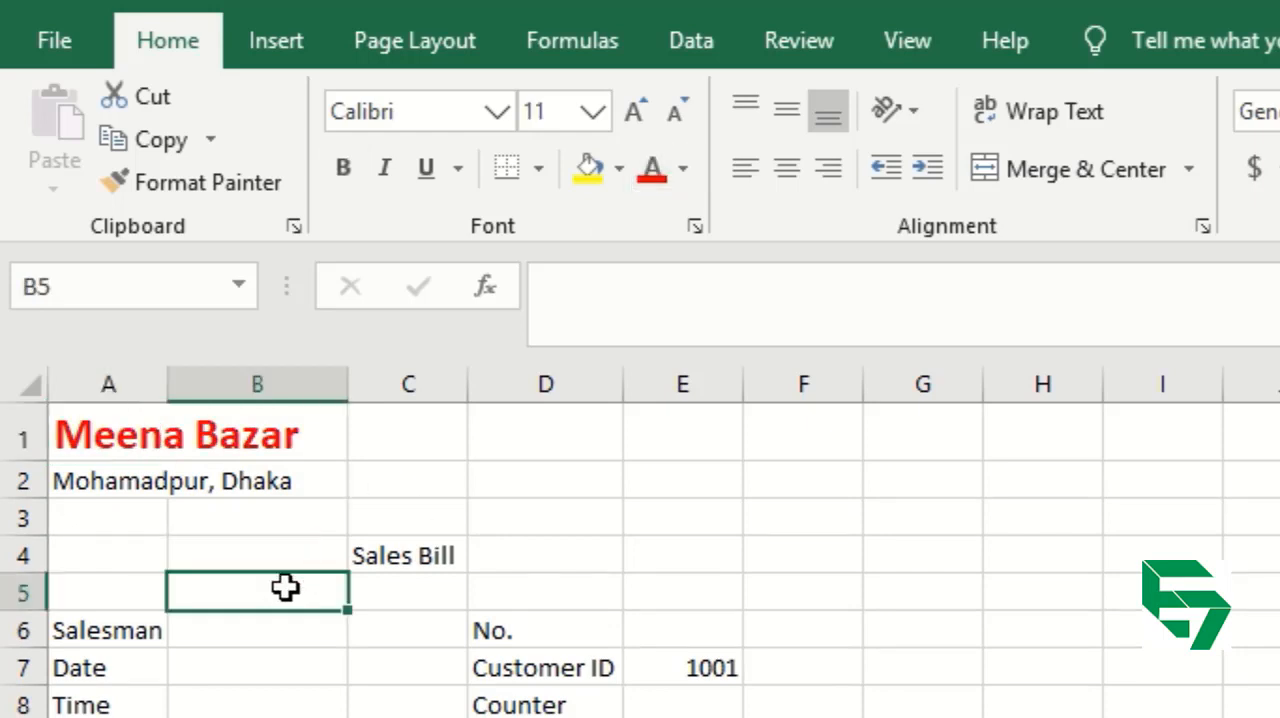
Select A1 and the cells around it in turn to examine which cell holds the Meena Bazar heading.
{"action": "key", "text": "ctrl+Home"}
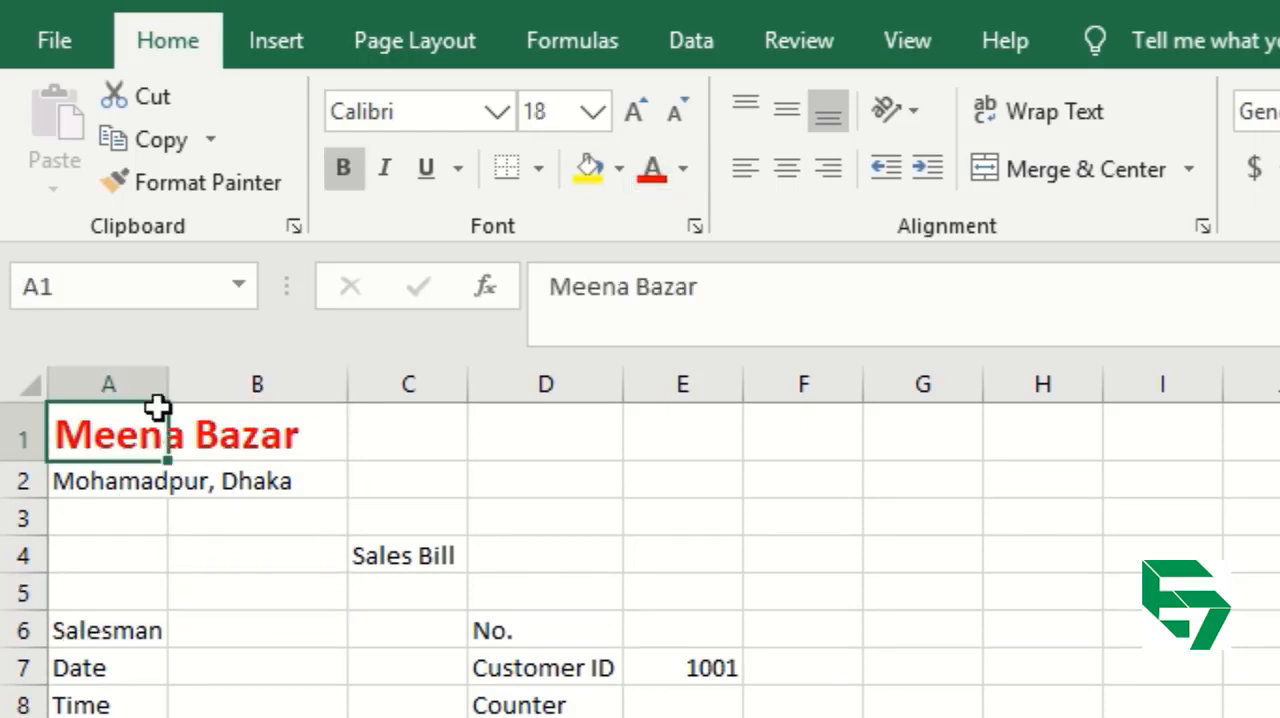
{"action": "left_click", "coordinate": [390, 441]}
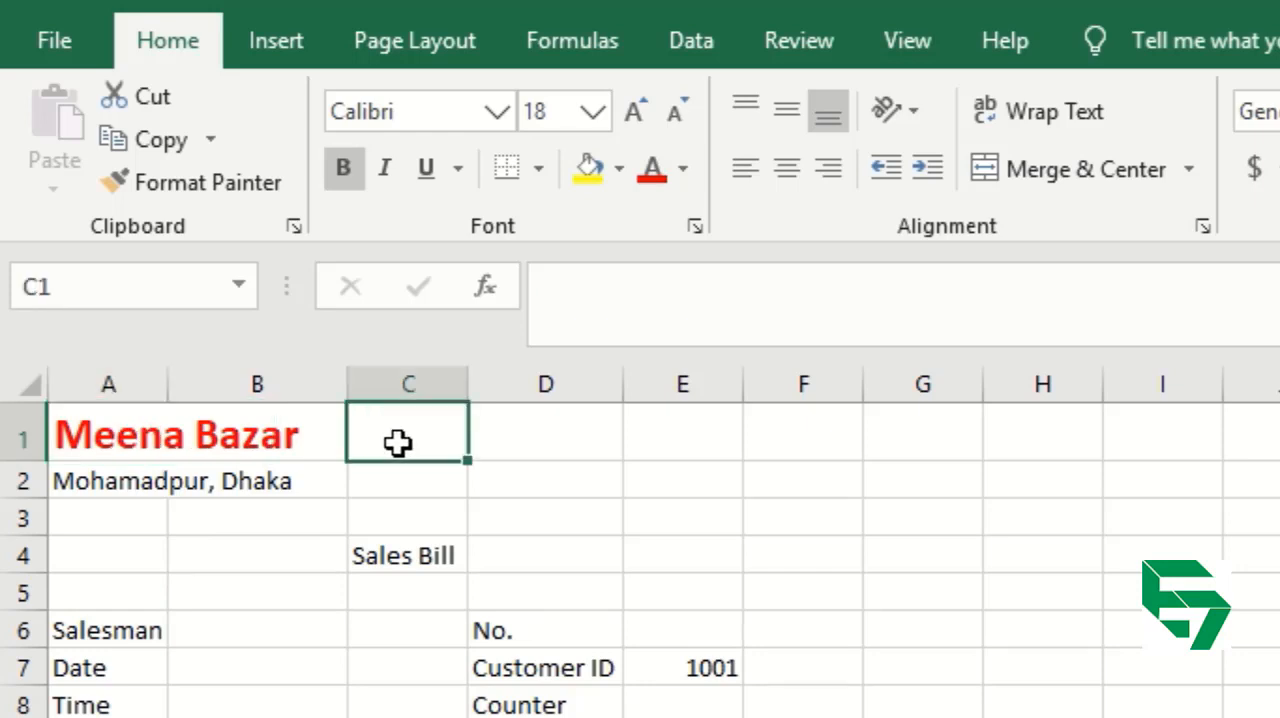
{"action": "left_click", "coordinate": [140, 452]}
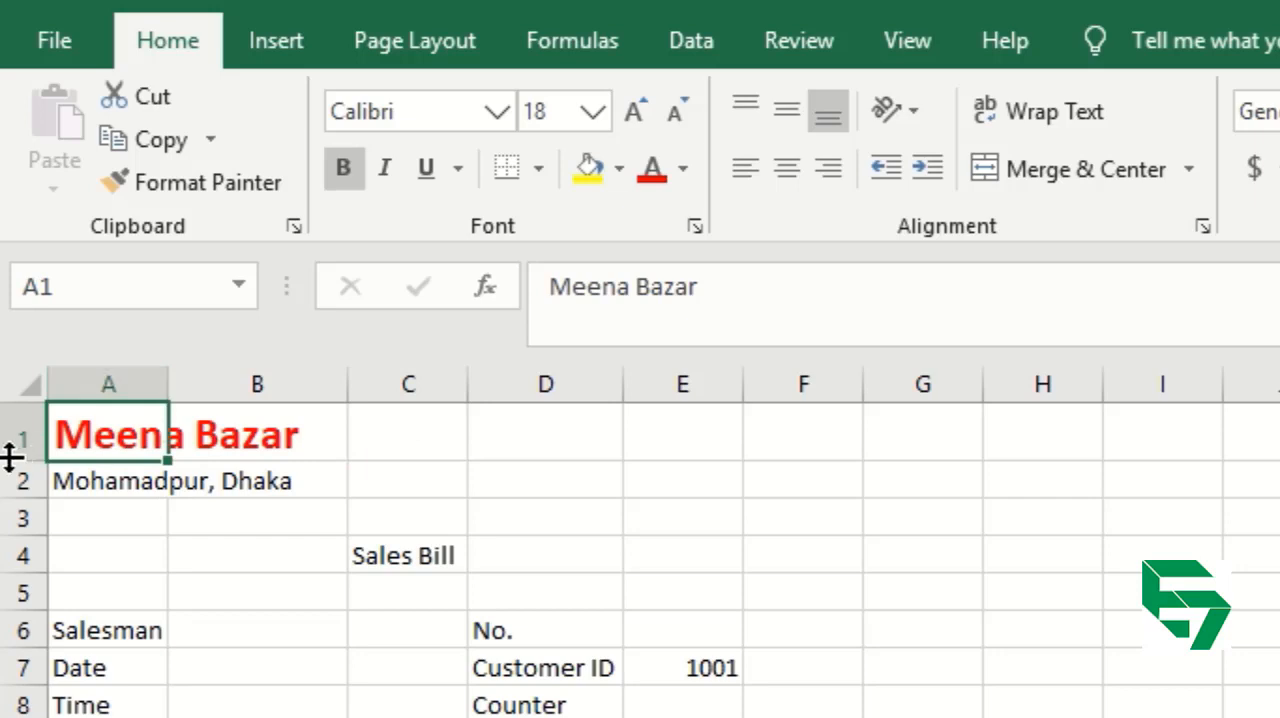
{"action": "left_click", "coordinate": [100, 545]}
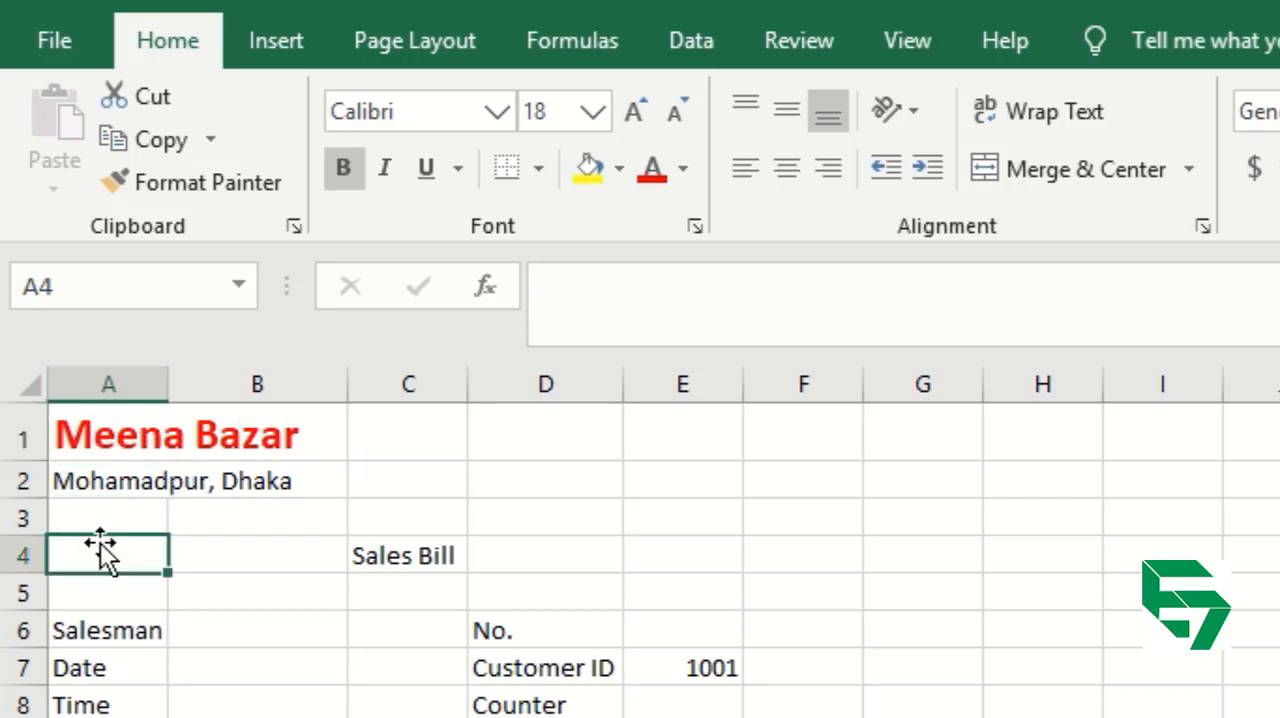
{"action": "left_click", "coordinate": [102, 430]}
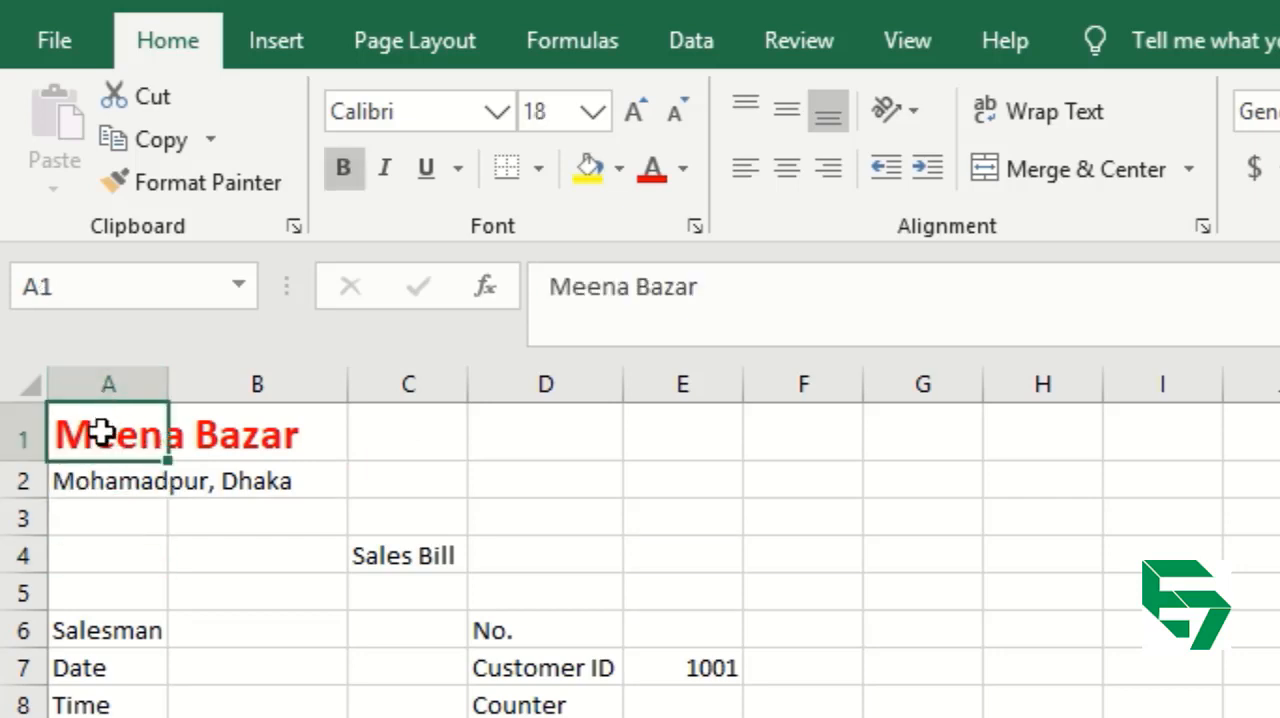
{"action": "left_click", "coordinate": [257, 430]}
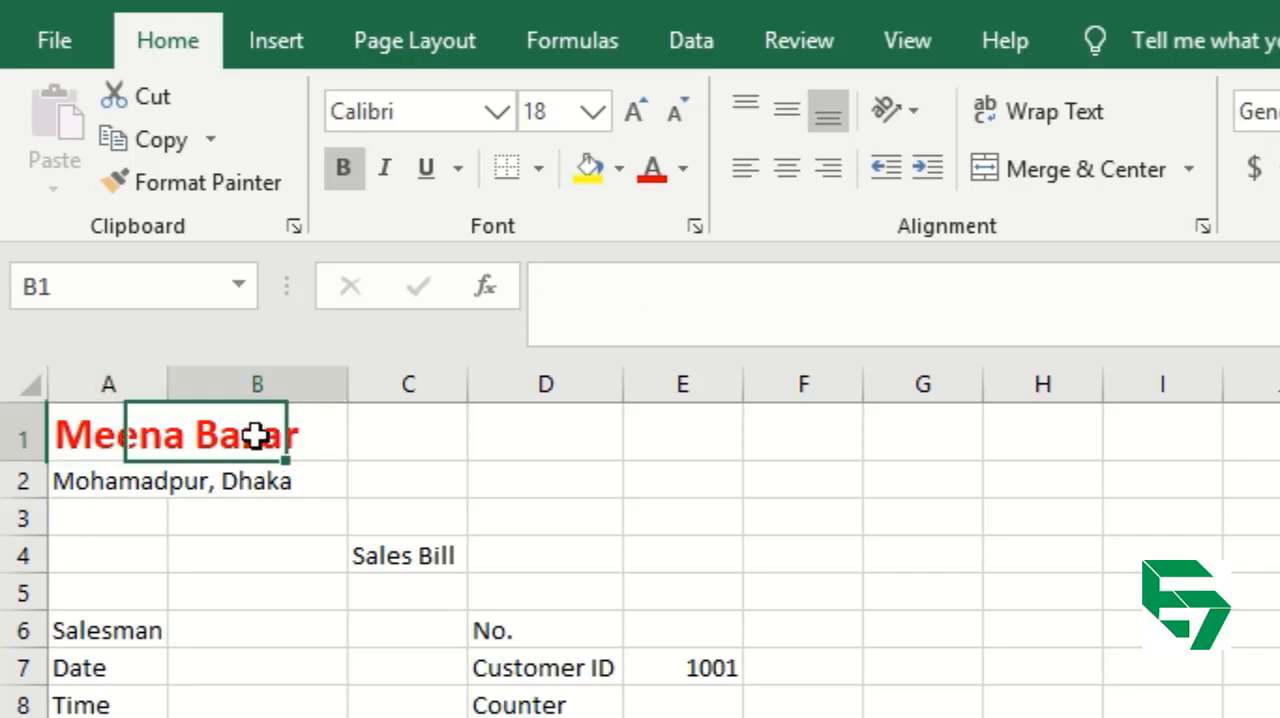
{"action": "left_click", "coordinate": [252, 519]}
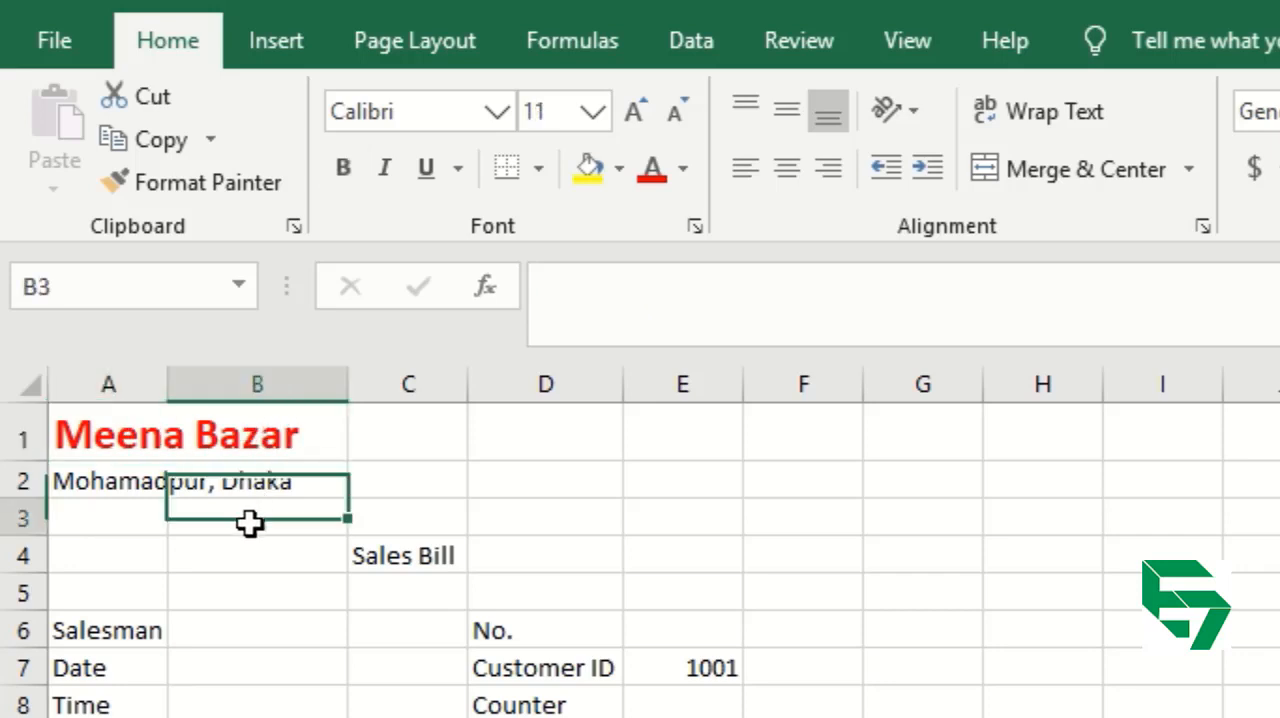
{"action": "left_click", "coordinate": [91, 518]}
Examine how cell B4 is addressed by its column and row, and select columns A to C and rows 1 to 3 individually.
{"action": "left_click", "coordinate": [249, 551]}
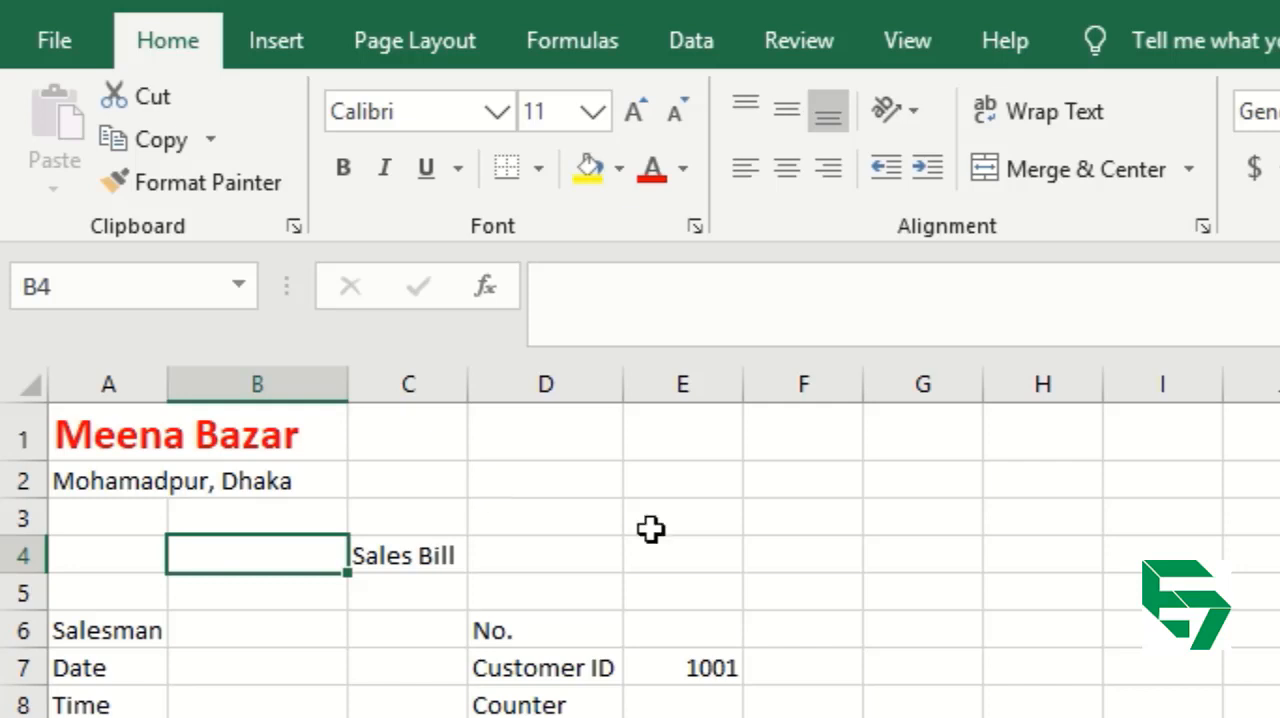
{"action": "left_click", "coordinate": [257, 378]}
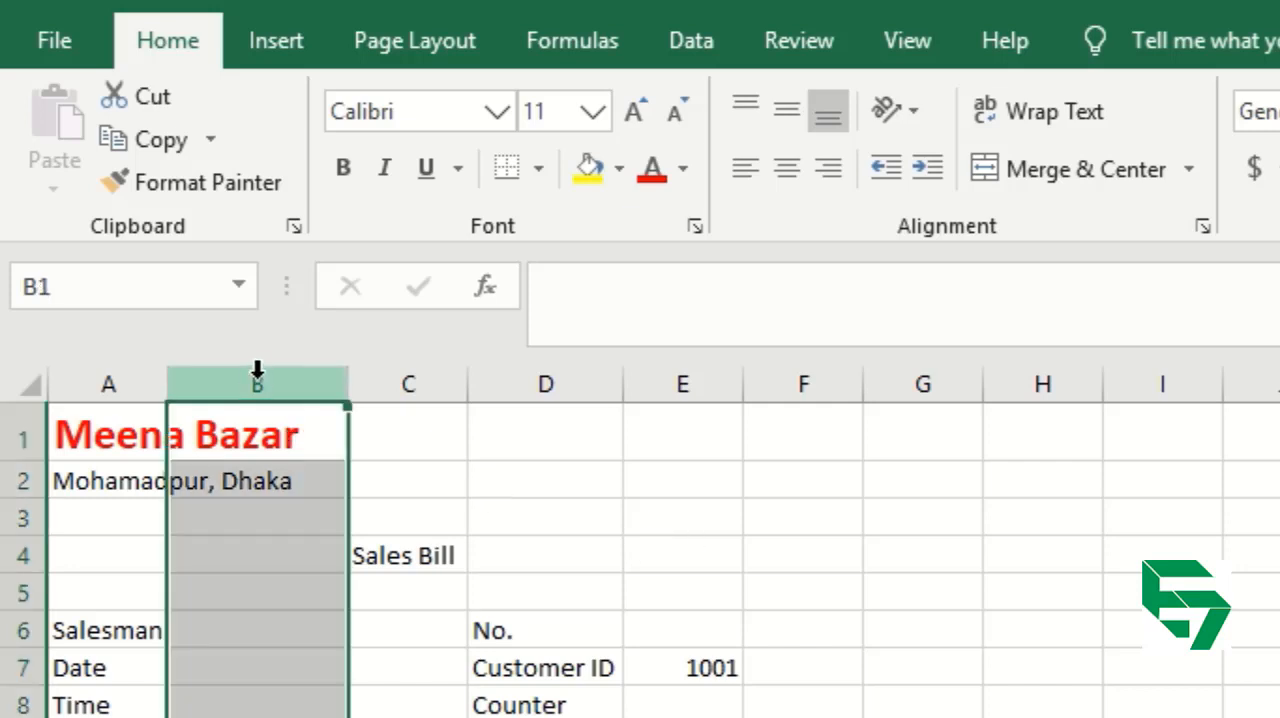
{"action": "left_click", "coordinate": [28, 554]}
{"action": "left_click", "coordinate": [129, 384]}
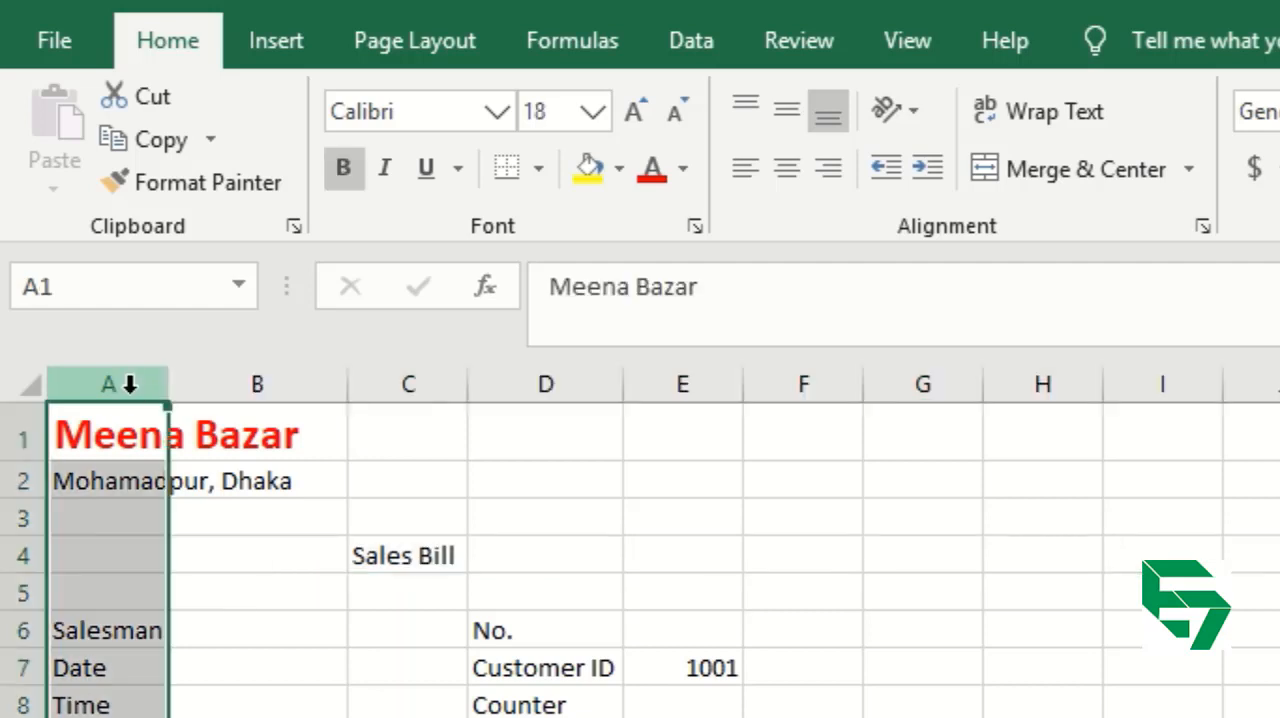
{"action": "left_click", "coordinate": [256, 386]}
{"action": "left_click", "coordinate": [385, 380]}
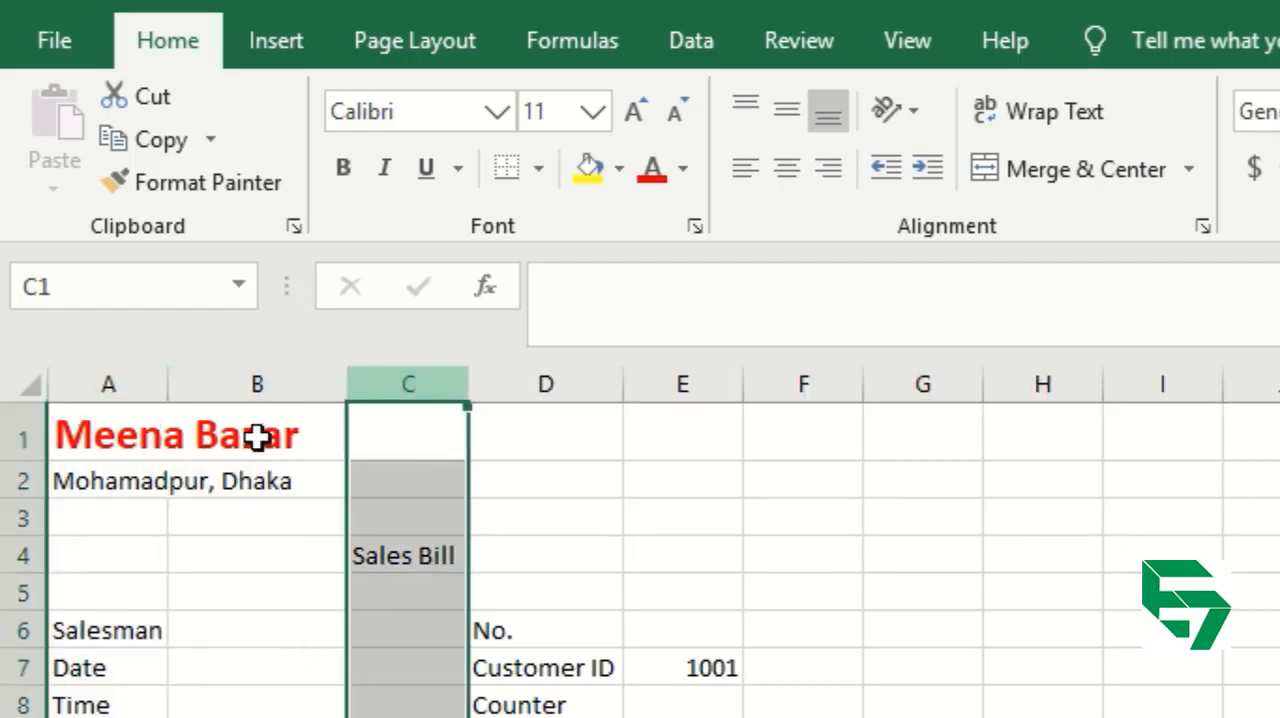
{"action": "left_click", "coordinate": [14, 435]}
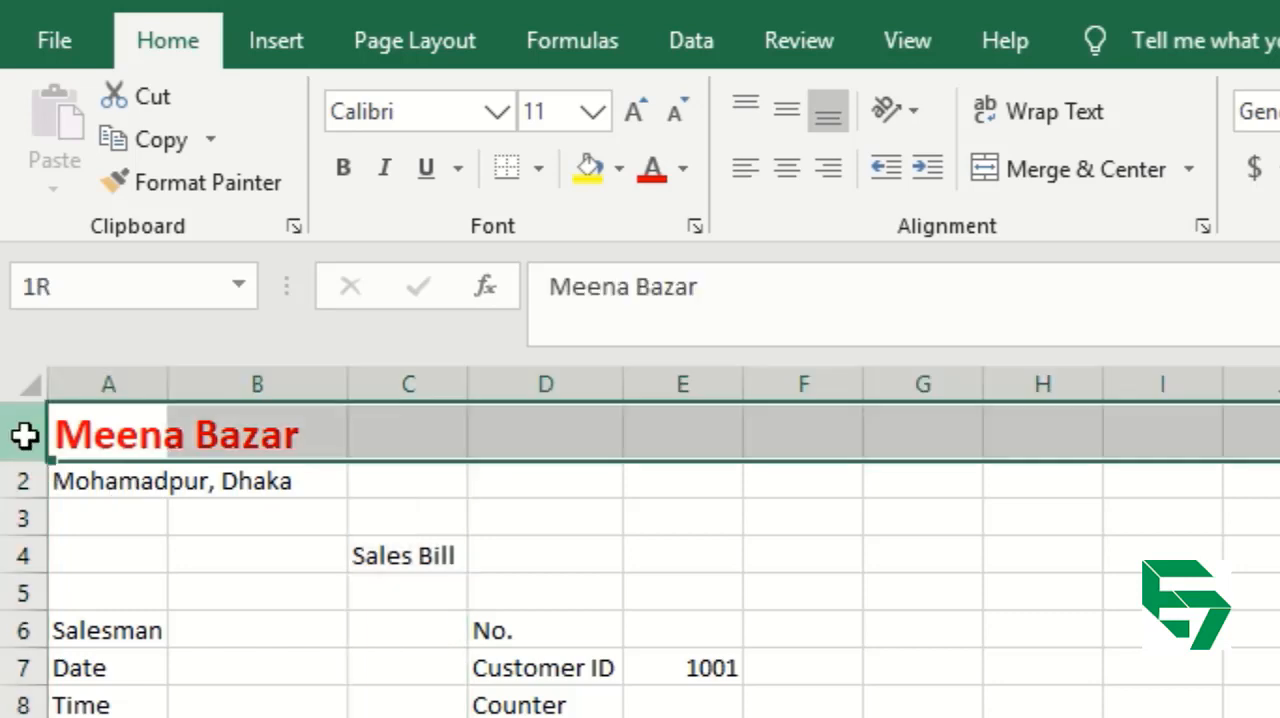
{"action": "left_click", "coordinate": [14, 480]}
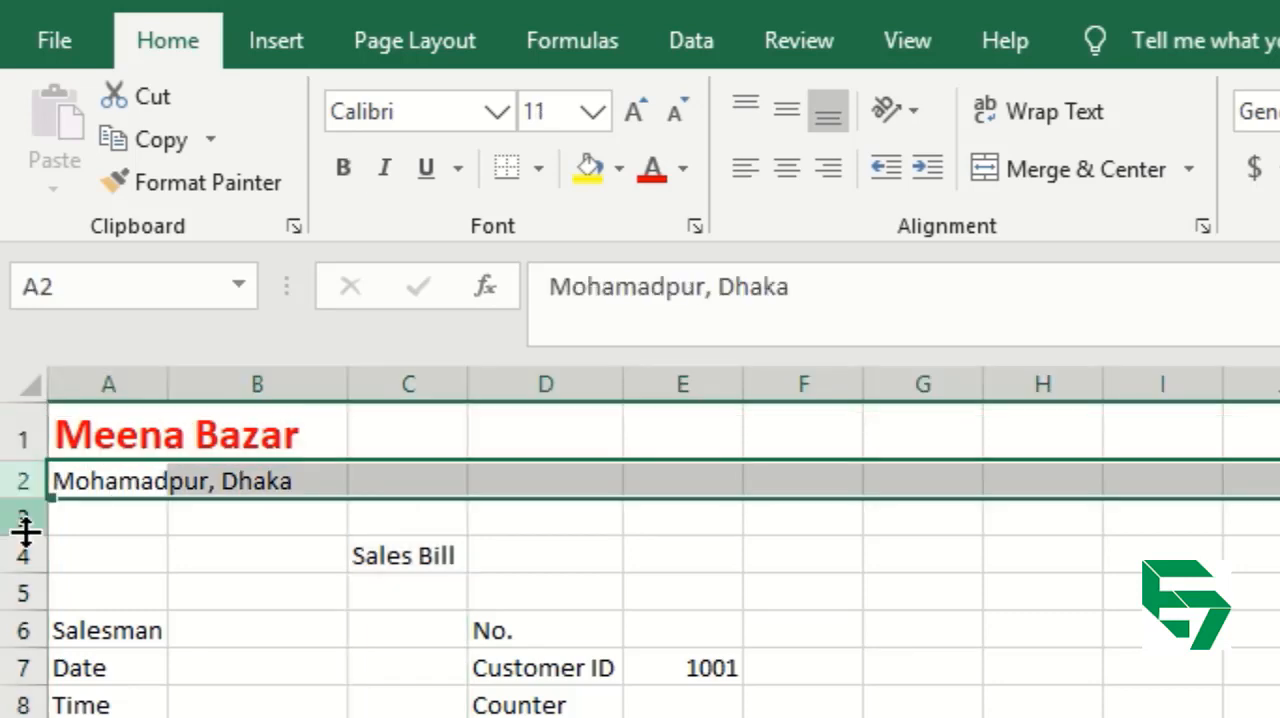
{"action": "left_click", "coordinate": [14, 518]}
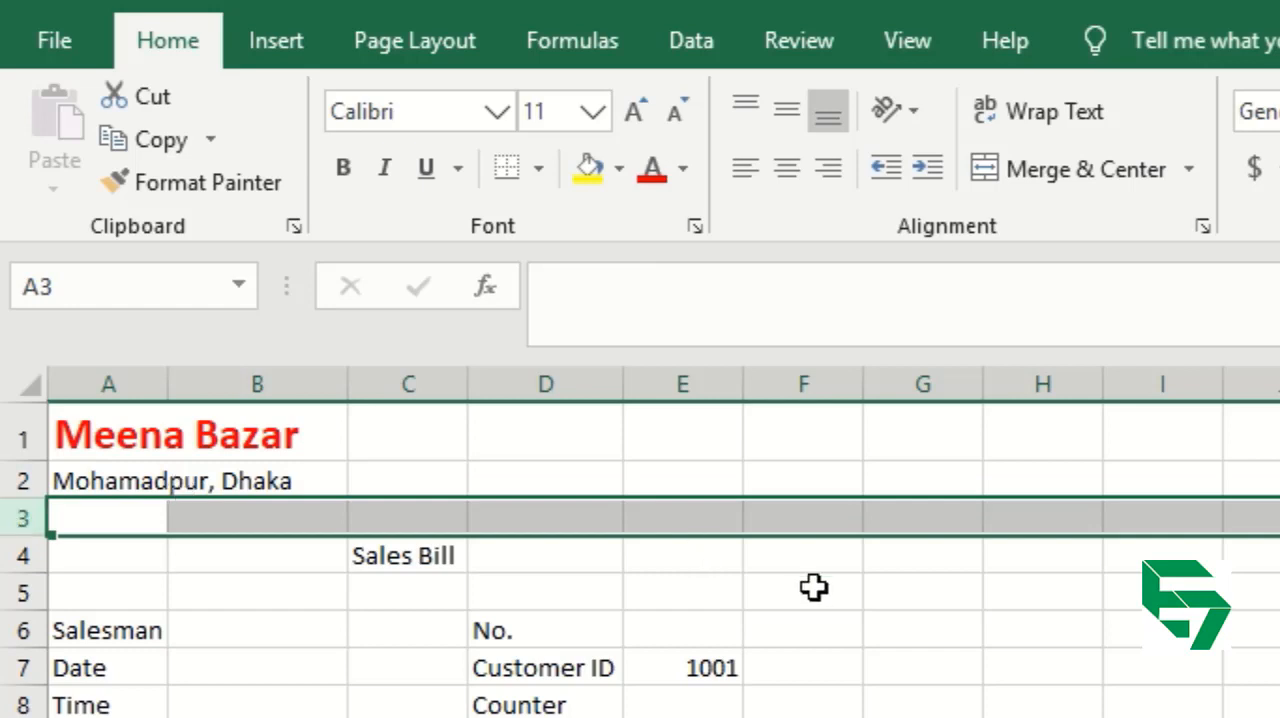
{"action": "left_click", "coordinate": [797, 627]}
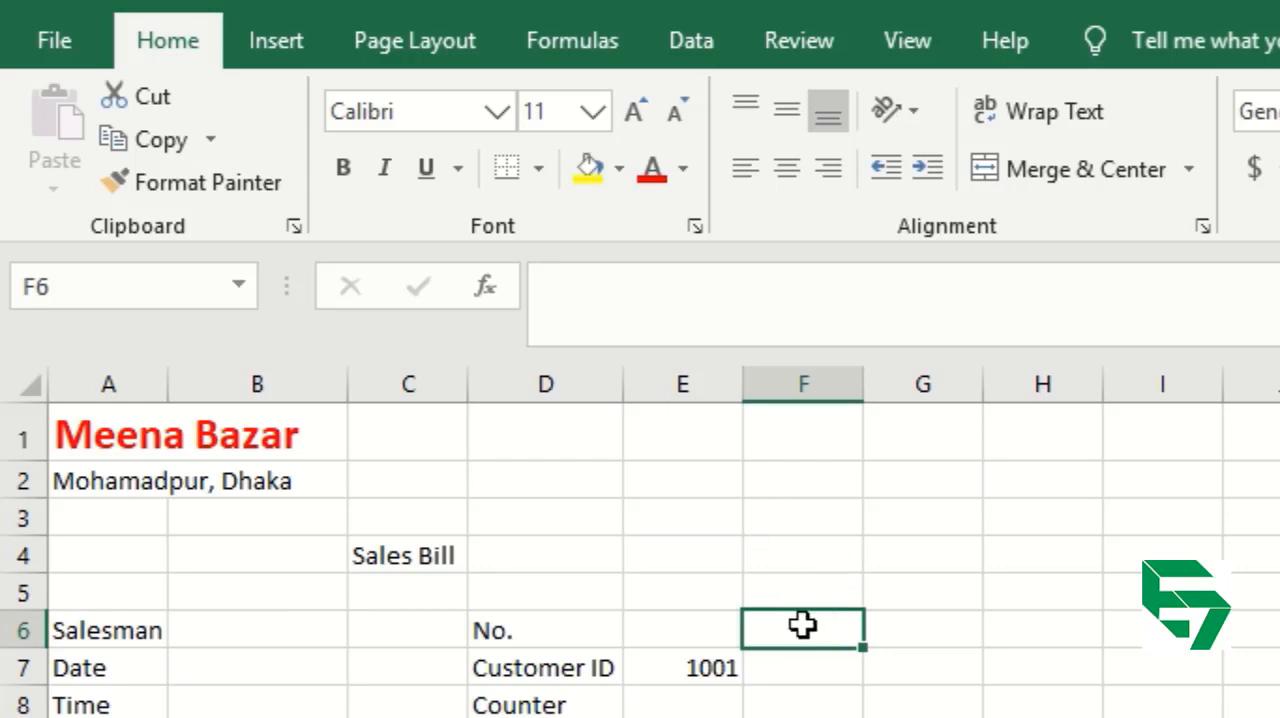
{"action": "left_click", "coordinate": [637, 548]}
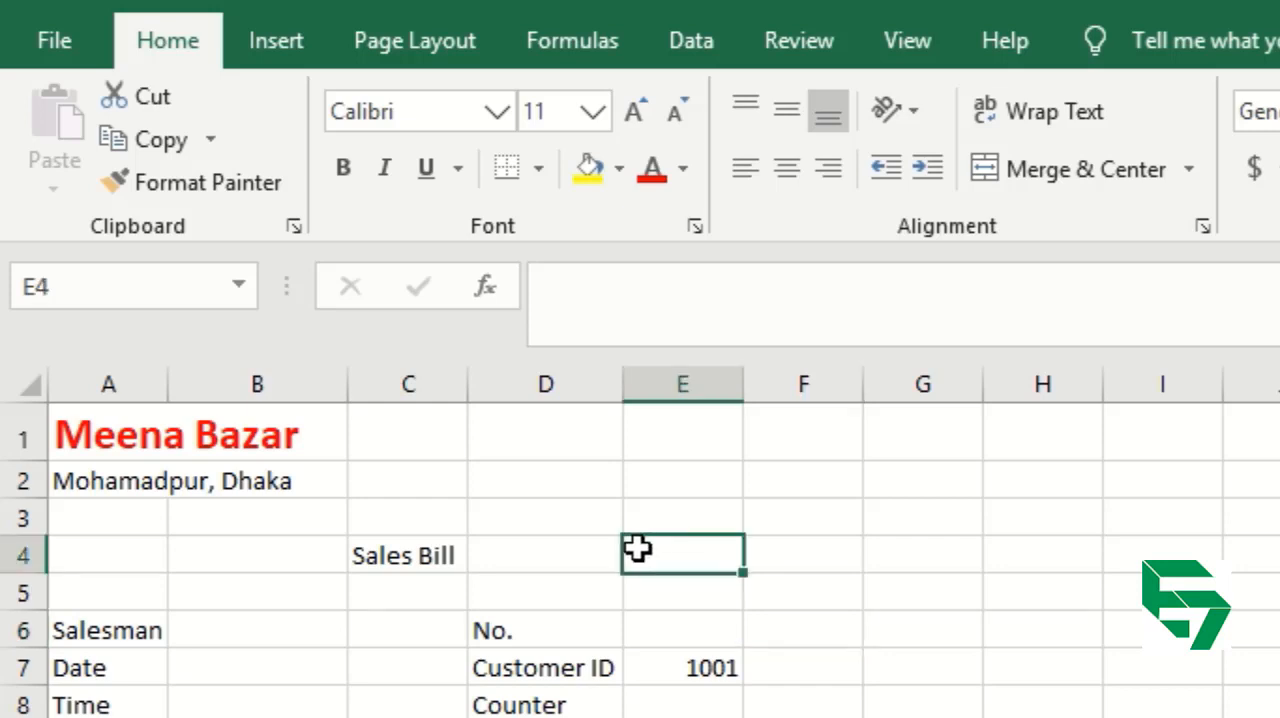
Move the Meena Bazar heading from A1 to C1 by cutting and pasting it.
{"action": "left_click", "coordinate": [123, 432]}
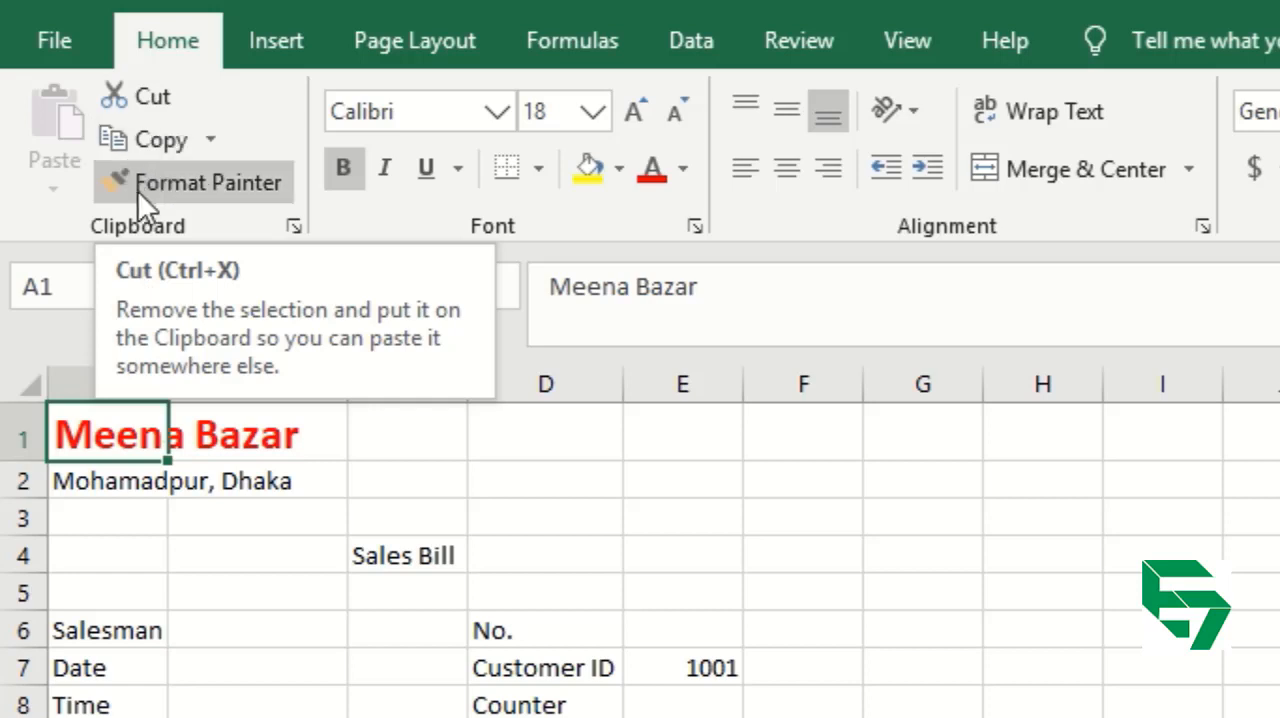
{"action": "left_click", "coordinate": [145, 102]}
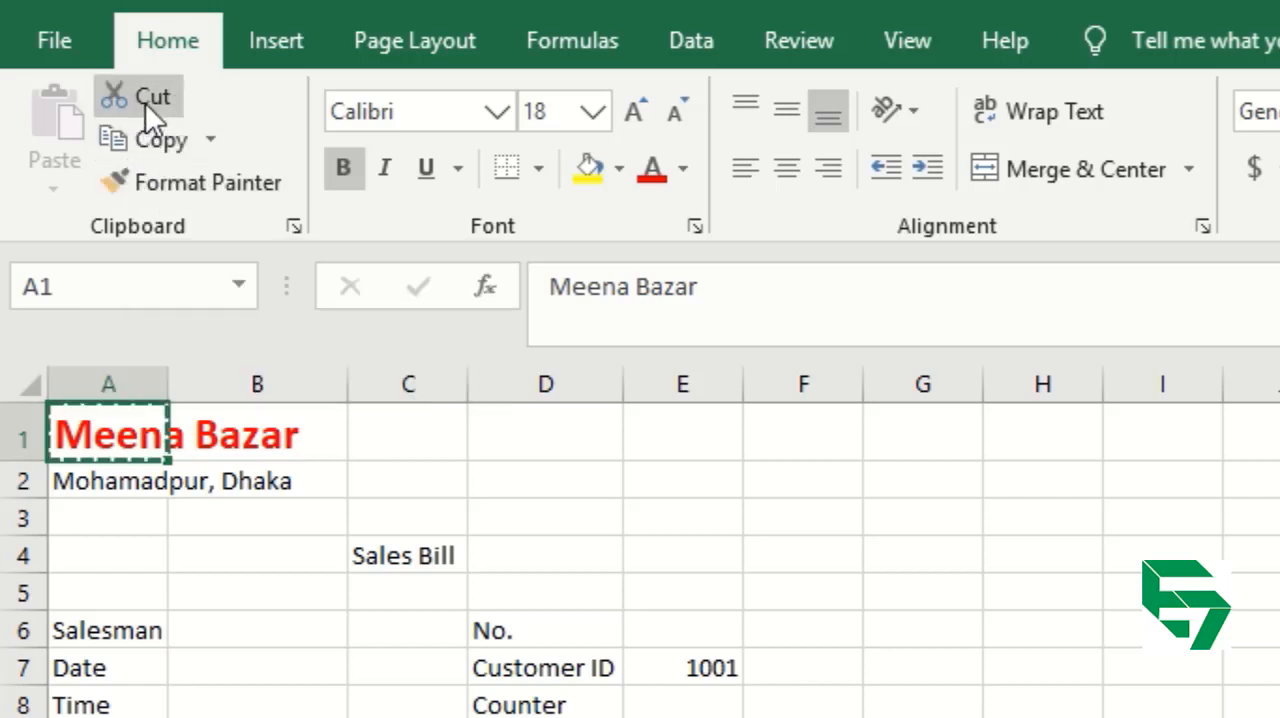
{"action": "left_click", "coordinate": [418, 427]}
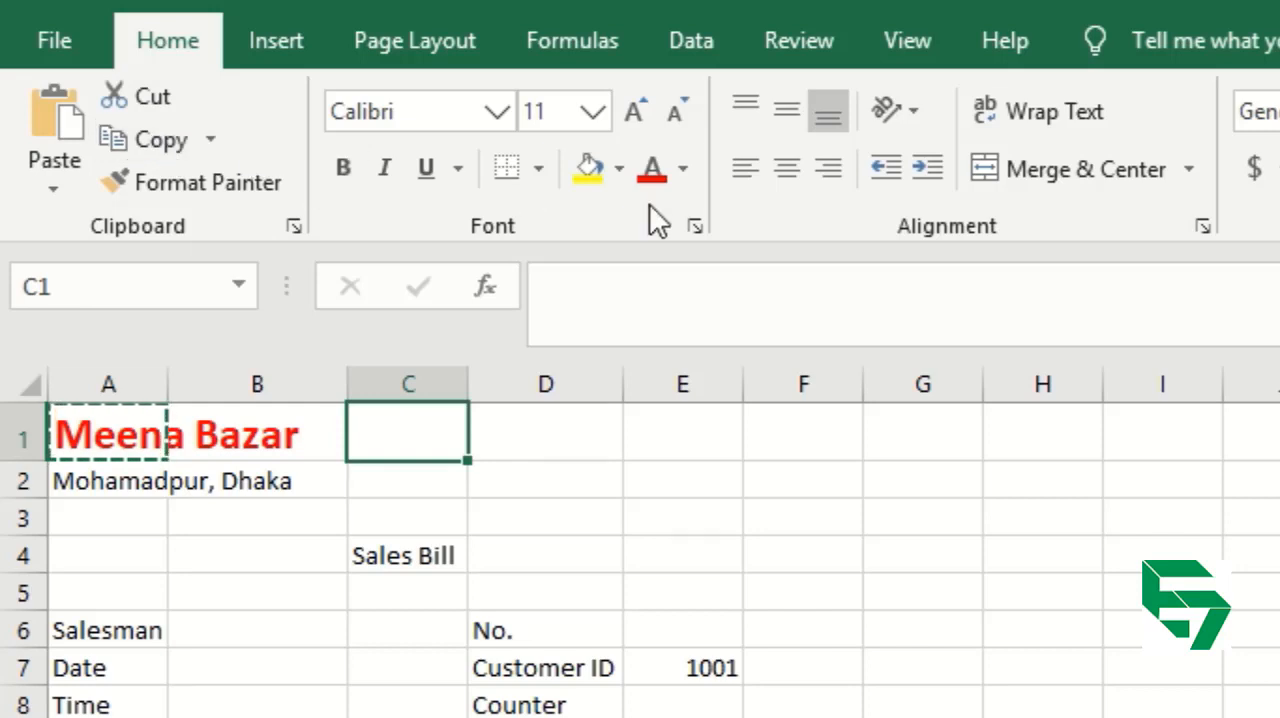
{"action": "left_click", "coordinate": [55, 108]}
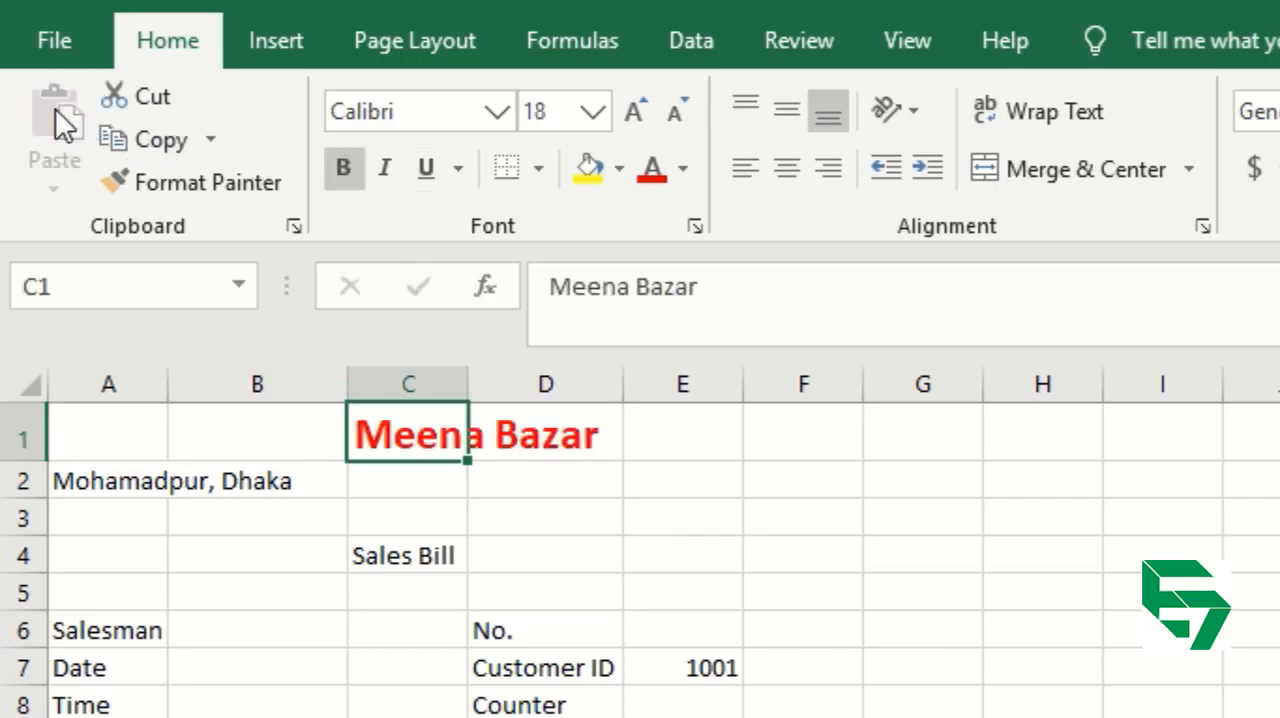
Move the Mohamadpur, Dhaka line from A2 to C2 by cutting and pasting it.
{"action": "left_click", "coordinate": [88, 483]}
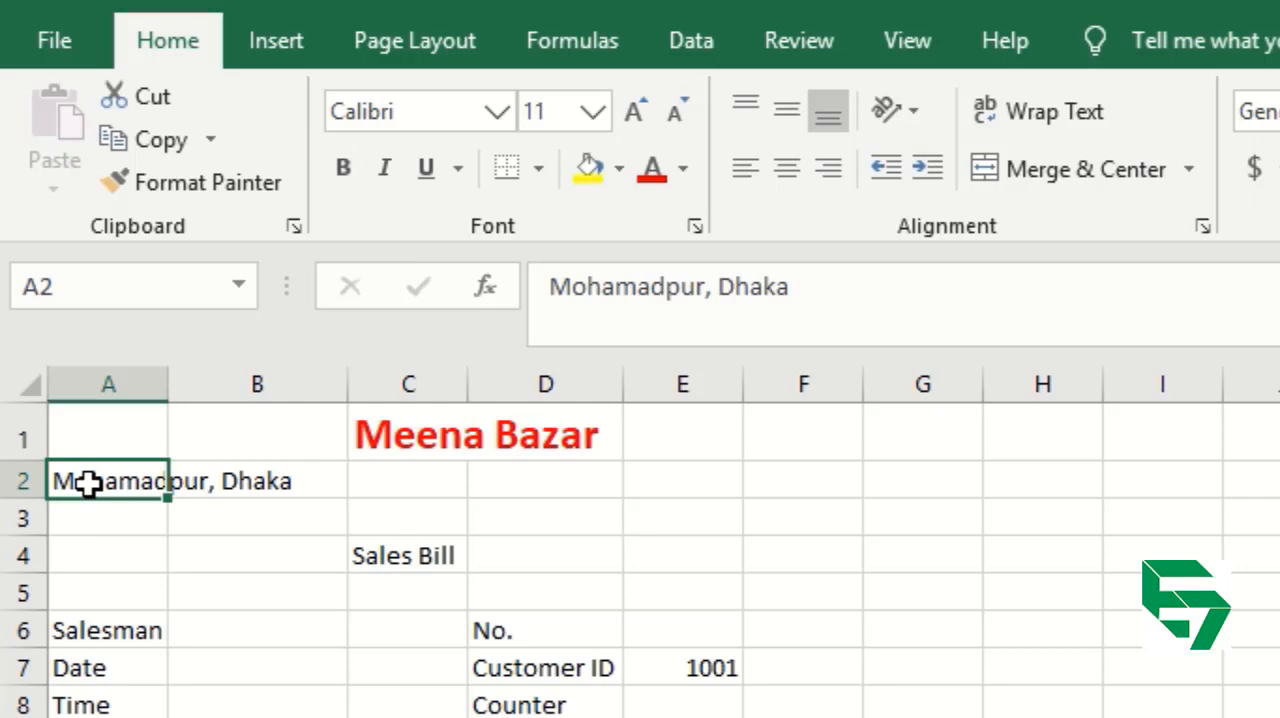
{"action": "left_click", "coordinate": [147, 108]}
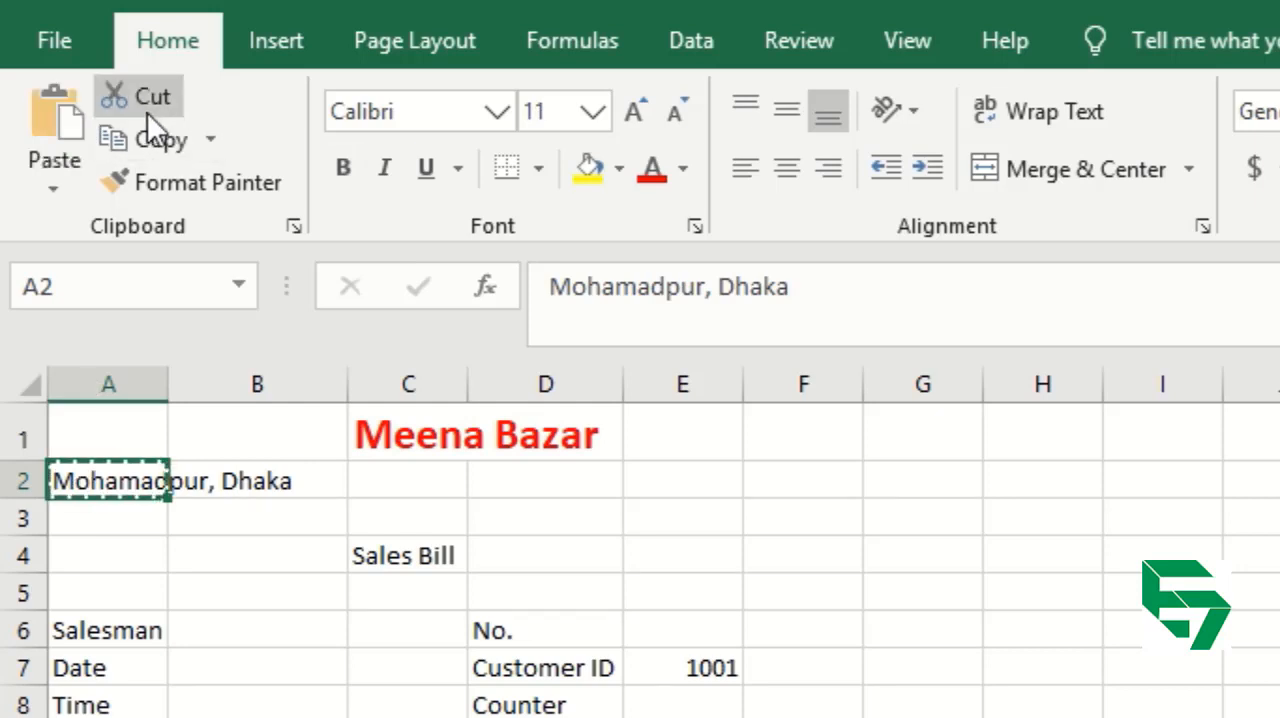
{"action": "left_click", "coordinate": [395, 470]}
{"action": "left_click", "coordinate": [65, 120]}
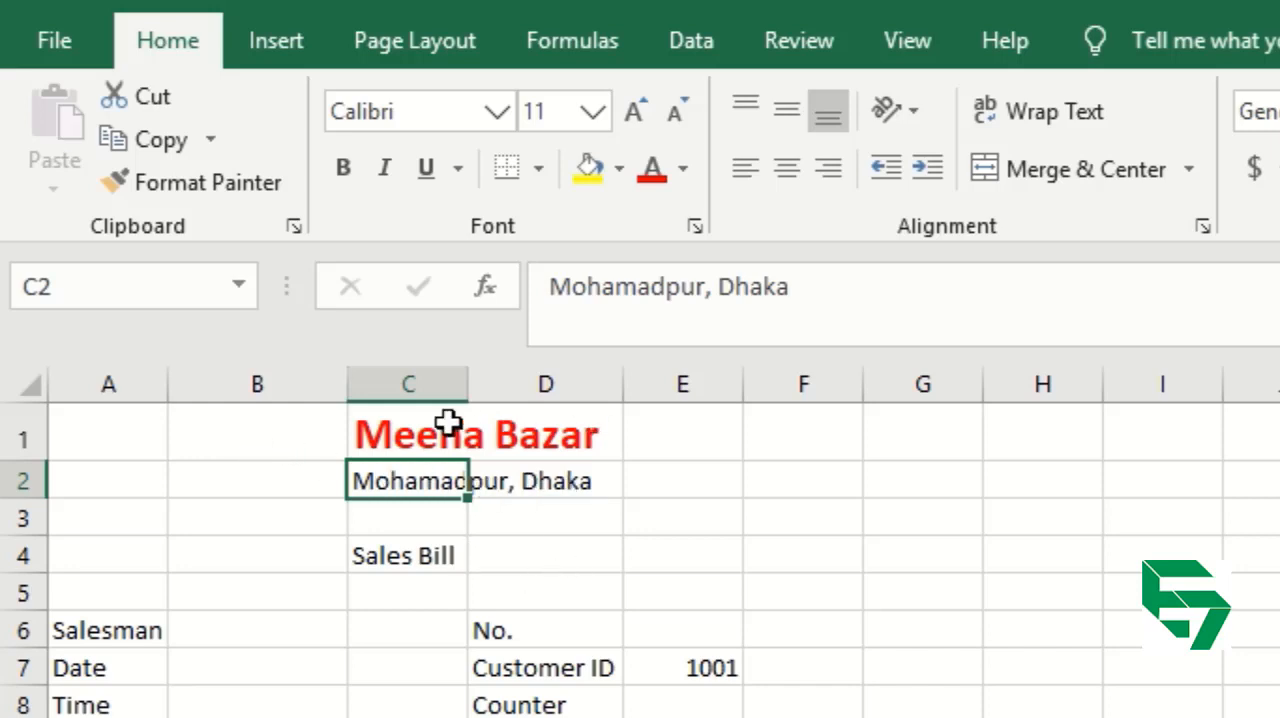
Select cells A1 to E1 and then C1 to examine how the moved heading sits across the bill's width.
{"action": "left_click", "coordinate": [727, 441]}
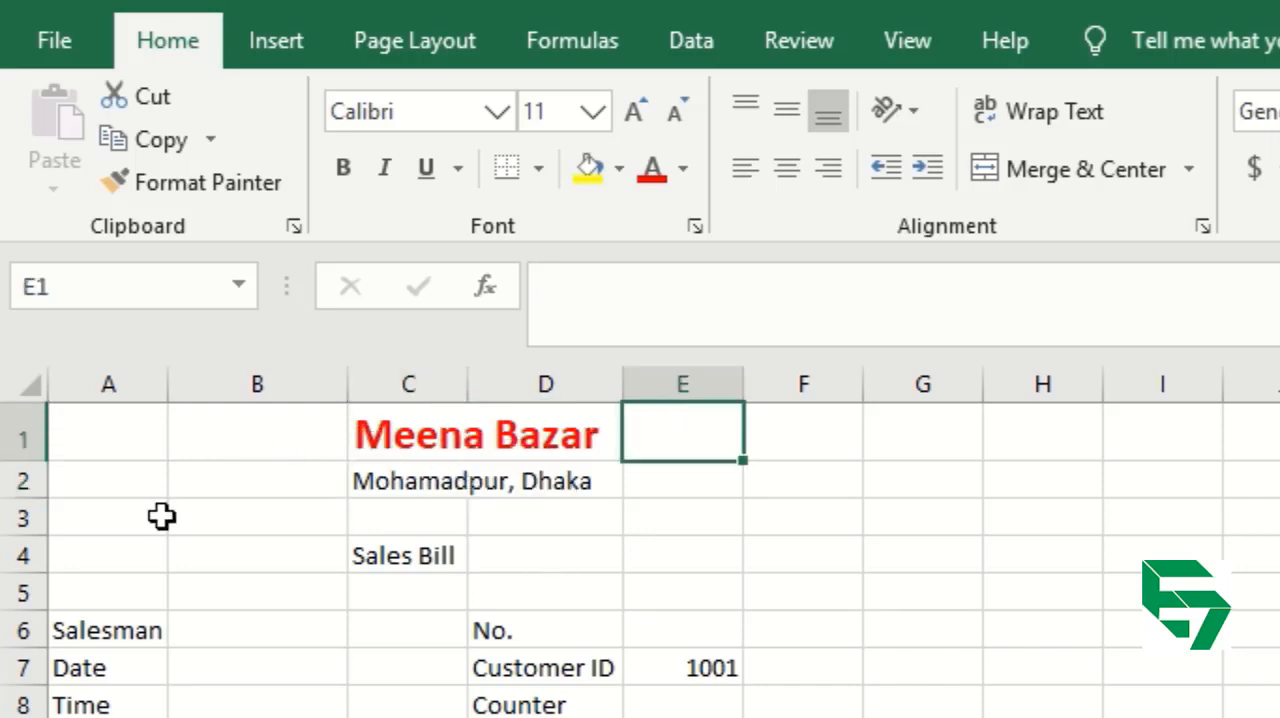
{"action": "left_click", "coordinate": [102, 438]}
{"action": "left_click_drag", "start_coordinate": [102, 438], "coordinate": [677, 437]}
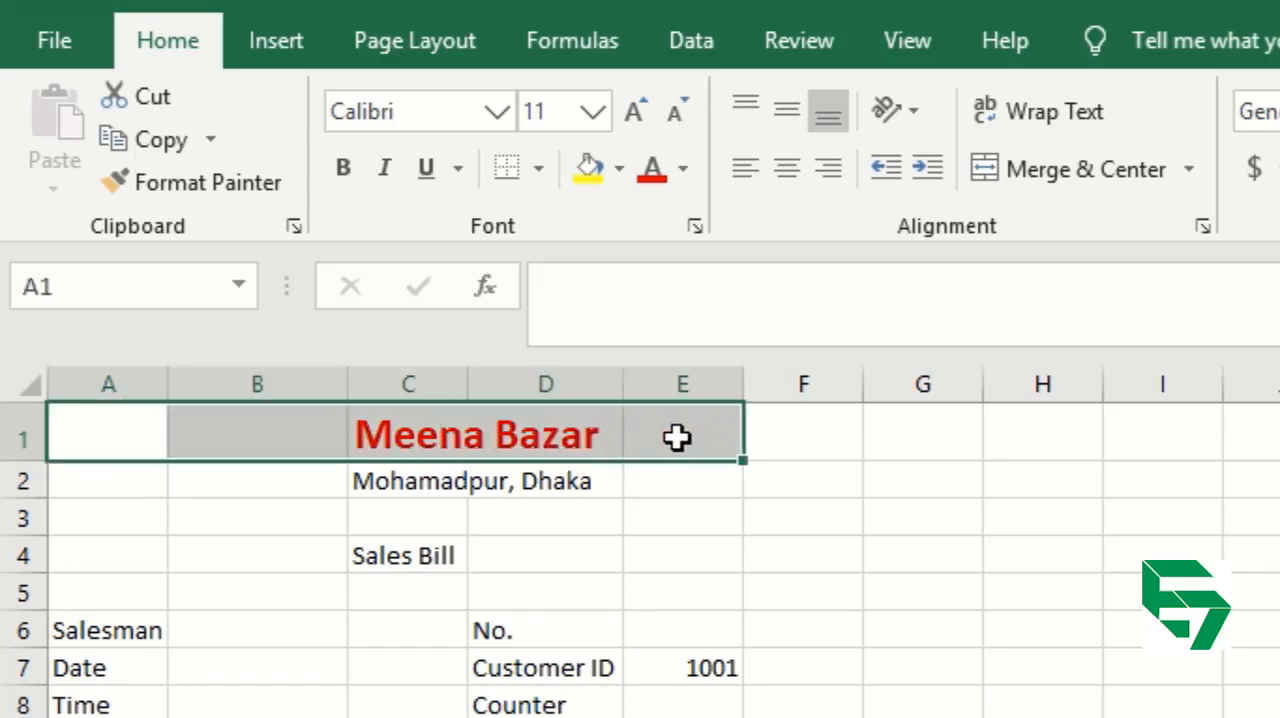
{"action": "left_click", "coordinate": [413, 435]}
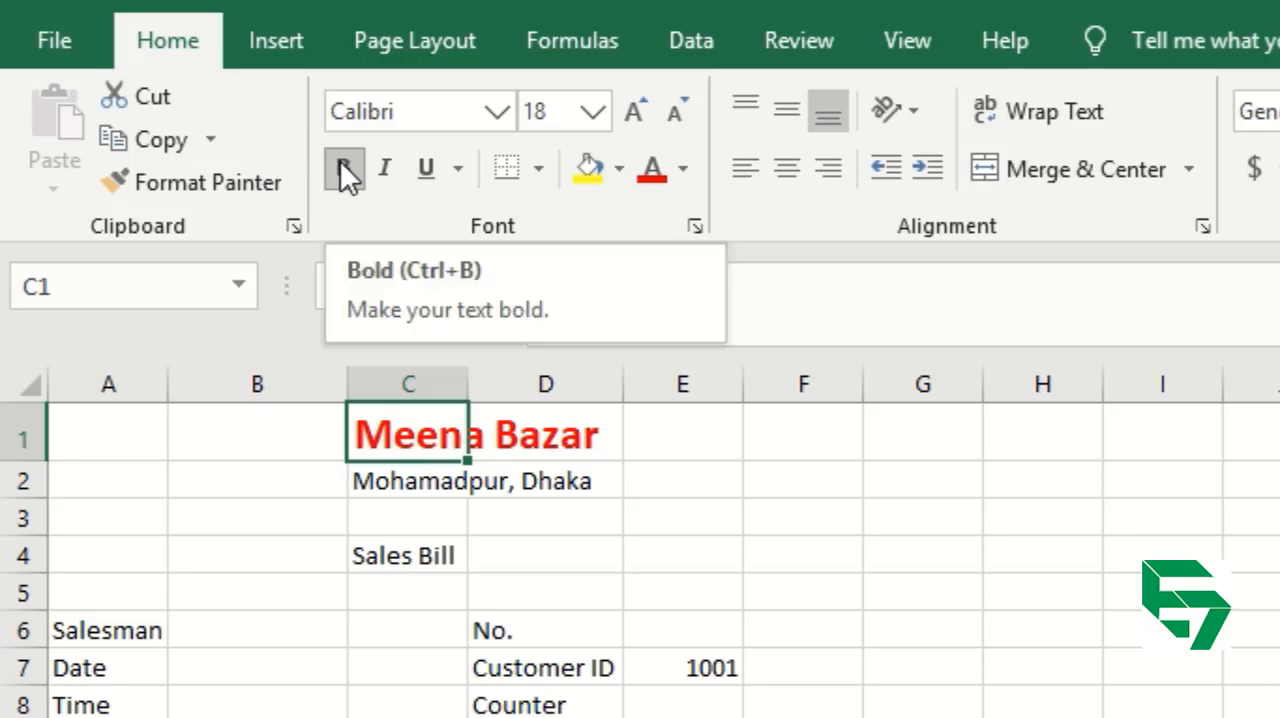
Undo the moves of the heading and the Mohamadpur, Dhaka line, and clear the remaining cut marking.
{"action": "key", "text": "ctrl+z"}
{"action": "key", "text": "ctrl+z"}
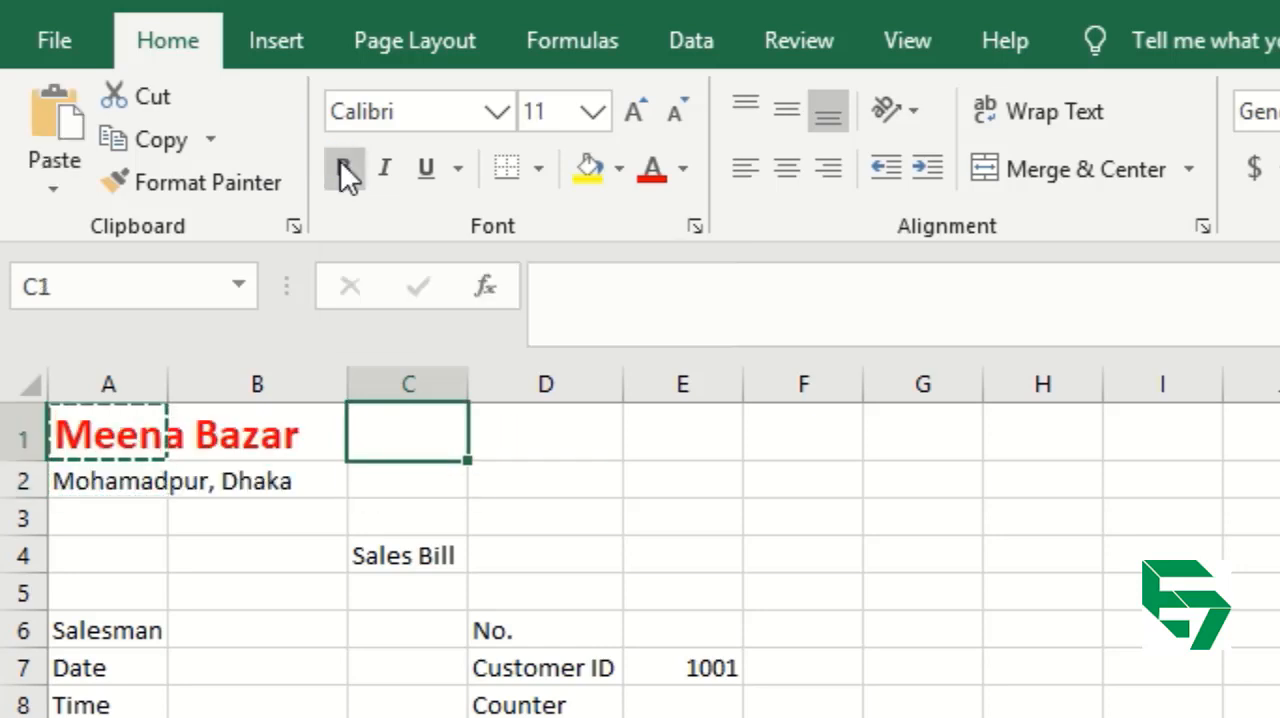
{"action": "key", "text": "Escape"}
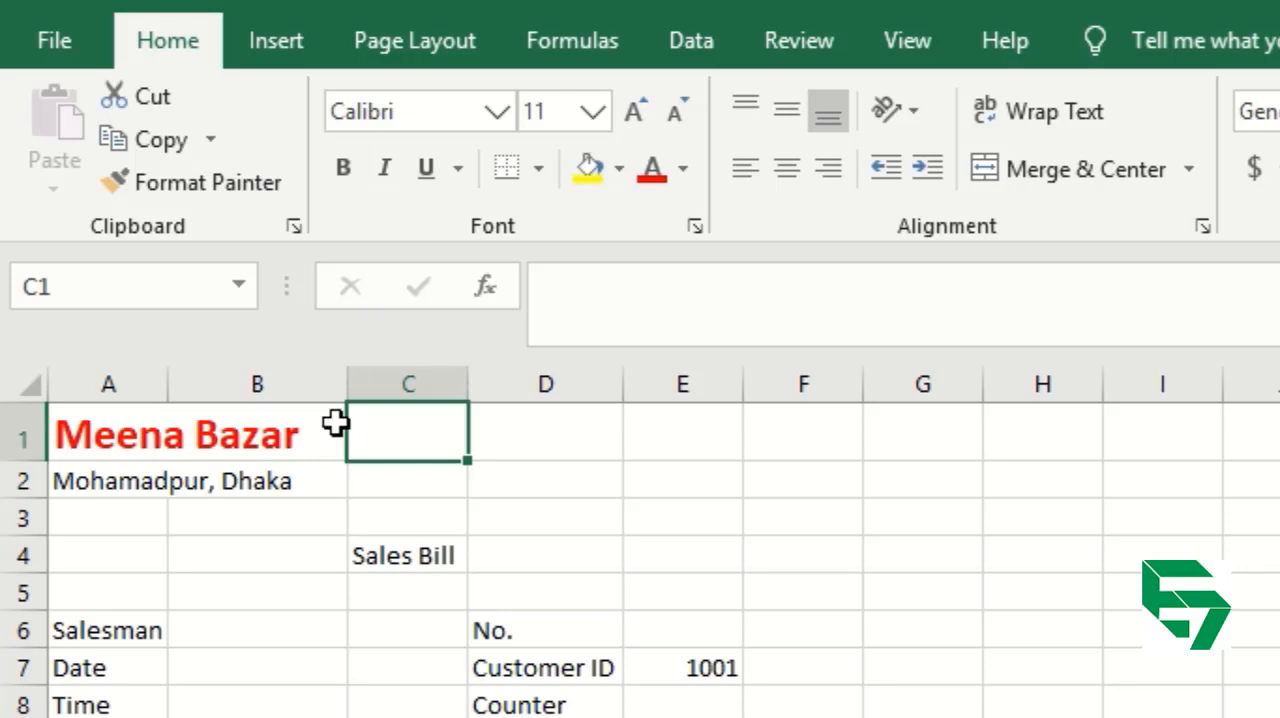
Extend the selection from A1 across to E1, then shrink it back to A1 alone.
{"action": "left_click", "coordinate": [130, 425]}
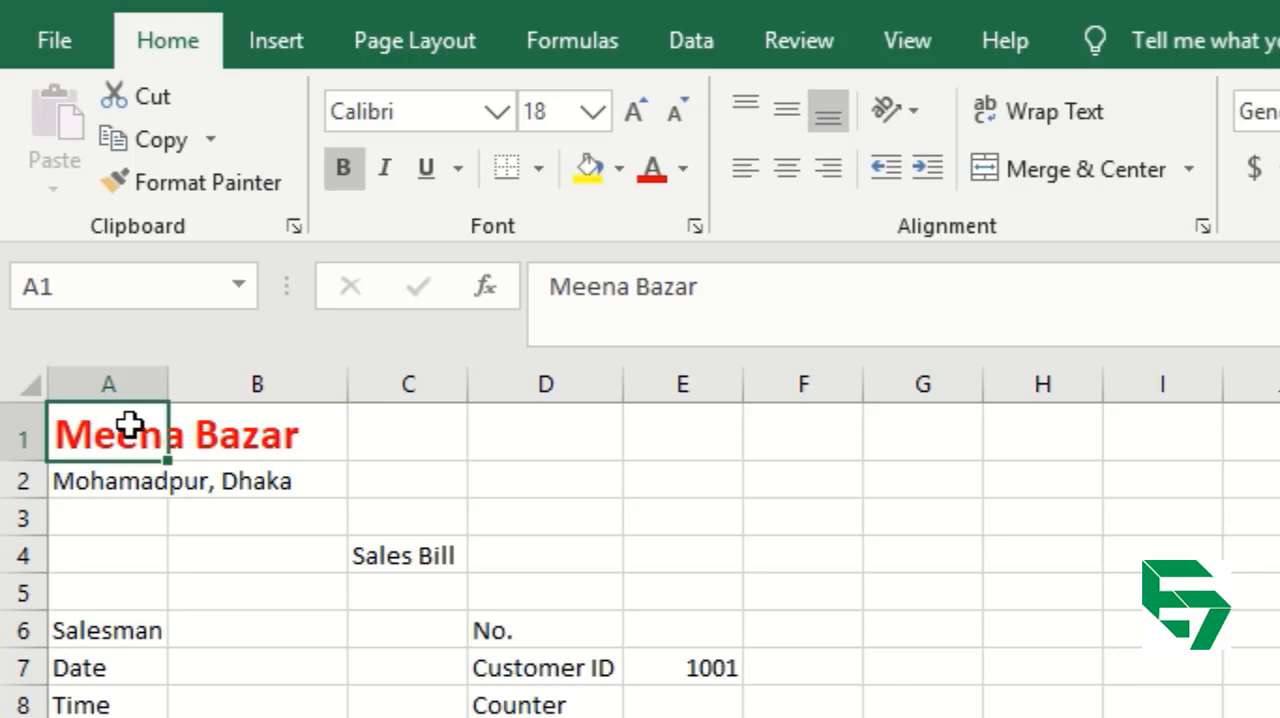
{"action": "key", "text": "shift+Right"}
{"action": "key", "text": "shift+Right"}
{"action": "key", "text": "shift+Right"}
{"action": "key", "text": "shift+Right"}
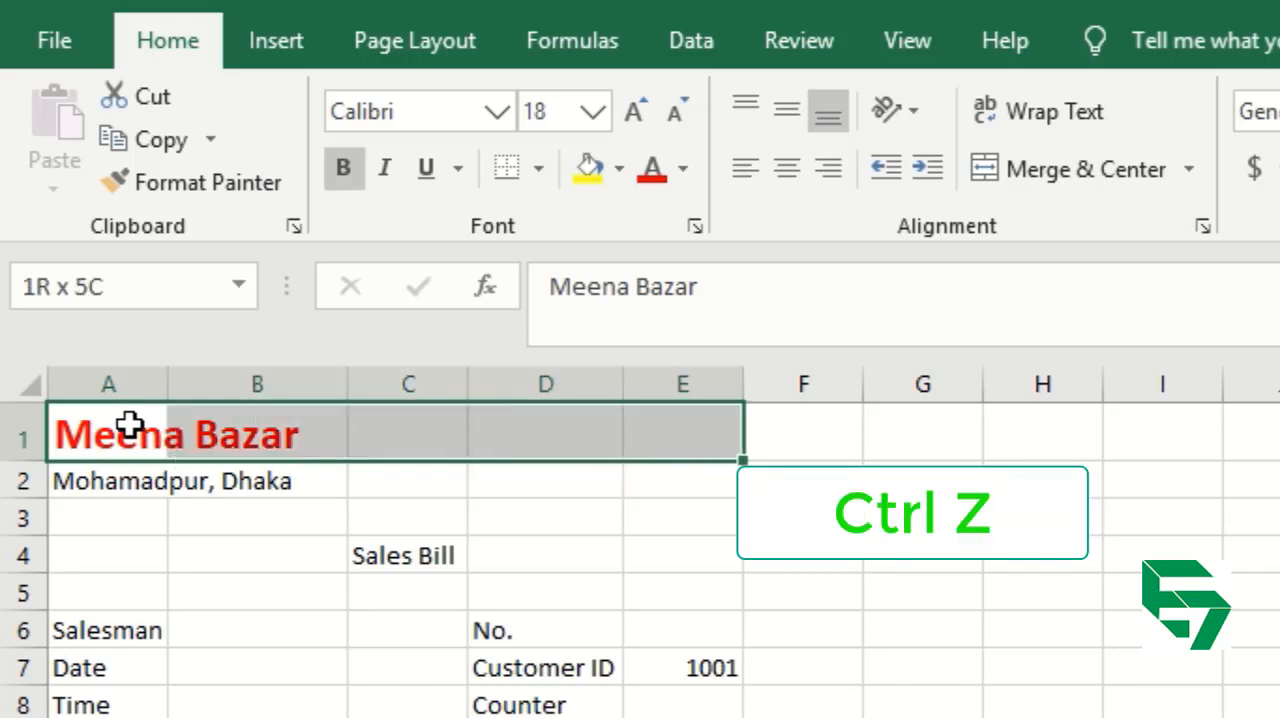
{"action": "key", "text": "shift+Left"}
{"action": "key", "text": "shift+Left"}
{"action": "key", "text": "shift+Left"}
{"action": "key", "text": "shift+Left"}
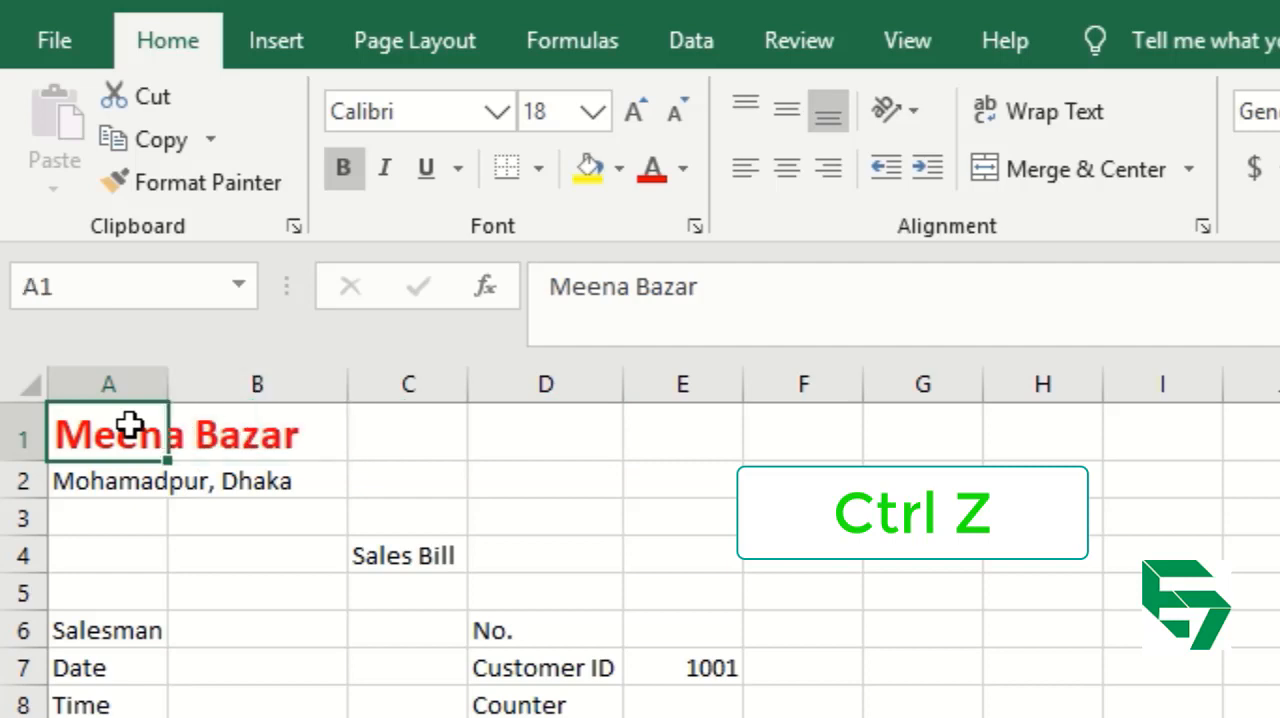
{"action": "left_click", "coordinate": [1009, 26]}
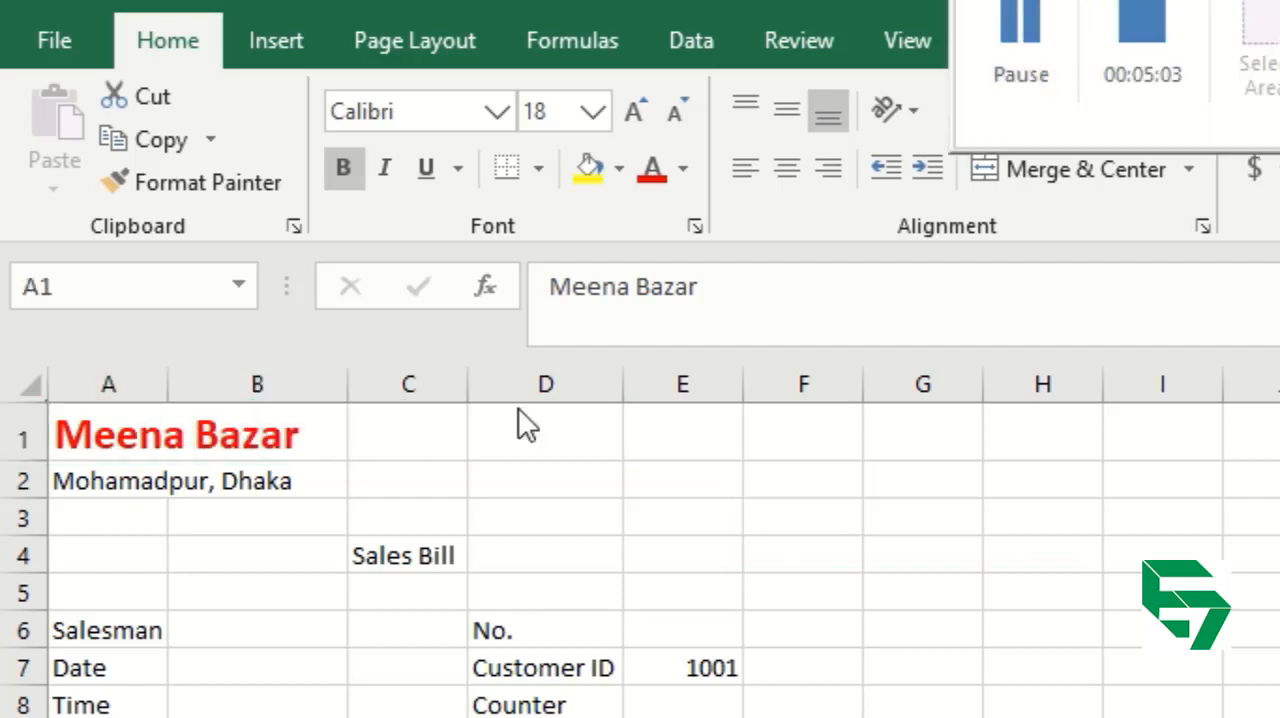
Demonstrate selecting cell ranges starting at A1, first the block A1 to C5 and then A1 to E1.
{"action": "left_click", "coordinate": [136, 441]}
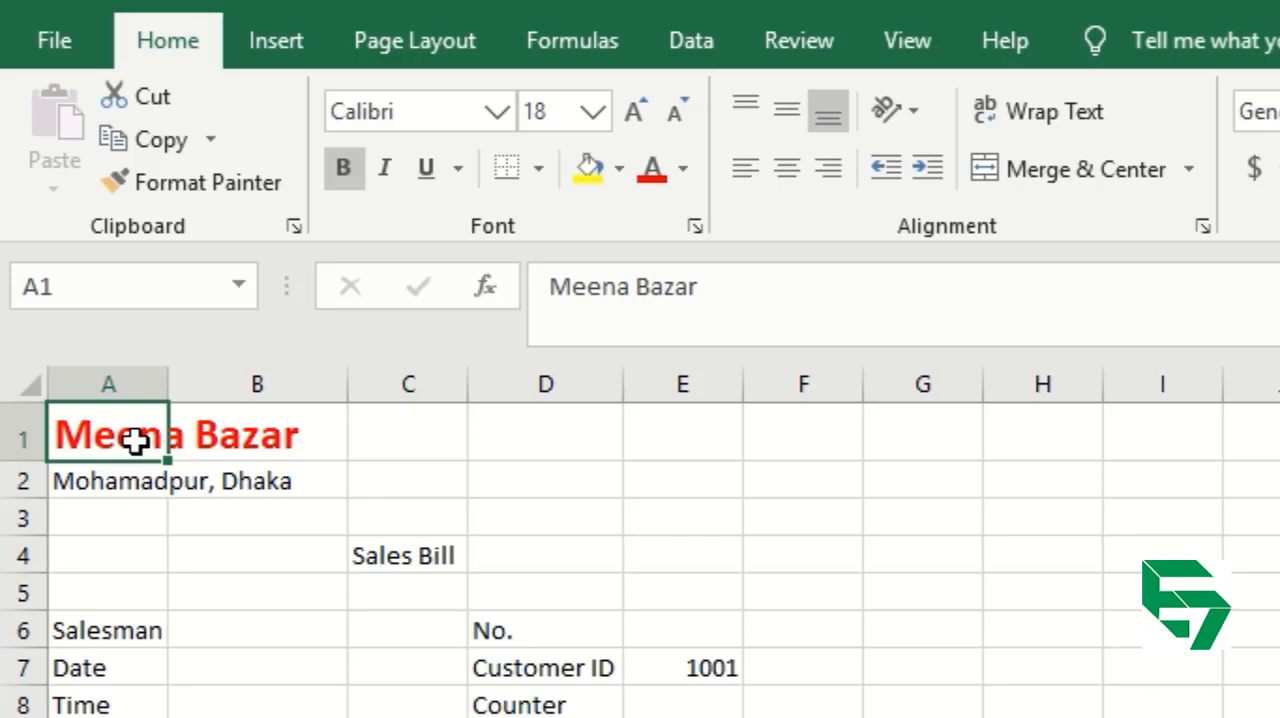
{"action": "left_click_drag", "start_coordinate": [136, 441], "coordinate": [423, 598]}
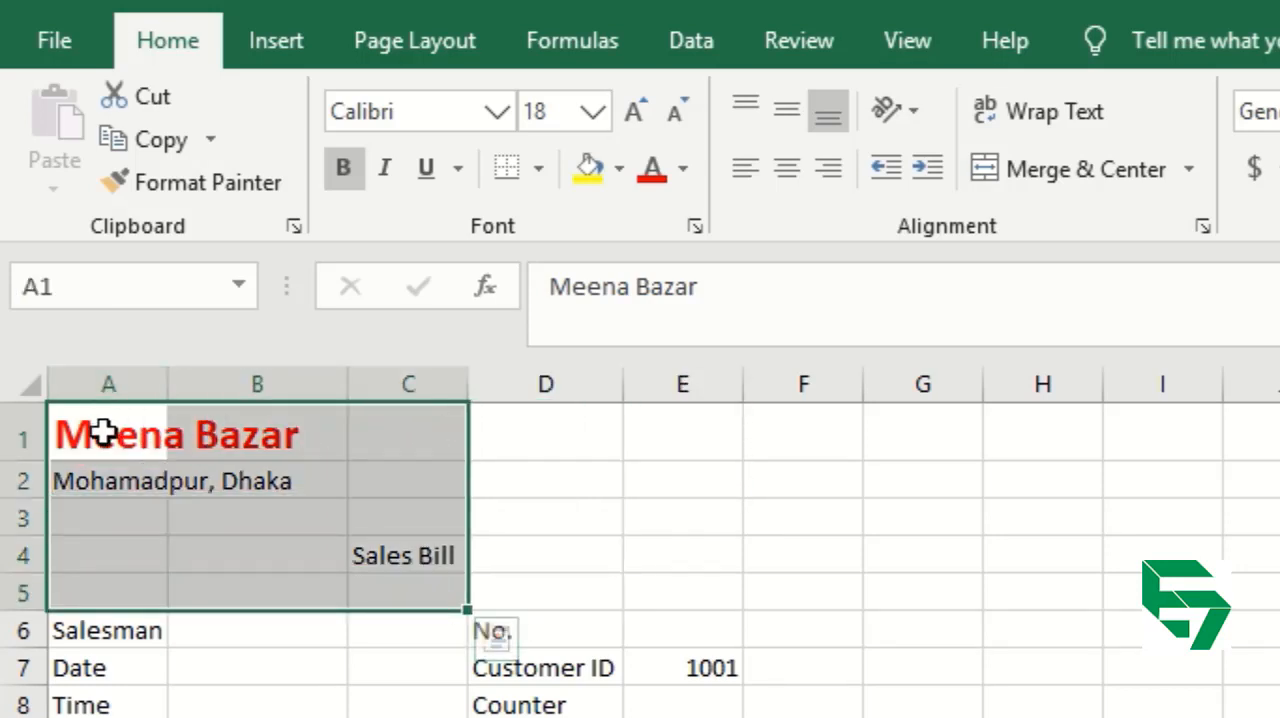
{"action": "left_click", "coordinate": [104, 432]}
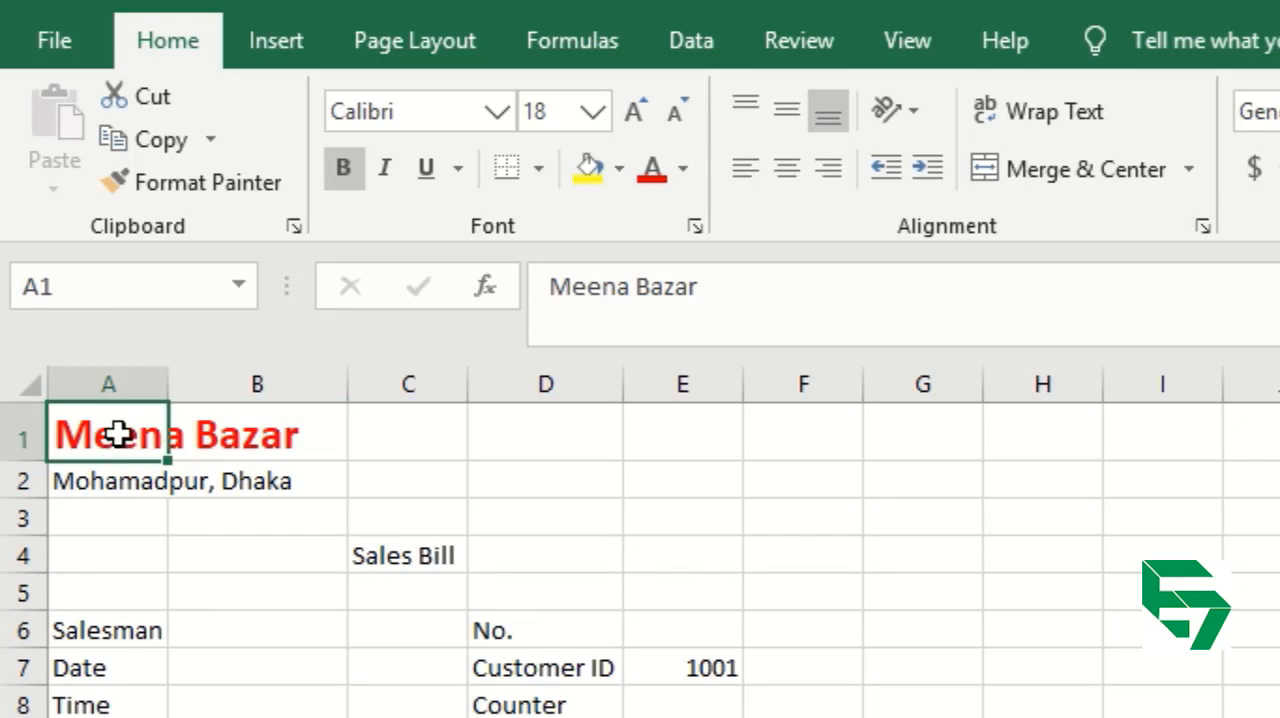
{"action": "left_click_drag", "start_coordinate": [118, 433], "coordinate": [668, 454]}
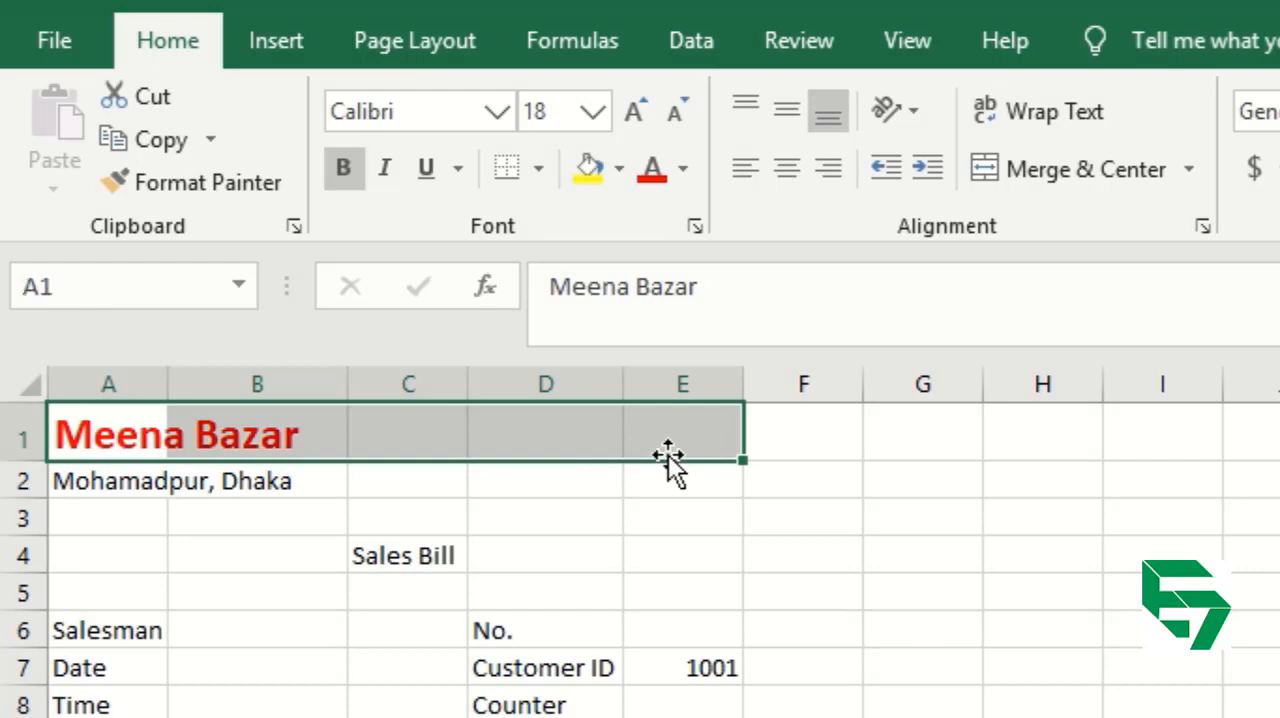
Merge cells A1 to E1 and center the Meena Bazar heading across them.
{"action": "left_click", "coordinate": [130, 443]}
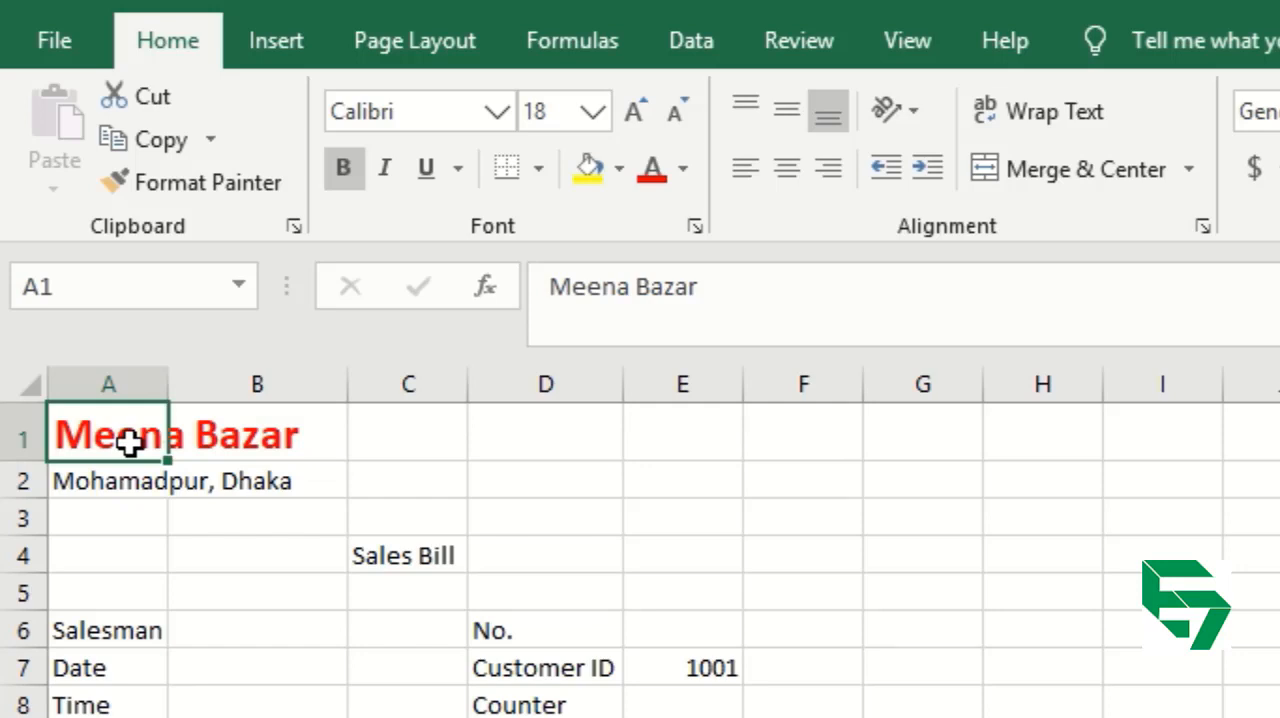
{"action": "key", "text": "shift+Right"}
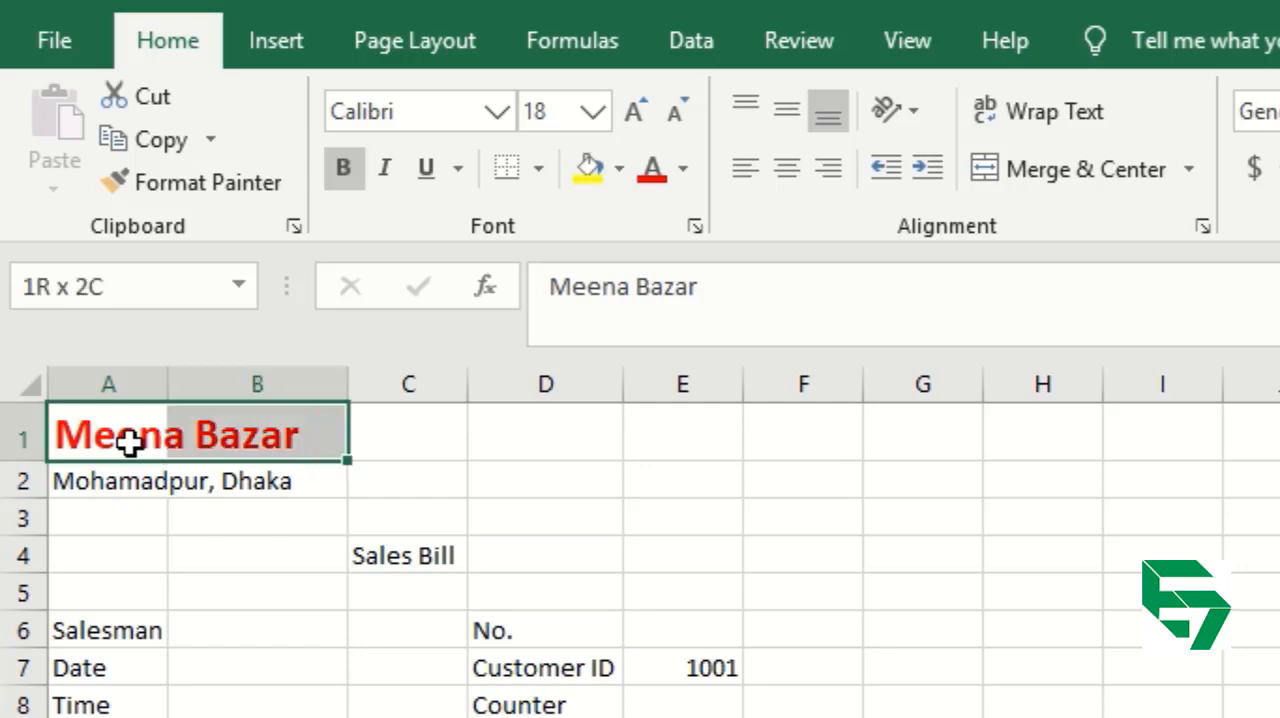
{"action": "key", "text": "shift+Right"}
{"action": "key", "text": "shift+Right"}
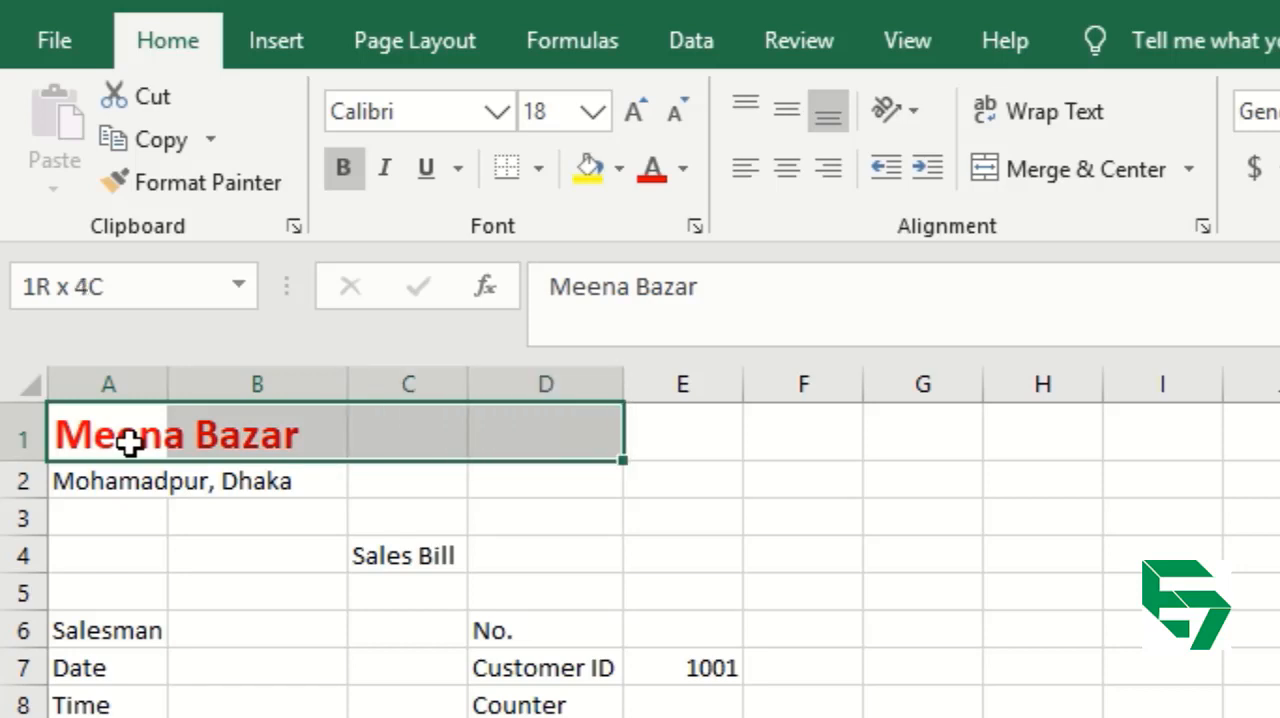
{"action": "key", "text": "shift+Right"}
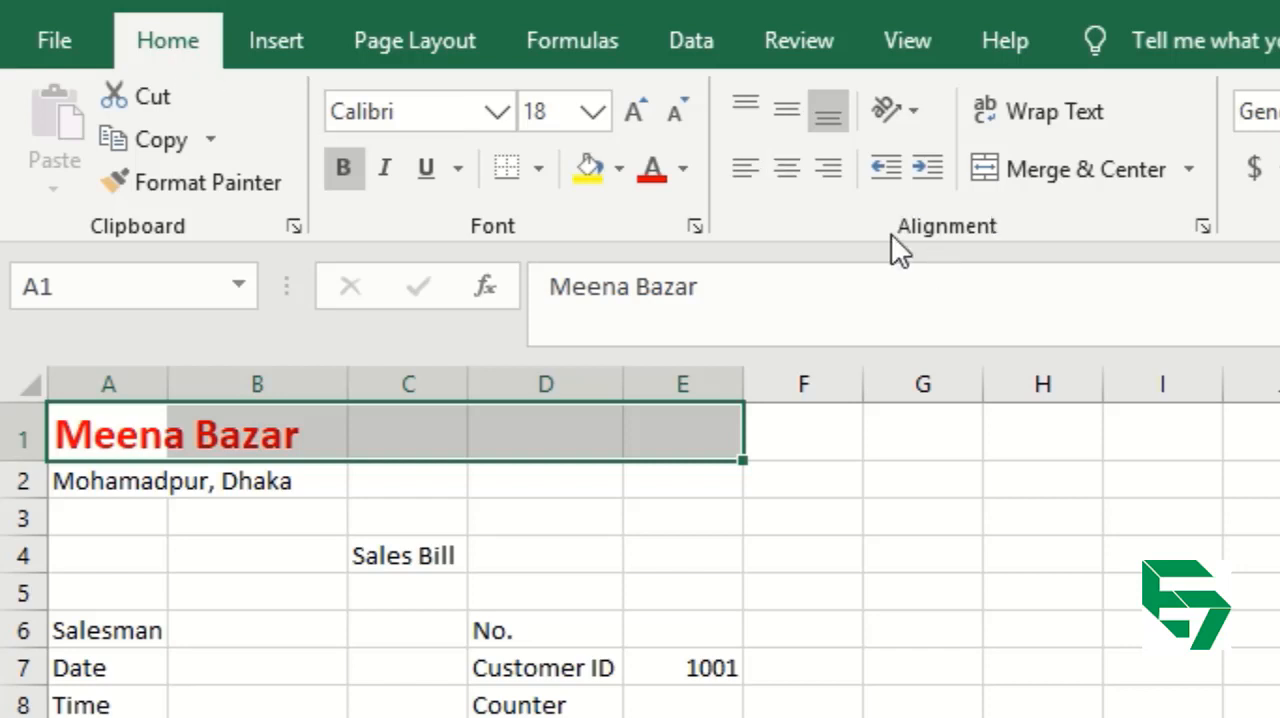
{"action": "left_click", "coordinate": [1075, 170]}
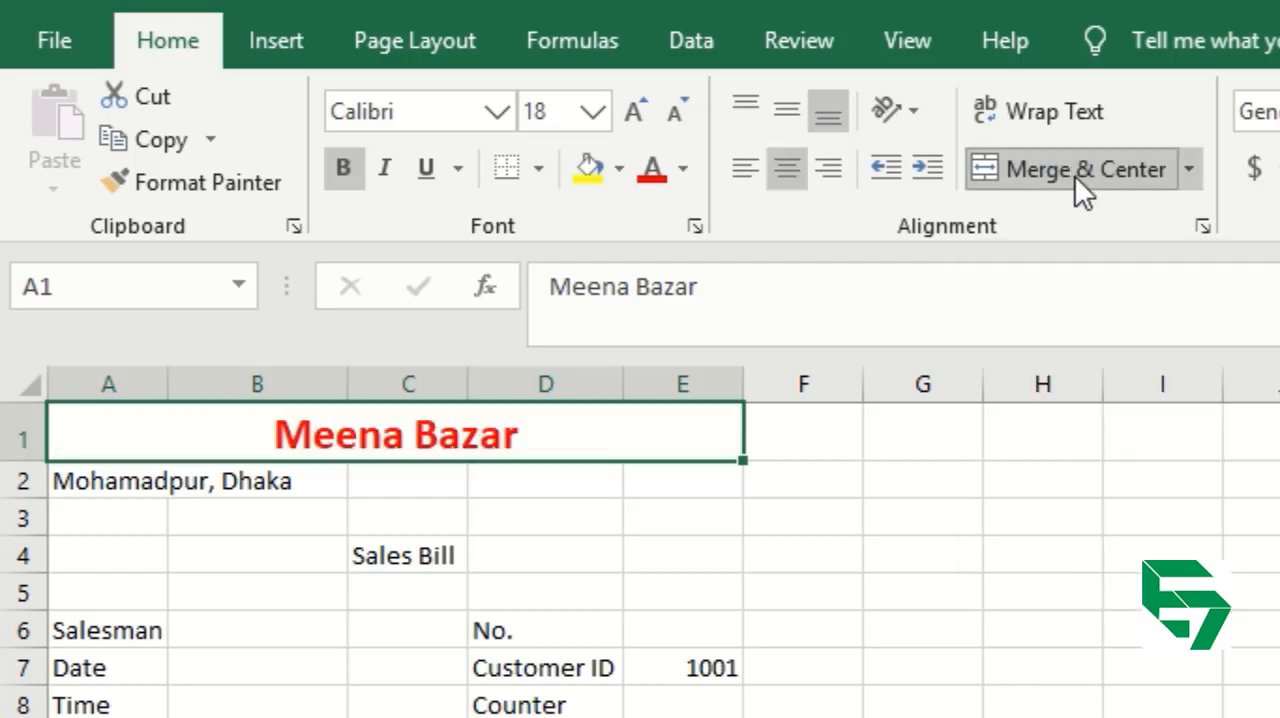
{"action": "left_click", "coordinate": [525, 540]}
{"action": "left_click", "coordinate": [410, 437]}
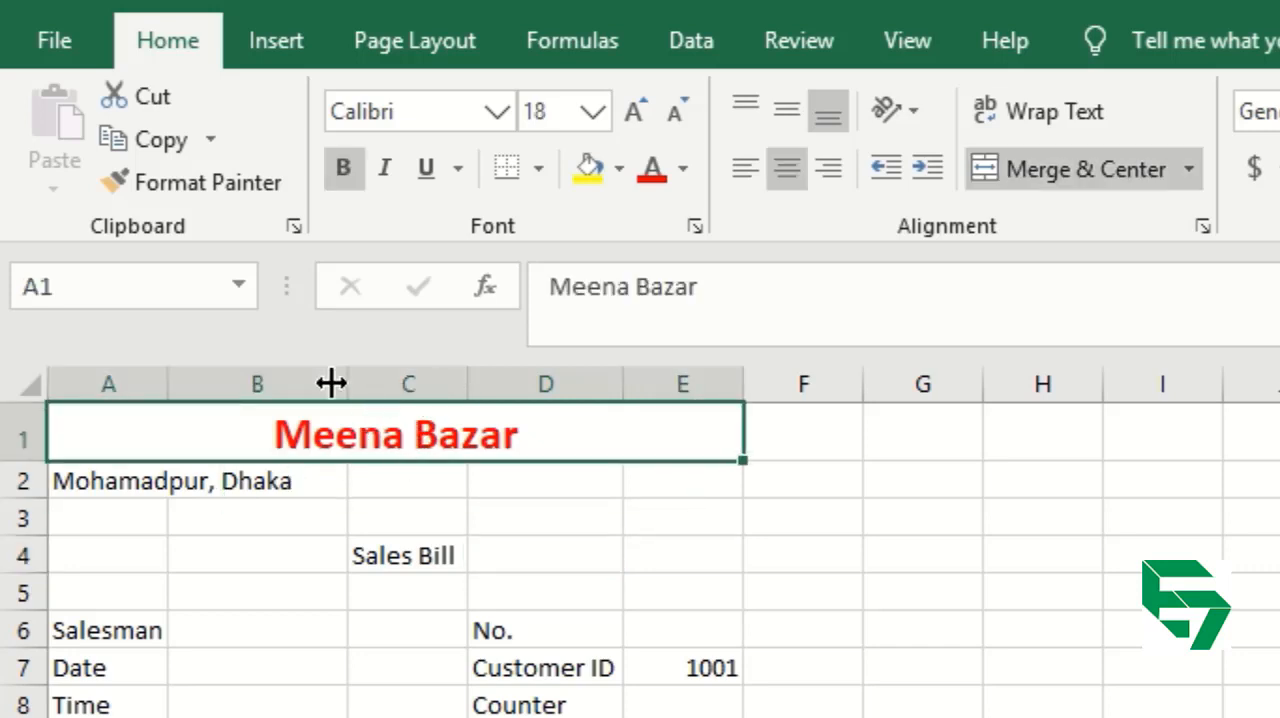
{"action": "mouse_move", "coordinate": [331, 383]}
{"action": "left_mouse_down"}
{"action": "mouse_move", "coordinate": [273, 401]}
{"action": "mouse_move", "coordinate": [349, 400]}
{"action": "left_mouse_up"}
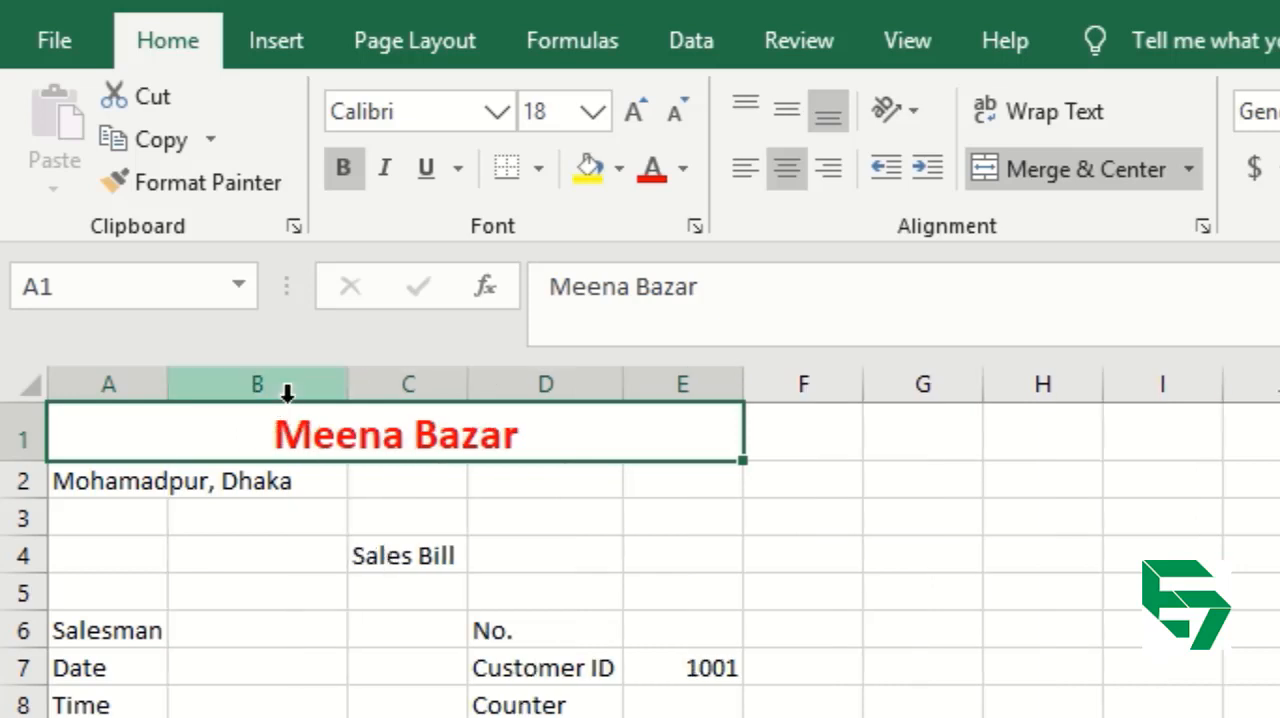
Merge cells A2 to E2 and center the Mohamadpur, Dhaka line across them.
{"action": "left_click", "coordinate": [97, 485]}
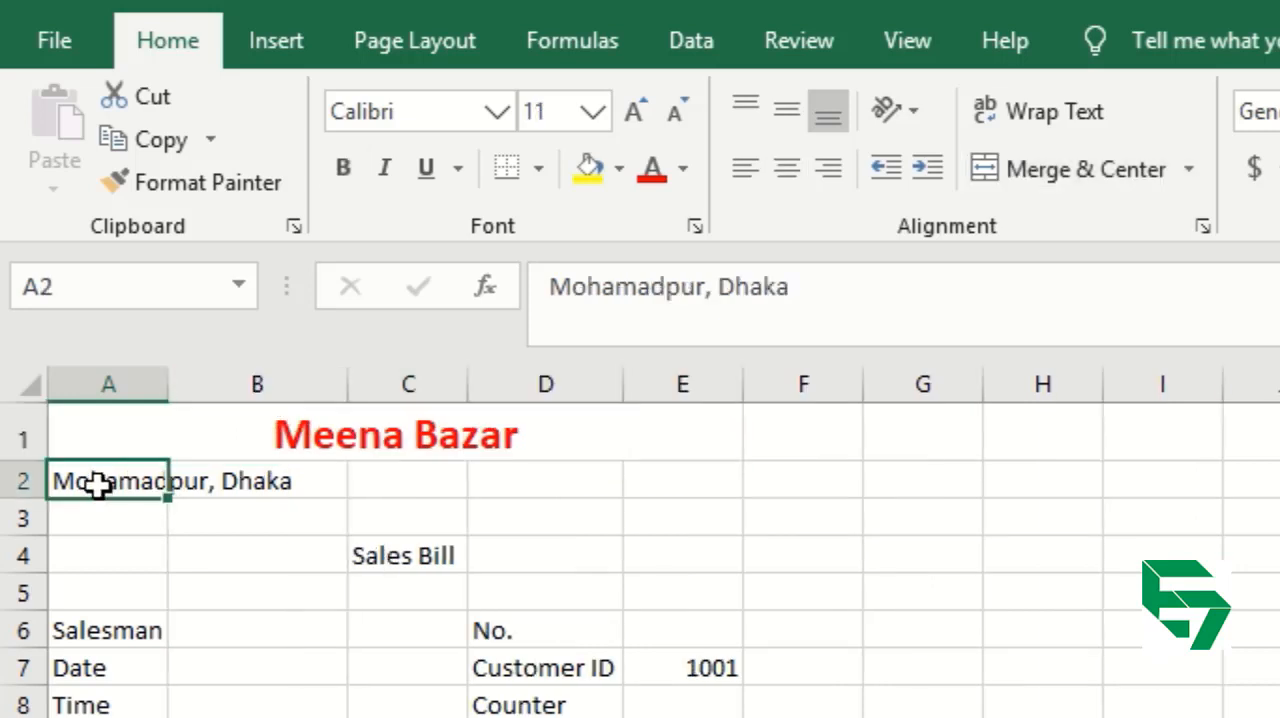
{"action": "left_click_drag", "start_coordinate": [97, 485], "coordinate": [700, 481]}
{"action": "left_click", "coordinate": [1085, 169]}
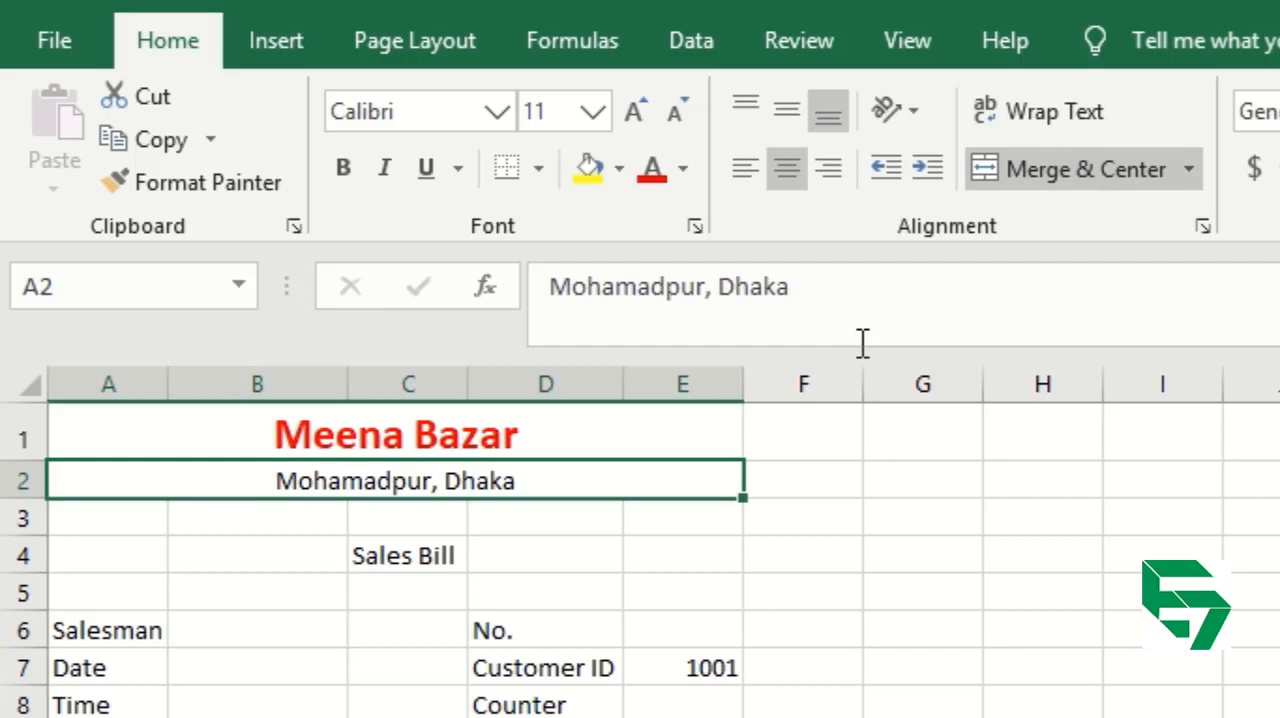
{"action": "left_click", "coordinate": [569, 594]}
Format the Sales Bill title in C4 as bold red text at font size 14.
{"action": "left_click", "coordinate": [408, 556]}
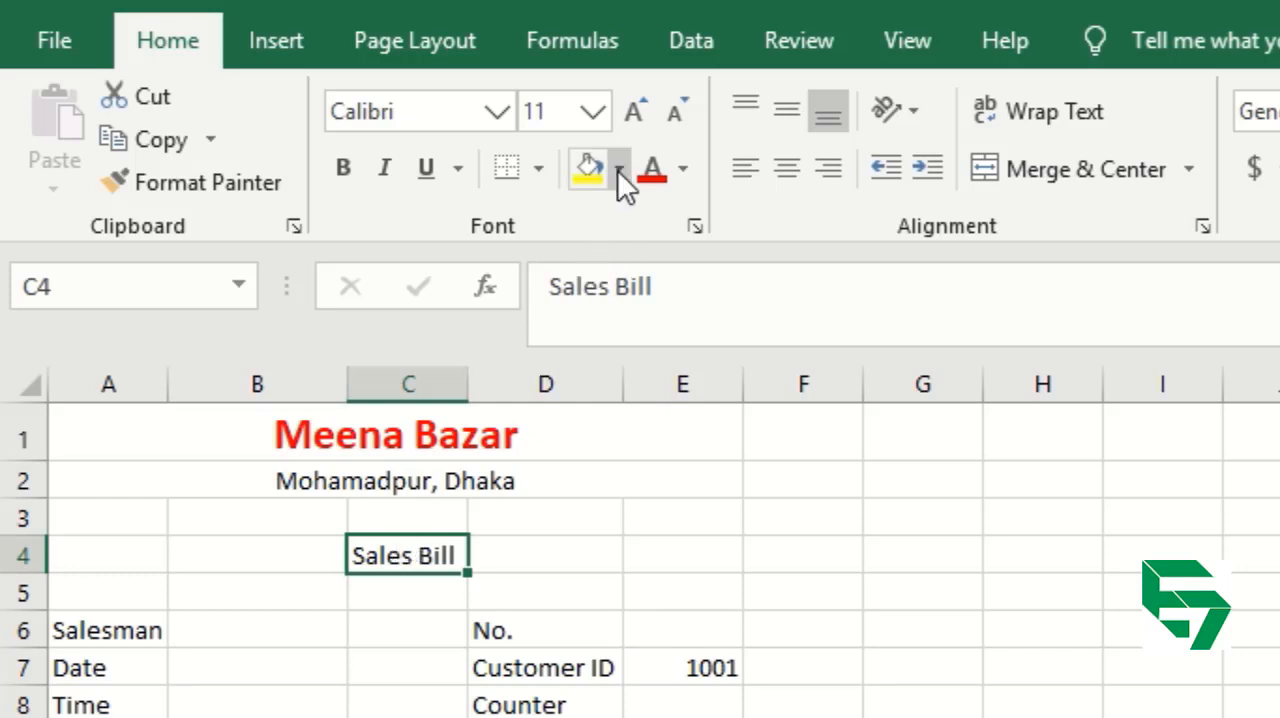
{"action": "left_click", "coordinate": [636, 112]}
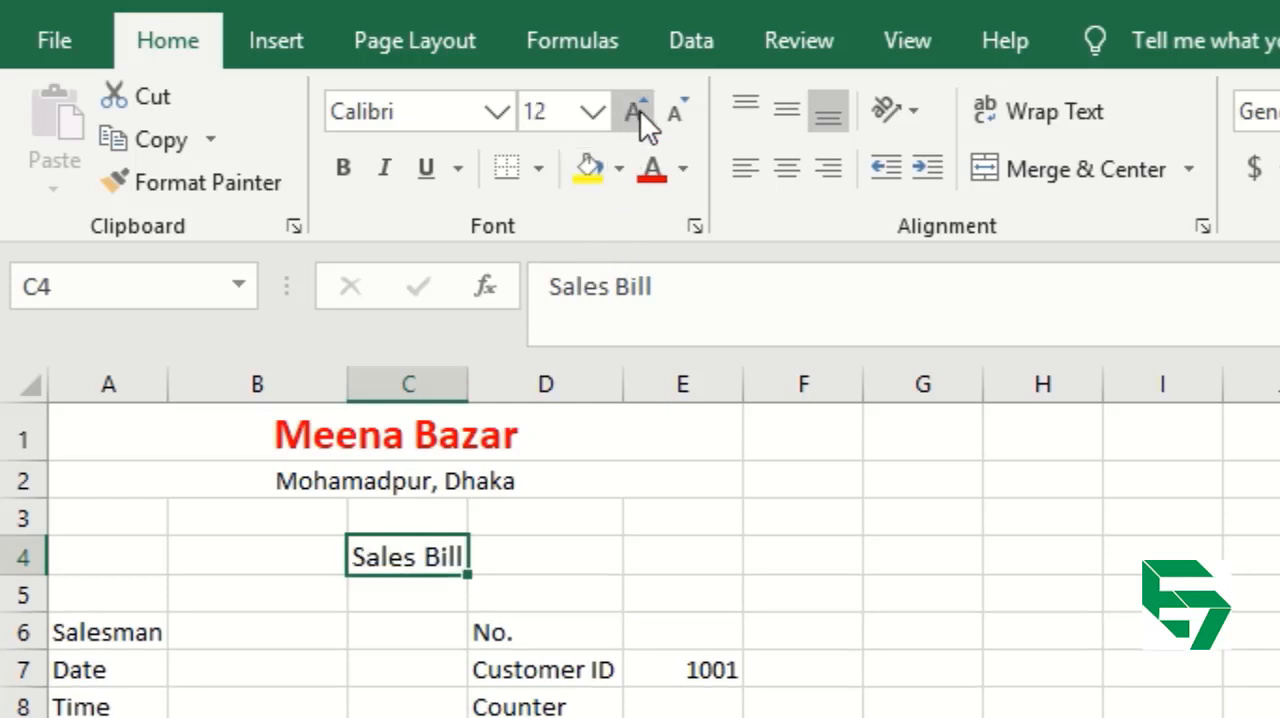
{"action": "left_click", "coordinate": [640, 110]}
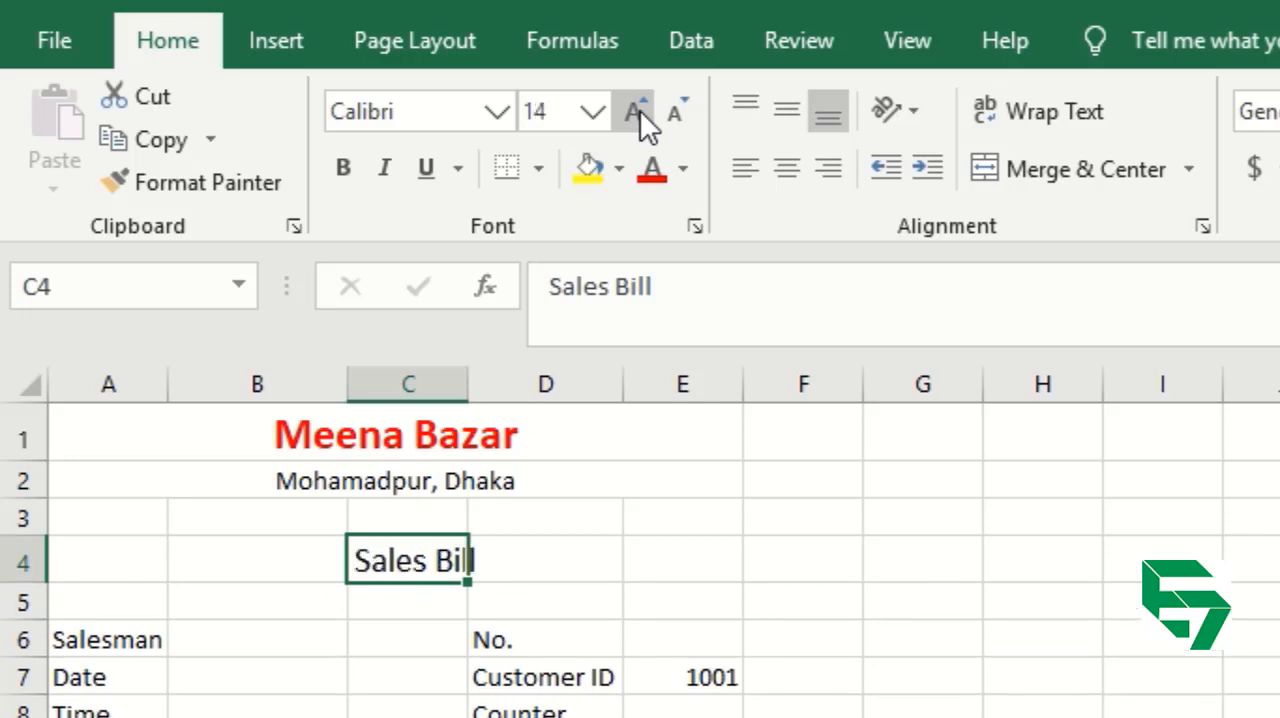
{"action": "left_click", "coordinate": [344, 172]}
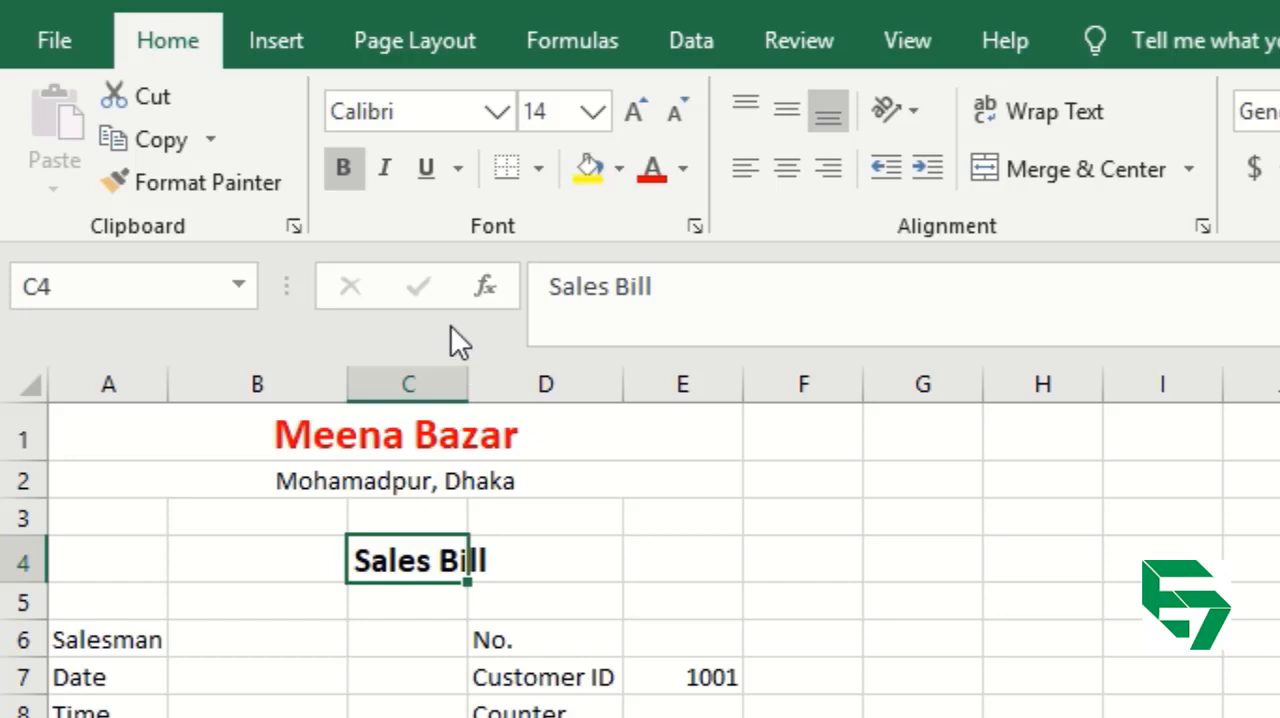
{"action": "left_click", "coordinate": [684, 170]}
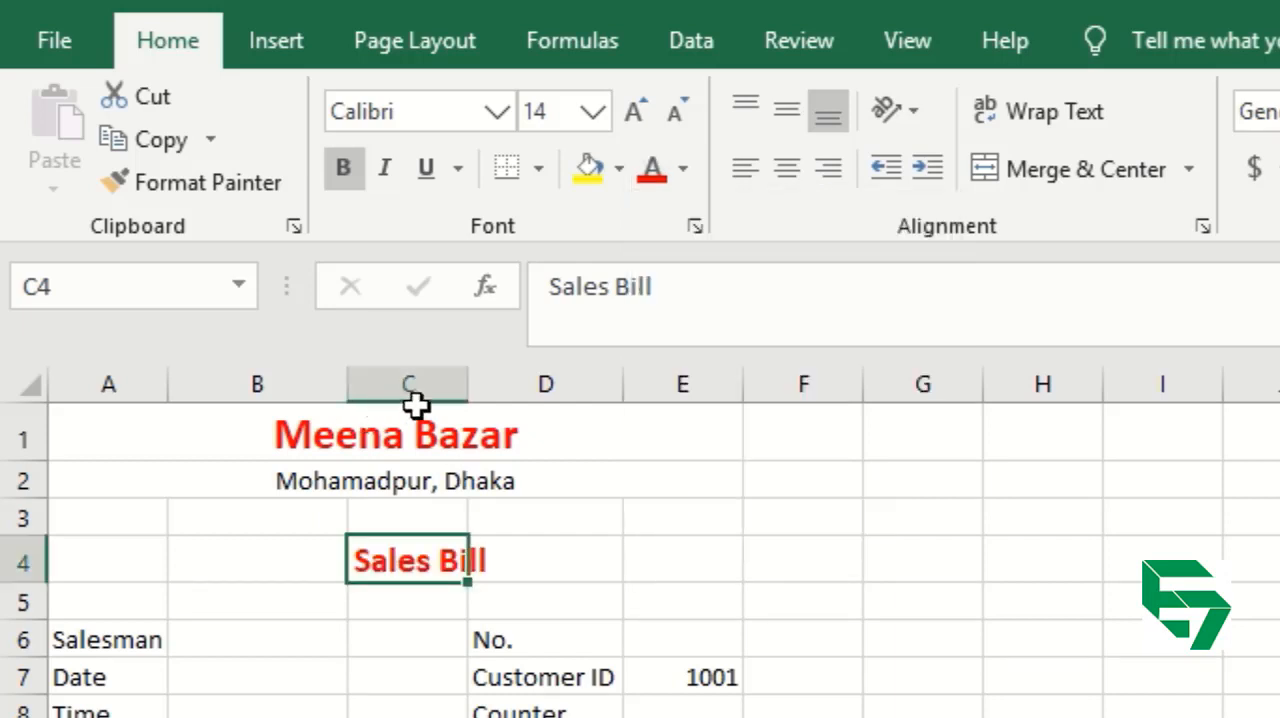
Narrow column C slightly to position the Sales Bill title under the centered heading lines.
{"action": "left_click_drag", "start_coordinate": [468, 383], "coordinate": [438, 390]}
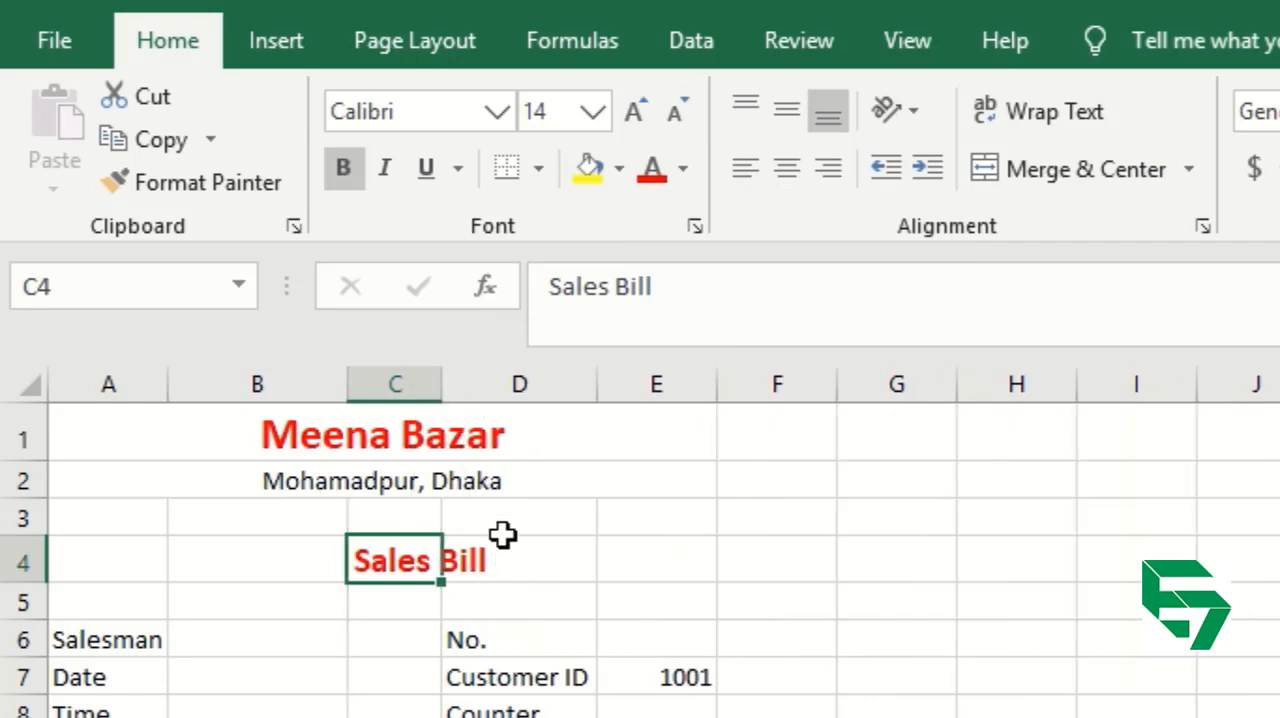
{"action": "left_click", "coordinate": [511, 629]}
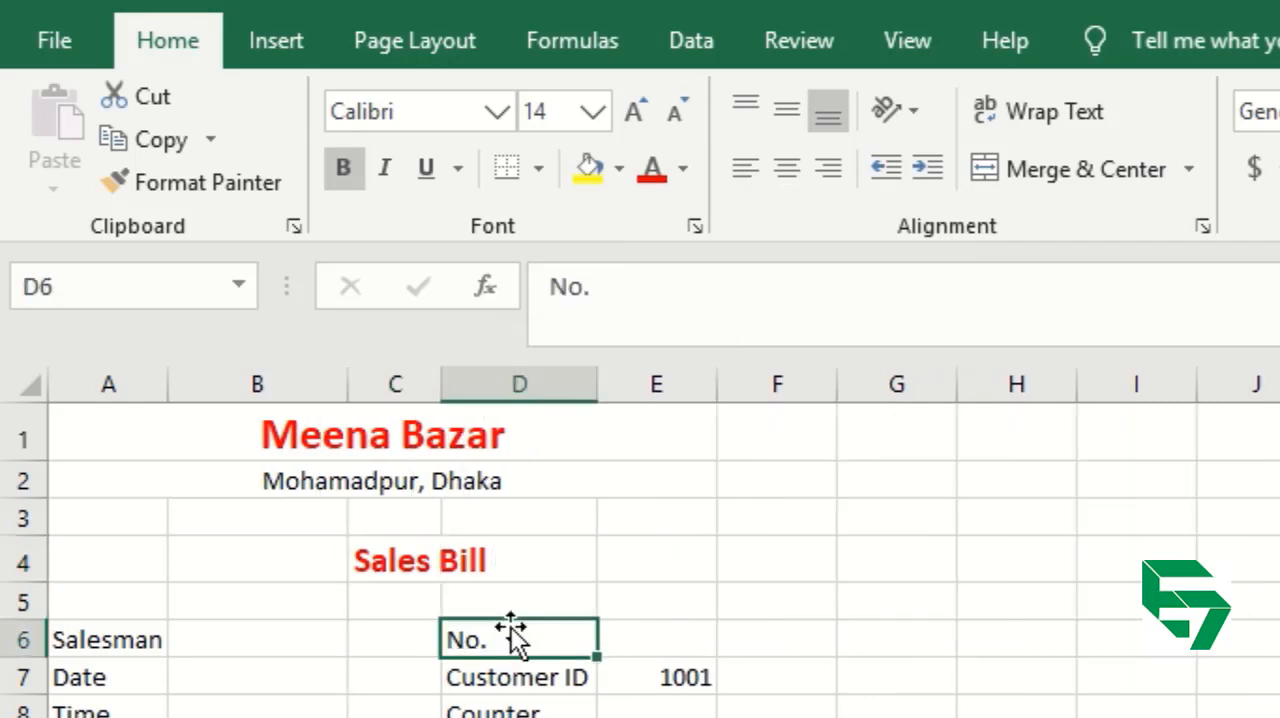
Try widening column C to fit the Sales Bill title in C4, and undo the width change.
{"action": "left_click", "coordinate": [421, 560]}
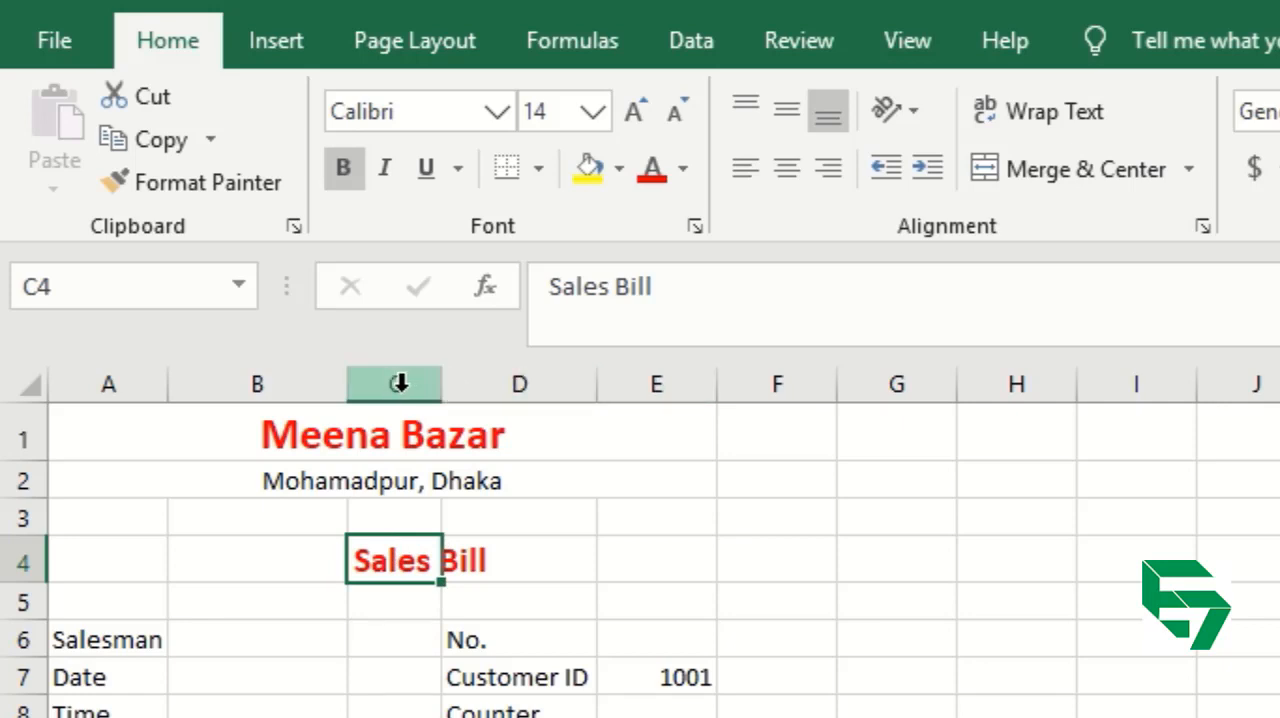
{"action": "left_click", "coordinate": [490, 541]}
{"action": "left_click", "coordinate": [426, 556]}
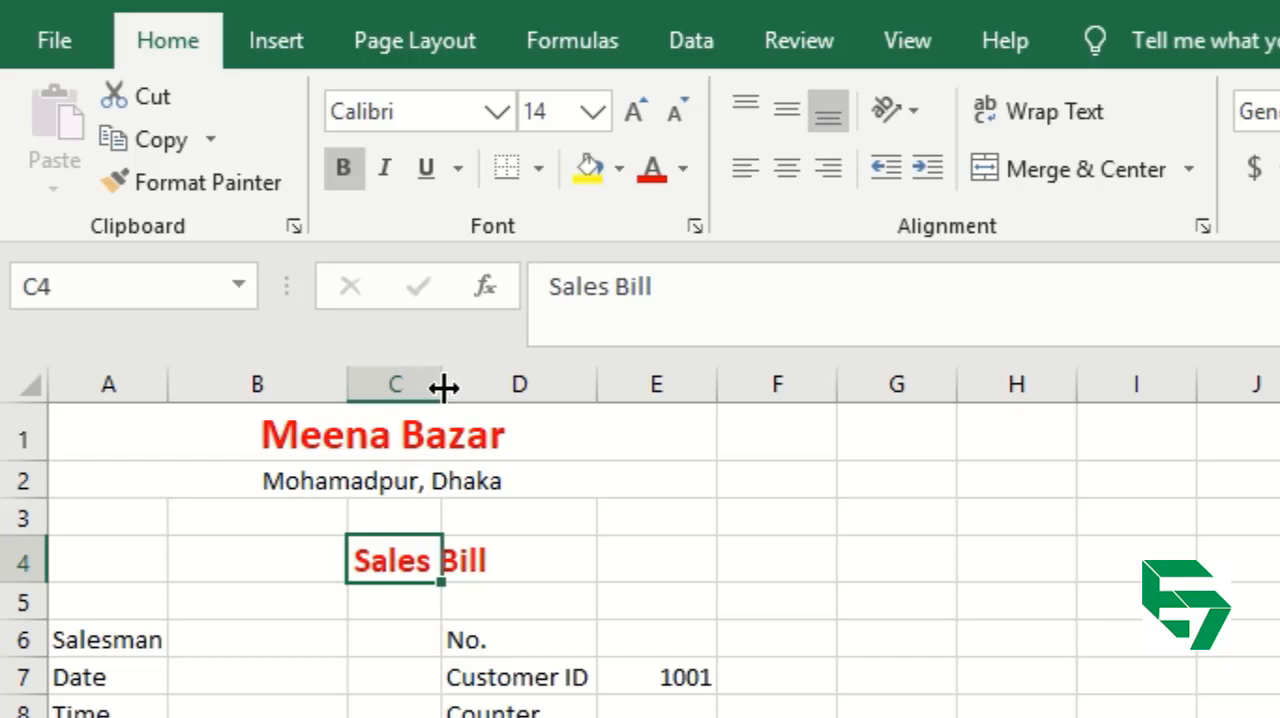
{"action": "left_click_drag", "start_coordinate": [443, 388], "coordinate": [501, 390]}
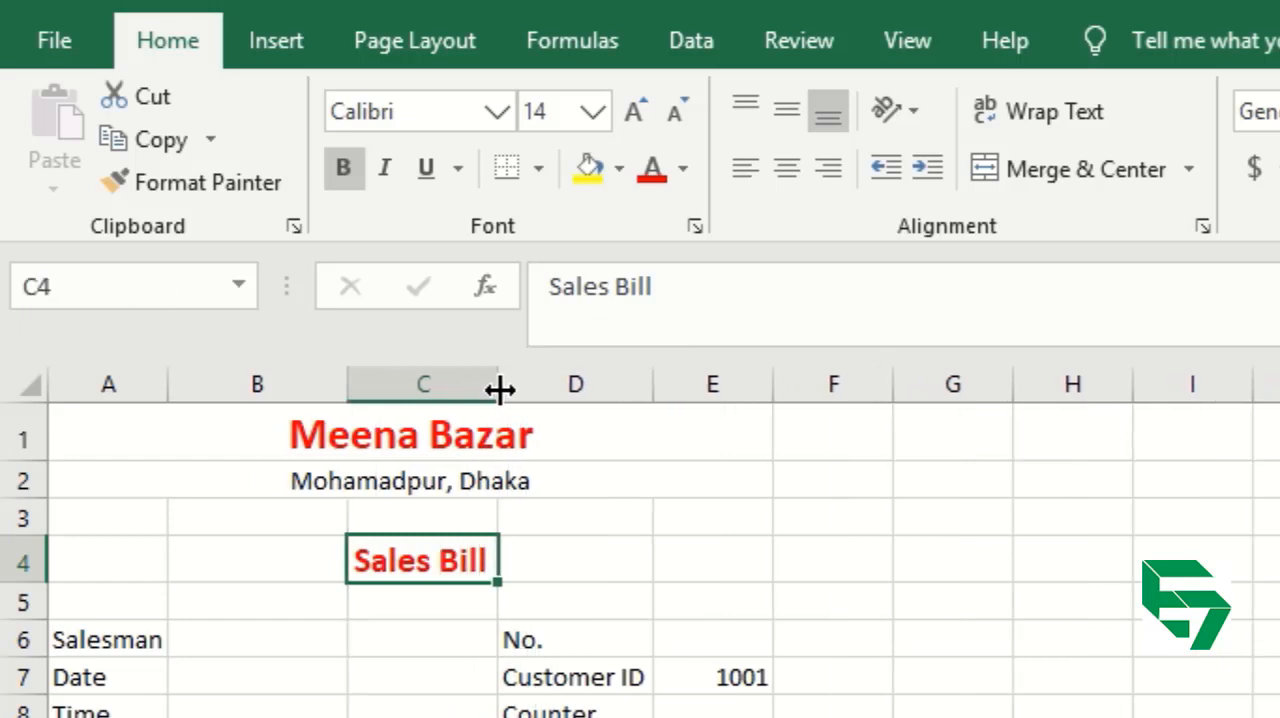
{"action": "key", "text": "ctrl+z"}
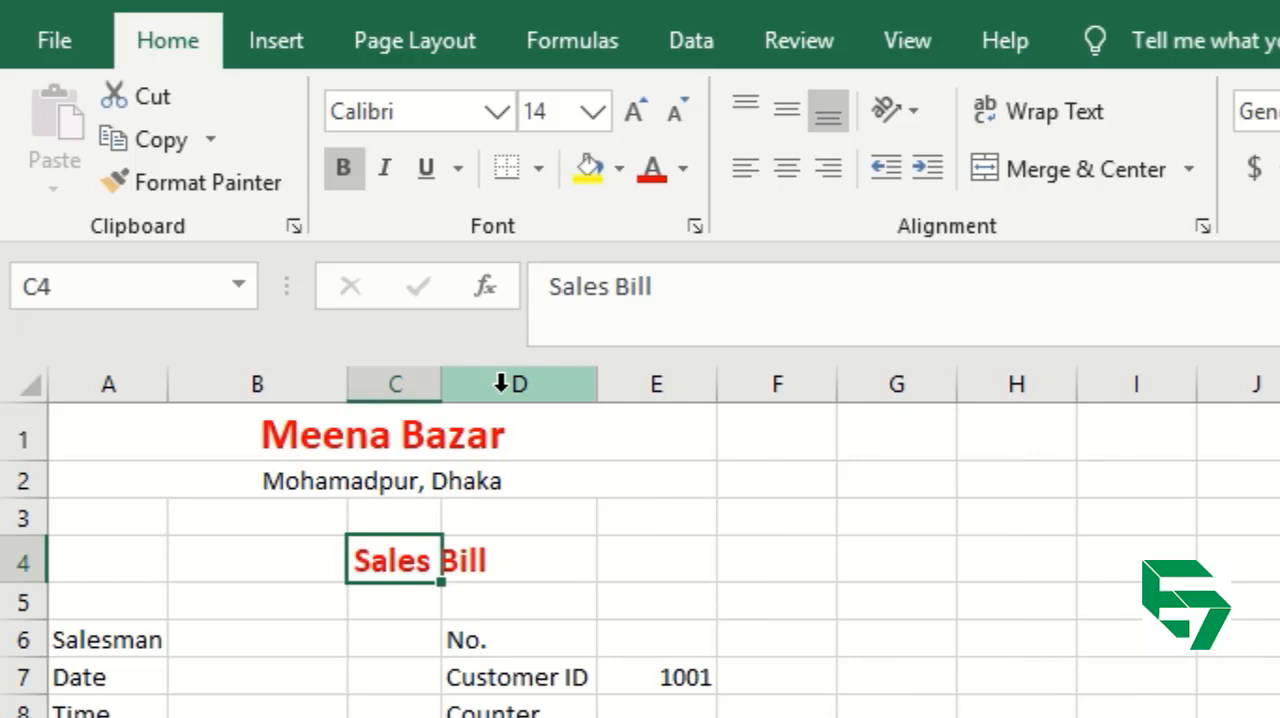
AutoFit column C to the width of the Sales Bill title in C4.
{"action": "left_click", "coordinate": [390, 653]}
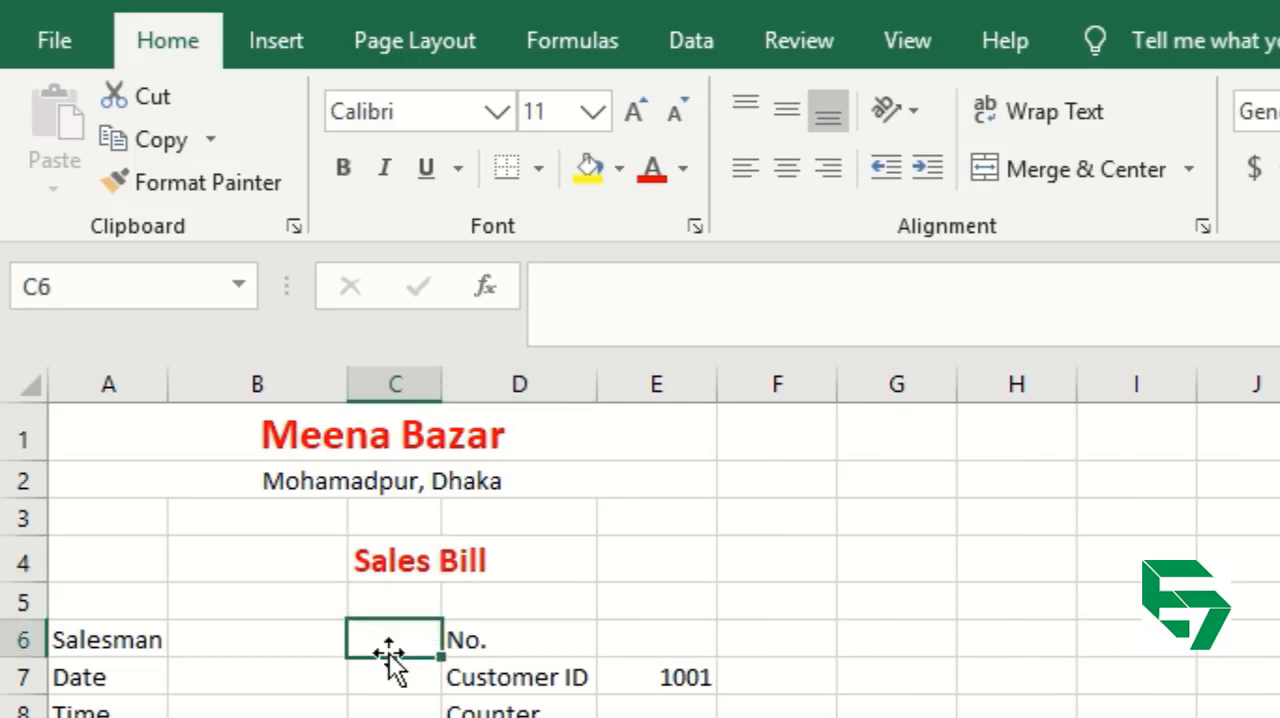
{"action": "left_click", "coordinate": [400, 556]}
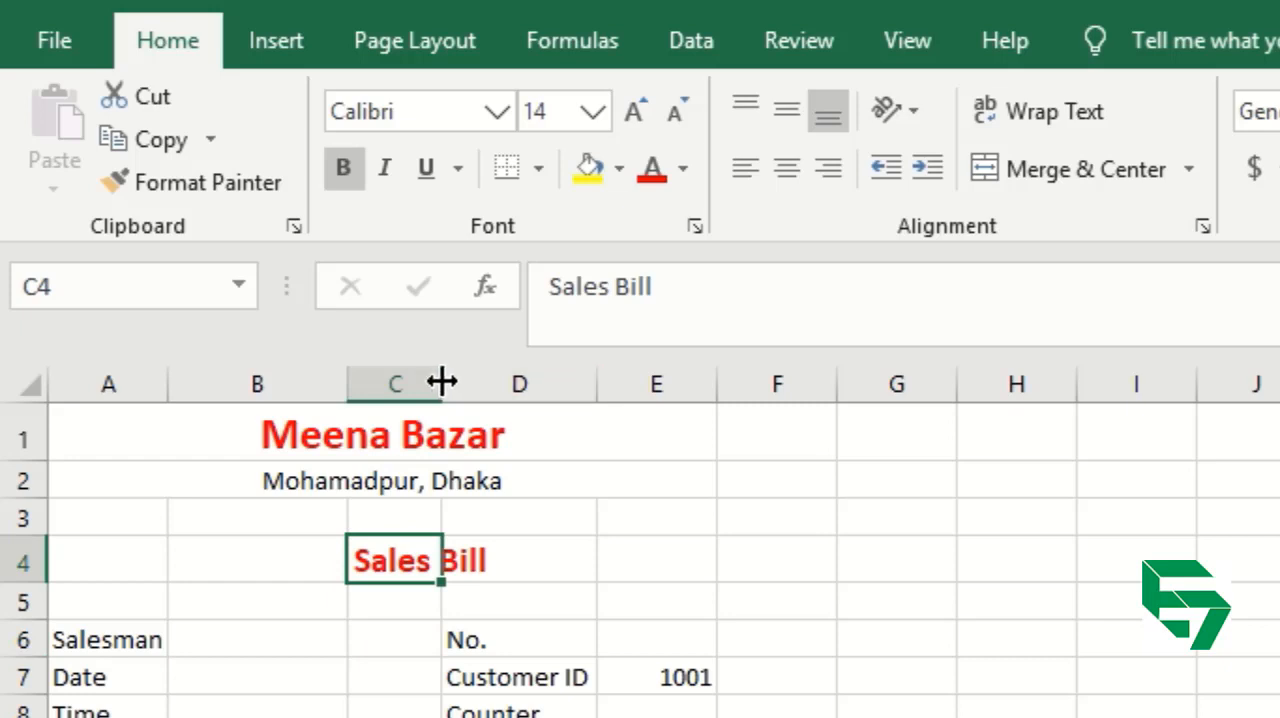
{"action": "double_click", "coordinate": [441, 381]}
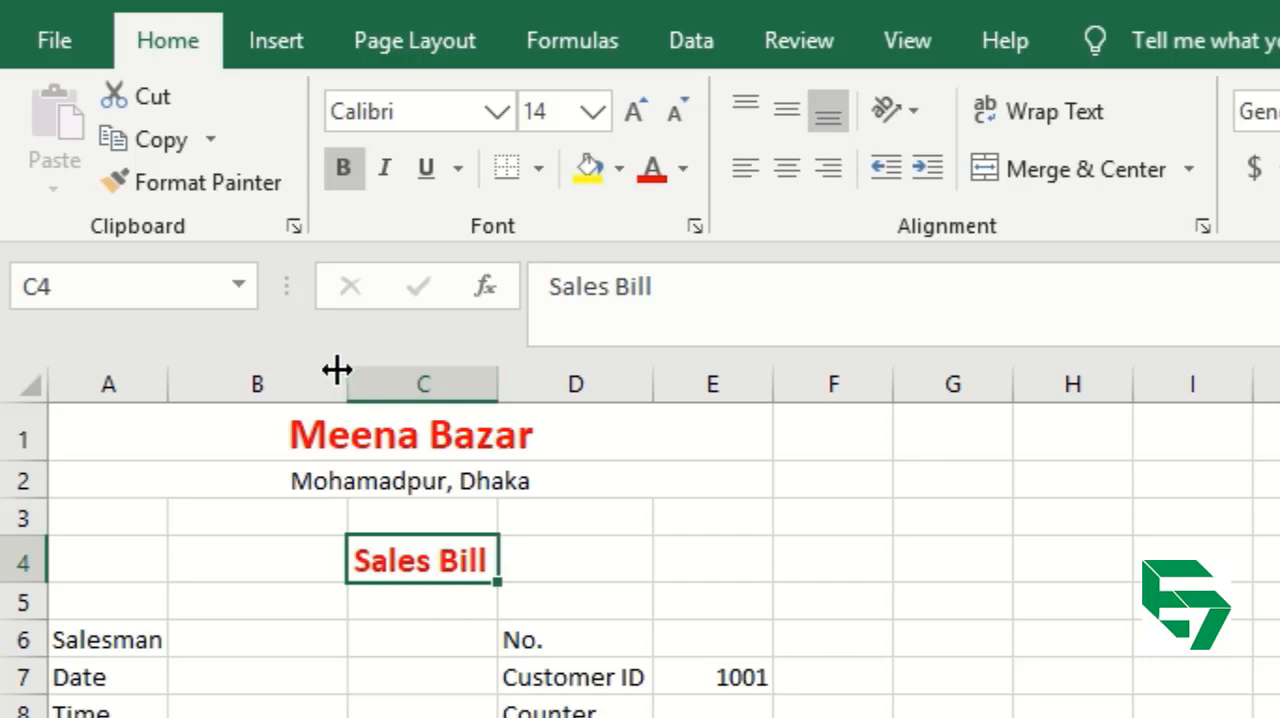
Narrow column B and AutoFit it to the Product Name heading in B10.
{"action": "left_click_drag", "start_coordinate": [337, 370], "coordinate": [273, 372]}
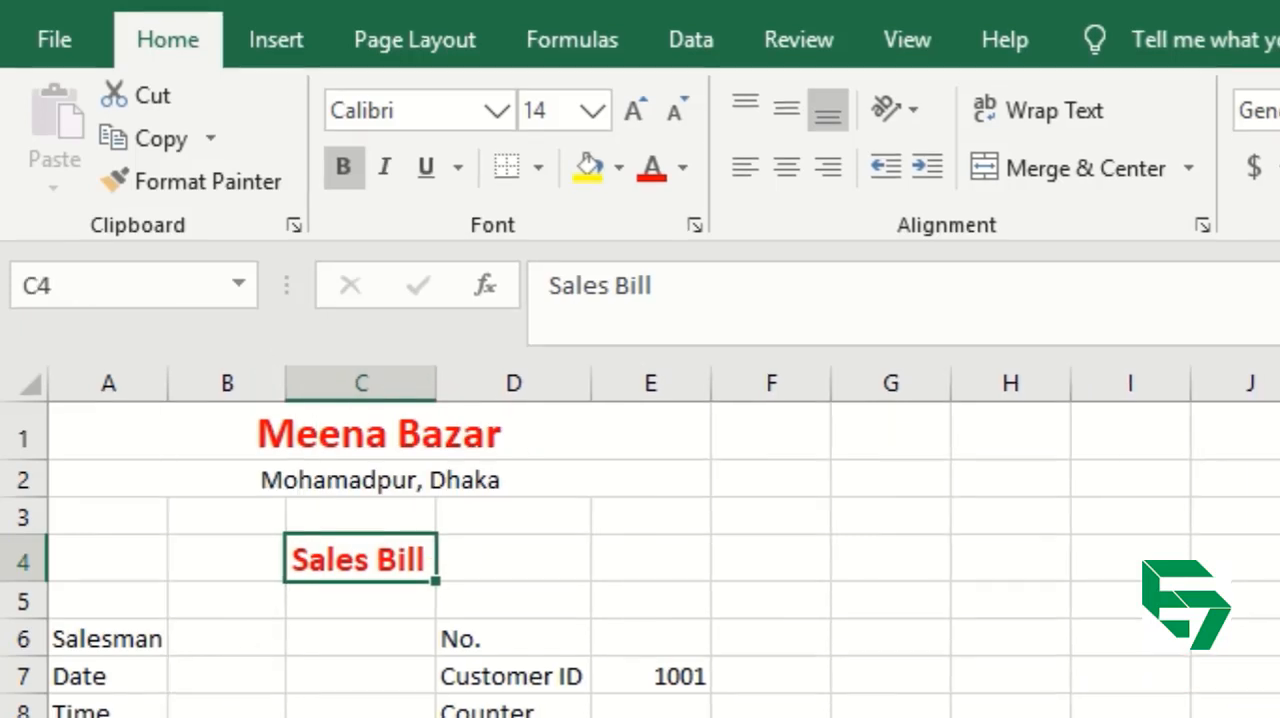
{"action": "left_click", "coordinate": [214, 706]}
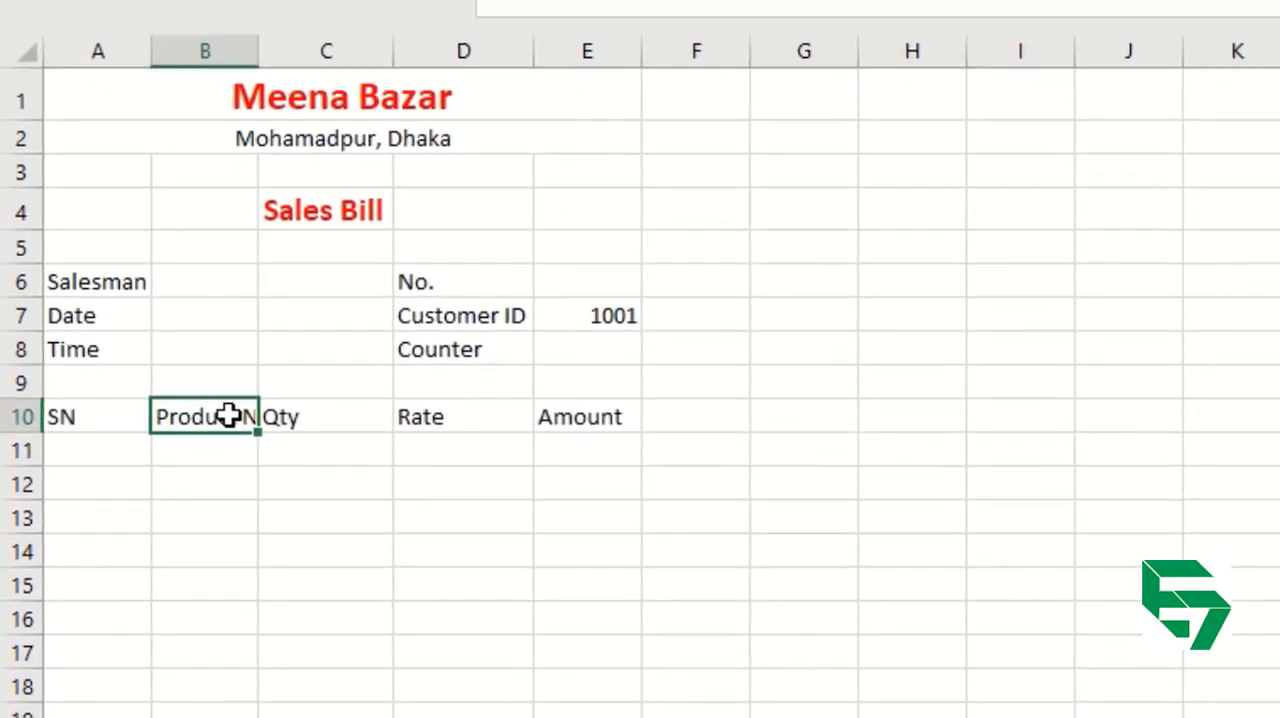
{"action": "double_click", "coordinate": [260, 41]}
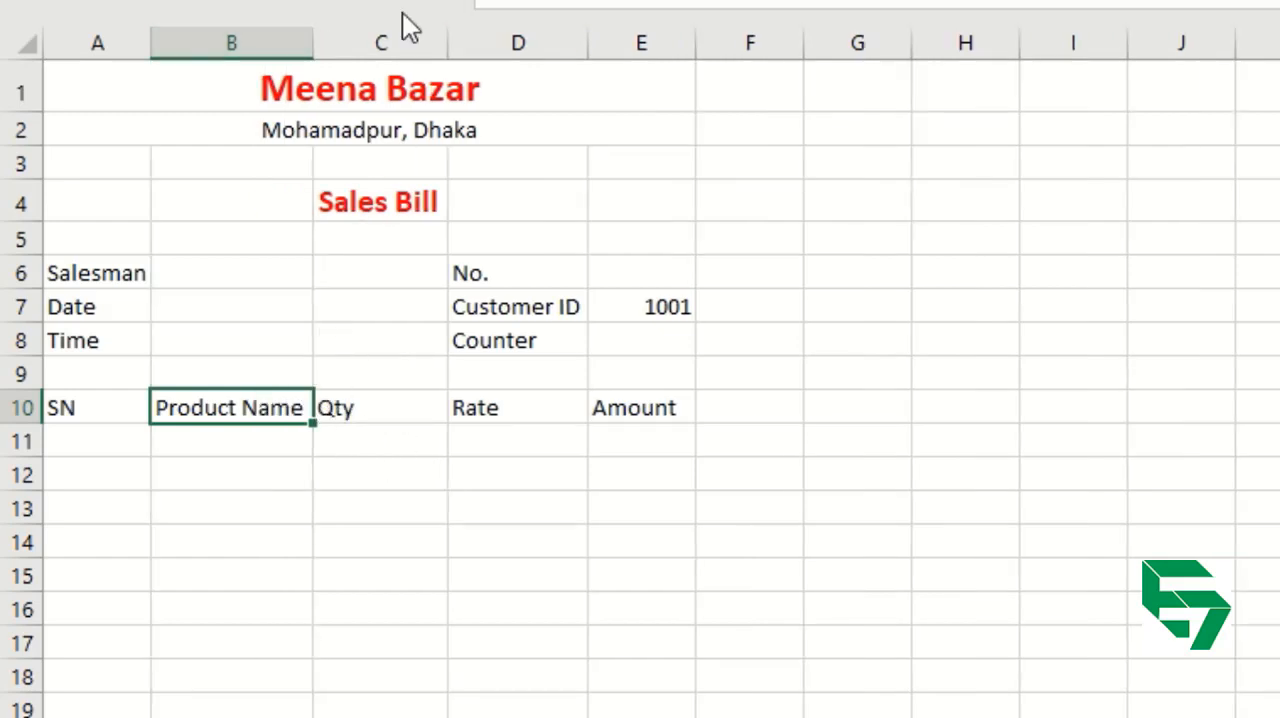
Fill in the salesman's name in B6, the date 1/1/2020 in B7 and the time 9:05 in B8.
{"action": "left_click", "coordinate": [194, 273]}
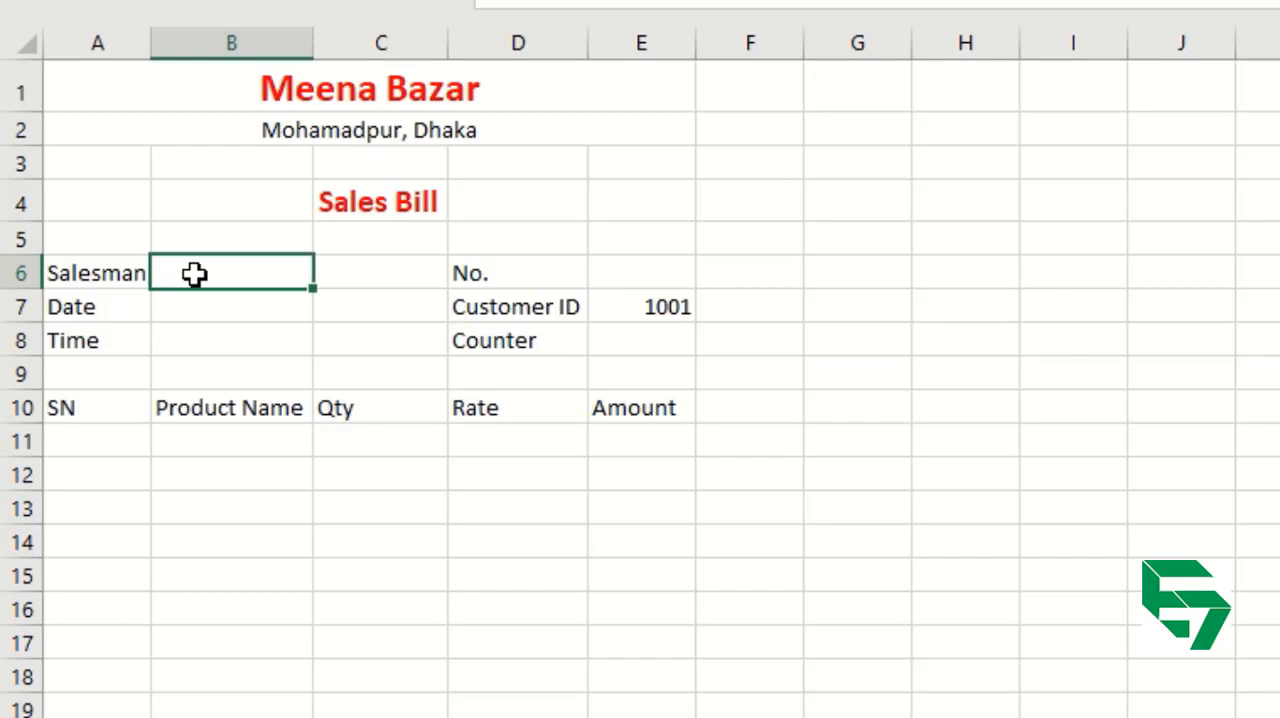
{"action": "type", "text": "Abir"}
{"action": "key", "text": "Return"}
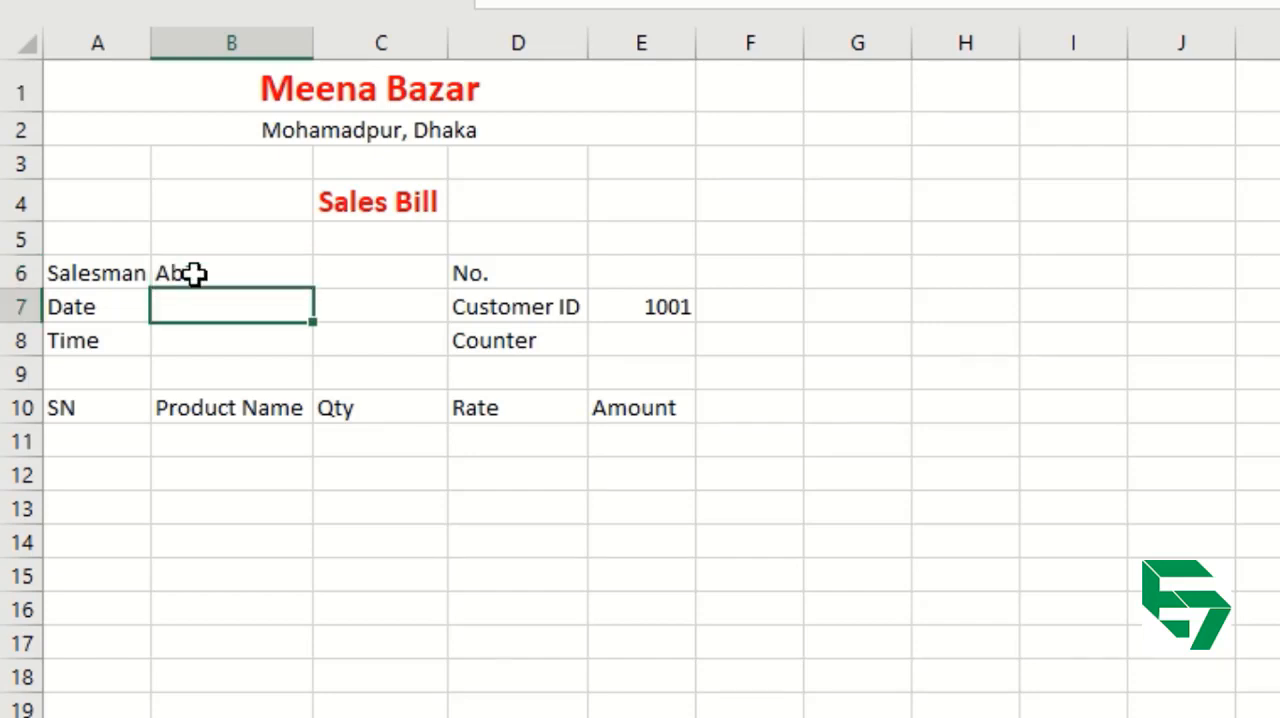
{"action": "type", "text": "1/1/2020"}
{"action": "key", "text": "Return"}
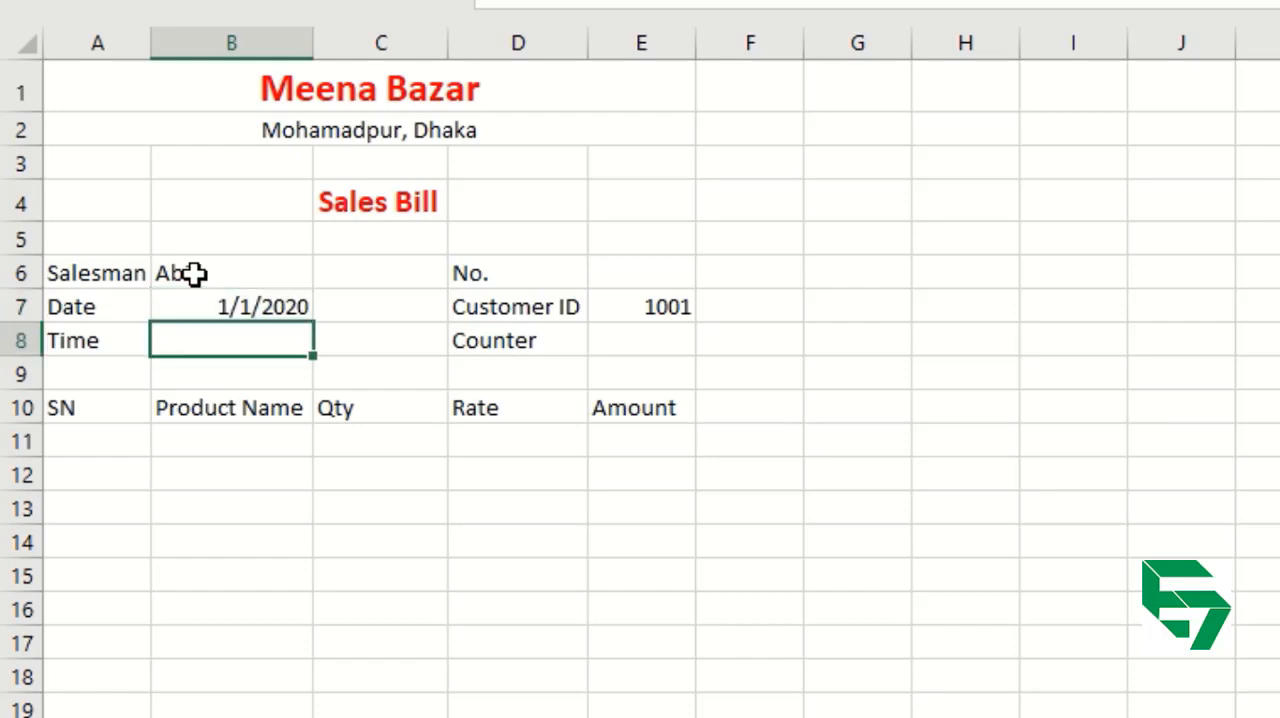
{"action": "type", "text": "9:05"}
{"action": "key", "text": "Return"}
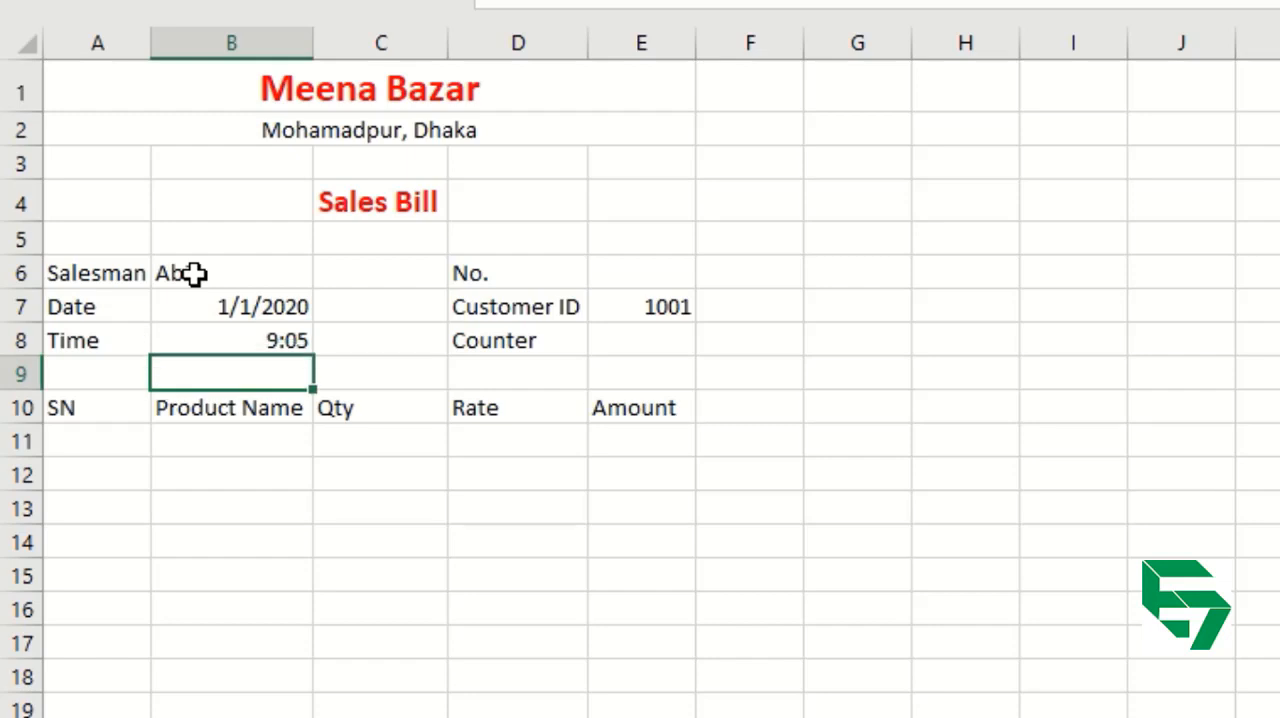
Enter 01 as the Counter value in E8 and 1 as the No. value in E6.
{"action": "key", "text": "Right"}
{"action": "key", "text": "Right"}
{"action": "key", "text": "Right"}
{"action": "key", "text": "Up"}
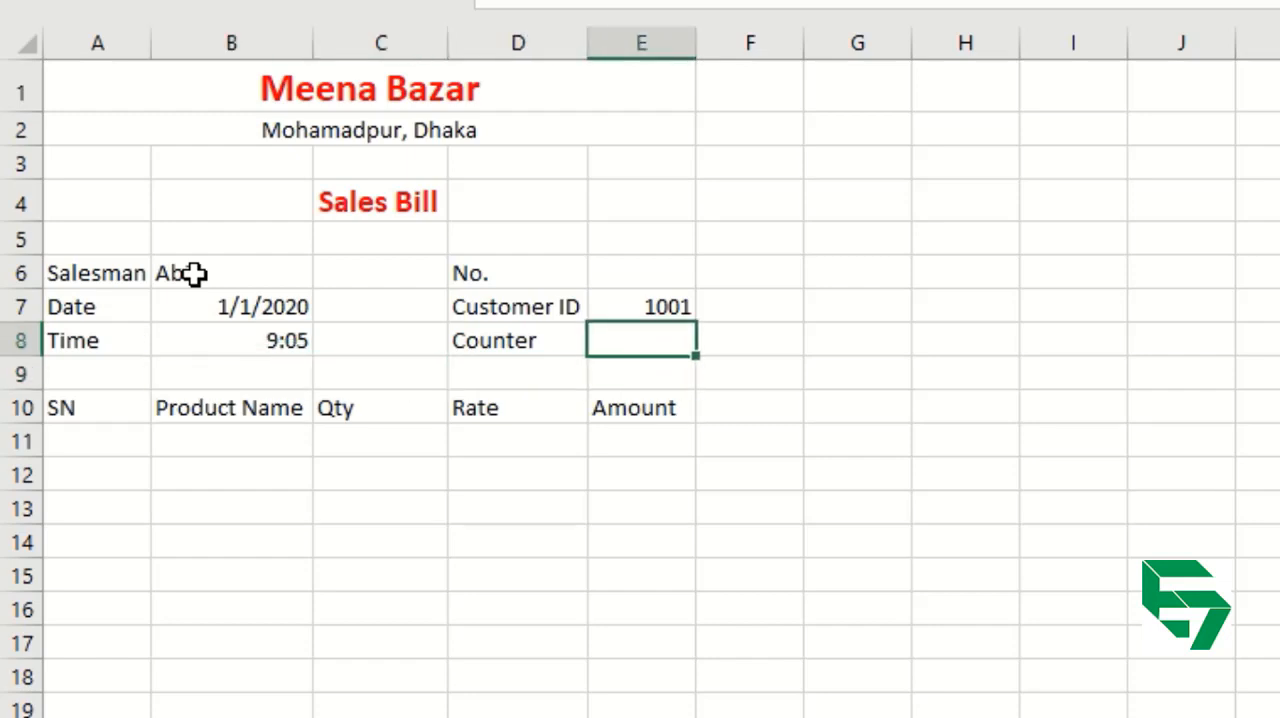
{"action": "type", "text": "01"}
{"action": "key", "text": "Return"}
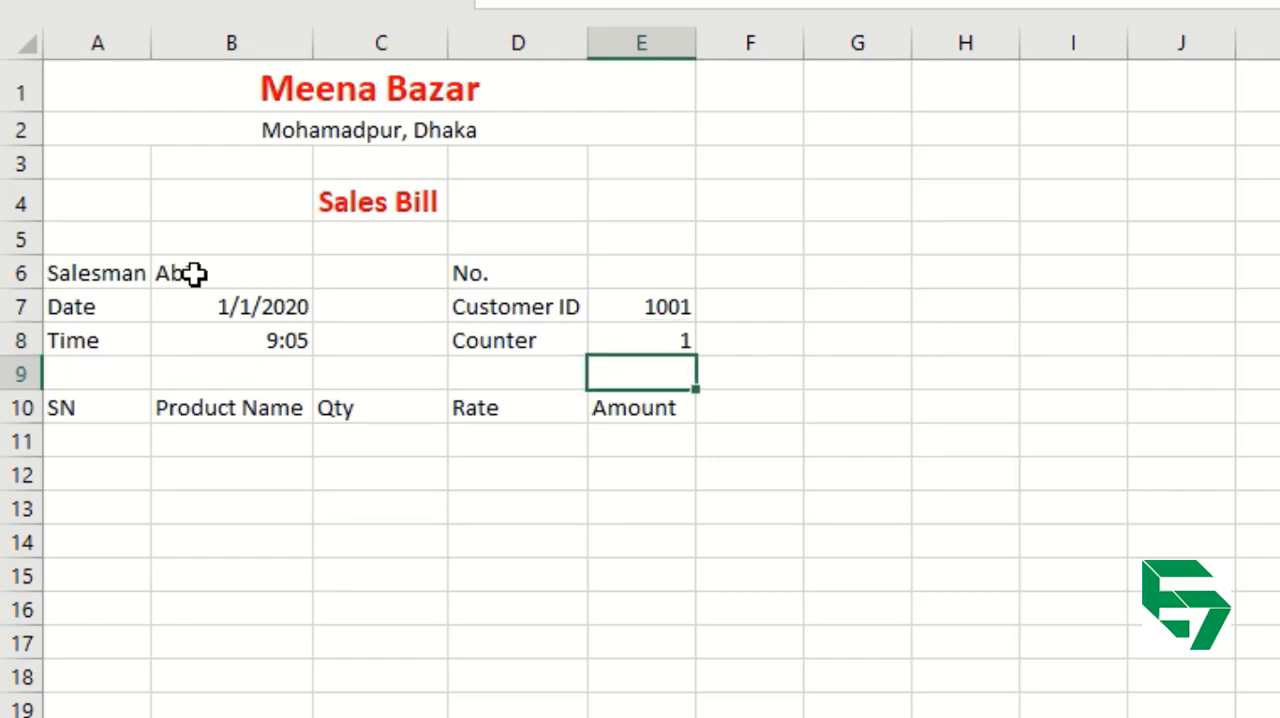
{"action": "key", "text": "Up"}
{"action": "key", "text": "Up"}
{"action": "key", "text": "Up"}
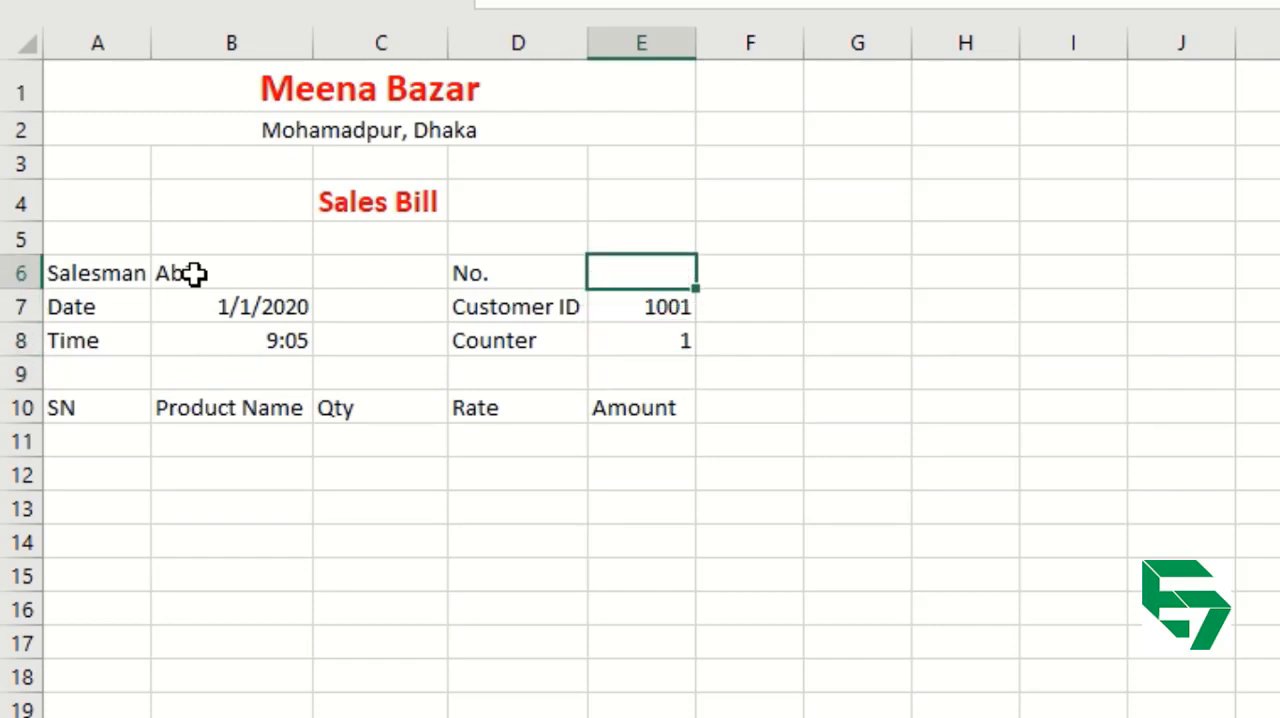
{"action": "type", "text": "1"}
{"action": "key", "text": "Return"}
Make the table headings from SN to Amount in A10:E10 bold.
{"action": "key", "text": "Down"}
{"action": "key", "text": "Down"}
{"action": "key", "text": "Down"}
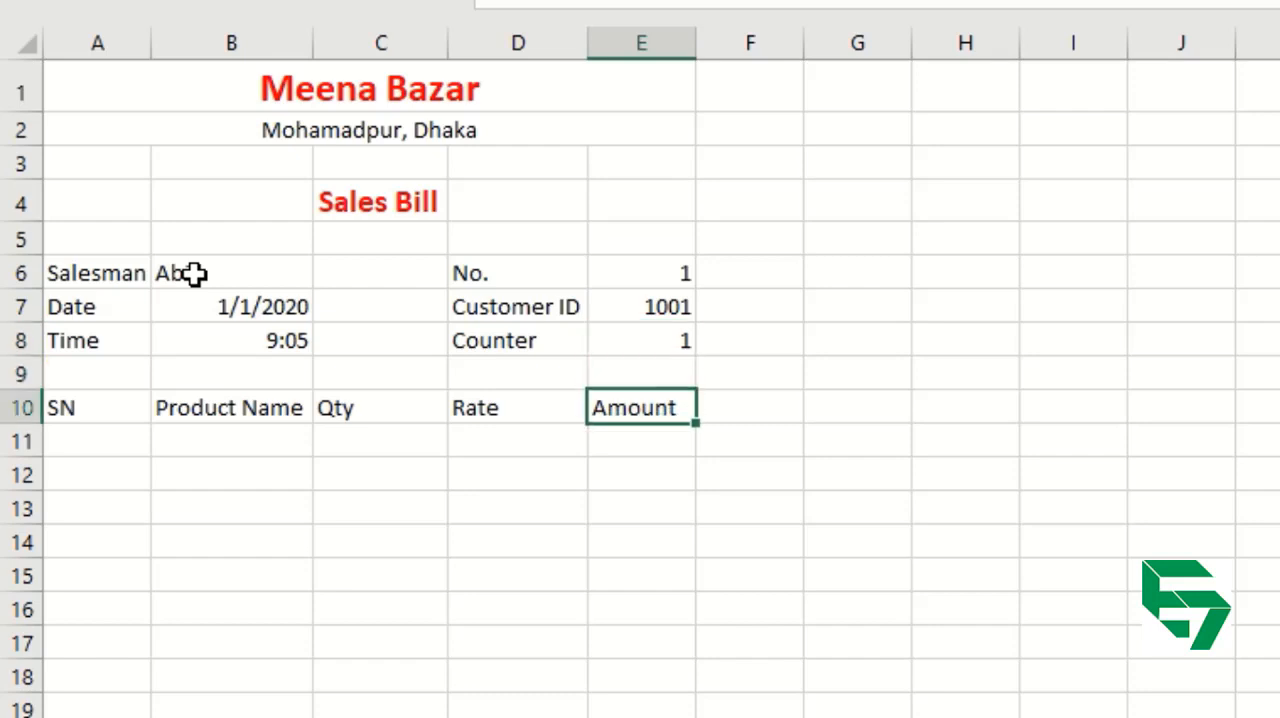
{"action": "key", "text": "Left"}
{"action": "key", "text": "Left"}
{"action": "key", "text": "Left"}
{"action": "key", "text": "Left"}
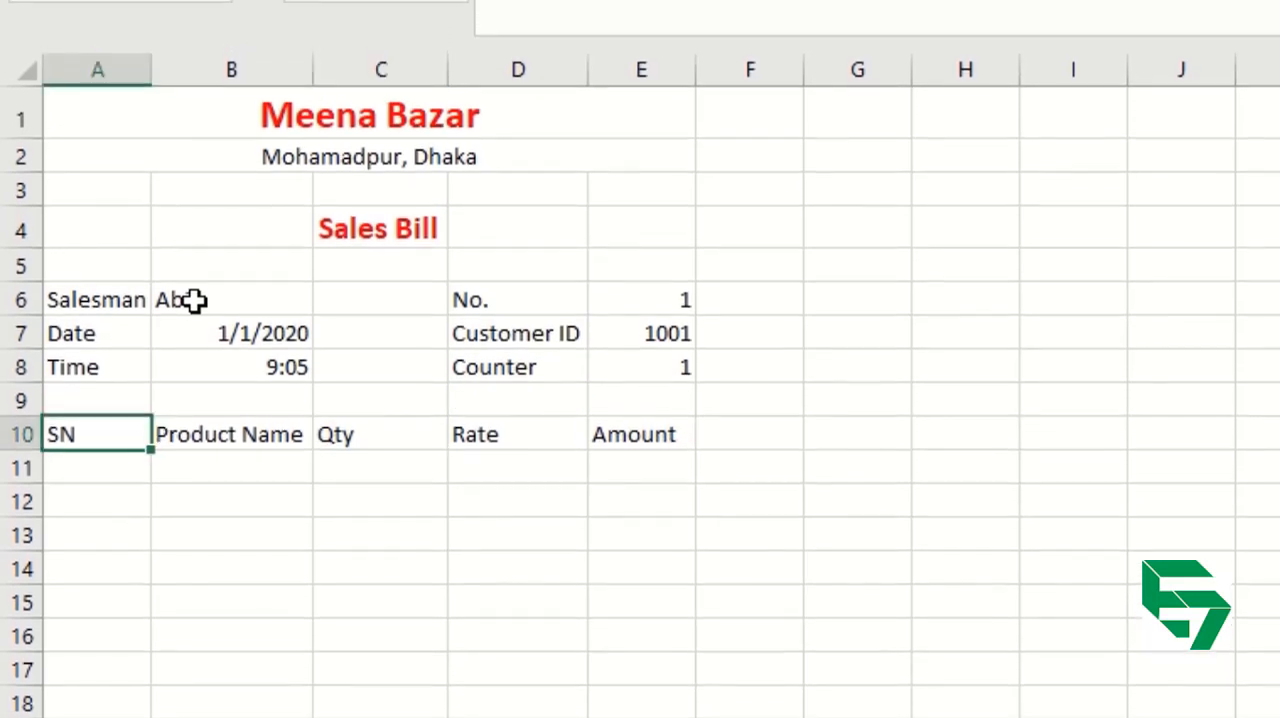
{"action": "key", "text": "shift+Right"}
{"action": "key", "text": "shift+Right"}
{"action": "key", "text": "shift+Right"}
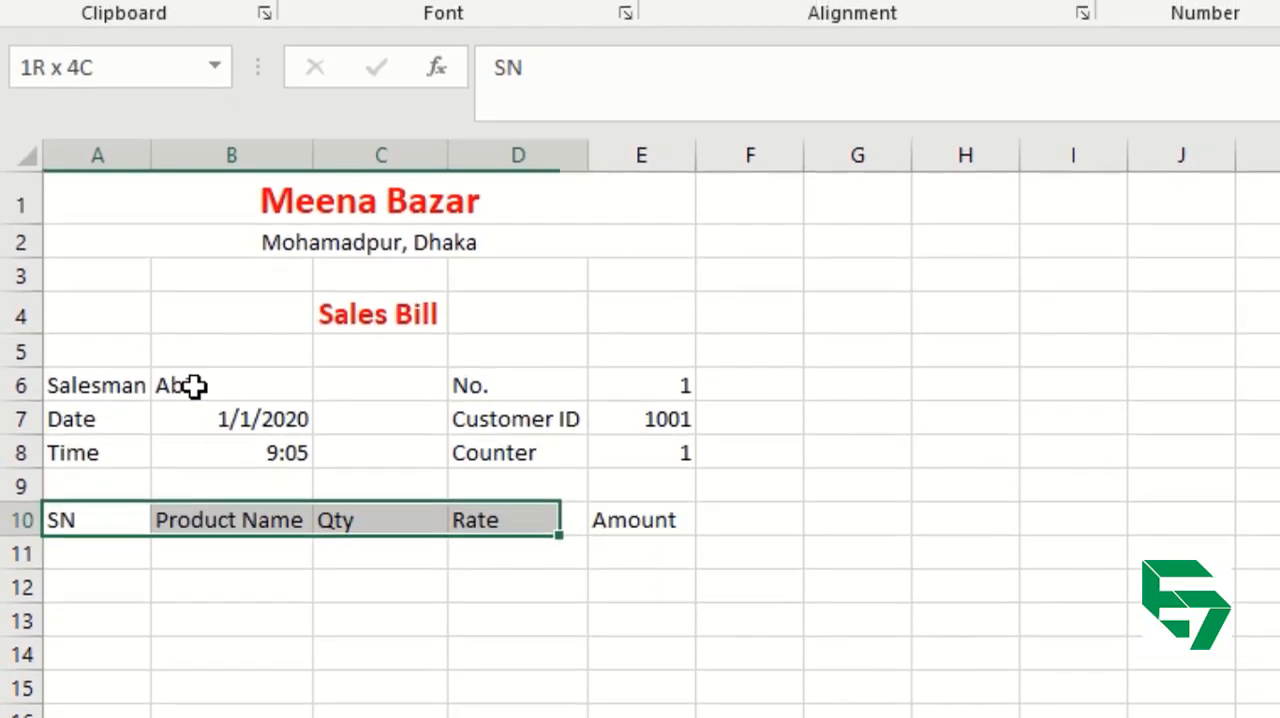
{"action": "key", "text": "shift+Right"}
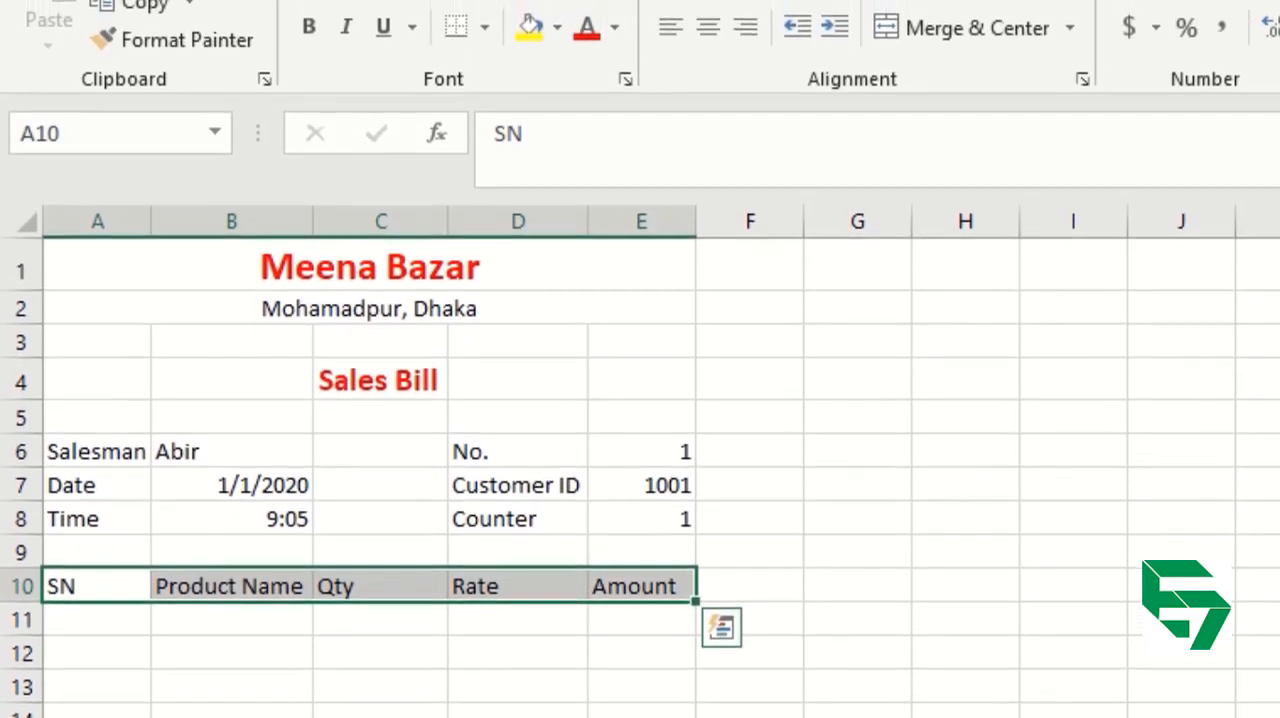
{"action": "left_click", "coordinate": [308, 28]}
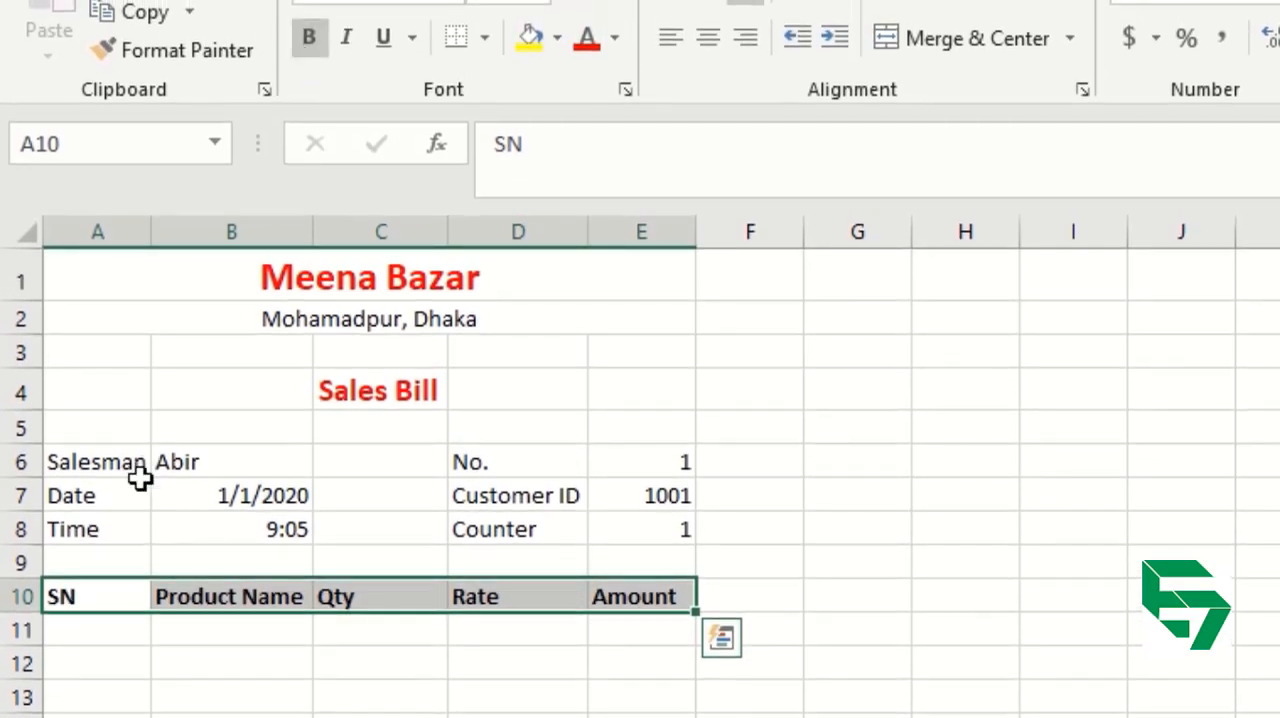
Enter the first item in row 11 with SN 1, product name Rice, Qty 20 and Rate 50.
{"action": "left_click", "coordinate": [115, 629]}
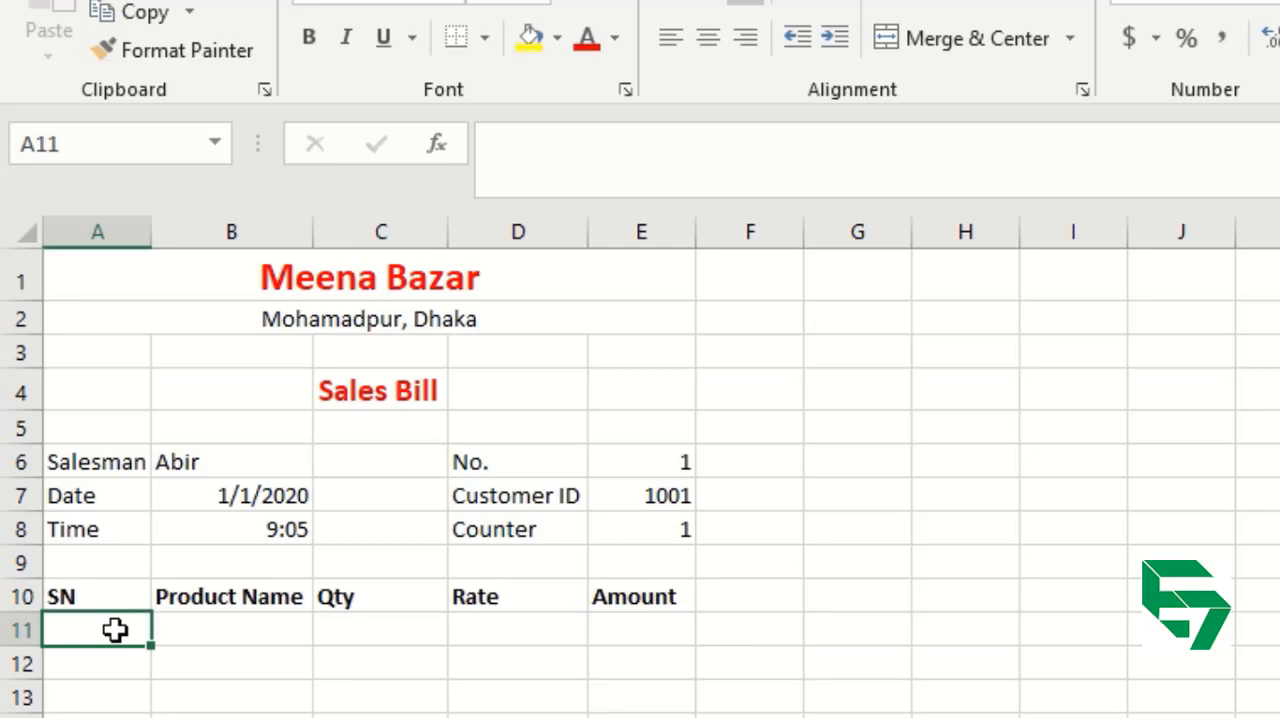
{"action": "type", "text": "1"}
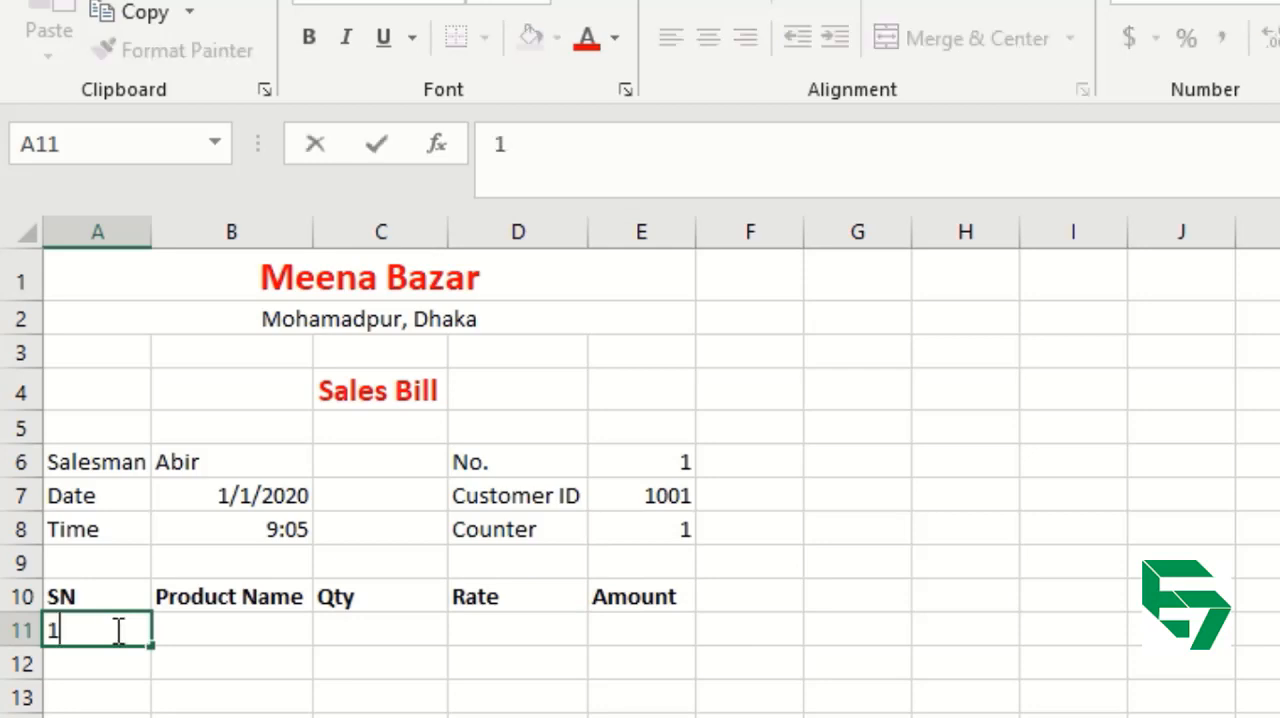
{"action": "key", "text": "Tab"}
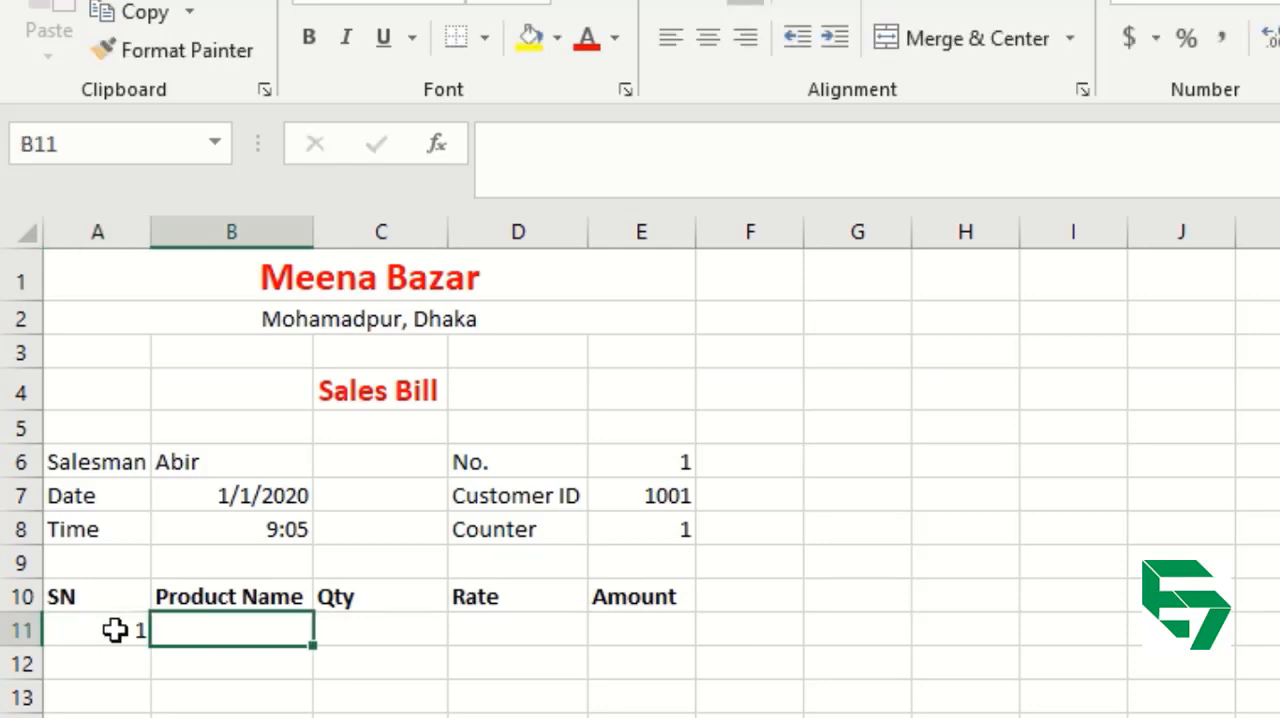
{"action": "type", "text": "Rice"}
{"action": "key", "text": "Tab"}
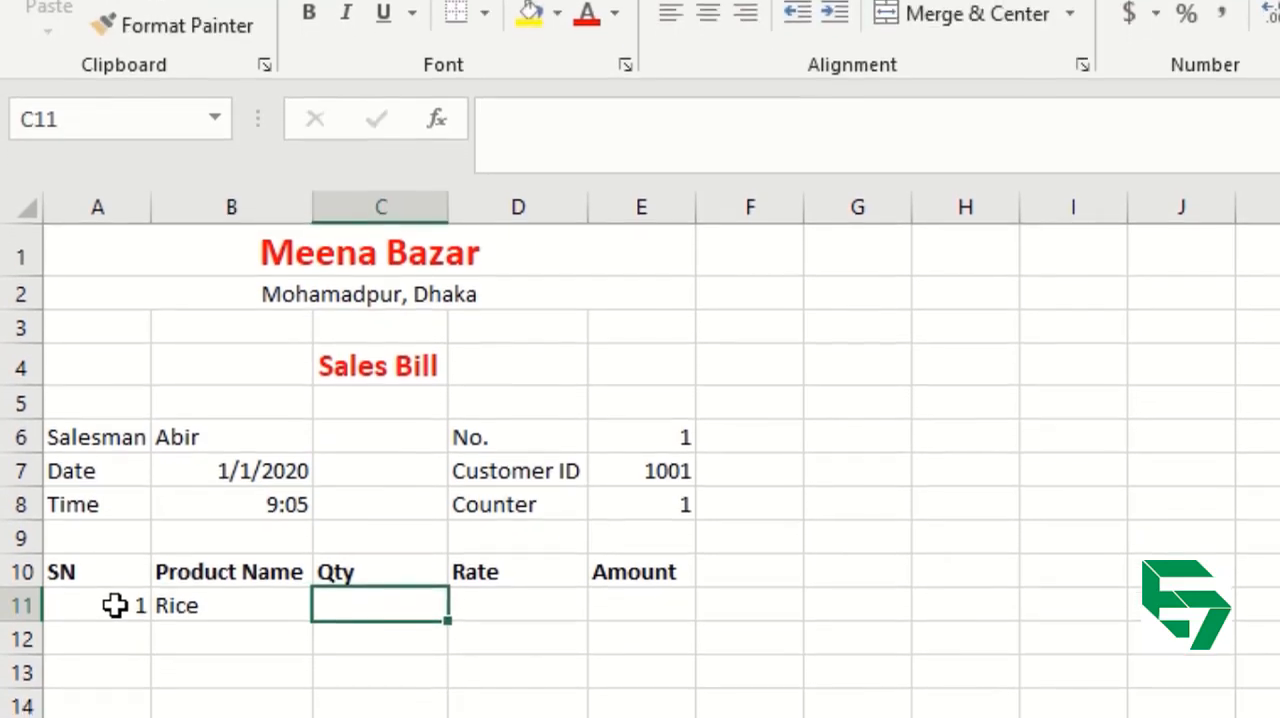
{"action": "type", "text": "20"}
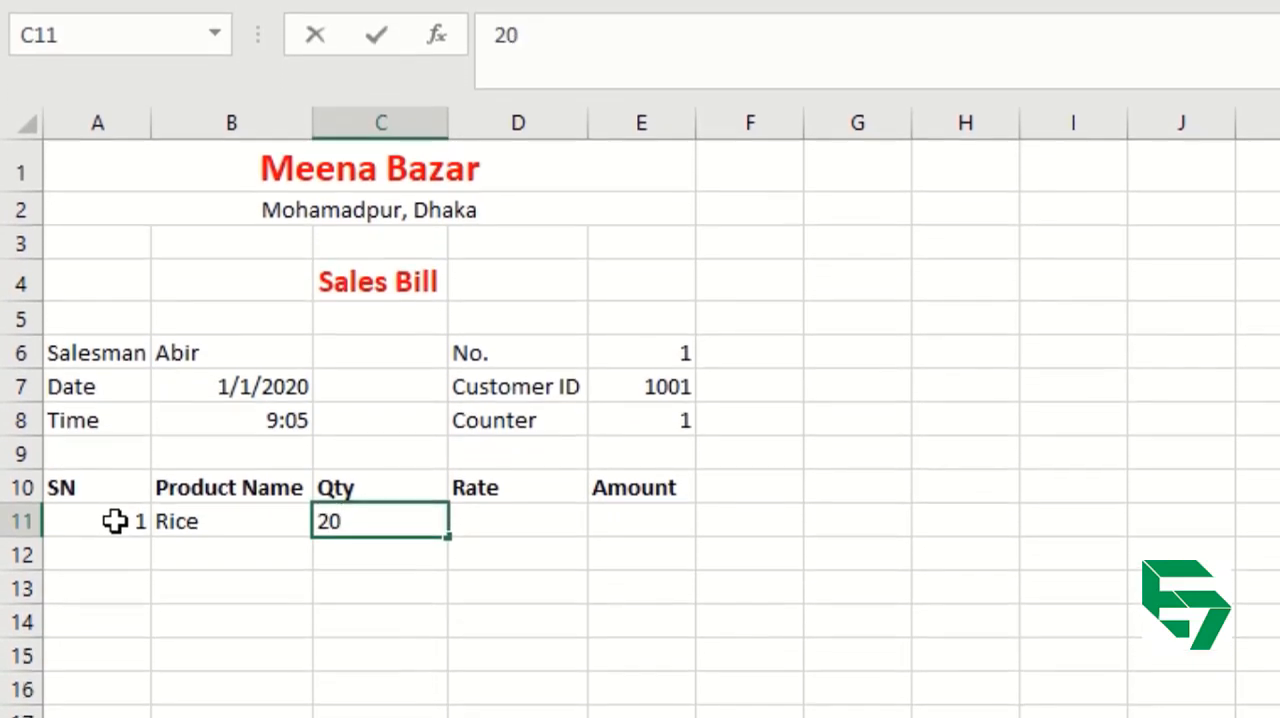
{"action": "key", "text": "Tab"}
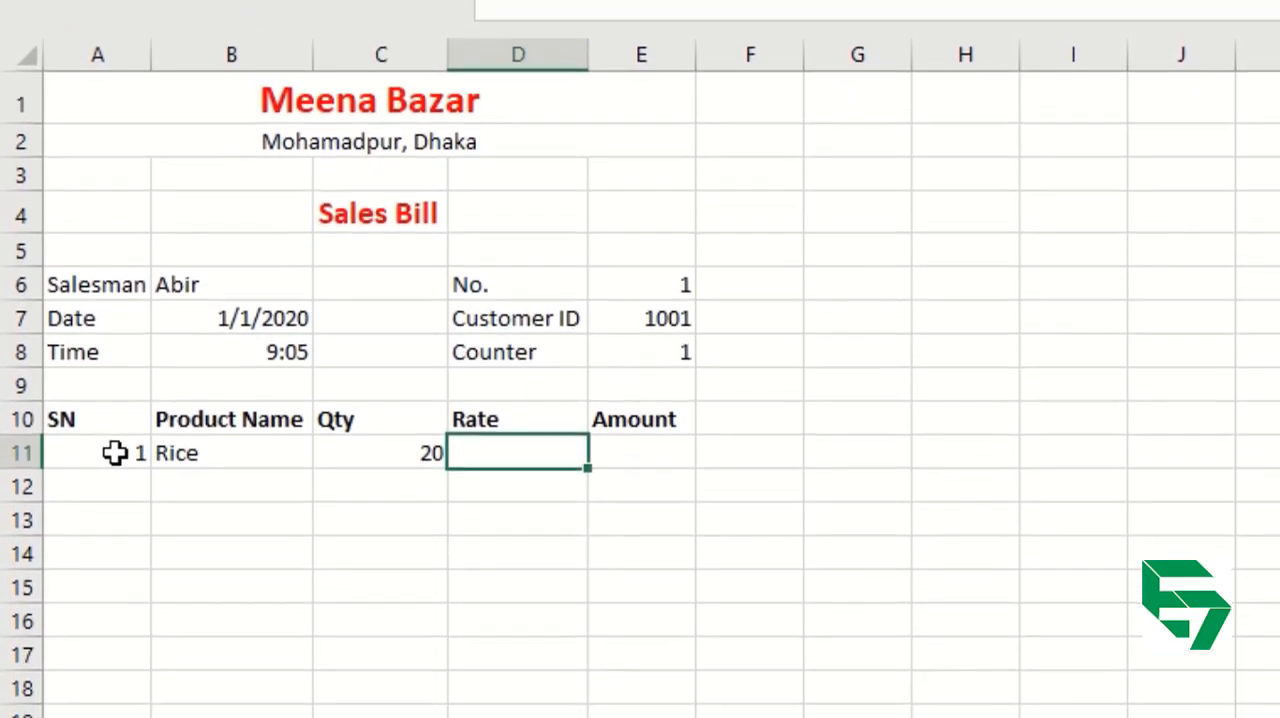
{"action": "type", "text": "50"}
{"action": "key", "text": "Return"}
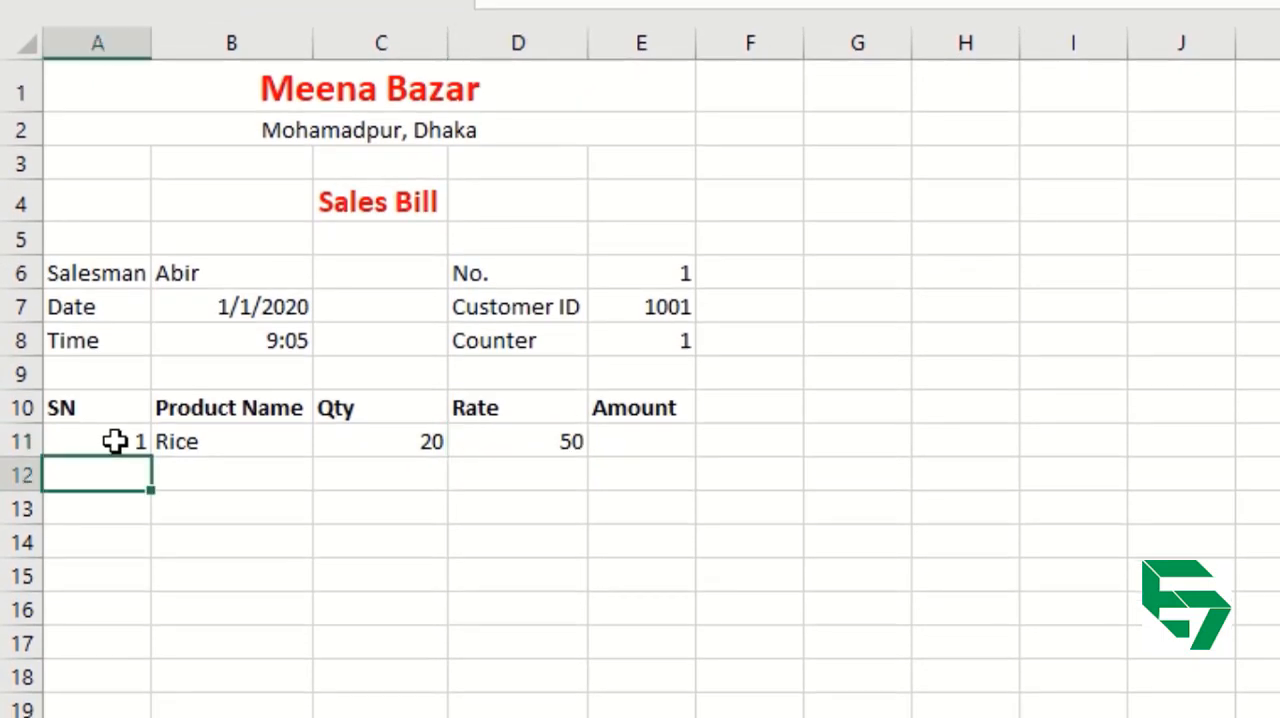
Enter the second item in row 12 with SN 2, product name Dal, Qty 10 and Rate 110.
{"action": "type", "text": "2"}
{"action": "key", "text": "Tab"}
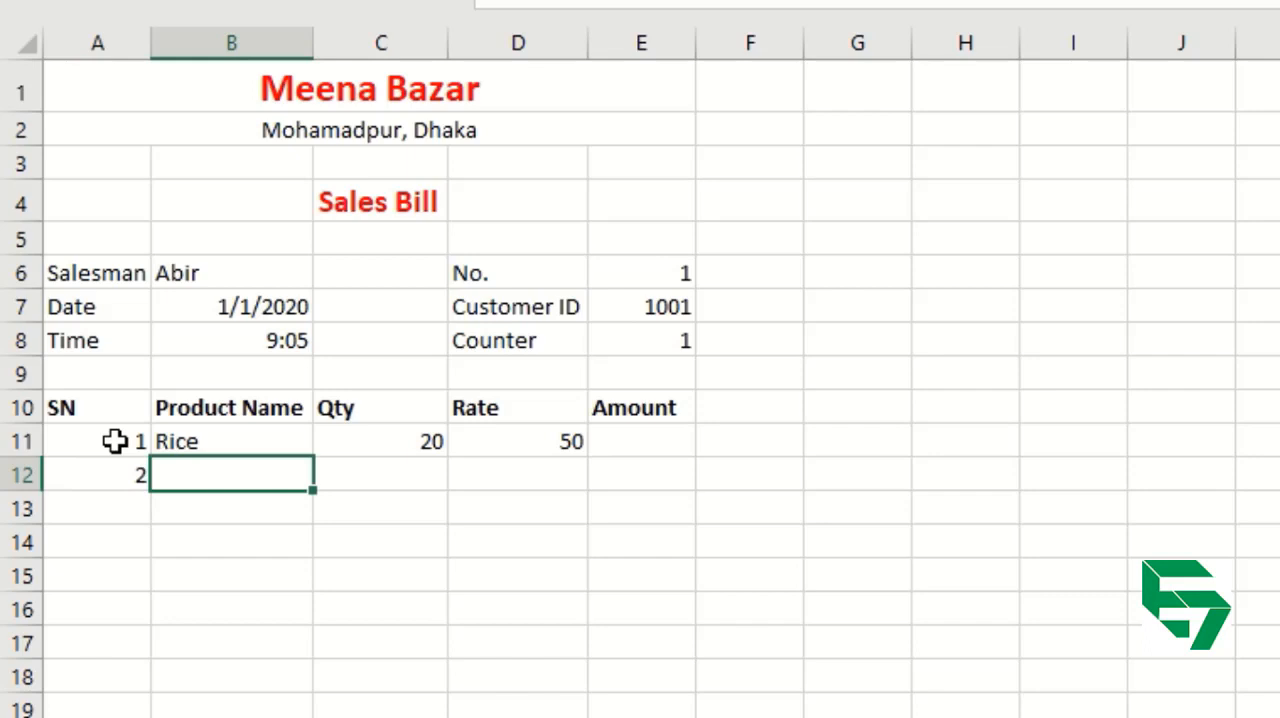
{"action": "type", "text": "Dal"}
{"action": "key", "text": "Tab"}
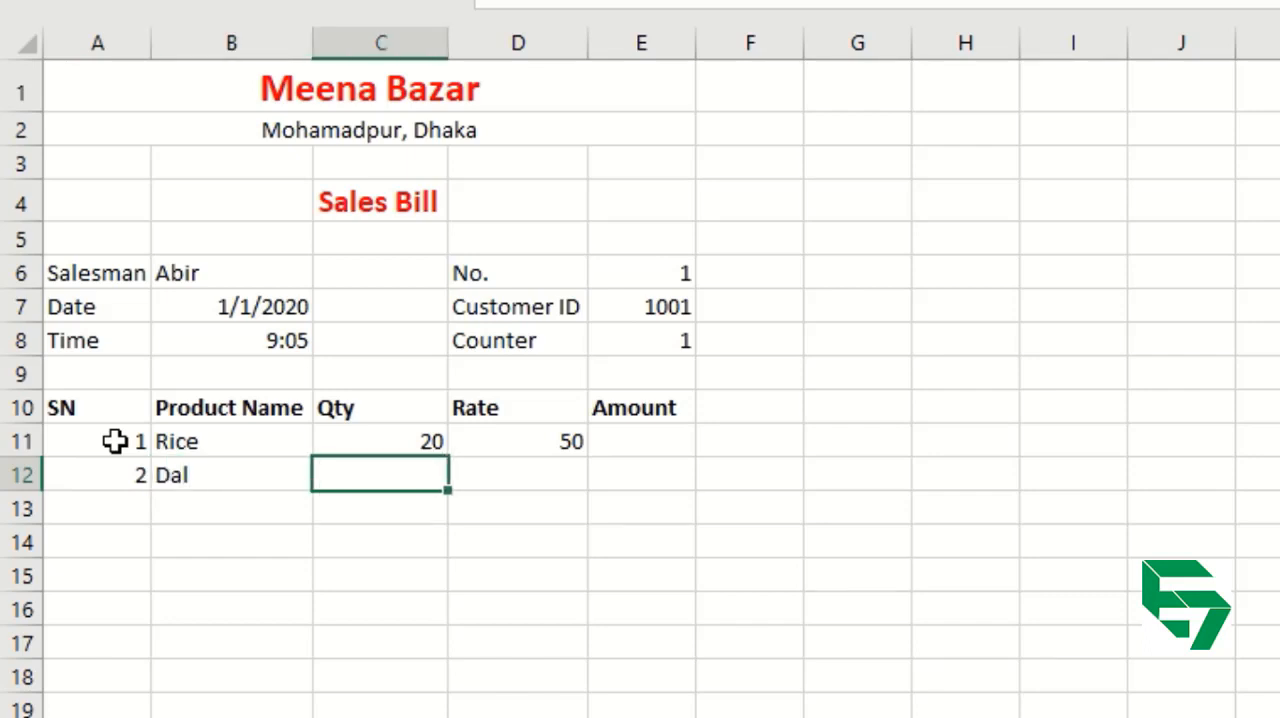
{"action": "type", "text": "10"}
{"action": "key", "text": "Tab"}
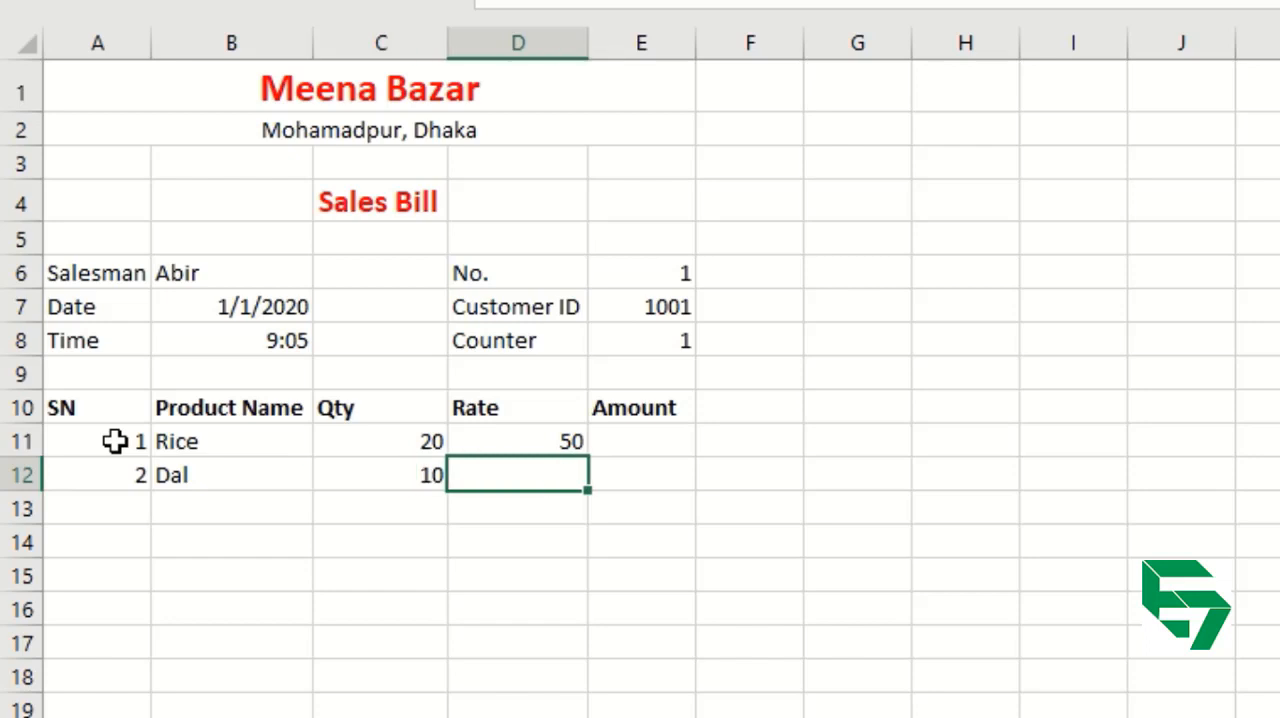
{"action": "type", "text": "110"}
{"action": "key", "text": "Return"}
Enter the third item in row 13 with SN 3, product name Ruhi Fish, Qty 5 and Rate 450.
{"action": "type", "text": "3"}
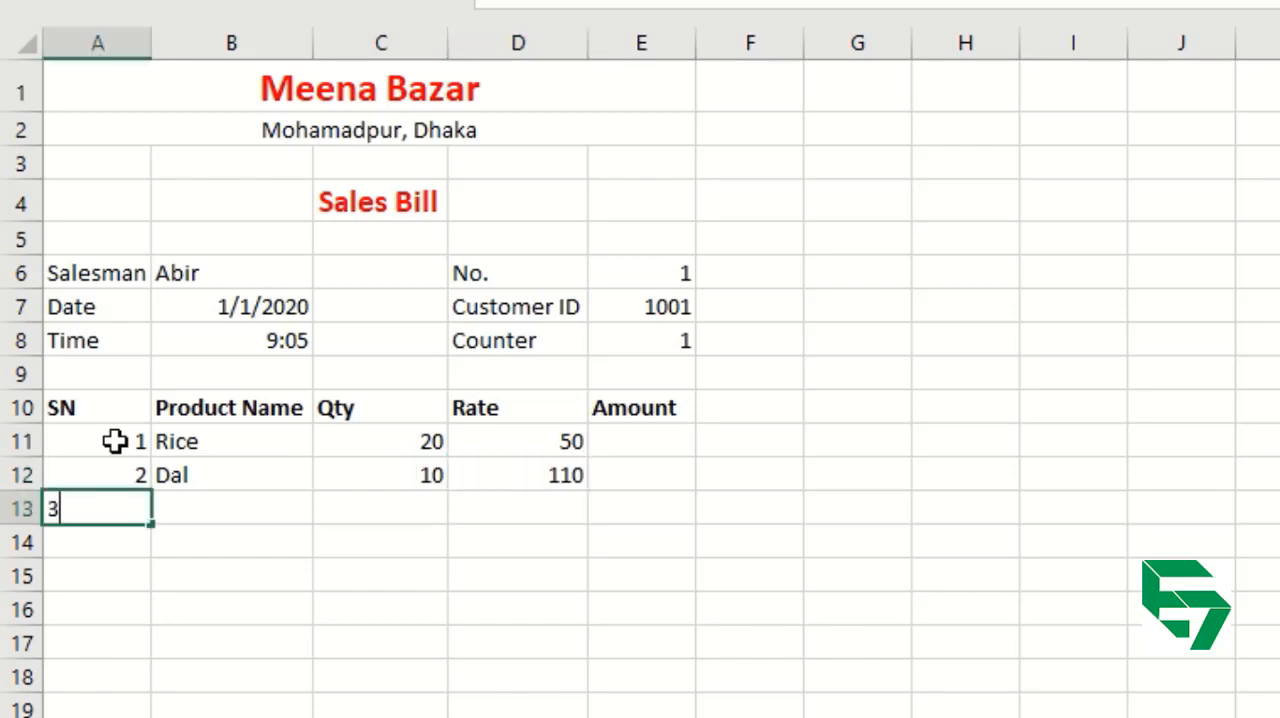
{"action": "key", "text": "Tab"}
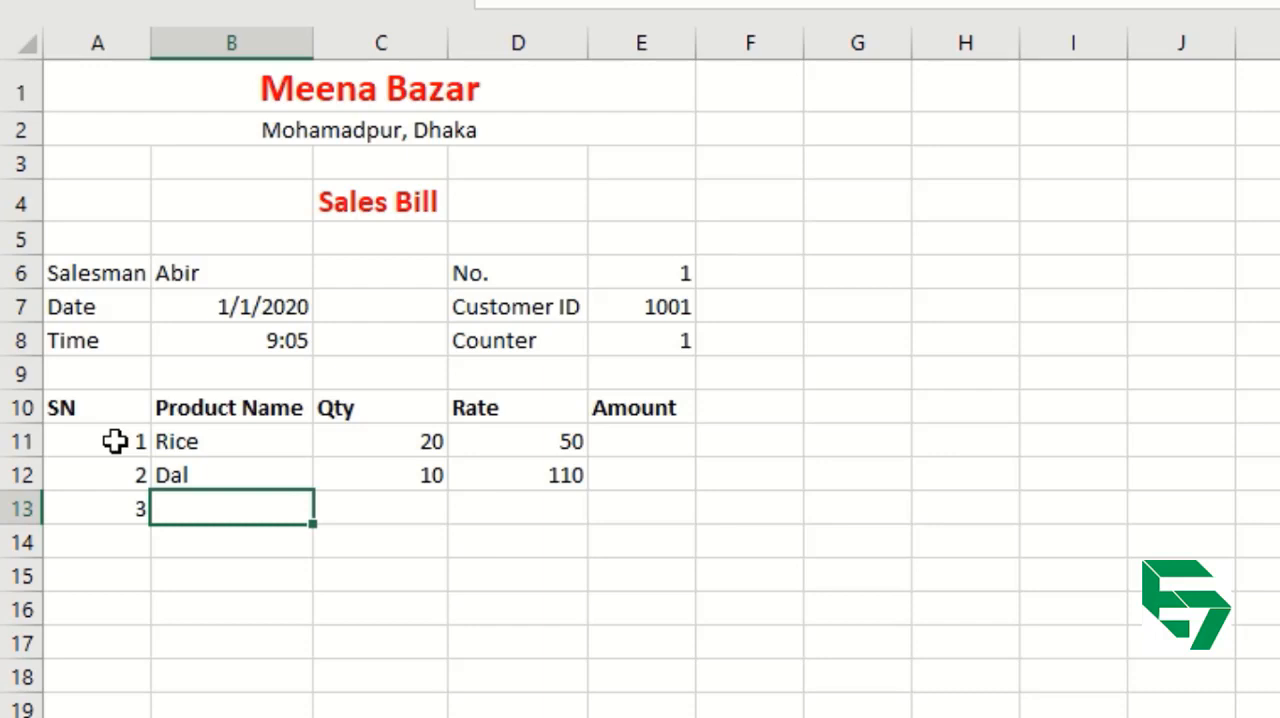
{"action": "type", "text": "Ruhi Fish"}
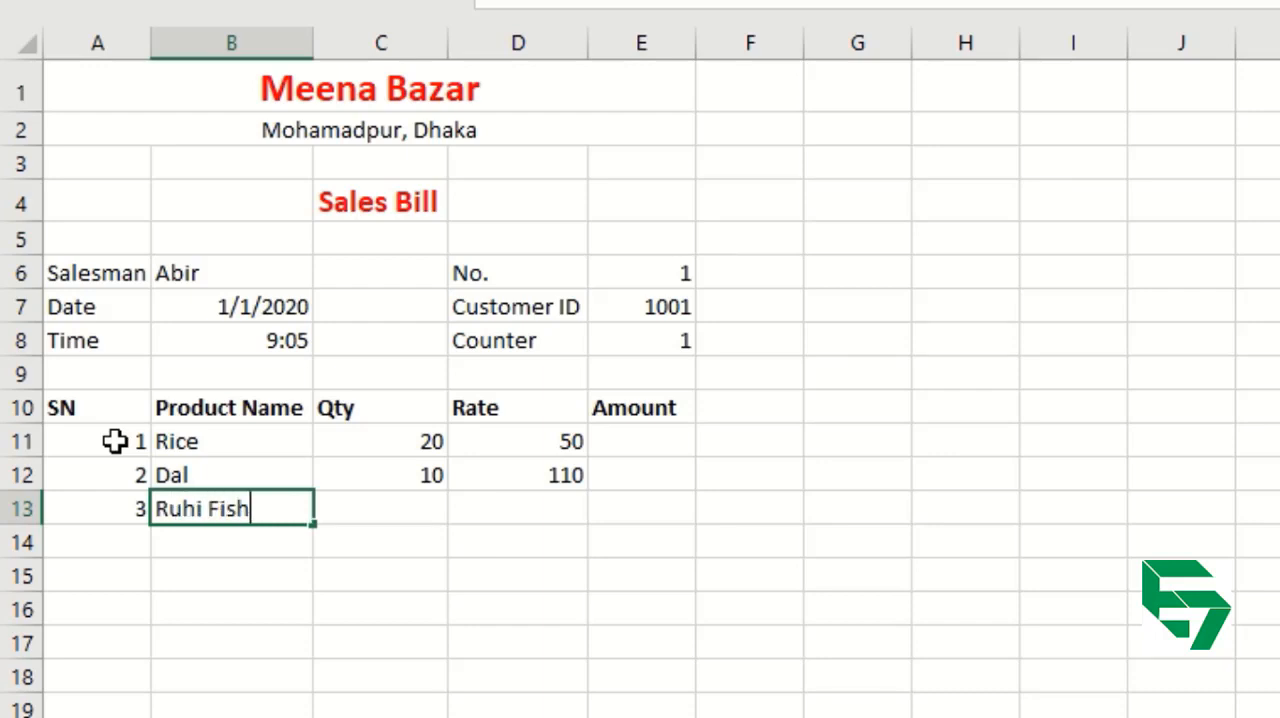
{"action": "key", "text": "Tab"}
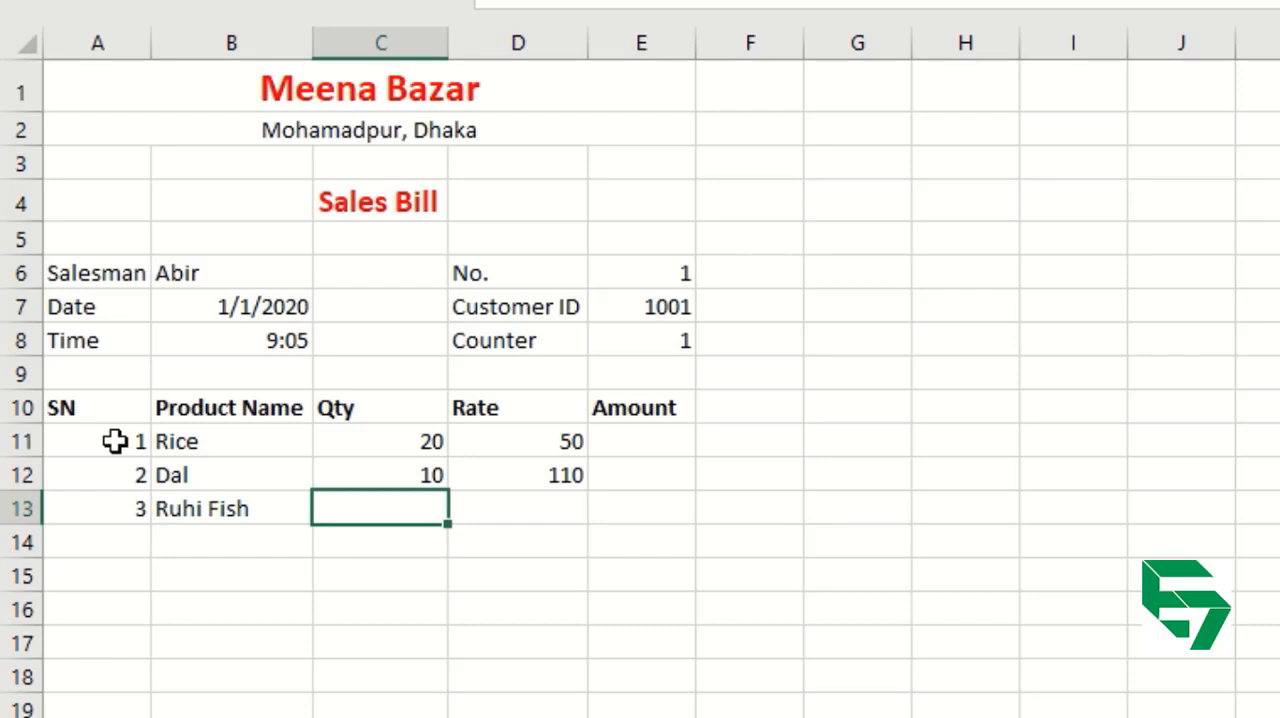
{"action": "type", "text": "5"}
{"action": "key", "text": "Tab"}
{"action": "type", "text": "4"}
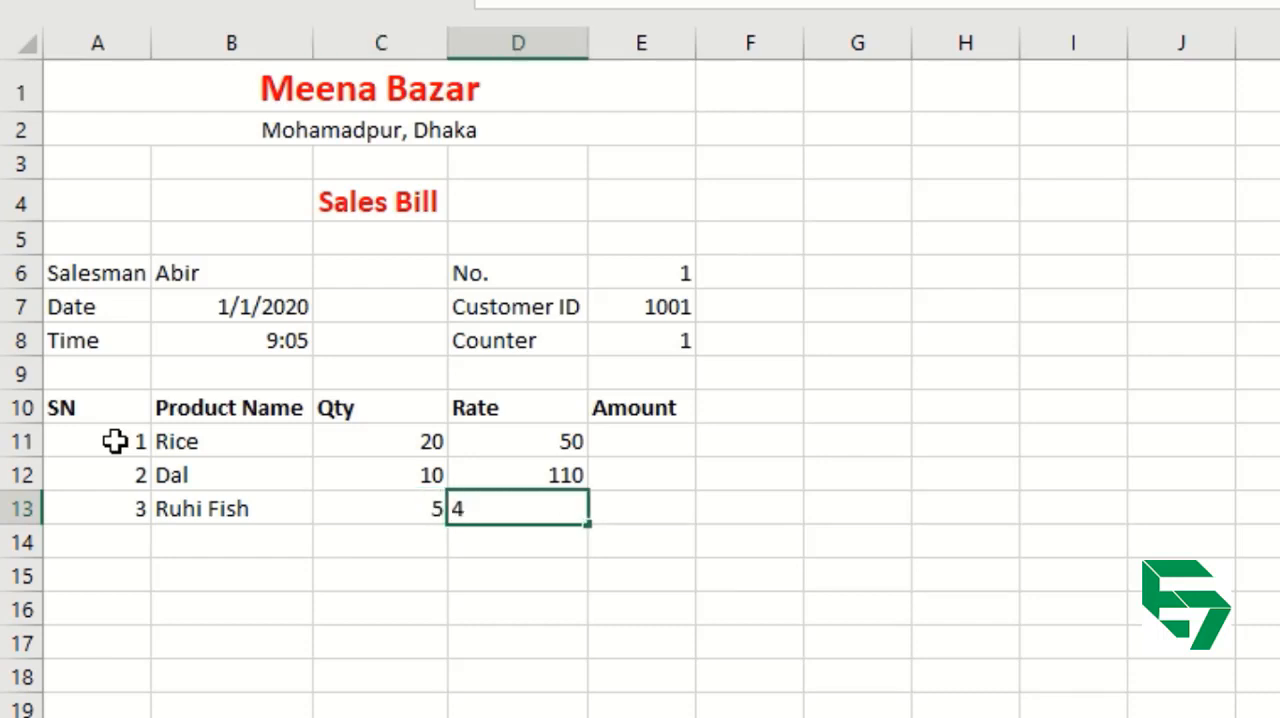
{"action": "type", "text": "50"}
{"action": "key", "text": "Tab"}
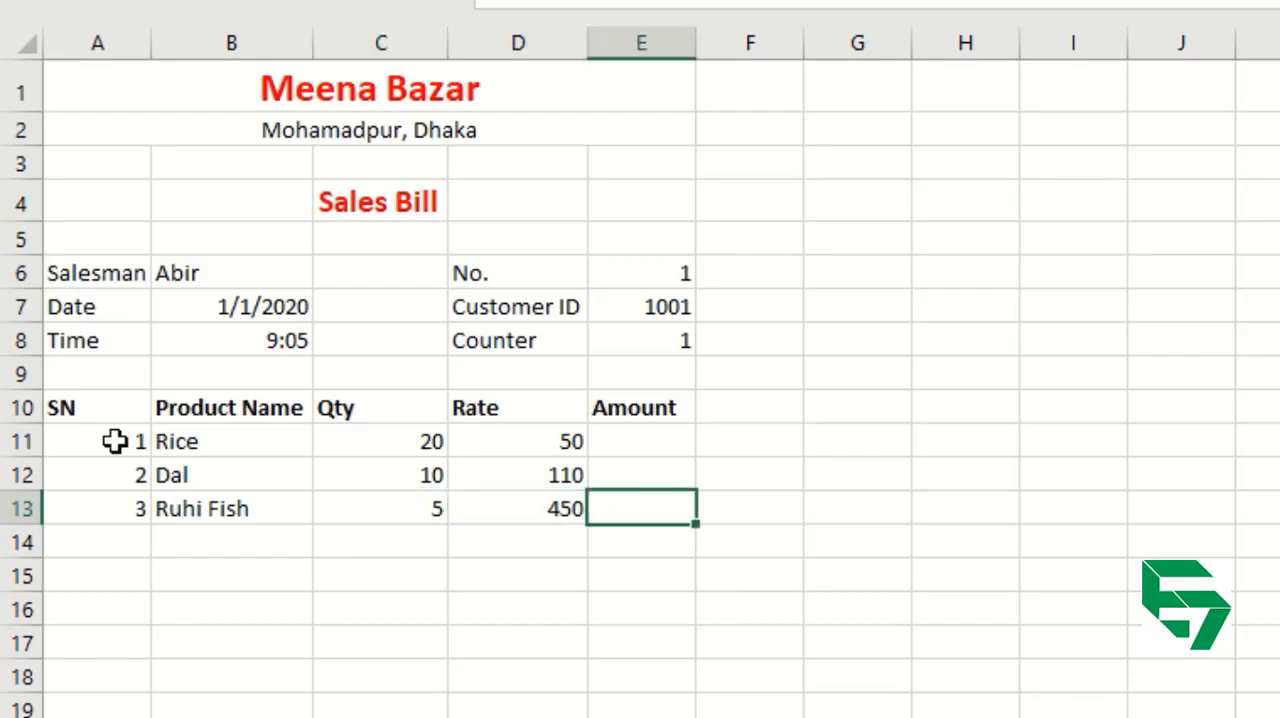
{"action": "left_click", "coordinate": [381, 443]}
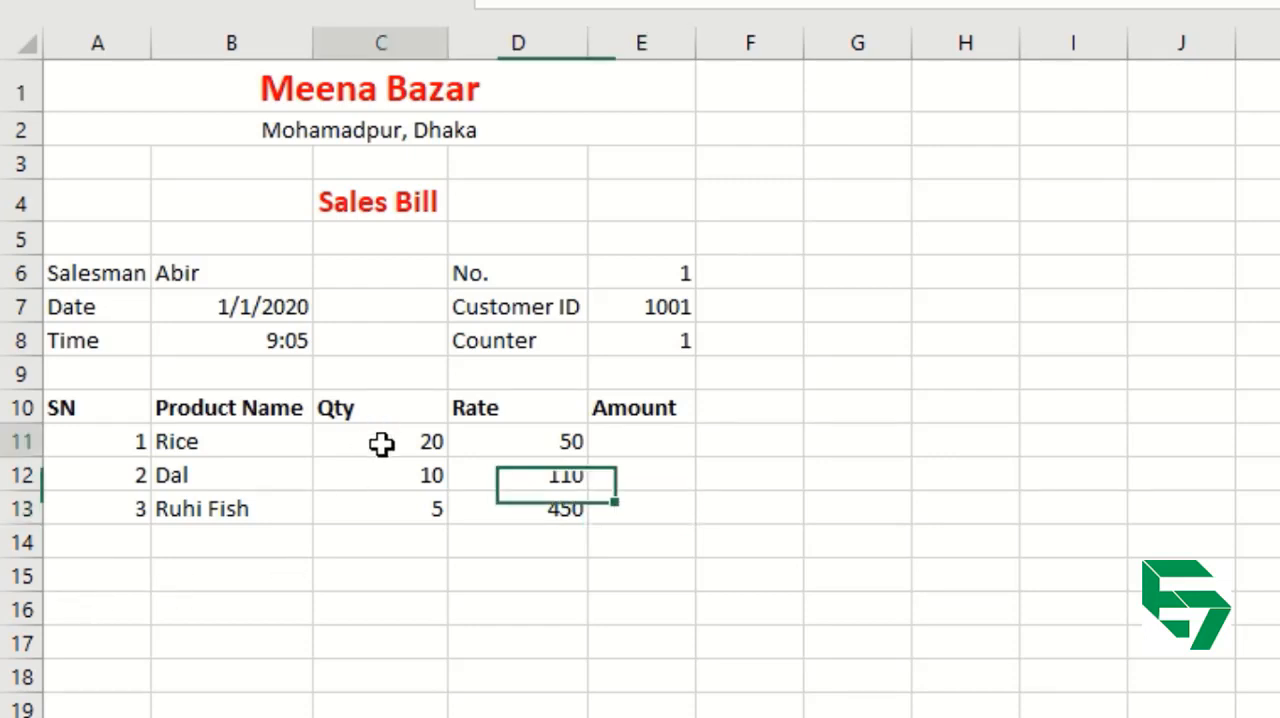
{"action": "left_click_drag", "start_coordinate": [381, 443], "coordinate": [497, 524]}
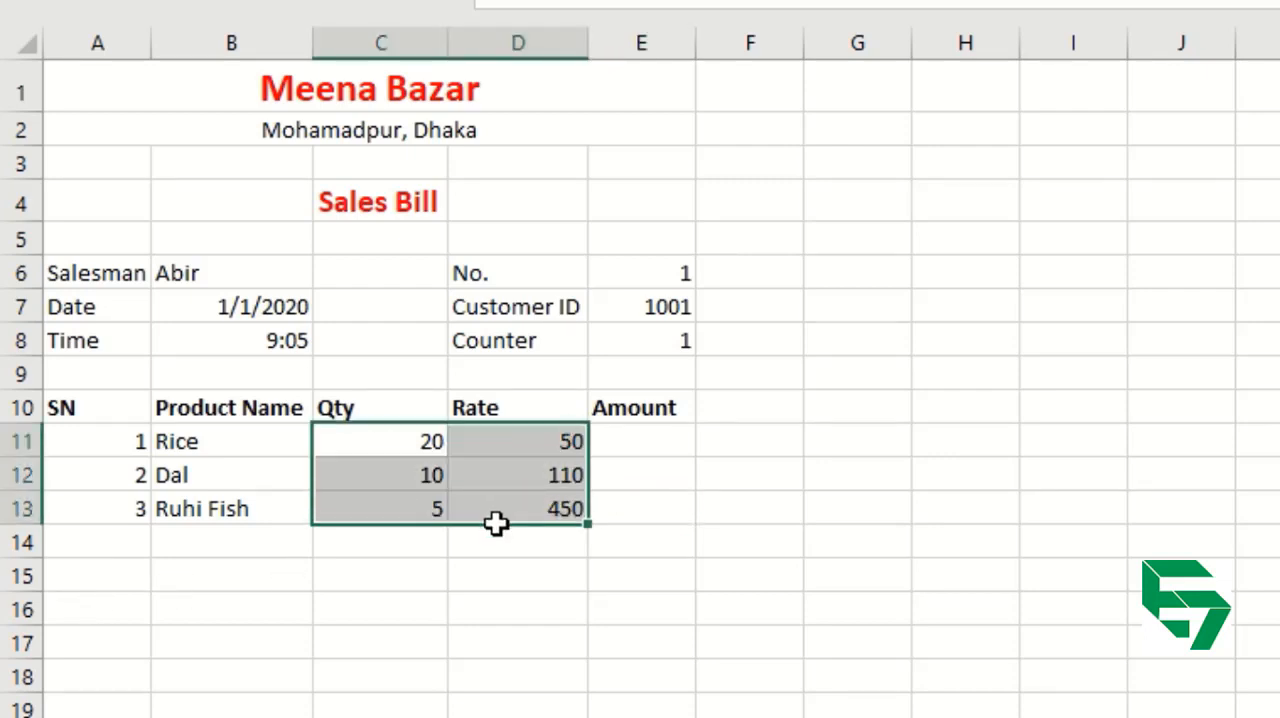
{"action": "left_click", "coordinate": [621, 443]}
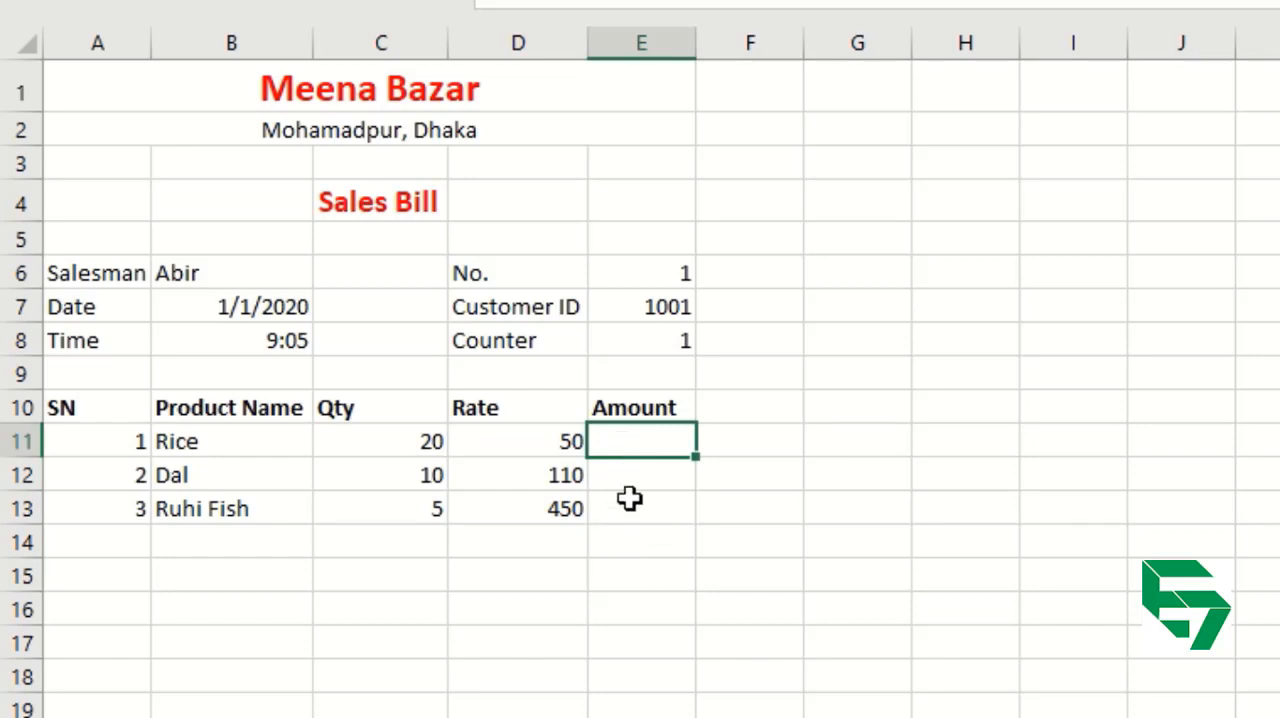
{"action": "left_click", "coordinate": [403, 443]}
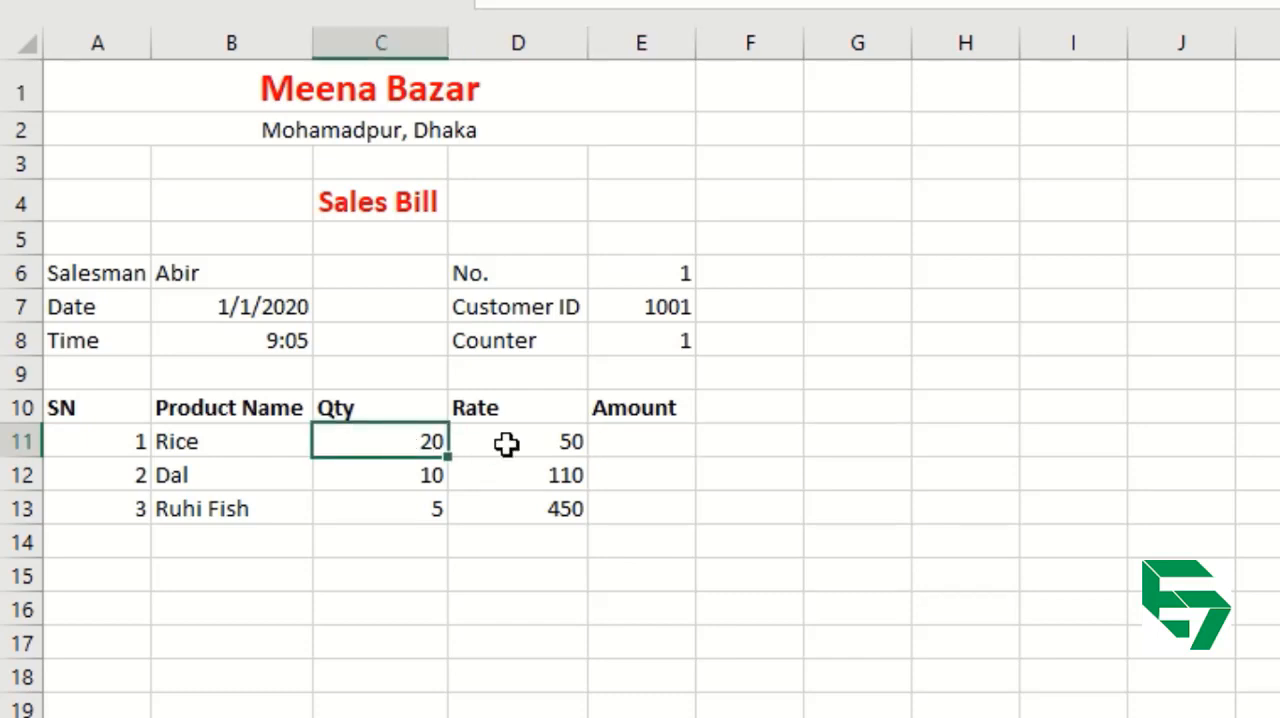
{"action": "left_click", "coordinate": [531, 443]}
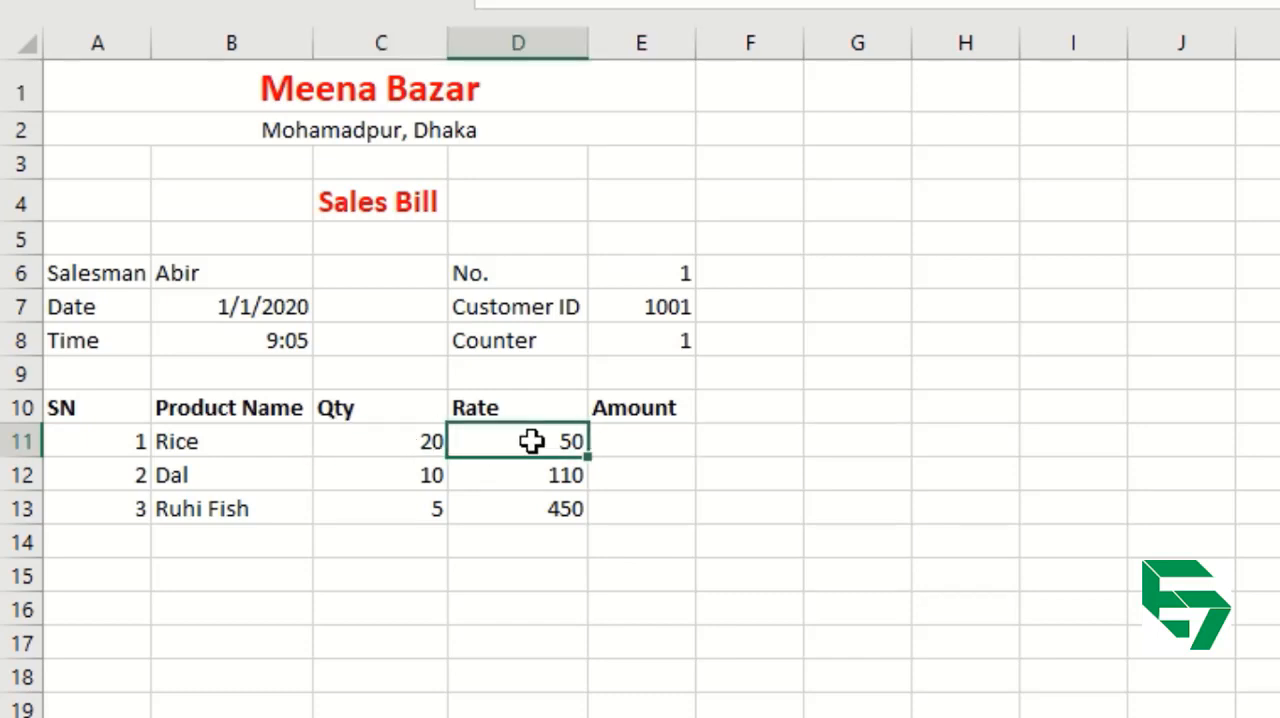
Calculate the Rice amount in E11 with the formula =C11*D11, using references to its Qty and Rate cells.
{"action": "left_click", "coordinate": [664, 443]}
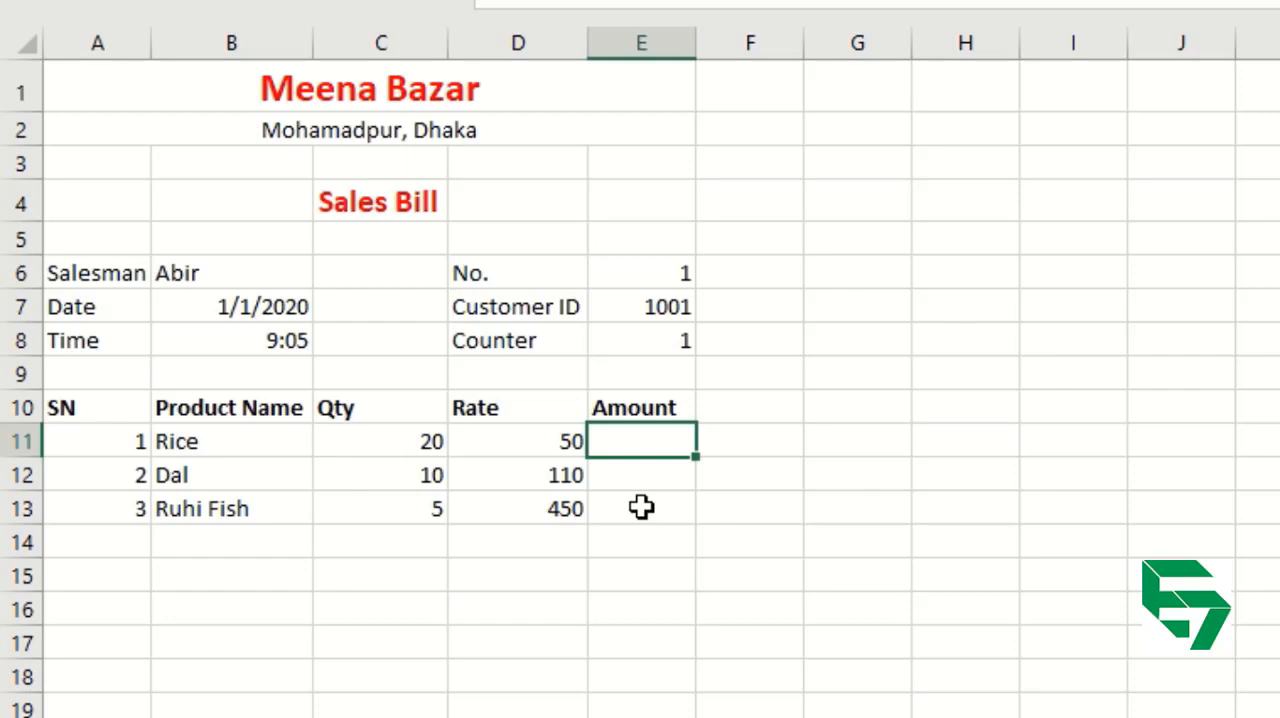
{"action": "type", "text": "="}
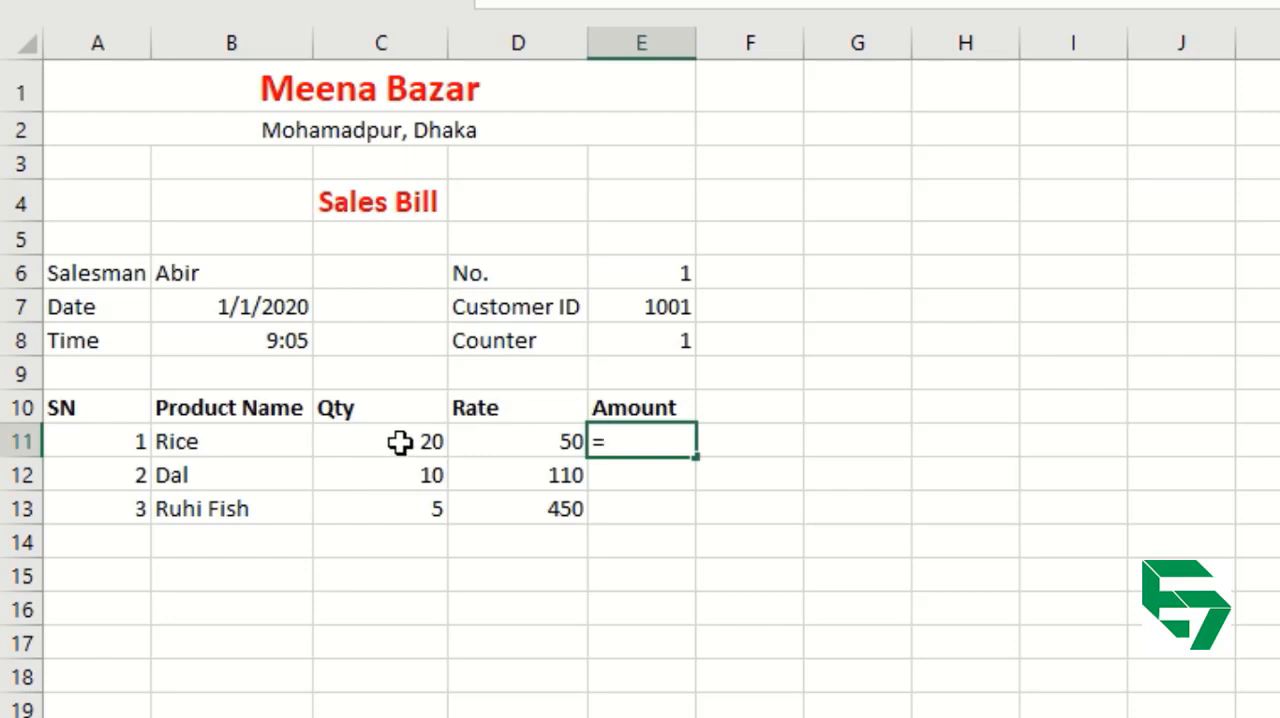
{"action": "type", "text": "20"}
{"action": "key", "text": "BackSpace"}
{"action": "key", "text": "BackSpace"}
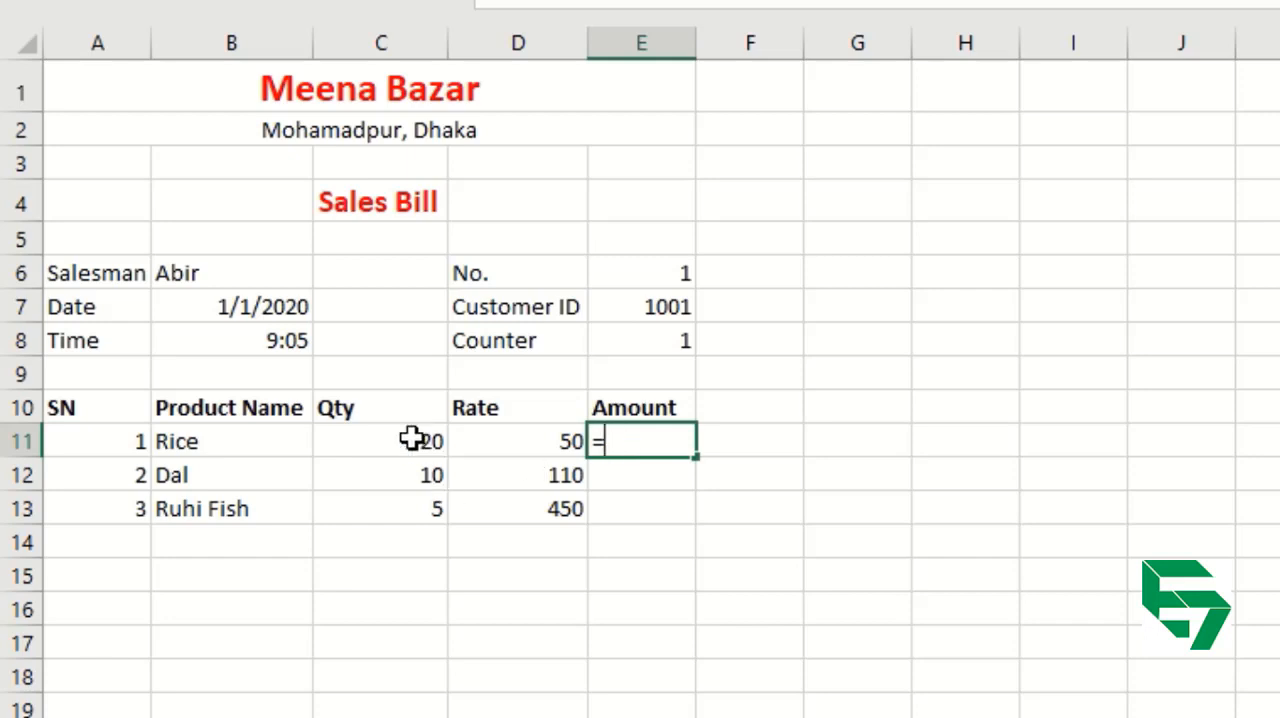
{"action": "left_click", "coordinate": [401, 441]}
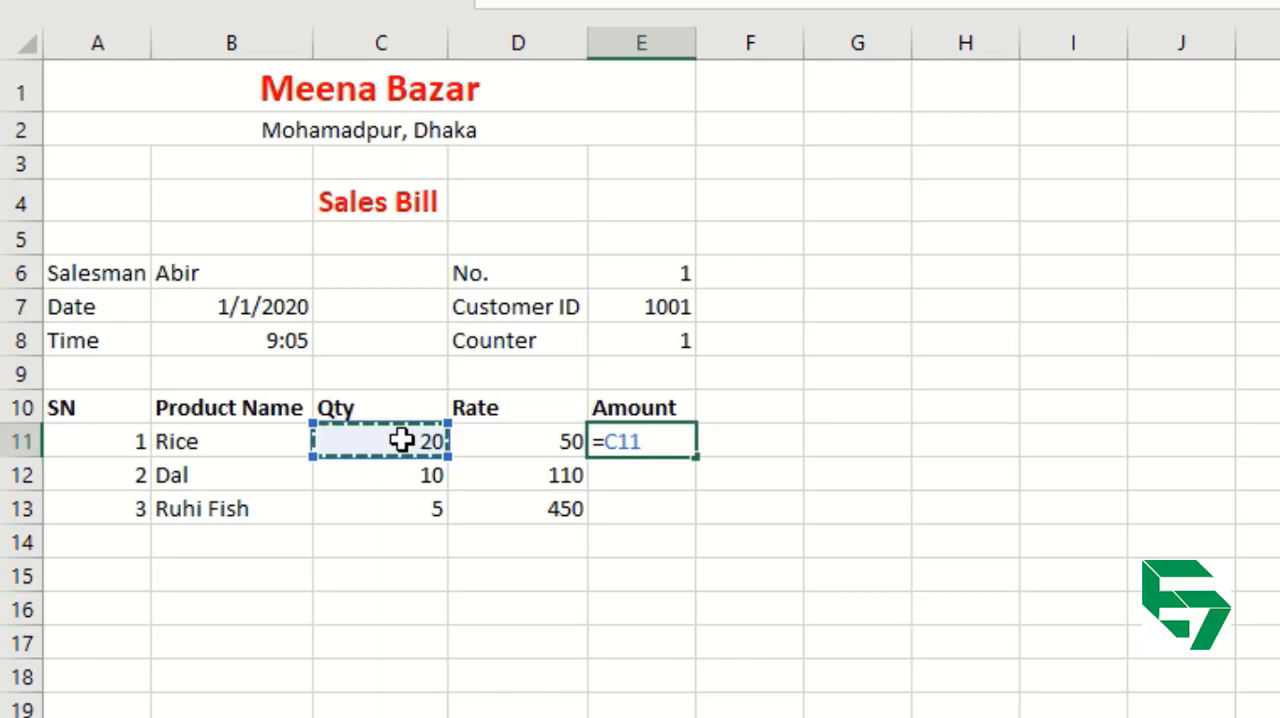
{"action": "type", "text": "x"}
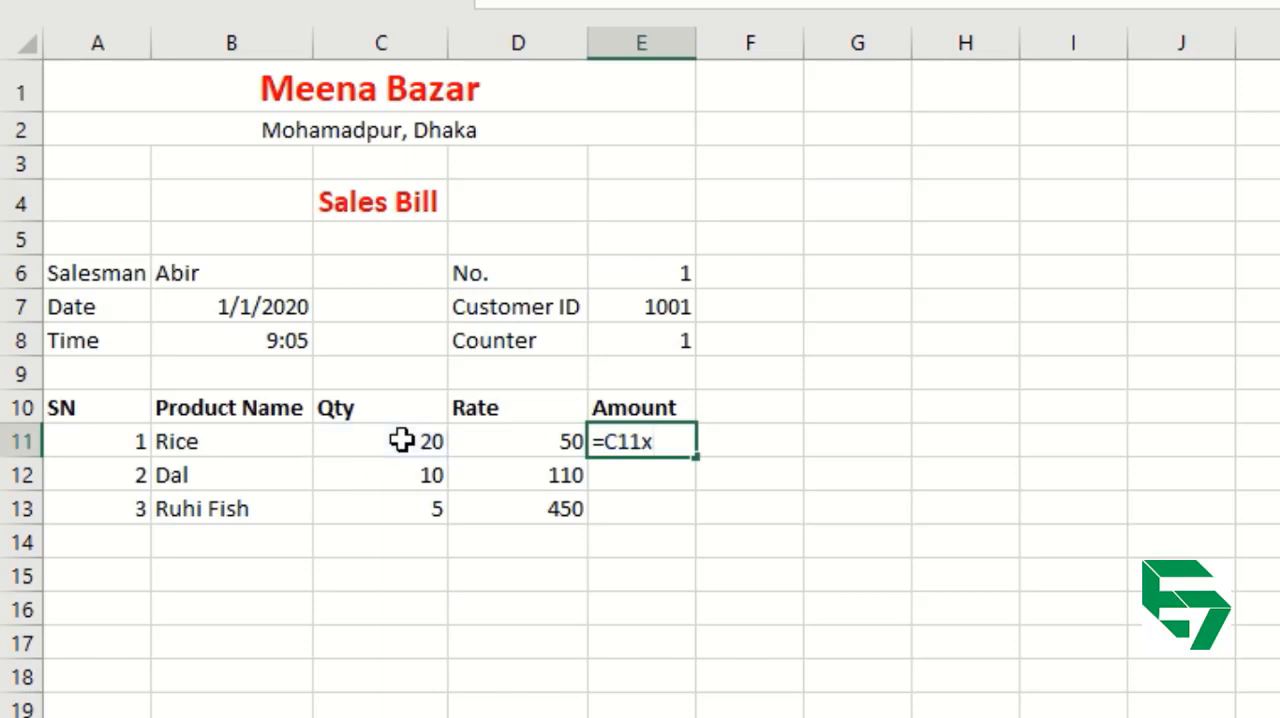
{"action": "key", "text": "BackSpace"}
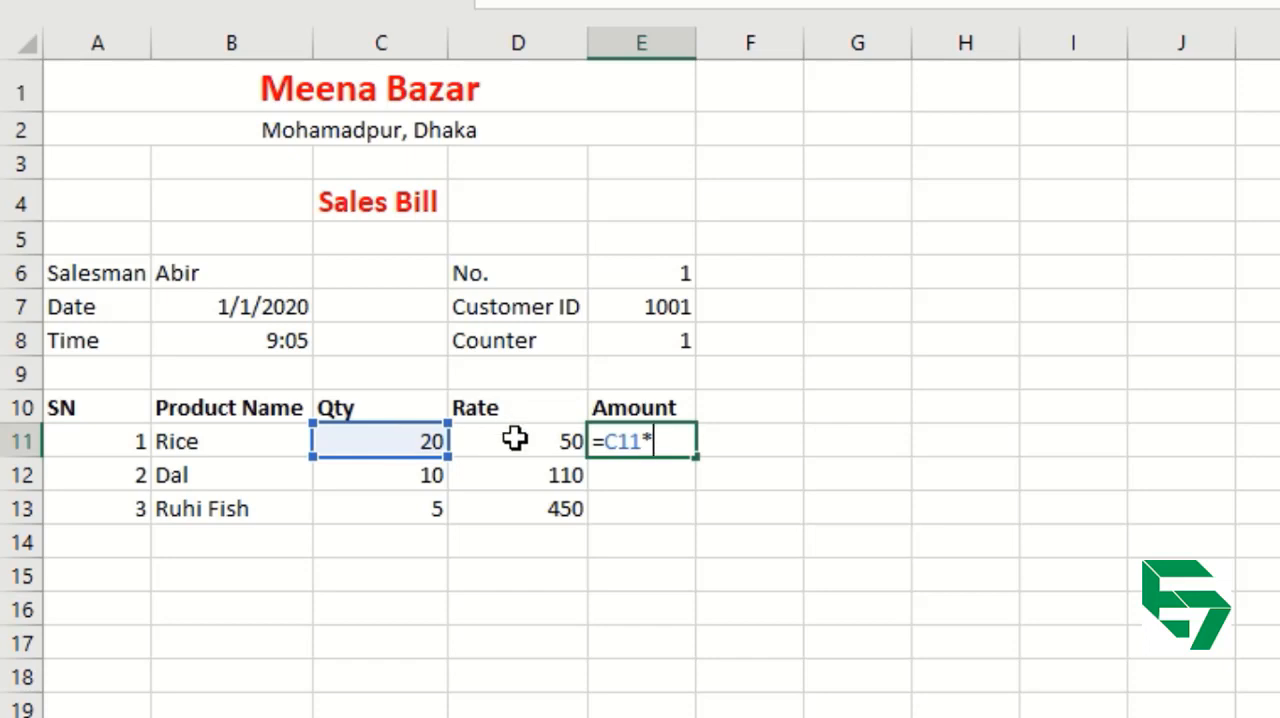
{"action": "left_click", "coordinate": [513, 443]}
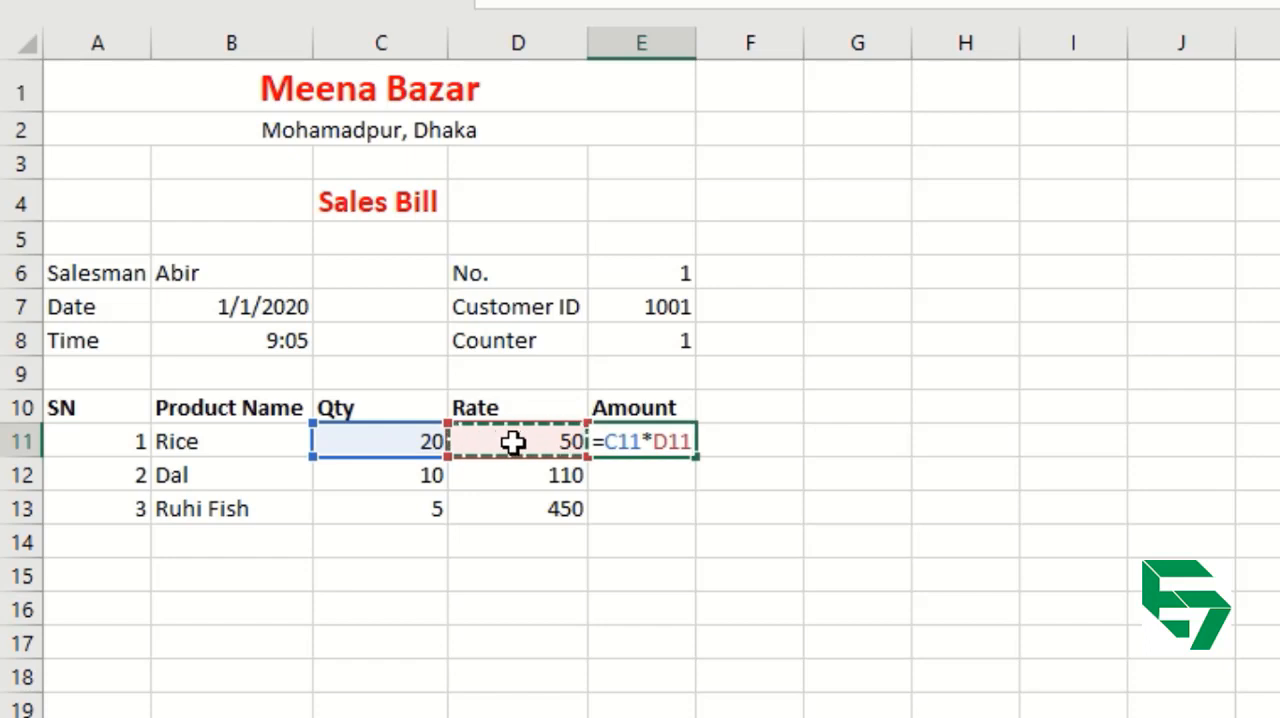
{"action": "key", "text": "Return"}
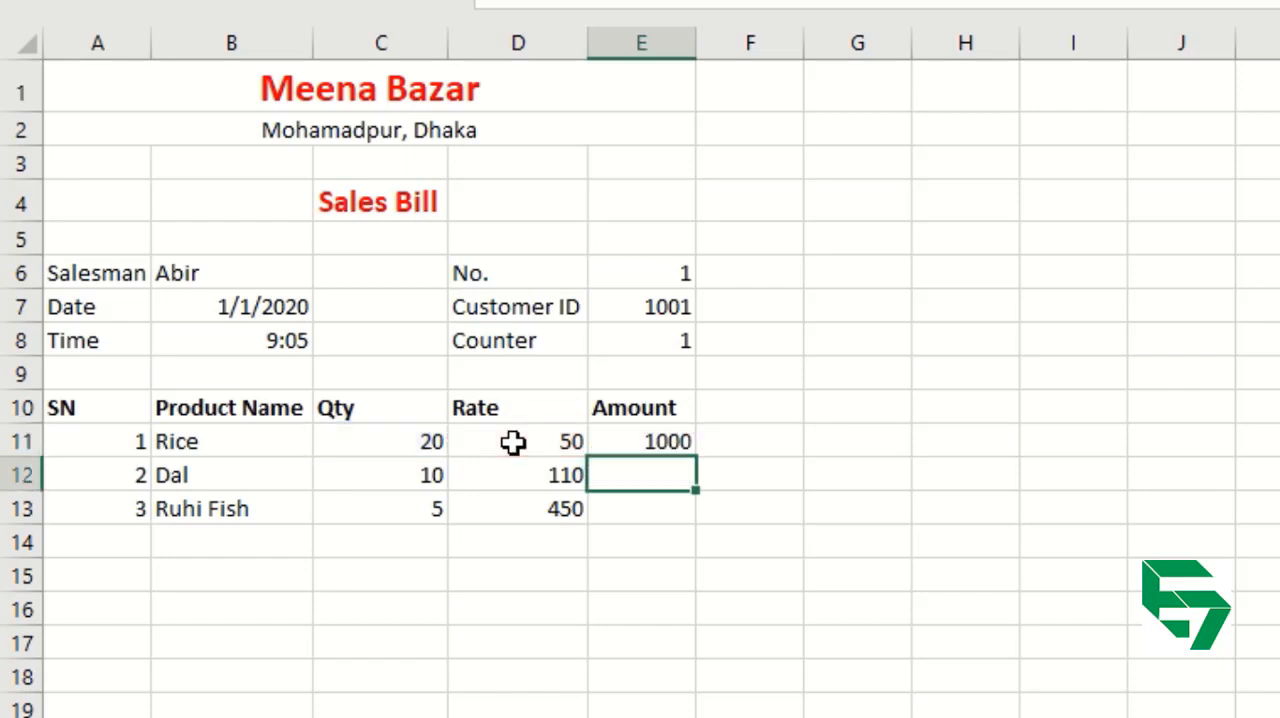
Examine the formula behind the Rice amount in E11 and the Qty values of the rows still lacking an amount.
{"action": "left_click", "coordinate": [658, 441]}
{"action": "double_click", "coordinate": [658, 441]}
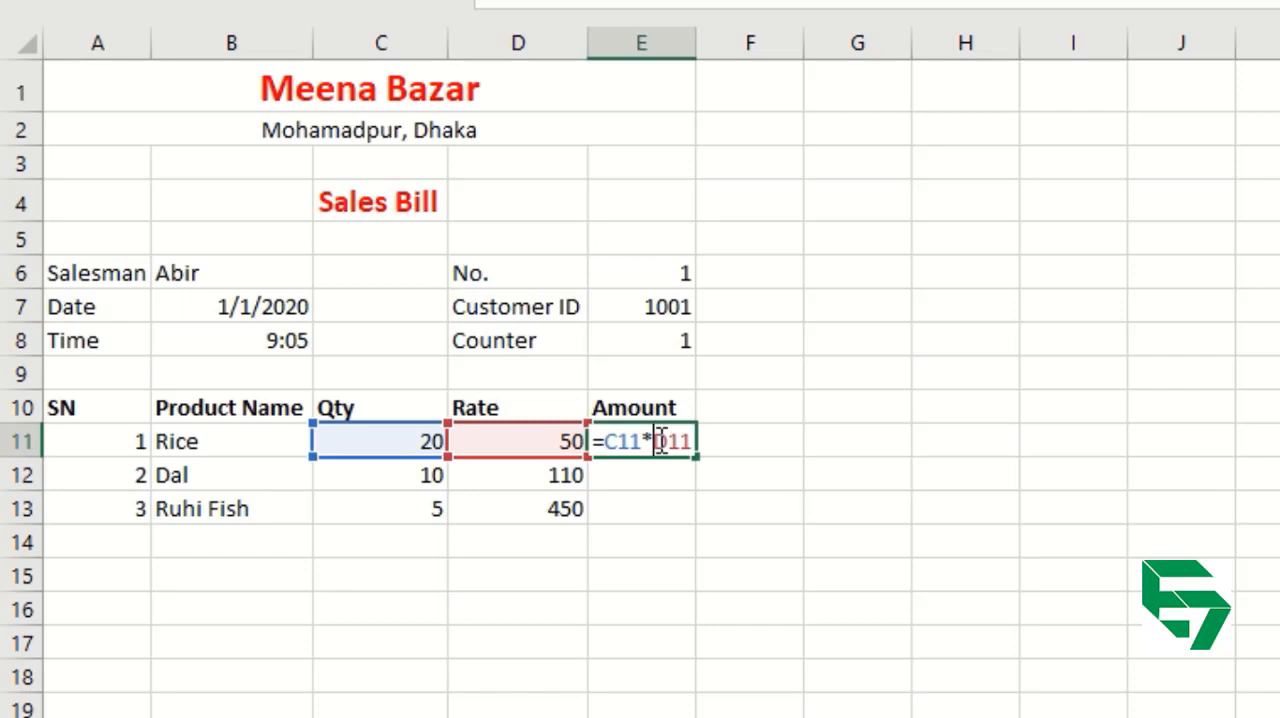
{"action": "key", "text": "Return"}
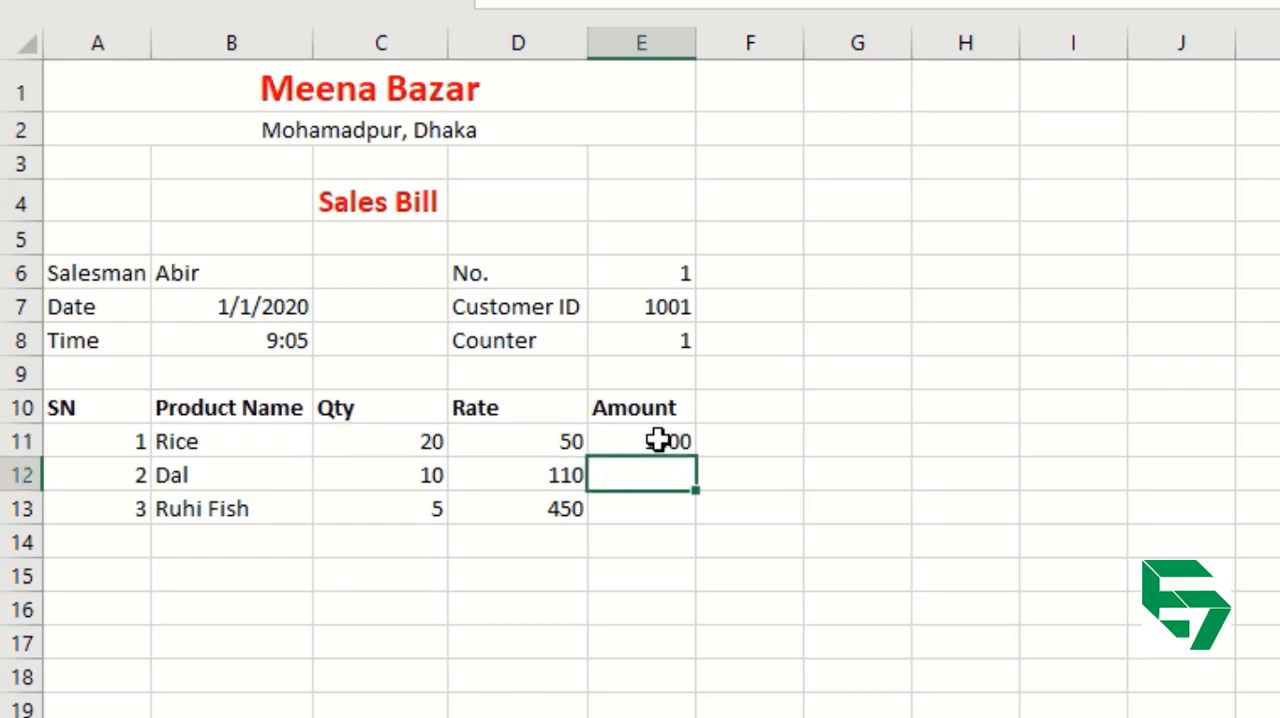
{"action": "left_click", "coordinate": [658, 441]}
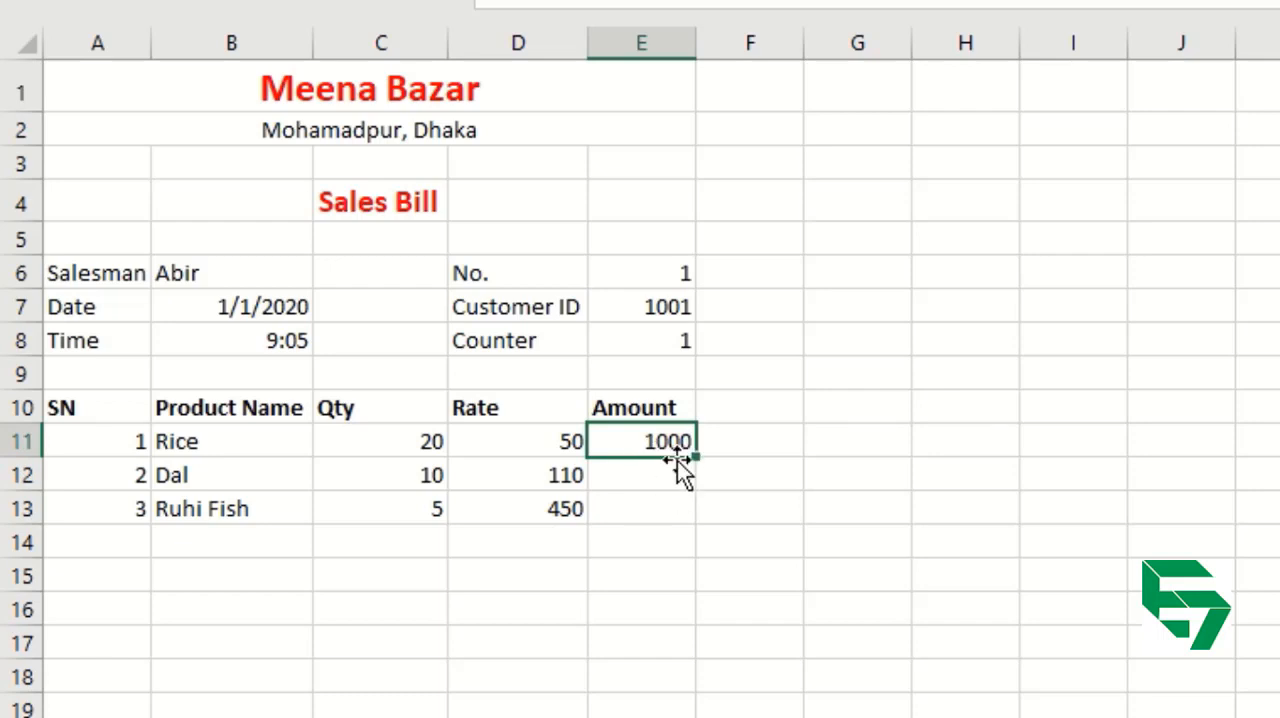
{"action": "left_click", "coordinate": [627, 476]}
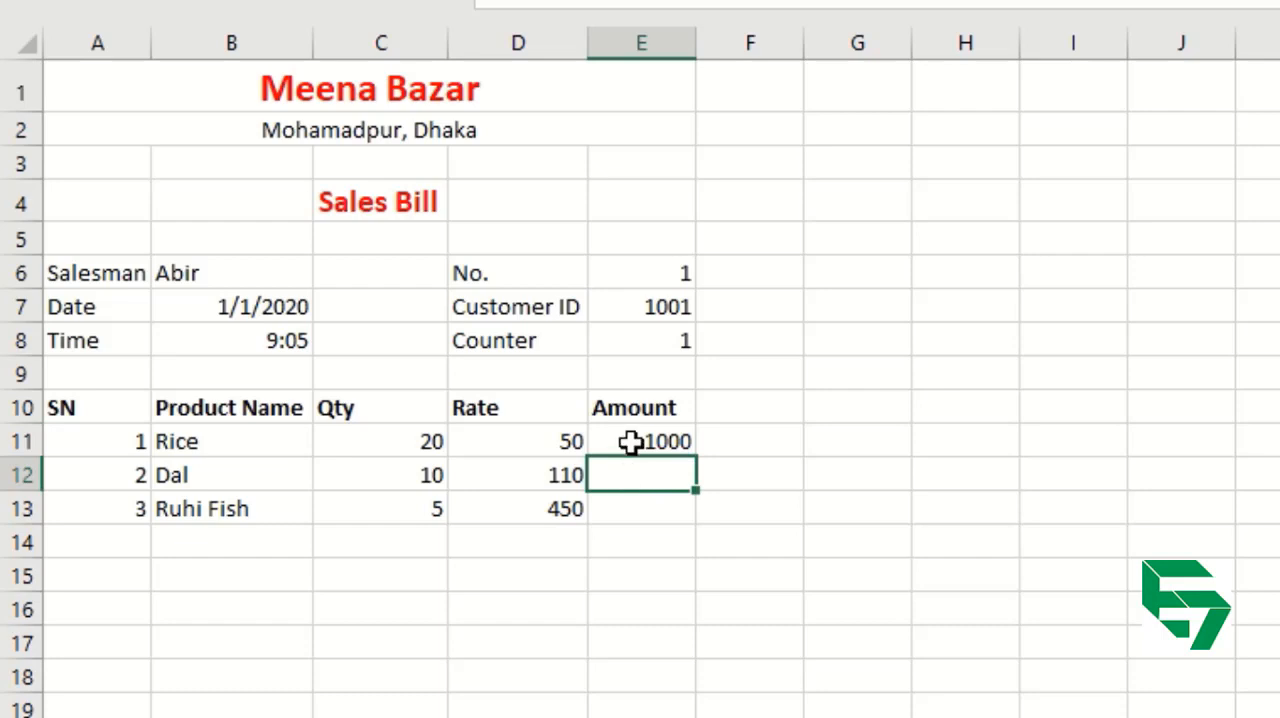
{"action": "left_click", "coordinate": [630, 440]}
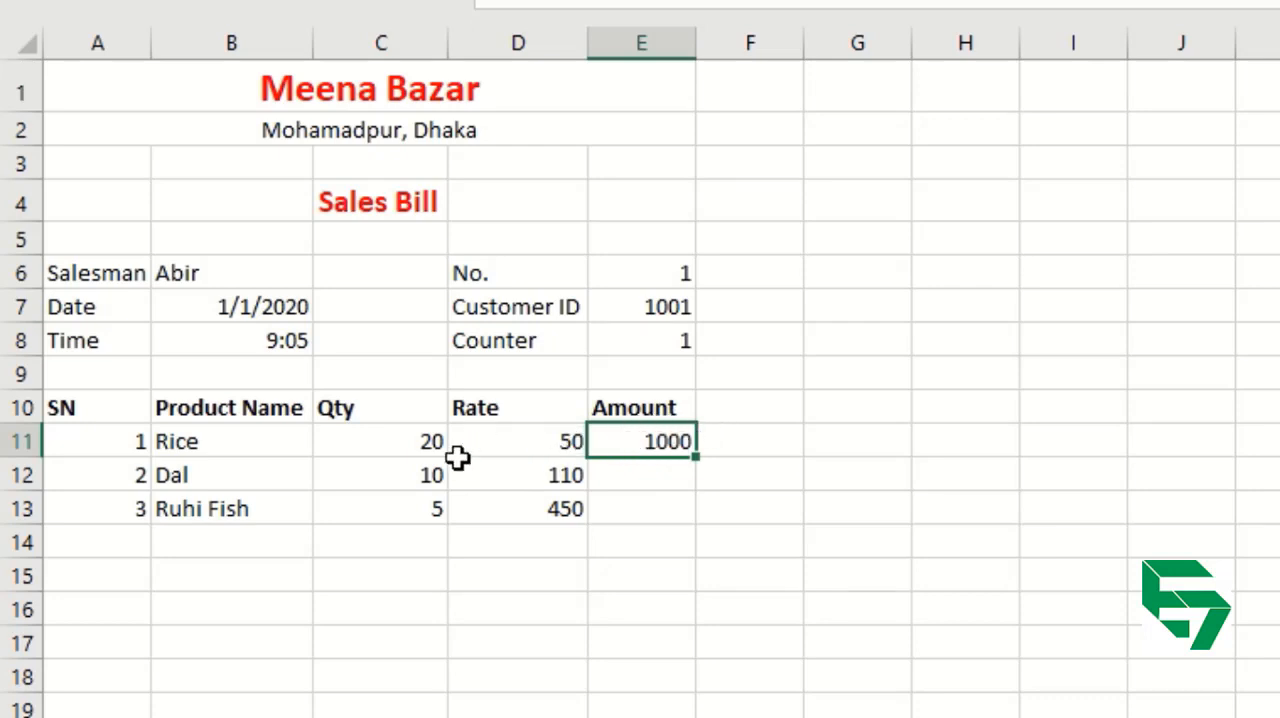
{"action": "left_click_drag", "start_coordinate": [429, 466], "coordinate": [427, 514]}
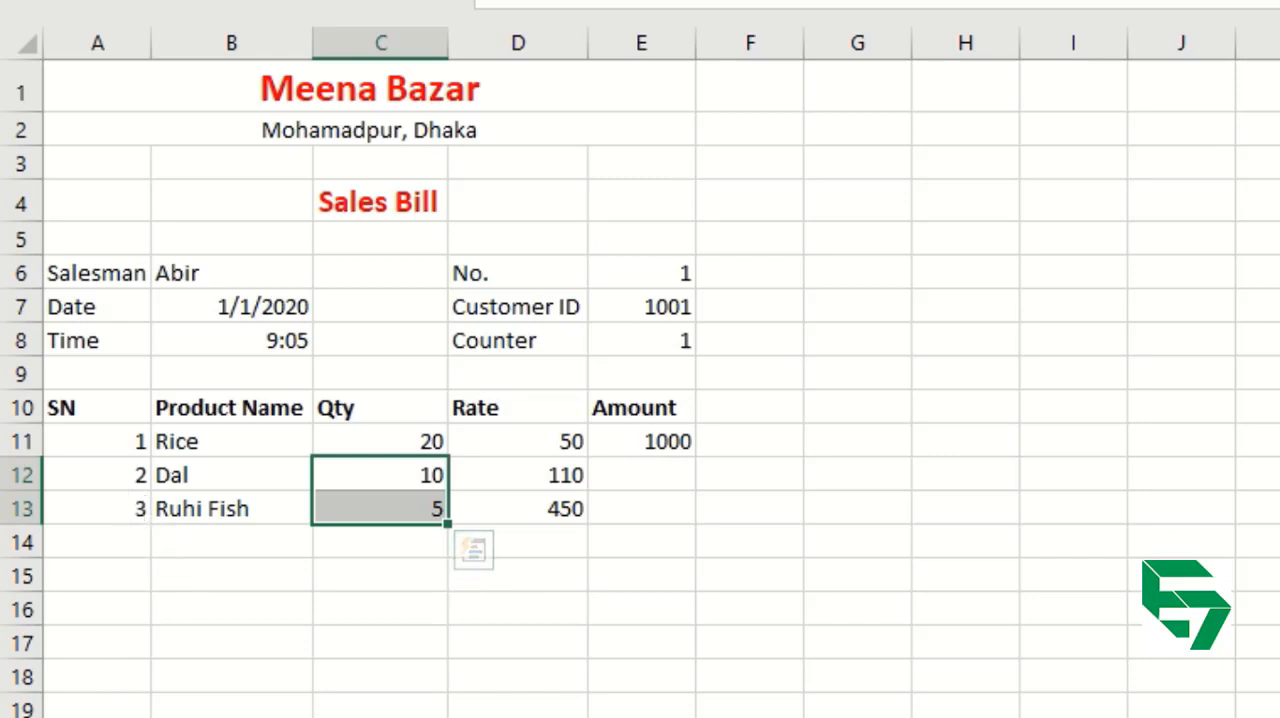
{"action": "left_click", "coordinate": [97, 717]}
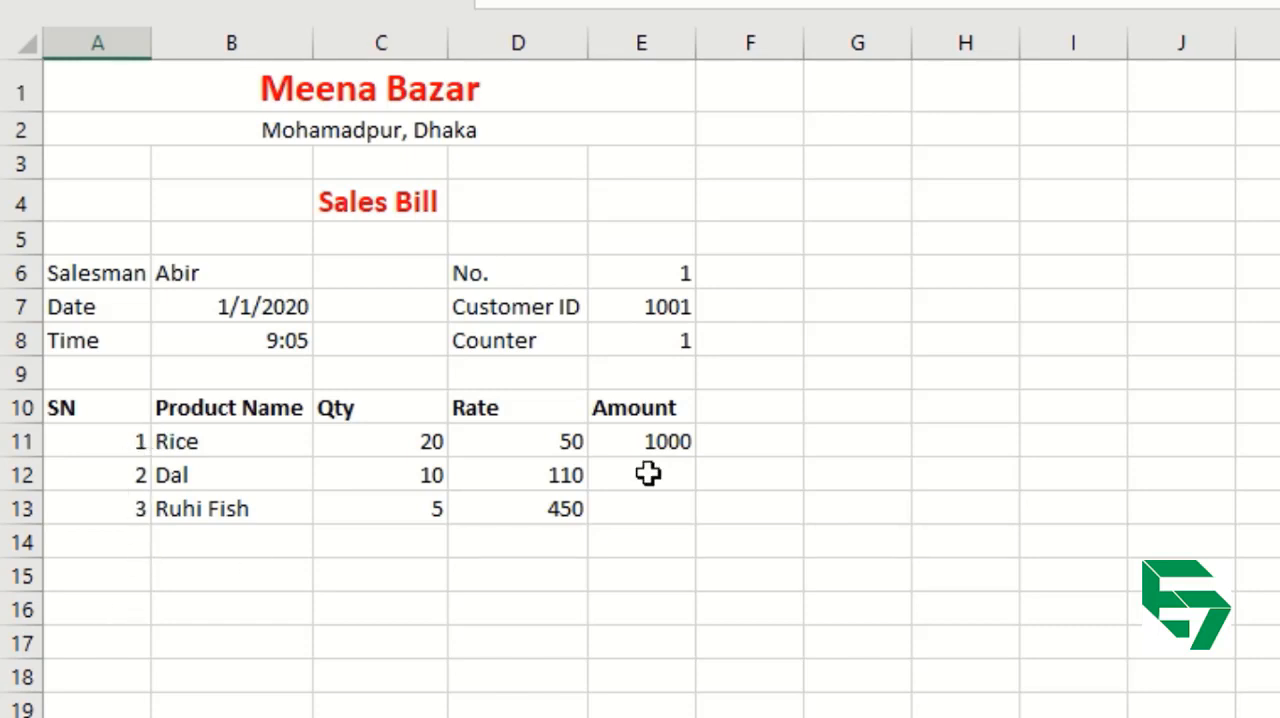
Fill the Amount formula from E11 down through E20.
{"action": "left_click", "coordinate": [670, 437]}
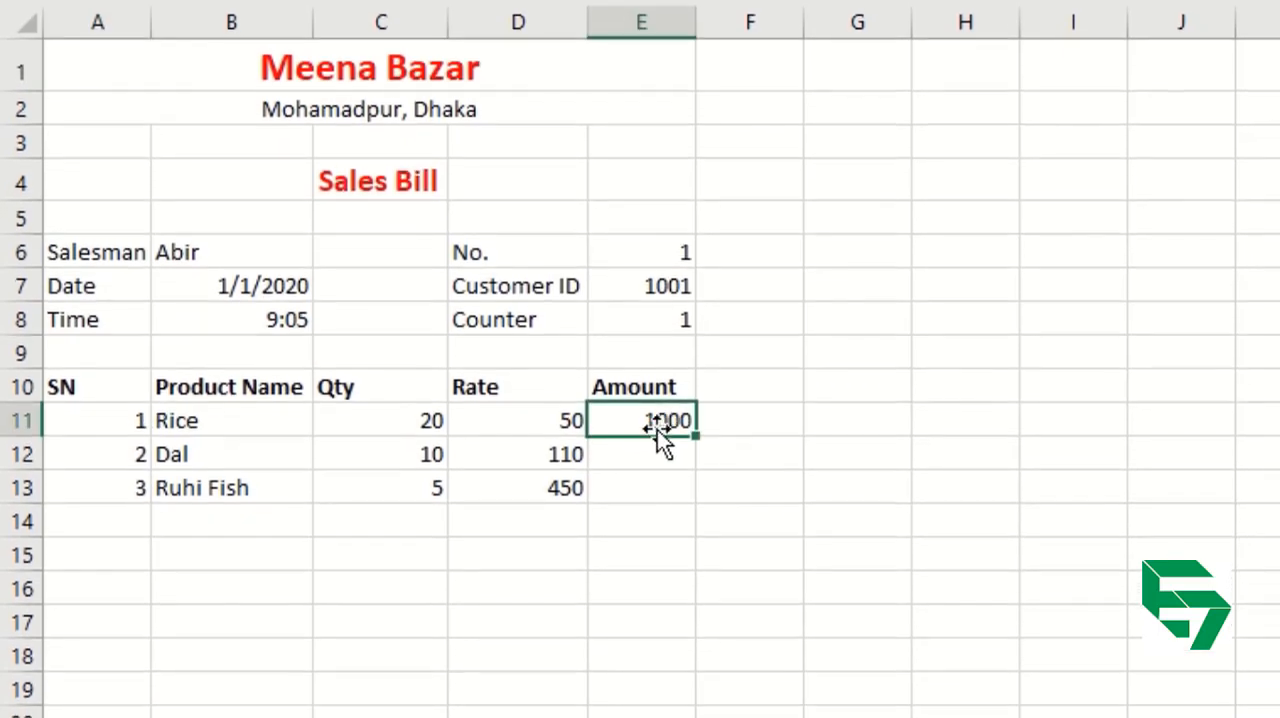
{"action": "left_click_drag", "start_coordinate": [700, 412], "coordinate": [703, 663]}
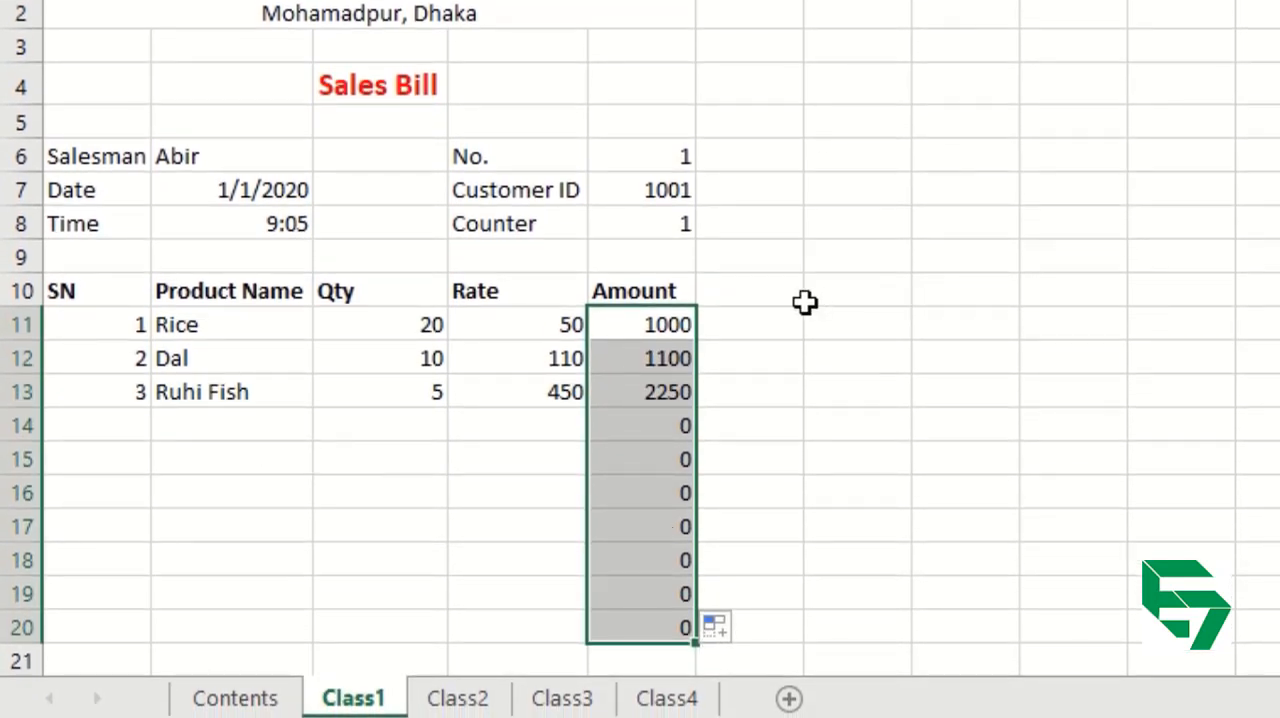
{"action": "left_click", "coordinate": [729, 351]}
Review the cell references in the Rice row's Amount formula in E11.
{"action": "left_click", "coordinate": [662, 323]}
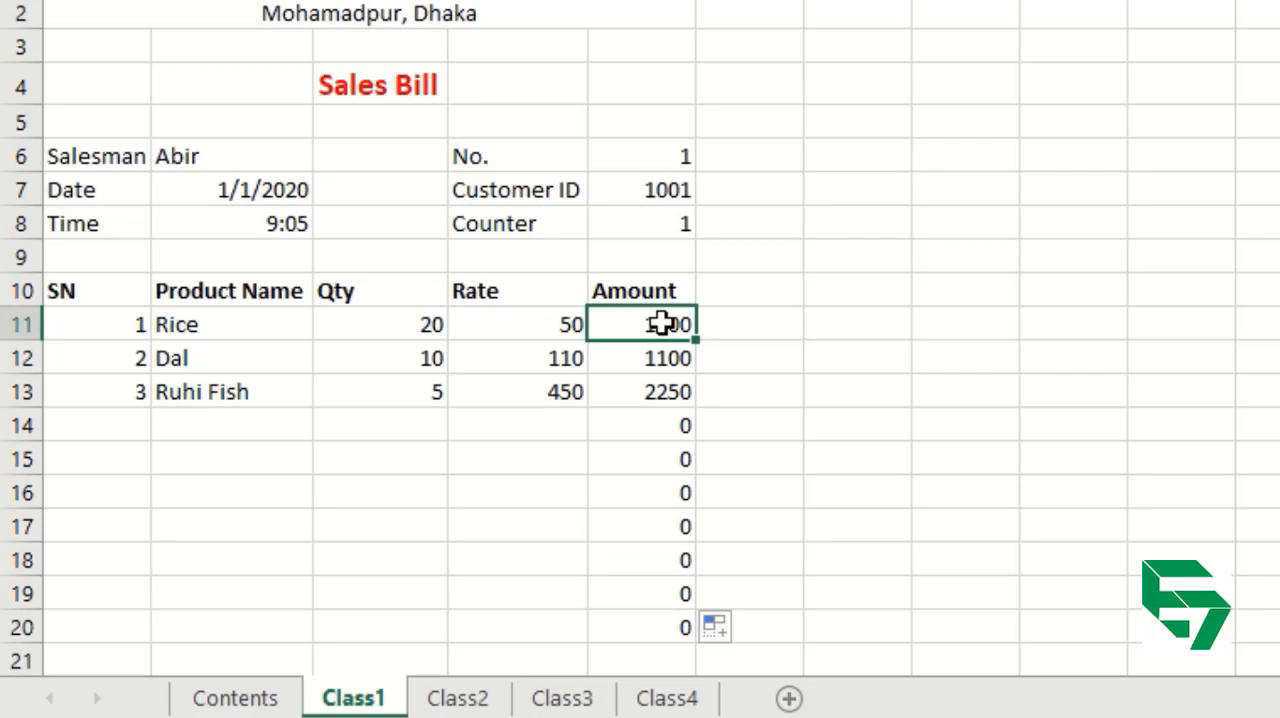
{"action": "double_click", "coordinate": [662, 323]}
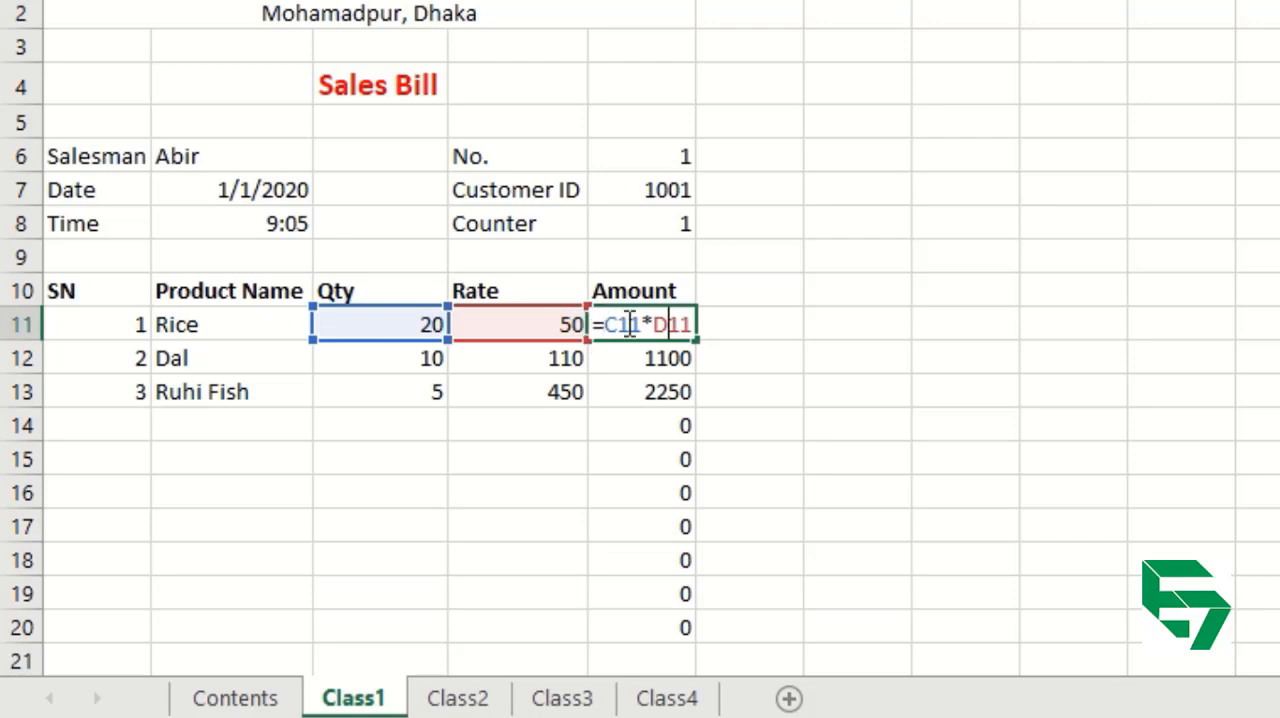
{"action": "left_click", "coordinate": [642, 323]}
{"action": "key", "text": "Return"}
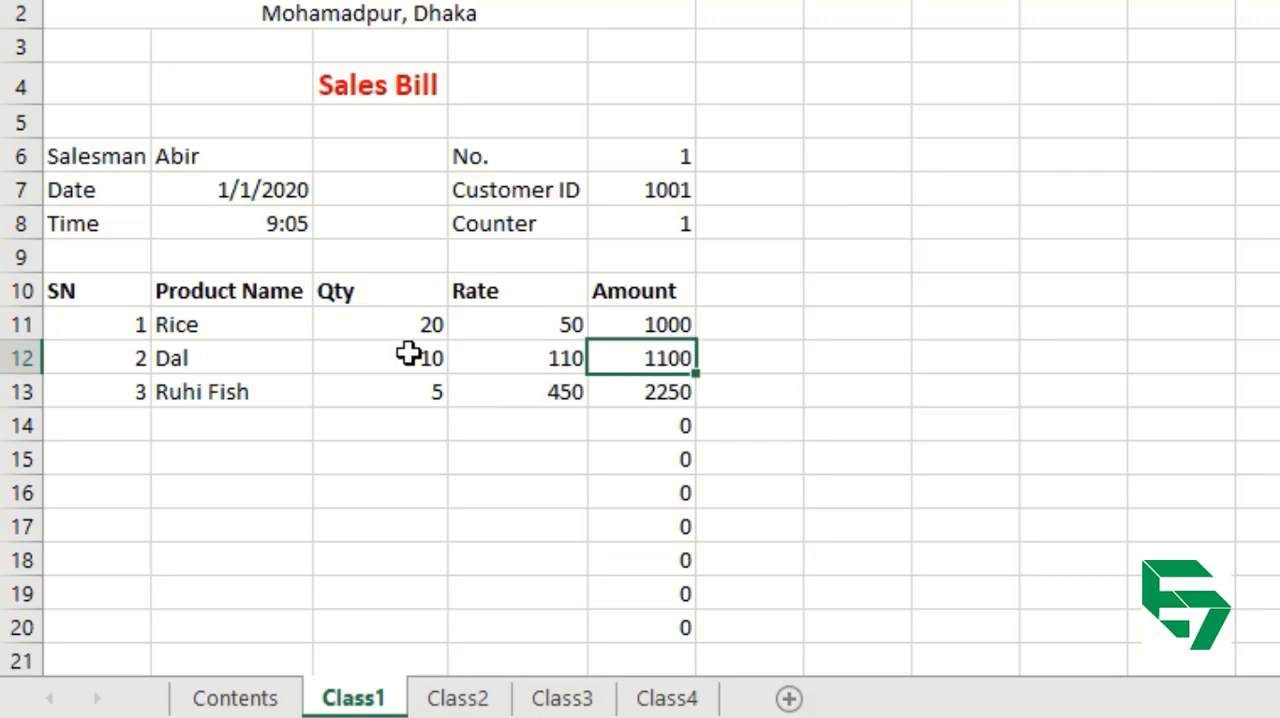
Enter the fourth item in row 14 with product name Chicken, Qty 5 and Rate 150, leaving its SN blank.
{"action": "left_click", "coordinate": [261, 417]}
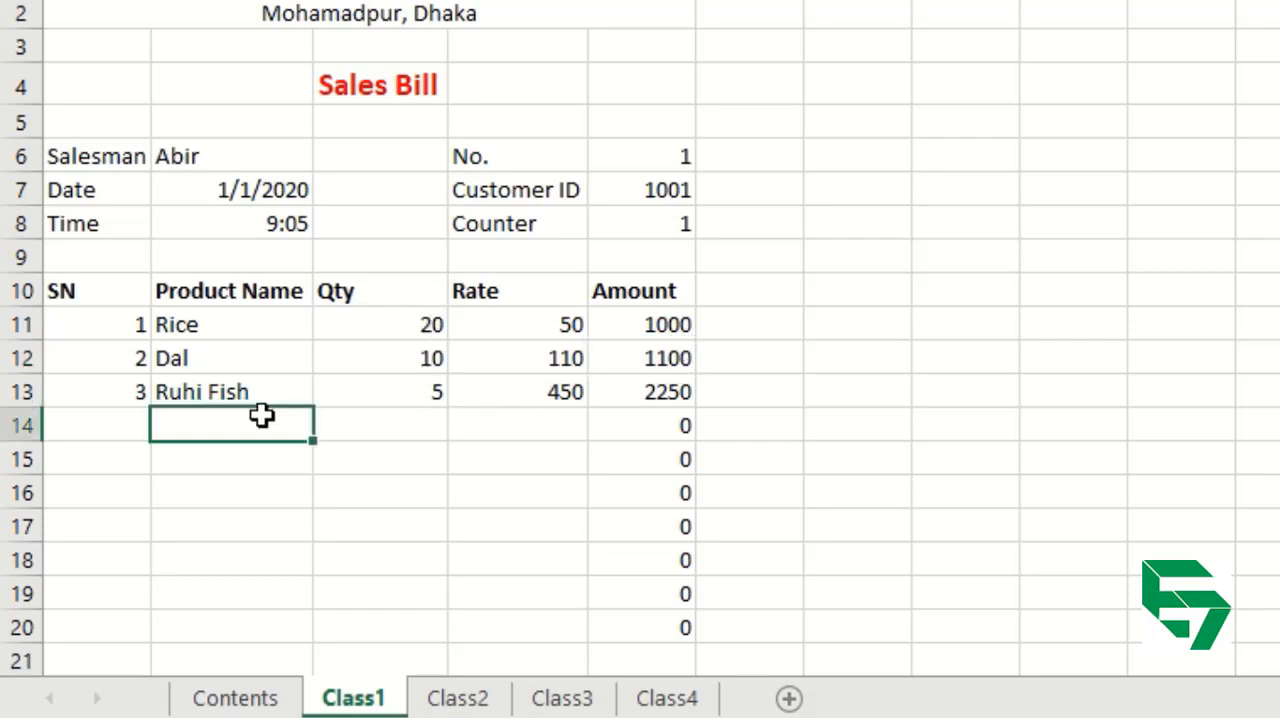
{"action": "type", "text": "Chicken"}
{"action": "key", "text": "Tab"}
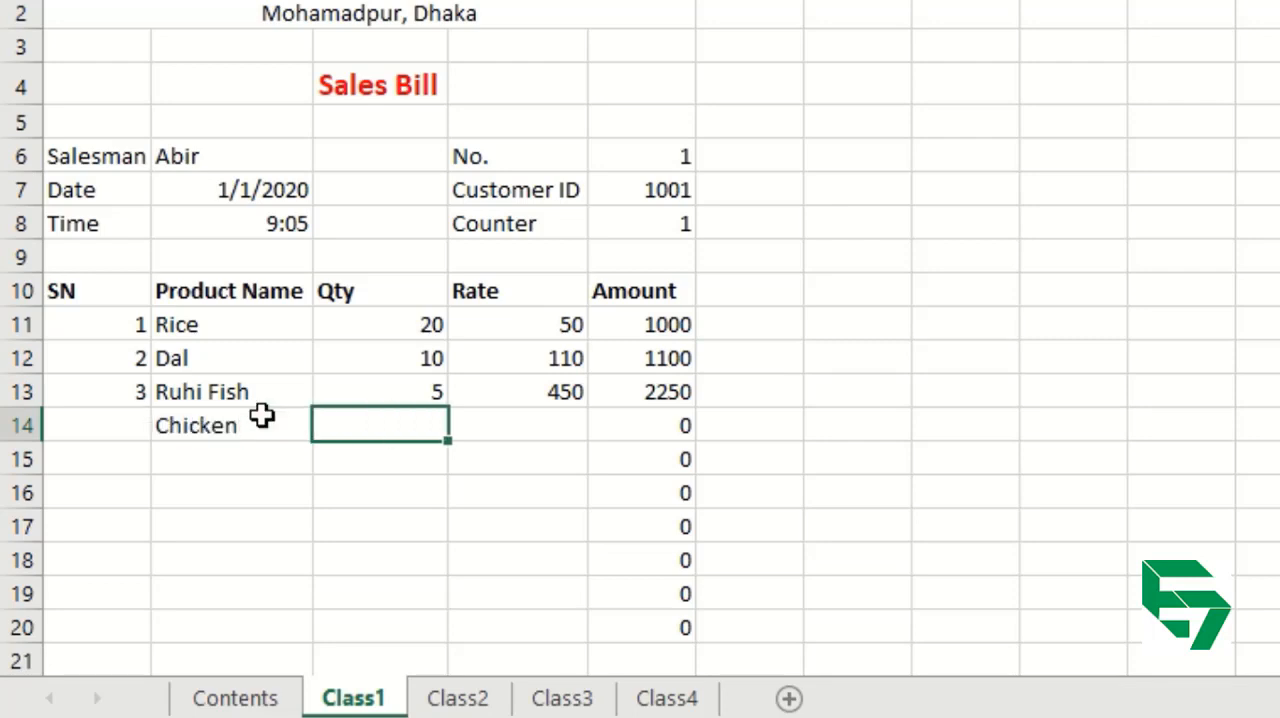
{"action": "type", "text": "5"}
{"action": "key", "text": "Tab"}
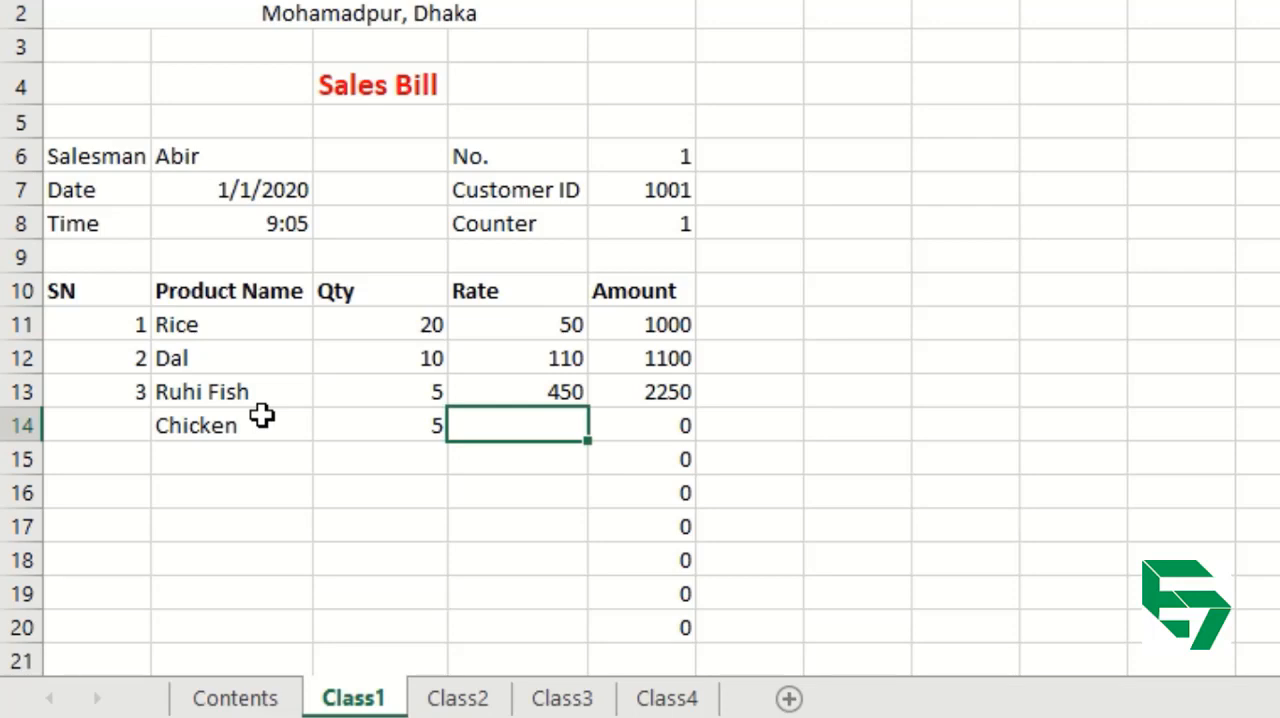
{"action": "type", "text": "150"}
{"action": "key", "text": "Return"}
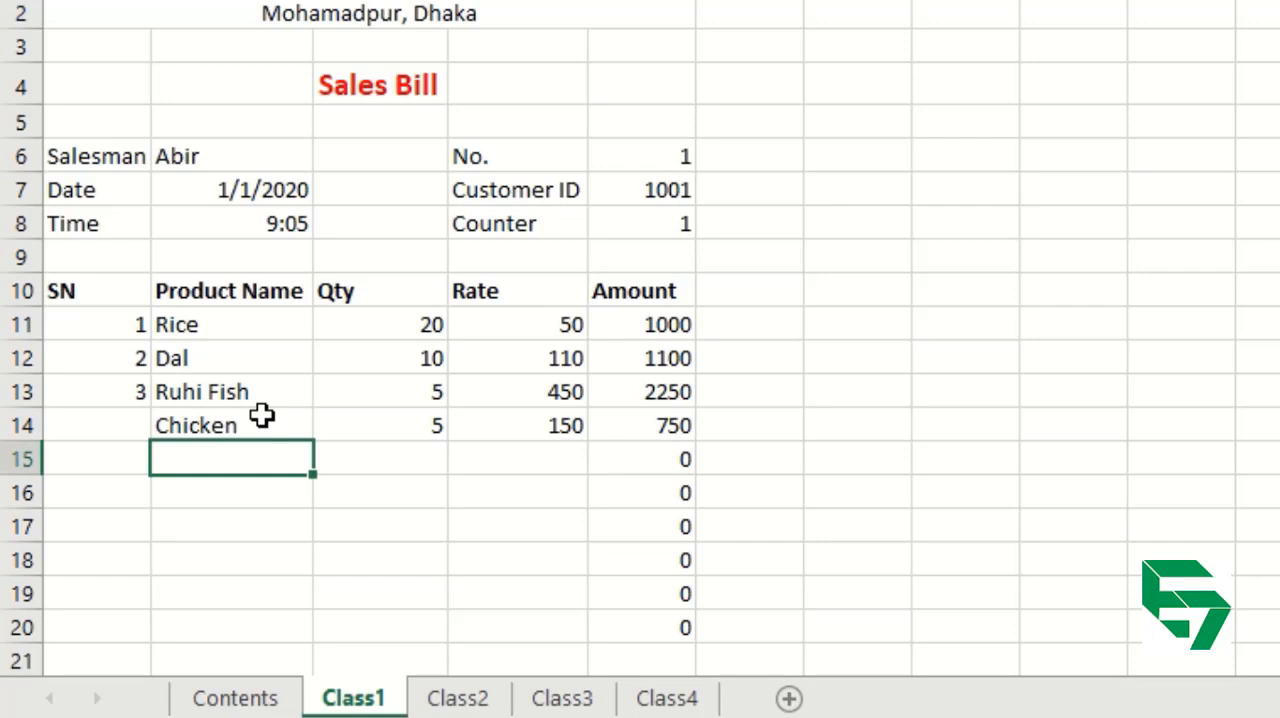
Enter serial number 4 for the Chicken row in A14.
{"action": "double_click", "coordinate": [130, 416]}
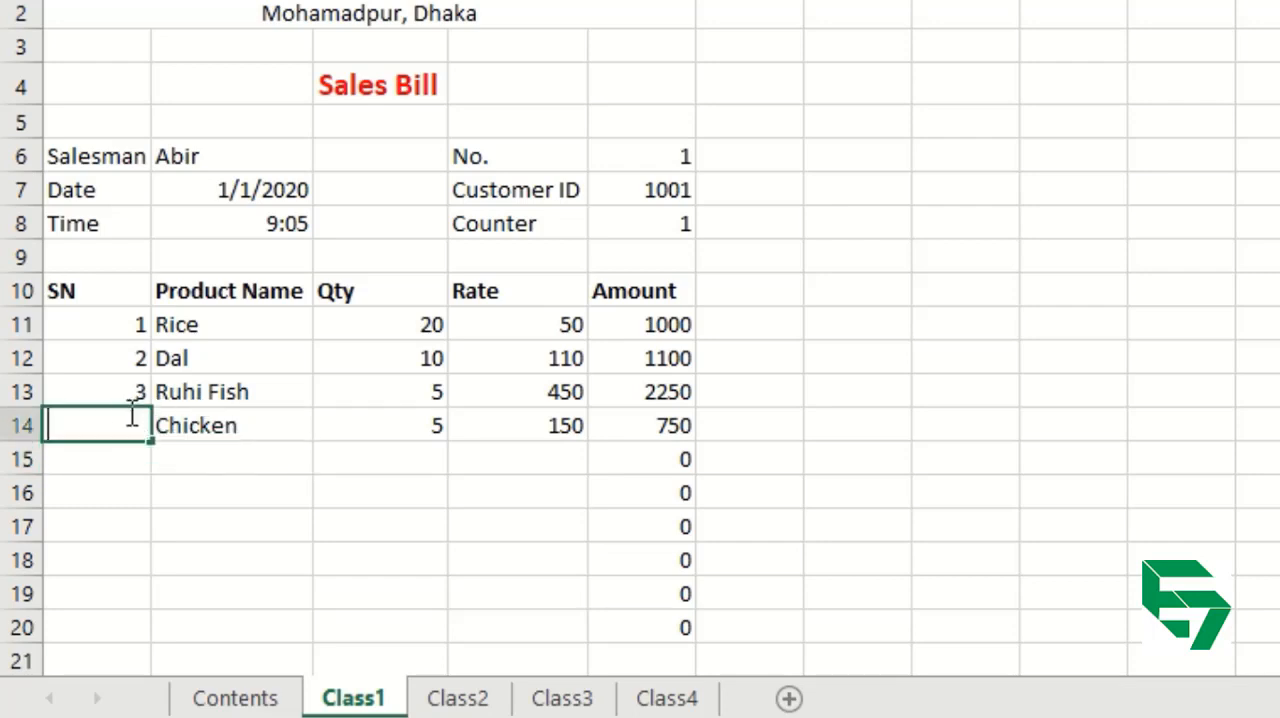
{"action": "type", "text": "4"}
{"action": "key", "text": "Tab"}
{"action": "key", "text": "Return"}
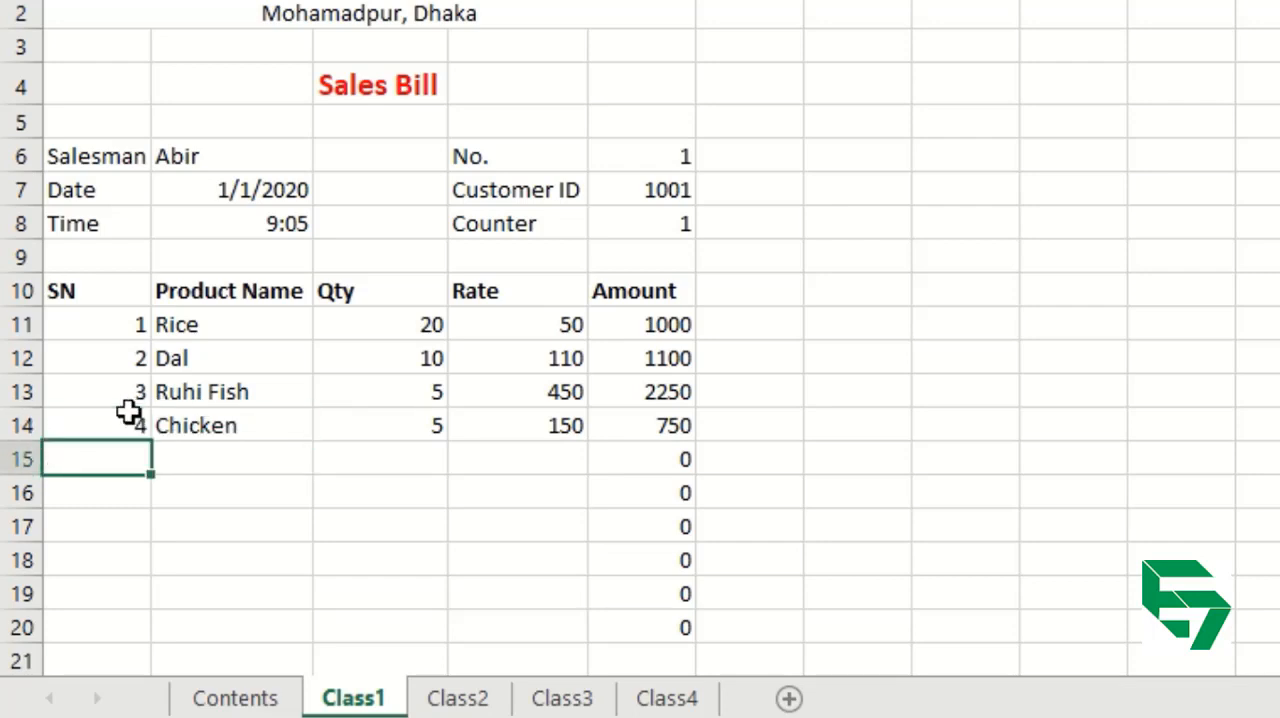
Enter the fifth item in row 15 with product name Hilsa Fish, Qty 2 and Rate 1100, leaving its SN blank.
{"action": "key", "text": "Tab"}
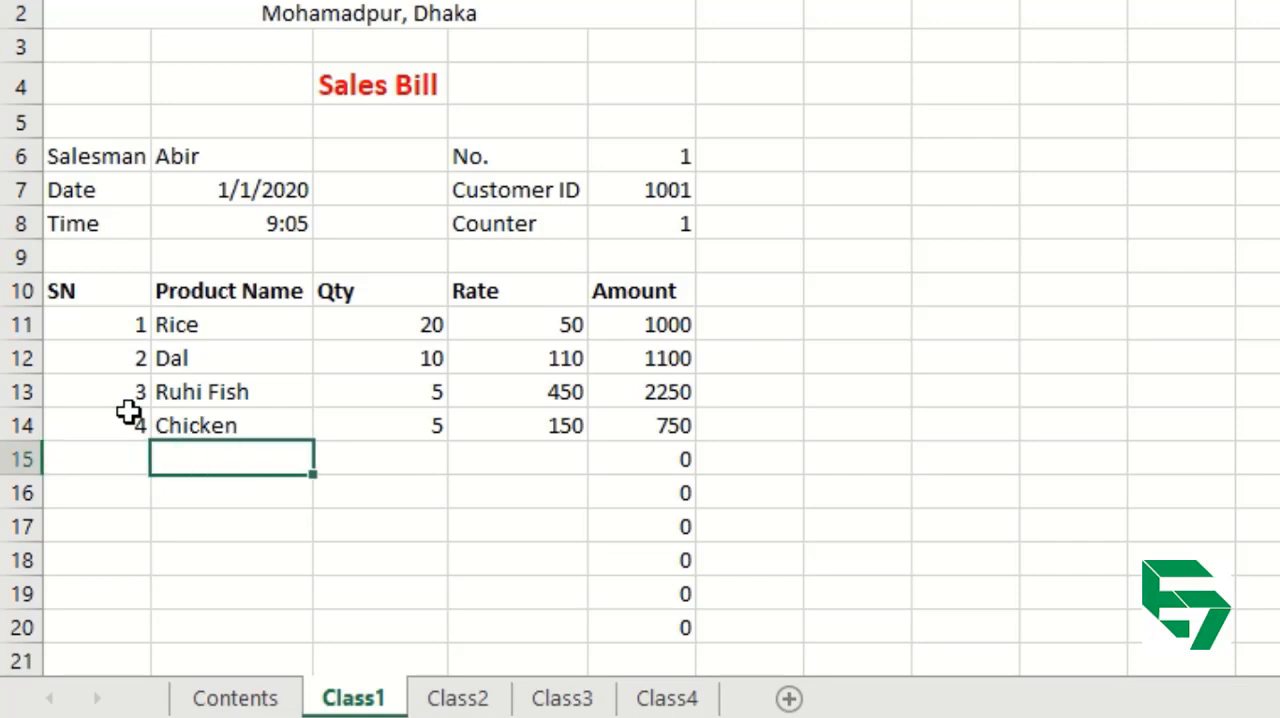
{"action": "type", "text": "Hilsa F"}
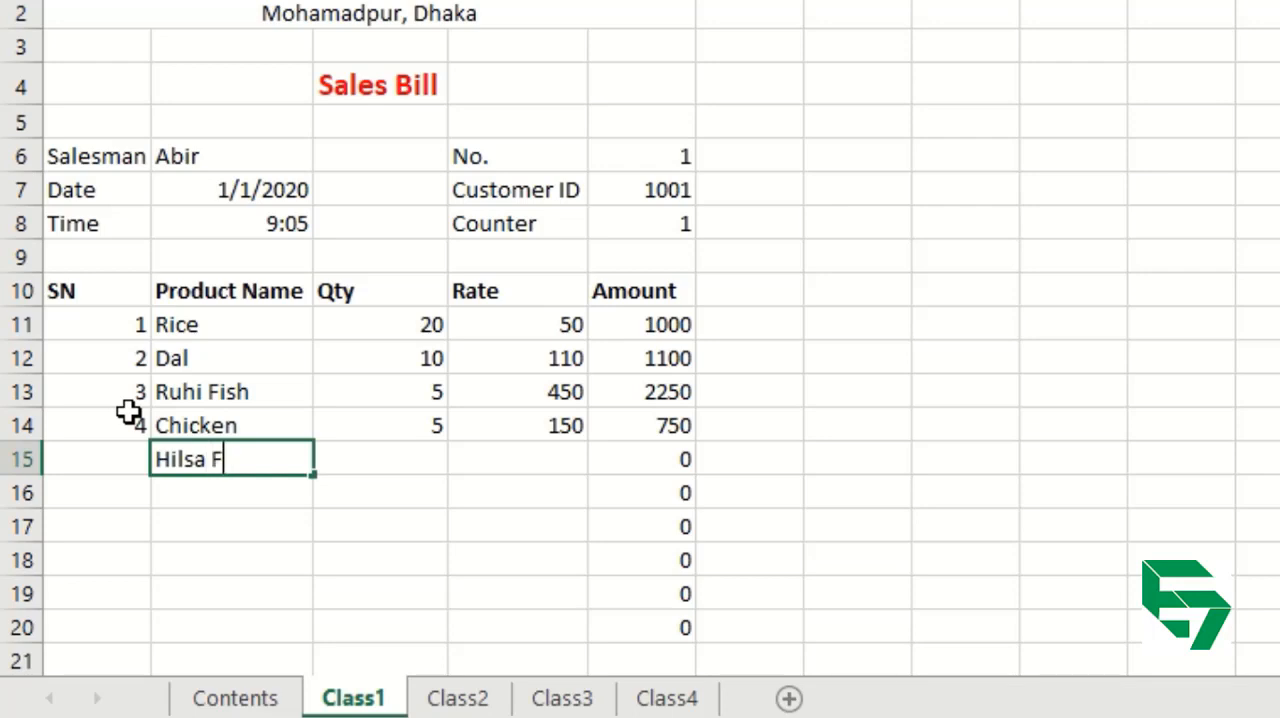
{"action": "type", "text": "ish"}
{"action": "key", "text": "Tab"}
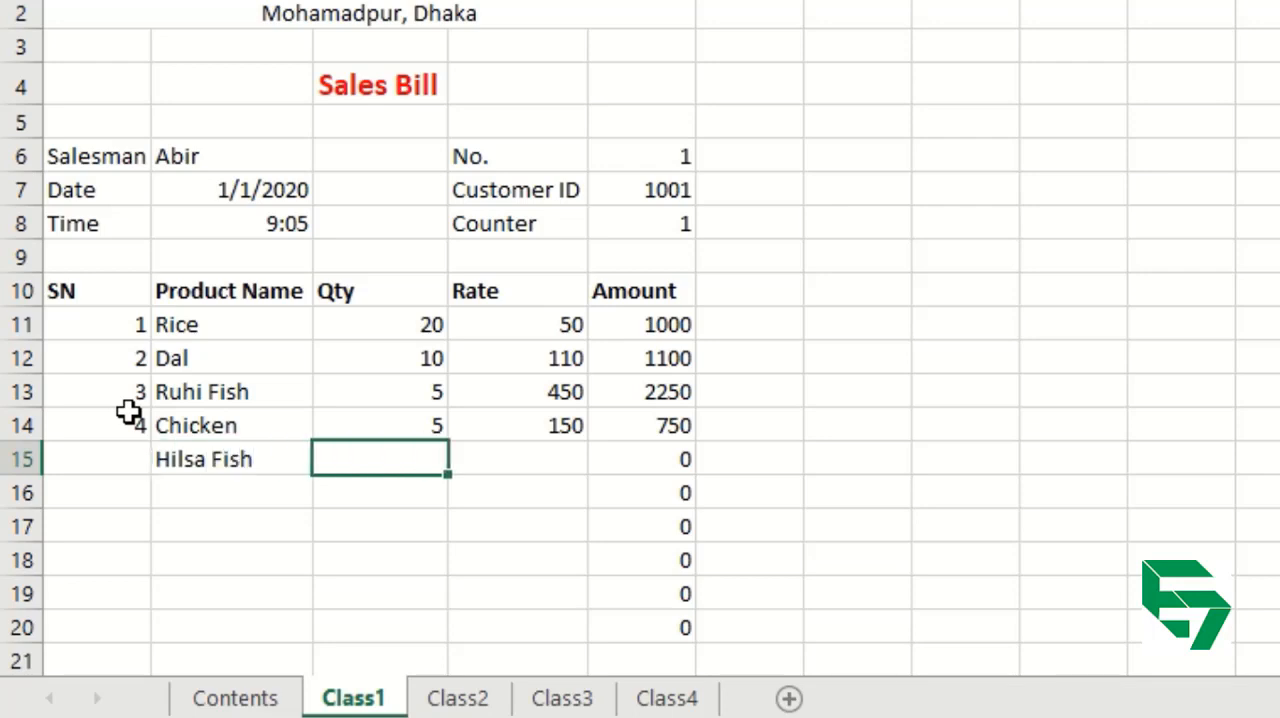
{"action": "type", "text": "2"}
{"action": "key", "text": "Tab"}
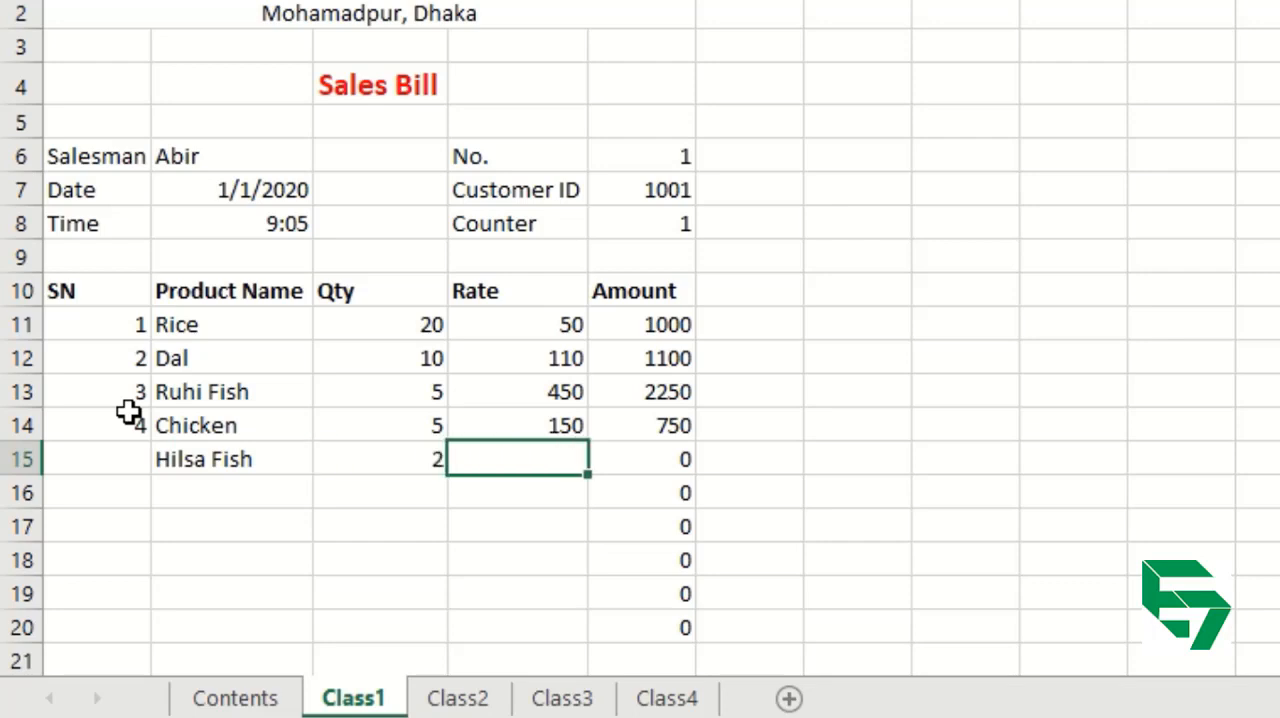
{"action": "type", "text": "1100"}
{"action": "key", "text": "Tab"}
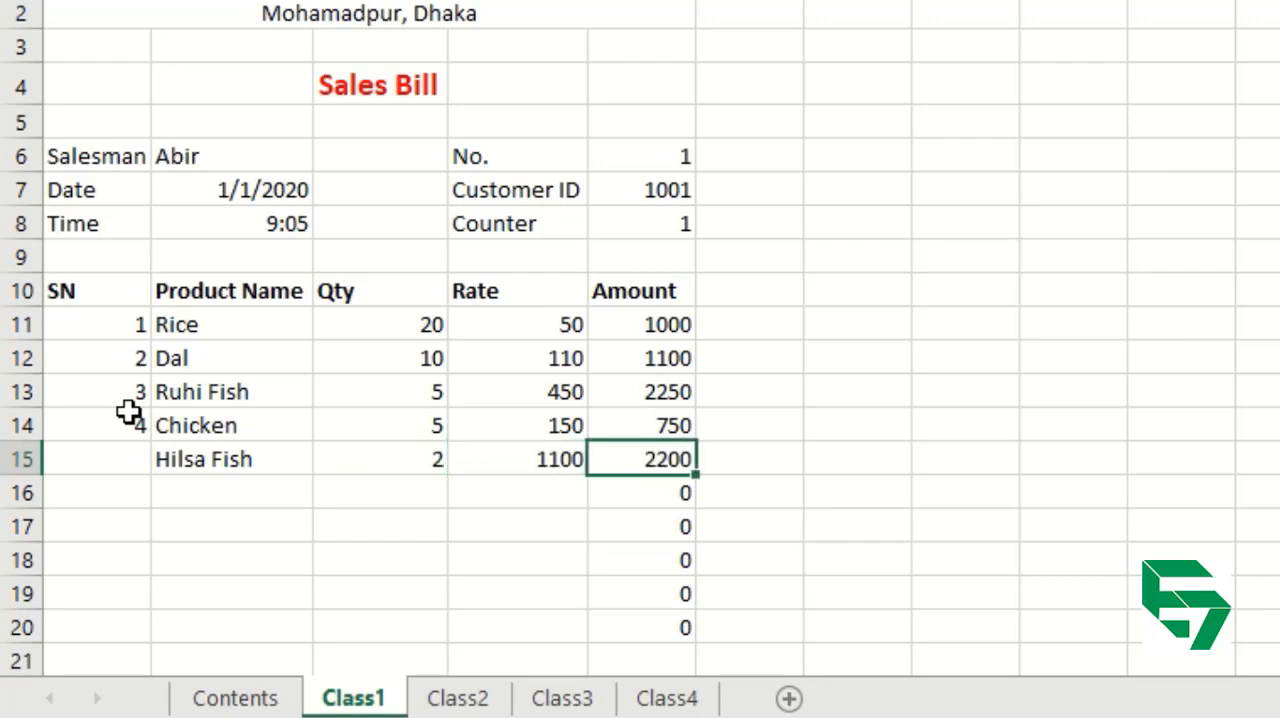
Label row 21 as Total in the Product Name column and move to its Amount cell, E21.
{"action": "key", "text": "Down"}
{"action": "key", "text": "Down"}
{"action": "key", "text": "Down"}
{"action": "key", "text": "Down"}
{"action": "key", "text": "Down"}
{"action": "key", "text": "Down"}
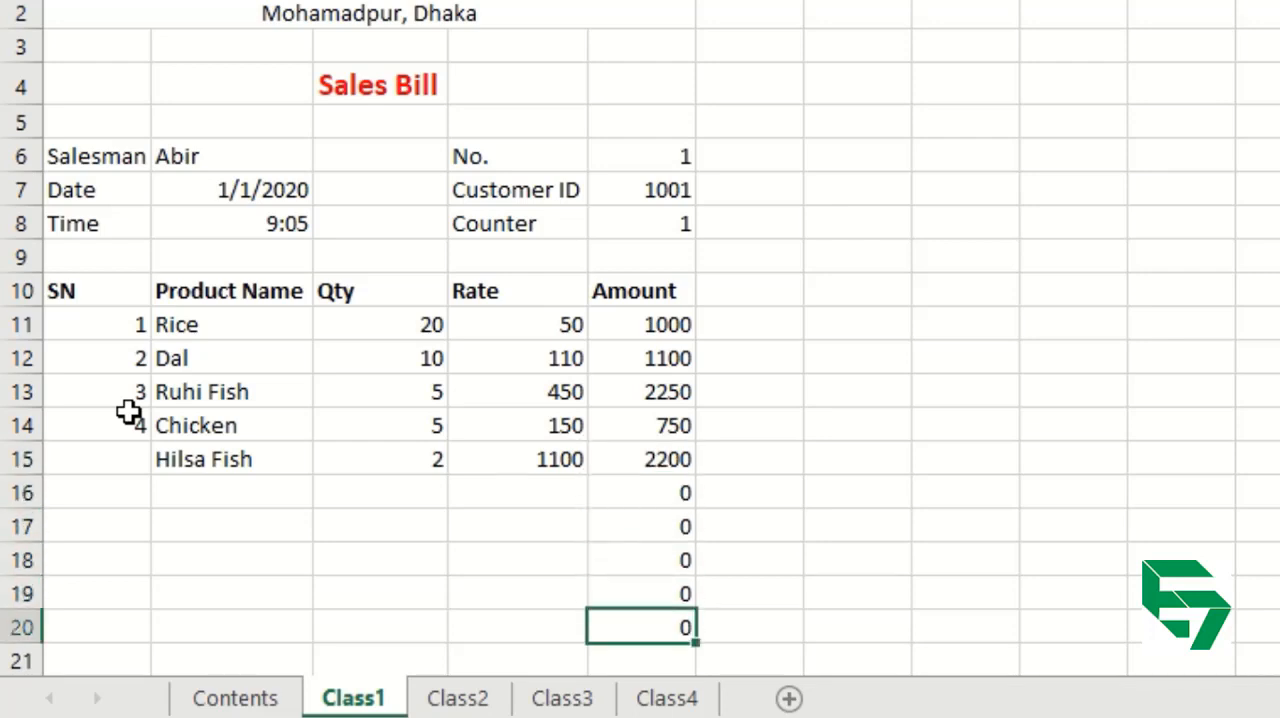
{"action": "key", "text": "Left"}
{"action": "key", "text": "Left"}
{"action": "key", "text": "Left"}
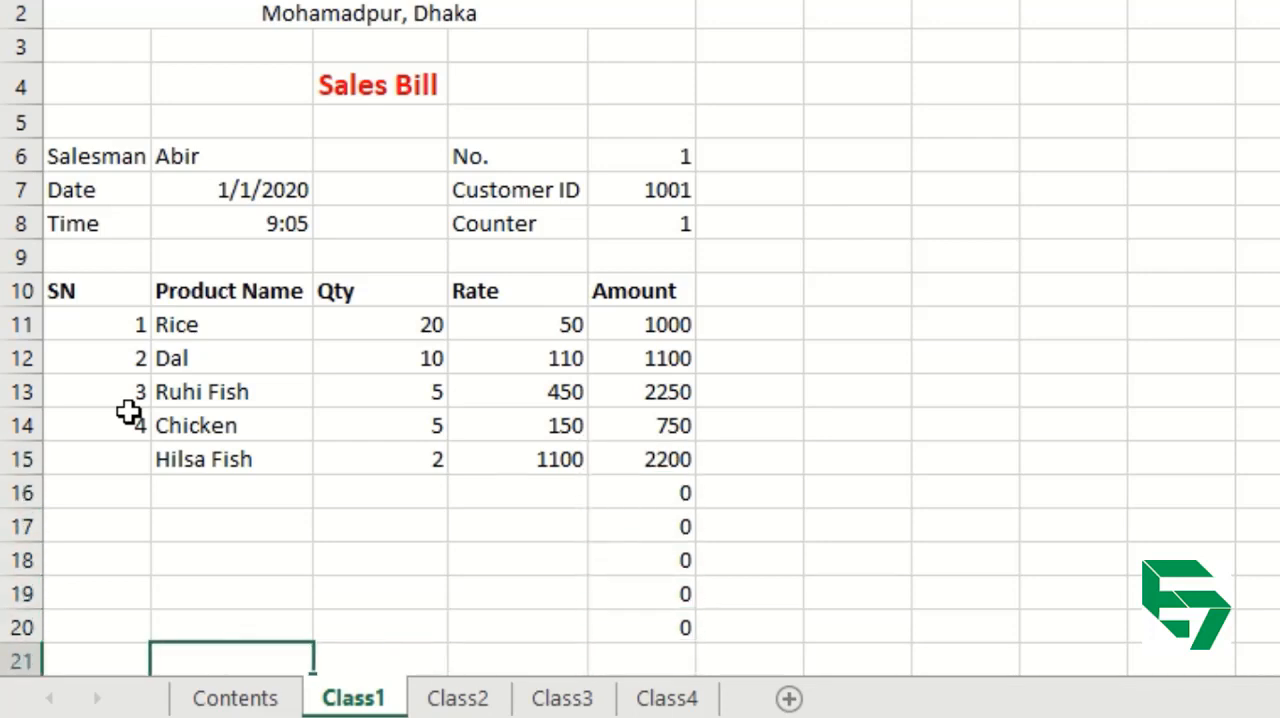
{"action": "type", "text": "Total"}
{"action": "key", "text": "Tab"}
{"action": "key", "text": "Tab"}
{"action": "key", "text": "Right"}
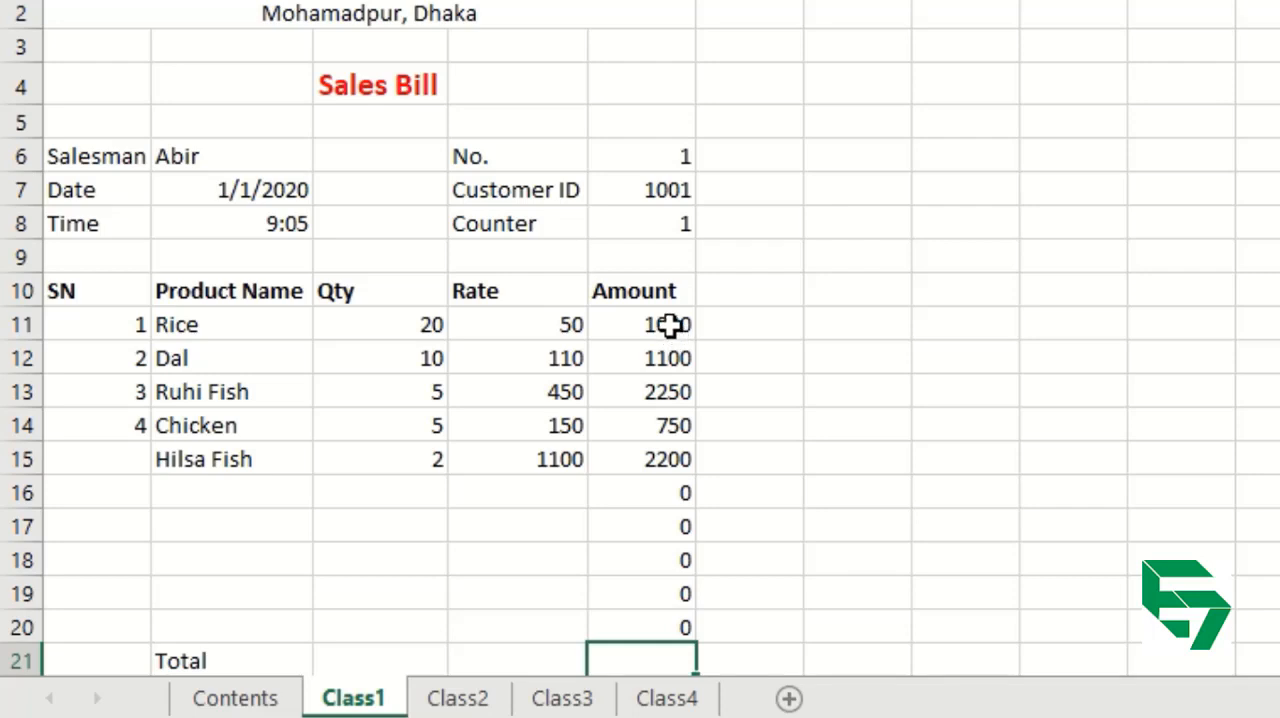
Highlight the Amount range E11 through E20 that the total covers, and return to the Total row's Amount cell, E21.
{"action": "left_click_drag", "start_coordinate": [669, 323], "coordinate": [660, 615]}
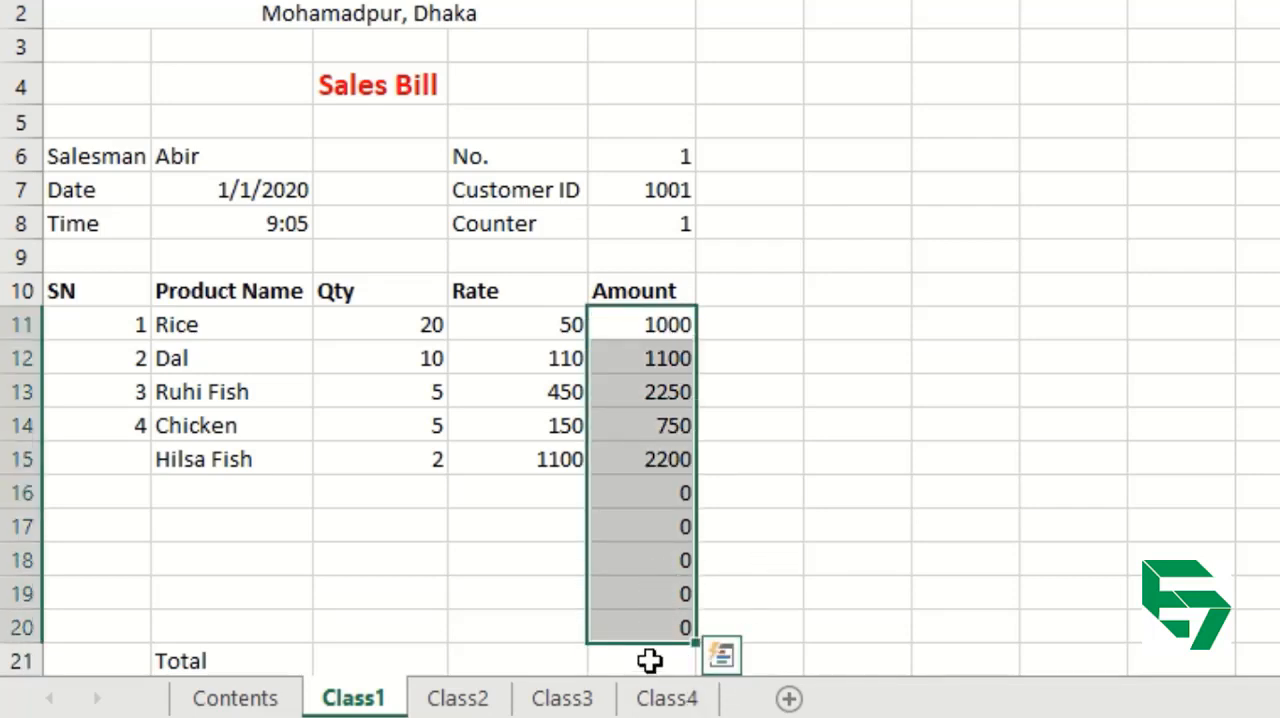
{"action": "left_click", "coordinate": [650, 660]}
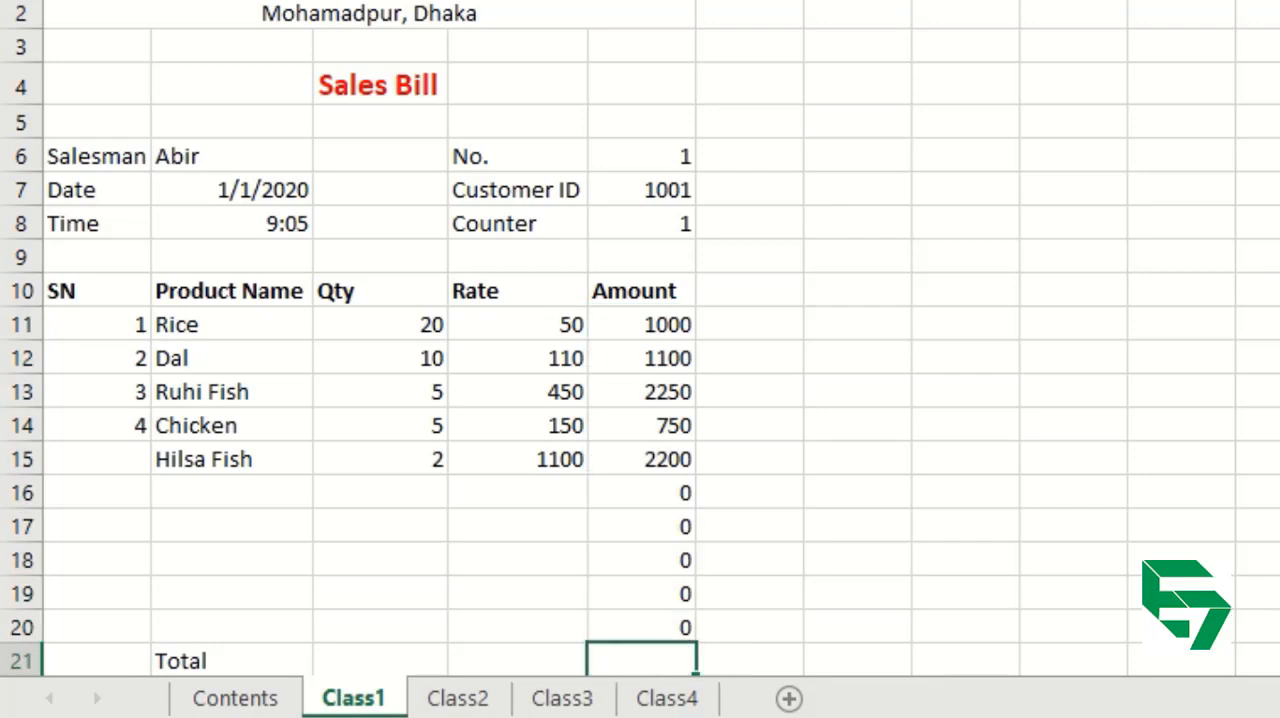
{"action": "scroll", "coordinate": [640, 340], "scroll_direction": "down", "scroll_amount": 1}
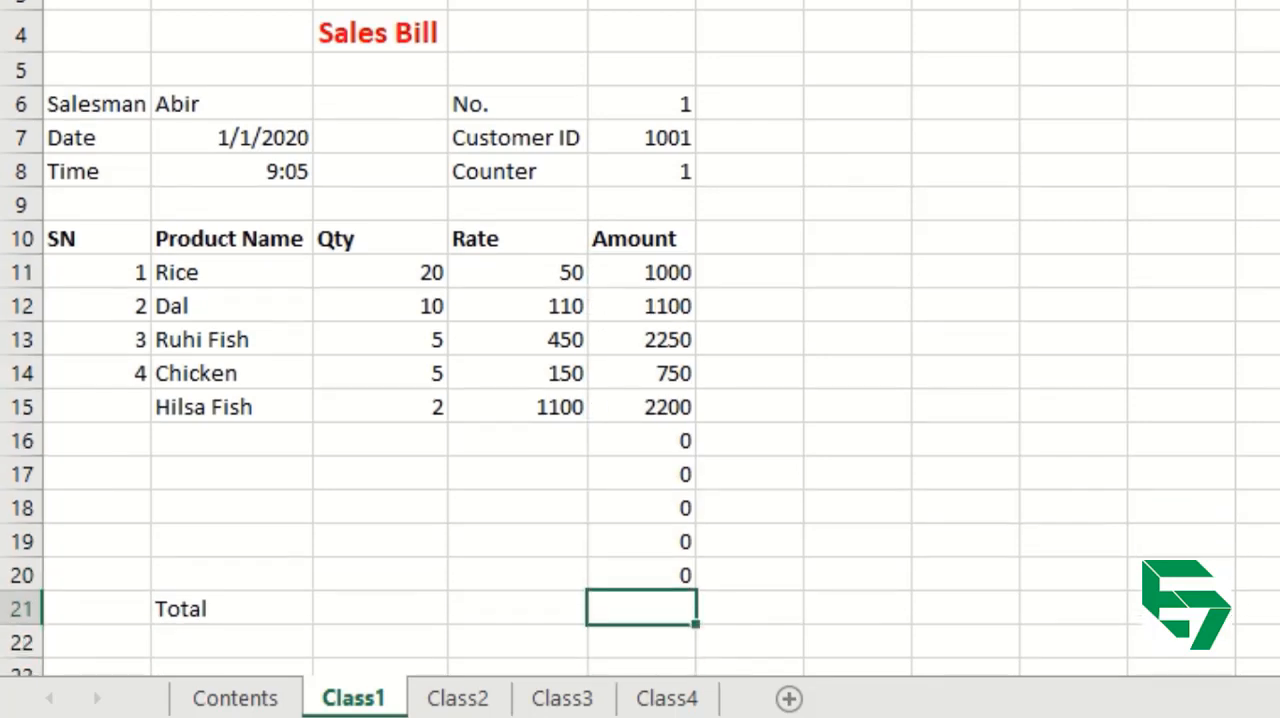
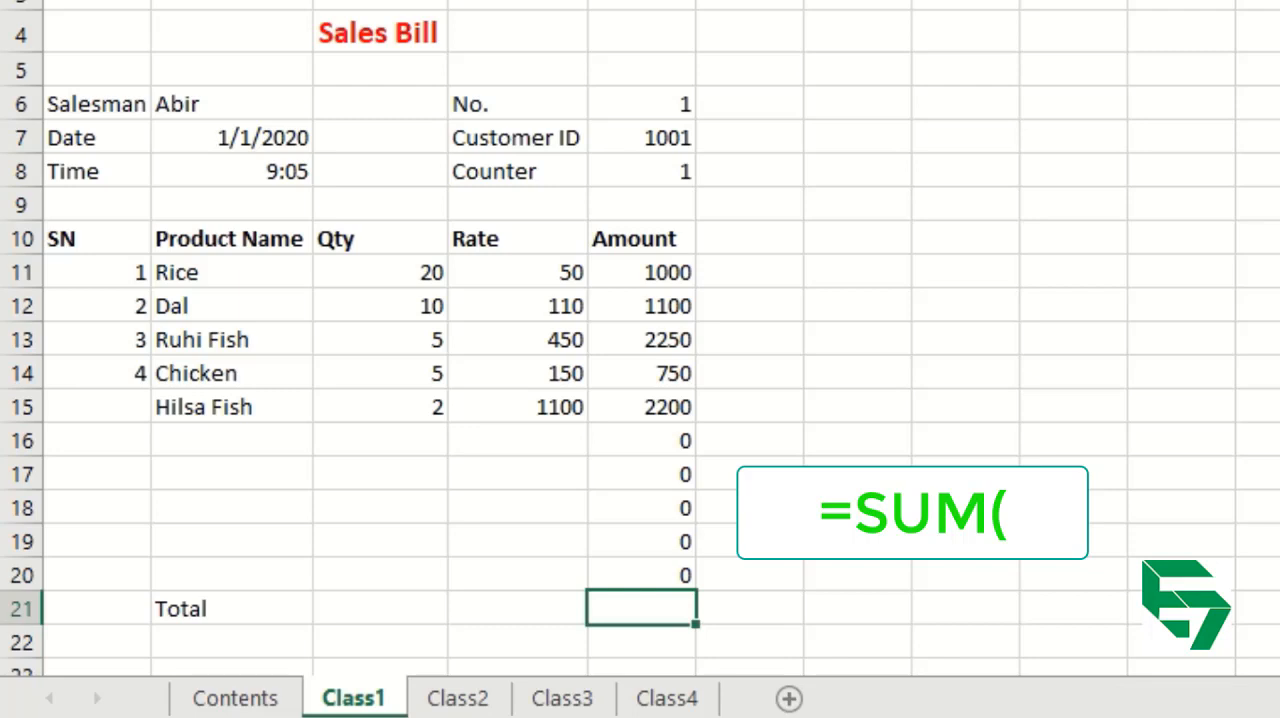
Total the Amount column in E21 with the formula =SUM(E11:E20).
{"action": "type", "text": "=sum"}
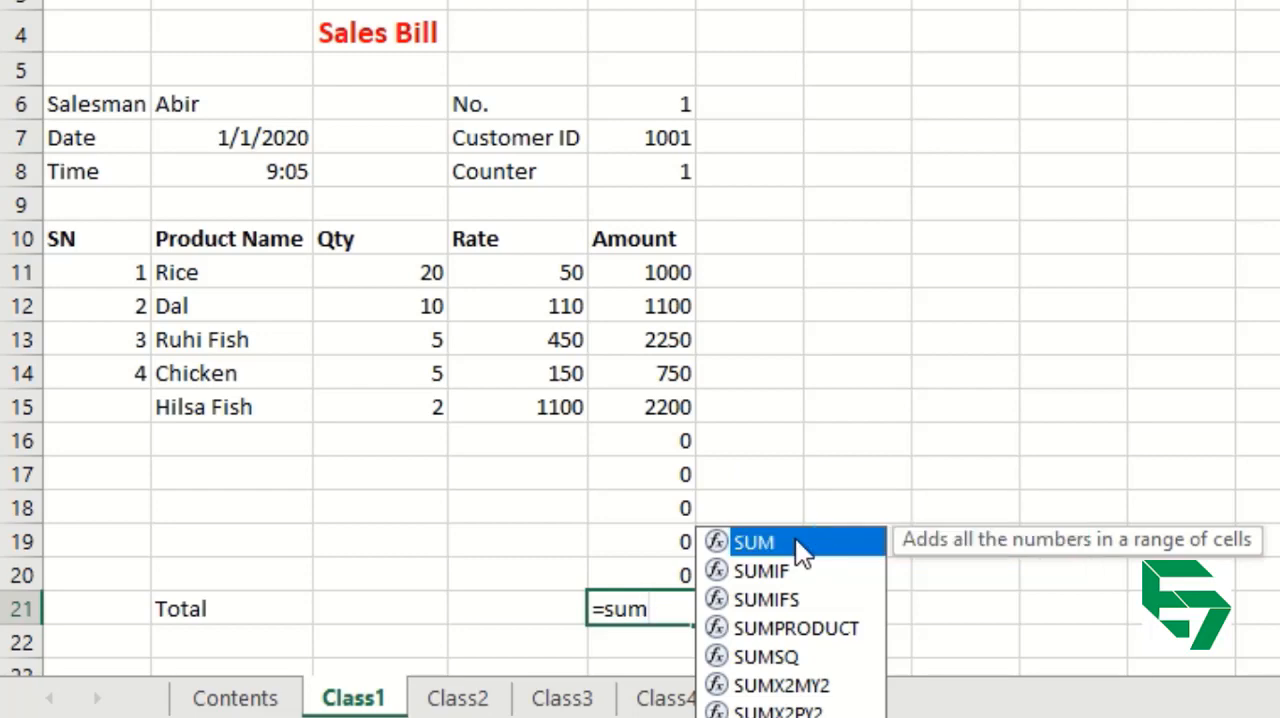
{"action": "double_click", "coordinate": [795, 541]}
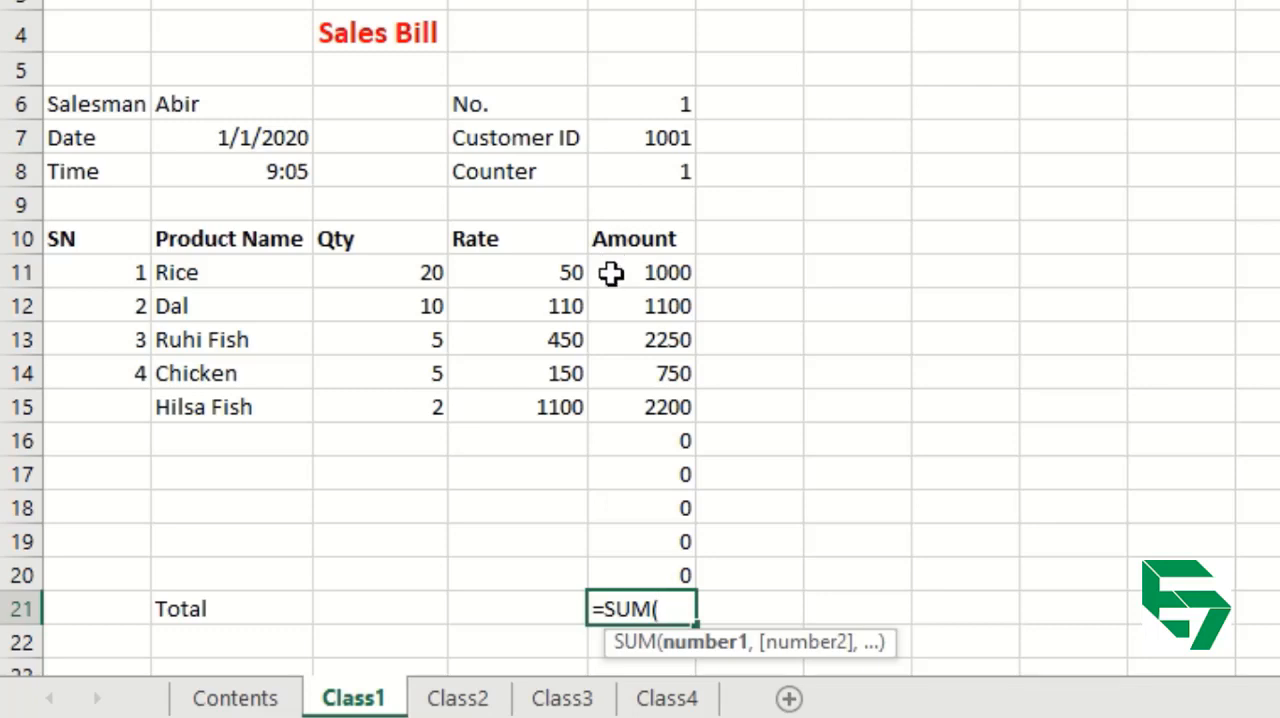
{"action": "left_click", "coordinate": [651, 272]}
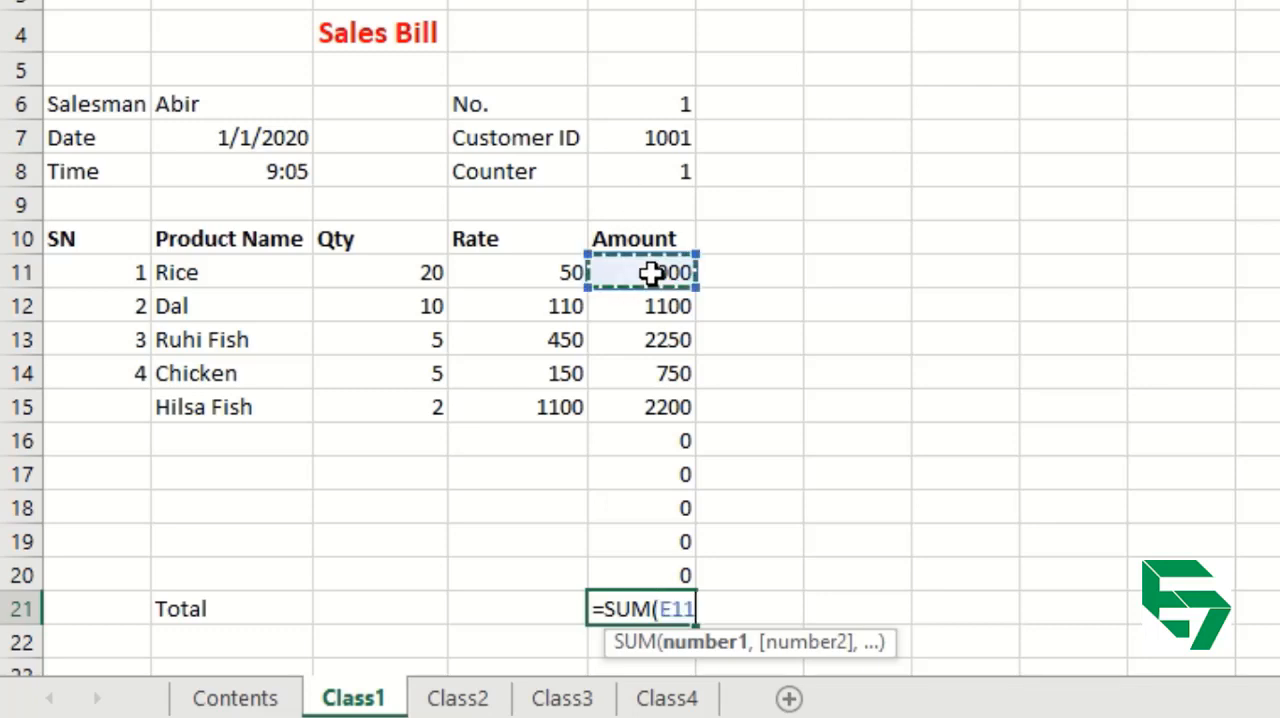
{"action": "key", "text": "BackSpace"}
{"action": "key", "text": "BackSpace"}
{"action": "key", "text": "BackSpace"}
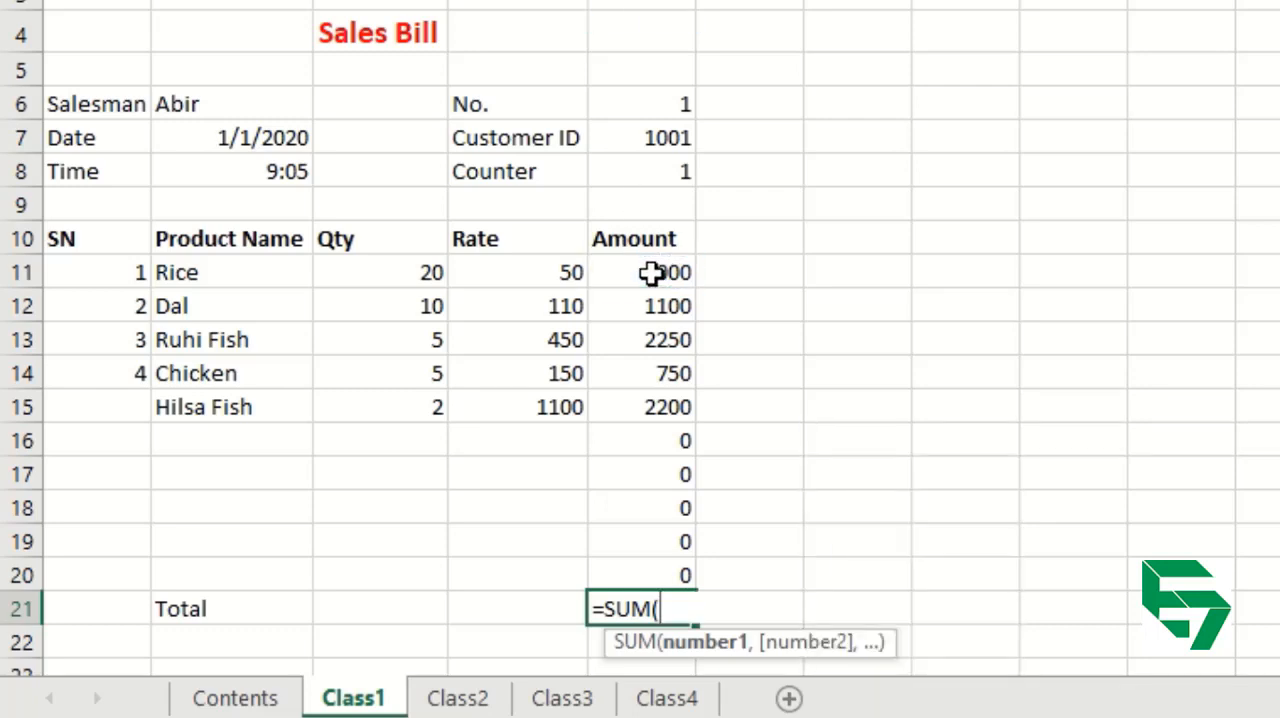
{"action": "type", "text": "e11"}
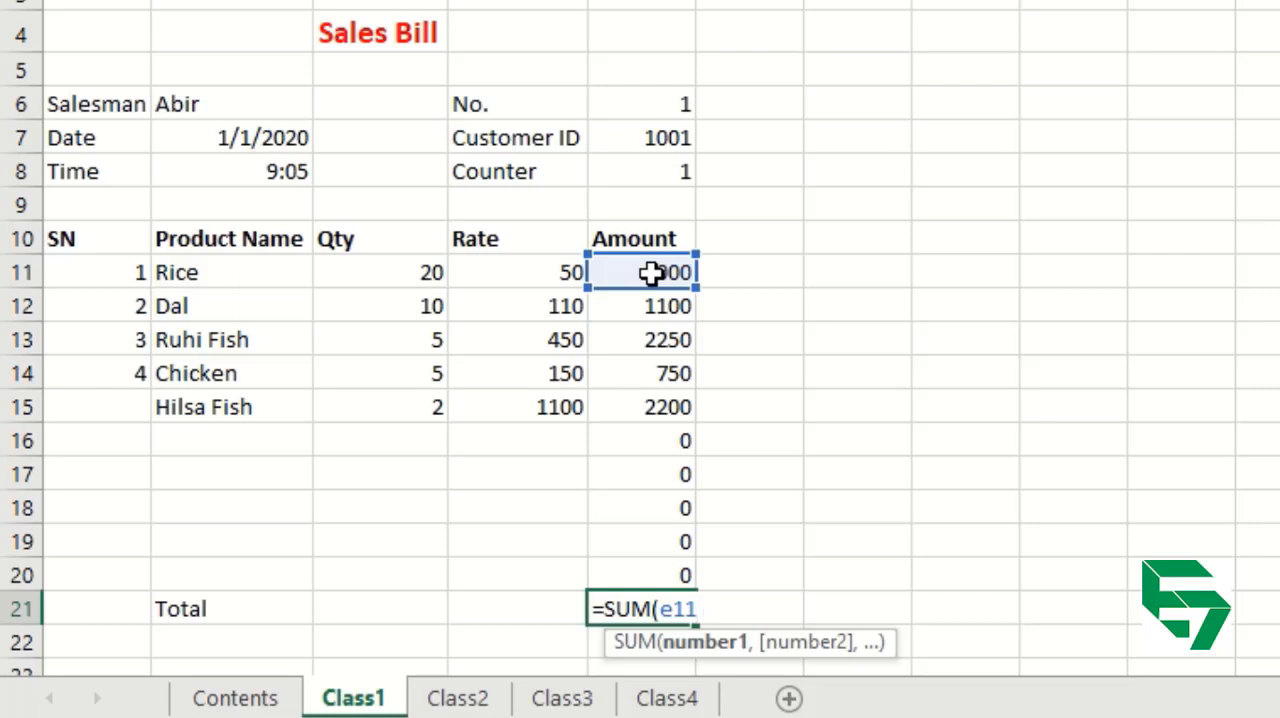
{"action": "type", "text": ":"}
{"action": "left_click", "coordinate": [648, 572]}
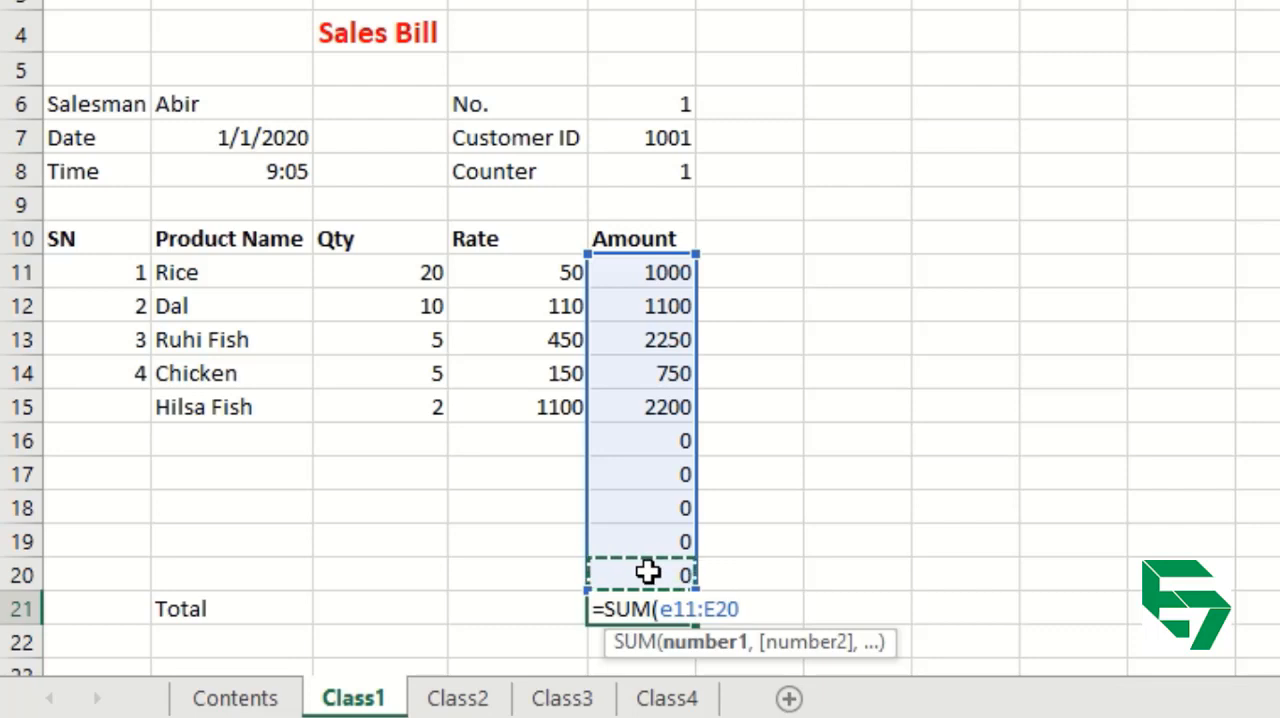
{"action": "type", "text": ")"}
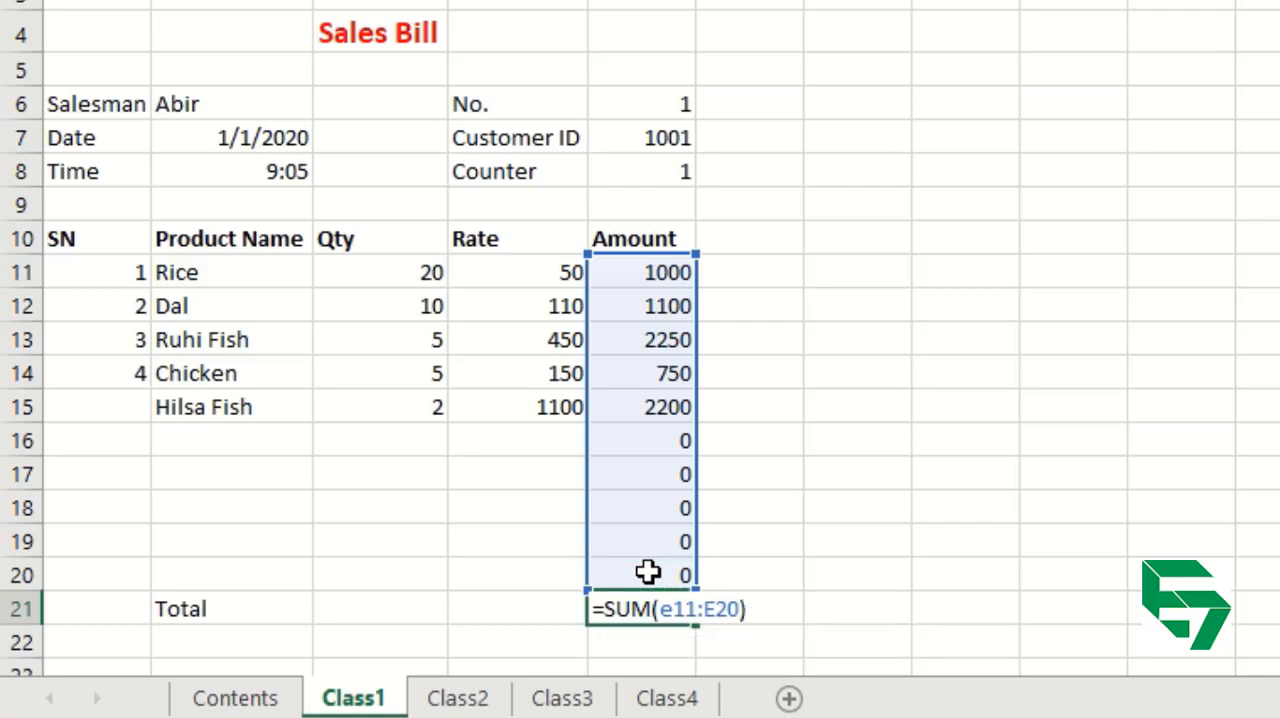
{"action": "key", "text": "Return"}
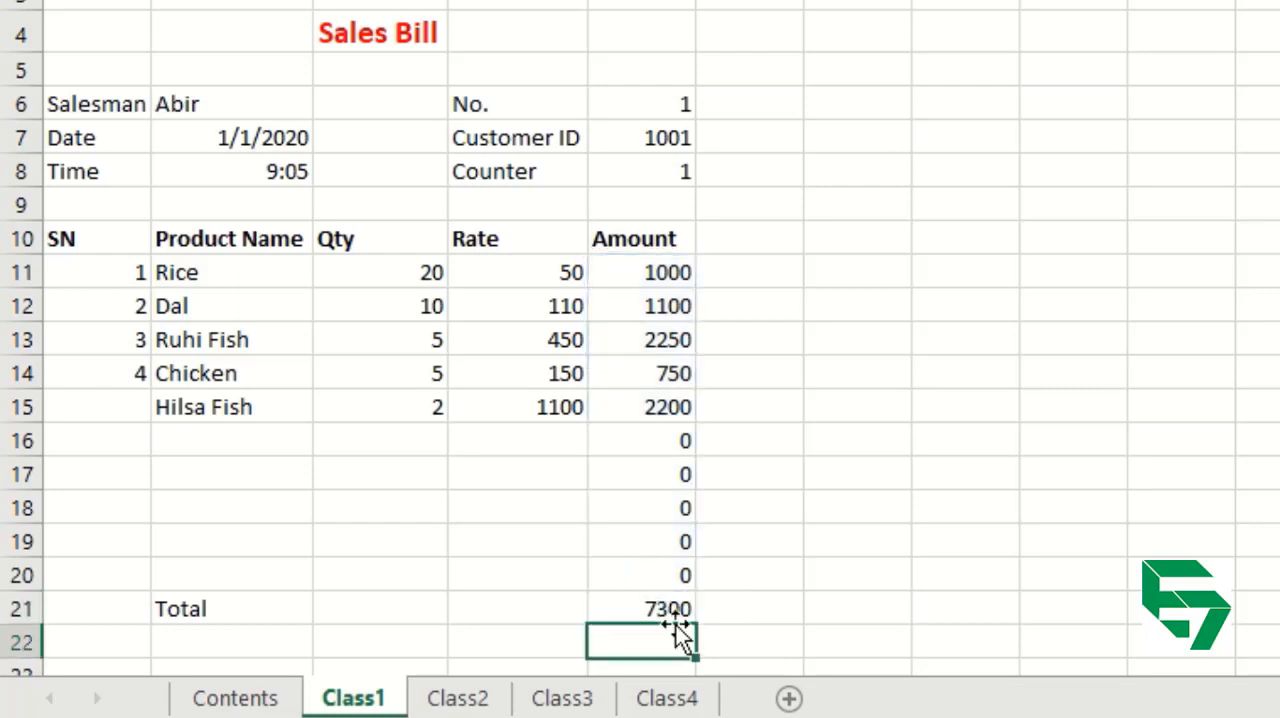
Make the total amount in E21 bold.
{"action": "left_click", "coordinate": [672, 609]}
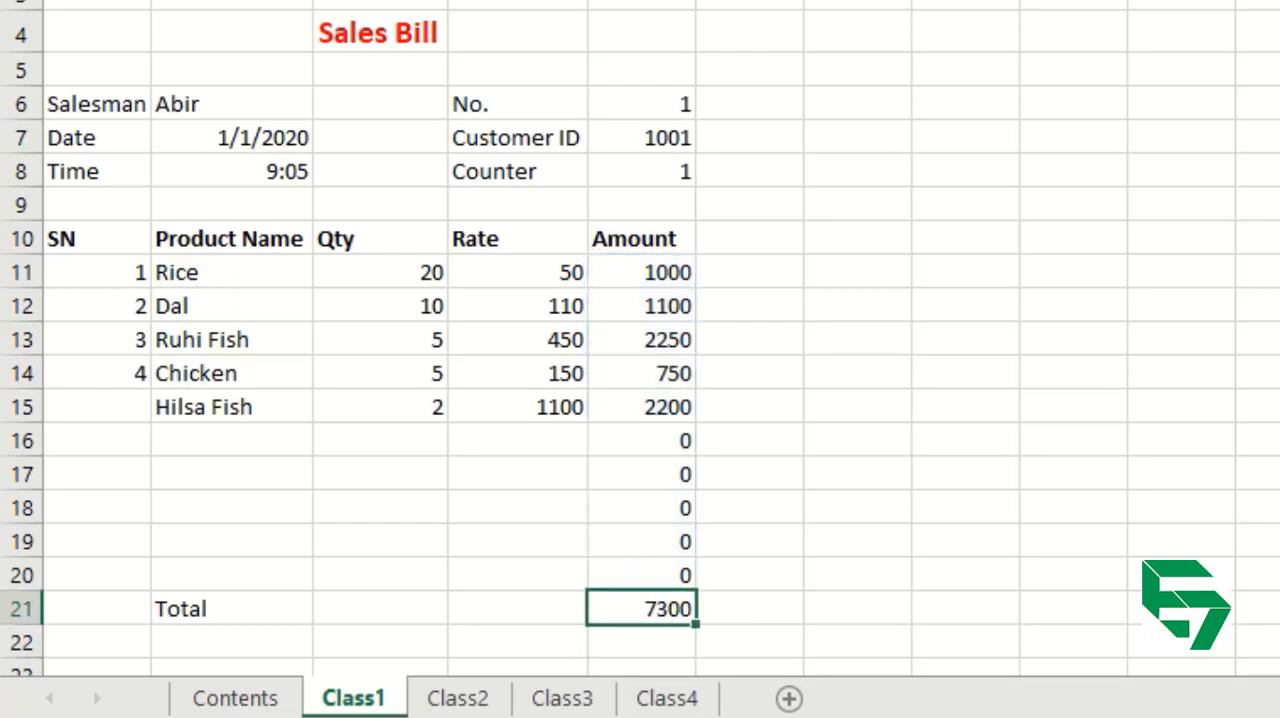
{"action": "key", "text": "ctrl+b"}
{"action": "key", "text": "Down"}
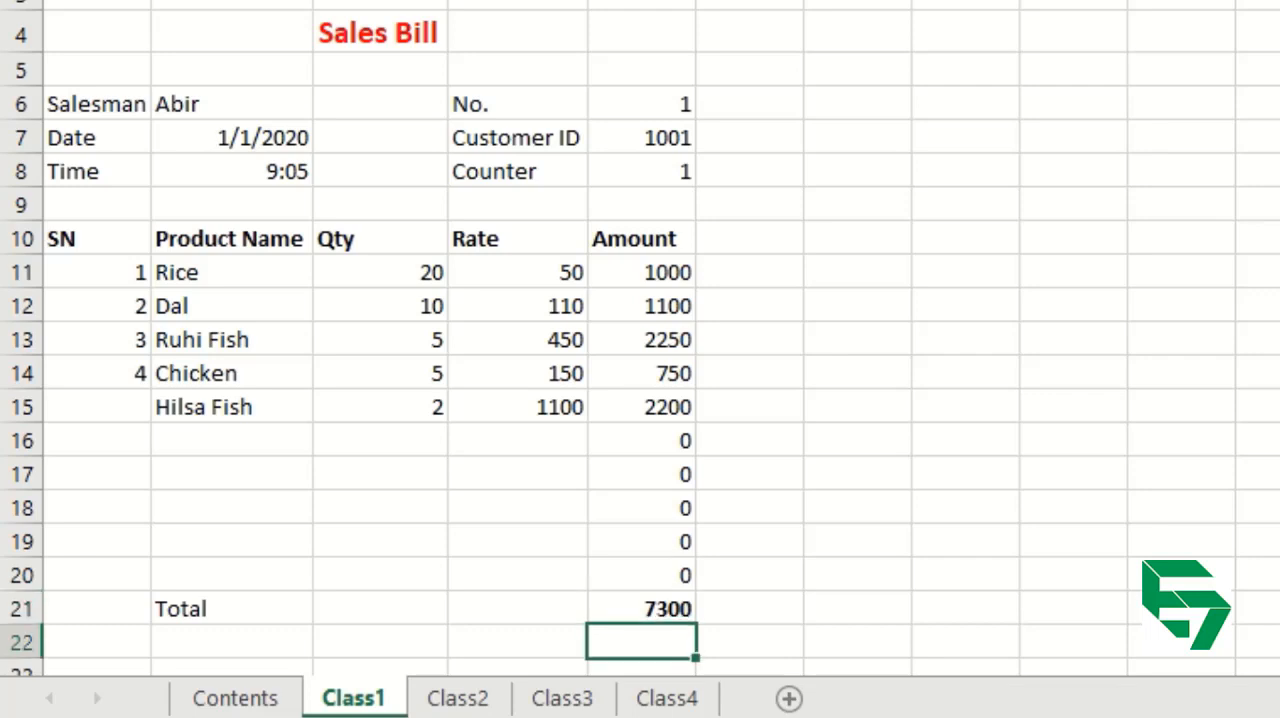
Add a Discount row below Total, with the label in B22 and a rate of 2% in D22.
{"action": "key", "text": "Left"}
{"action": "key", "text": "Left"}
{"action": "key", "text": "Left"}
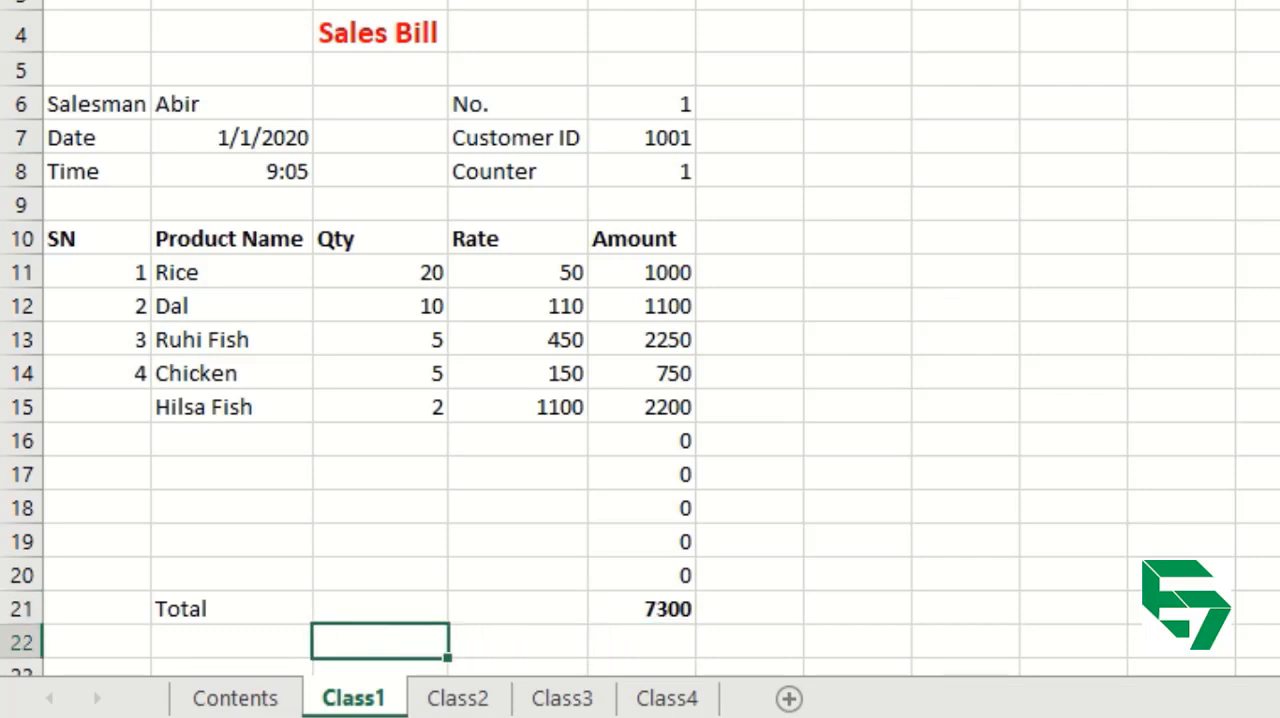
{"action": "type", "text": "Discount"}
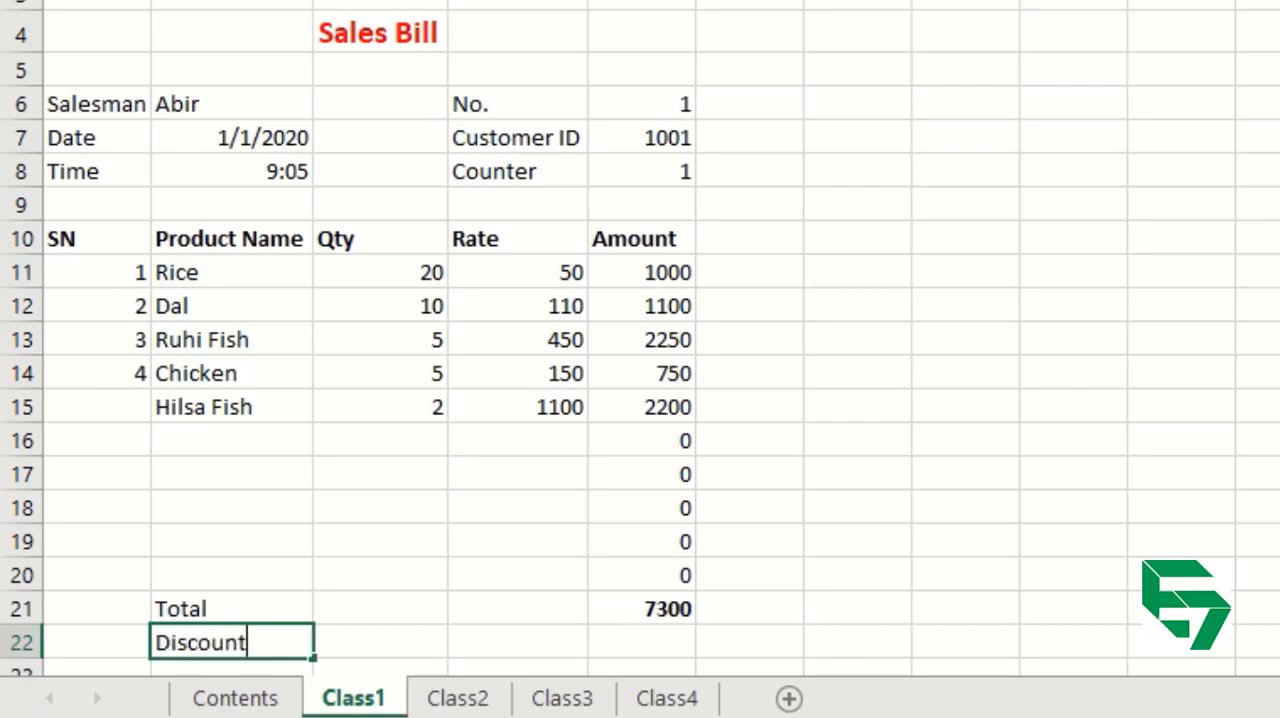
{"action": "key", "text": "Tab"}
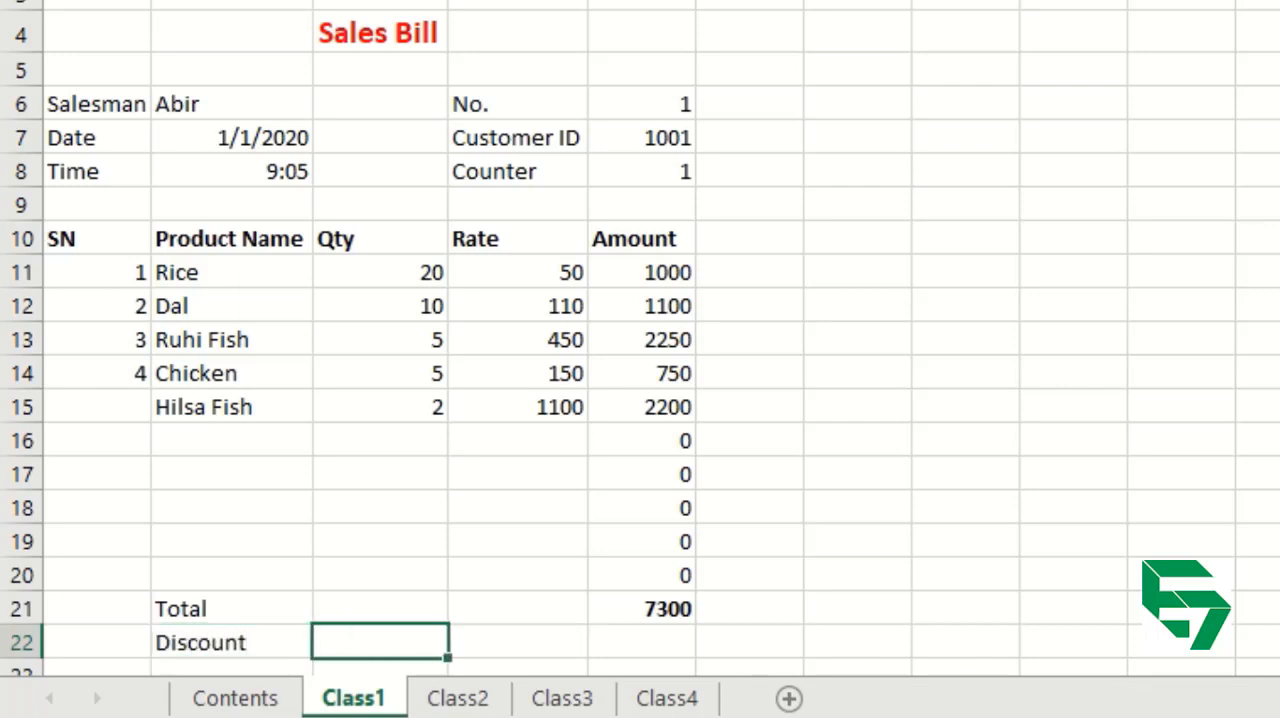
{"action": "key", "text": "Right"}
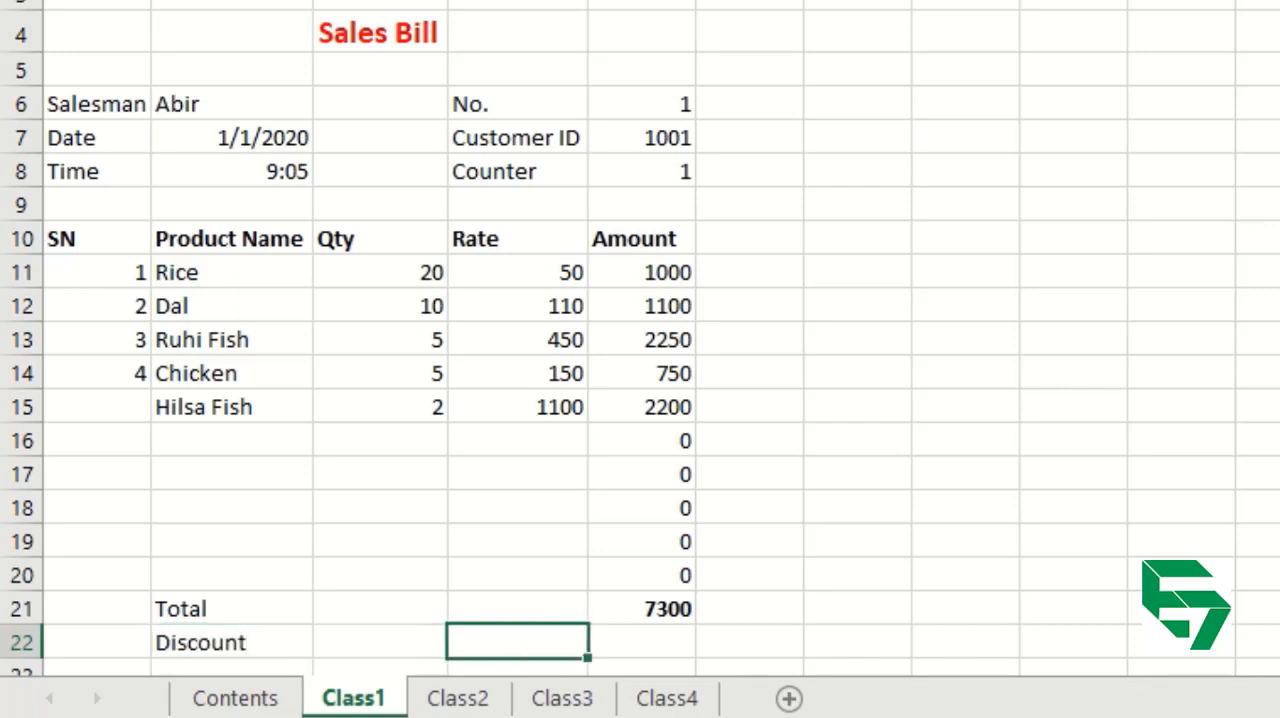
{"action": "type", "text": "2%"}
{"action": "key", "text": "Tab"}
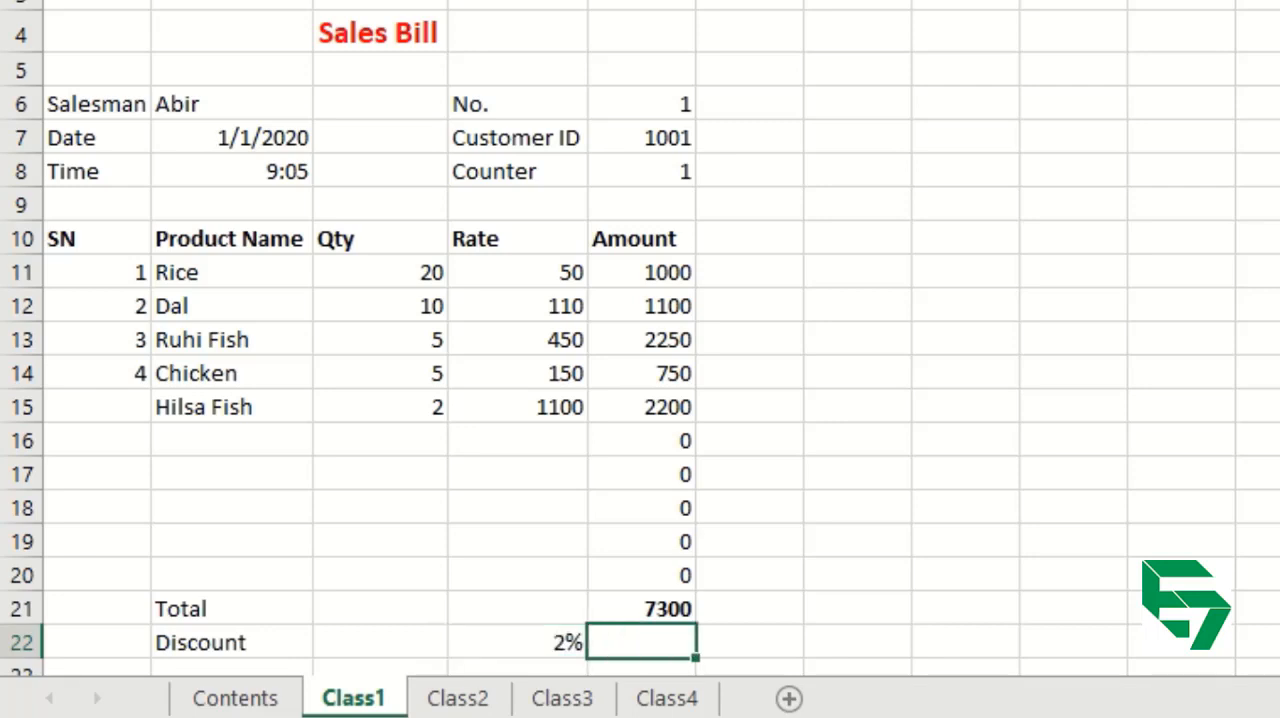
Calculate the discount amount in E22 by multiplying the total by the discount rate, using =E21*D22.
{"action": "left_click", "coordinate": [663, 606]}
{"action": "left_click", "coordinate": [559, 639]}
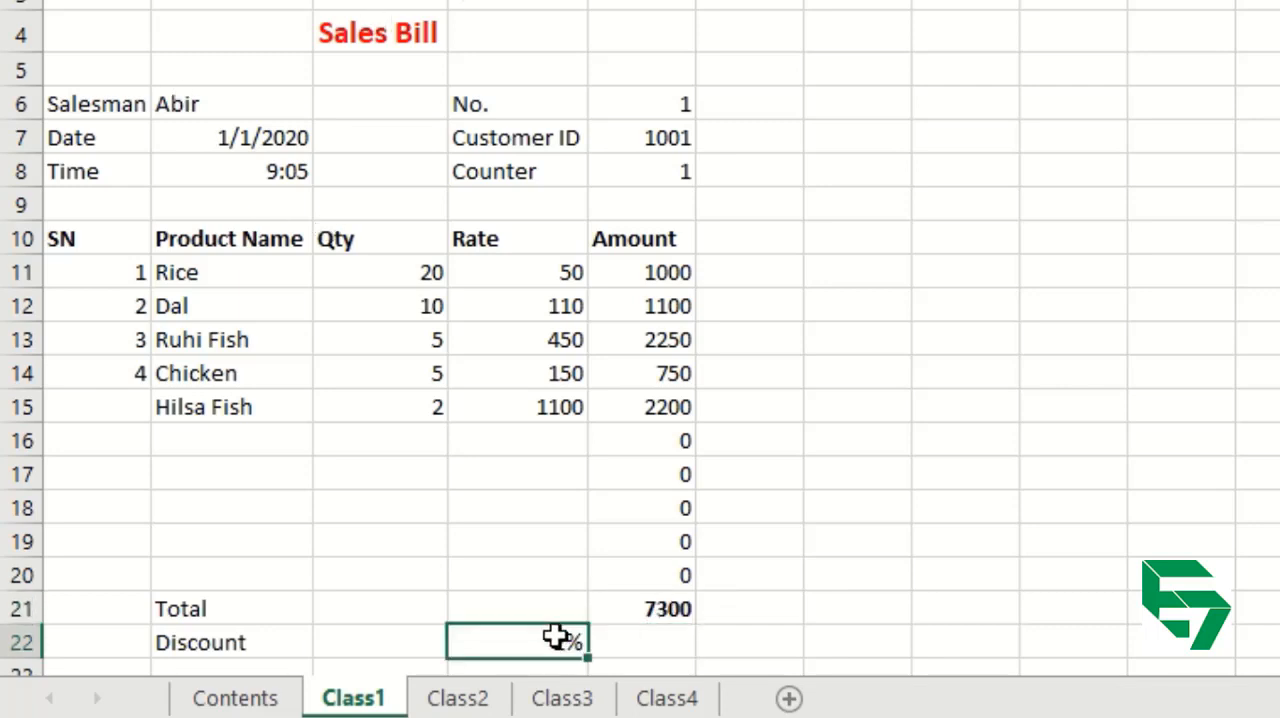
{"action": "left_click", "coordinate": [656, 643]}
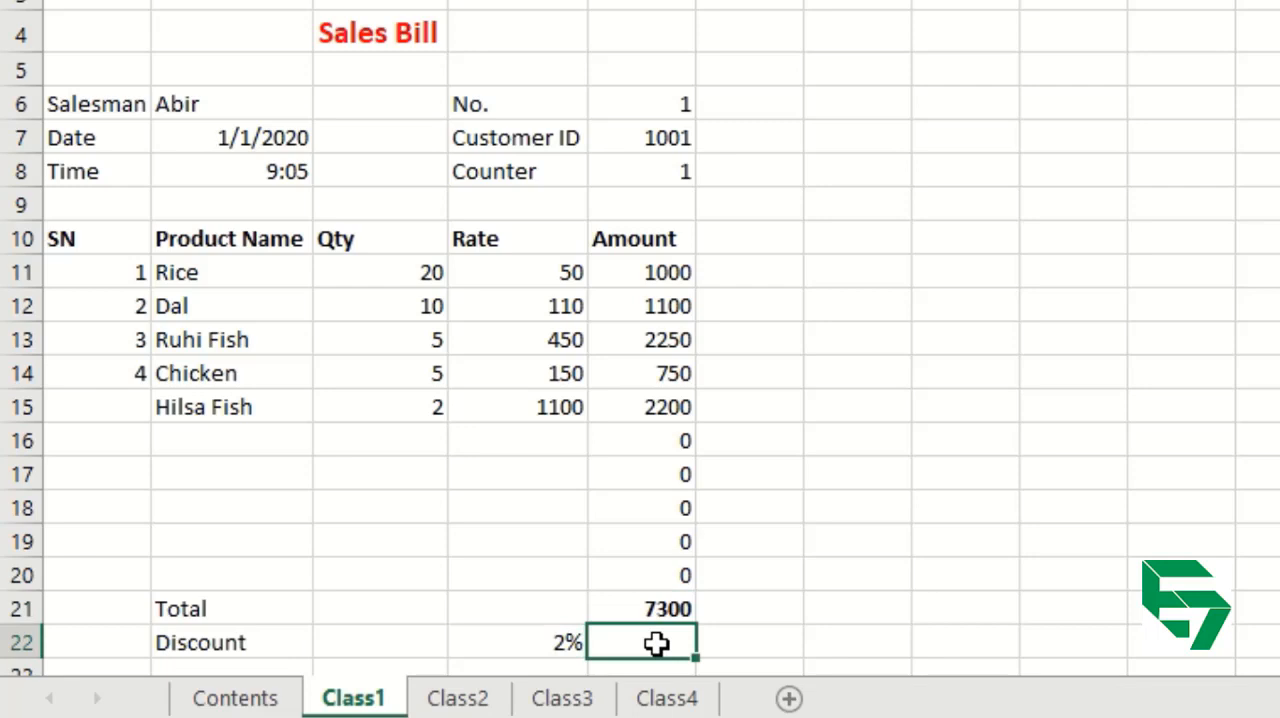
{"action": "type", "text": "="}
{"action": "left_click", "coordinate": [660, 602]}
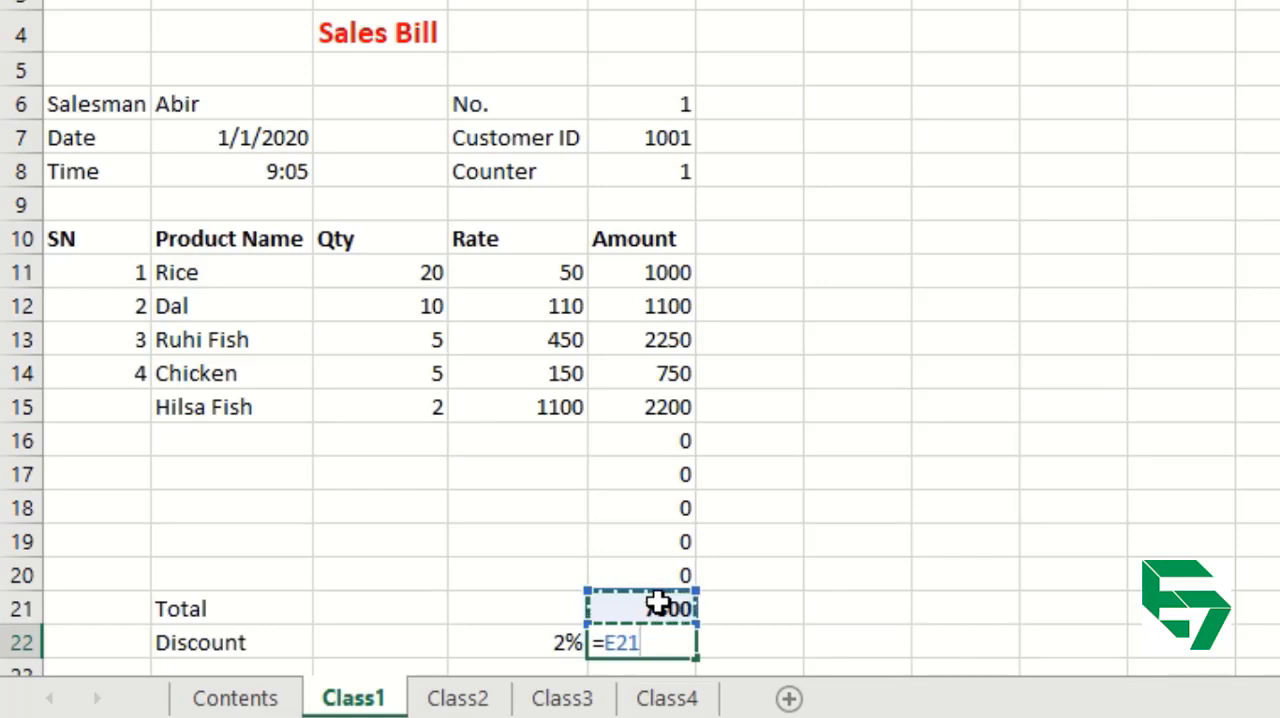
{"action": "type", "text": "*"}
{"action": "left_click", "coordinate": [555, 645]}
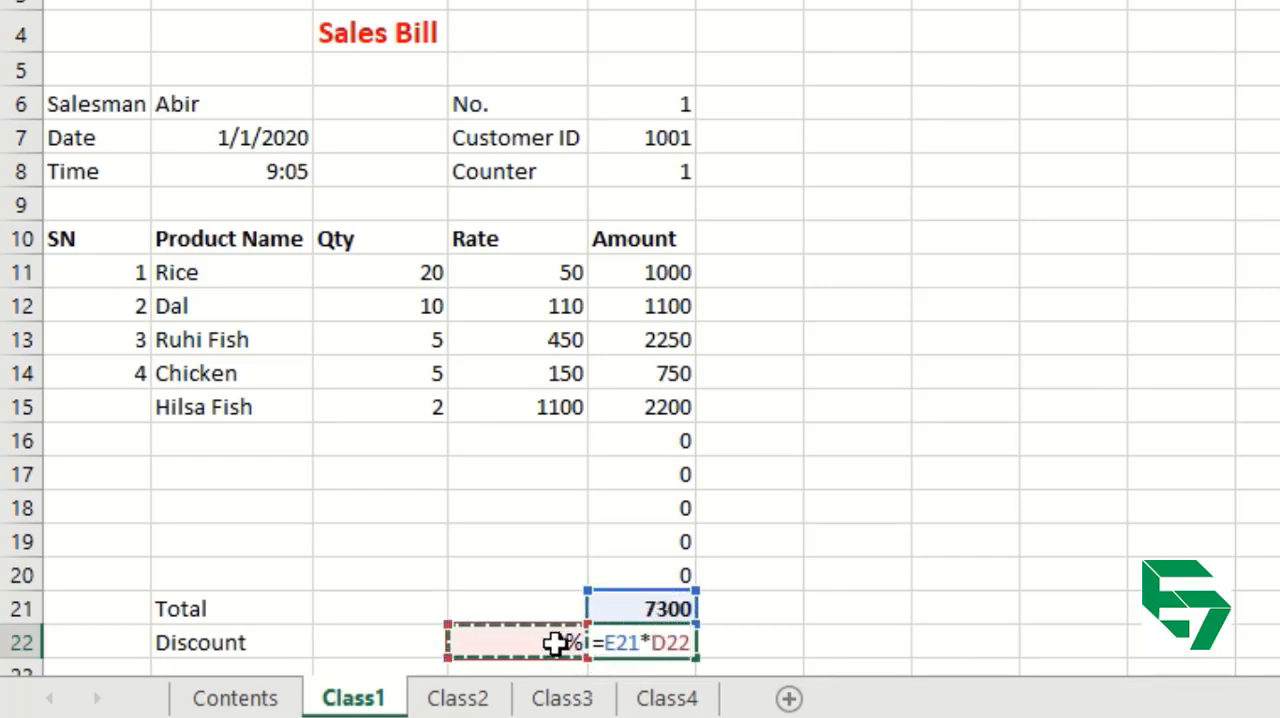
{"action": "key", "text": "Return"}
{"action": "key", "text": "Return"}
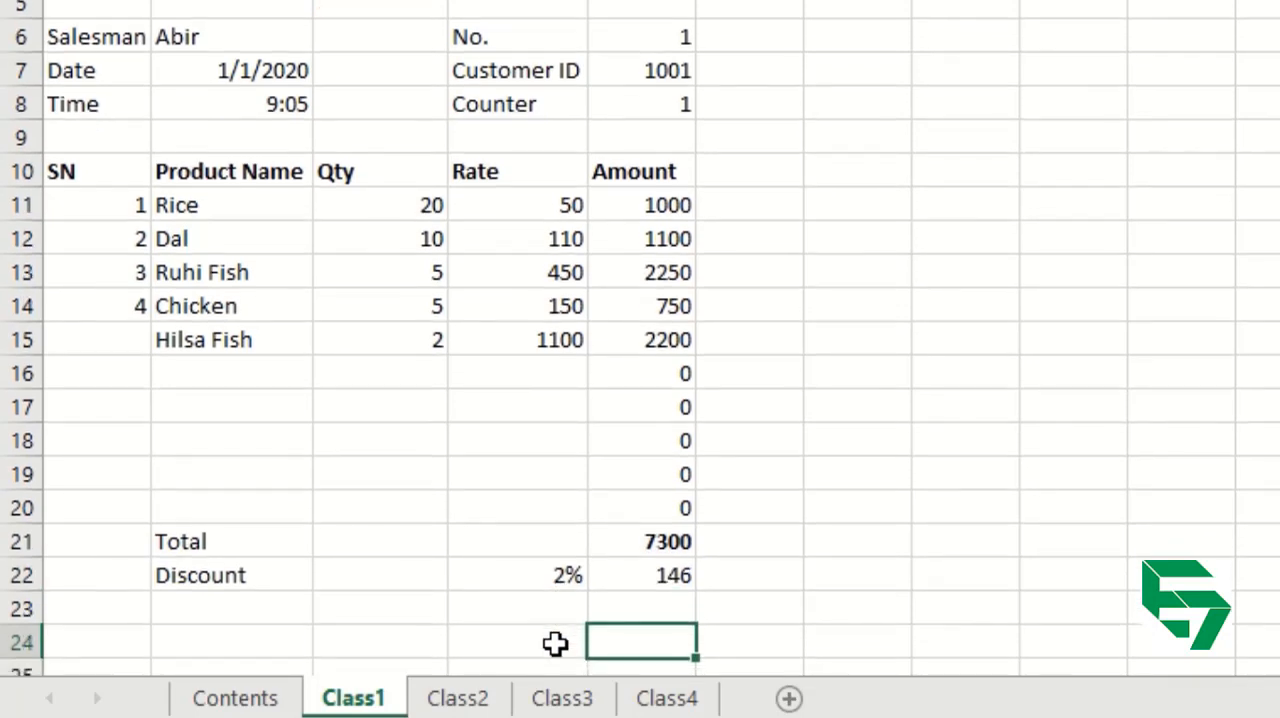
Subtract the discount from the total in E23 with the formula =E21-E22.
{"action": "key", "text": "Up"}
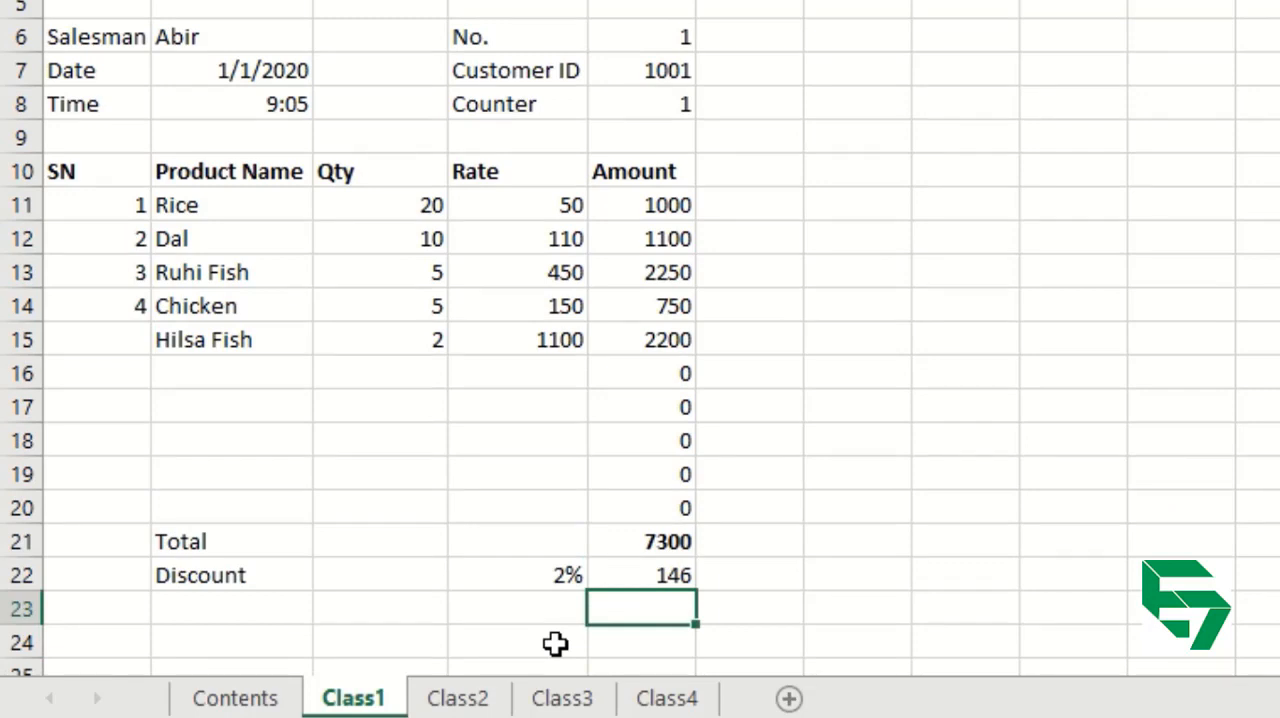
{"action": "key", "text": "Left"}
{"action": "key", "text": "Left"}
{"action": "key", "text": "Left"}
{"action": "key", "text": "Right"}
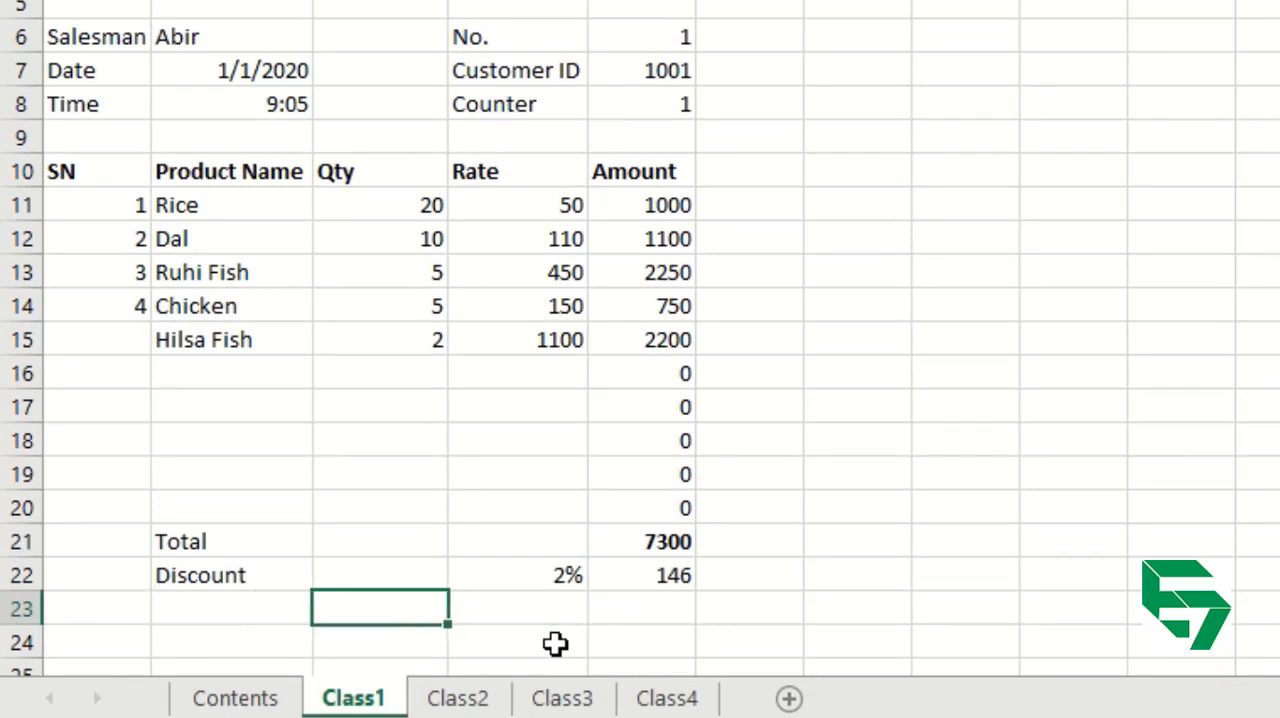
{"action": "key", "text": "Right"}
{"action": "key", "text": "Right"}
{"action": "type", "text": "="}
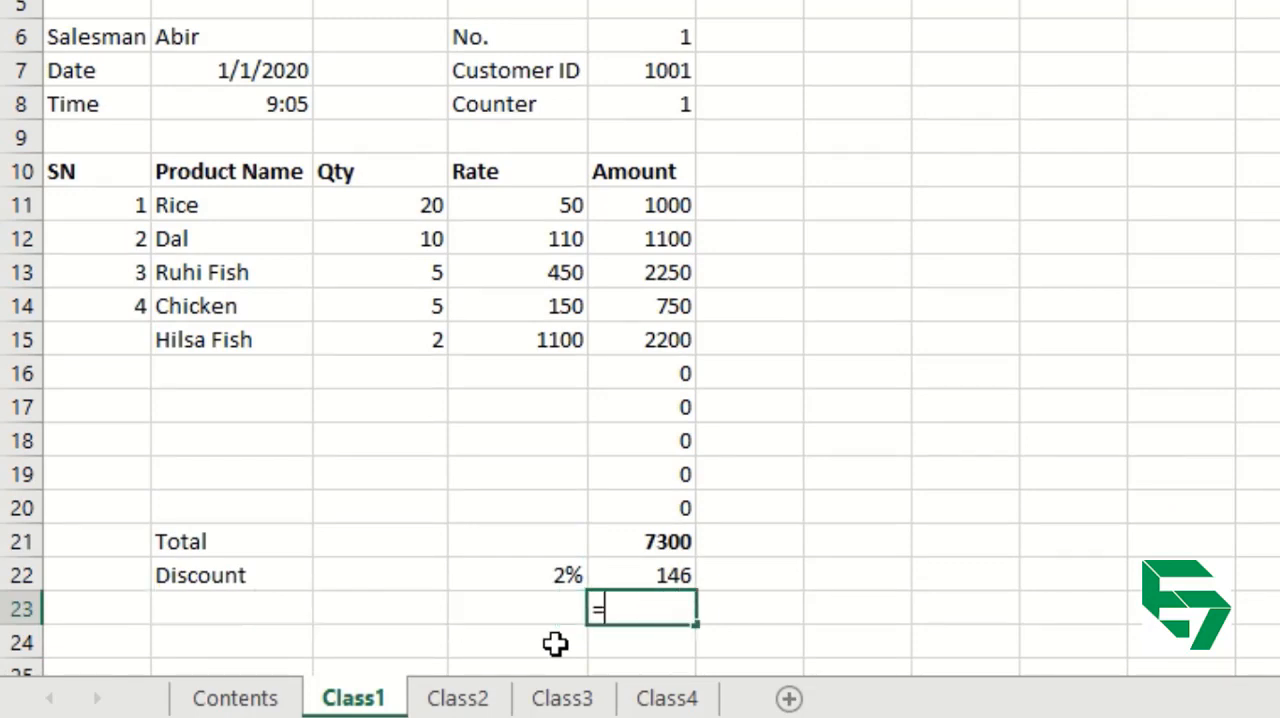
{"action": "left_click", "coordinate": [664, 542]}
{"action": "type", "text": "-"}
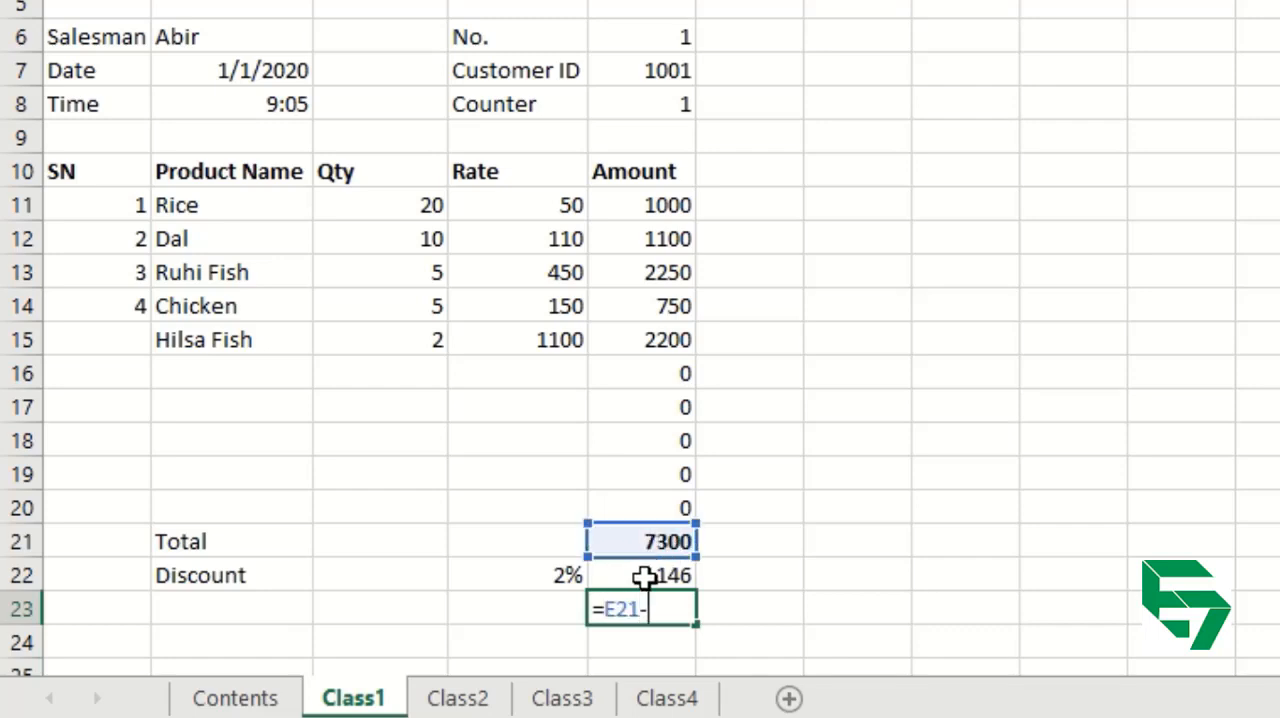
{"action": "left_click", "coordinate": [643, 577]}
{"action": "key", "text": "Return"}
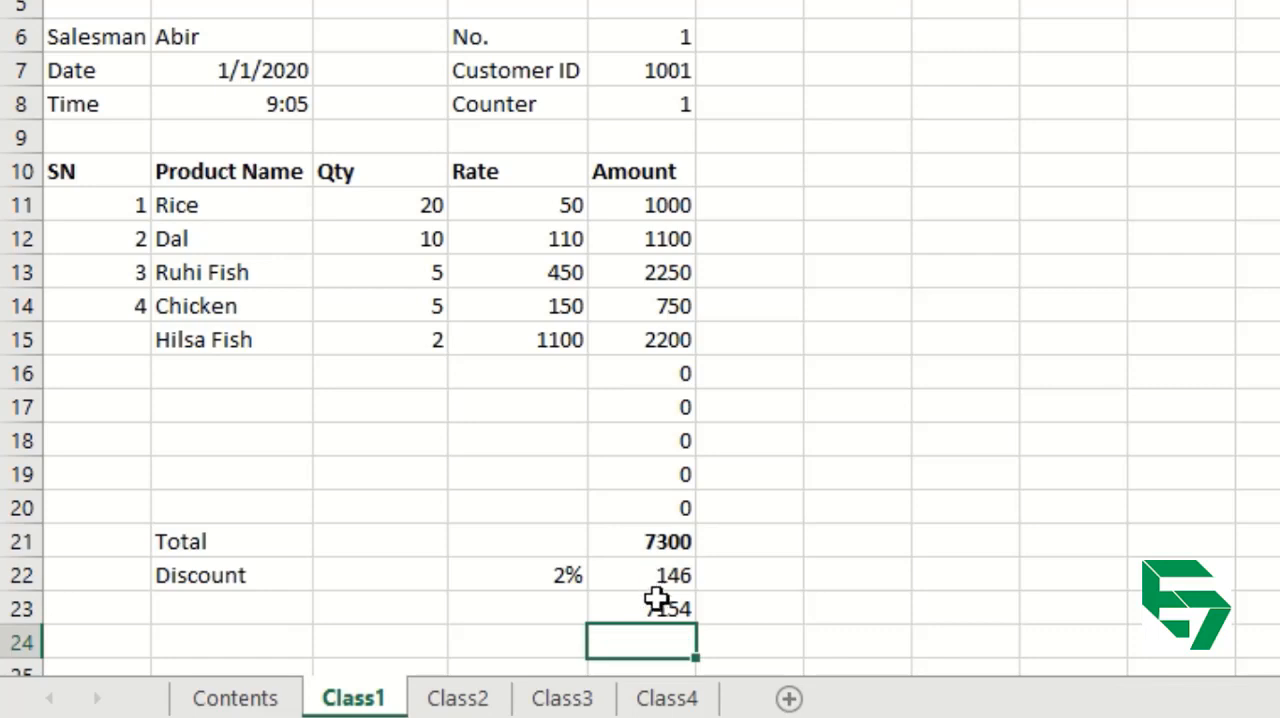
Label row 23 as Total after Discount in the Product Name column.
{"action": "left_click", "coordinate": [652, 610]}
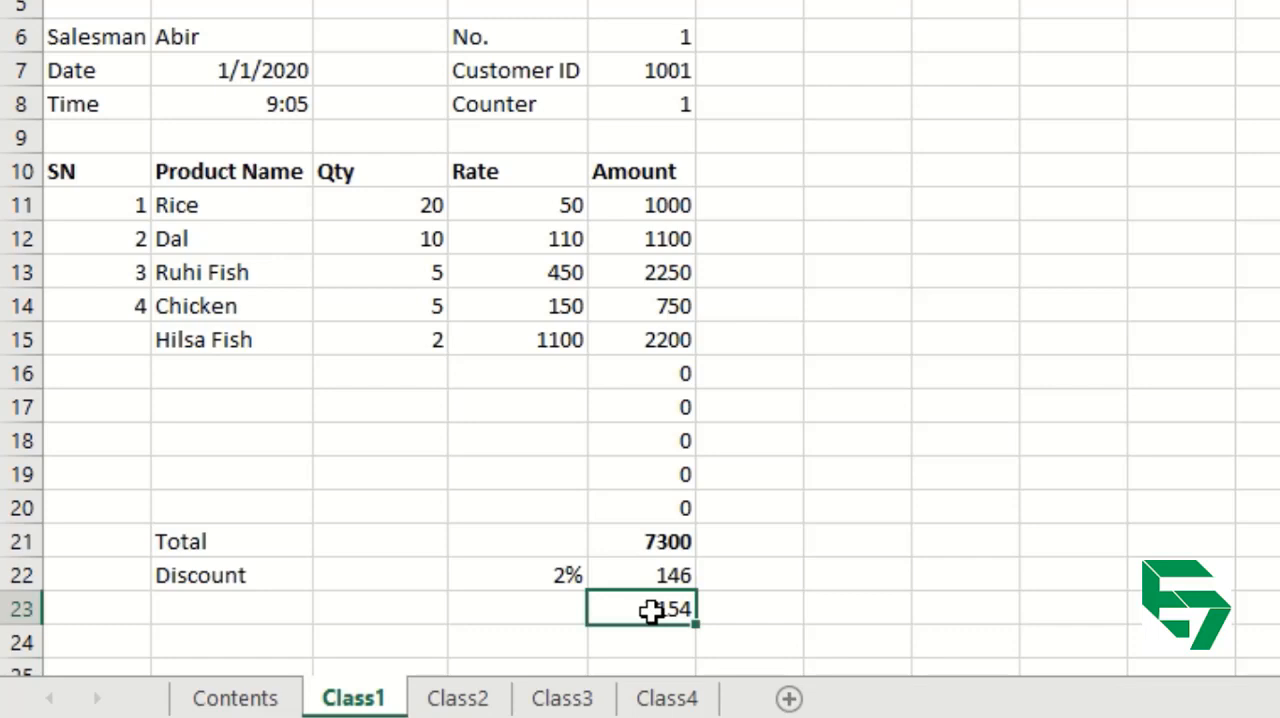
{"action": "key", "text": "Left"}
{"action": "key", "text": "Left"}
{"action": "key", "text": "Left"}
{"action": "key", "text": "Left"}
{"action": "key", "text": "Right"}
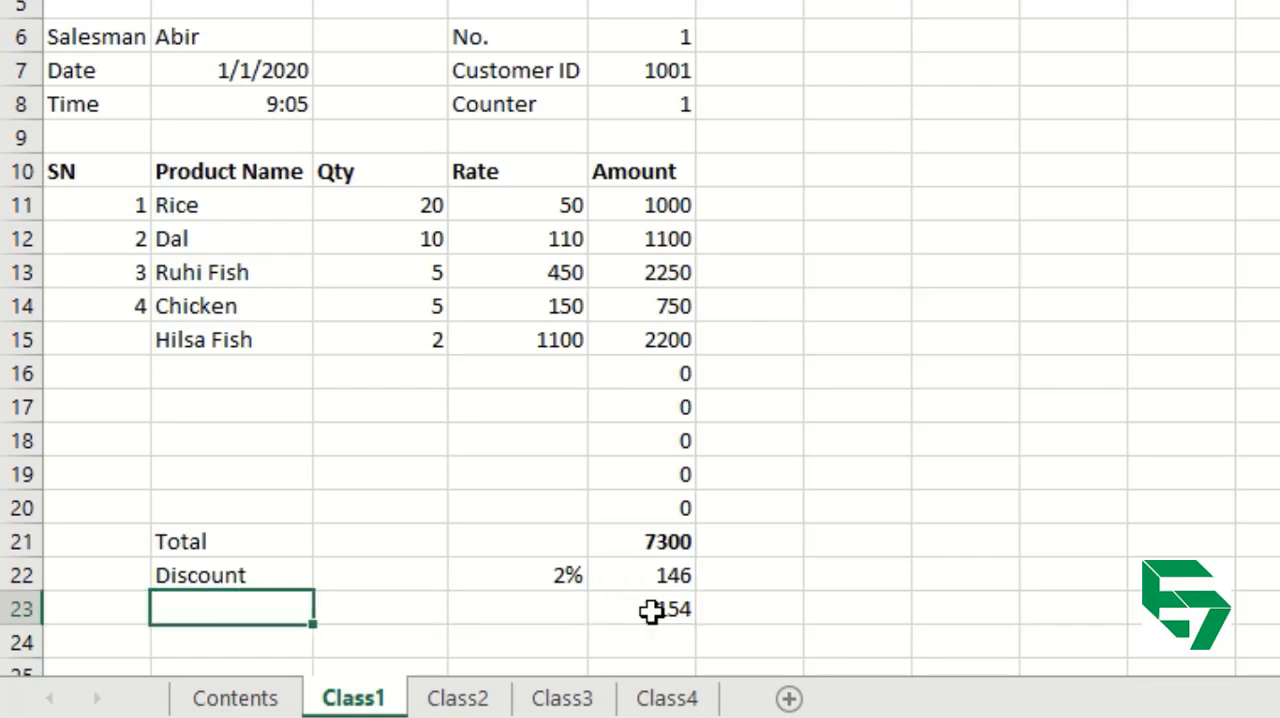
{"action": "type", "text": "tOTA"}
{"action": "key", "text": "Escape"}
{"action": "type", "text": "T"}
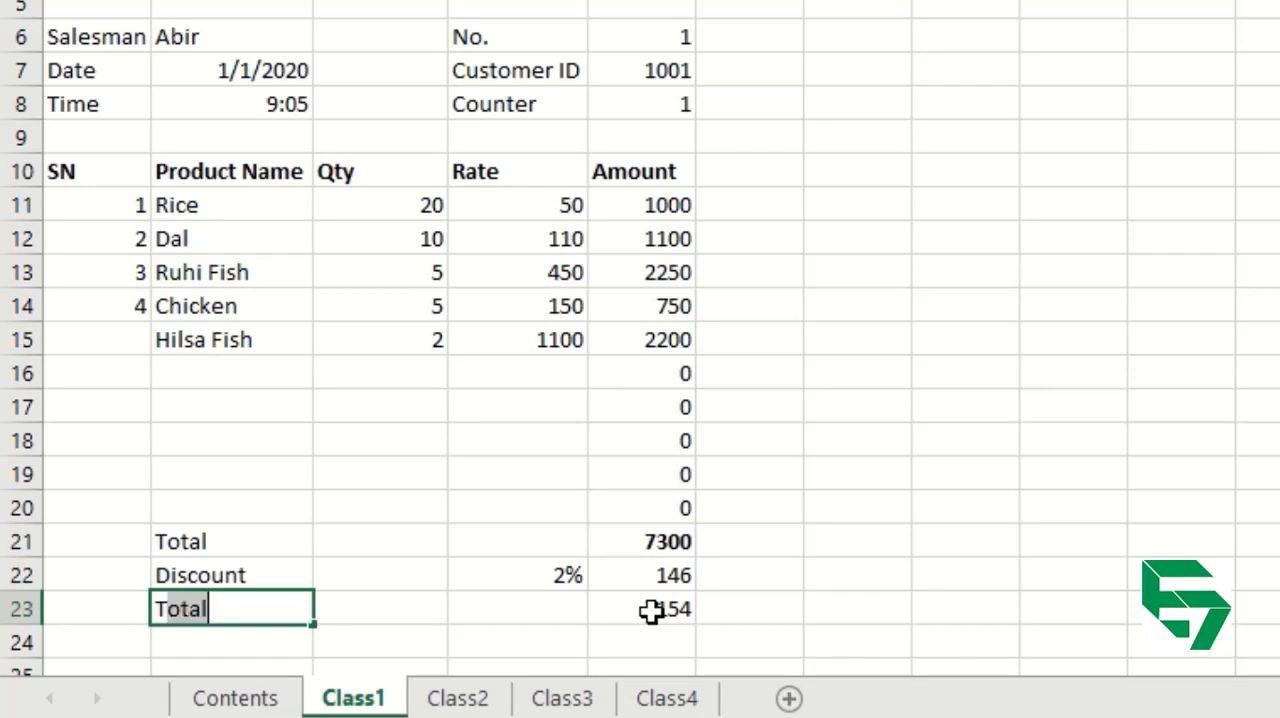
{"action": "type", "text": "otal after "}
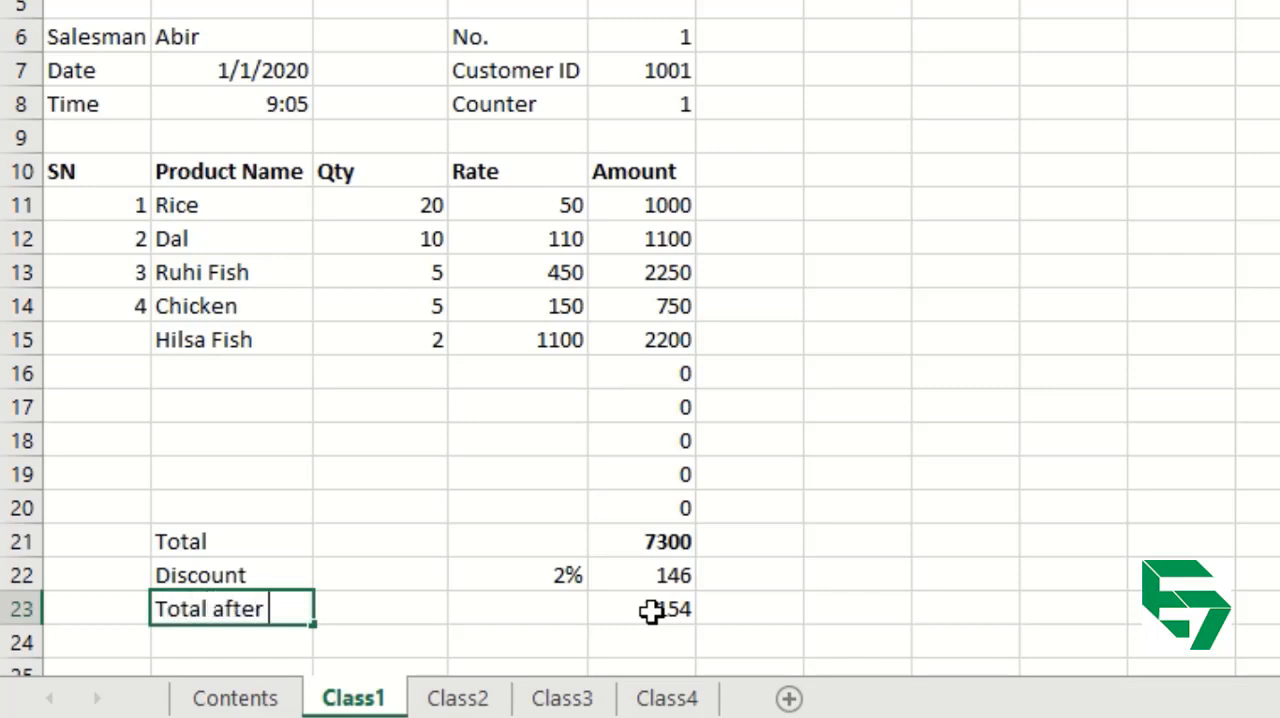
{"action": "type", "text": "Discount"}
{"action": "key", "text": "Return"}
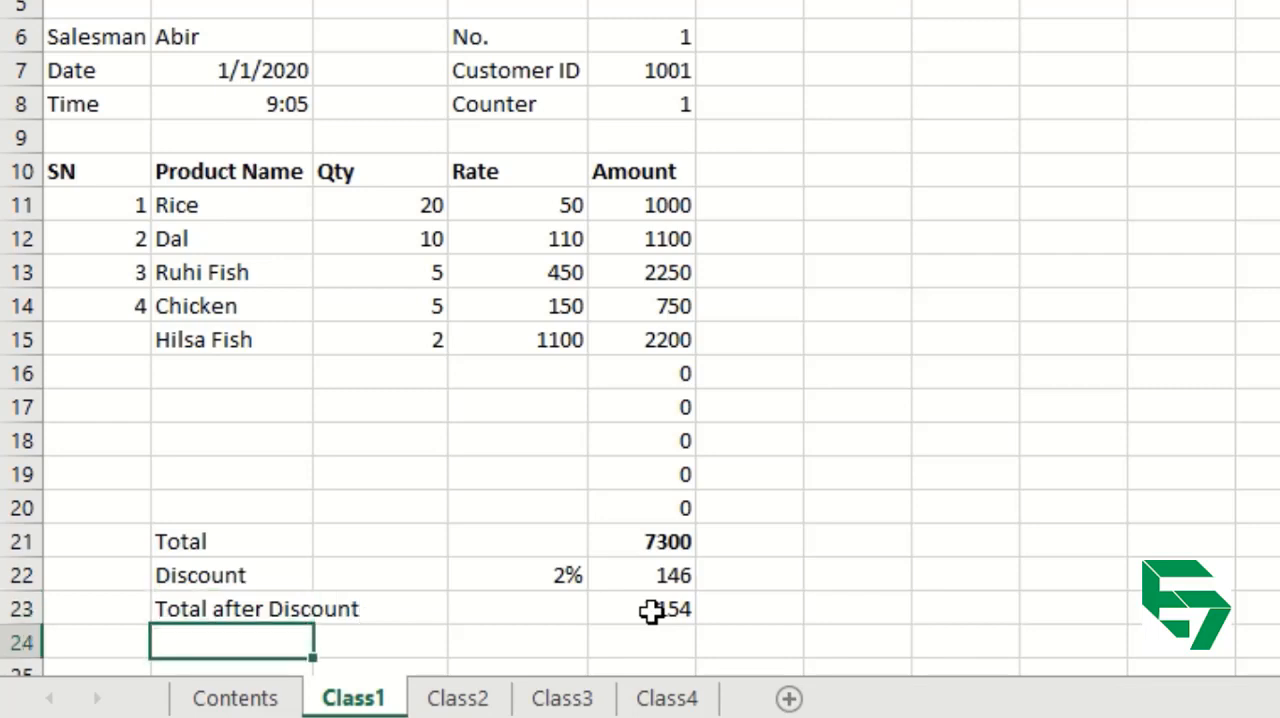
Add a VAT row with the label in B24 and a rate of 10% in D24.
{"action": "type", "text": "VAT"}
{"action": "key", "text": "Tab"}
{"action": "key", "text": "Tab"}
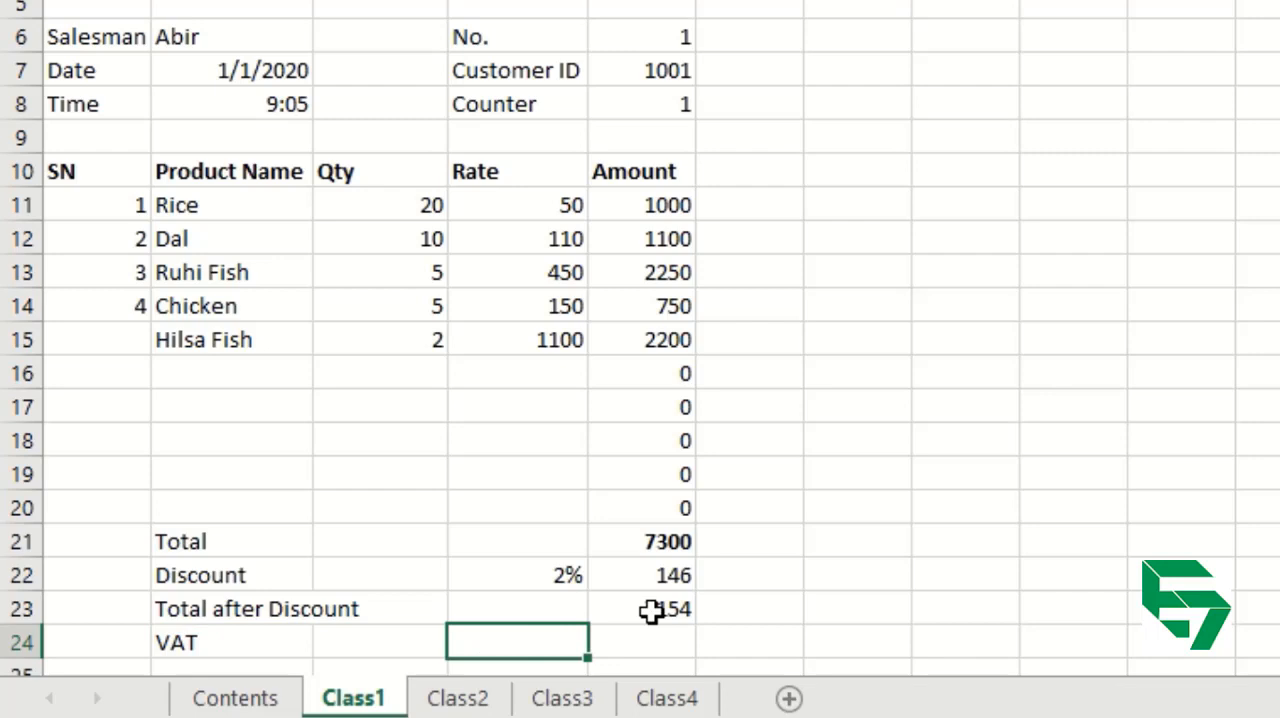
{"action": "type", "text": "10"}
{"action": "key", "text": "Tab"}
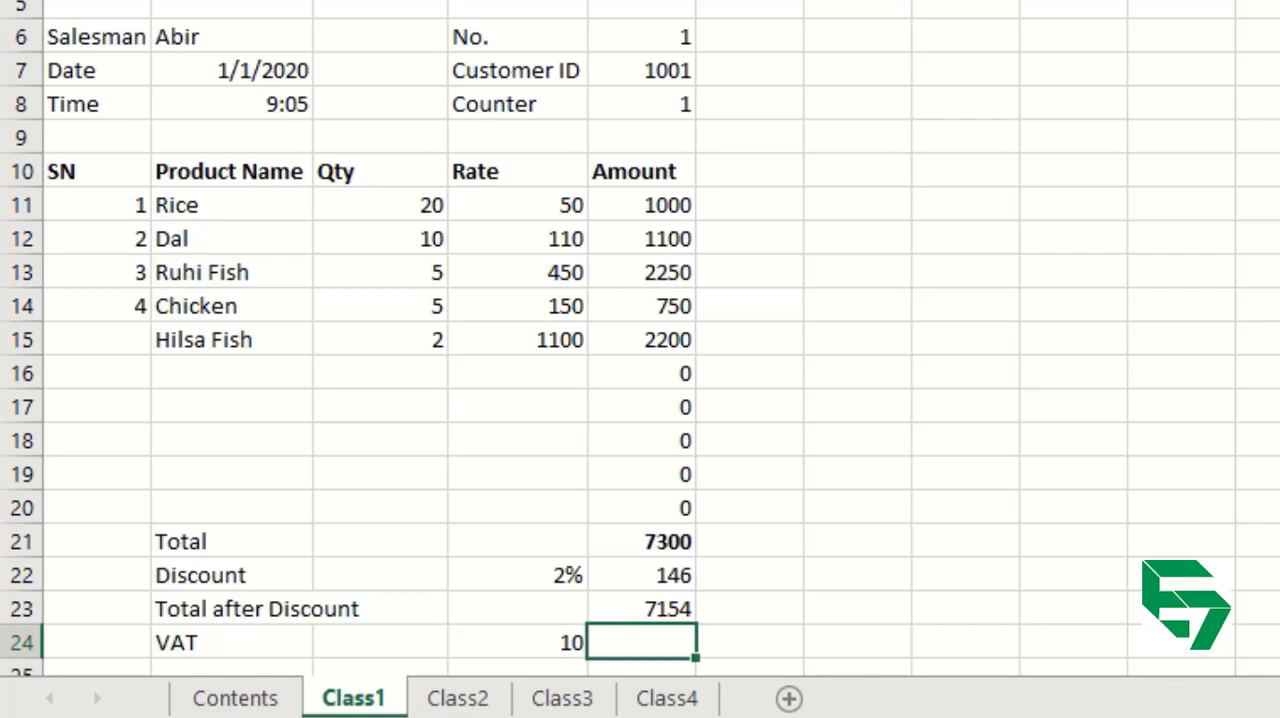
{"action": "key", "text": "Left"}
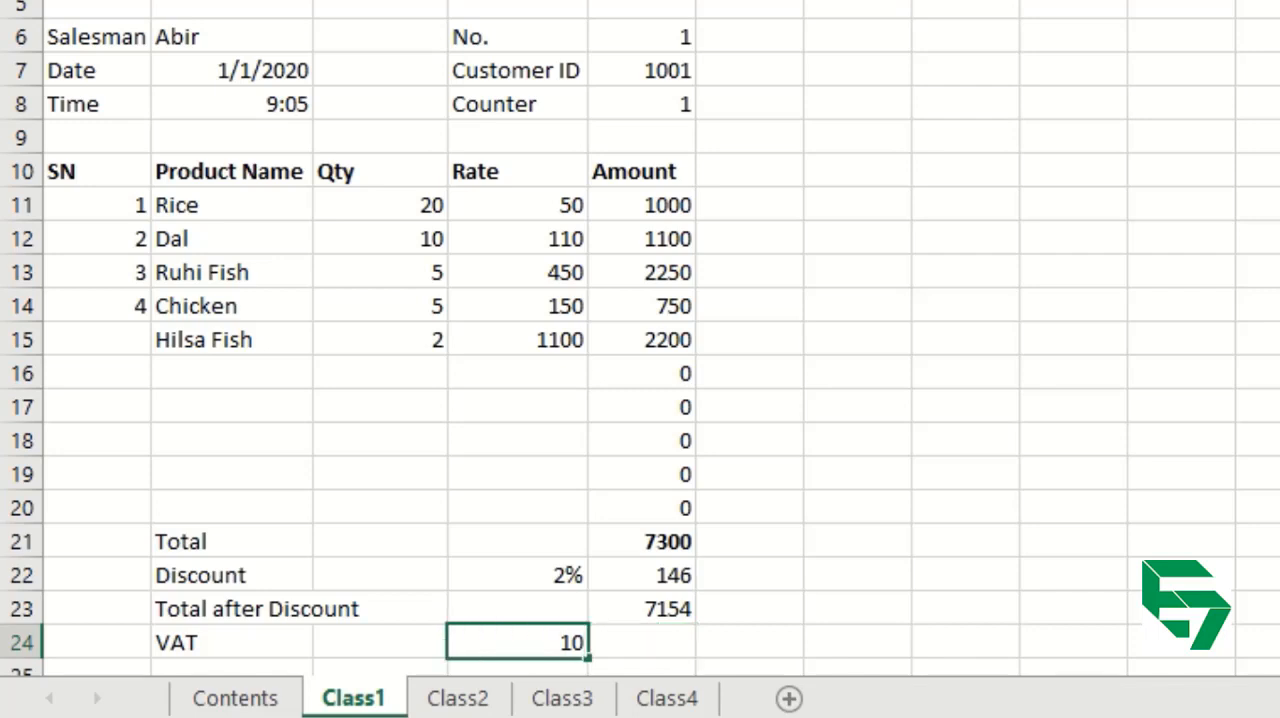
{"action": "type", "text": "%"}
{"action": "key", "text": "Return"}
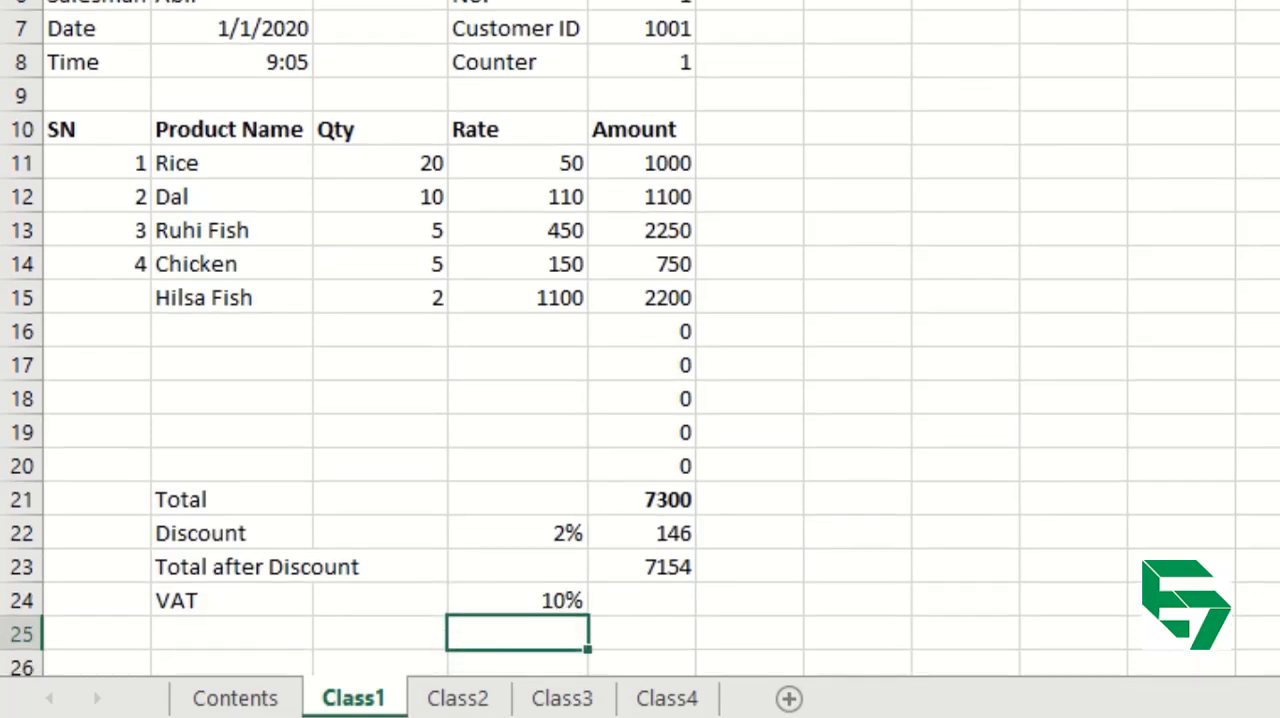
Calculate the VAT amount in E24 by multiplying the total after discount by the VAT rate, using =E23*D24.
{"action": "key", "text": "Up"}
{"action": "key", "text": "Right"}
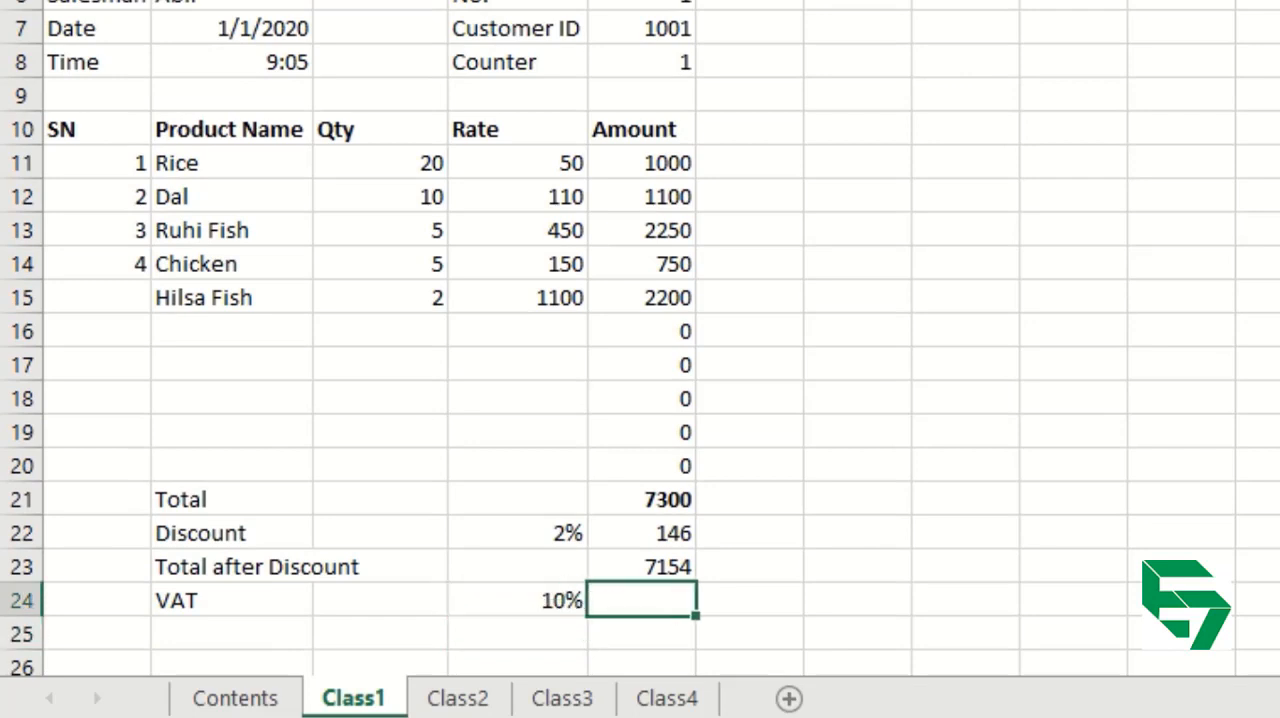
{"action": "type", "text": "="}
{"action": "left_click", "coordinate": [663, 566]}
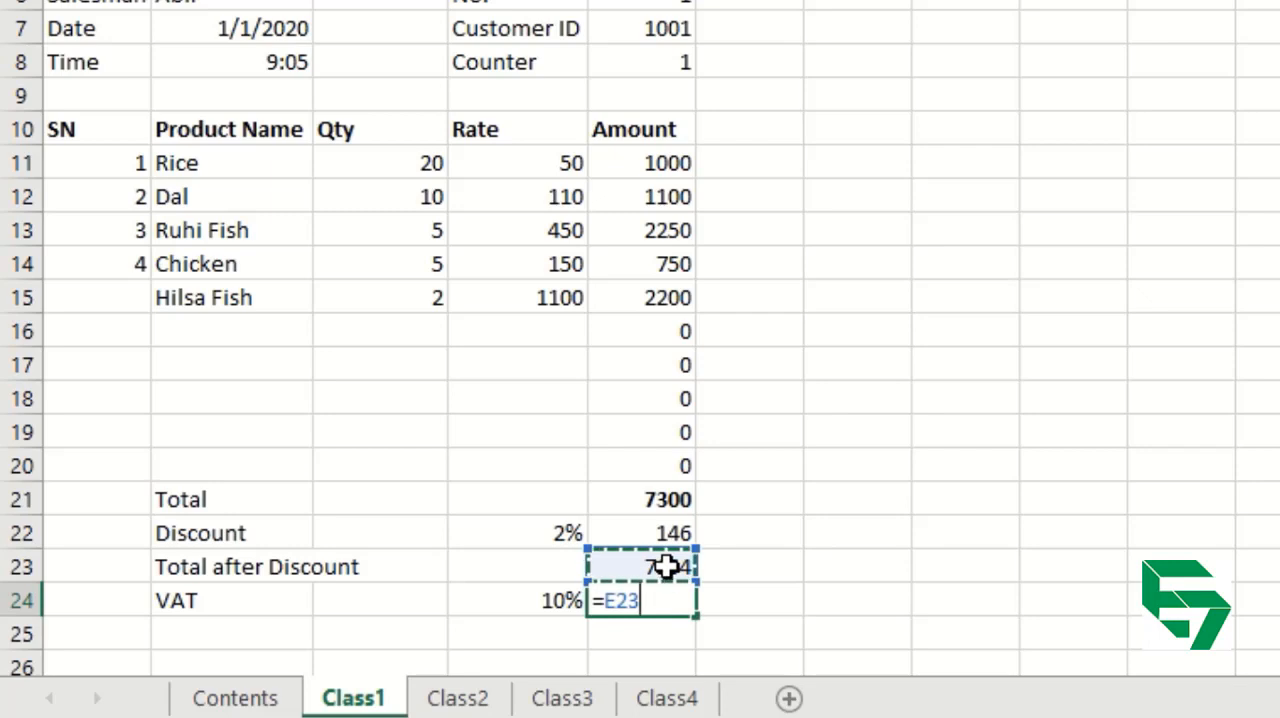
{"action": "type", "text": "*"}
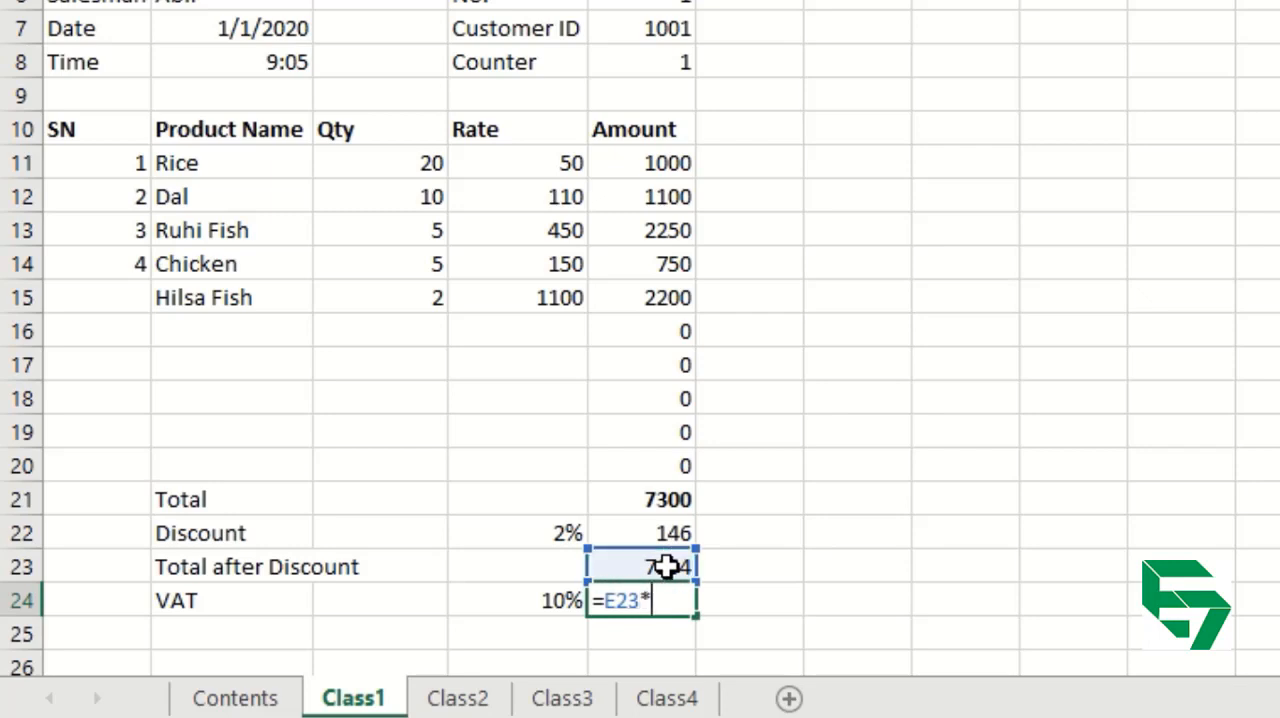
{"action": "left_click", "coordinate": [541, 600]}
{"action": "key", "text": "Return"}
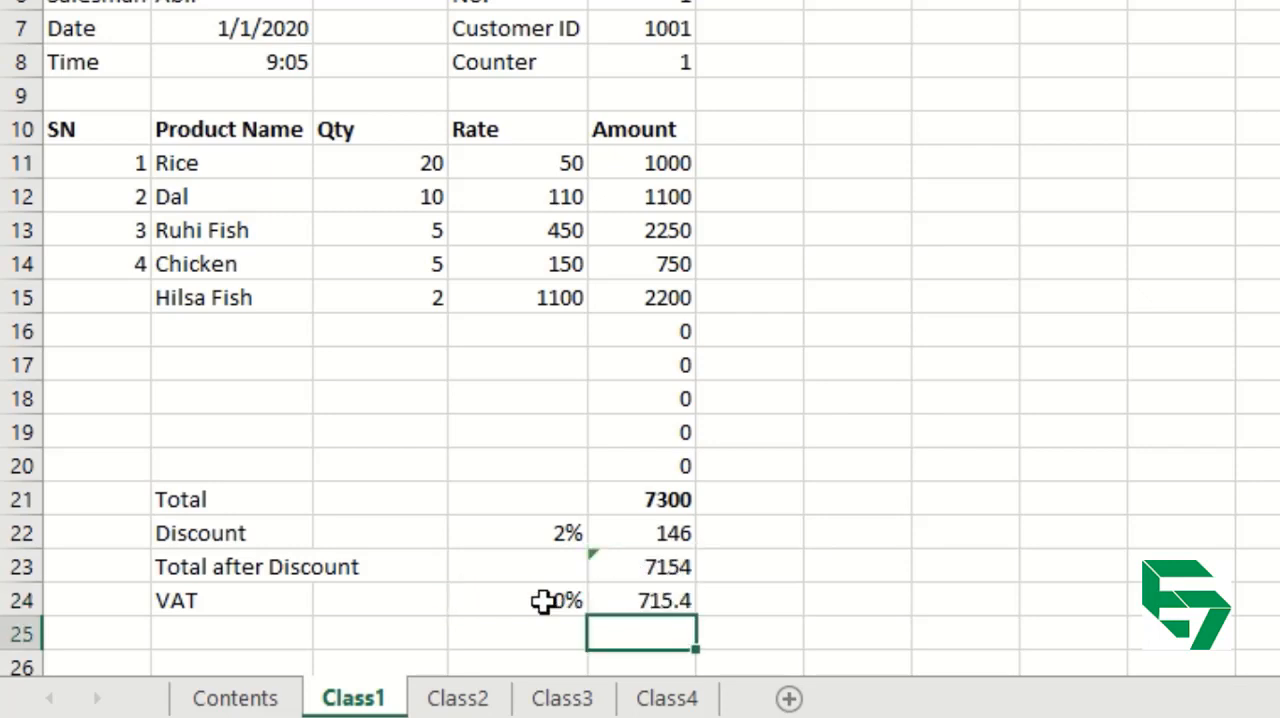
{"action": "double_click", "coordinate": [679, 600]}
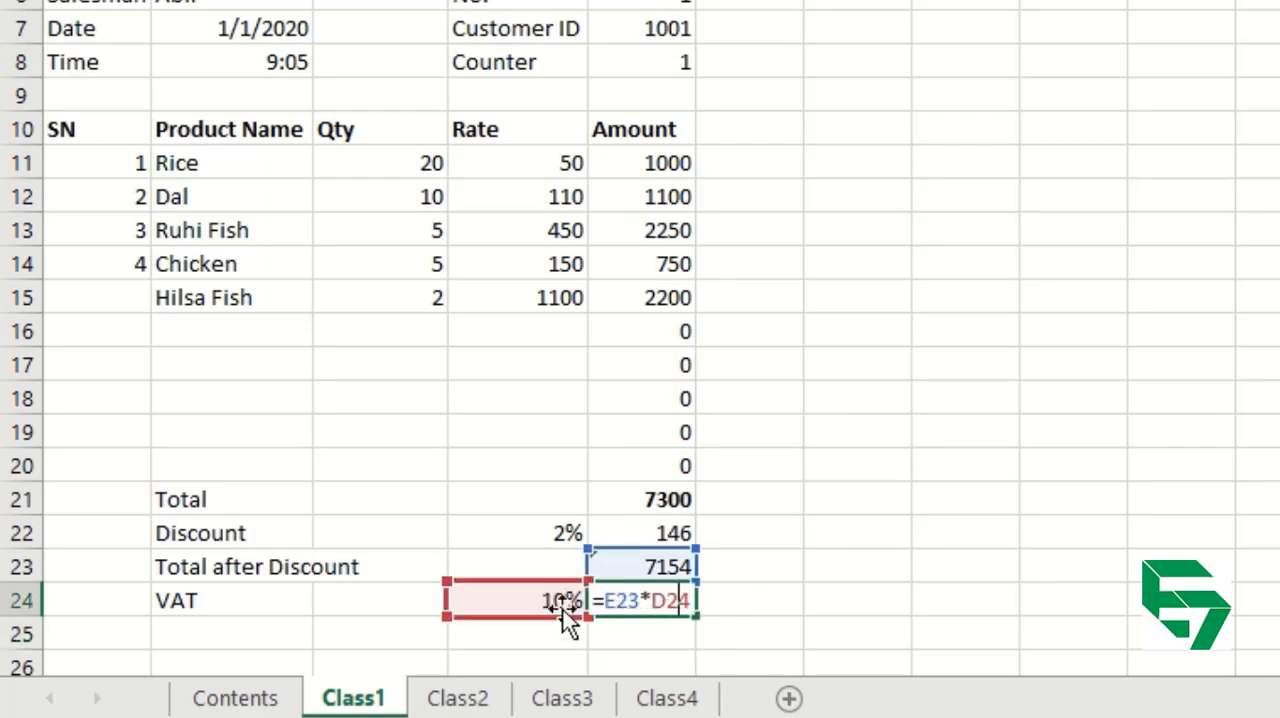
{"action": "key", "text": "Return"}
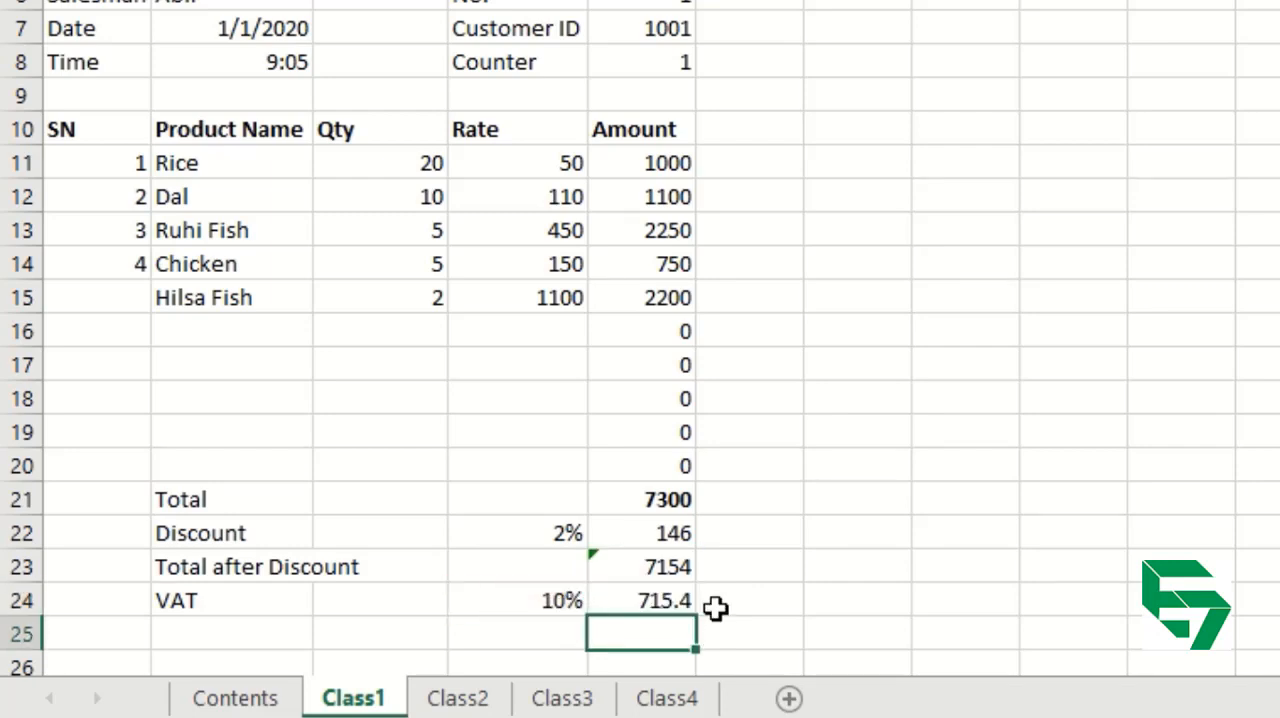
{"action": "key", "text": "Up"}
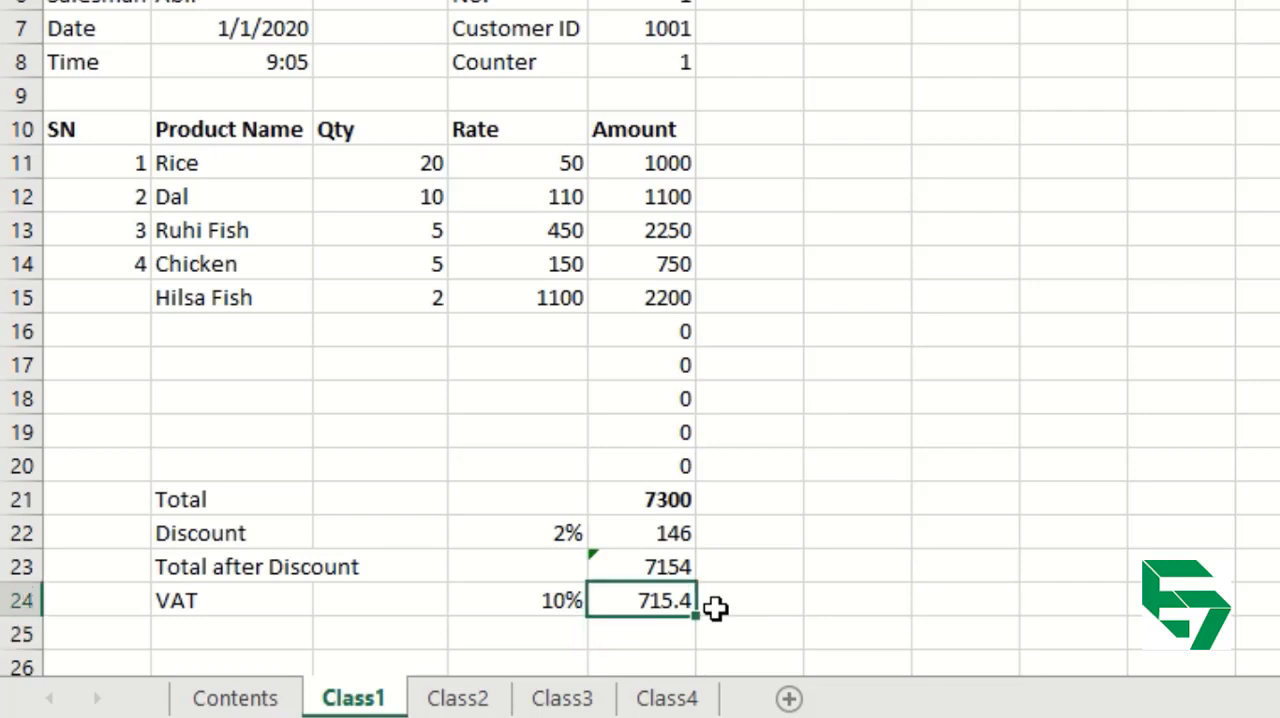
Label row 25 as Net Payable in the Product Name column.
{"action": "key", "text": "Down"}
{"action": "key", "text": "Left"}
{"action": "key", "text": "Left"}
{"action": "key", "text": "Left"}
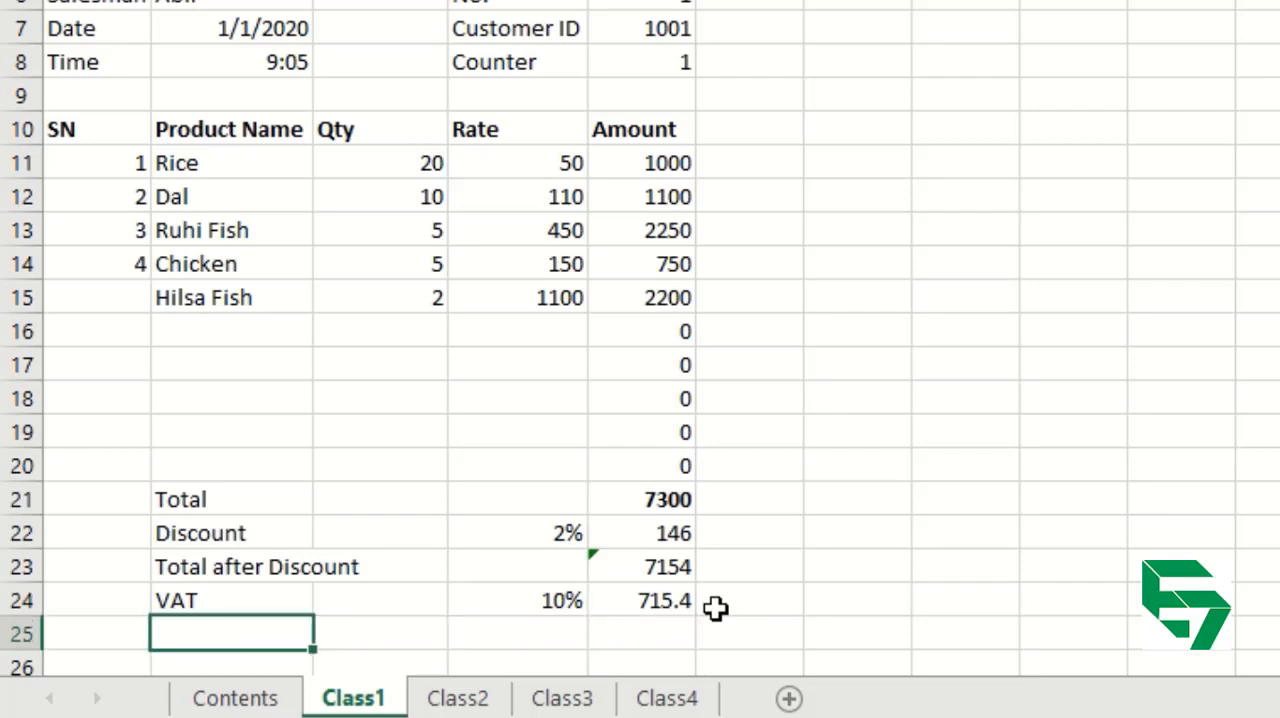
{"action": "type", "text": "Net Payable"}
{"action": "key", "text": "Right"}
{"action": "key", "text": "Right"}
{"action": "key", "text": "Right"}
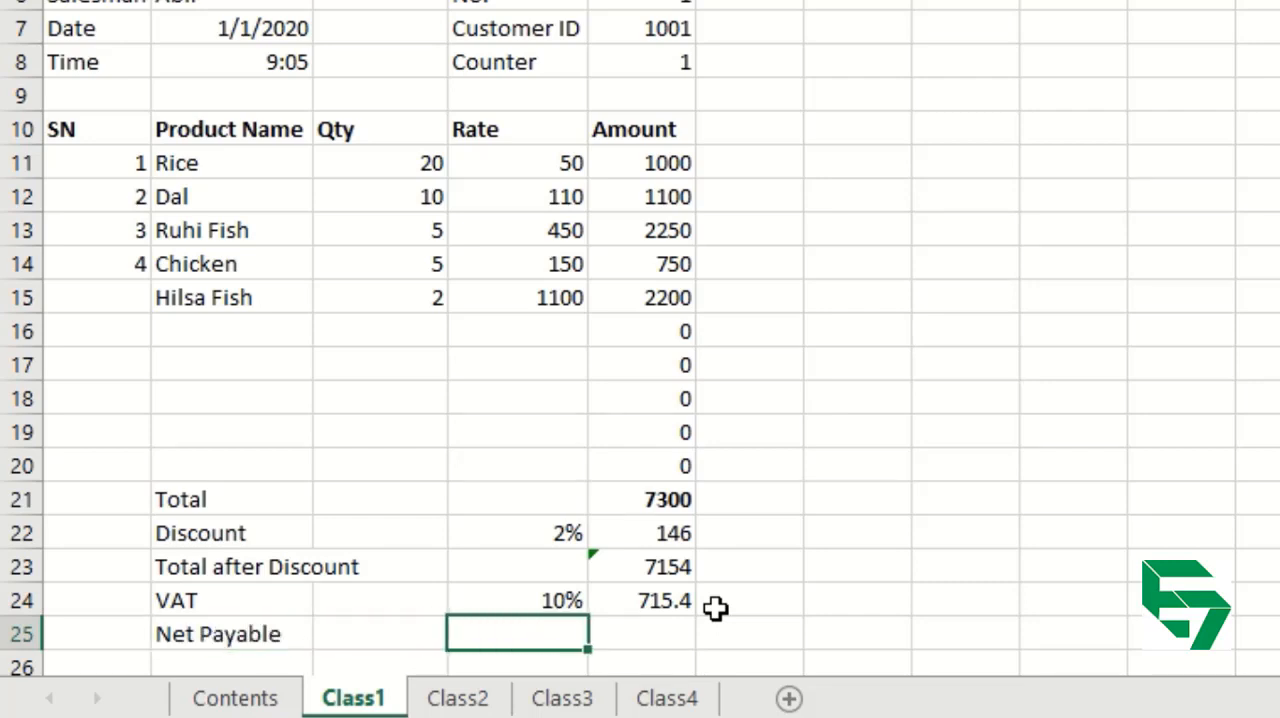
Ignore the inconsistent formula error flagged on the total after discount in E23.
{"action": "left_click", "coordinate": [655, 563]}
{"action": "left_click", "coordinate": [646, 597]}
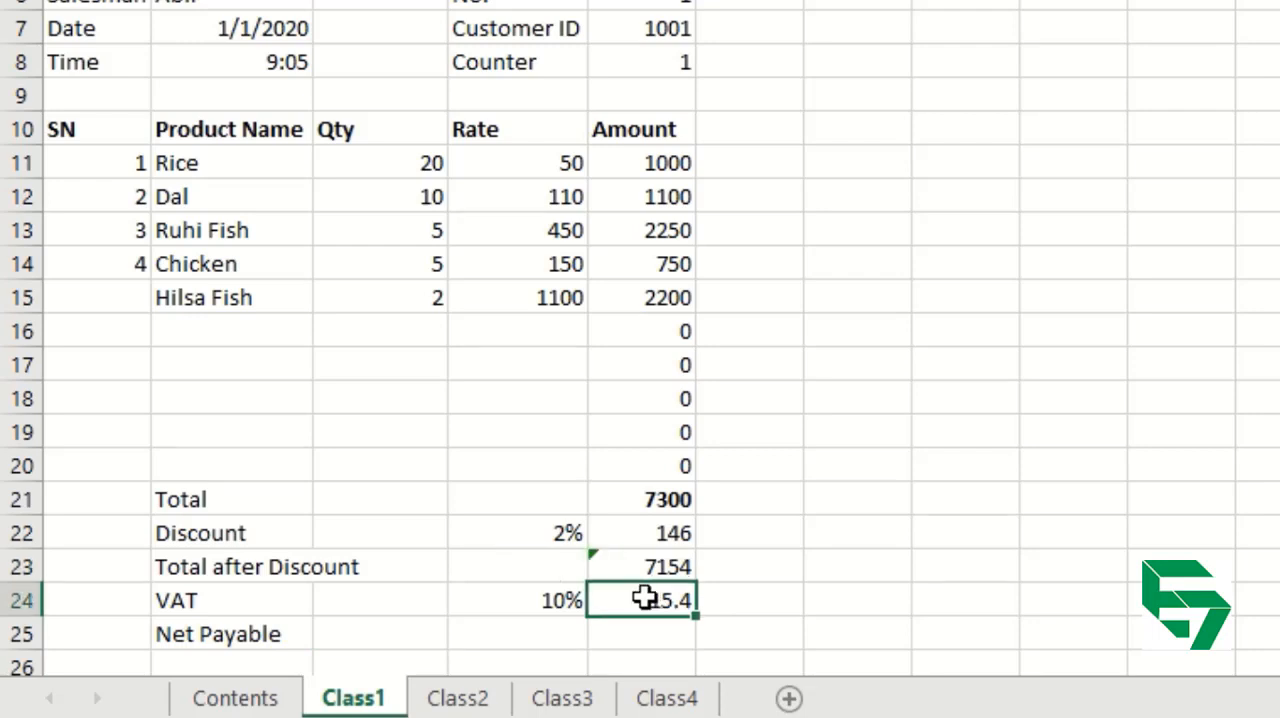
{"action": "left_click", "coordinate": [638, 563]}
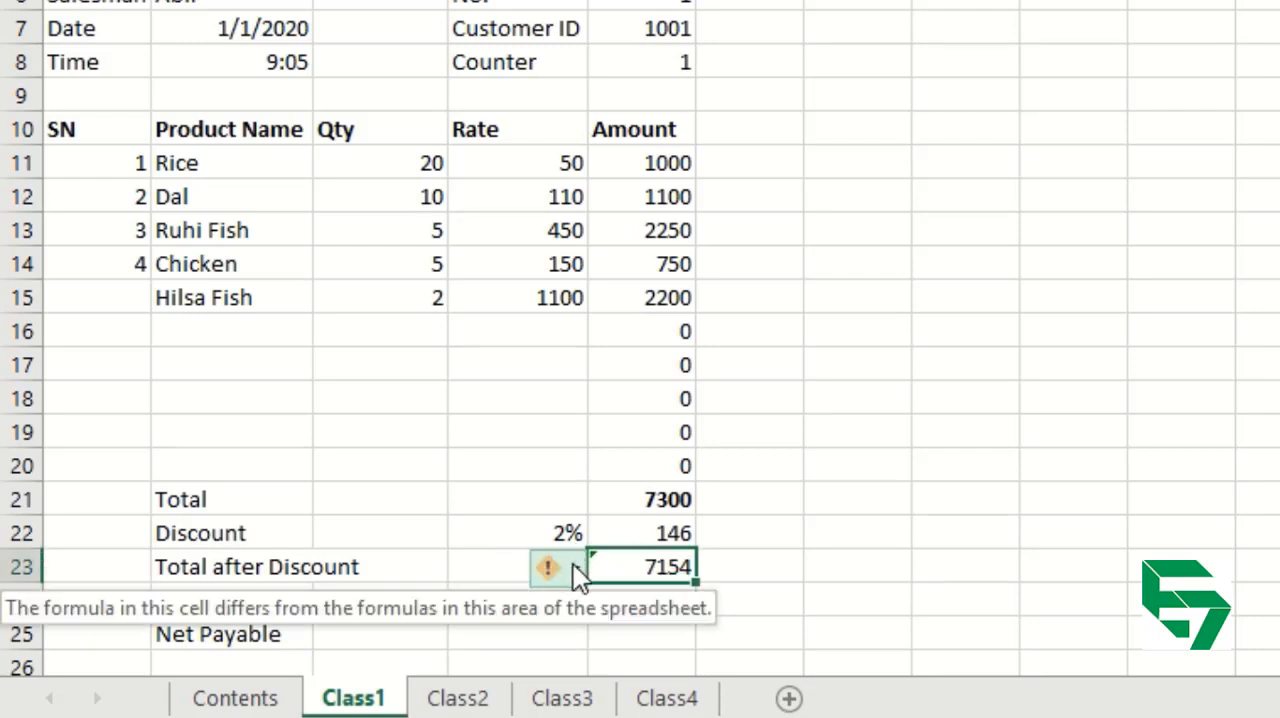
{"action": "left_click", "coordinate": [573, 567]}
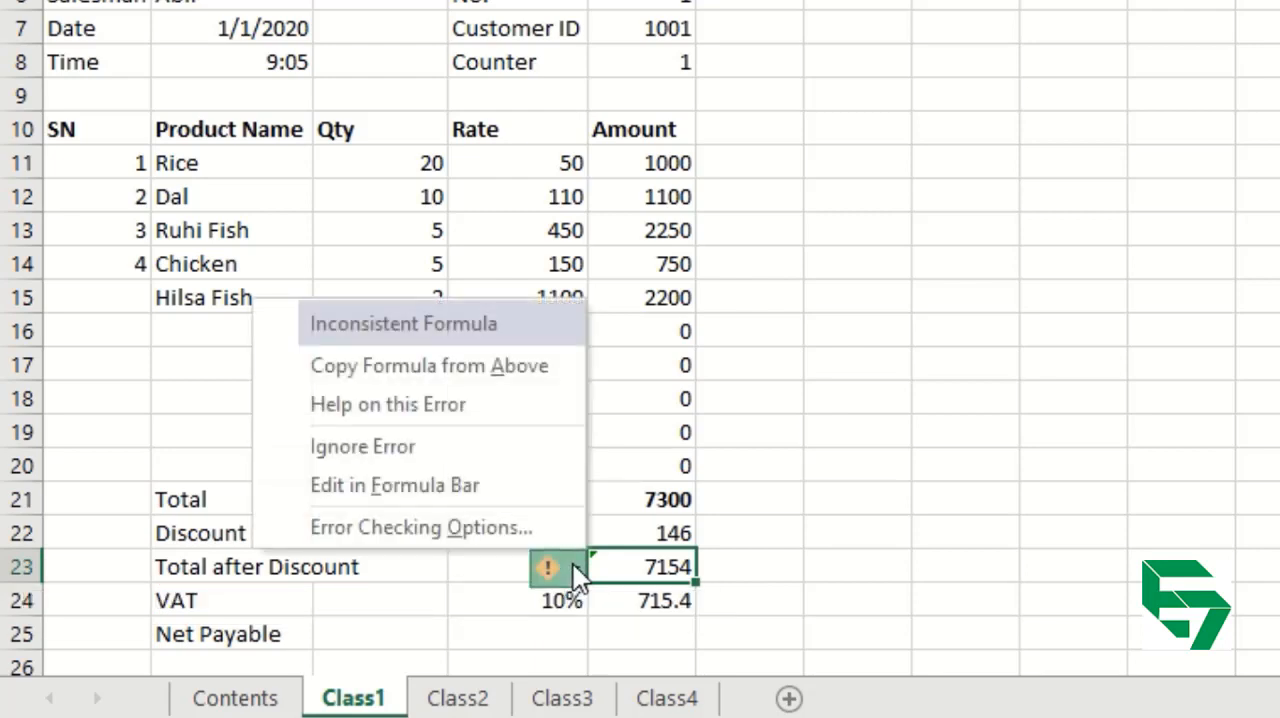
{"action": "left_click", "coordinate": [377, 449]}
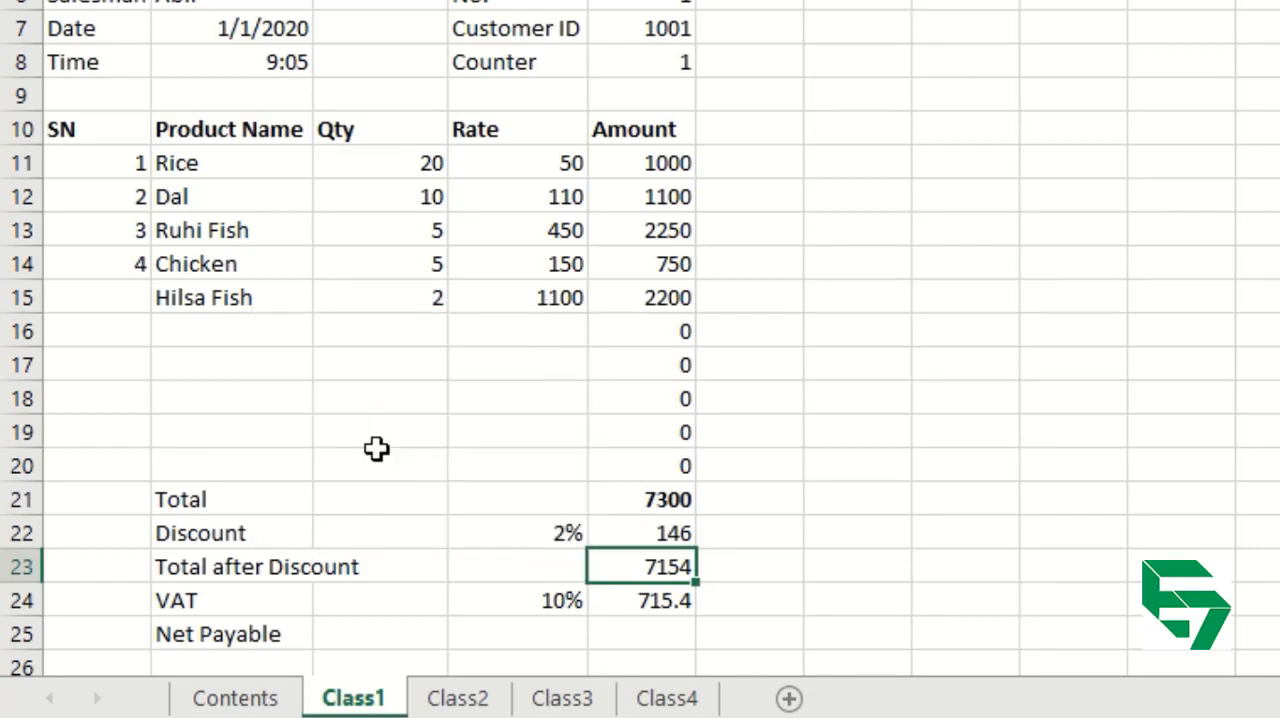
Calculate the net payable in E25 by adding the VAT to the total after discount, using =E23+E24.
{"action": "left_click", "coordinate": [645, 632]}
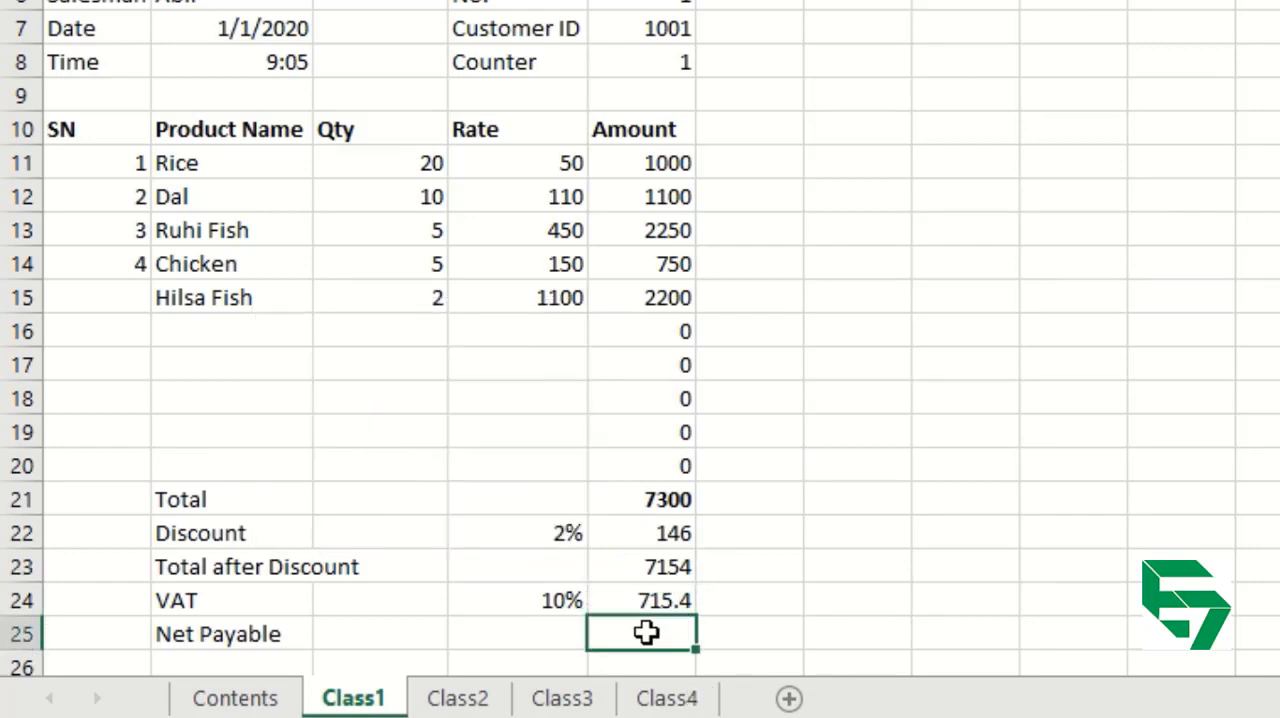
{"action": "type", "text": "="}
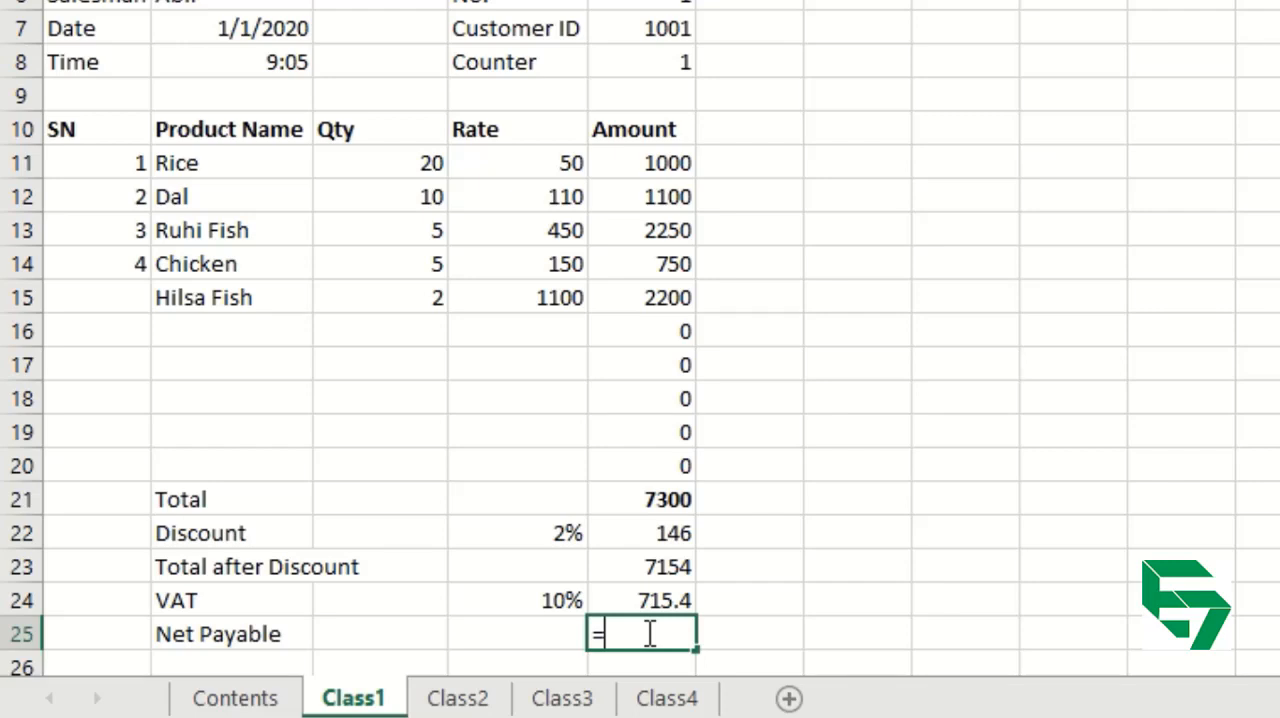
{"action": "left_click", "coordinate": [653, 566]}
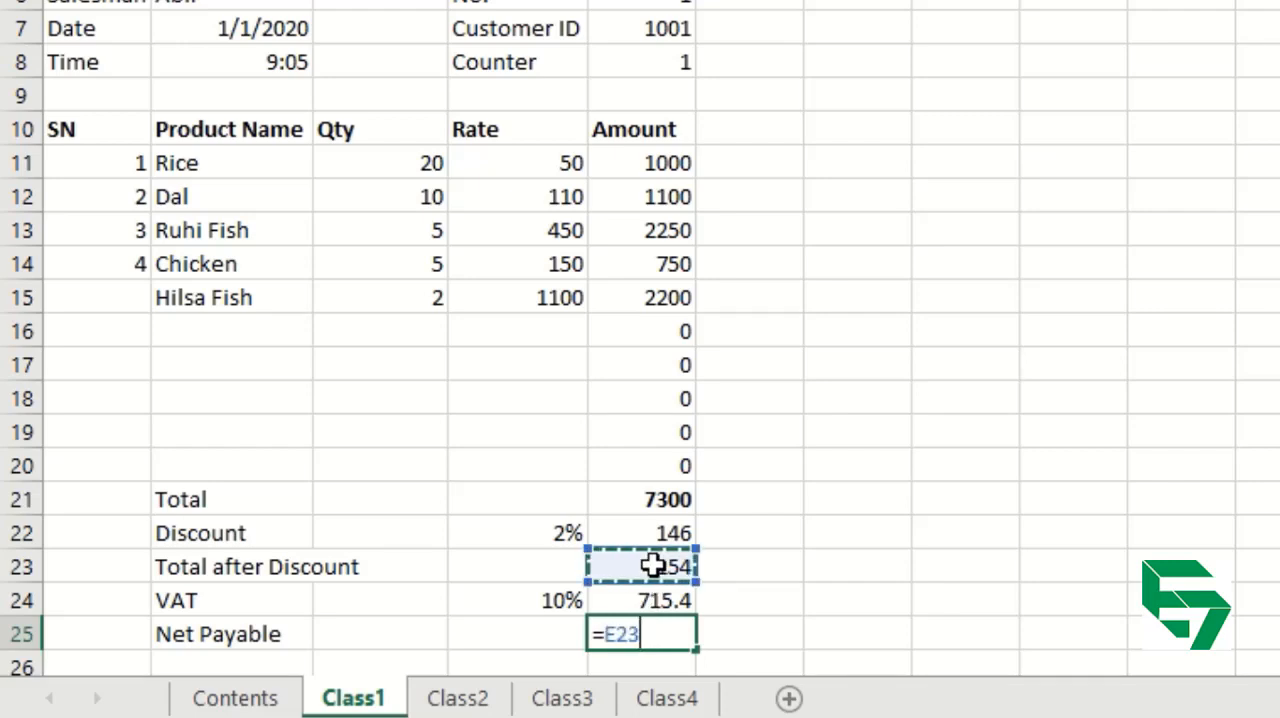
{"action": "type", "text": "+"}
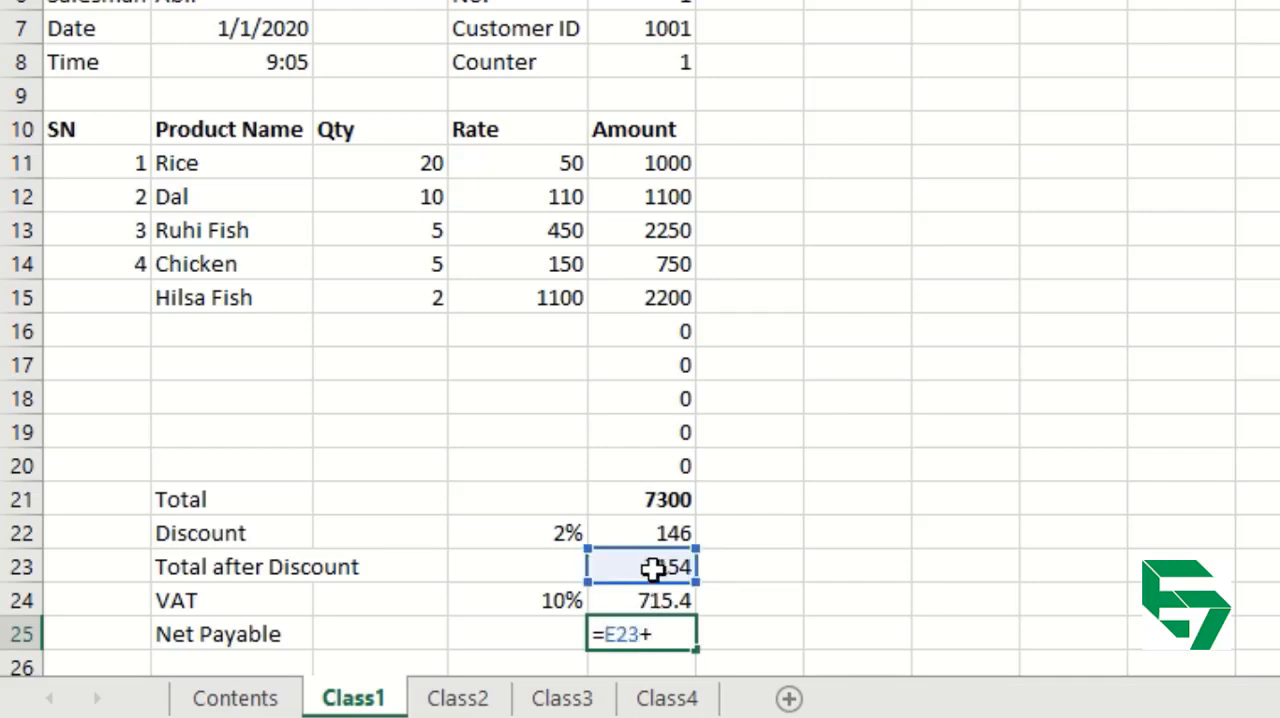
{"action": "left_click", "coordinate": [640, 601]}
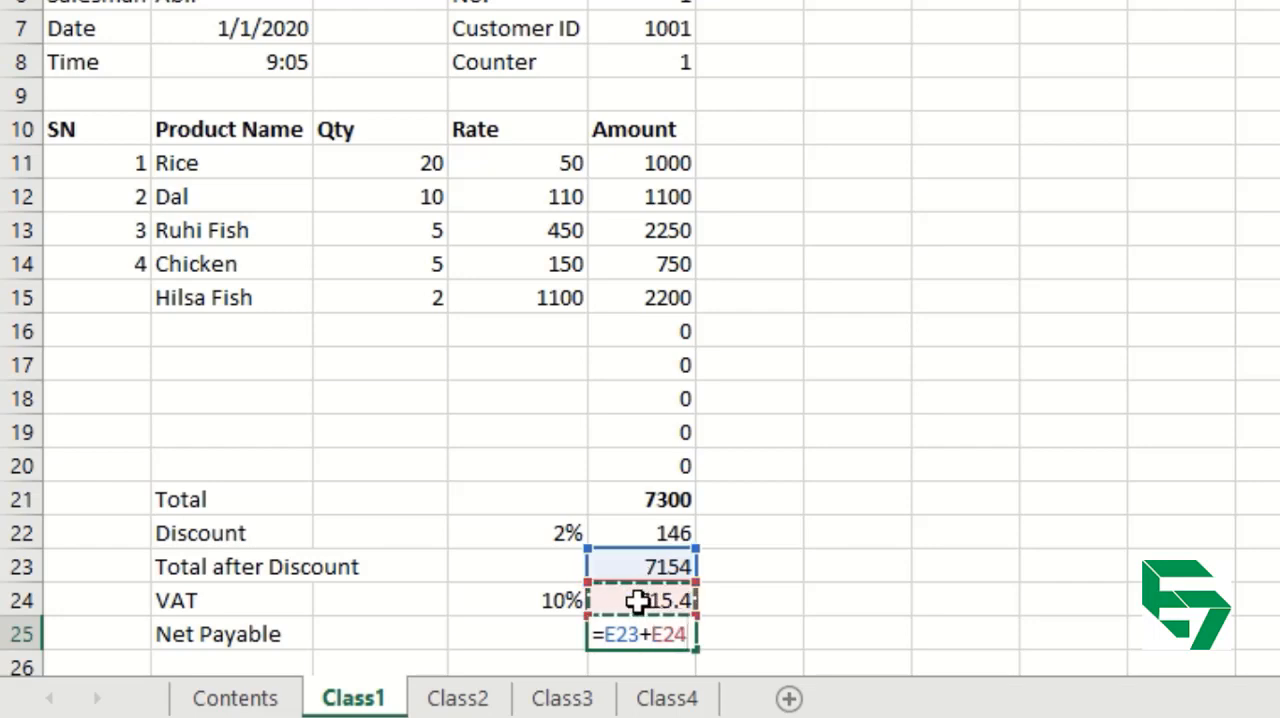
{"action": "key", "text": "Return"}
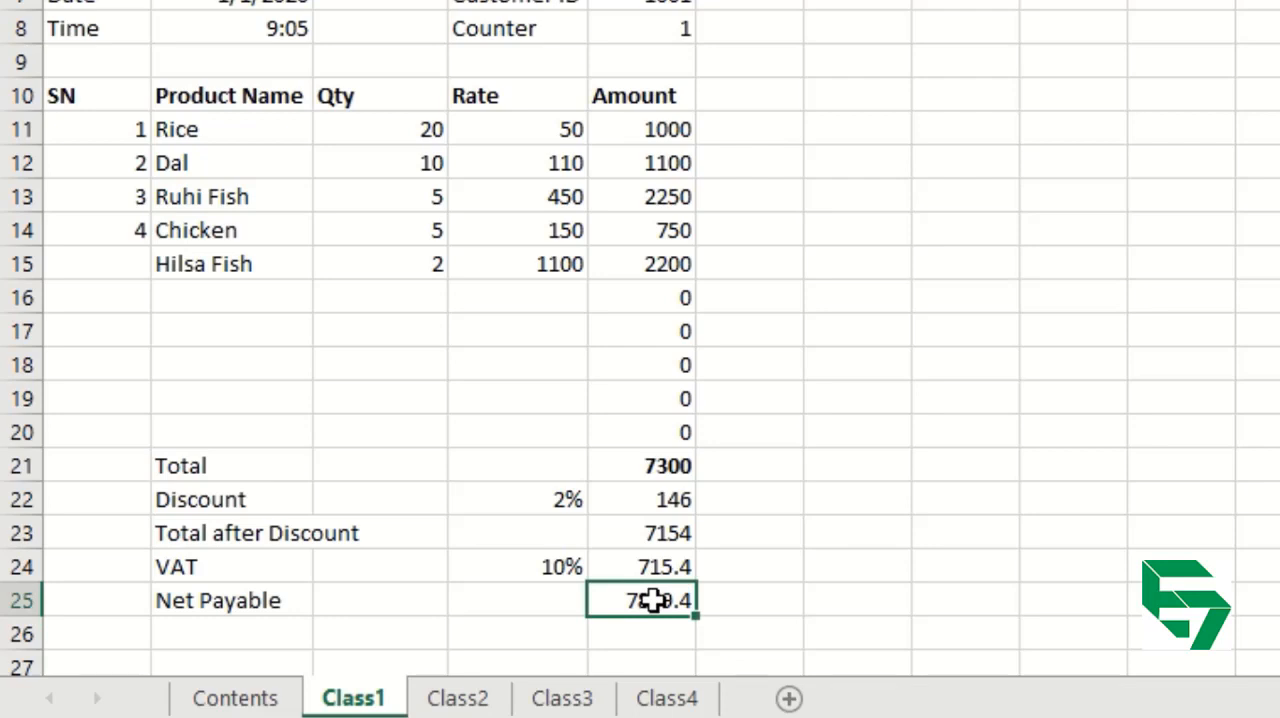
Replace the net payable formula in E25 with the function =SUM(E23:E24).
{"action": "type", "text": "=sum"}
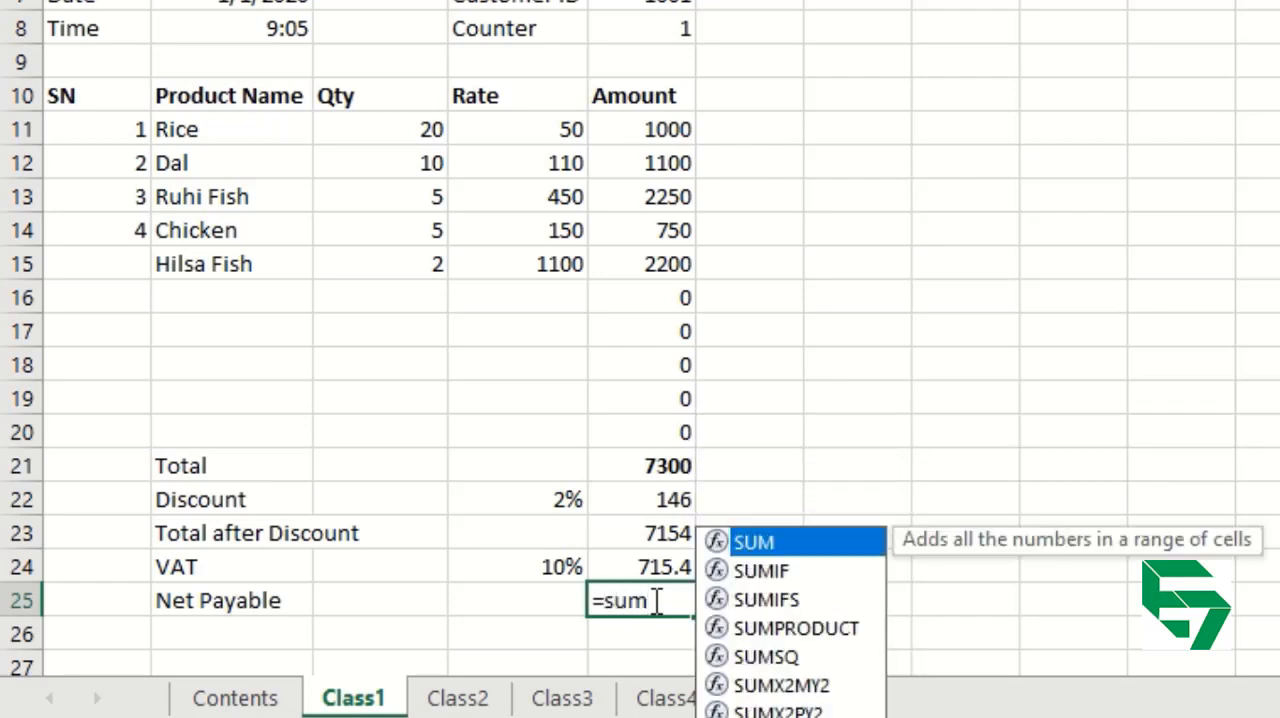
{"action": "key", "text": "Tab"}
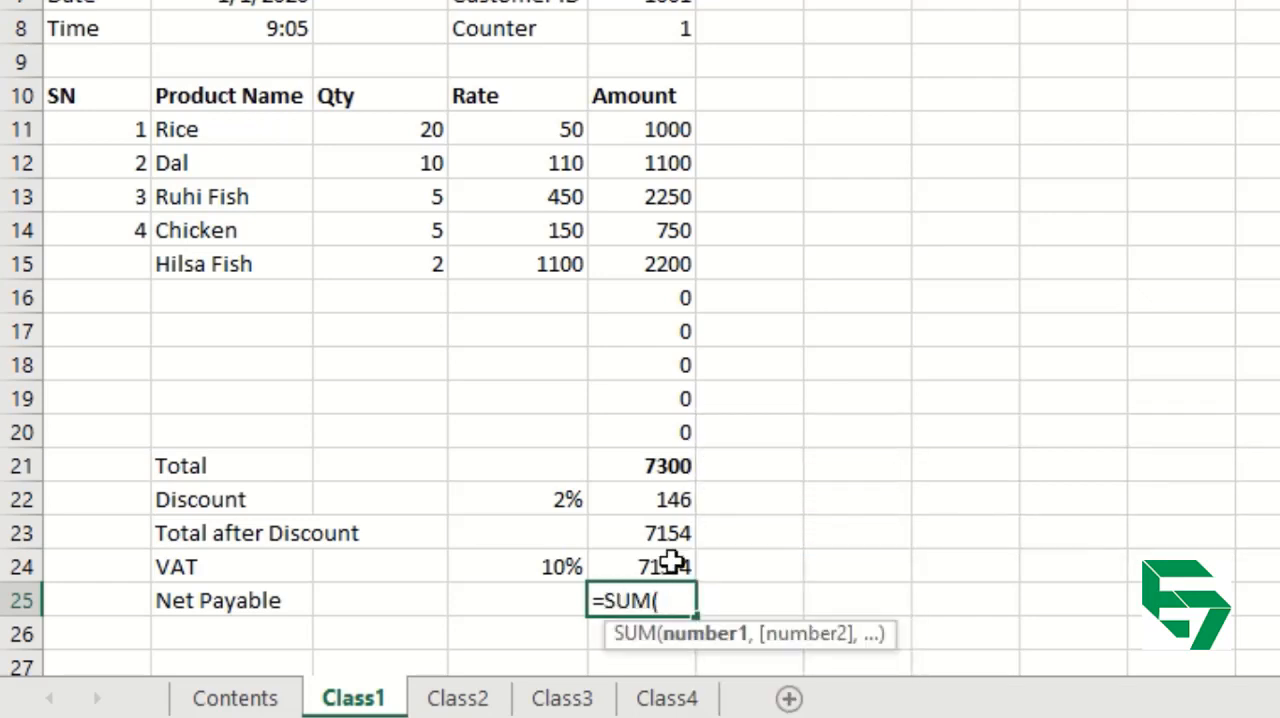
{"action": "left_click", "coordinate": [667, 535]}
{"action": "left_click_drag", "start_coordinate": [667, 535], "coordinate": [668, 562]}
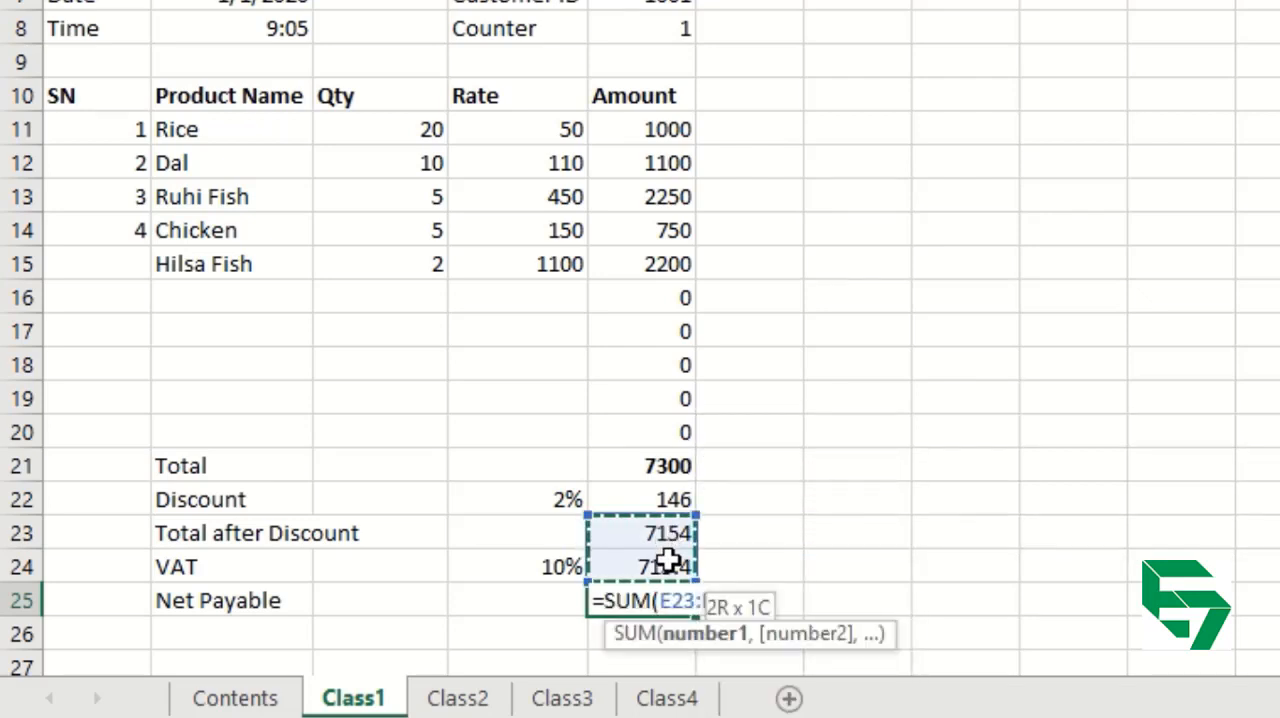
{"action": "type", "text": ")"}
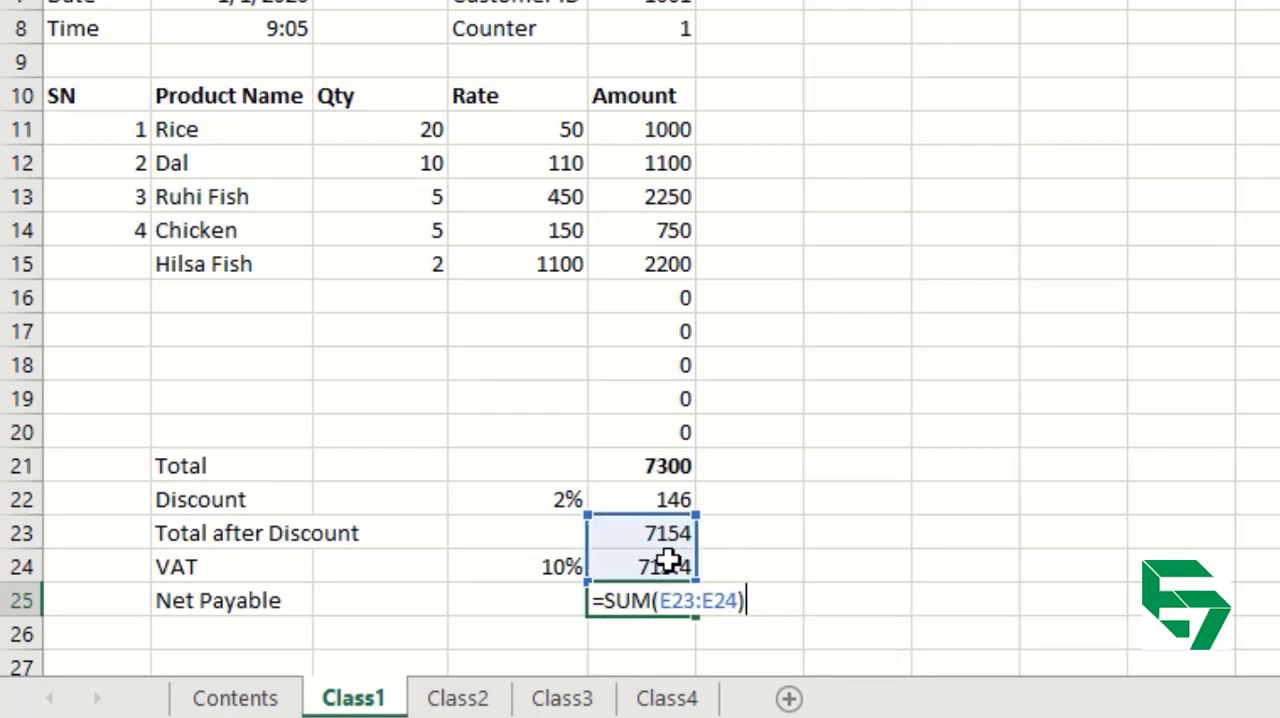
{"action": "key", "text": "Return"}
{"action": "key", "text": "Up"}
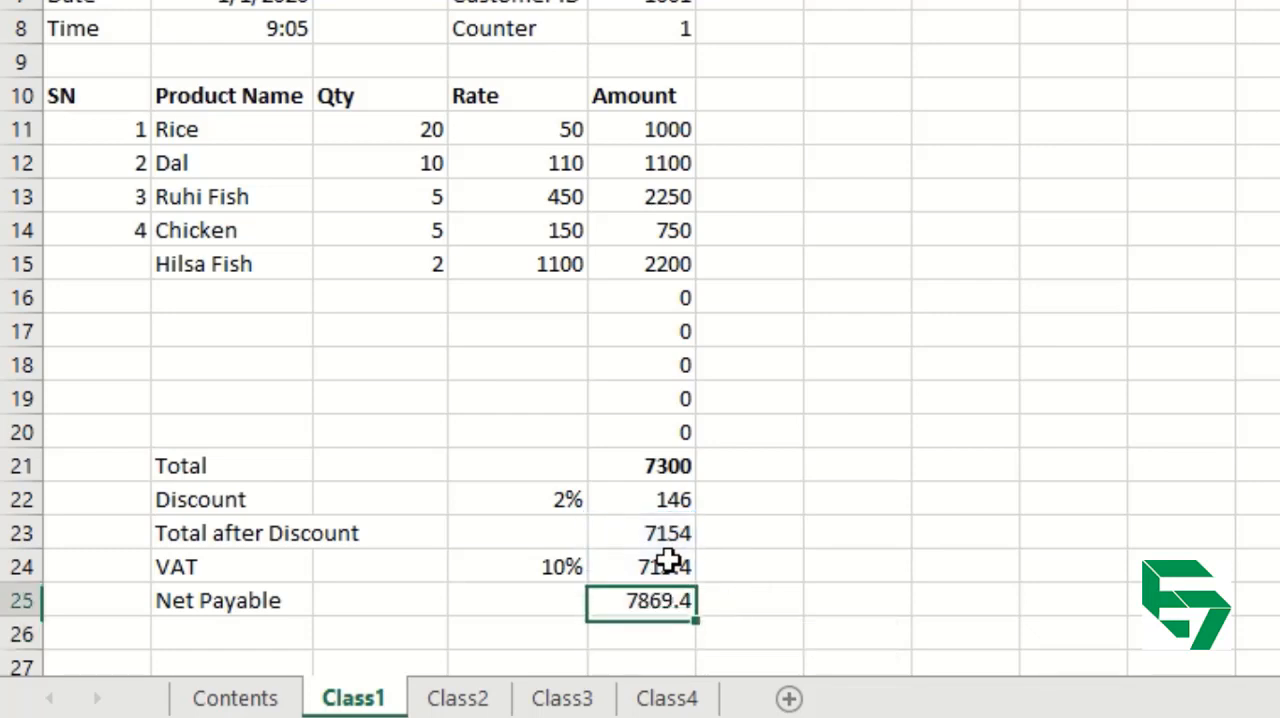
Enter the net payable in E25 as the addition formula =E23+E24.
{"action": "type", "text": "="}
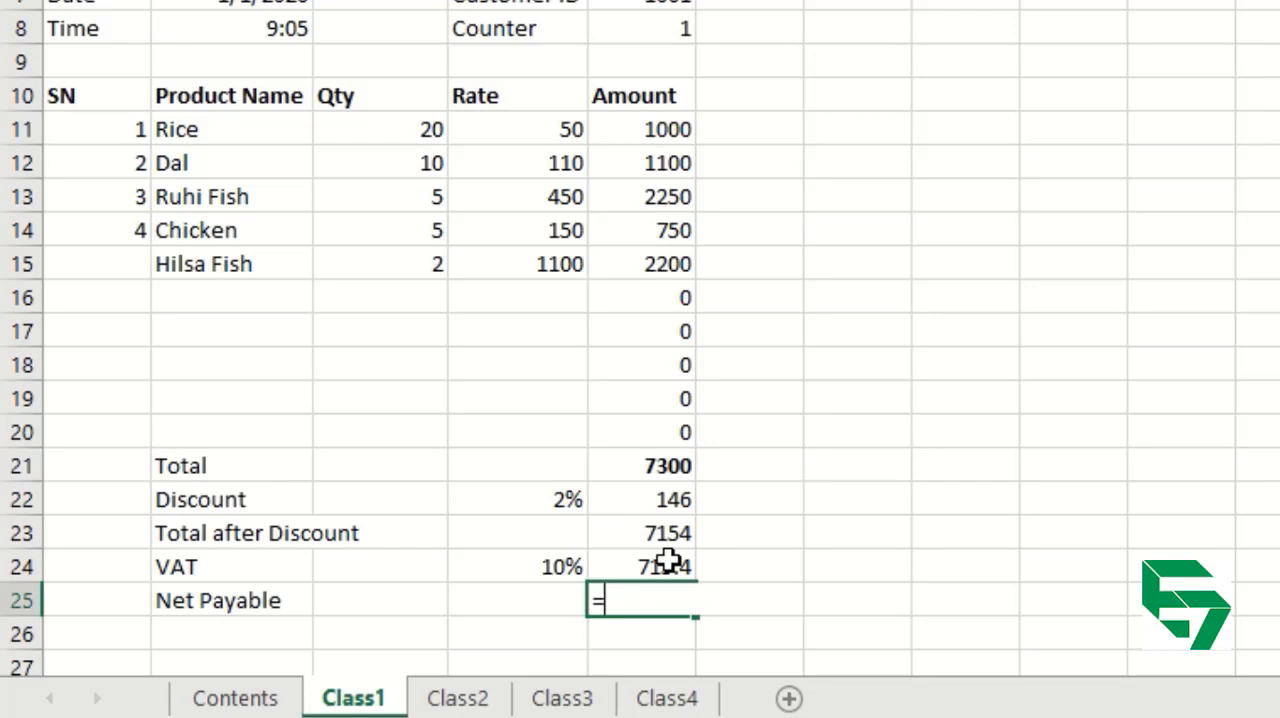
{"action": "key", "text": "Up"}
{"action": "key", "text": "Up"}
{"action": "type", "text": "+"}
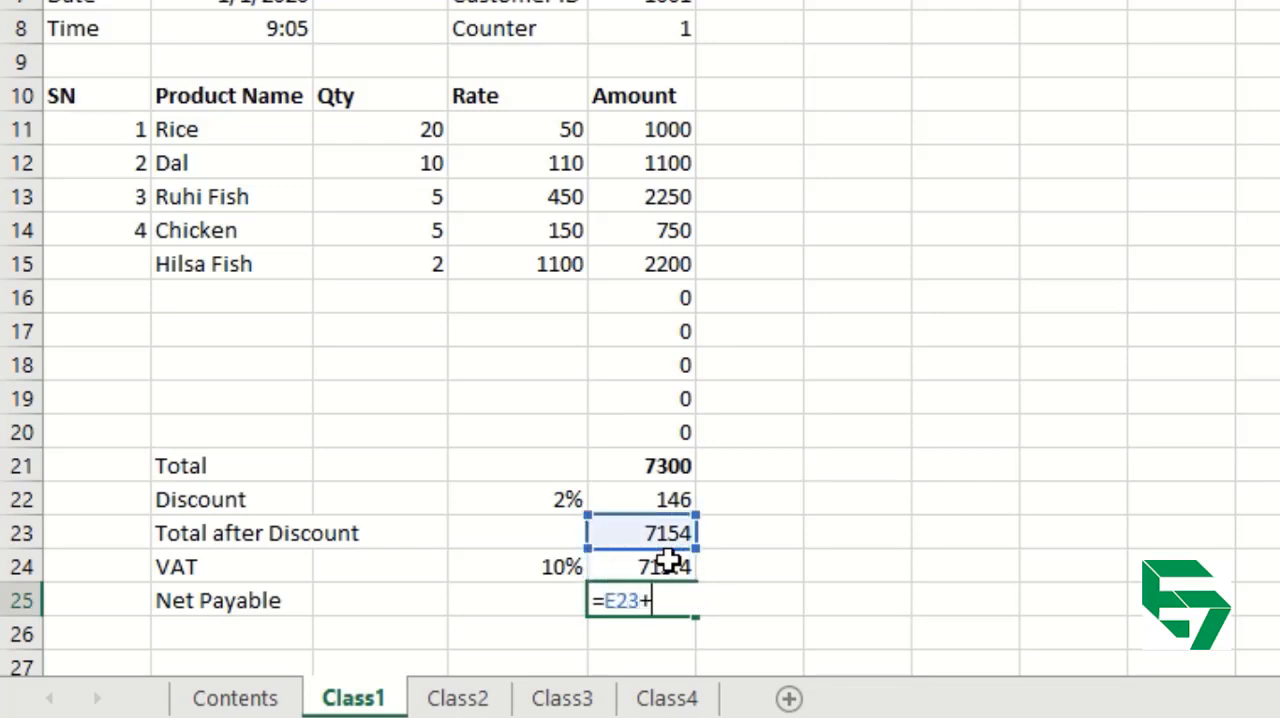
{"action": "key", "text": "Up"}
{"action": "key", "text": "Return"}
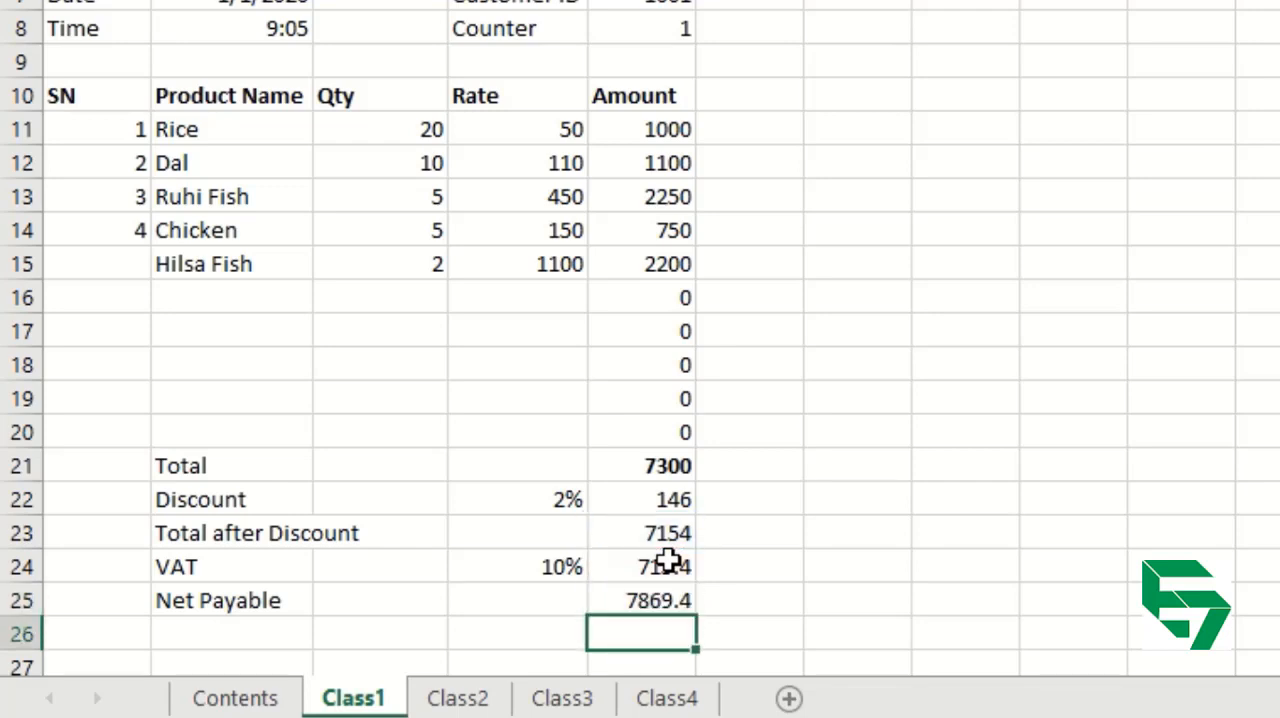
Make the net payable amount in E25 bold.
{"action": "left_click", "coordinate": [642, 599]}
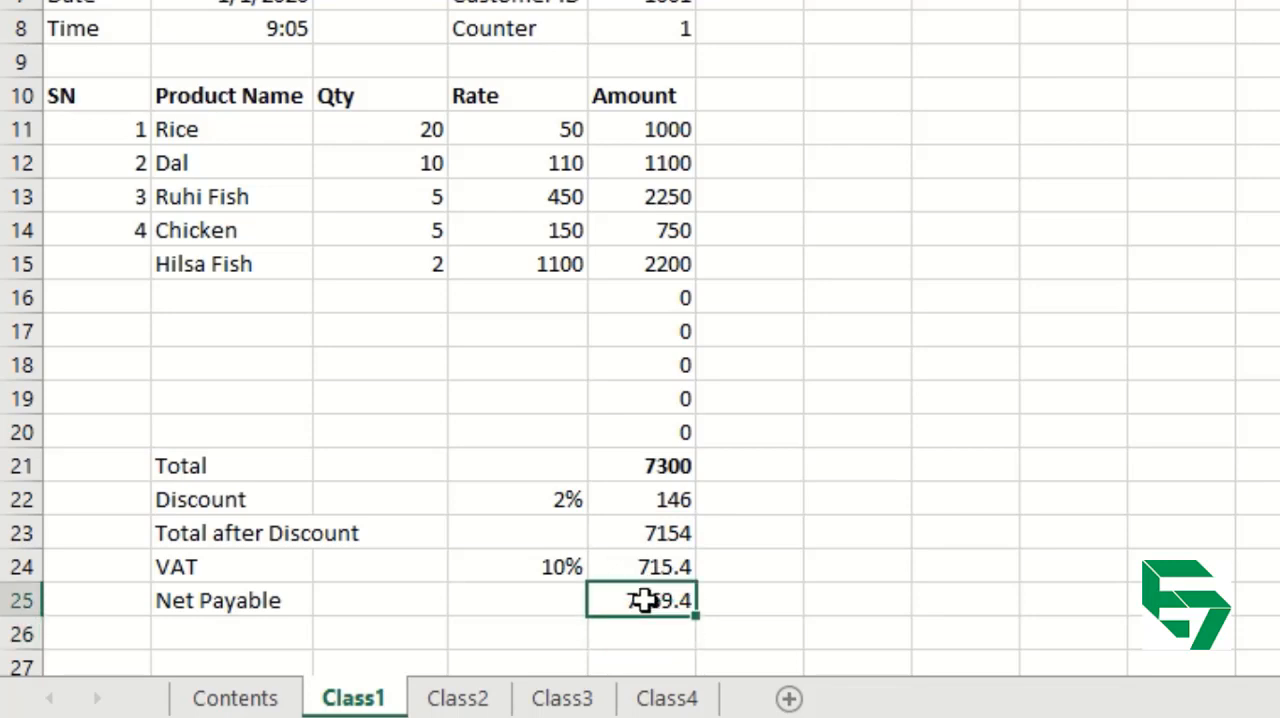
{"action": "key", "text": "Up"}
{"action": "key", "text": "Up"}
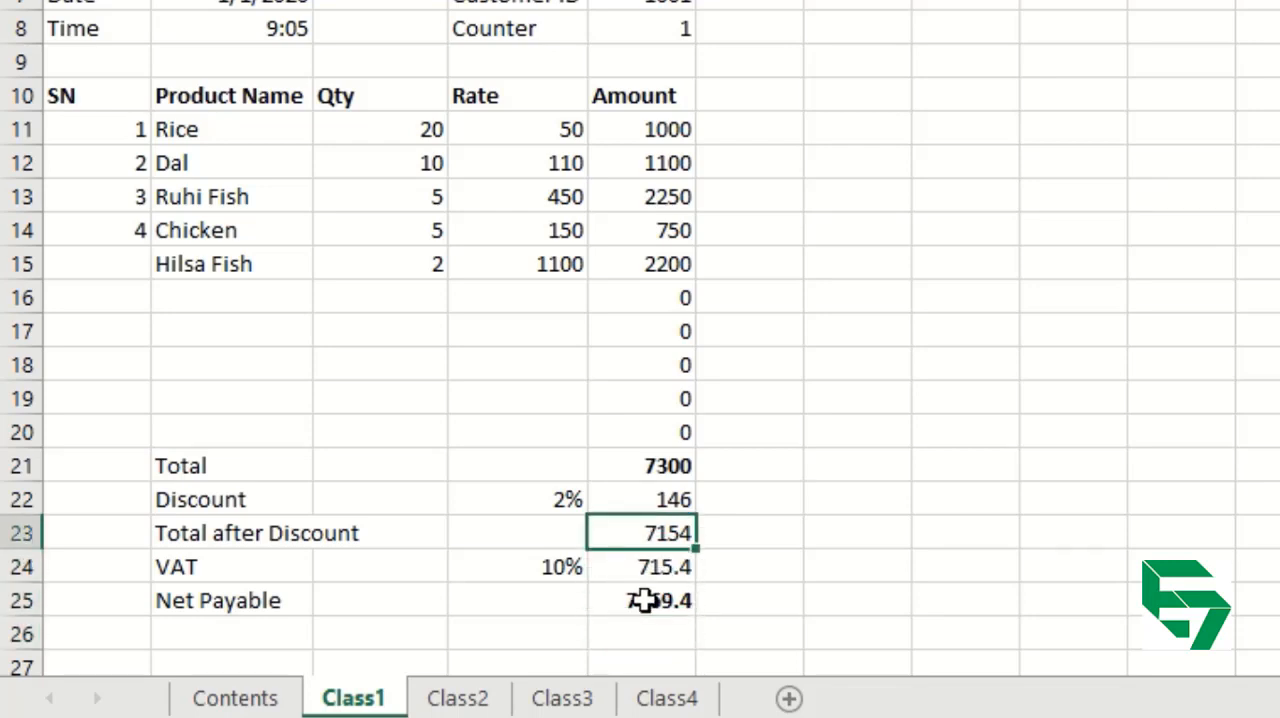
{"action": "key", "text": "Down"}
{"action": "key", "text": "Down"}
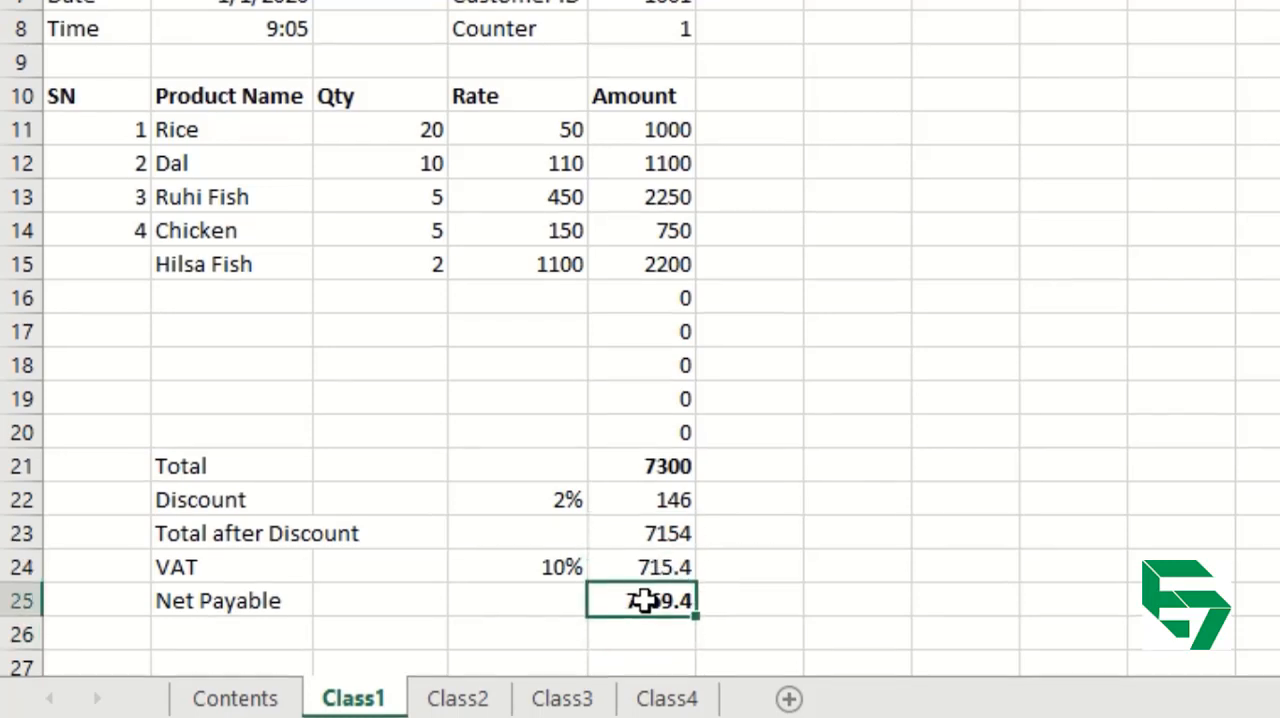
Apply a yellow fill to the table header row A10:E10, from SN to Amount.
{"action": "key", "text": "Left"}
{"action": "key", "text": "Left"}
{"action": "key", "text": "Left"}
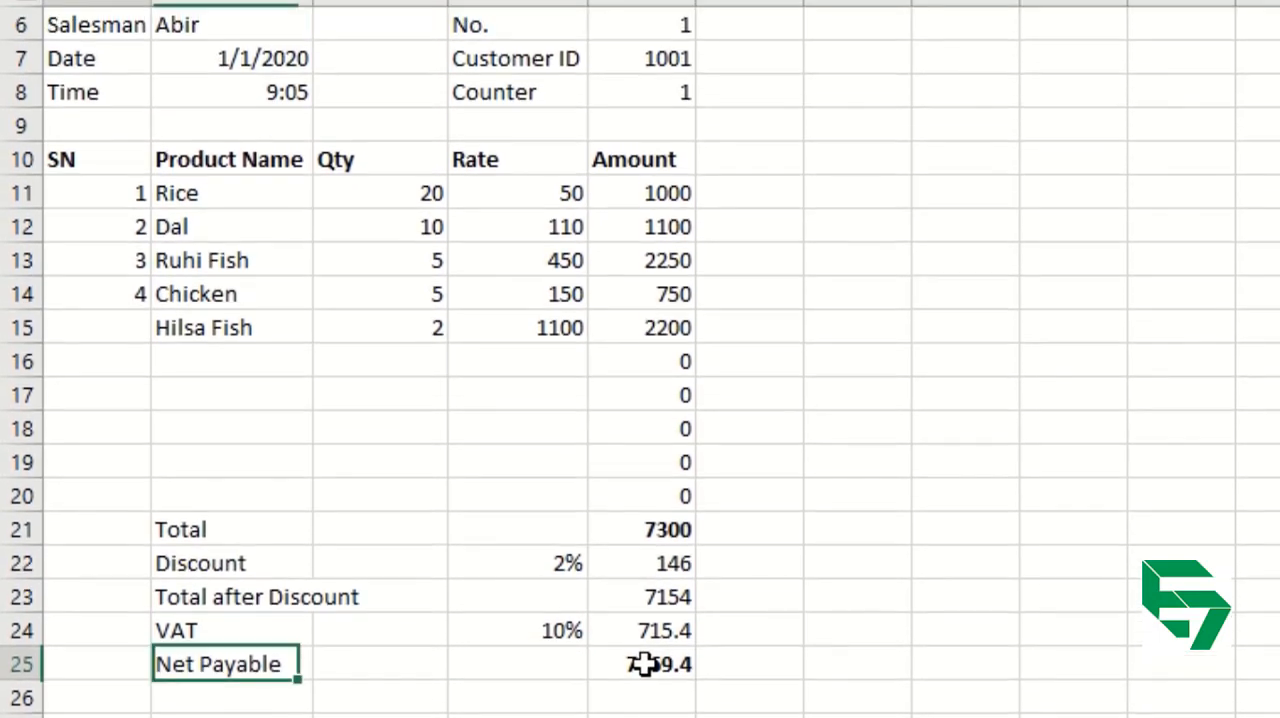
{"action": "key", "text": "Left"}
{"action": "key", "text": "Up"}
{"action": "key", "text": "Up"}
{"action": "key", "text": "Up"}
{"action": "key", "text": "Up"}
{"action": "key", "text": "Up"}
{"action": "key", "text": "Up"}
{"action": "key", "text": "Up"}
{"action": "key", "text": "Up"}
{"action": "key", "text": "Up"}
{"action": "key", "text": "Up"}
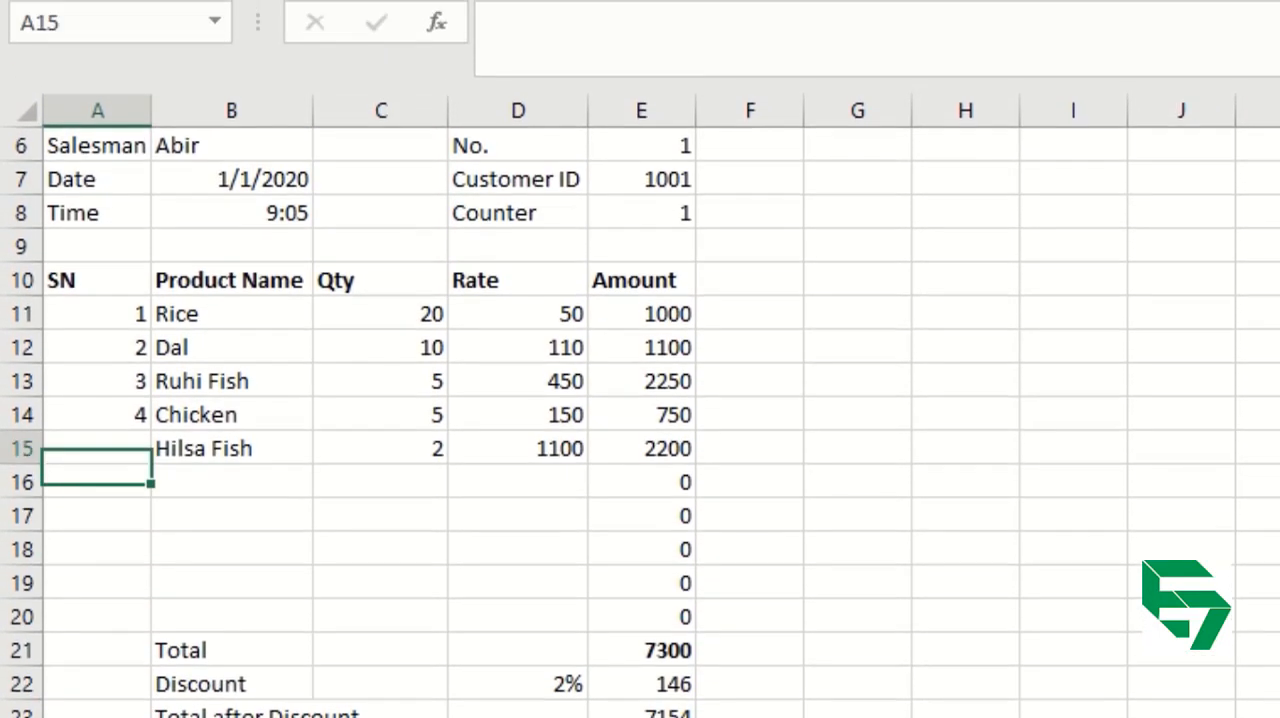
{"action": "key", "text": "Up"}
{"action": "key", "text": "Up"}
{"action": "key", "text": "Up"}
{"action": "key", "text": "Up"}
{"action": "key", "text": "Up"}
{"action": "key", "text": "Up"}
{"action": "key", "text": "Up"}
{"action": "key", "text": "Up"}
{"action": "key", "text": "Up"}
{"action": "key", "text": "Up"}
{"action": "key", "text": "Up"}
{"action": "key", "text": "Up"}
{"action": "key", "text": "Up"}
{"action": "key", "text": "Up"}
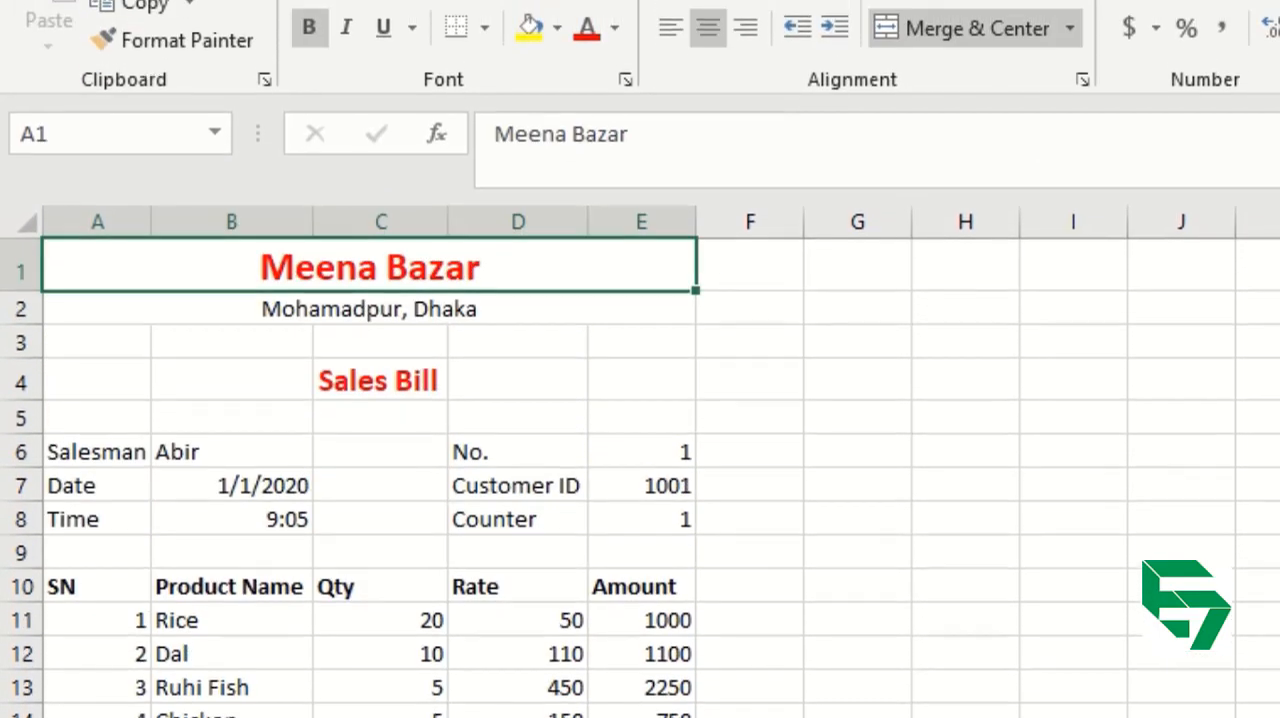
{"action": "key", "text": "Down"}
{"action": "key", "text": "Down"}
{"action": "key", "text": "Down"}
{"action": "key", "text": "Down"}
{"action": "key", "text": "Down"}
{"action": "key", "text": "Down"}
{"action": "key", "text": "Down"}
{"action": "key", "text": "Down"}
{"action": "key", "text": "Down"}
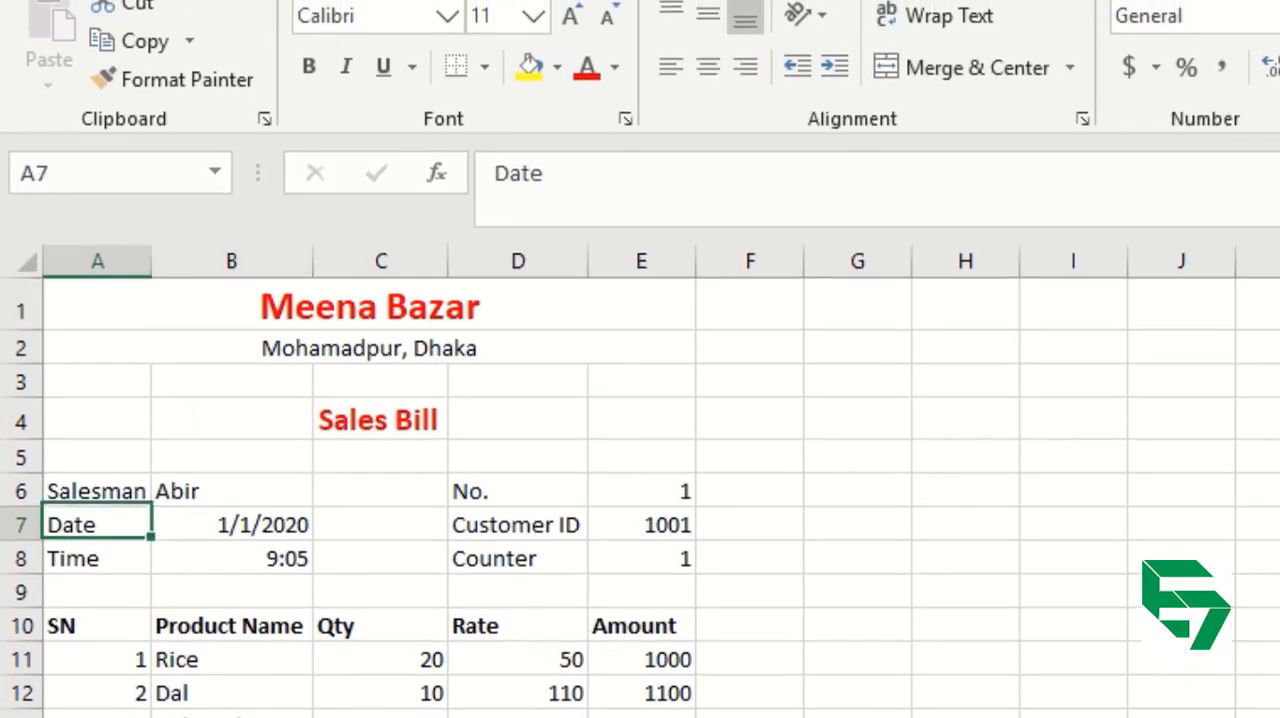
{"action": "key", "text": "shift+Right"}
{"action": "key", "text": "shift+Right"}
{"action": "key", "text": "shift+Right"}
{"action": "key", "text": "shift+Right"}
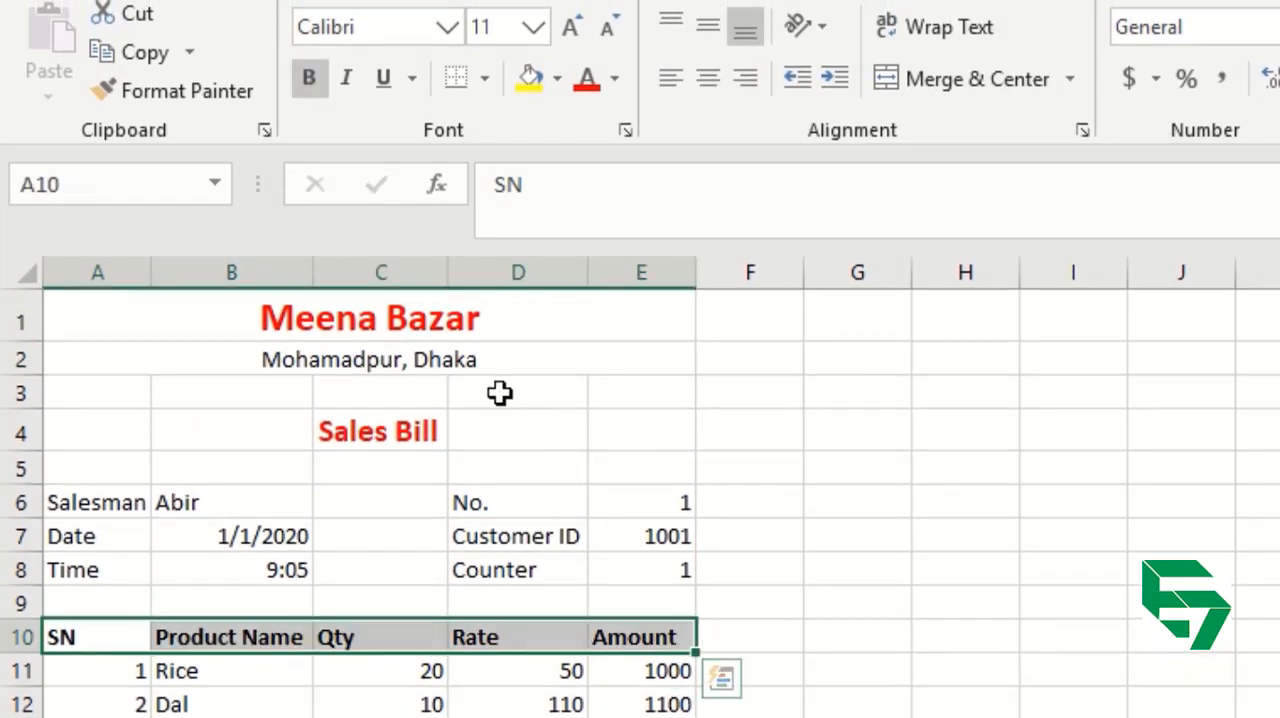
{"action": "left_click", "coordinate": [615, 80]}
{"action": "left_click", "coordinate": [550, 89]}
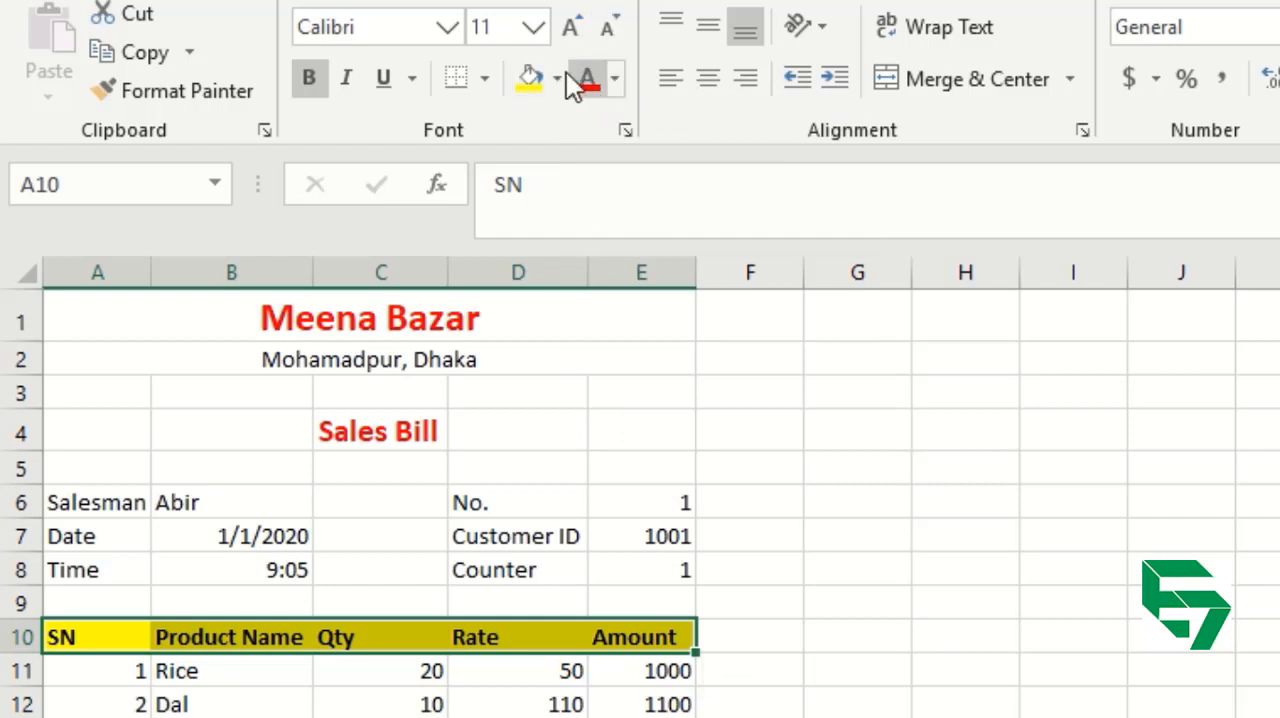
Change the fill of the table header row A10:E10 to a light orange theme color.
{"action": "left_click", "coordinate": [557, 78]}
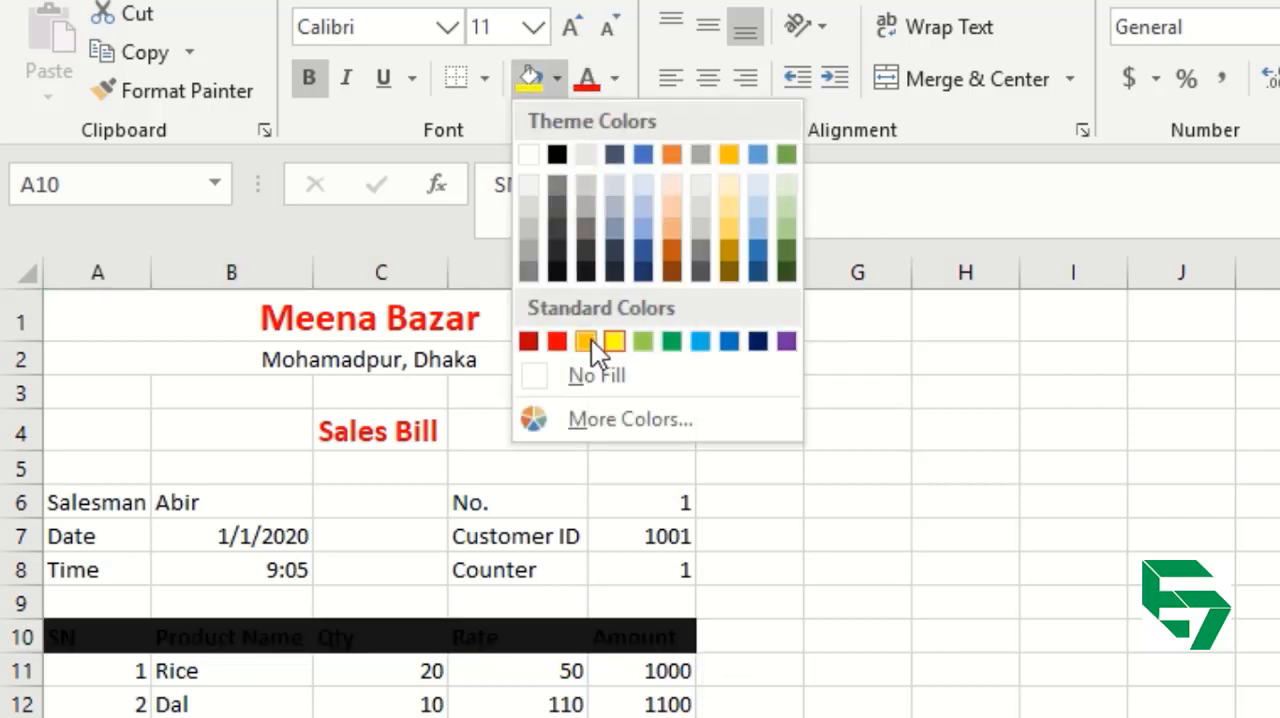
{"action": "left_click", "coordinate": [671, 219]}
{"action": "left_click", "coordinate": [731, 522]}
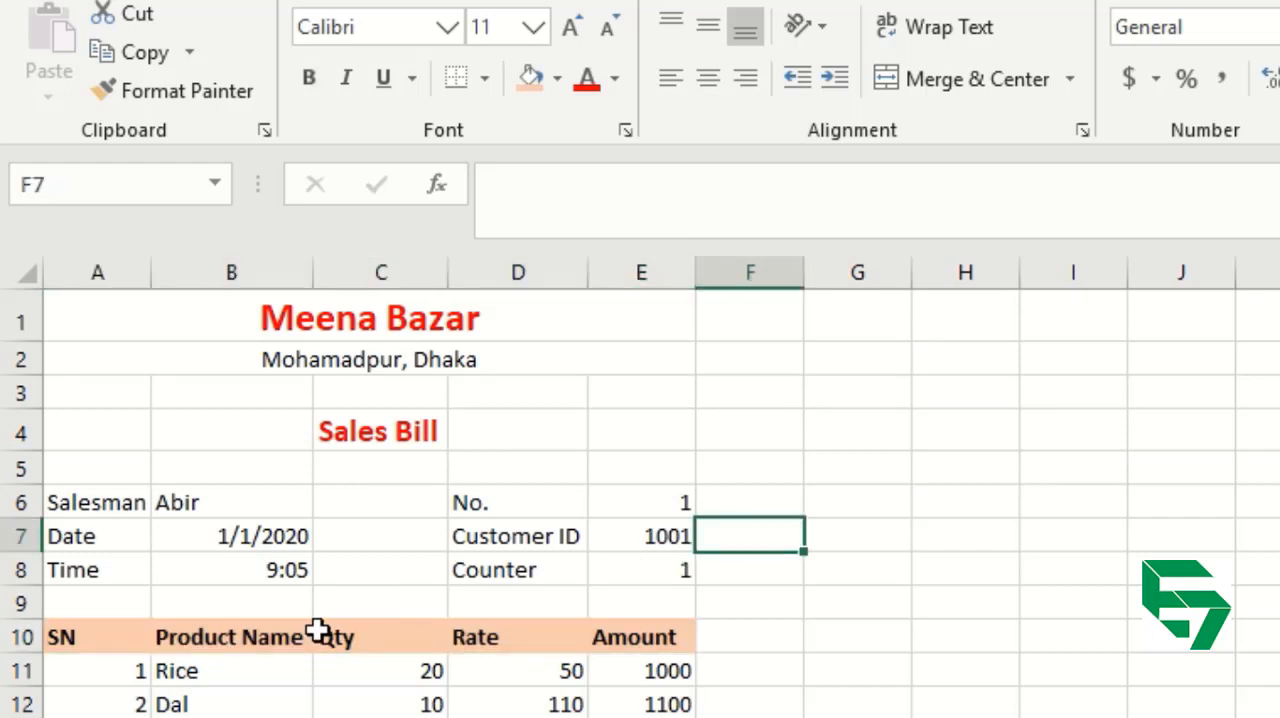
{"action": "left_click", "coordinate": [77, 640]}
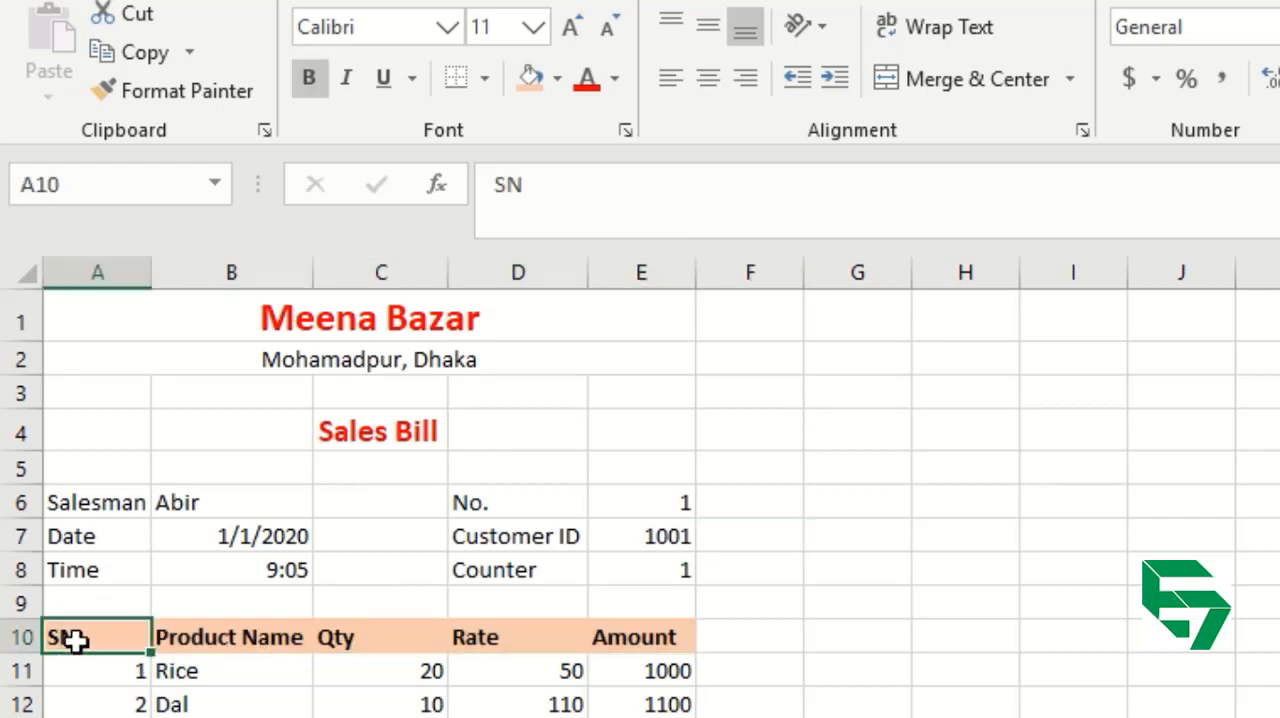
Clear the Total label from cell B21, under the Product Name column.
{"action": "left_click", "coordinate": [182, 704]}
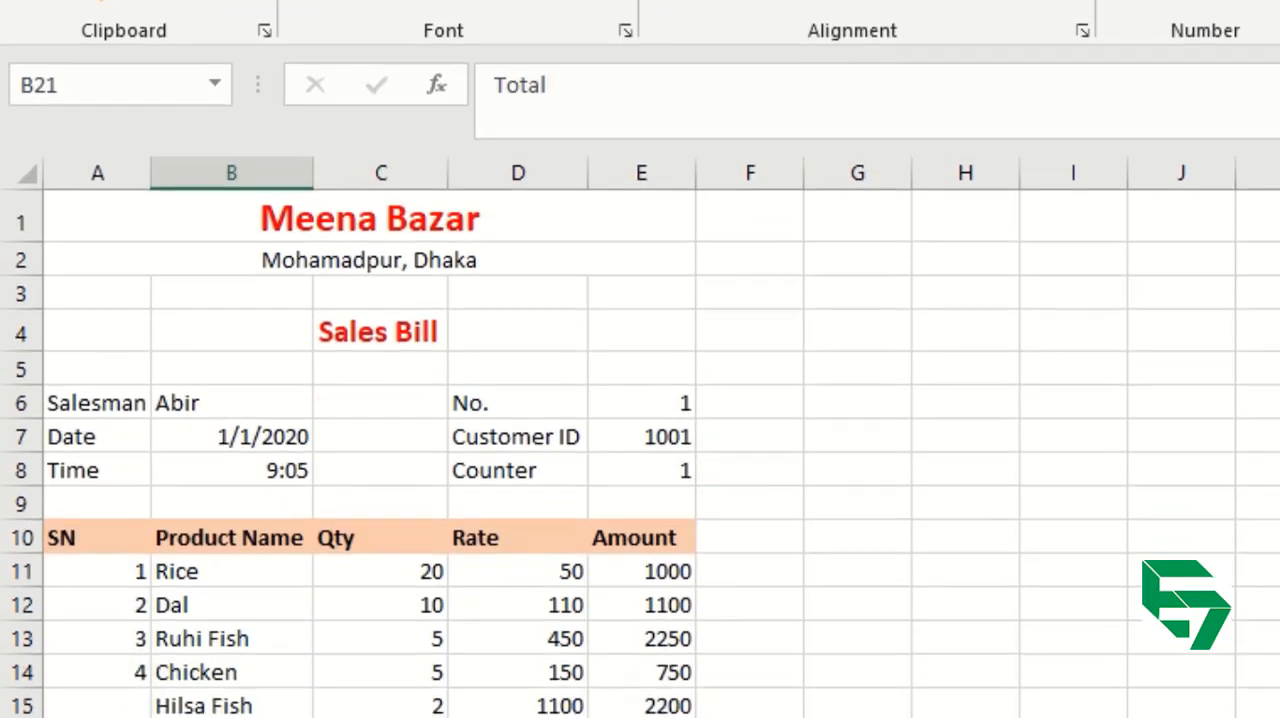
{"action": "key", "text": "Left"}
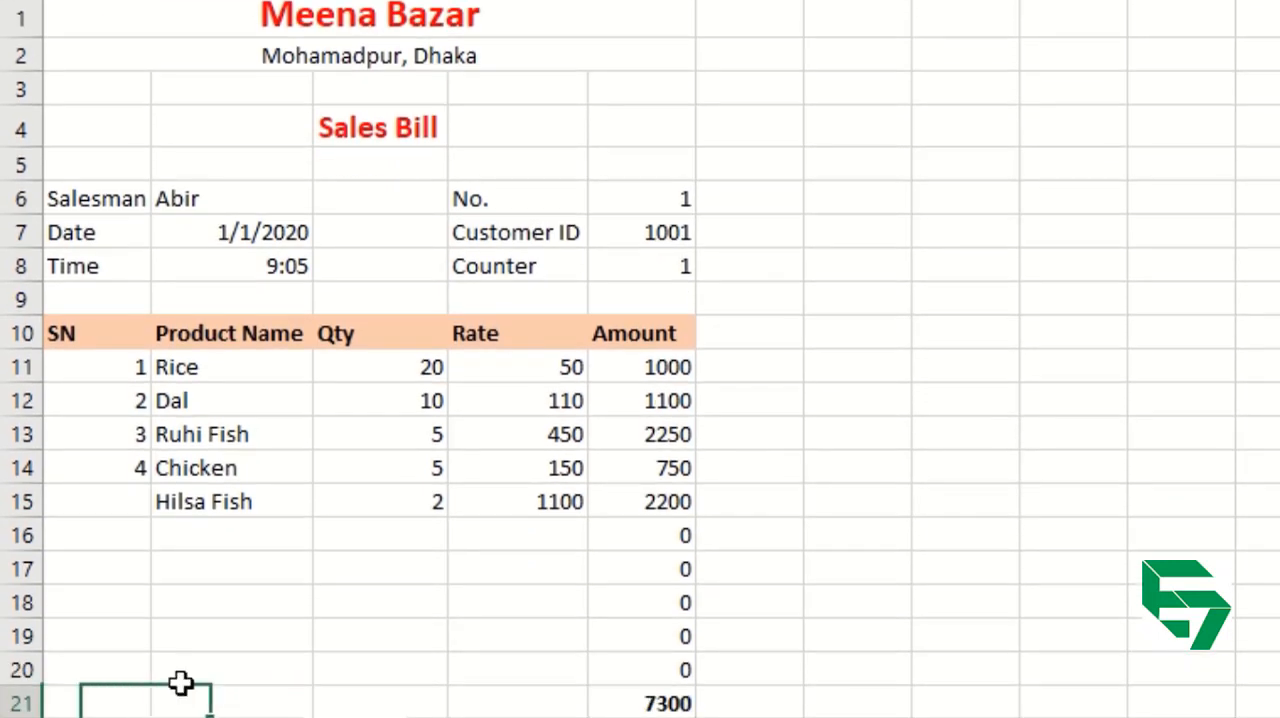
{"action": "key", "text": "Down"}
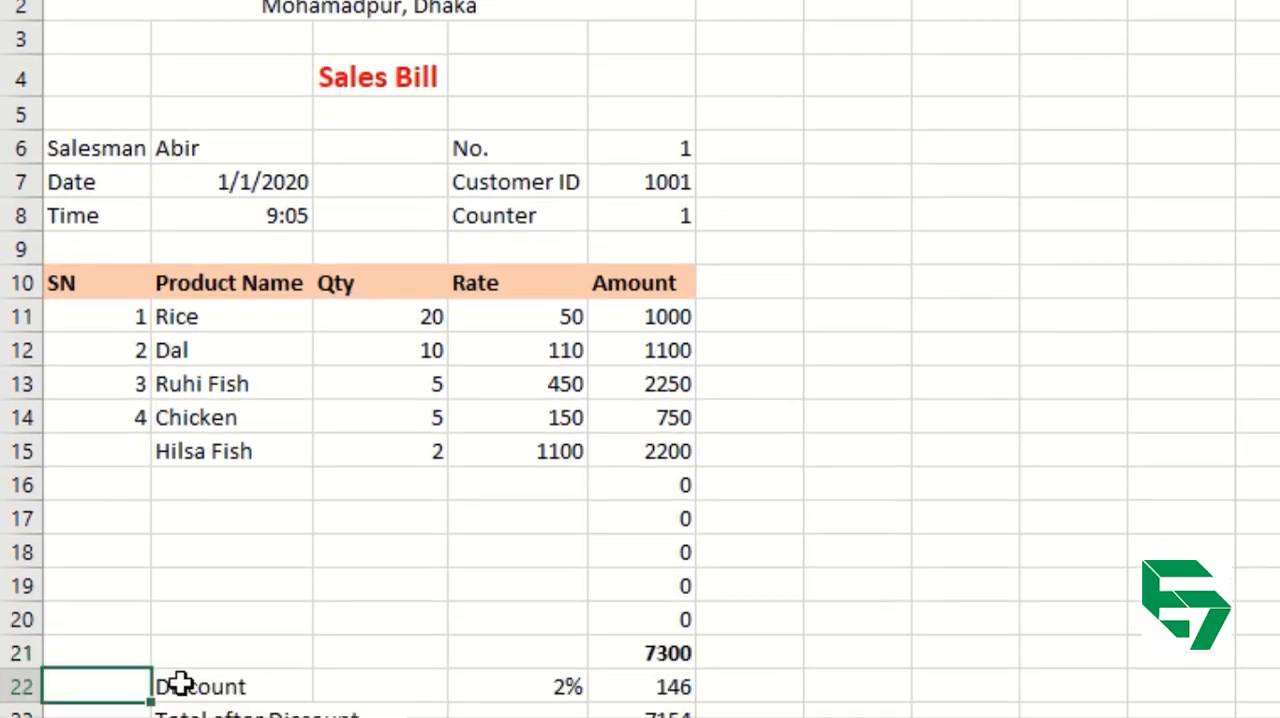
{"action": "key", "text": "Down"}
{"action": "key", "text": "Up"}
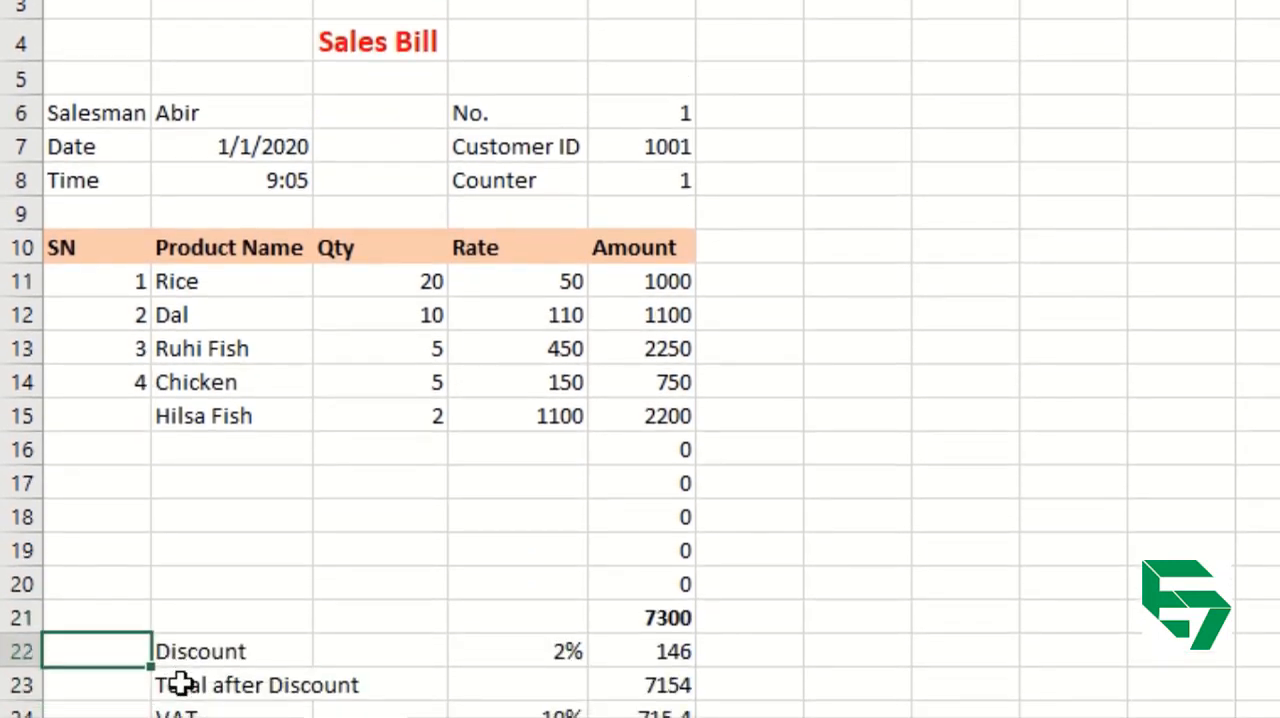
{"action": "key", "text": "Up"}
{"action": "key", "text": "Right"}
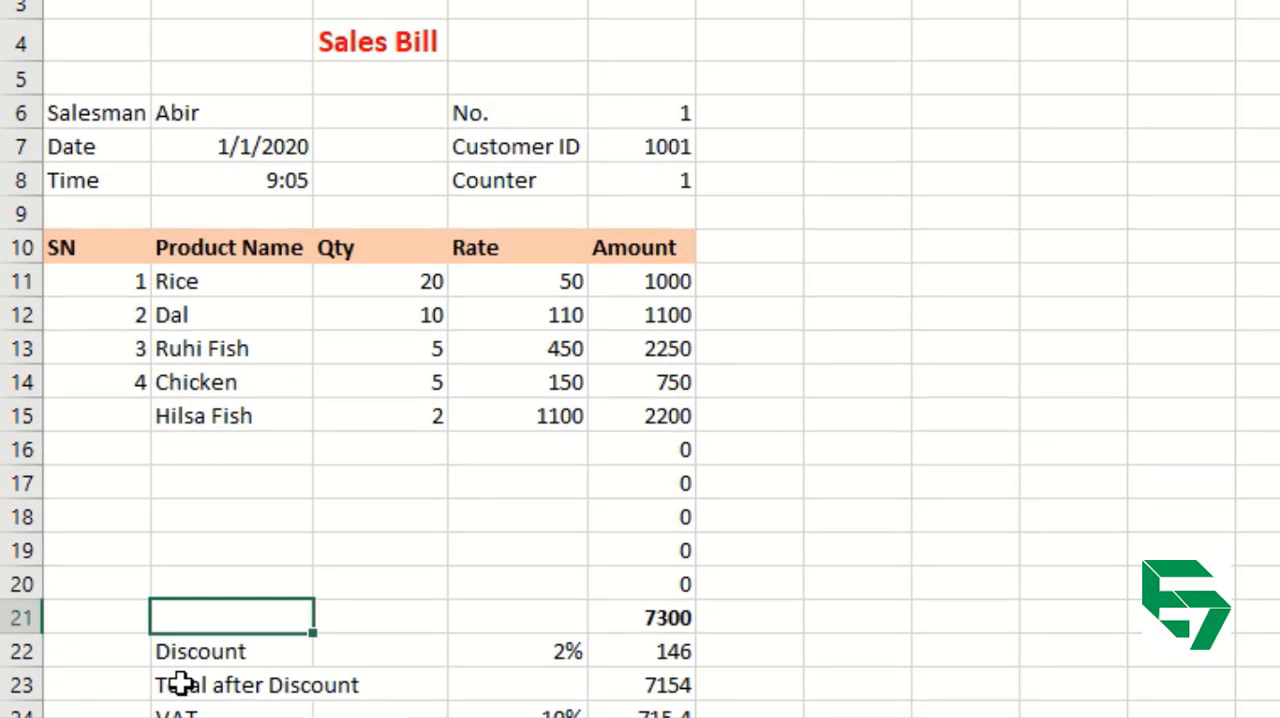
{"action": "key", "text": "Left"}
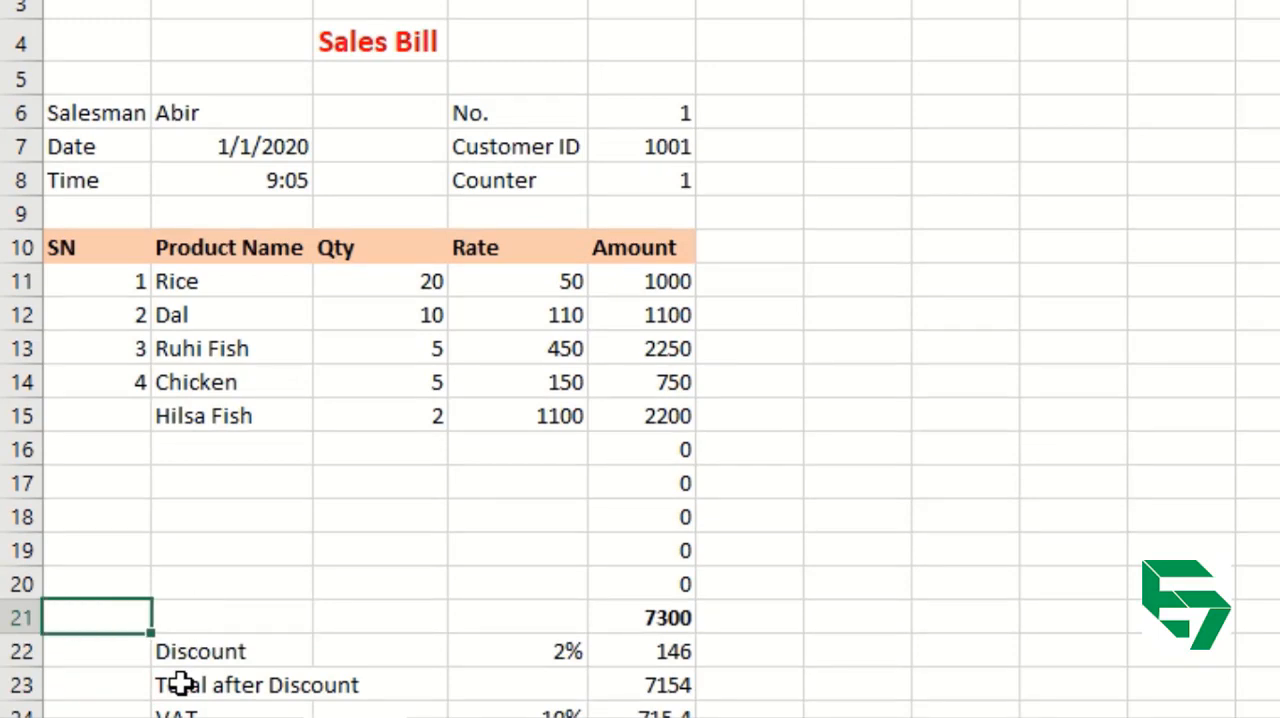
Look over the Product Name entries above row 21 to see which cells a product count has to cover.
{"action": "key", "text": "Right"}
{"action": "key", "text": "Up"}
{"action": "key", "text": "Up"}
{"action": "key", "text": "Up"}
{"action": "key", "text": "Up"}
{"action": "key", "text": "Up"}
{"action": "key", "text": "Up"}
{"action": "key", "text": "Up"}
{"action": "key", "text": "Up"}
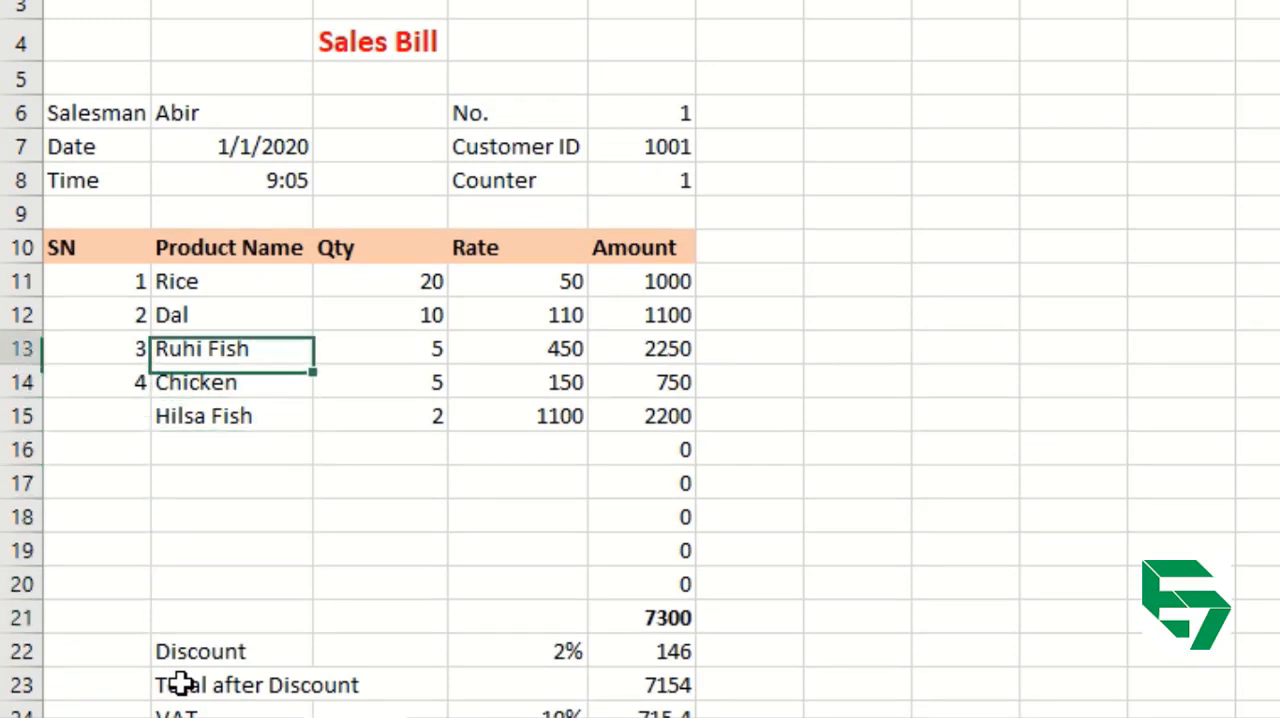
{"action": "key", "text": "Up"}
{"action": "key", "text": "Up"}
{"action": "key", "text": "Down"}
{"action": "key", "text": "Down"}
{"action": "key", "text": "Down"}
{"action": "key", "text": "Down"}
{"action": "key", "text": "Down"}
{"action": "key", "text": "Down"}
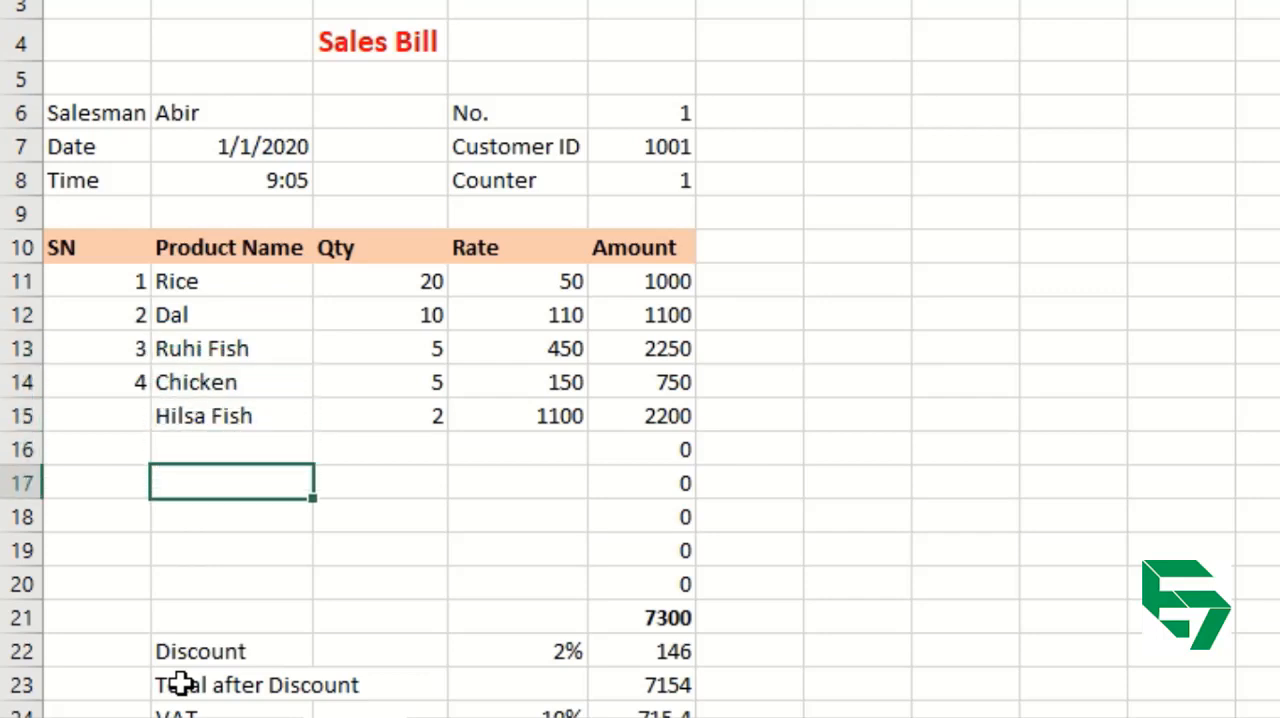
{"action": "key", "text": "Down"}
{"action": "key", "text": "Down"}
{"action": "key", "text": "Down"}
{"action": "key", "text": "Down"}
{"action": "key", "text": "Left"}
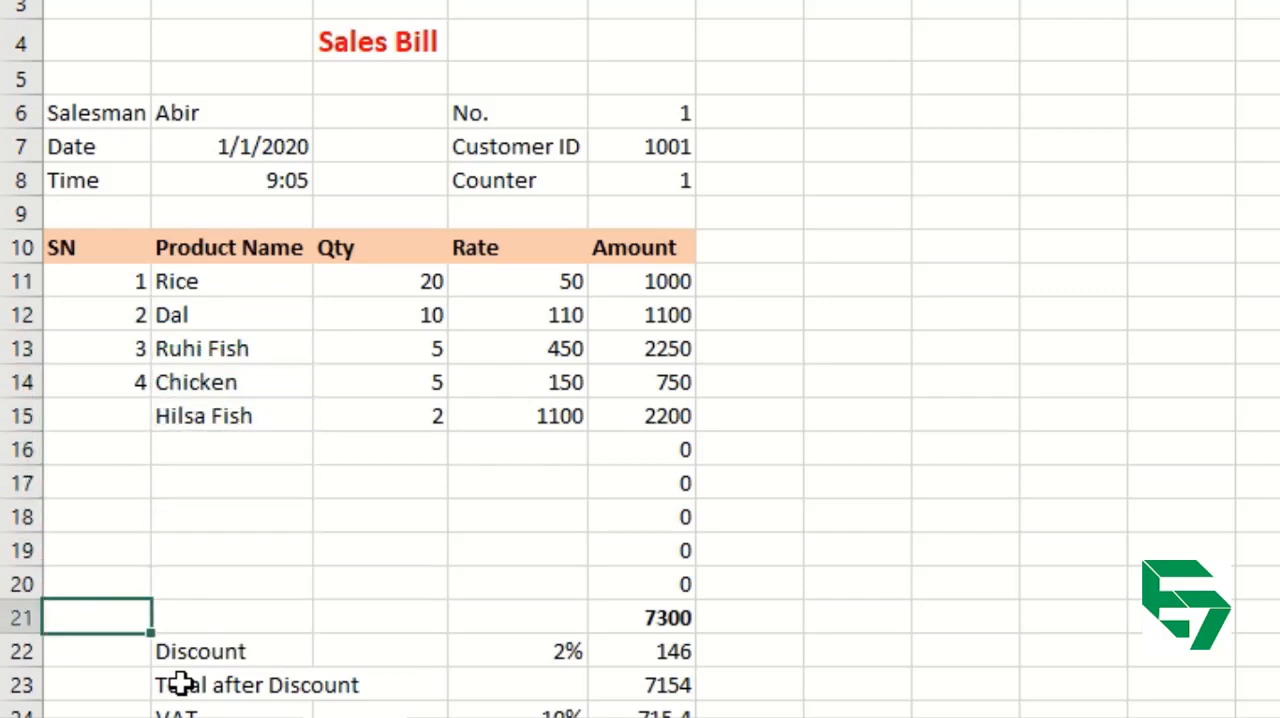
Enter the label Total in cell A21.
{"action": "key", "text": "Right"}
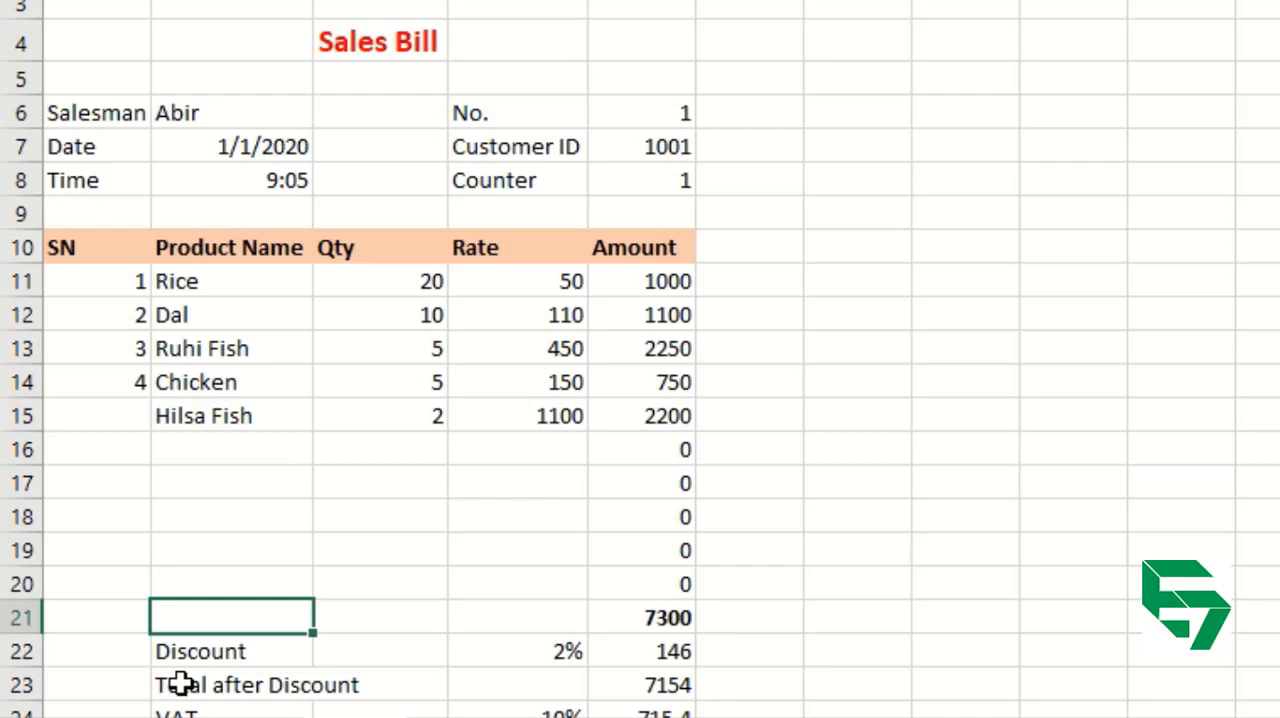
{"action": "key", "text": "Left"}
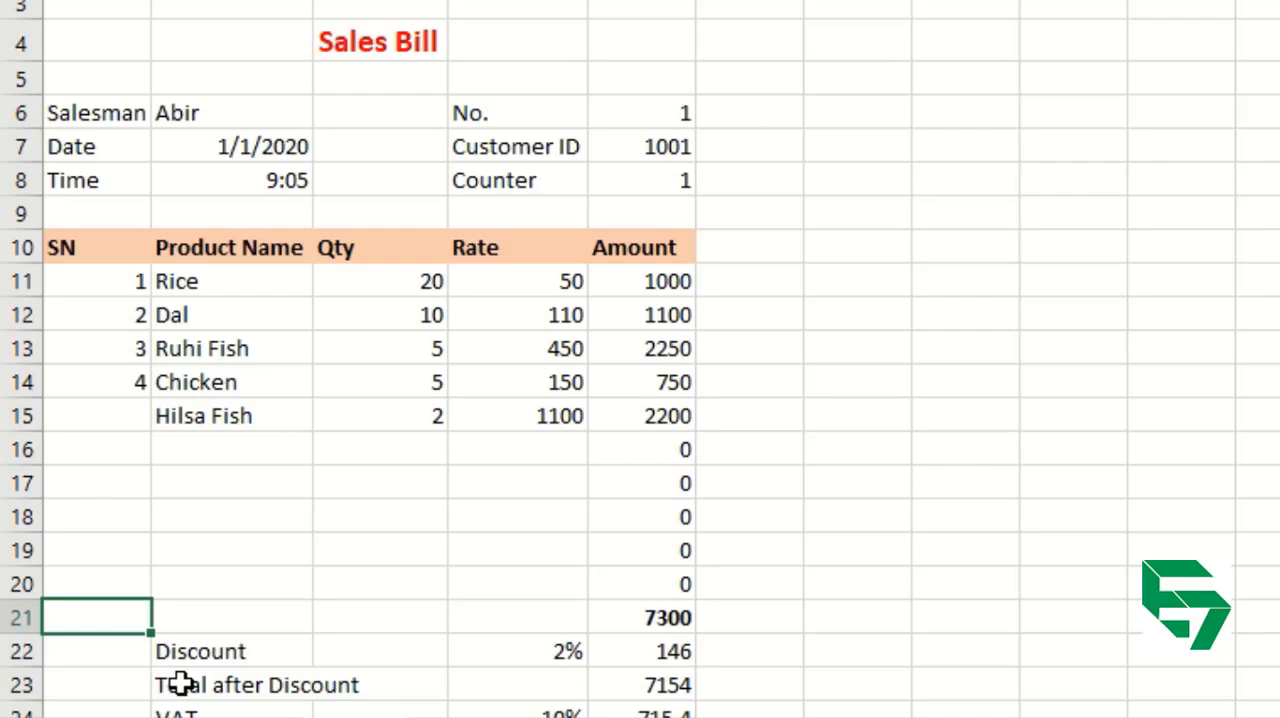
{"action": "type", "text": "Total"}
{"action": "key", "text": "Right"}
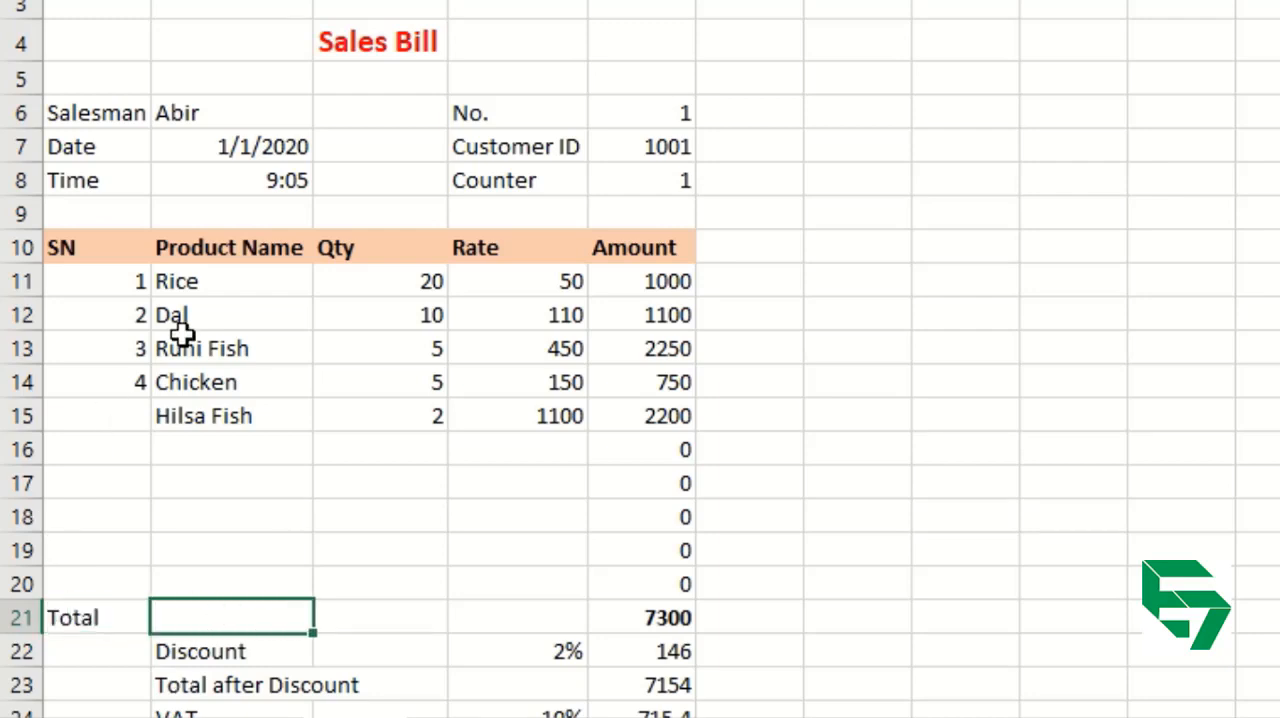
Examine the product name range B11:B20, including the empty cells below the last product.
{"action": "left_click_drag", "start_coordinate": [209, 283], "coordinate": [209, 349]}
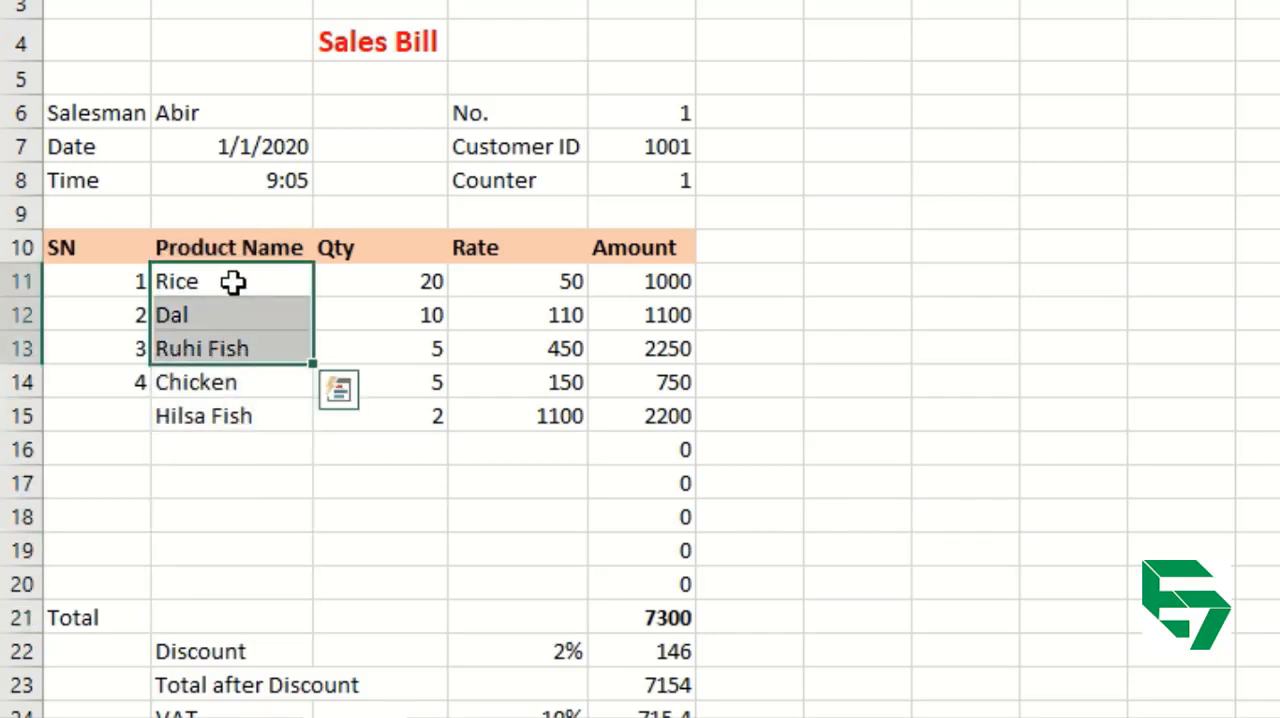
{"action": "key", "text": "shift+Up"}
{"action": "key", "text": "shift+Up"}
{"action": "key", "text": "shift+Down"}
{"action": "key", "text": "shift+Down"}
{"action": "key", "text": "shift+Down"}
{"action": "key", "text": "shift+Down"}
{"action": "key", "text": "shift+Down"}
{"action": "key", "text": "shift+Down"}
{"action": "key", "text": "shift+Down"}
{"action": "key", "text": "shift+Down"}
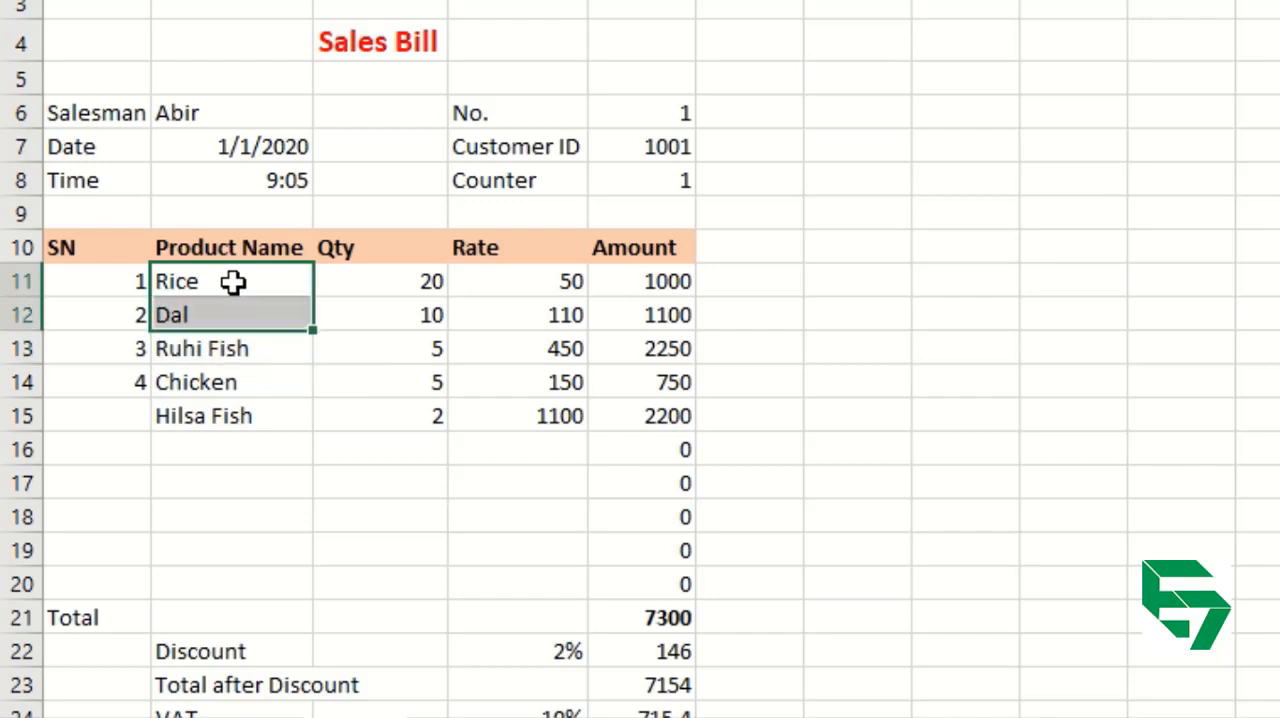
{"action": "key", "text": "shift+Down"}
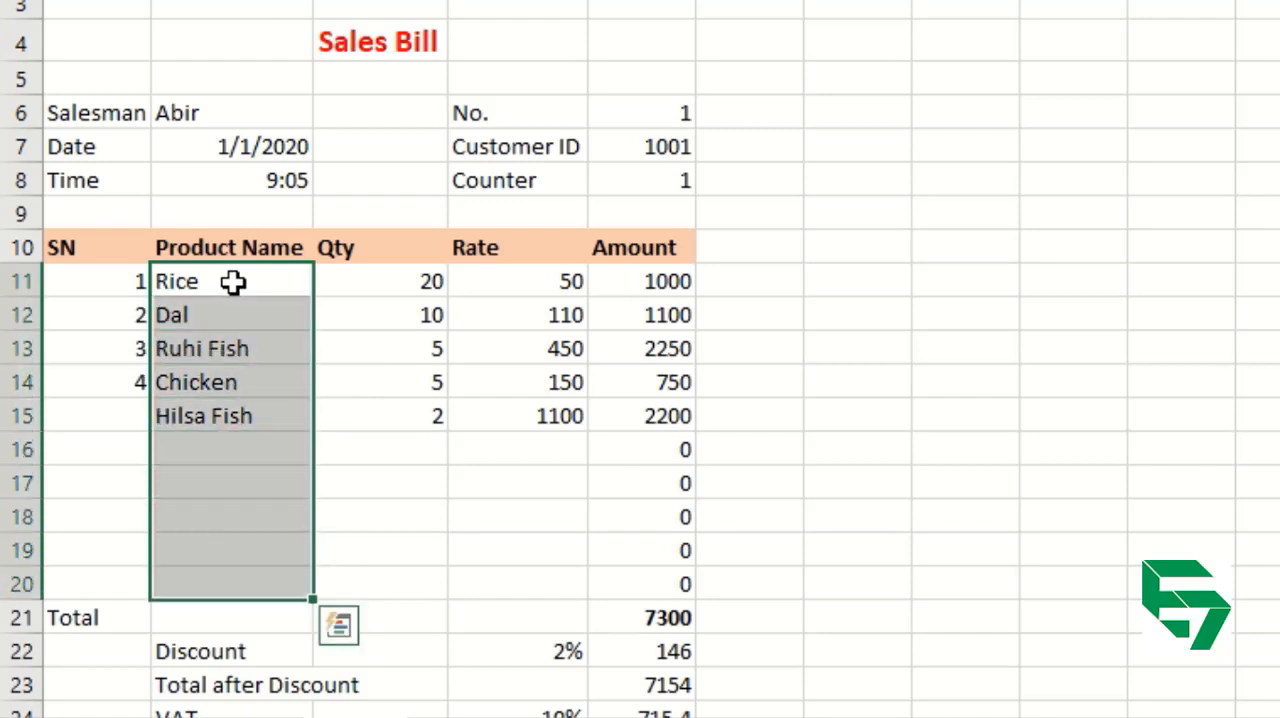
{"action": "left_click", "coordinate": [233, 282]}
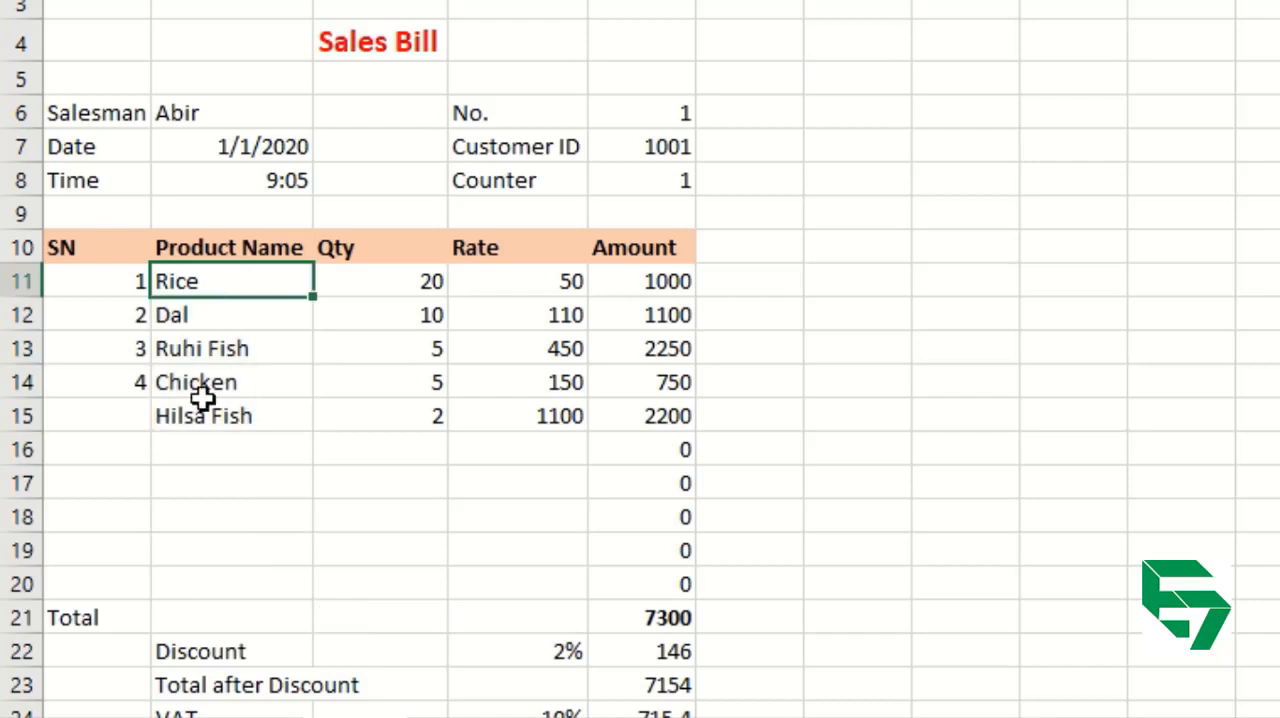
{"action": "left_click", "coordinate": [183, 580]}
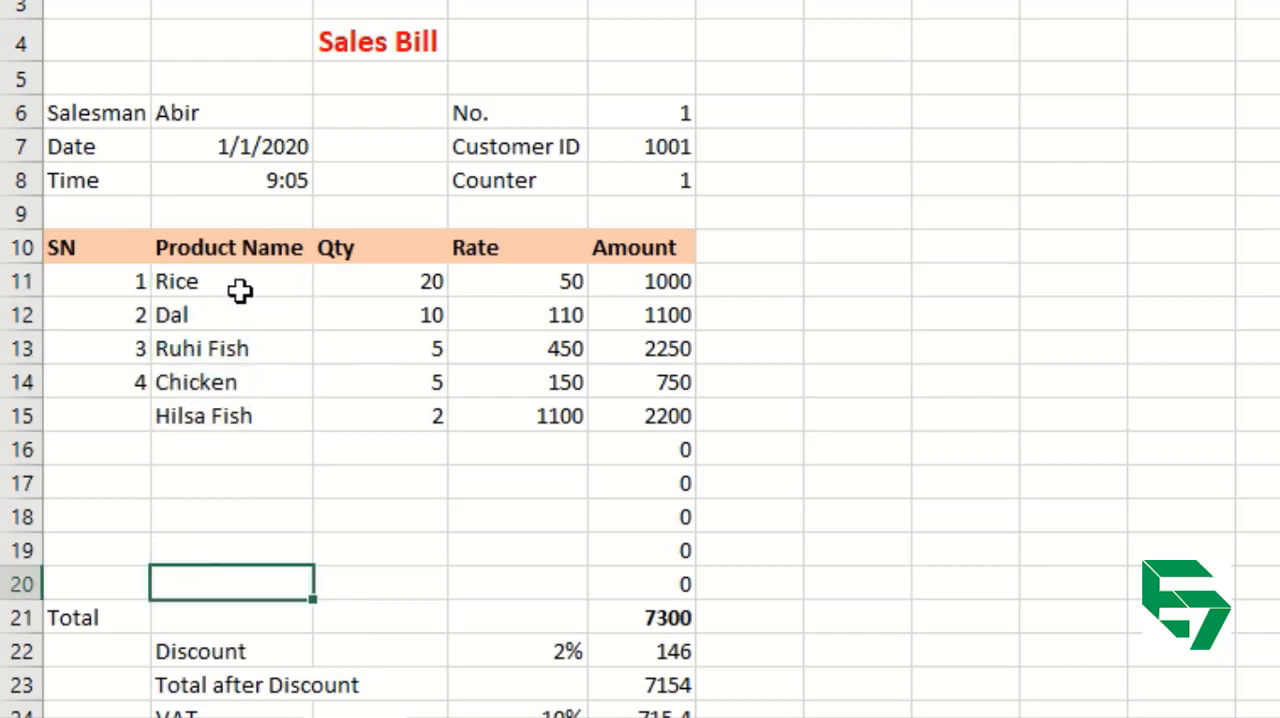
Enter the formula =COUNT(B11:B20) in B21 to count the product name cells, and check its range.
{"action": "left_click", "coordinate": [201, 625]}
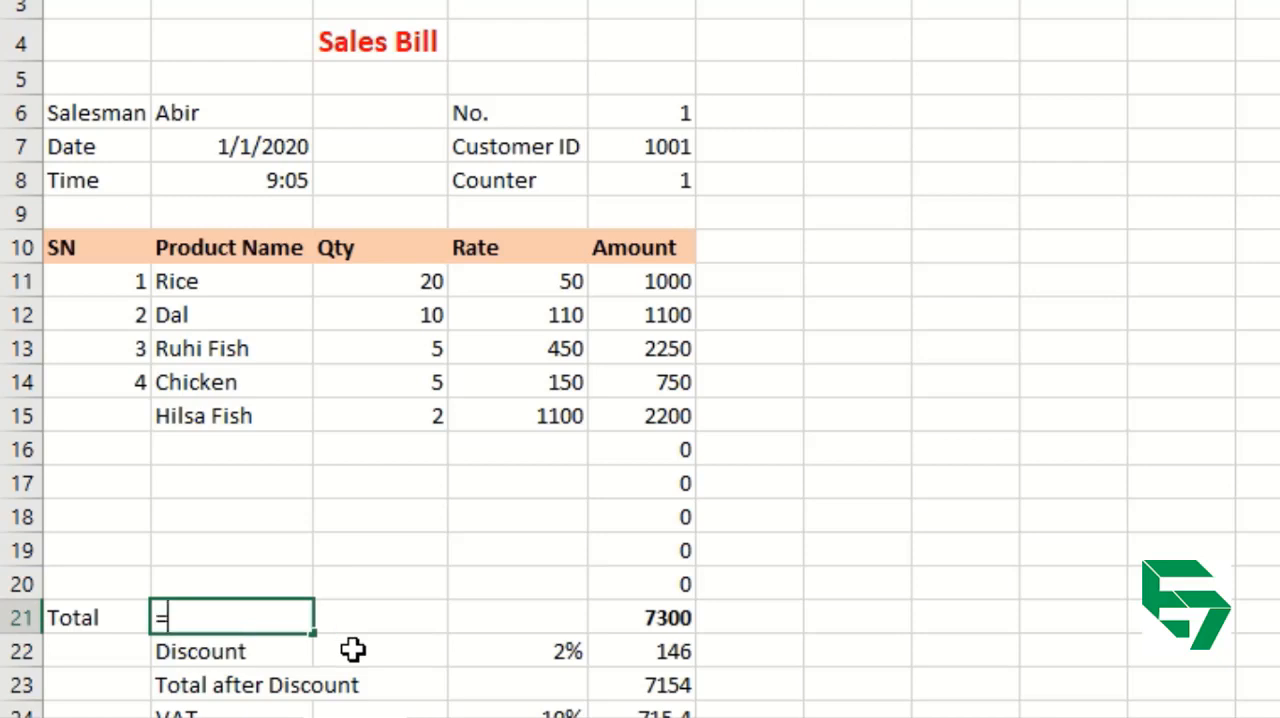
{"action": "type", "text": "=coun"}
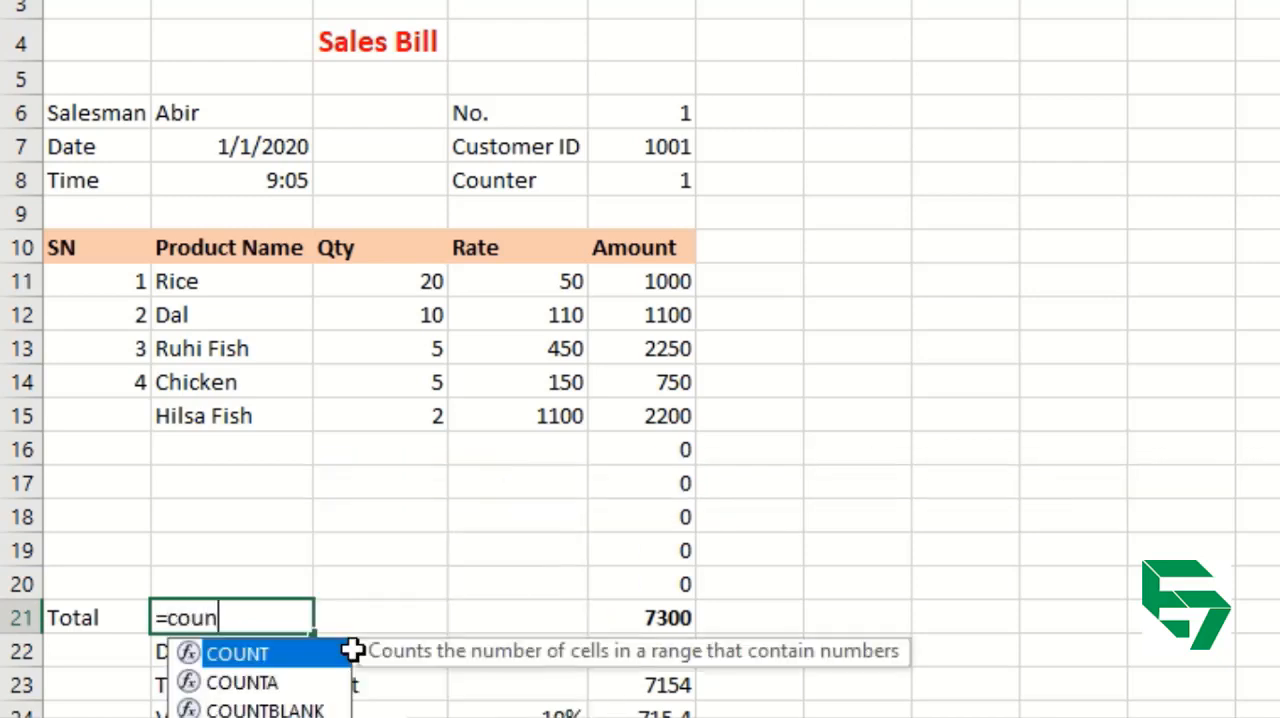
{"action": "key", "text": "Tab"}
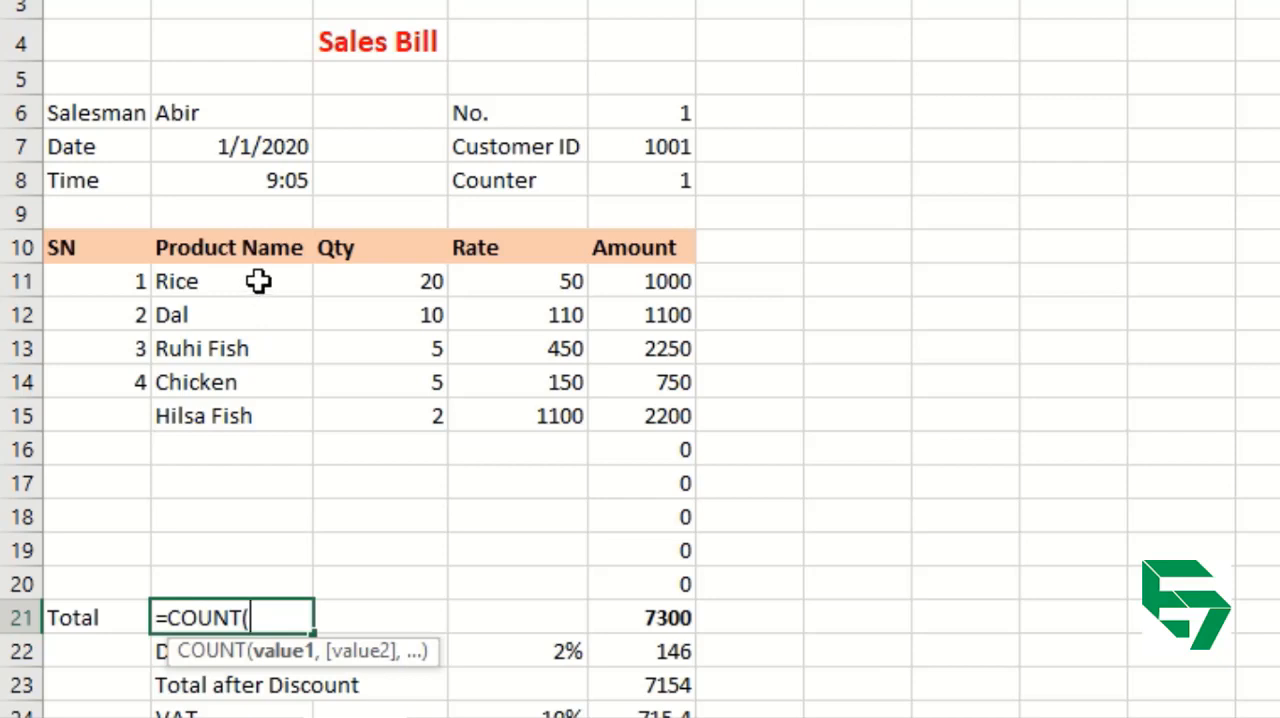
{"action": "left_click_drag", "start_coordinate": [258, 281], "coordinate": [214, 588]}
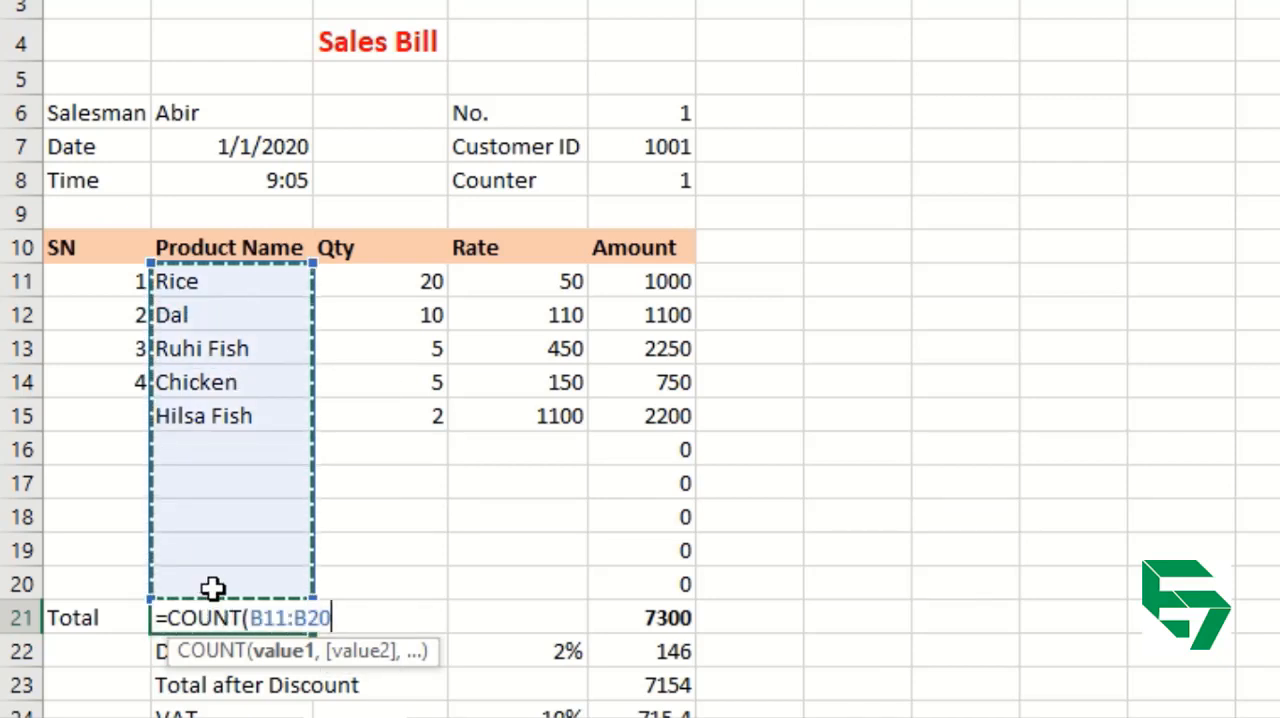
{"action": "left_click", "coordinate": [231, 283]}
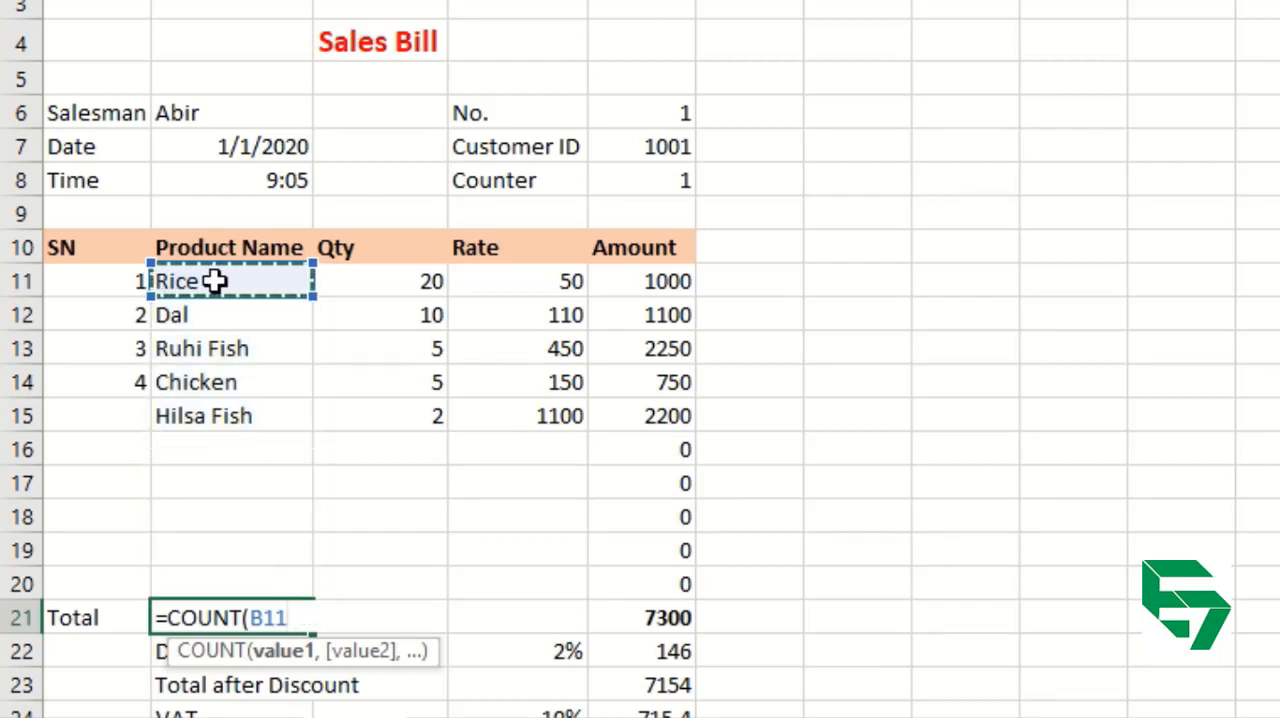
{"action": "left_click_drag", "start_coordinate": [215, 282], "coordinate": [194, 331]}
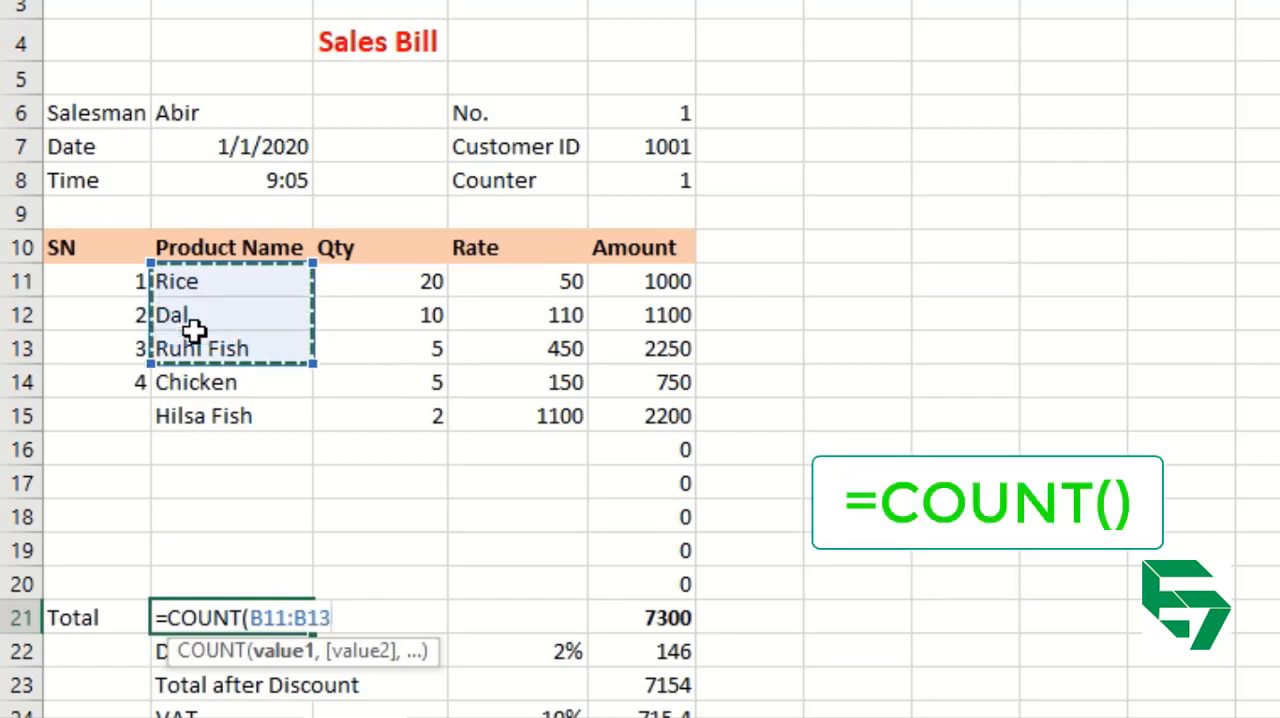
{"action": "left_click", "coordinate": [194, 436]}
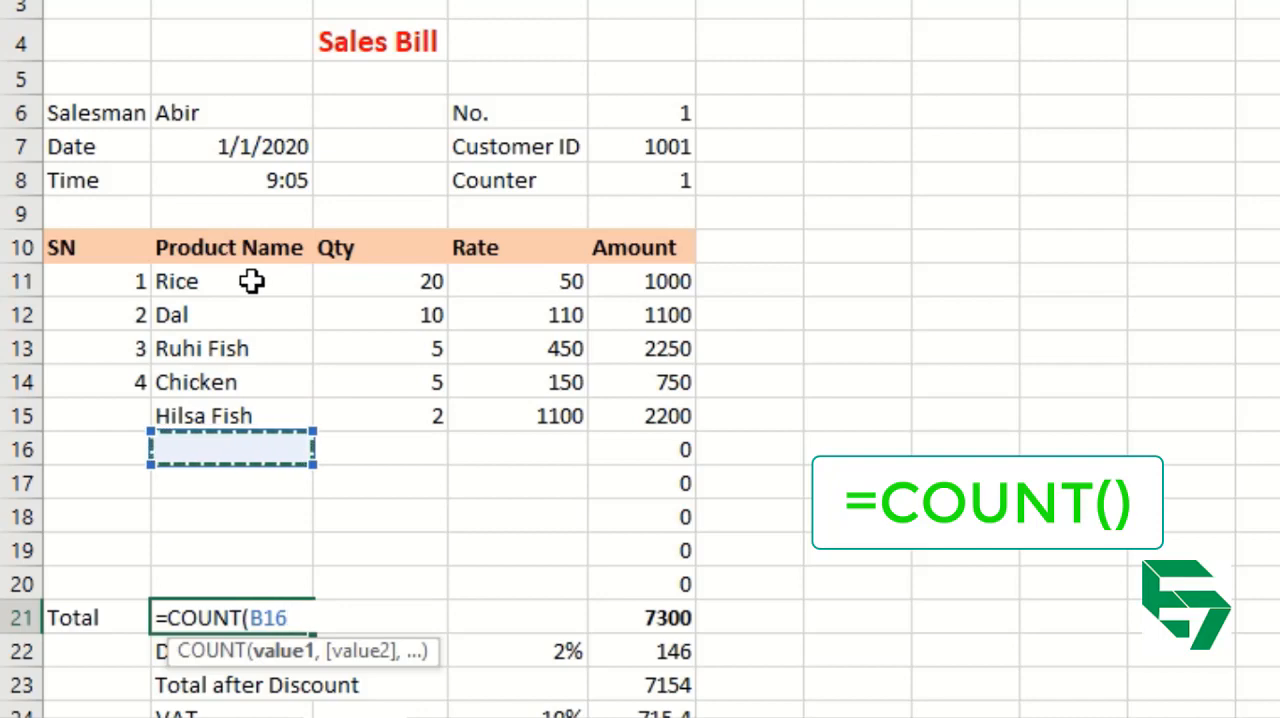
{"action": "left_click_drag", "start_coordinate": [258, 280], "coordinate": [197, 580]}
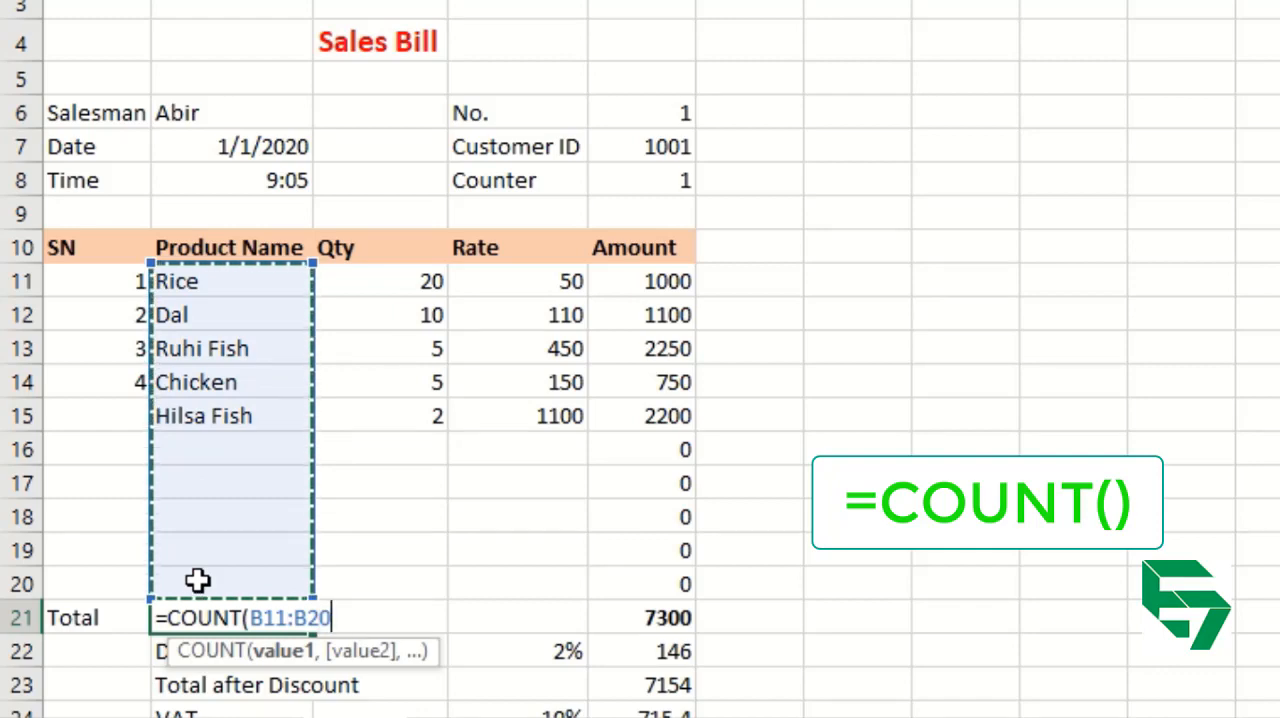
{"action": "type", "text": ")"}
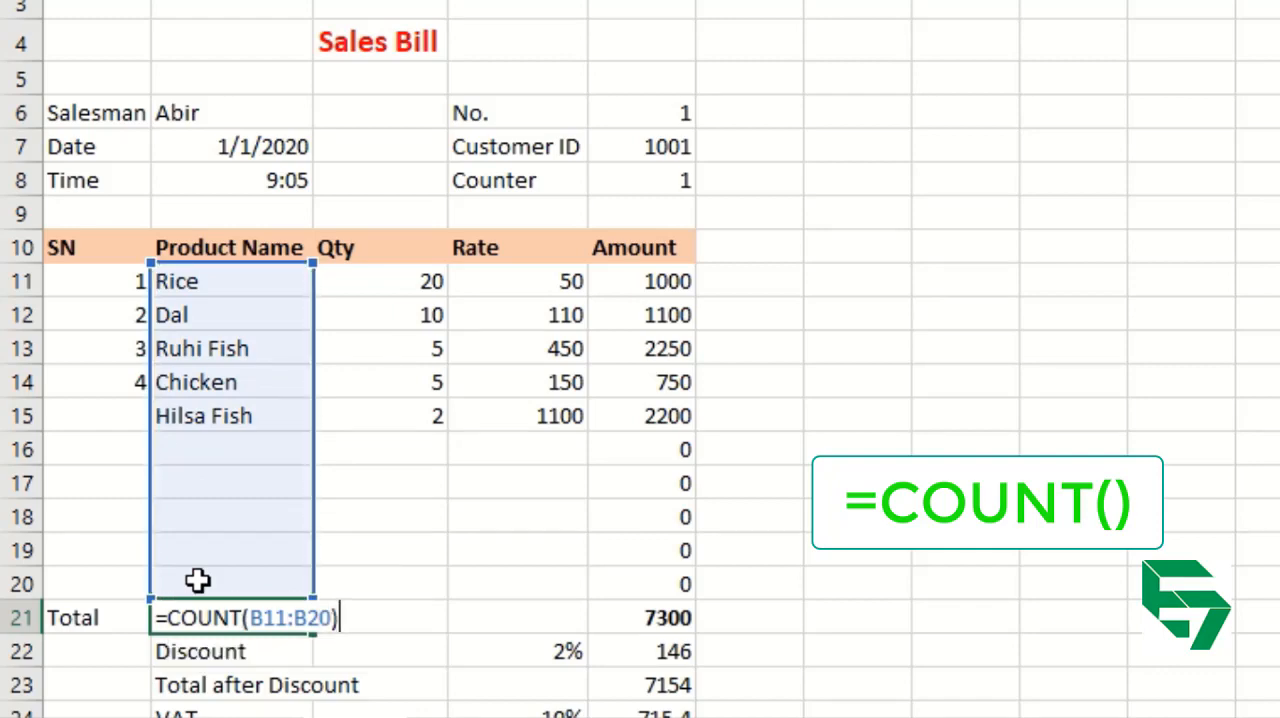
{"action": "key", "text": "Return"}
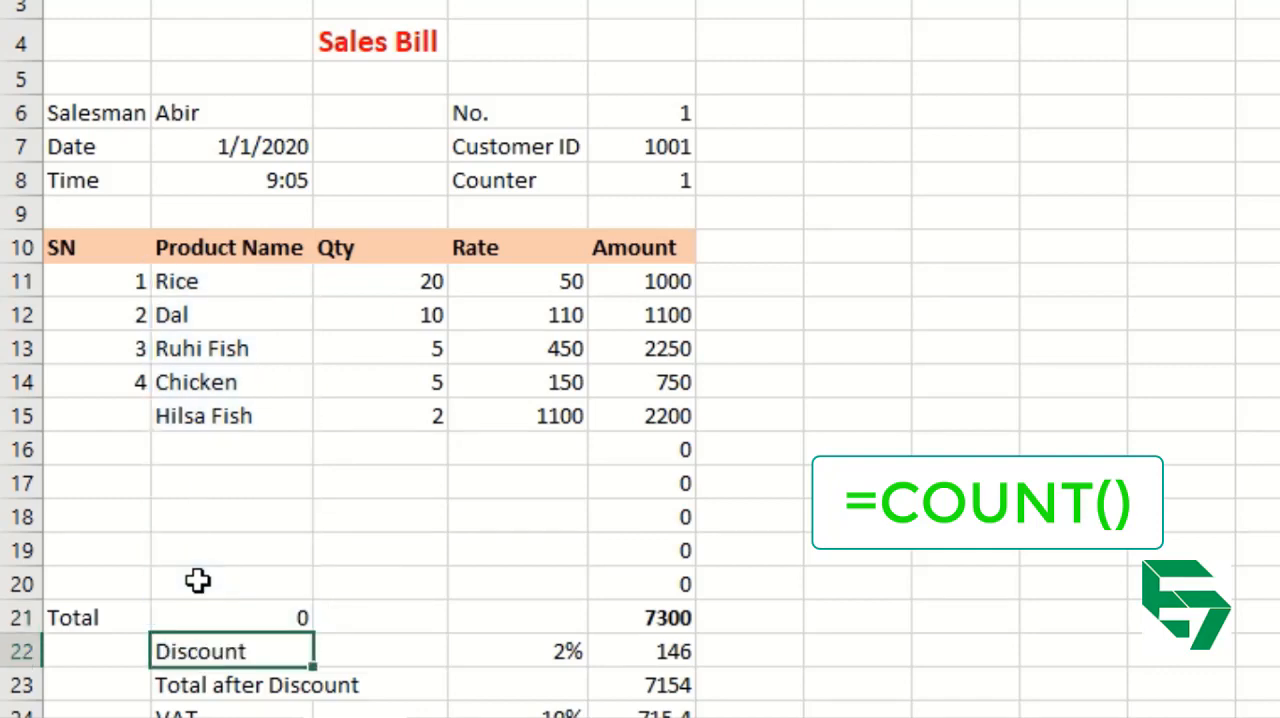
{"action": "key", "text": "Up"}
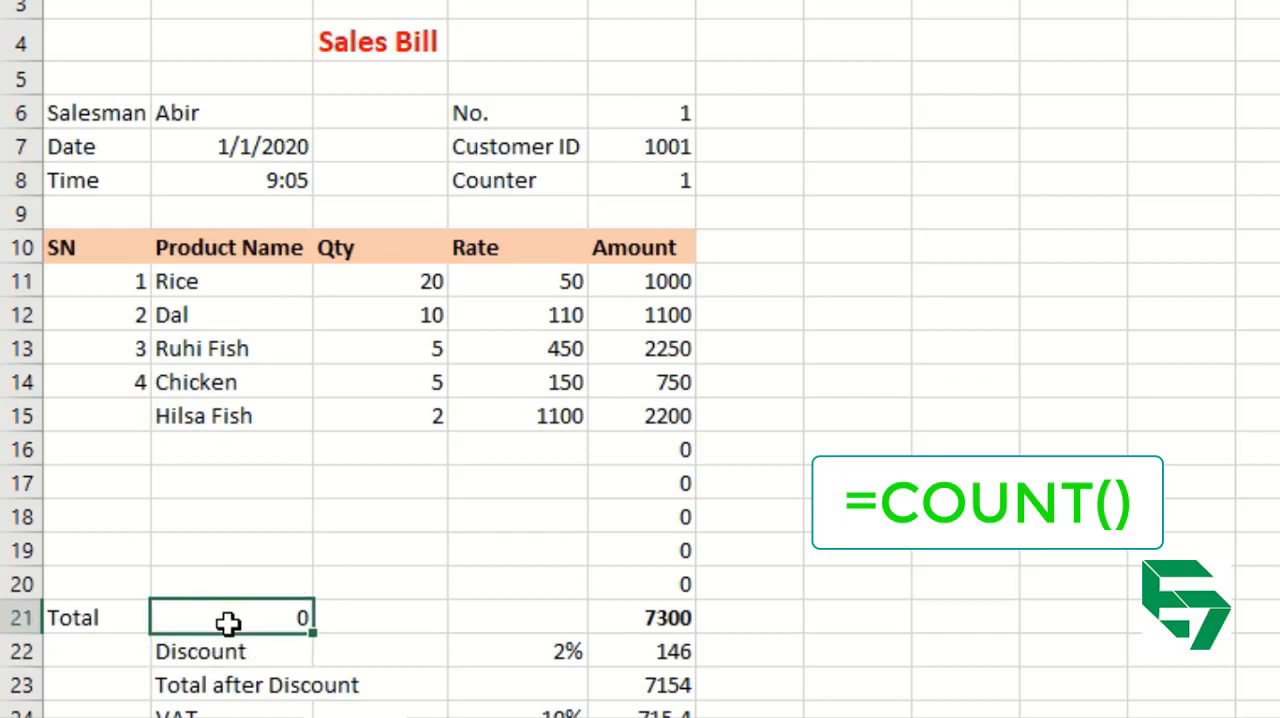
{"action": "double_click", "coordinate": [229, 618]}
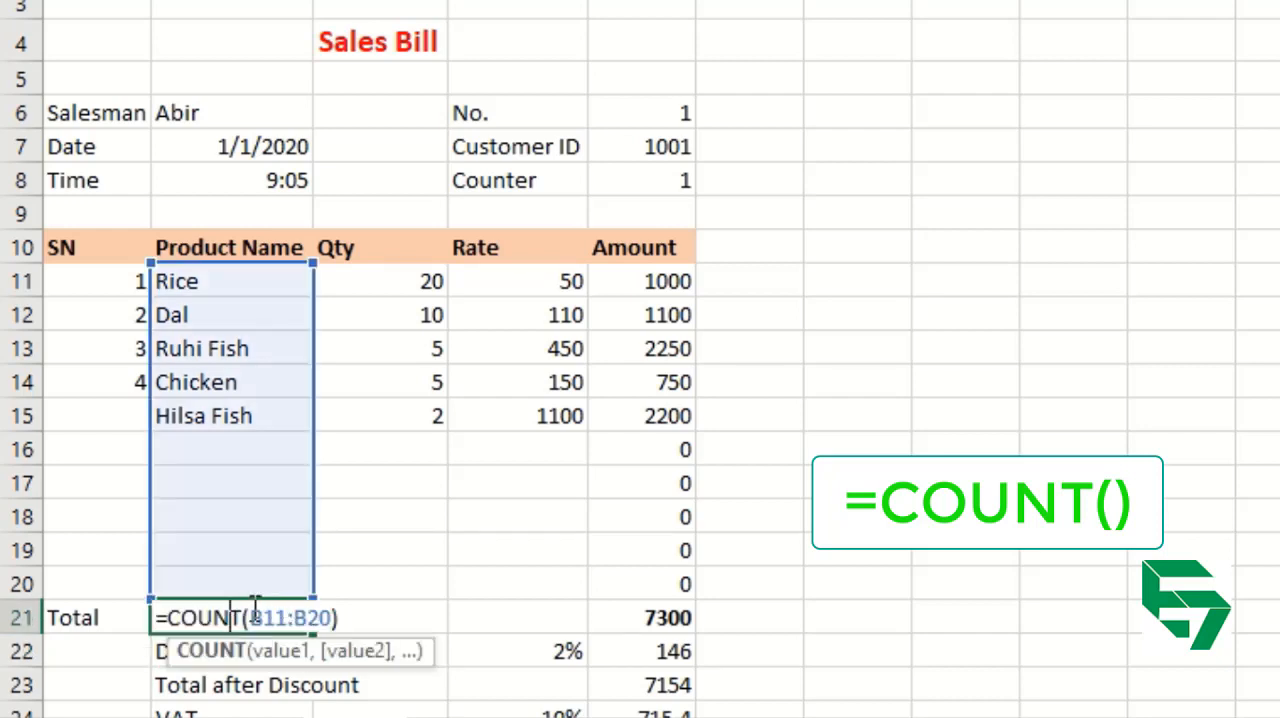
{"action": "key", "text": "Return"}
Enter the test numbers 23, 424 and 25 in cells B17 to B19 to try out the COUNT formula.
{"action": "key", "text": "Up"}
{"action": "key", "text": "Up"}
{"action": "key", "text": "Up"}
{"action": "key", "text": "Up"}
{"action": "key", "text": "Up"}
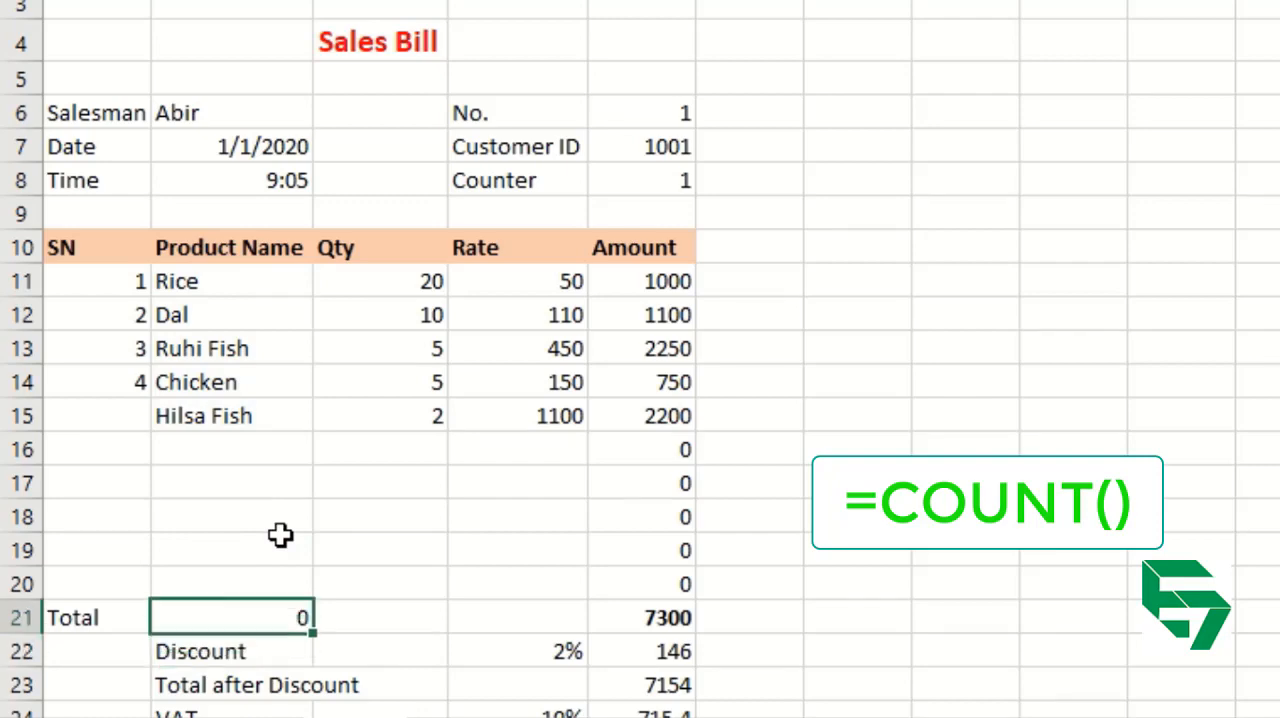
{"action": "type", "text": "23"}
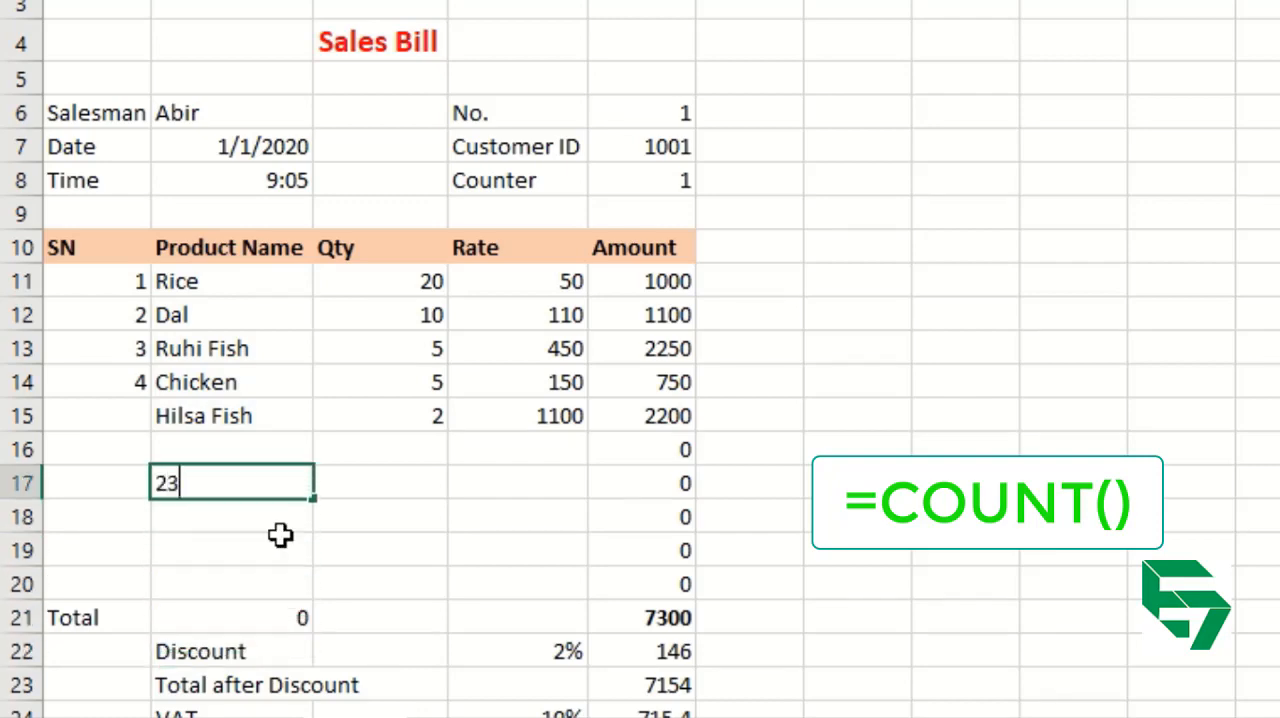
{"action": "key", "text": "Return"}
{"action": "type", "text": "424"}
{"action": "key", "text": "Return"}
{"action": "type", "text": "25"}
{"action": "key", "text": "Return"}
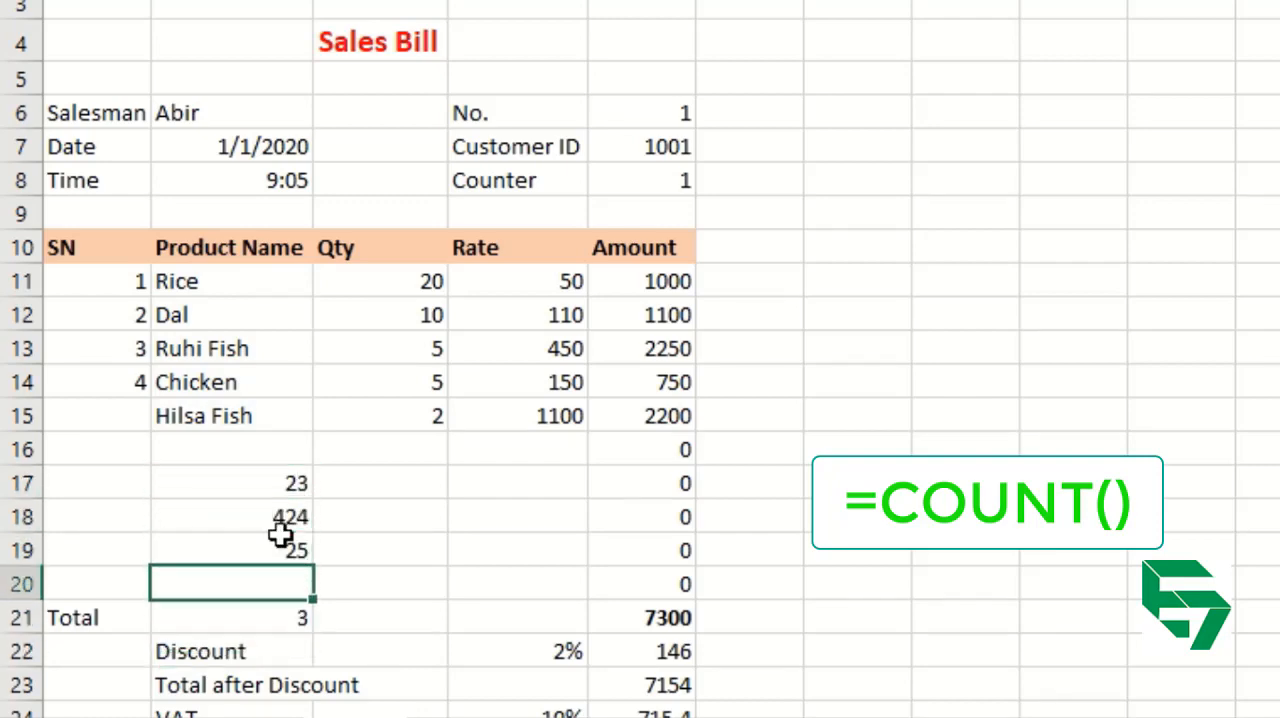
{"action": "key", "text": "Up"}
{"action": "key", "text": "Up"}
{"action": "key", "text": "Up"}
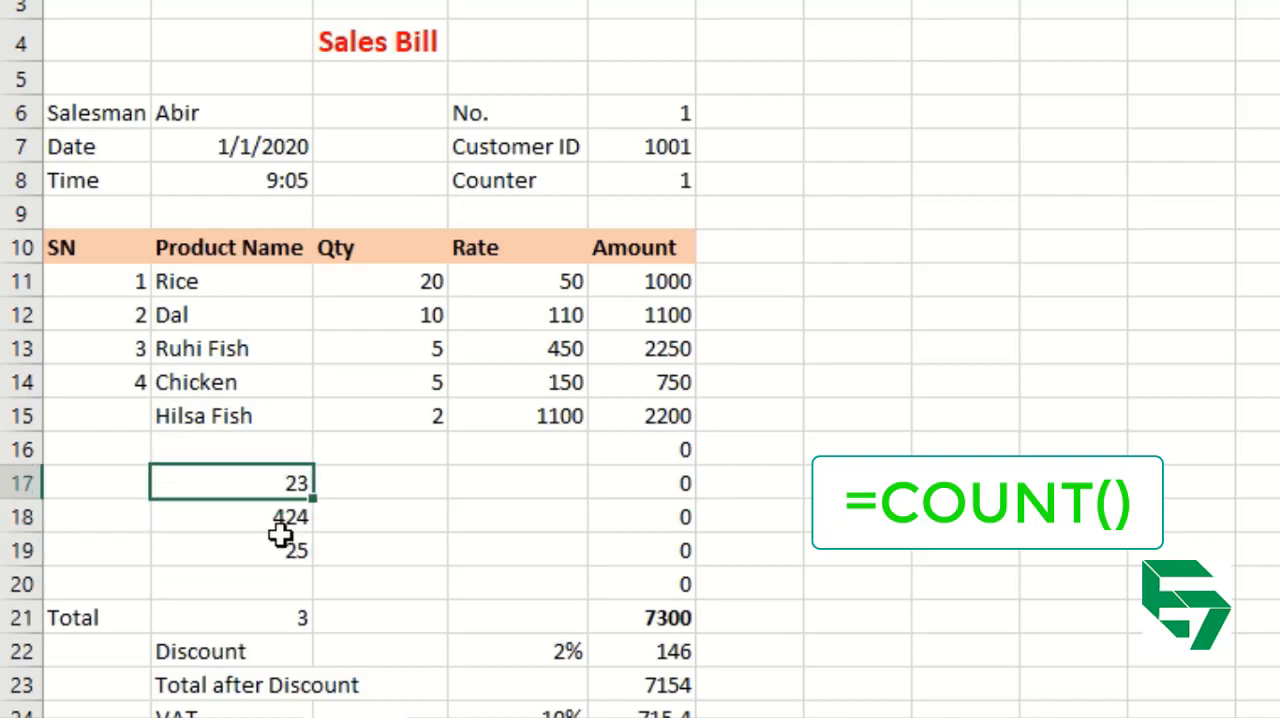
Clear the test numbers from cells B17 to B19.
{"action": "key", "text": "Down"}
{"action": "key", "text": "Down"}
{"action": "key", "text": "Down"}
{"action": "key", "text": "Up"}
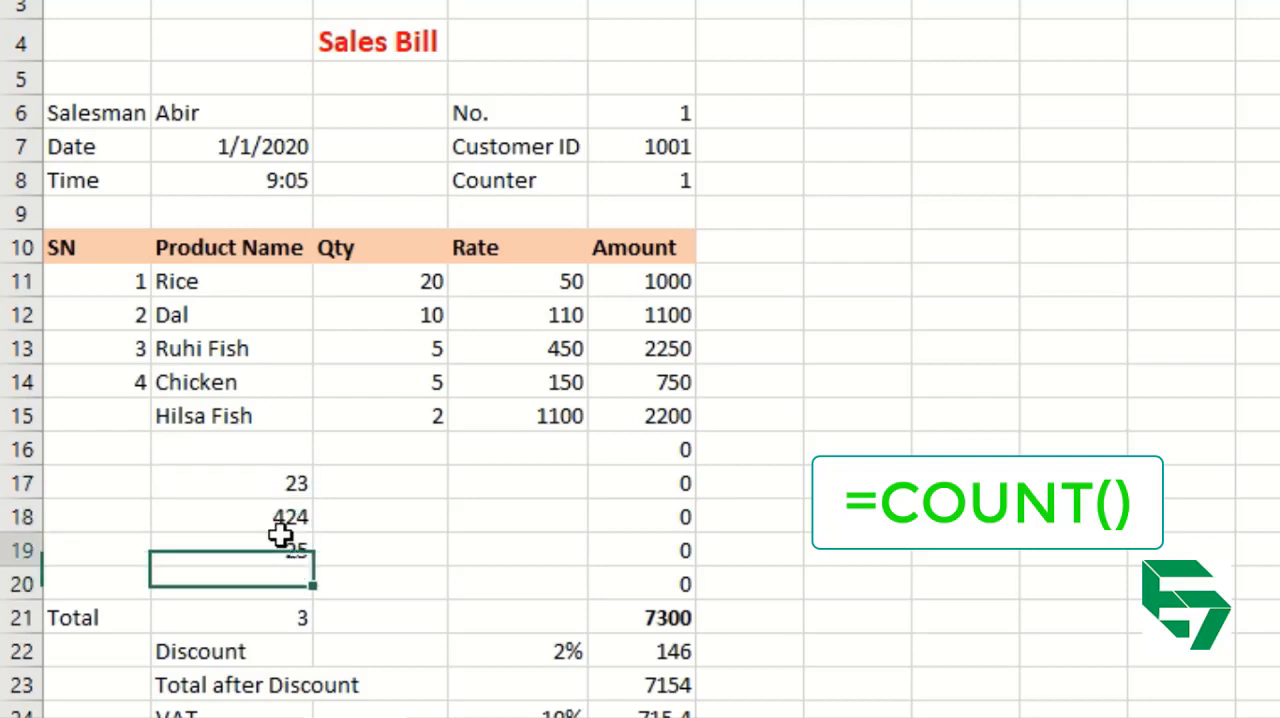
{"action": "key", "text": "Up"}
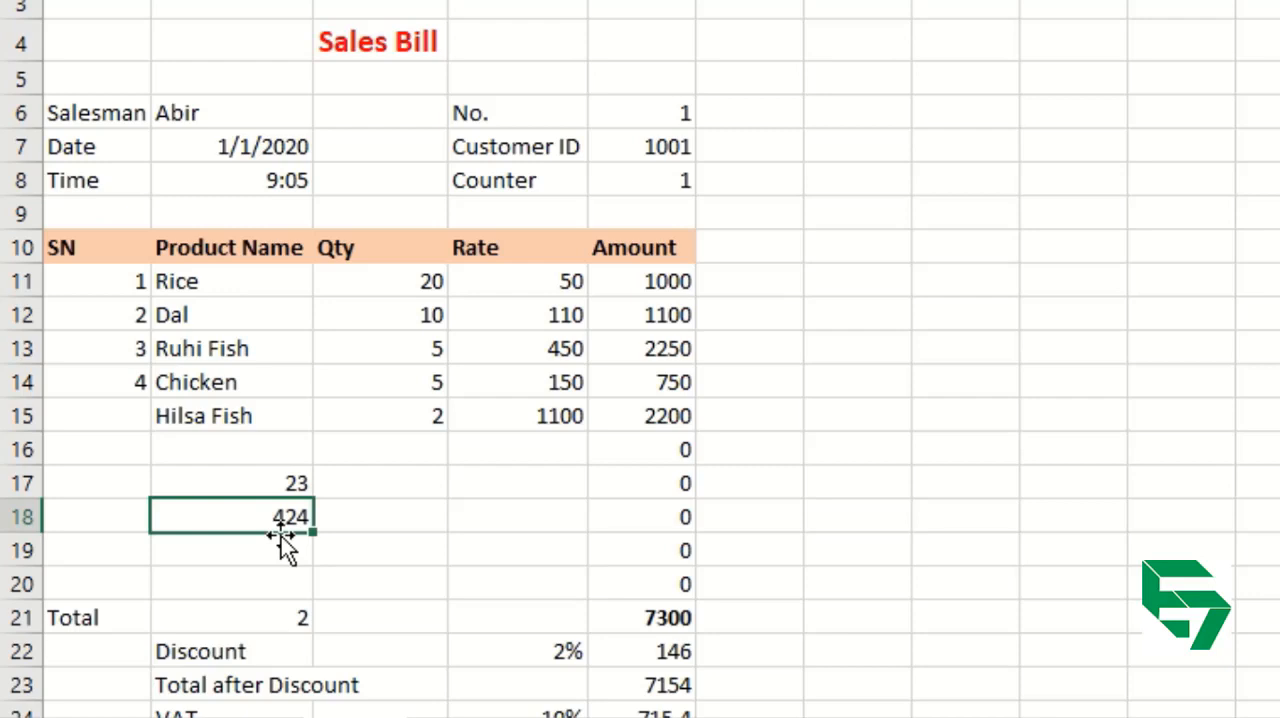
{"action": "key", "text": "Delete"}
{"action": "key", "text": "Up"}
{"action": "key", "text": "Delete"}
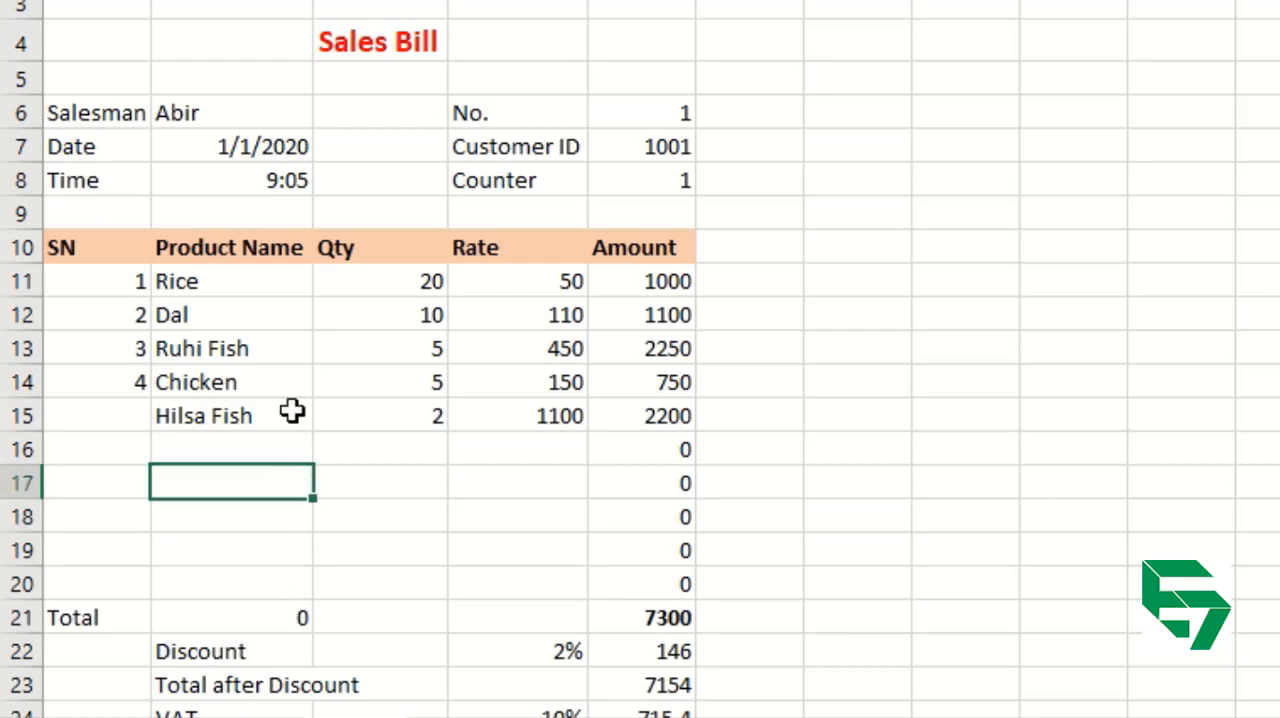
Change the formula in B21 to =COUNTA(B11:B20) so that it counts the text product names.
{"action": "left_click", "coordinate": [197, 282]}
{"action": "left_click_drag", "start_coordinate": [197, 282], "coordinate": [194, 345]}
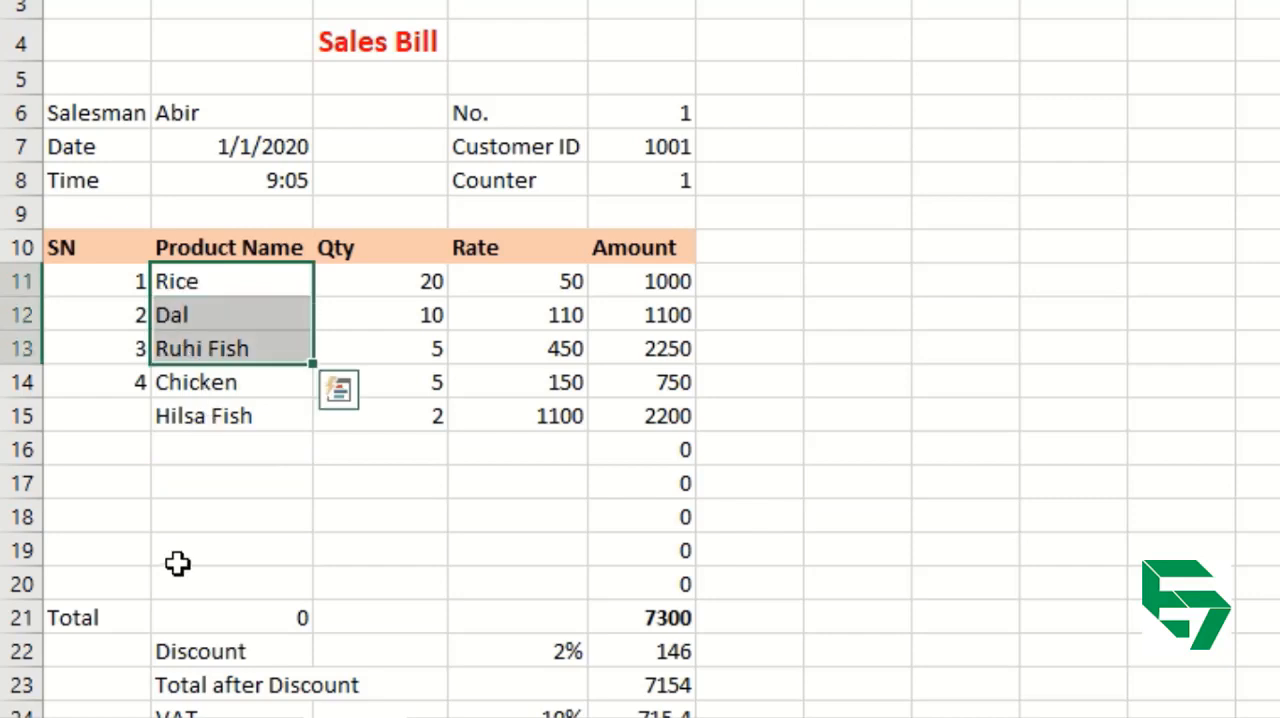
{"action": "double_click", "coordinate": [210, 614]}
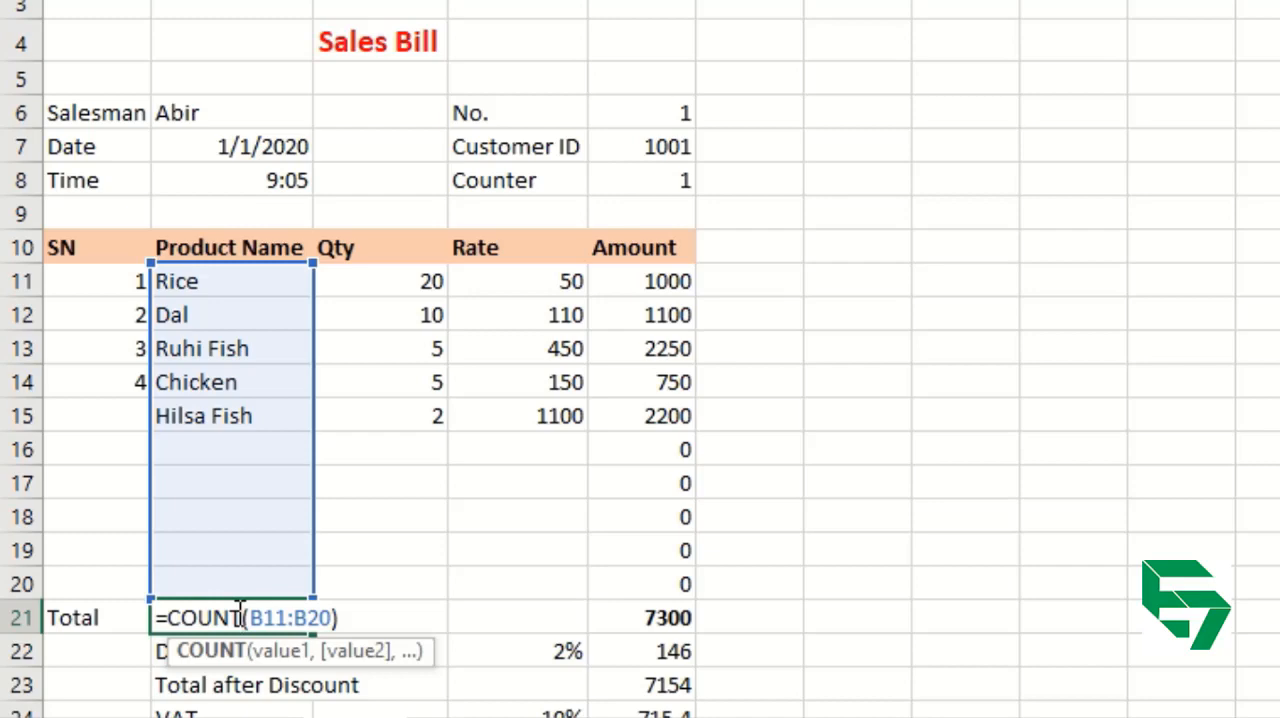
{"action": "type", "text": "A"}
{"action": "key", "text": "Return"}
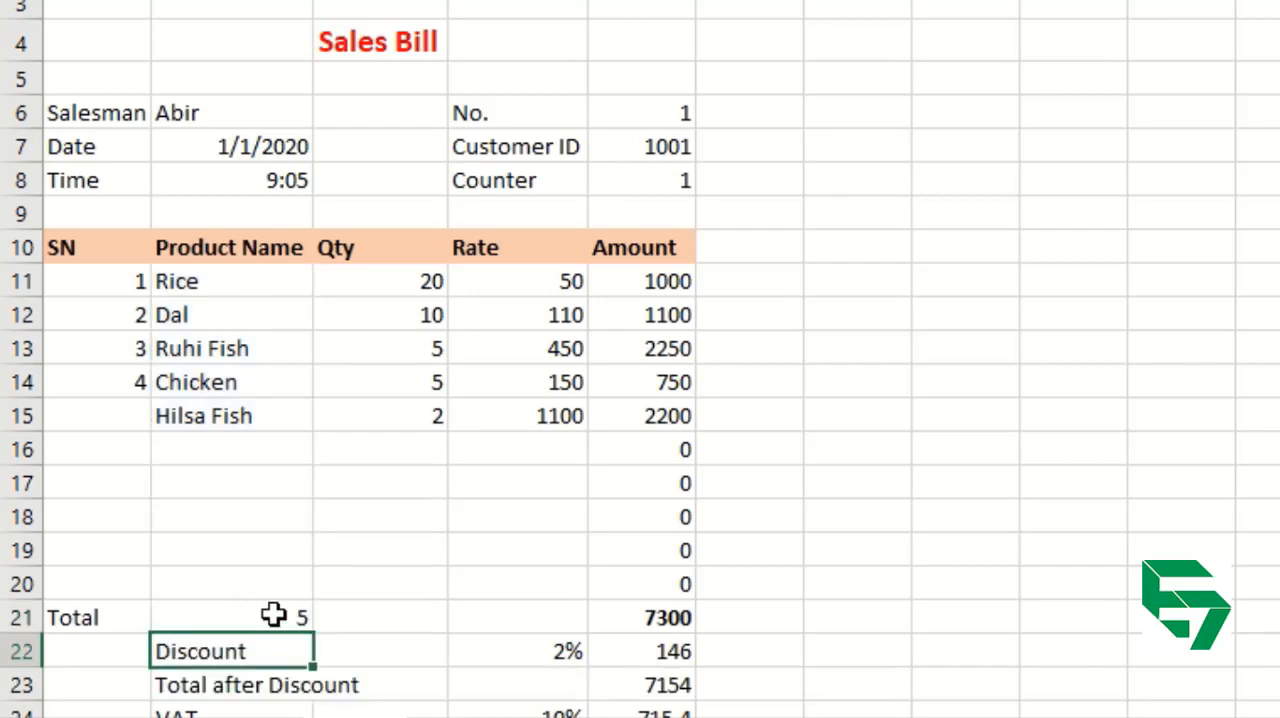
{"action": "left_click", "coordinate": [273, 615]}
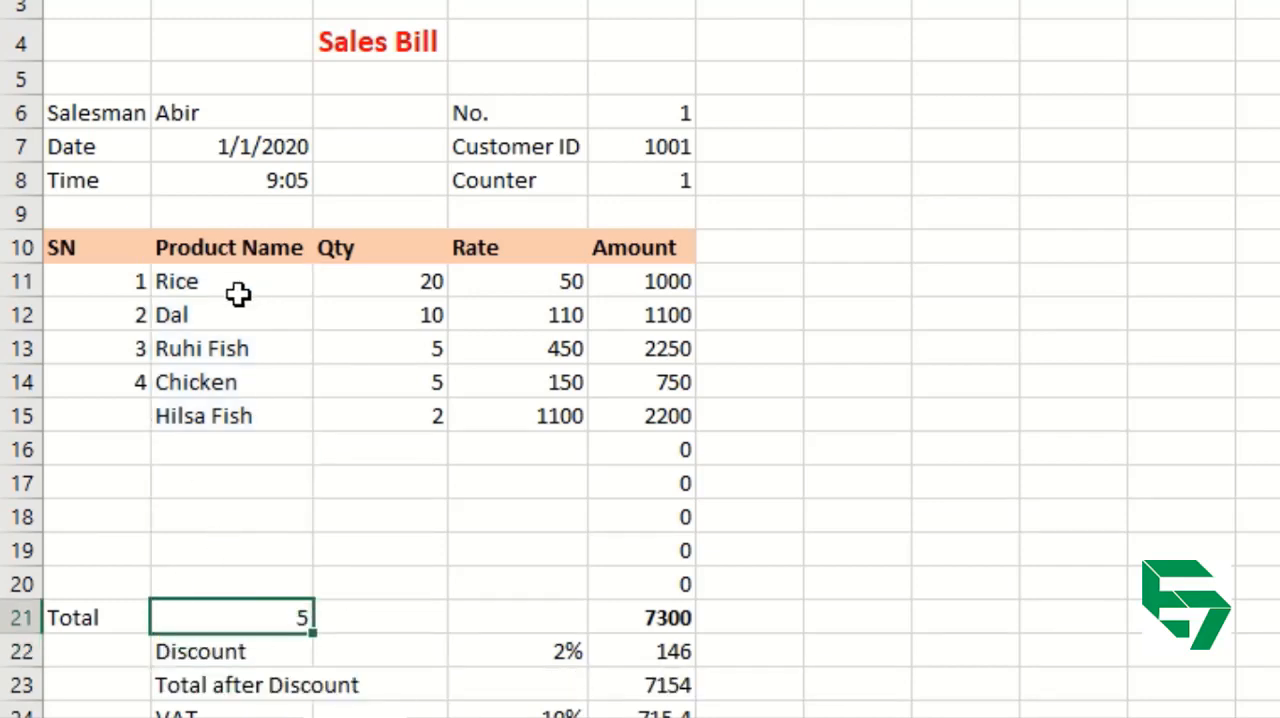
Enter the test numbers 10, 122 and 122 in cells B16 to B18 to try out the COUNTA formula.
{"action": "left_click_drag", "start_coordinate": [234, 283], "coordinate": [224, 403]}
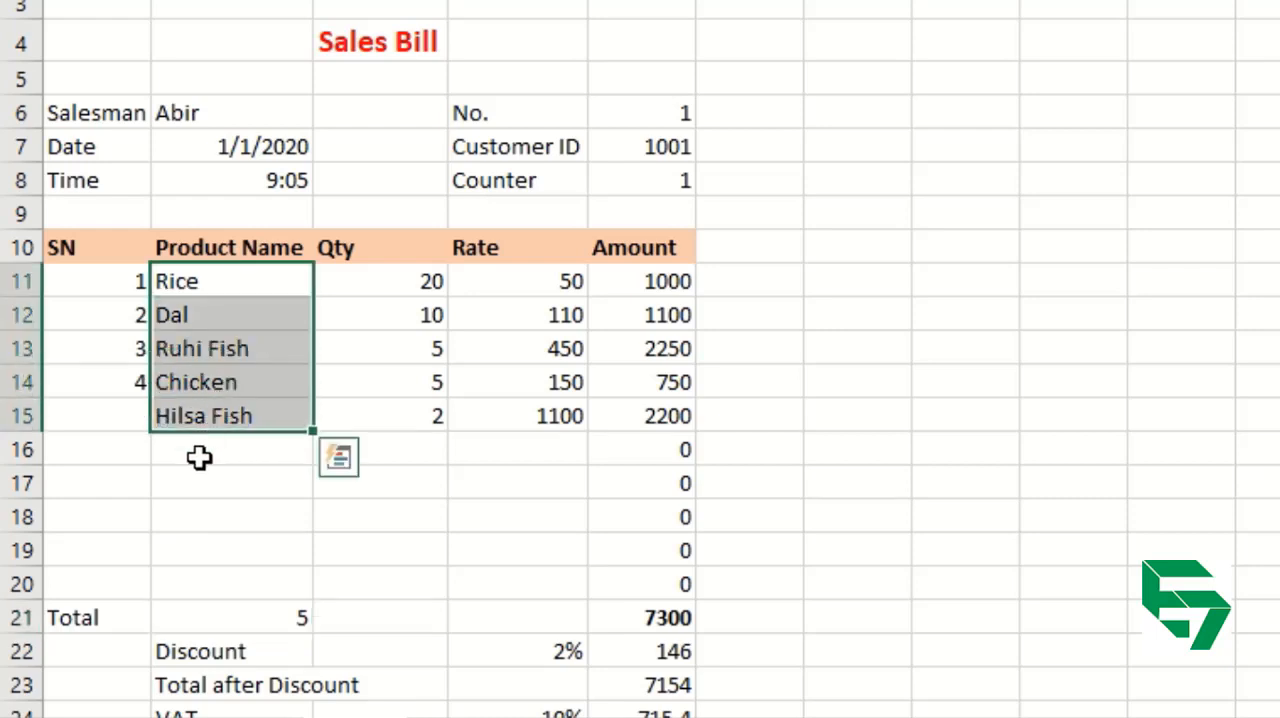
{"action": "left_click", "coordinate": [202, 455]}
{"action": "type", "text": "10"}
{"action": "key", "text": "Return"}
{"action": "type", "text": "122"}
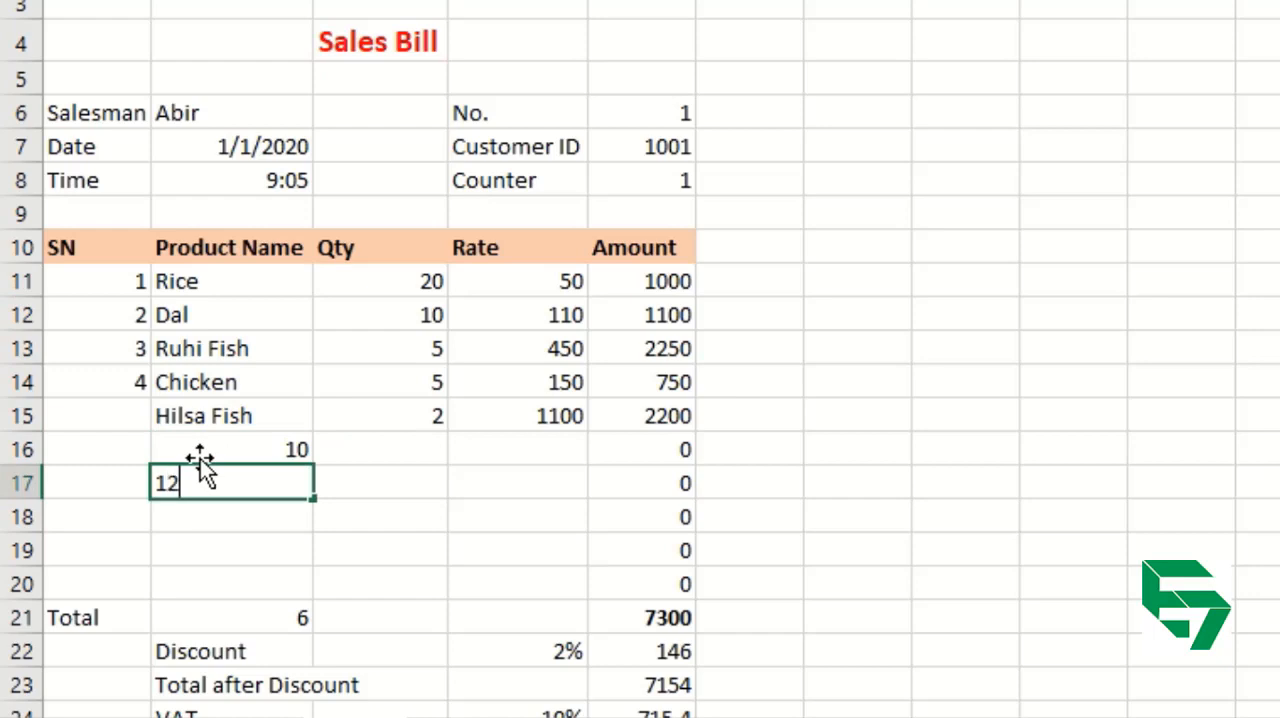
{"action": "key", "text": "Return"}
{"action": "type", "text": "122"}
{"action": "key", "text": "Return"}
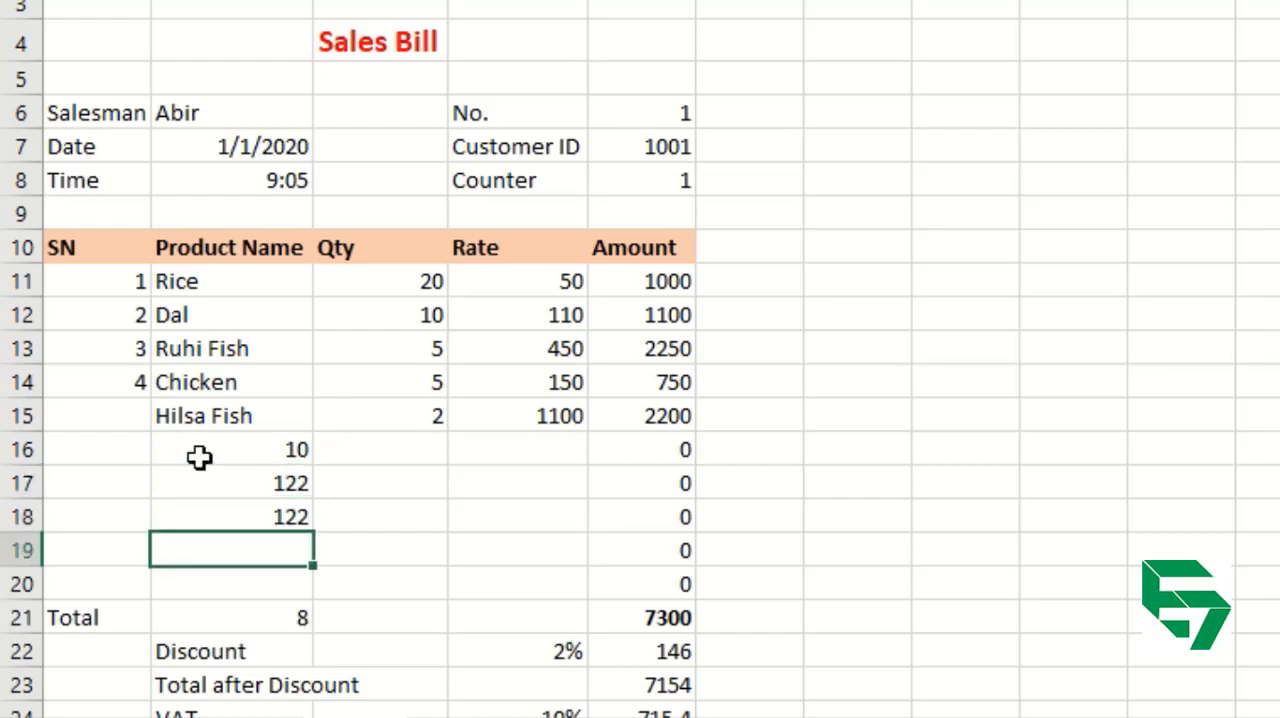
Clear the test numbers from cells B16 to B18.
{"action": "key", "text": "Up"}
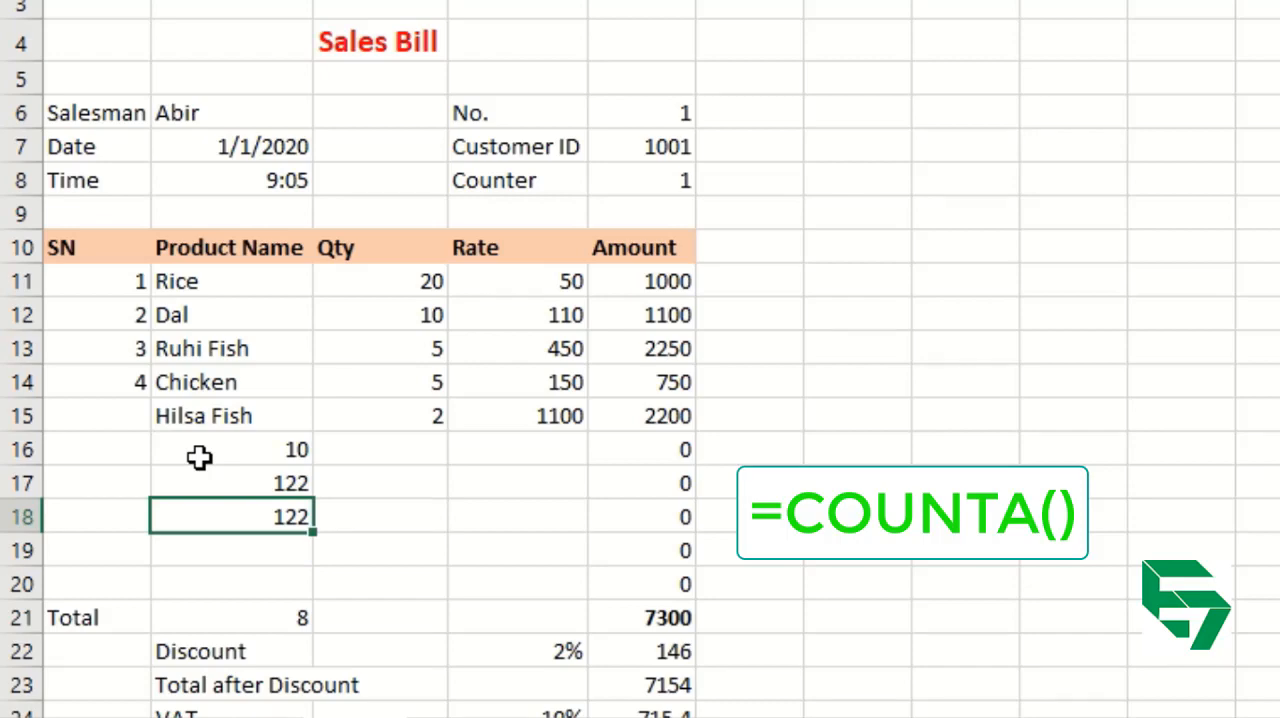
{"action": "key", "text": "Delete"}
{"action": "key", "text": "Up"}
{"action": "key", "text": "Delete"}
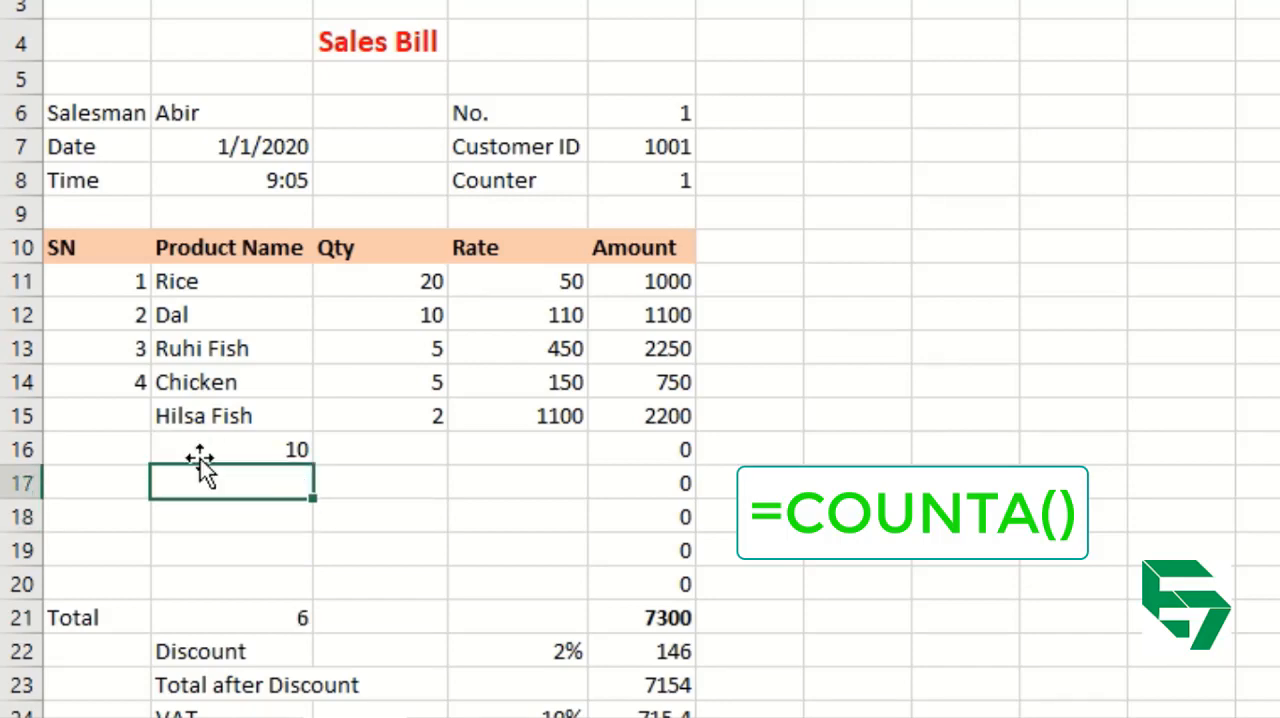
{"action": "key", "text": "Up"}
{"action": "key", "text": "Delete"}
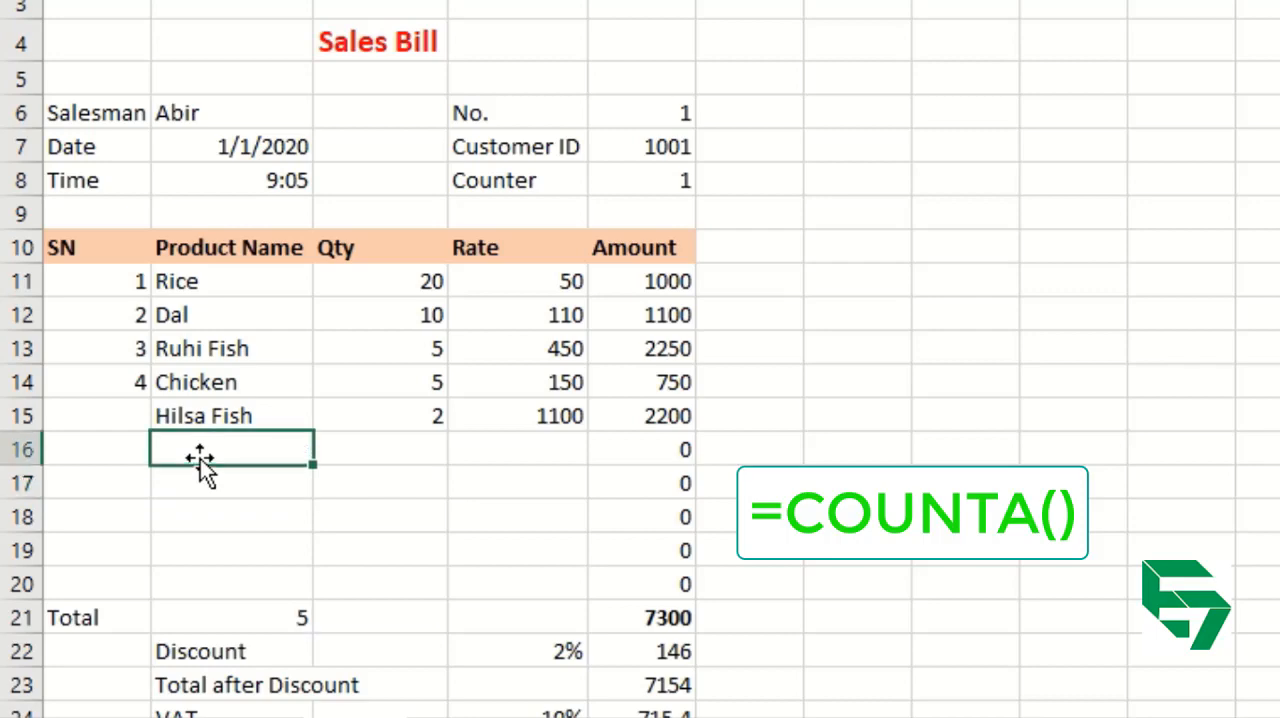
Enter the formula =COUNT(C11:C20) in C21 to count the numeric cells in the Qty column.
{"action": "key", "text": "Down"}
{"action": "key", "text": "Down"}
{"action": "key", "text": "Down"}
{"action": "key", "text": "Down"}
{"action": "key", "text": "Down"}
{"action": "key", "text": "Right"}
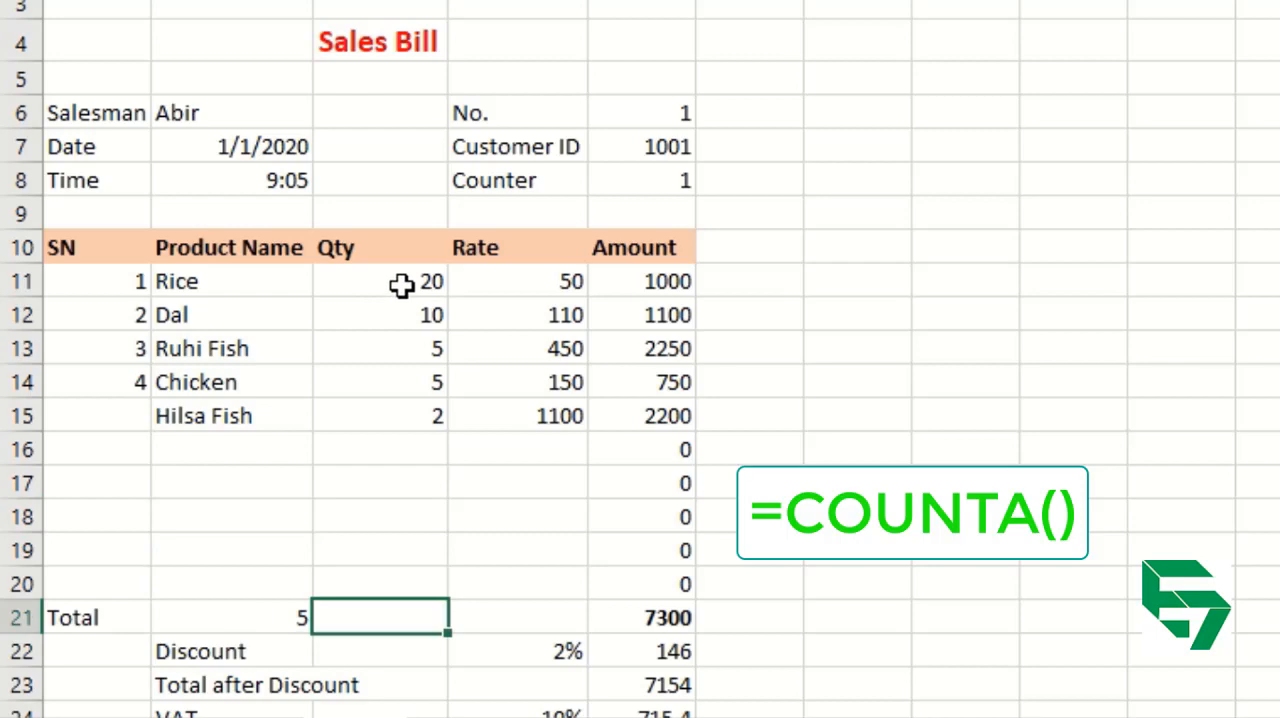
{"action": "left_click_drag", "start_coordinate": [400, 289], "coordinate": [380, 428]}
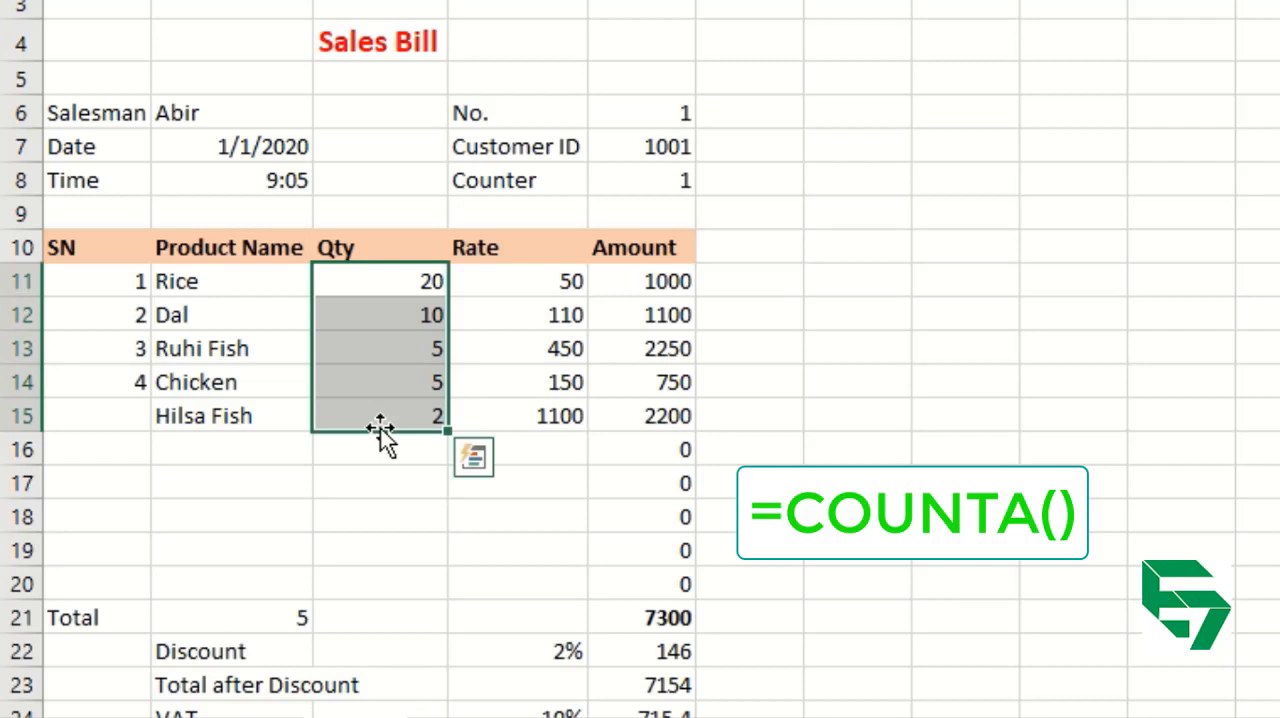
{"action": "key", "text": "Down"}
{"action": "key", "text": "Down"}
{"action": "key", "text": "Down"}
{"action": "key", "text": "Down"}
{"action": "key", "text": "Down"}
{"action": "key", "text": "Down"}
{"action": "key", "text": "Down"}
{"action": "key", "text": "Down"}
{"action": "key", "text": "Down"}
{"action": "key", "text": "Down"}
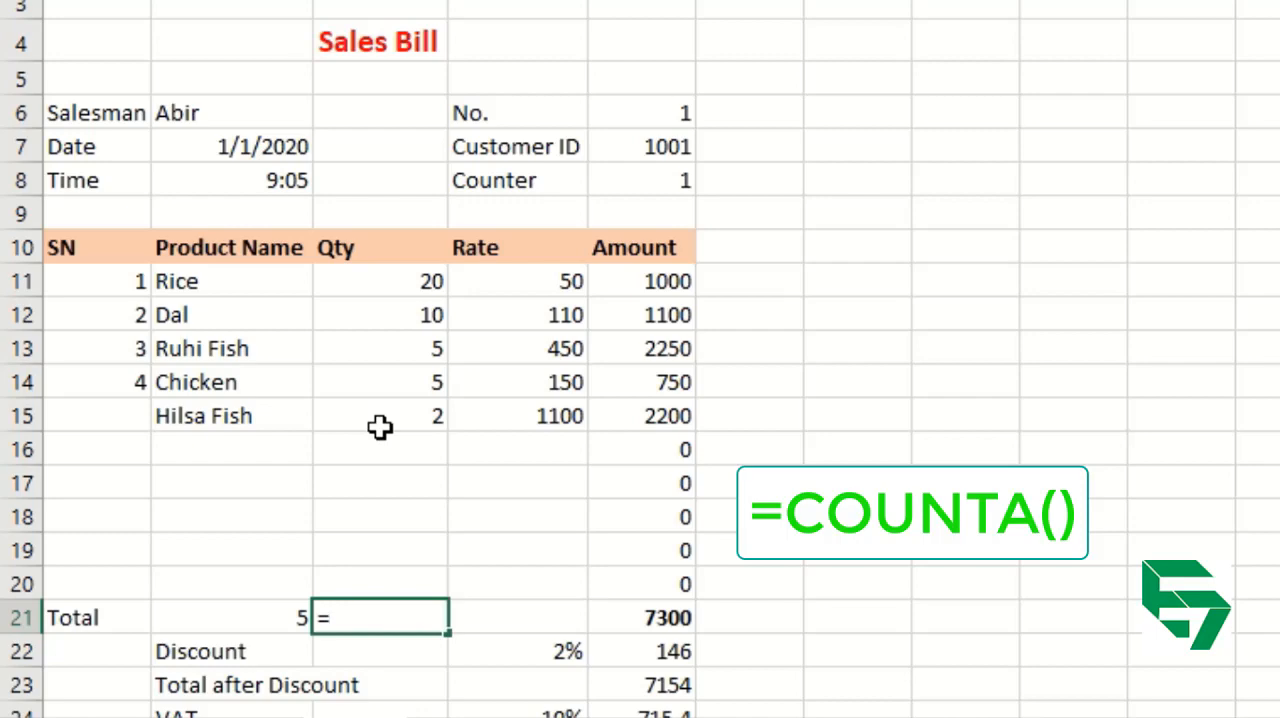
{"action": "type", "text": "=count"}
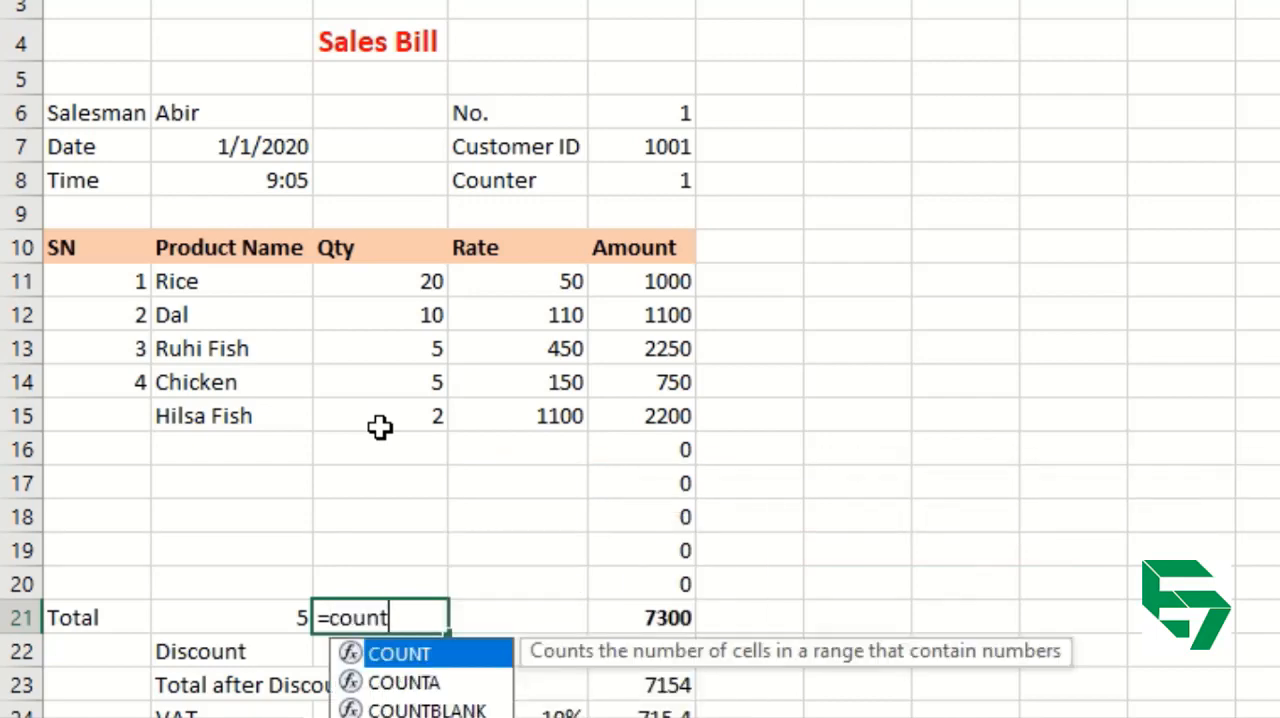
{"action": "key", "text": "Tab"}
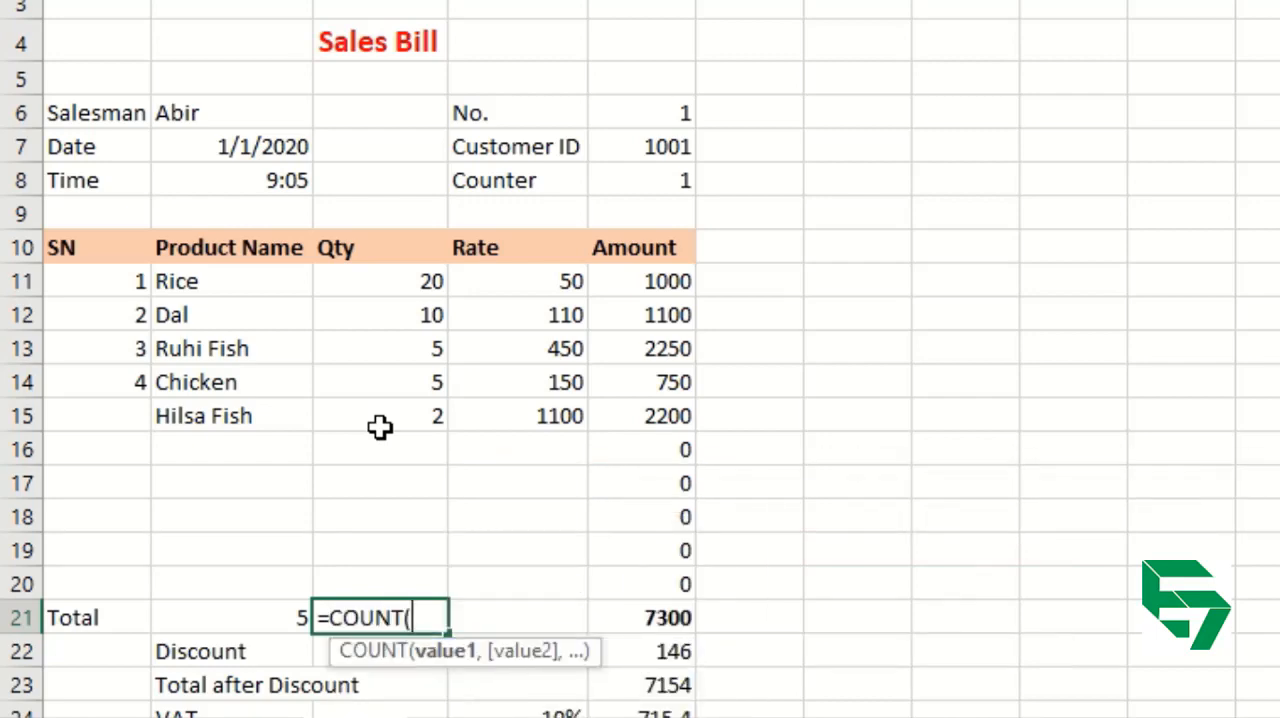
{"action": "left_click_drag", "start_coordinate": [397, 281], "coordinate": [380, 586]}
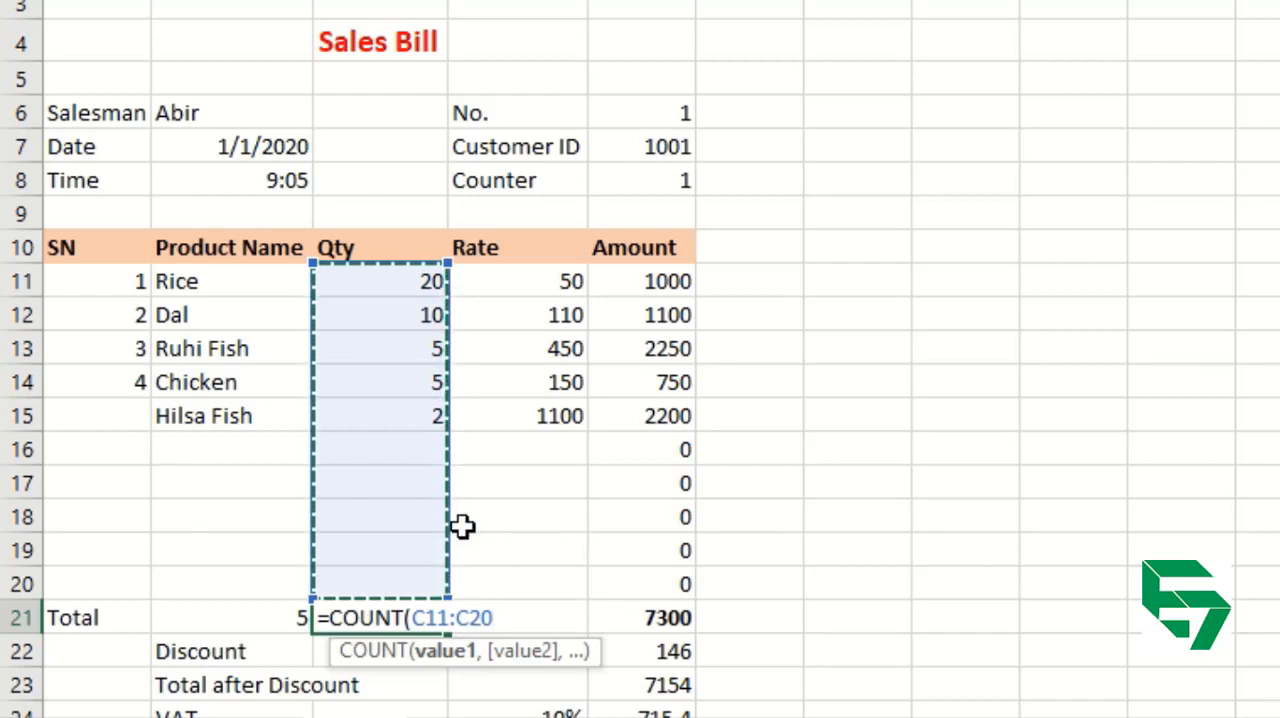
{"action": "type", "text": ")"}
{"action": "key", "text": "Return"}
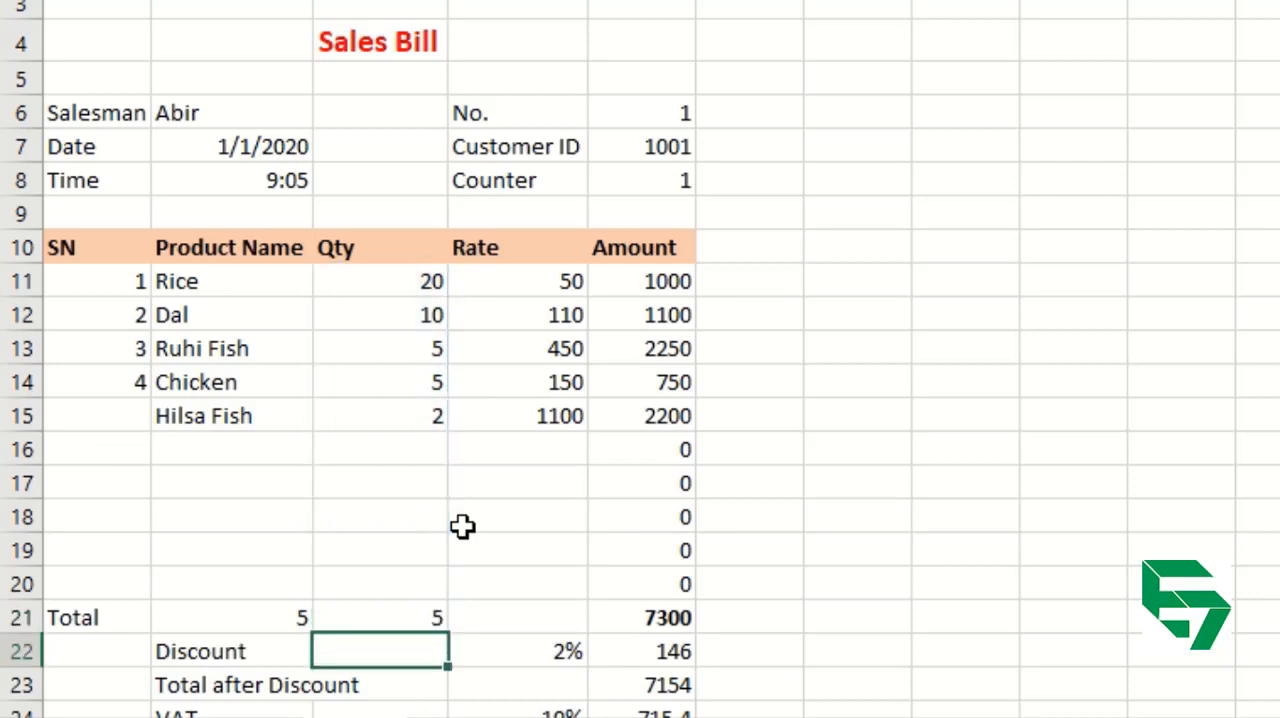
Compare the counts in B21 and C21 and examine the product names in B11:B15.
{"action": "left_click", "coordinate": [245, 610]}
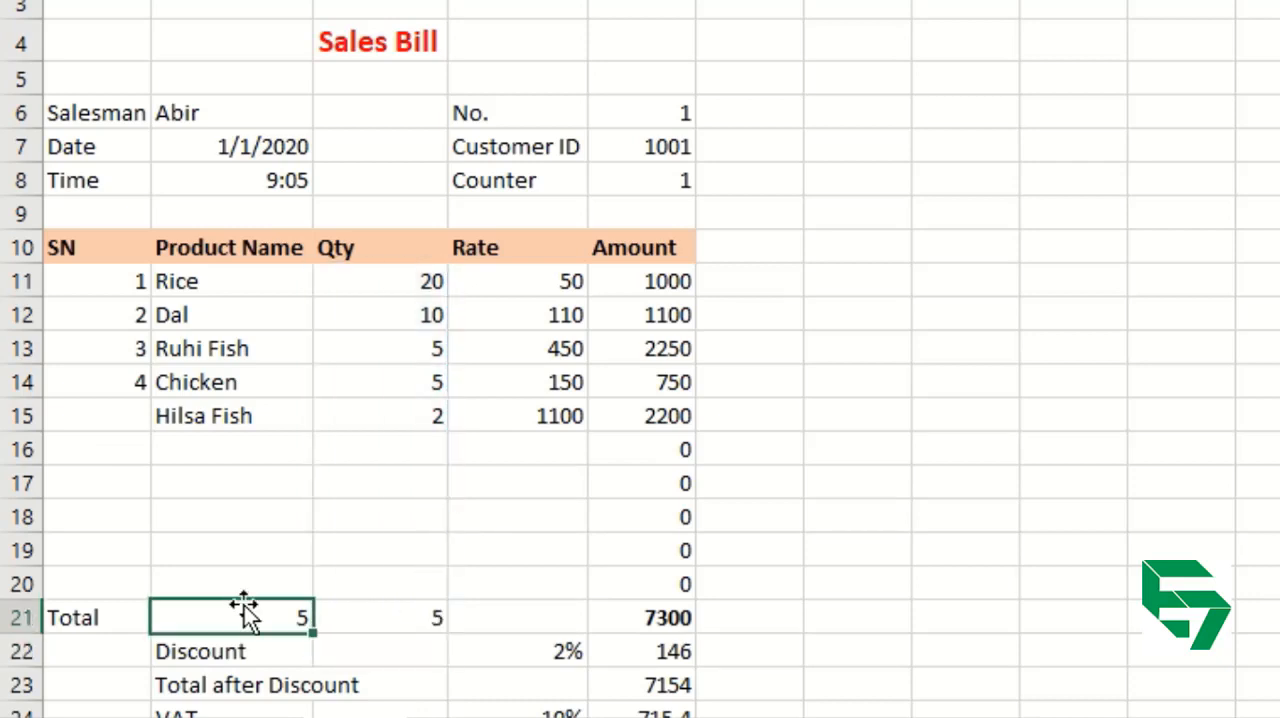
{"action": "left_click_drag", "start_coordinate": [274, 618], "coordinate": [364, 628]}
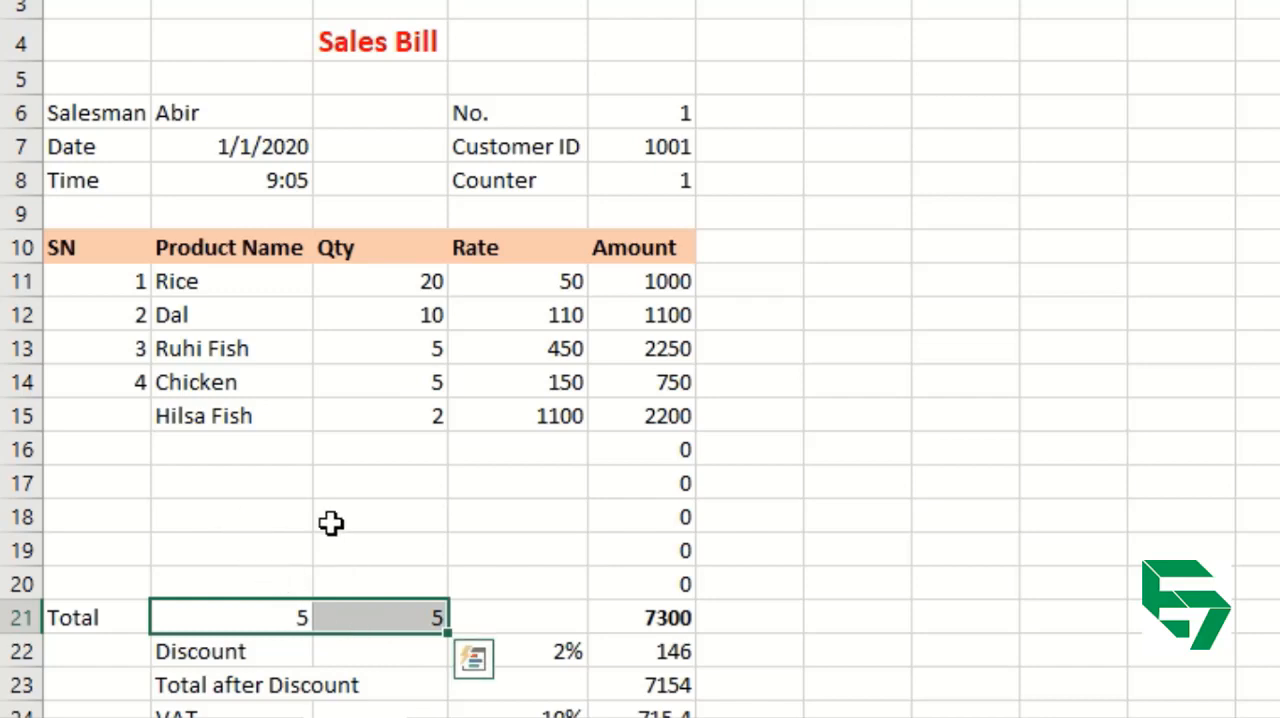
{"action": "left_click", "coordinate": [372, 512]}
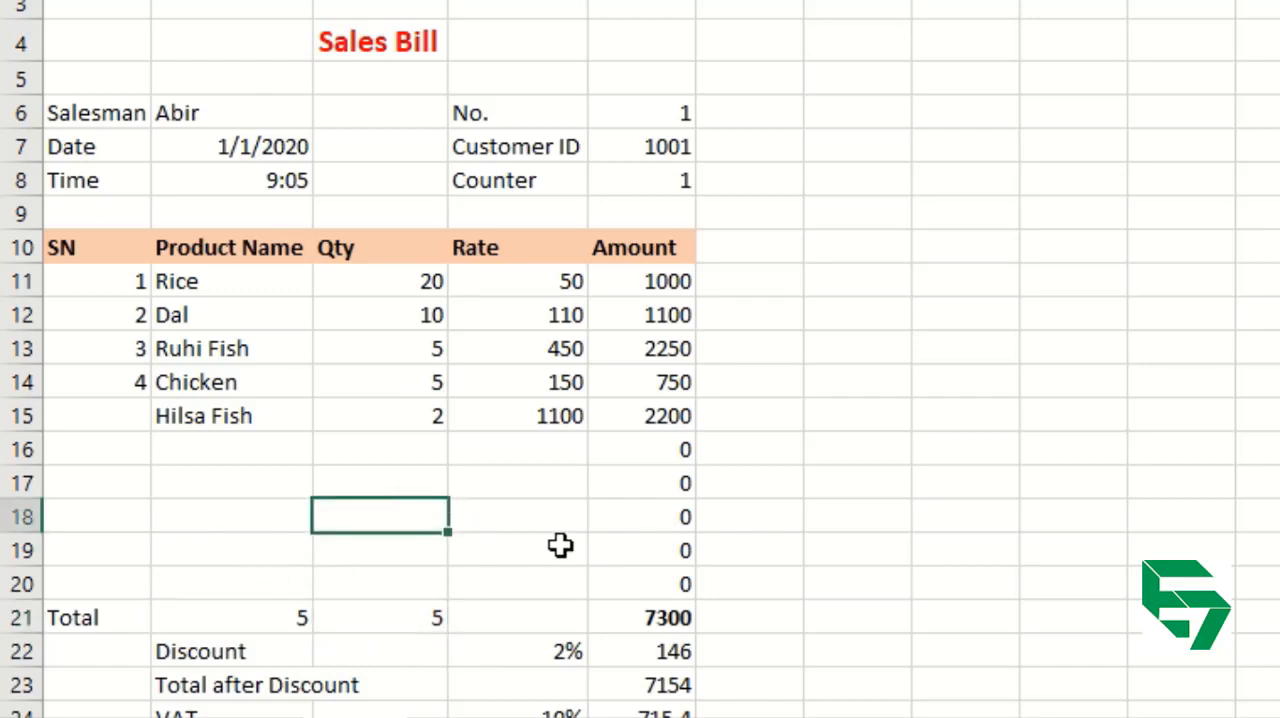
{"action": "left_click", "coordinate": [389, 619]}
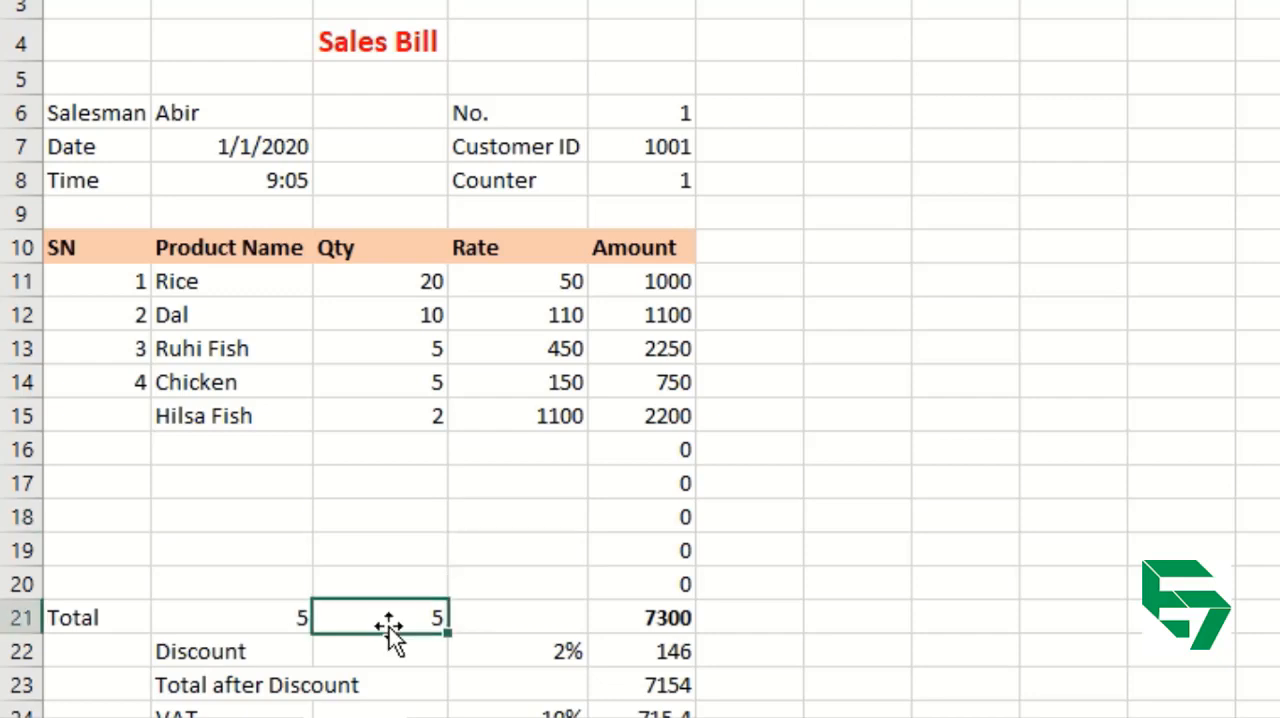
{"action": "left_click", "coordinate": [277, 618]}
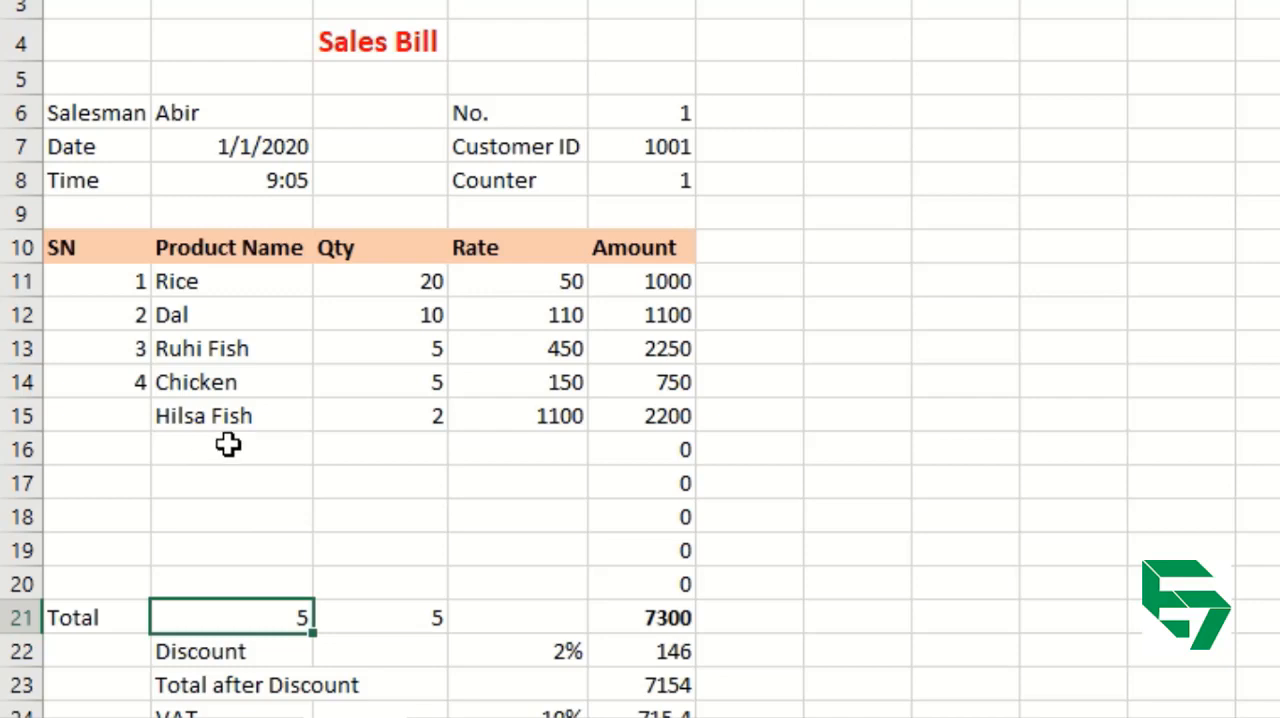
{"action": "left_click", "coordinate": [229, 285]}
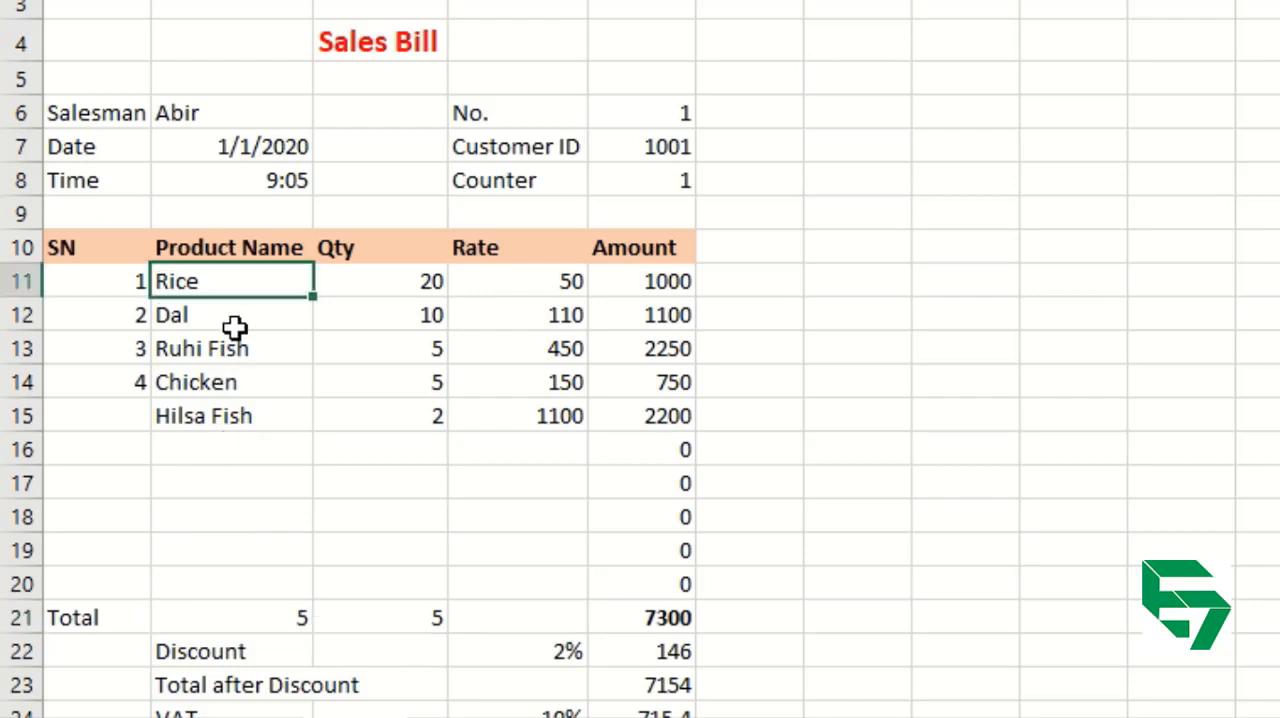
{"action": "left_click_drag", "start_coordinate": [233, 327], "coordinate": [239, 406]}
{"action": "key", "text": "ctrl+q"}
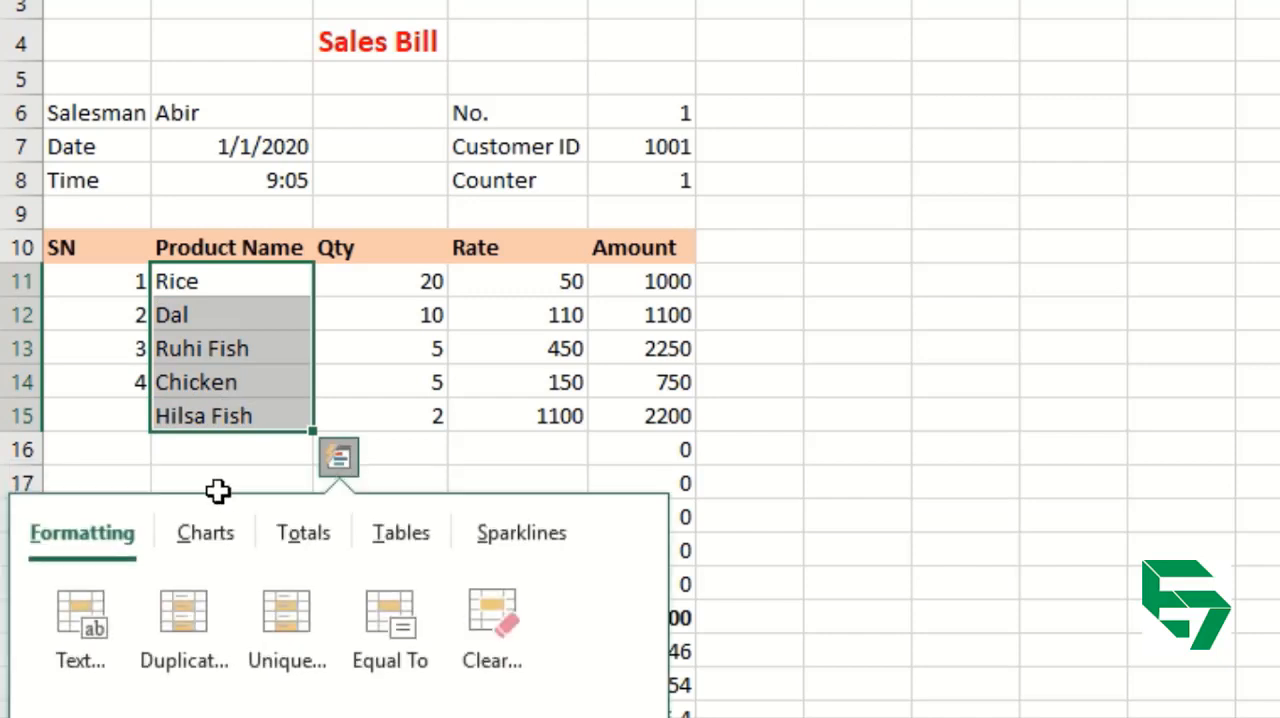
Add the products Potato, Tomato, Lexus, Harpic and Pepsodent in cells B16 to B20.
{"action": "left_click", "coordinate": [220, 460]}
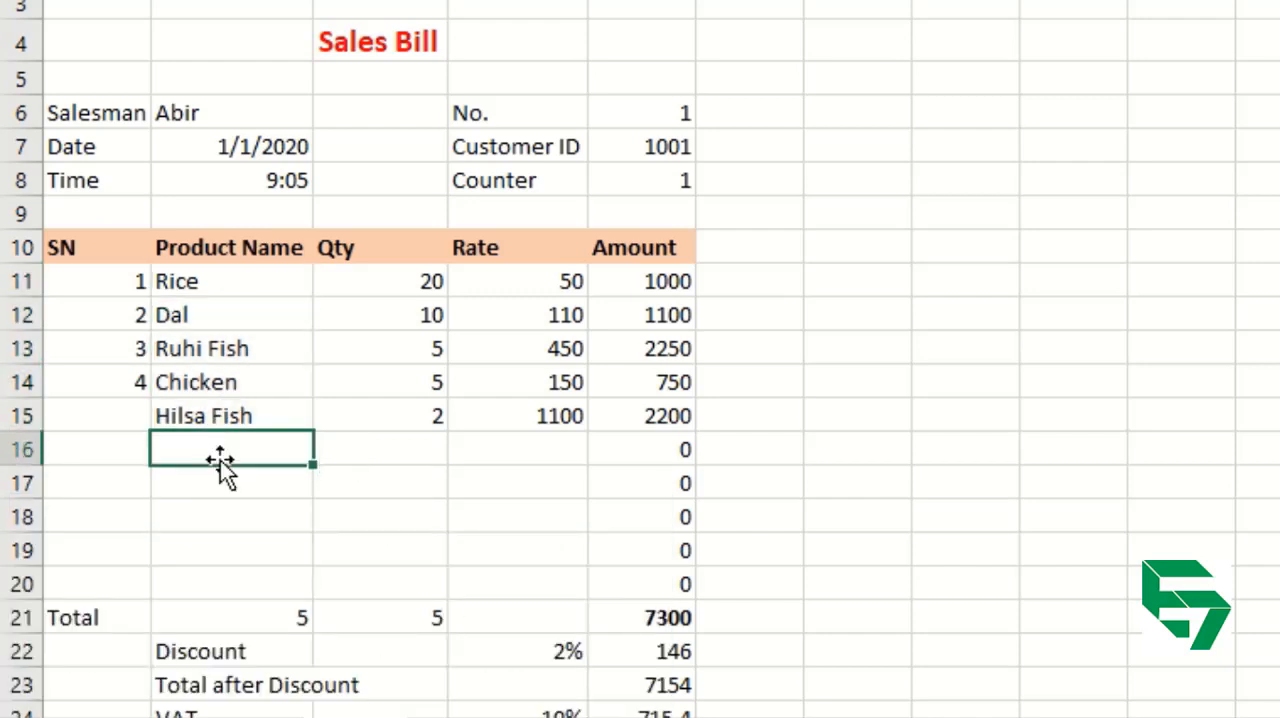
{"action": "type", "text": "Potat"}
{"action": "type", "text": "e"}
{"action": "key", "text": "Return"}
{"action": "type", "text": "Tomato"}
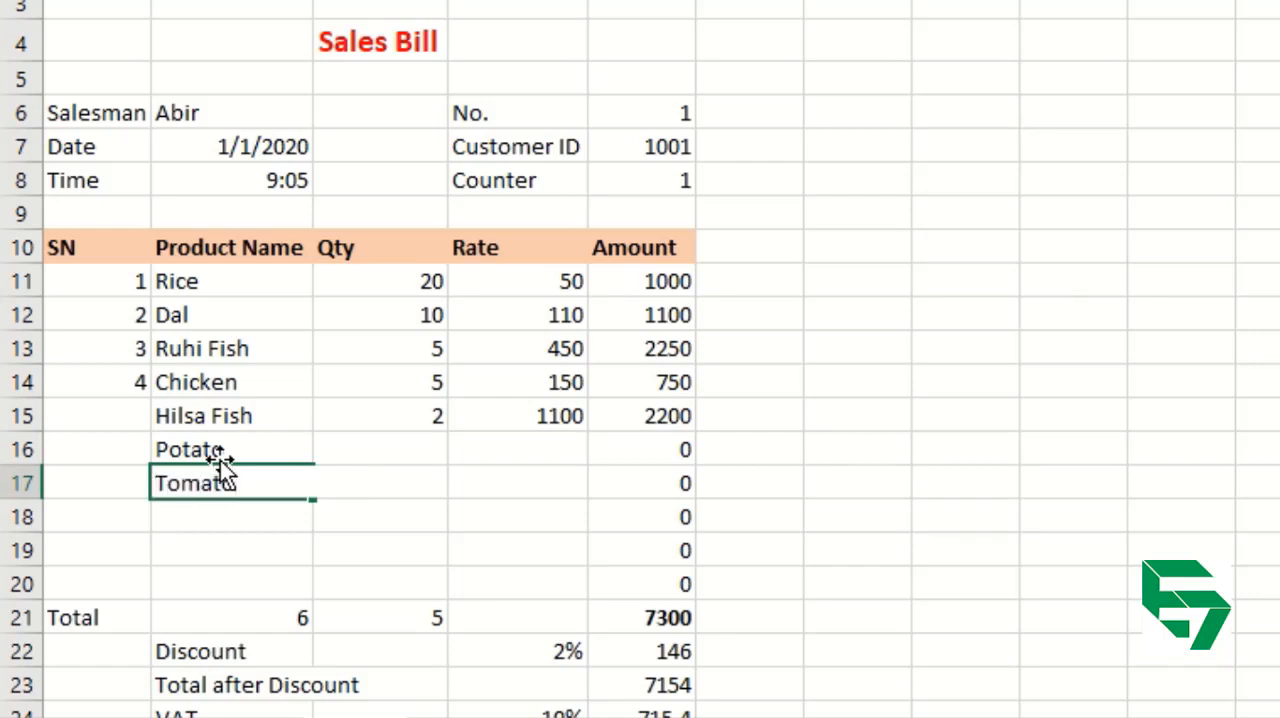
{"action": "key", "text": "Return"}
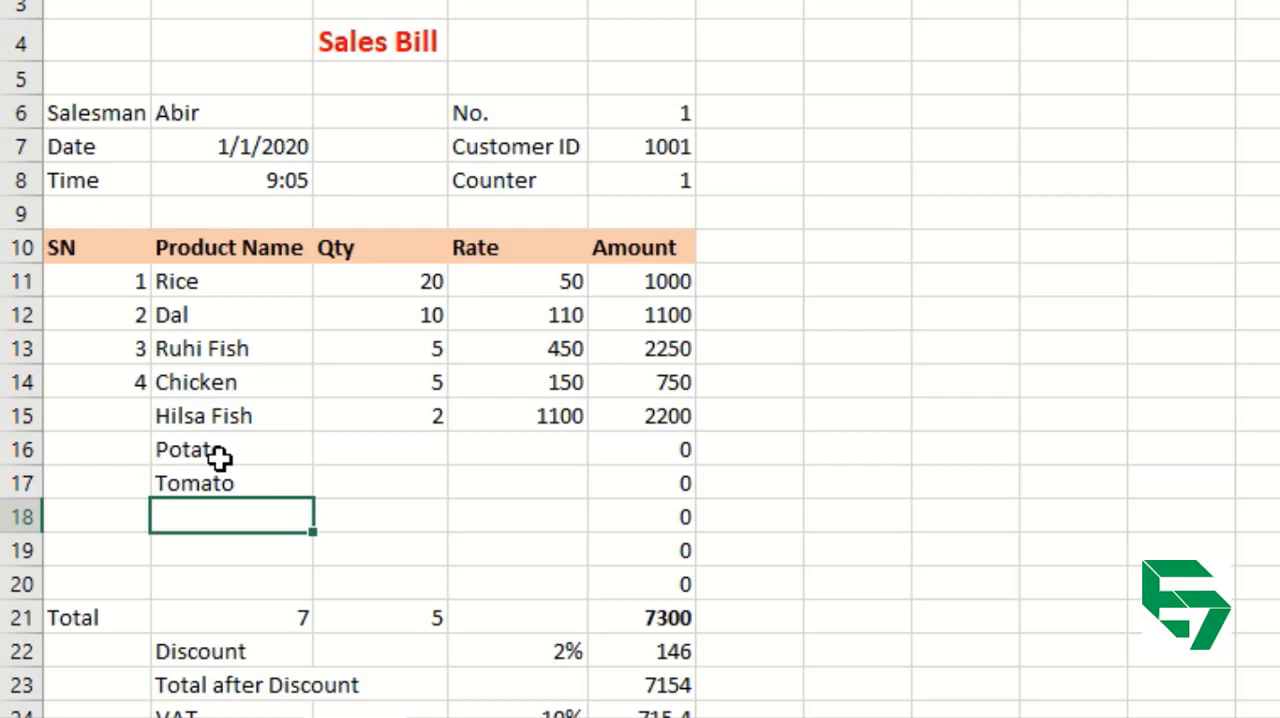
{"action": "type", "text": "Lexus"}
{"action": "key", "text": "Return"}
{"action": "type", "text": "Harpic"}
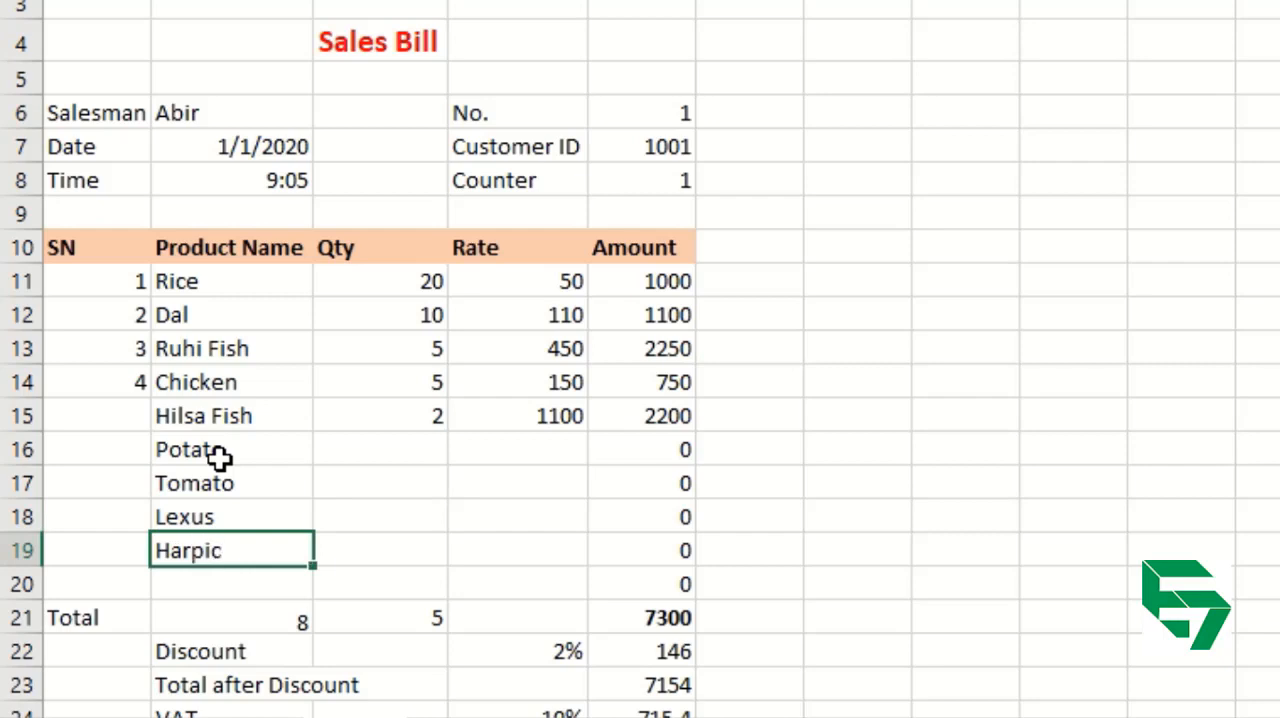
{"action": "key", "text": "Return"}
{"action": "type", "text": "Pepso"}
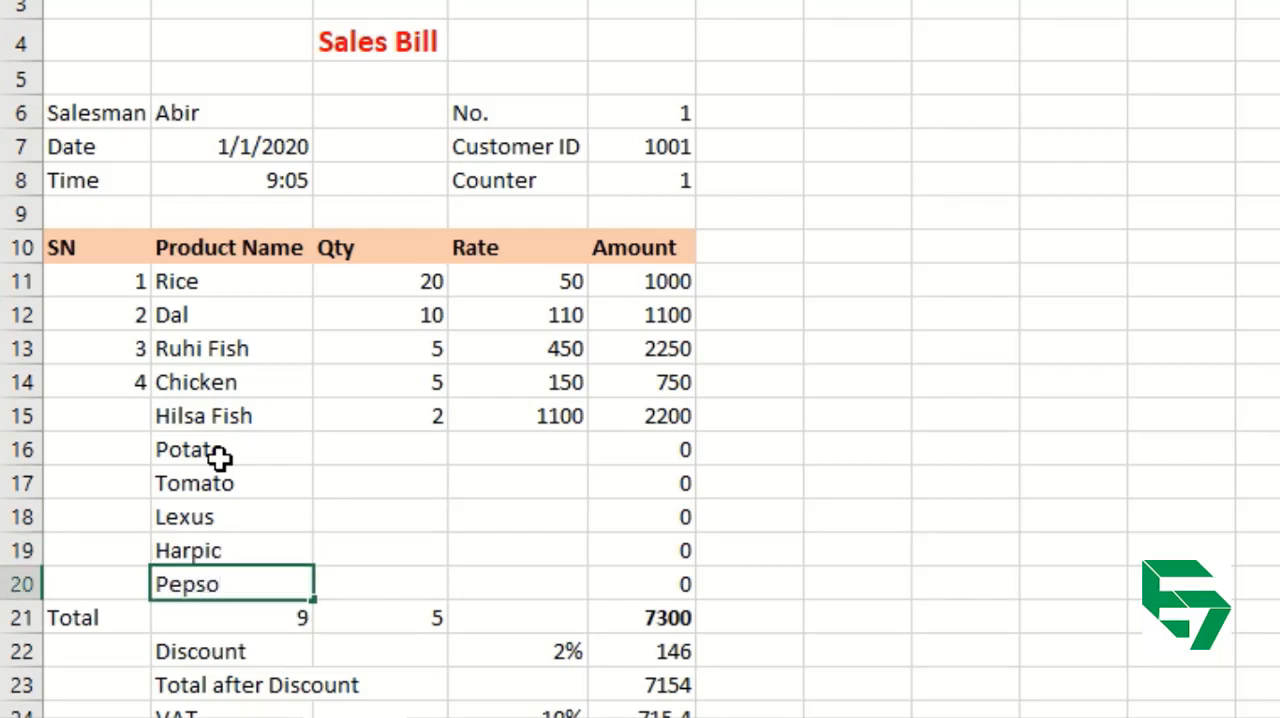
{"action": "type", "text": "dent"}
{"action": "key", "text": "Return"}
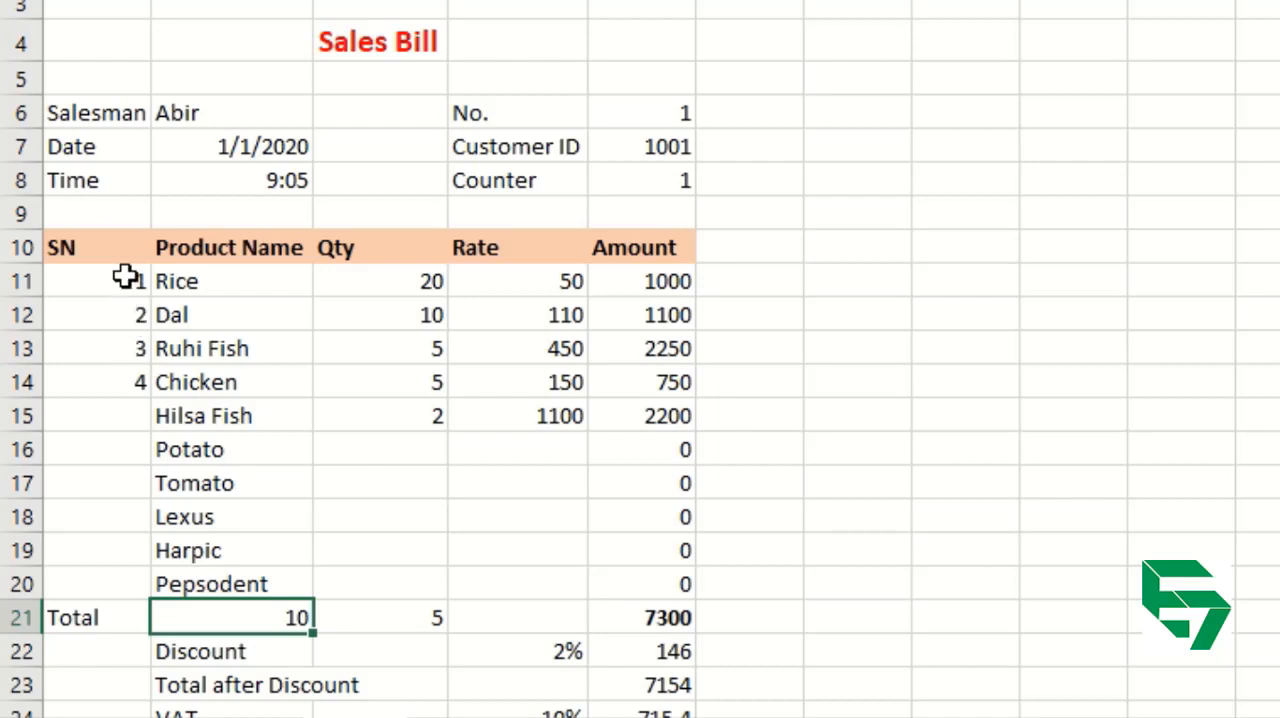
Clear the serial numbers in A11:A14 and select A11, the first cell under SN.
{"action": "left_click_drag", "start_coordinate": [126, 279], "coordinate": [130, 373]}
{"action": "key", "text": "Delete"}
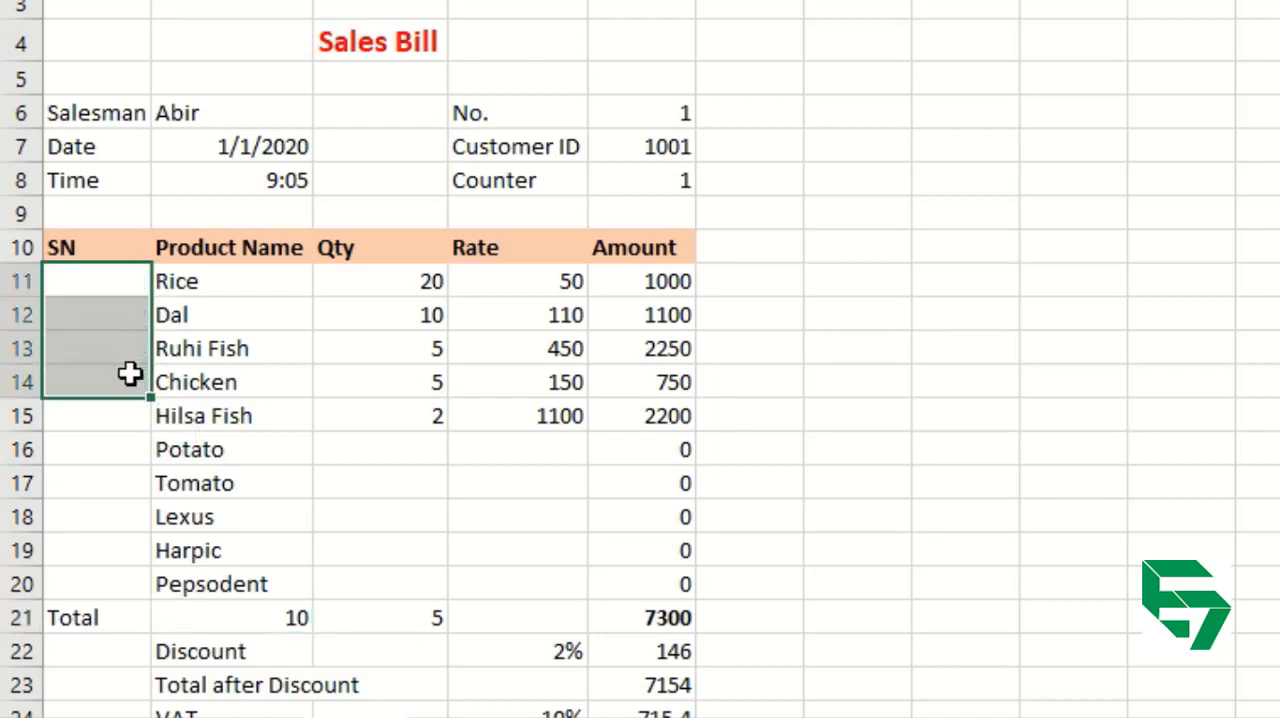
{"action": "left_click", "coordinate": [118, 276]}
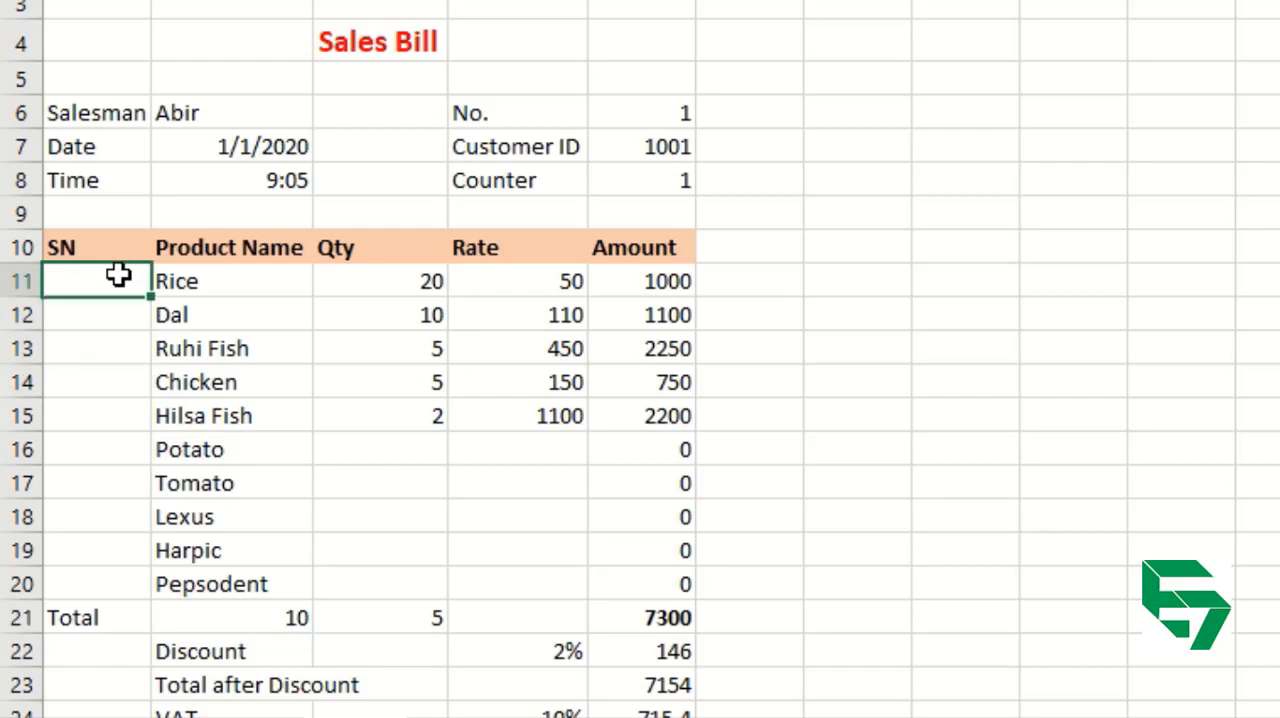
Enter 1 as the first serial number in cell A11.
{"action": "type", "text": "1"}
{"action": "key", "text": "Return"}
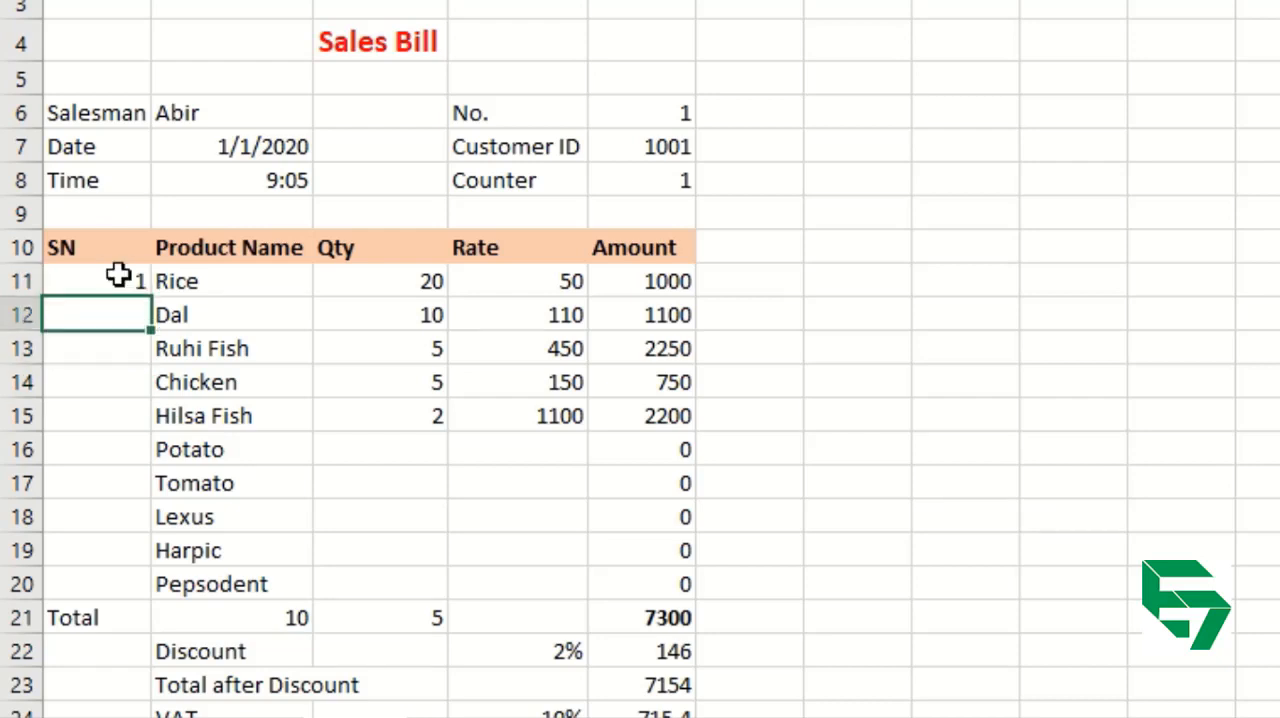
Try filling an incrementing series from A11 down to A20, and undo the fill.
{"action": "left_click", "coordinate": [118, 278]}
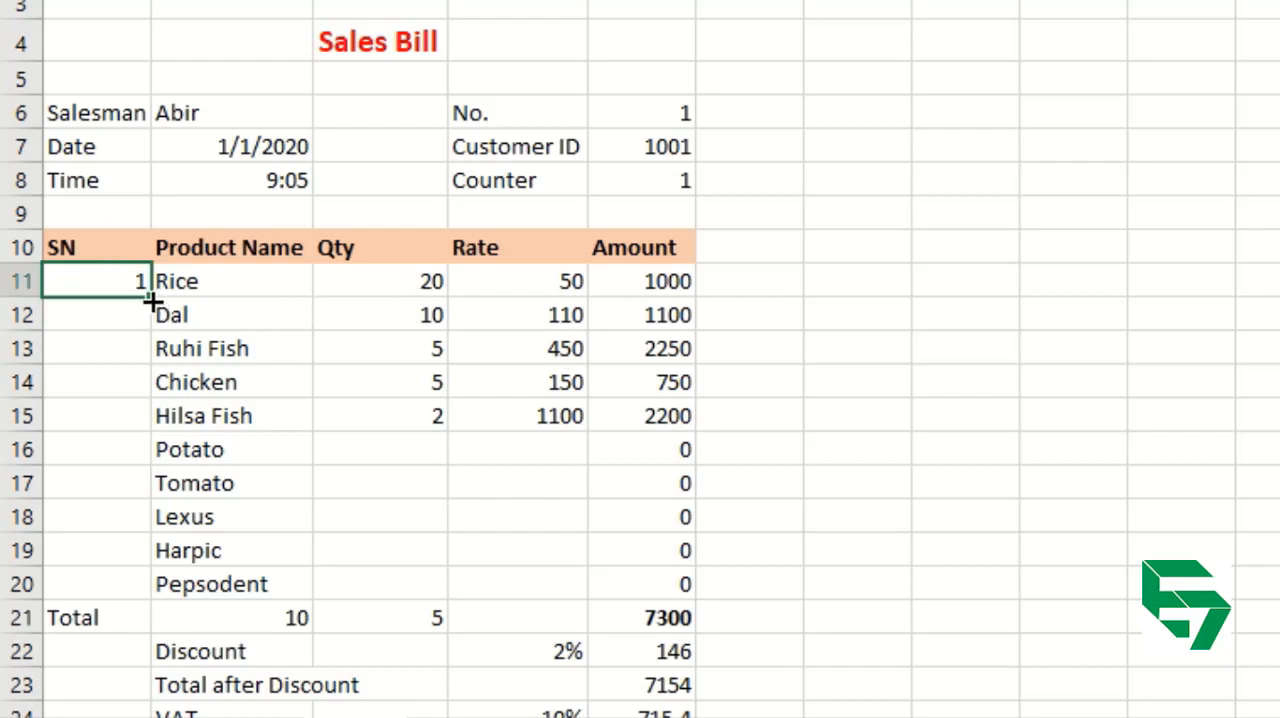
{"action": "left_click_drag", "start_coordinate": [152, 298], "coordinate": [155, 595]}
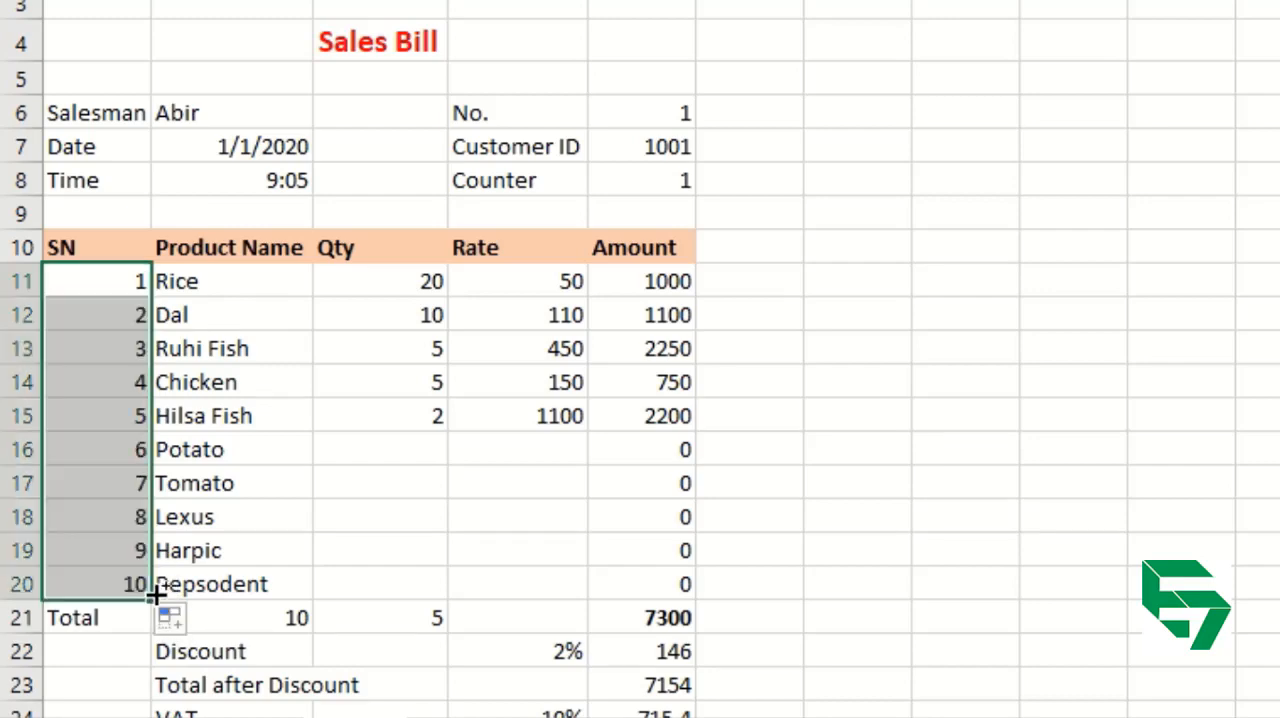
{"action": "key", "text": "ctrl+z"}
Try numbering down to A20 by entering 2 in A12 and extending the A11:A12 pattern, and undo all of it.
{"action": "key", "text": "Down"}
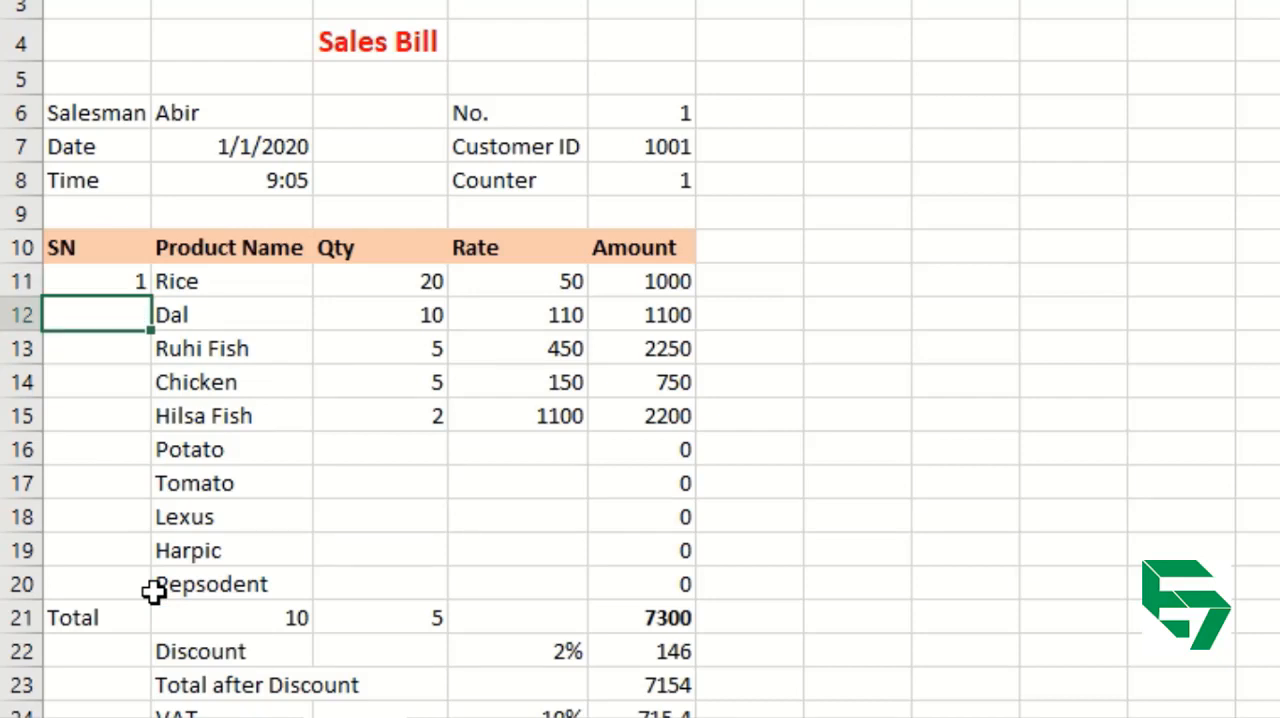
{"action": "key", "text": "Return"}
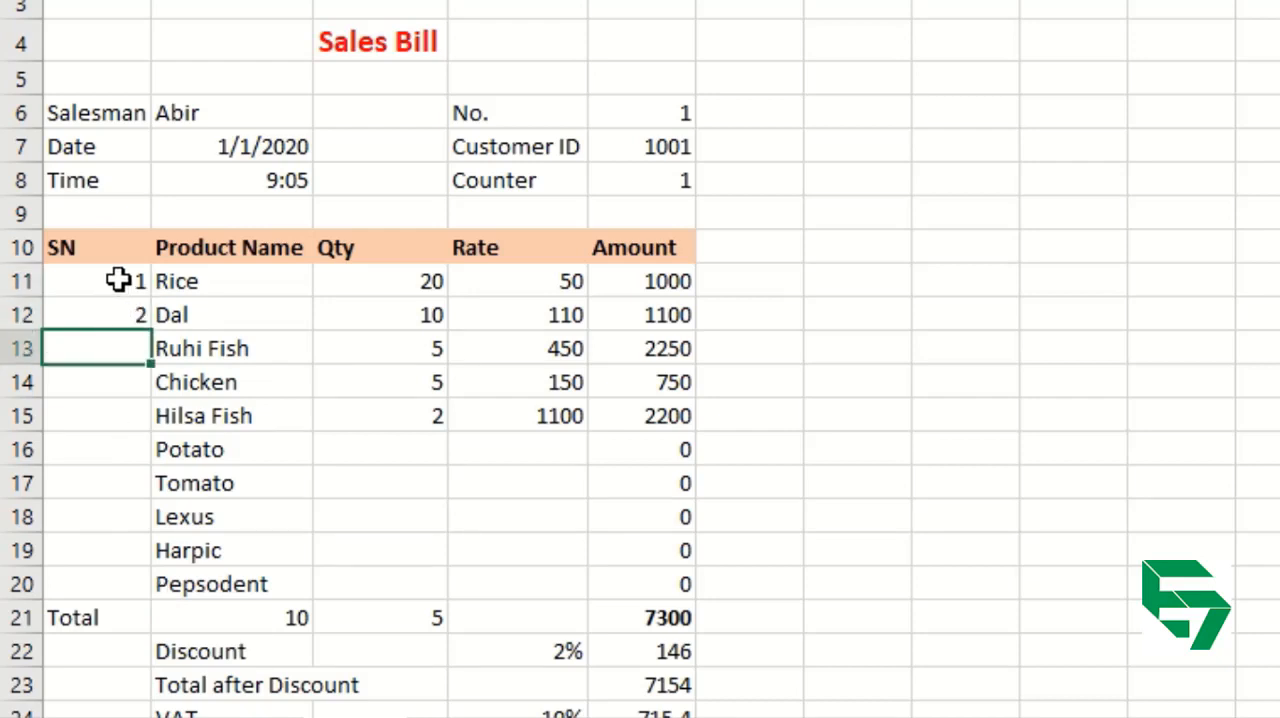
{"action": "left_click_drag", "start_coordinate": [117, 282], "coordinate": [125, 308]}
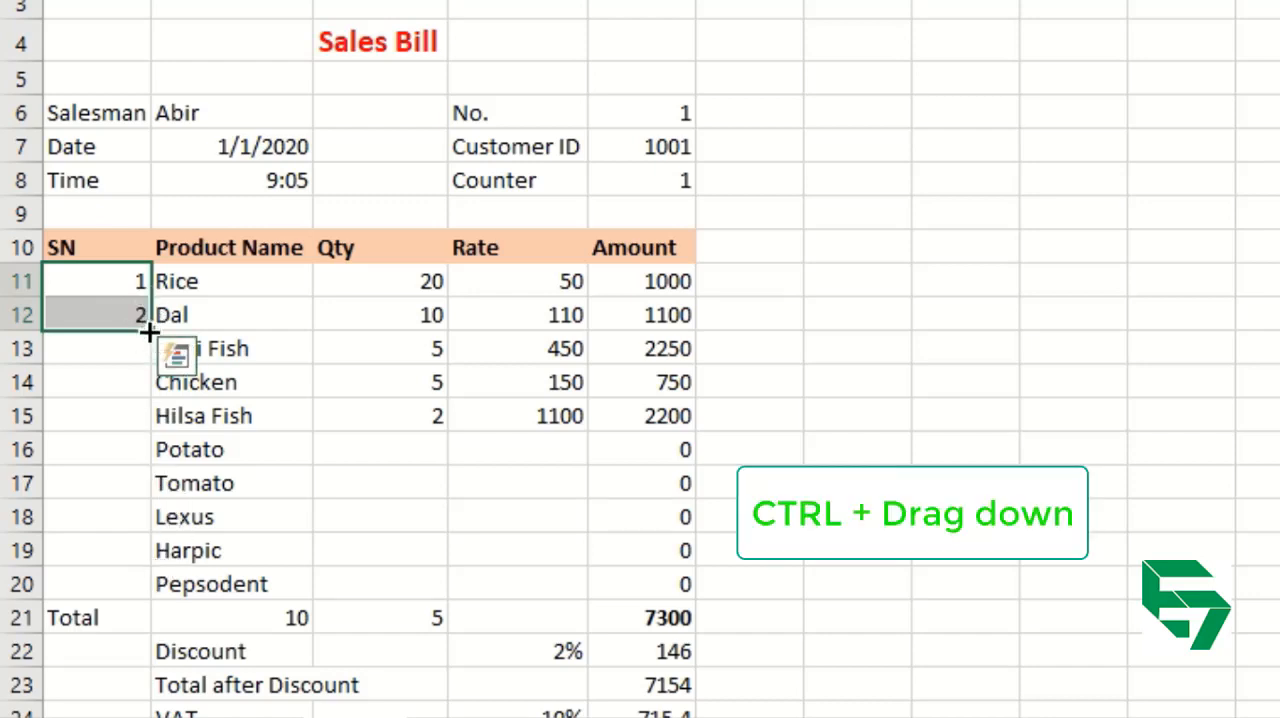
{"action": "mouse_move", "coordinate": [148, 330]}
{"action": "left_mouse_down"}
{"action": "mouse_move", "coordinate": [140, 580]}
{"action": "mouse_move", "coordinate": [146, 290]}
{"action": "mouse_move", "coordinate": [143, 346]}
{"action": "mouse_move", "coordinate": [145, 325]}
{"action": "left_mouse_up"}
{"action": "left_click_drag", "start_coordinate": [150, 334], "coordinate": [136, 590]}
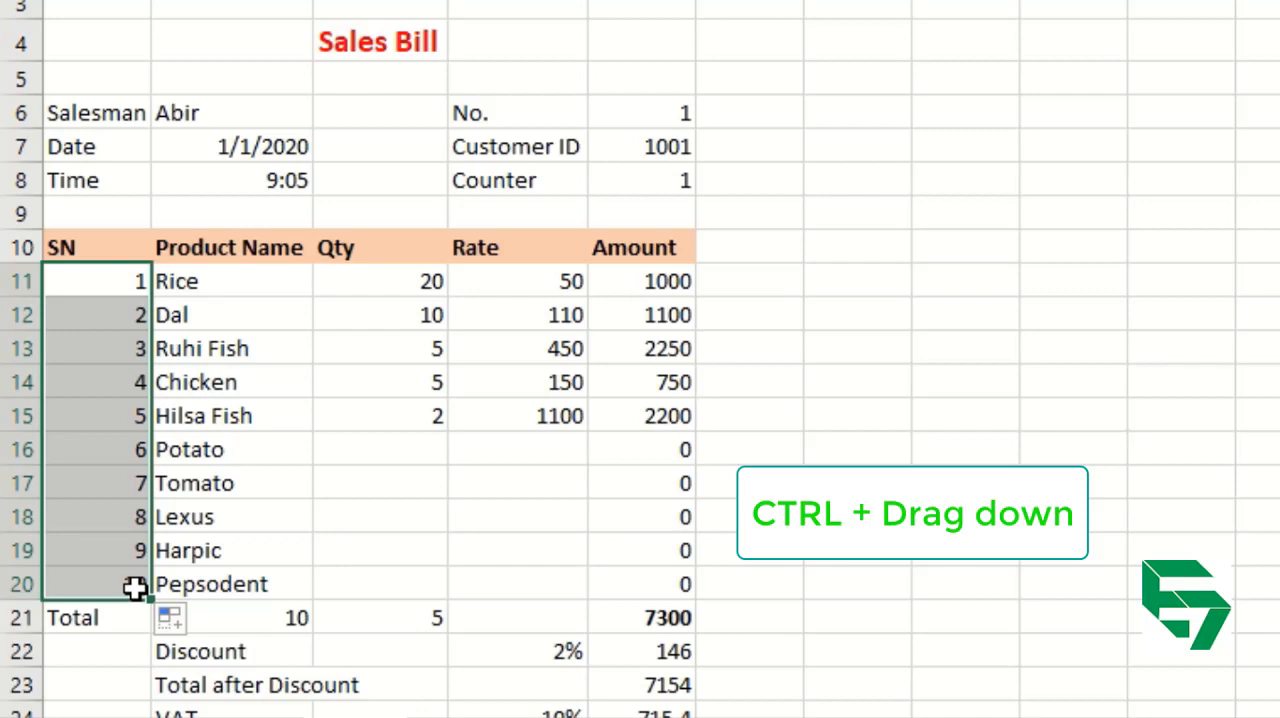
{"action": "key", "text": "ctrl+z"}
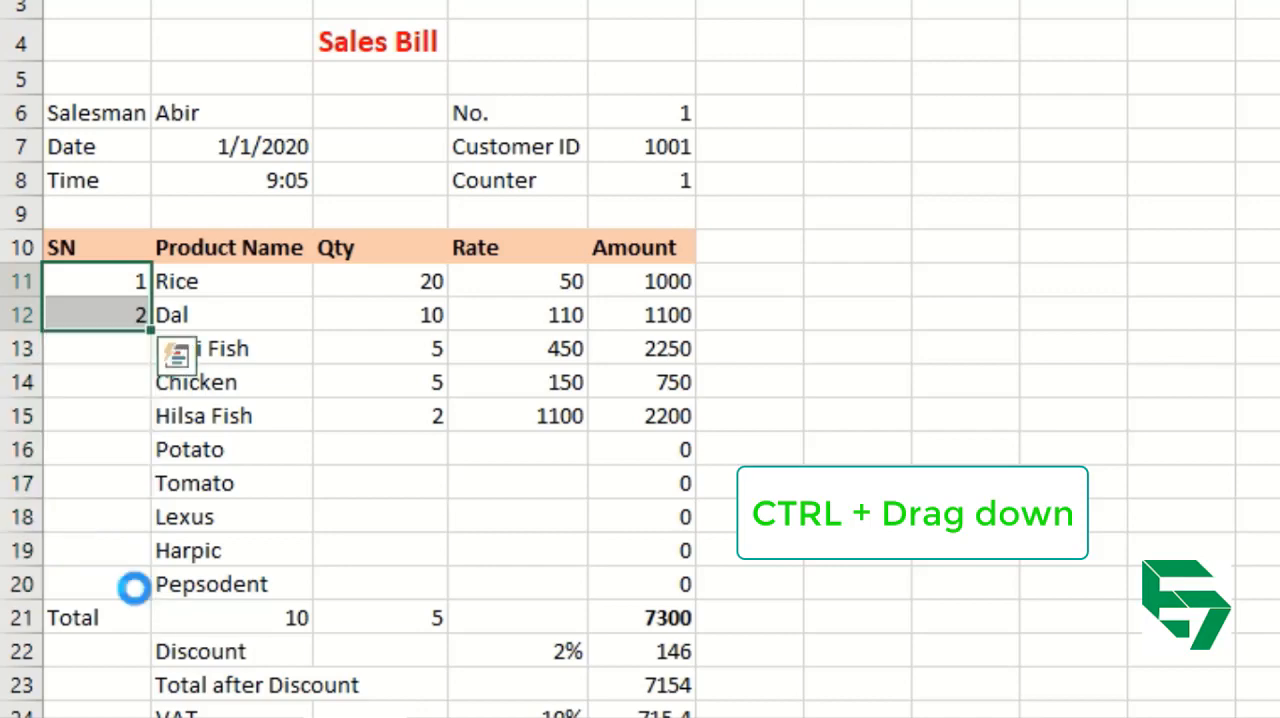
{"action": "key", "text": "ctrl+z"}
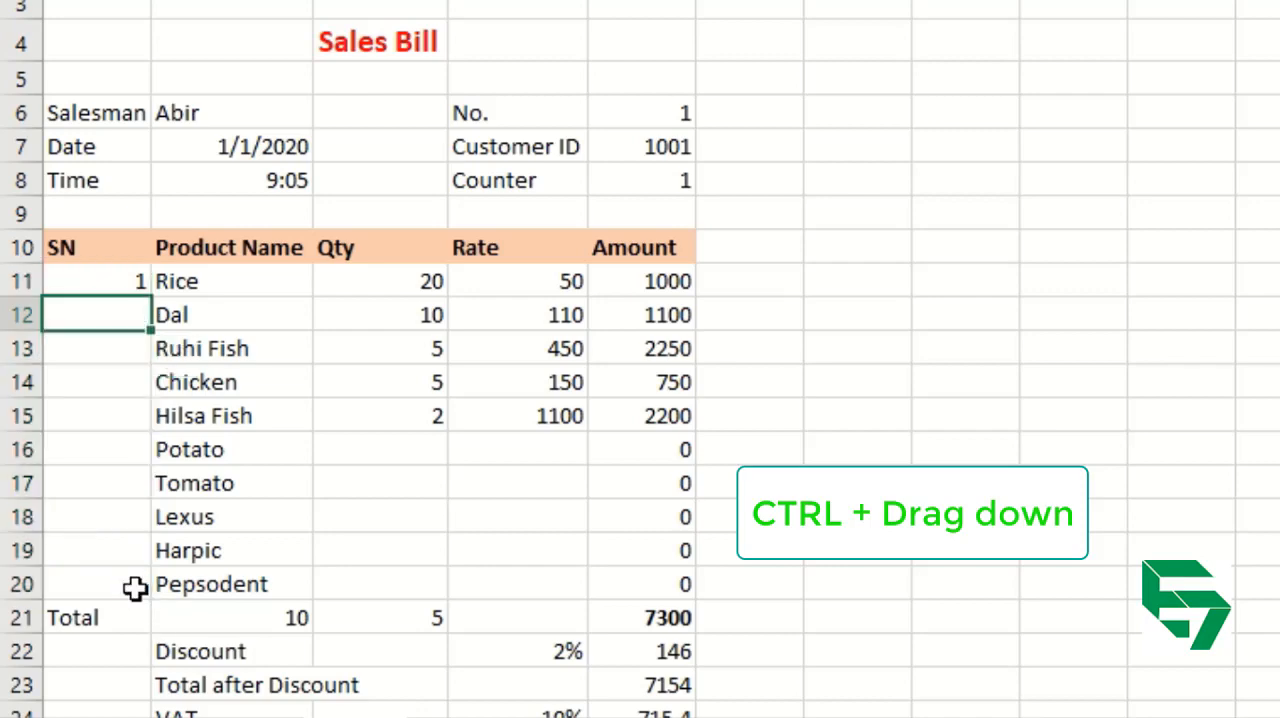
Try copying the 1 in A11 unchanged down to A20, and undo the fill.
{"action": "left_click", "coordinate": [88, 282]}
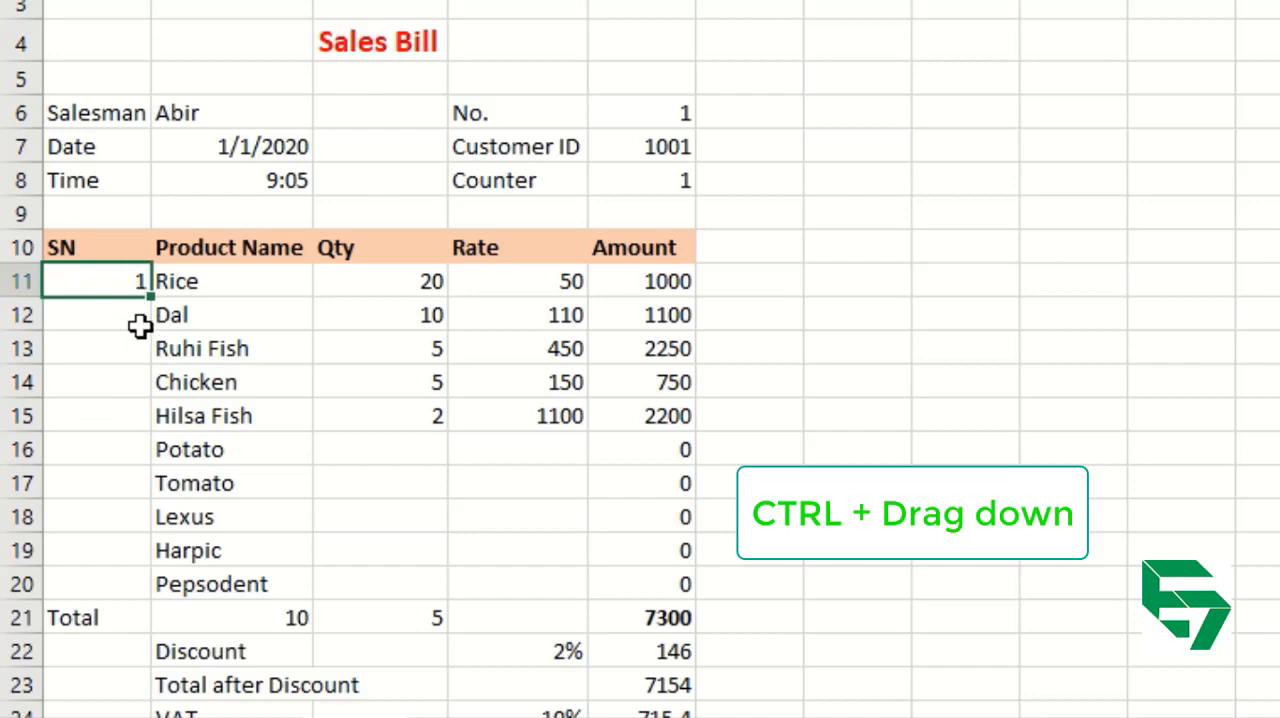
{"action": "left_click_drag", "start_coordinate": [152, 298], "coordinate": [154, 590]}
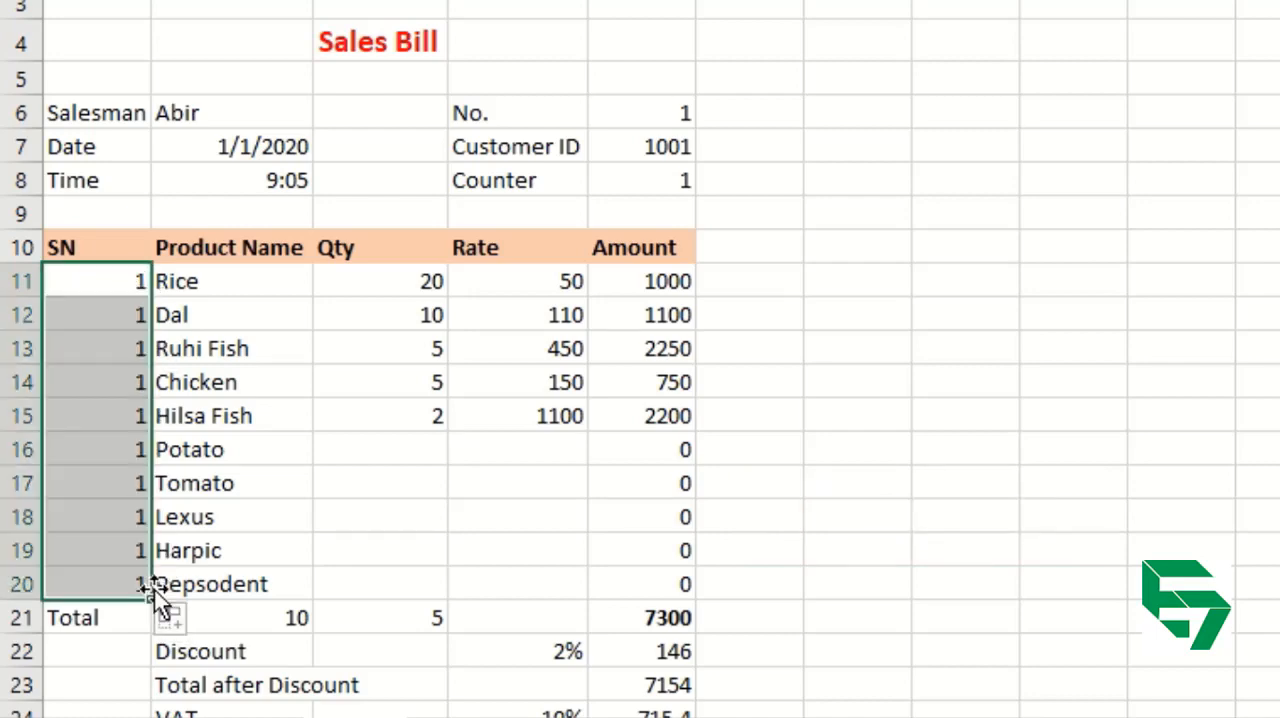
{"action": "key", "text": "ctrl+z"}
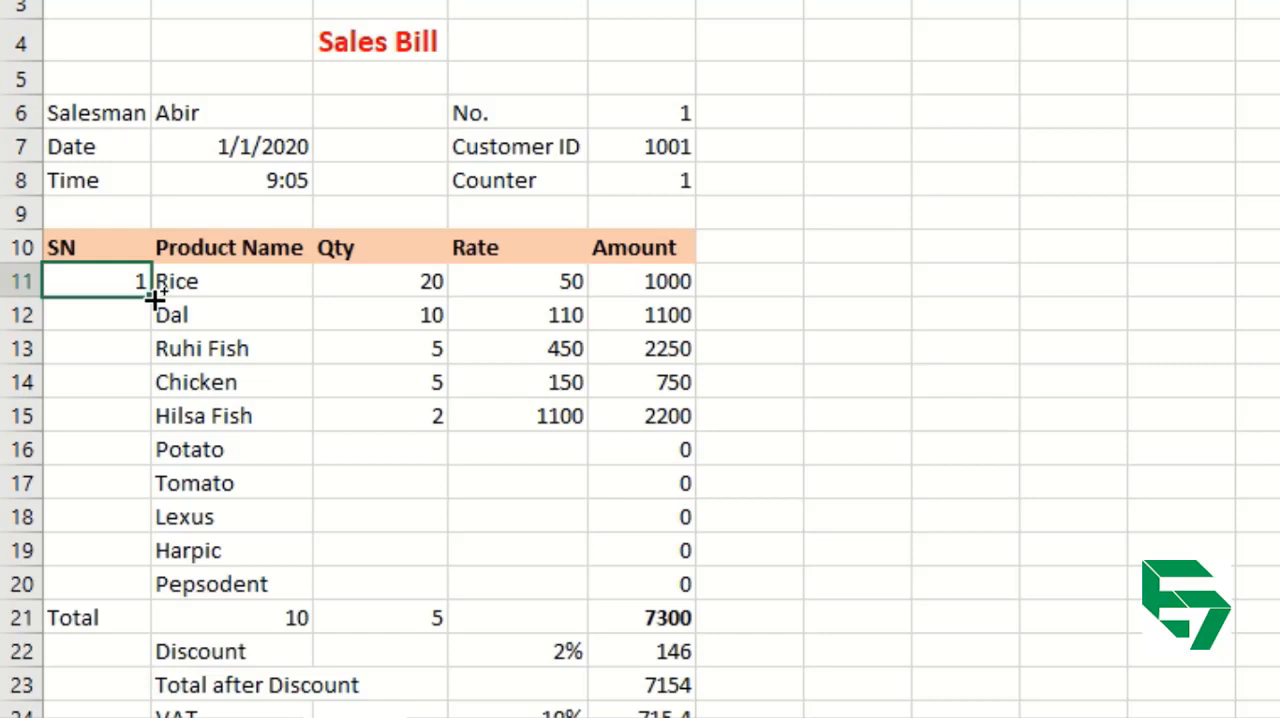
Fill the SN column from A11 down to A20 with the serial numbers 1 to 10.
{"action": "left_click_drag", "start_coordinate": [155, 300], "coordinate": [148, 604]}
{"action": "left_click", "coordinate": [356, 518]}
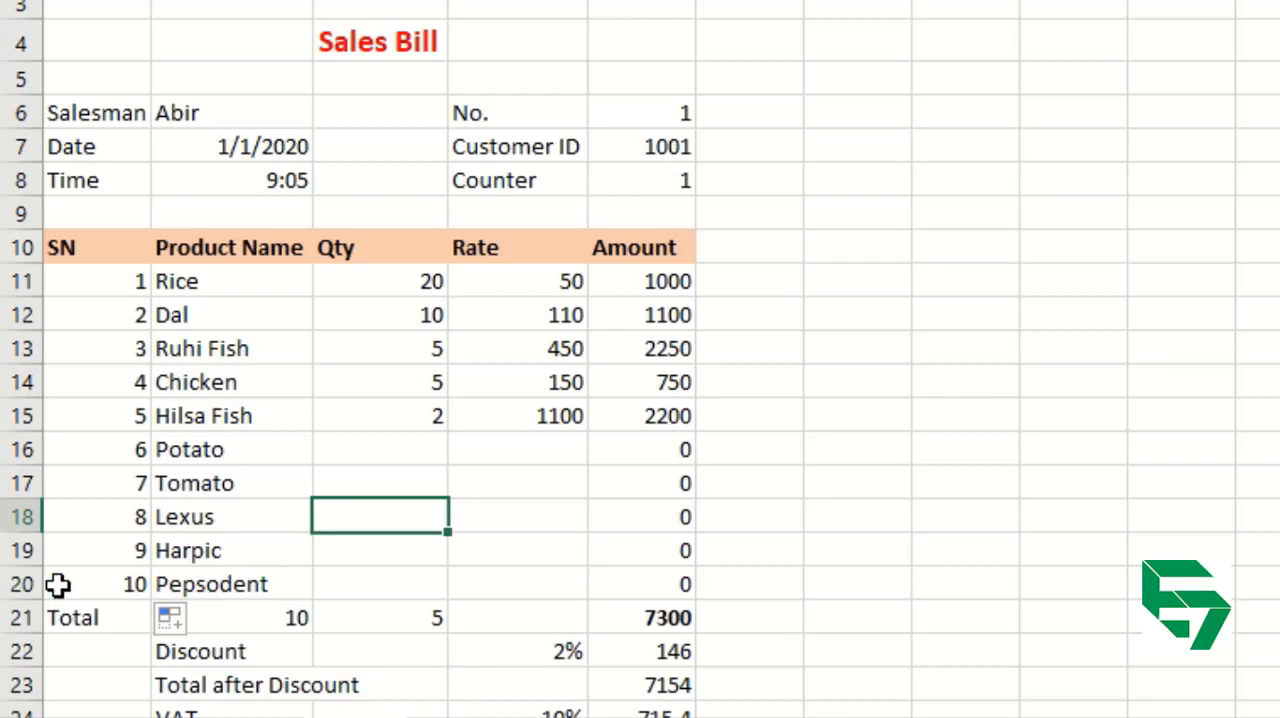
Try inserting a single blank row above the Pepsodent row, and remove it again.
{"action": "left_click", "coordinate": [12, 584]}
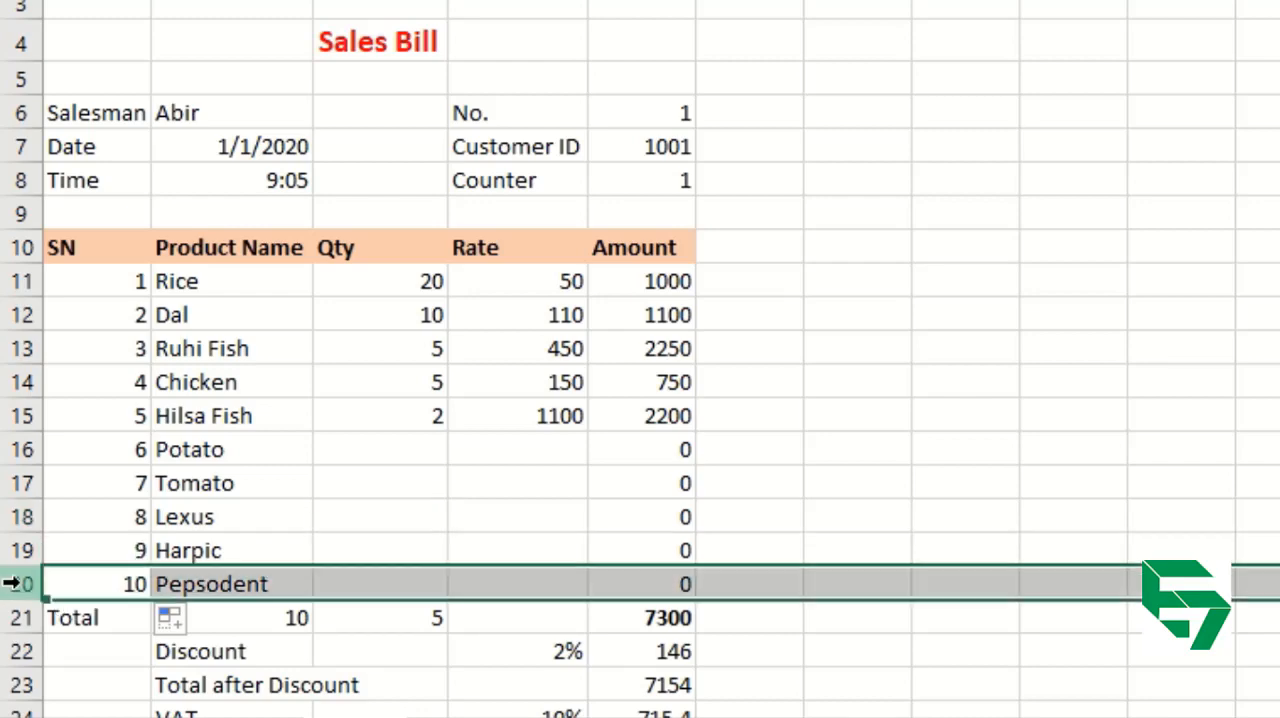
{"action": "left_click", "coordinate": [116, 507]}
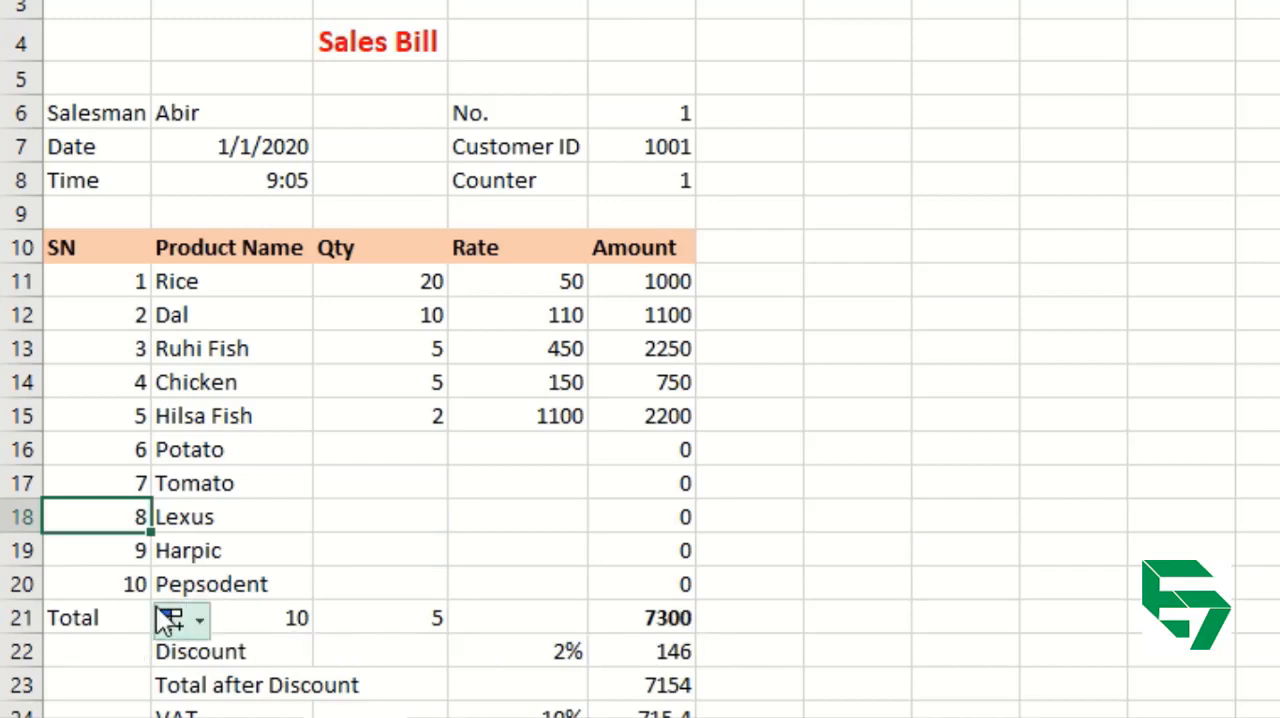
{"action": "left_click", "coordinate": [18, 584]}
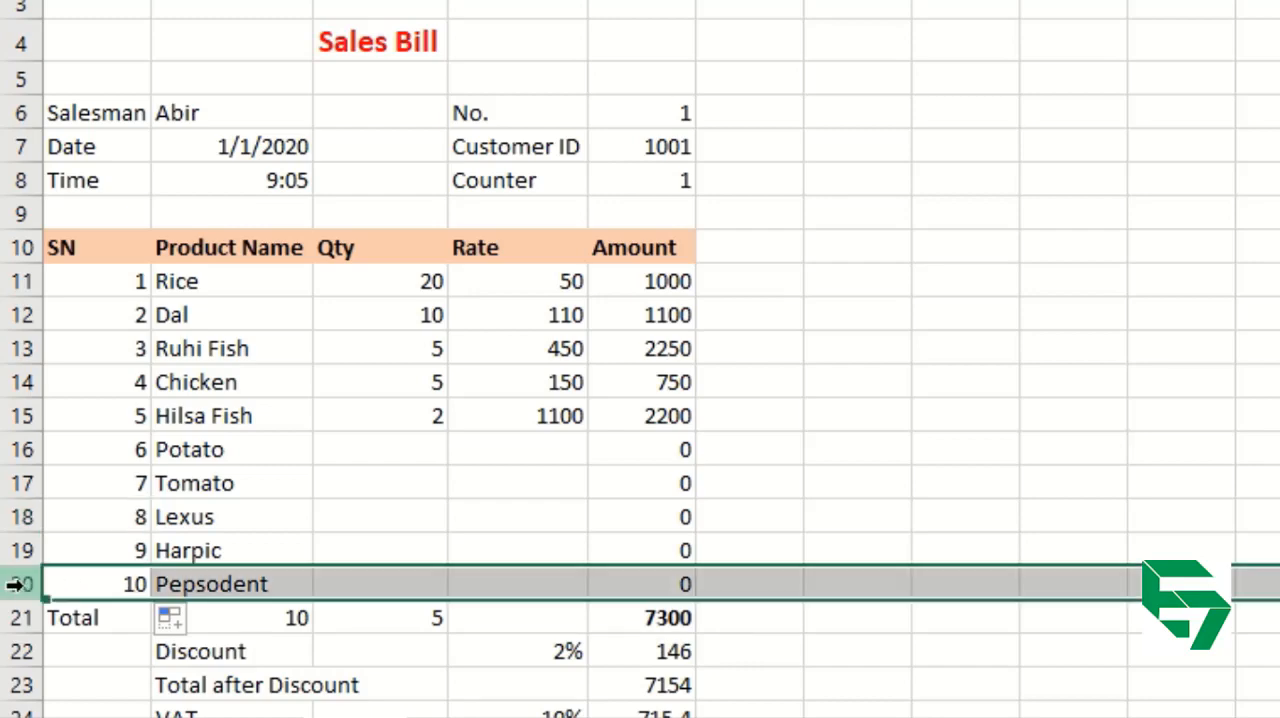
{"action": "left_click", "coordinate": [289, 508]}
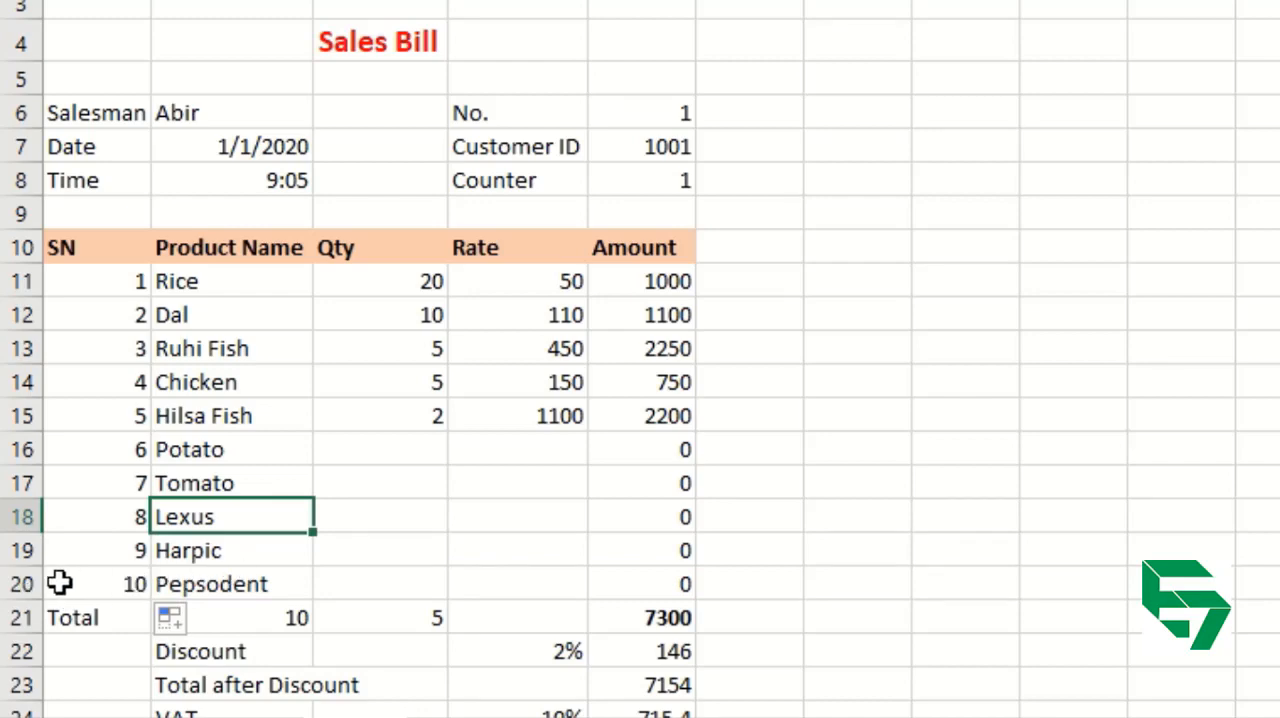
{"action": "left_click", "coordinate": [20, 550]}
{"action": "left_click", "coordinate": [18, 584]}
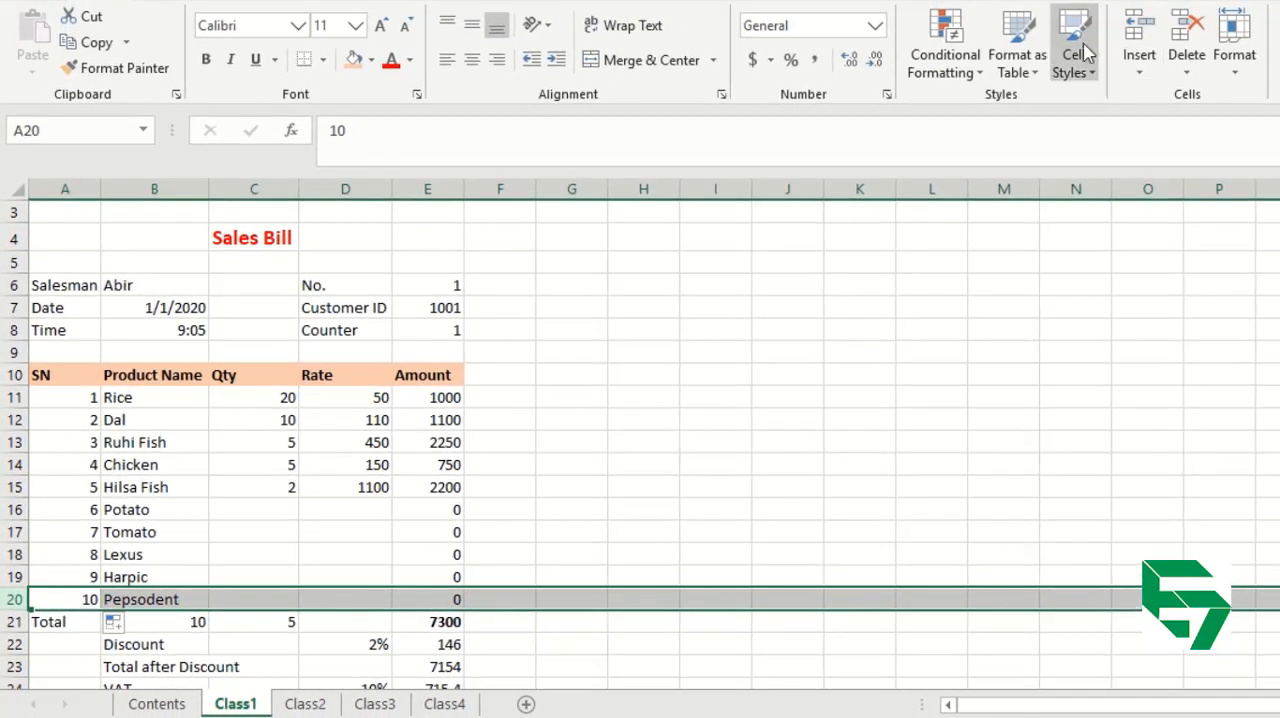
{"action": "left_click", "coordinate": [1135, 37]}
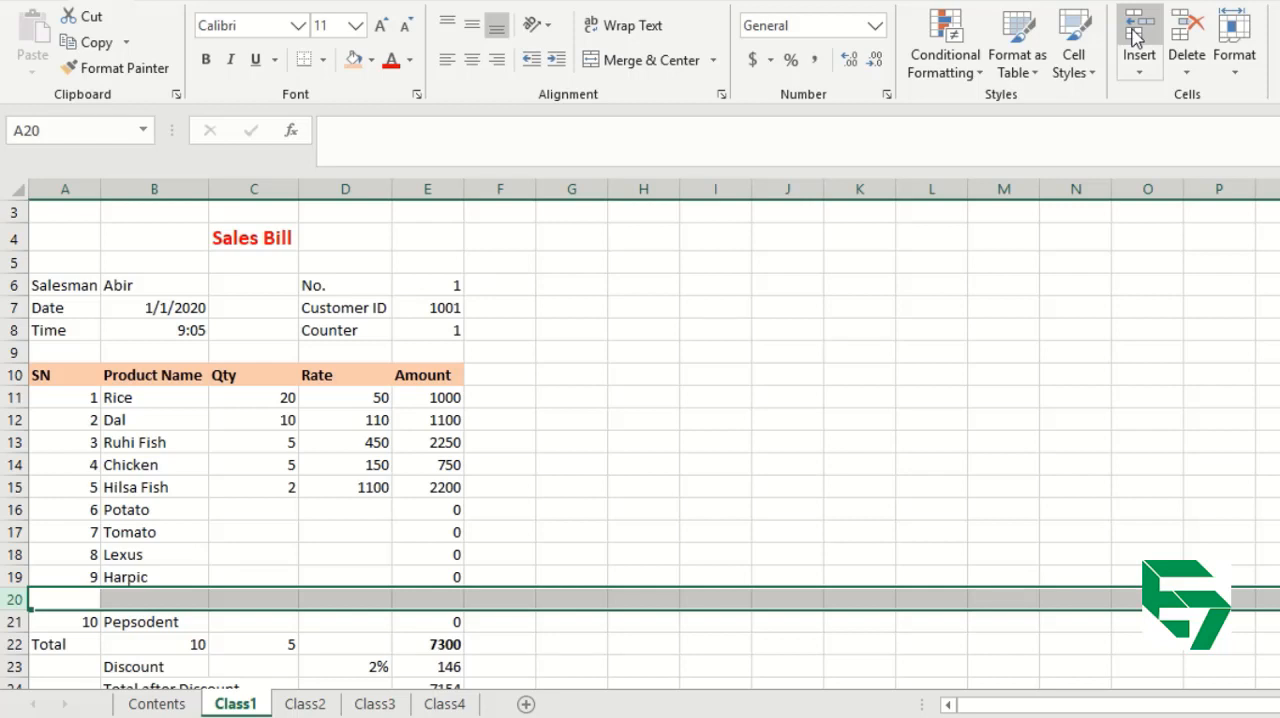
{"action": "key", "text": "ctrl+minus"}
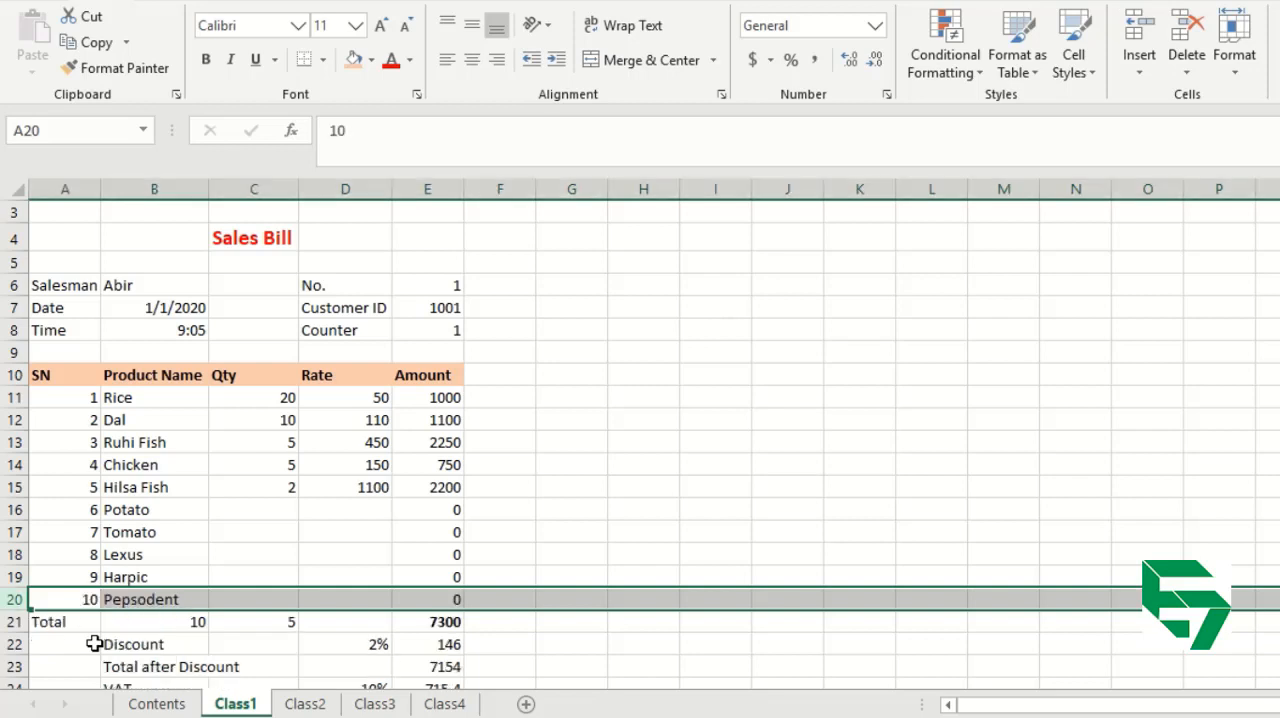
Try inserting a blank row above the Total row, check the SUM range in E22, and undo the insertion.
{"action": "left_click", "coordinate": [8, 621]}
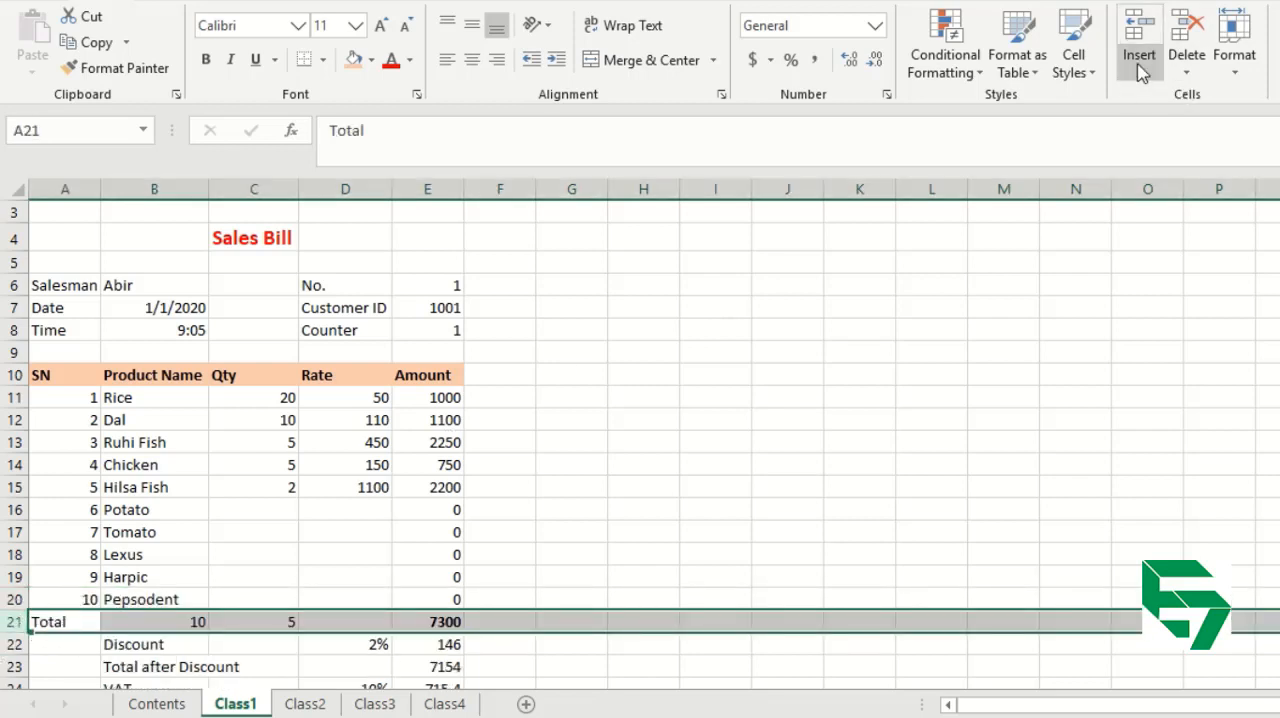
{"action": "left_click", "coordinate": [1139, 30]}
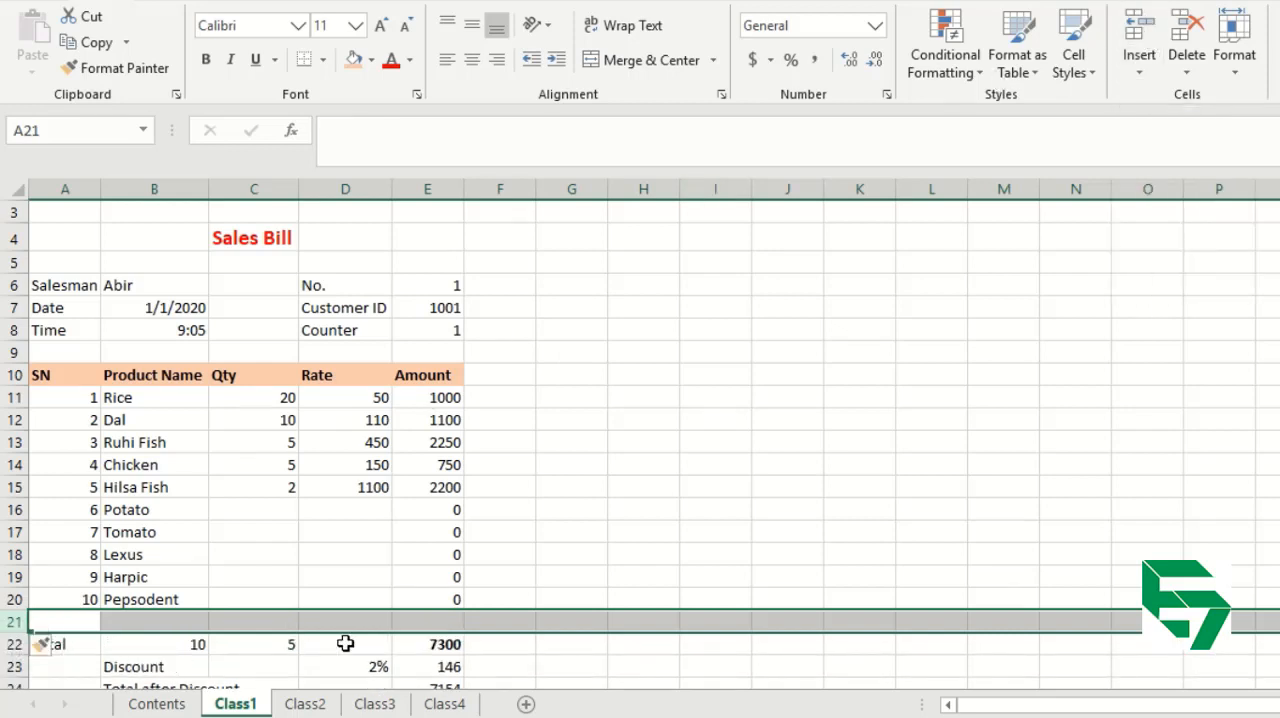
{"action": "left_click", "coordinate": [548, 641]}
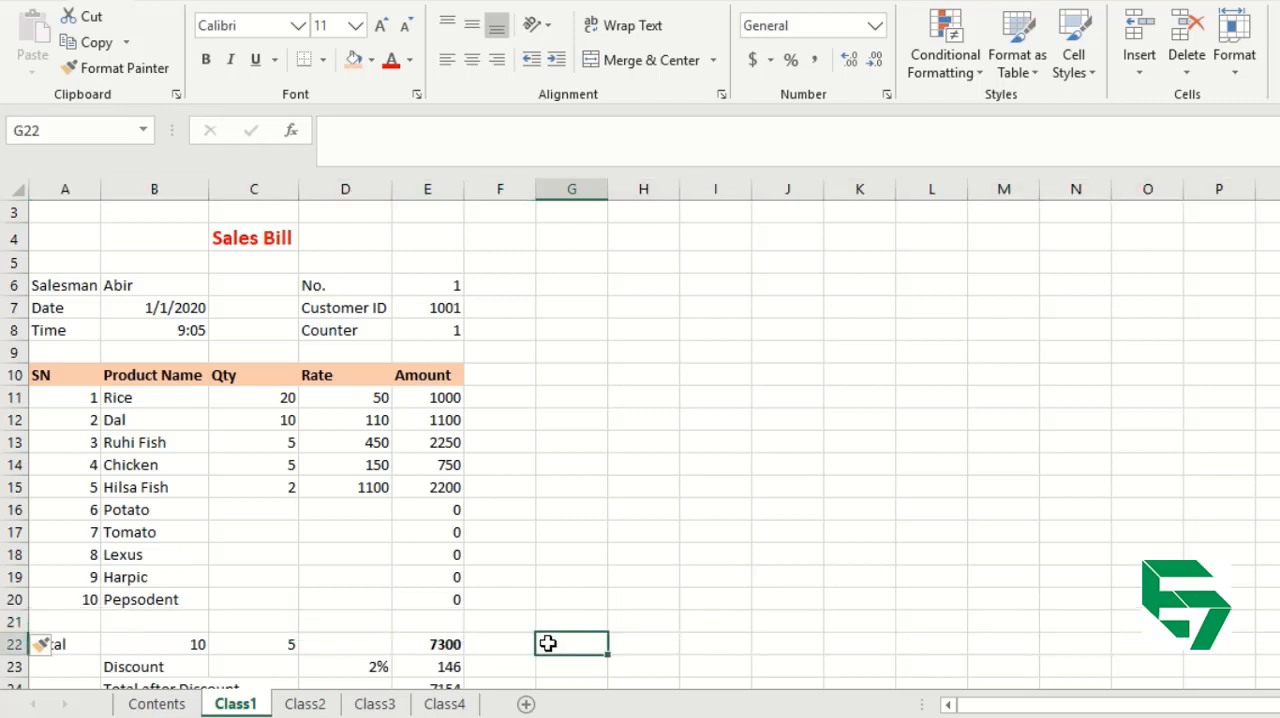
{"action": "left_click", "coordinate": [450, 643]}
{"action": "double_click", "coordinate": [450, 643]}
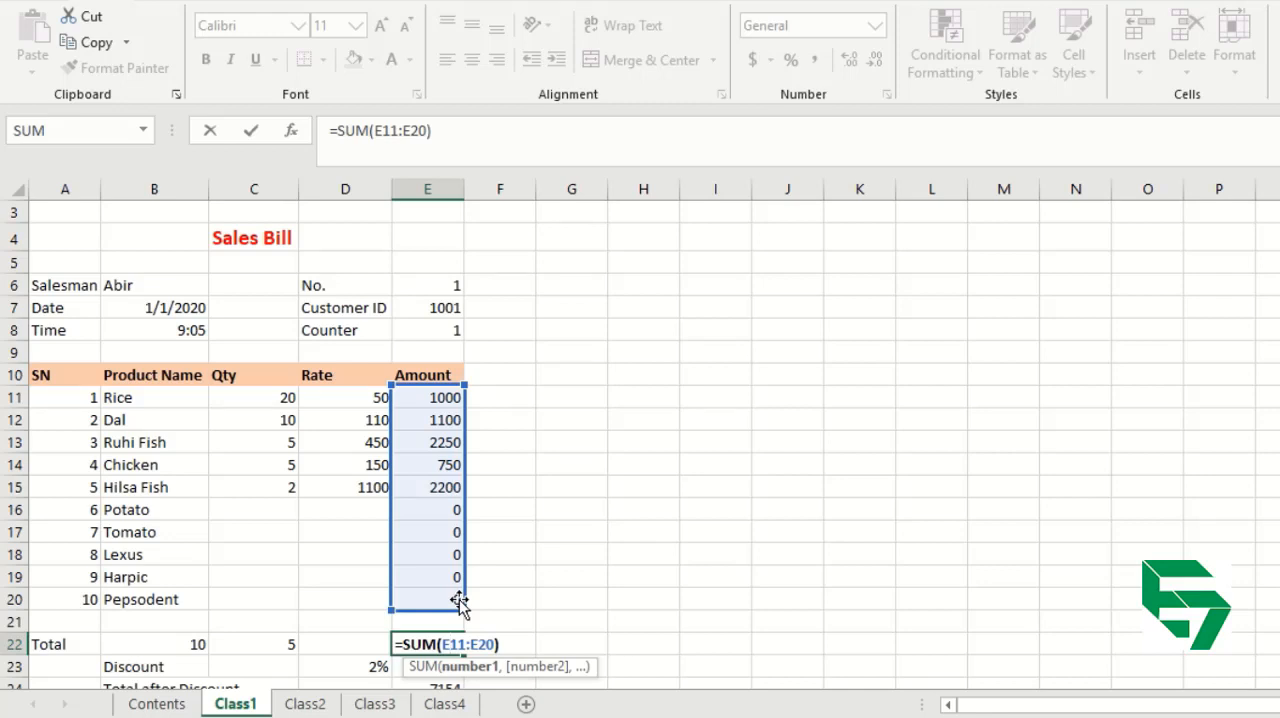
{"action": "key", "text": "ctrl+Return"}
{"action": "key", "text": "ctrl+z"}
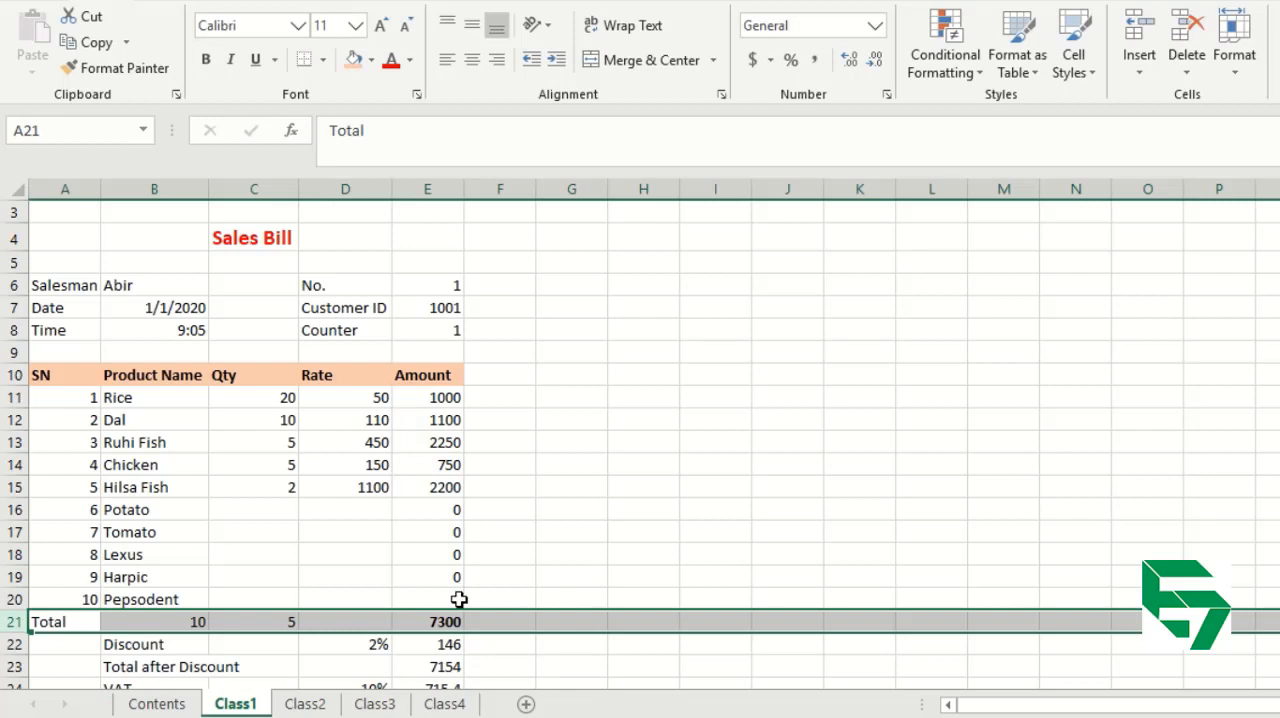
Insert four blank rows above the Pepsodent row.
{"action": "left_click", "coordinate": [12, 599]}
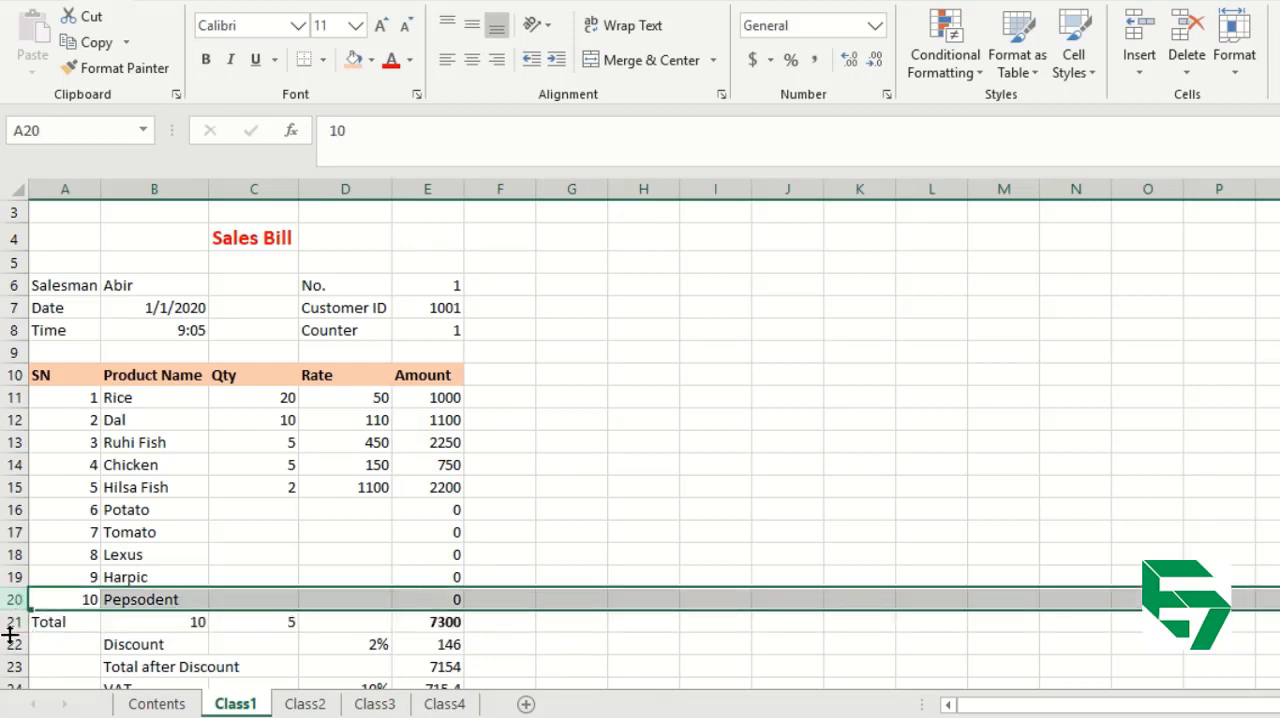
{"action": "left_click", "coordinate": [1140, 40]}
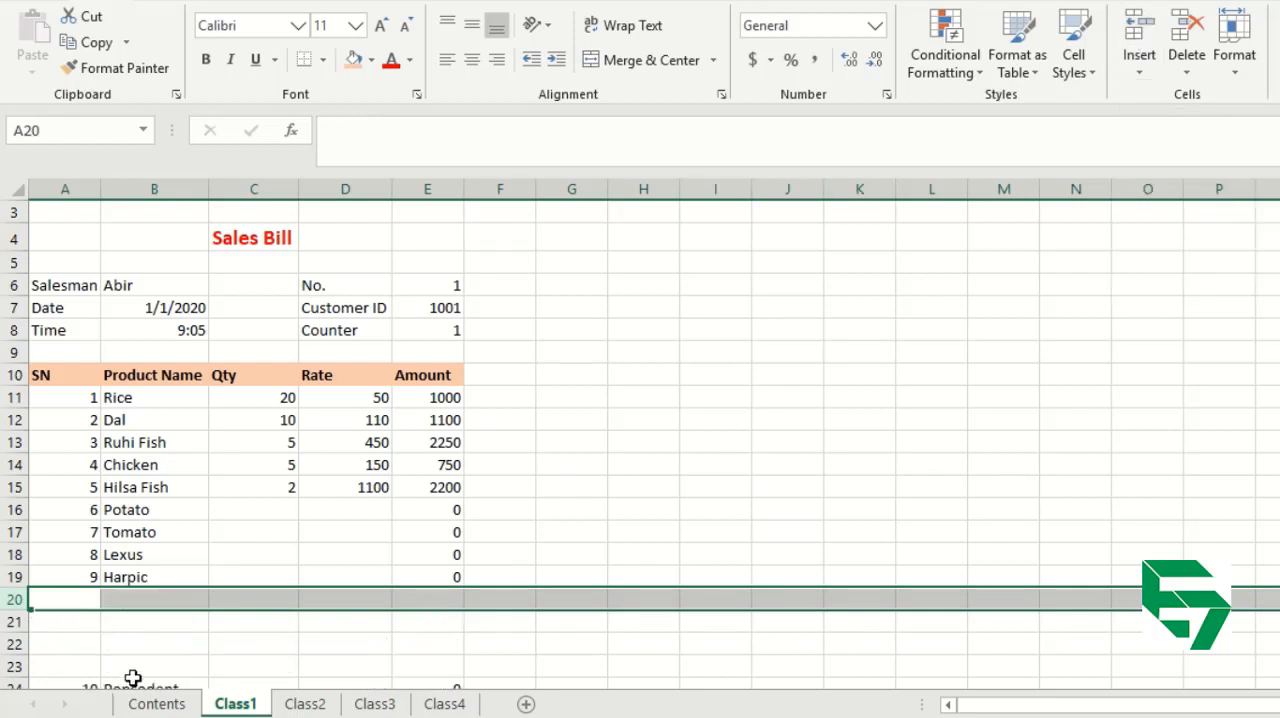
Examine the range of the SUM formula in the Amount total, cell E25.
{"action": "left_click", "coordinate": [194, 637]}
{"action": "key", "text": "Right"}
{"action": "key", "text": "Down"}
{"action": "key", "text": "Down"}
{"action": "key", "text": "Down"}
{"action": "key", "text": "Down"}
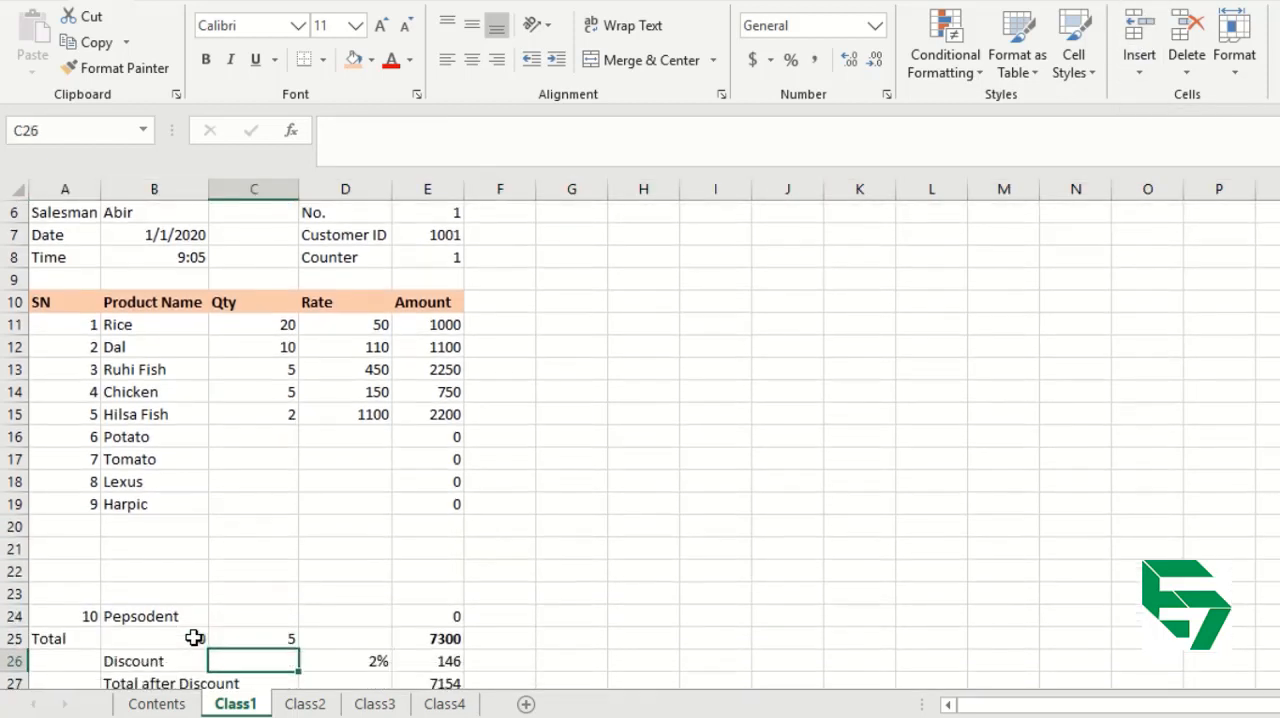
{"action": "key", "text": "Up"}
{"action": "key", "text": "Up"}
{"action": "key", "text": "Right"}
{"action": "key", "text": "Right"}
{"action": "key", "text": "Down"}
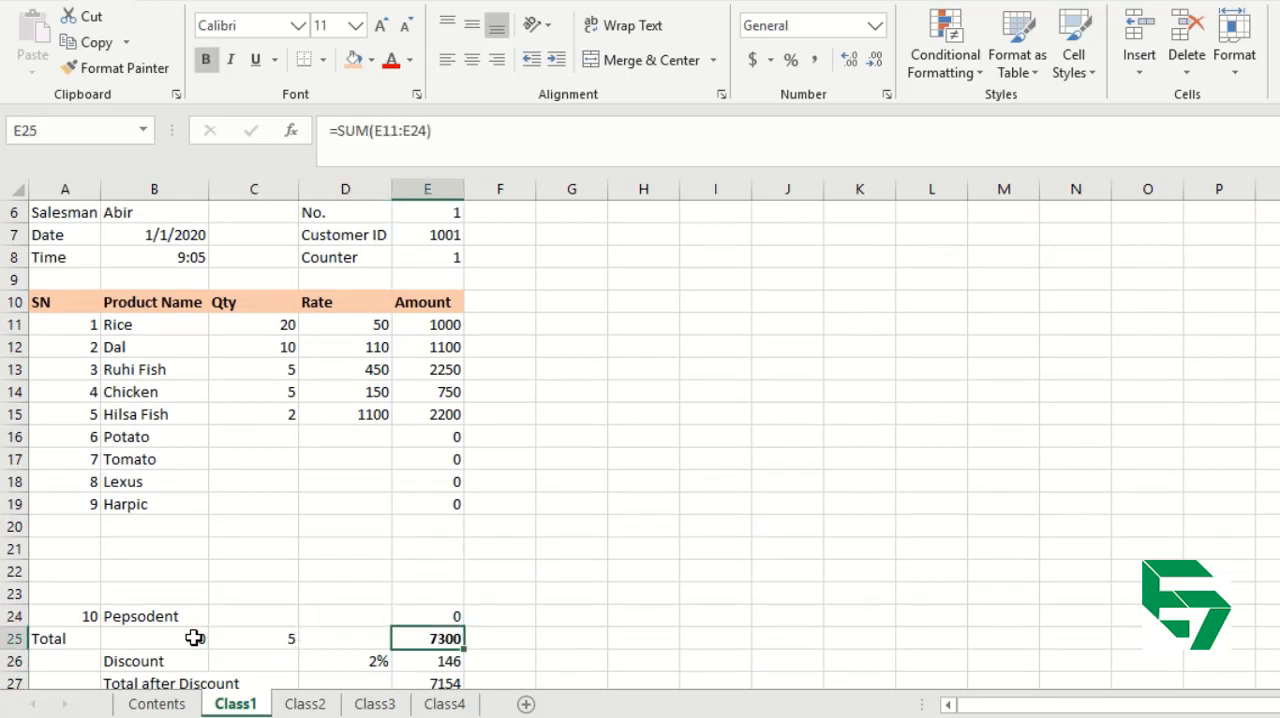
{"action": "double_click", "coordinate": [448, 640]}
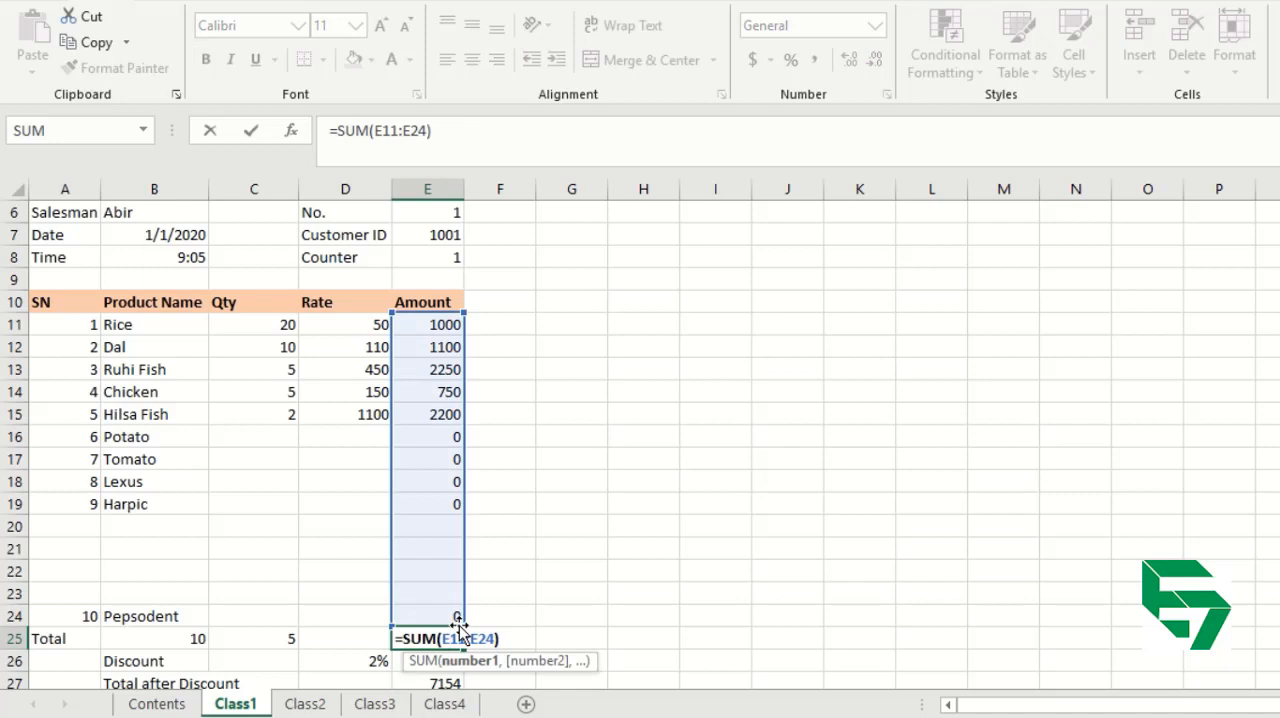
{"action": "key", "text": "Return"}
Examine the VAT, Net Payable and Discount formulas in E28, E29 and E26 for their cell references.
{"action": "key", "text": "Down"}
{"action": "key", "text": "Down"}
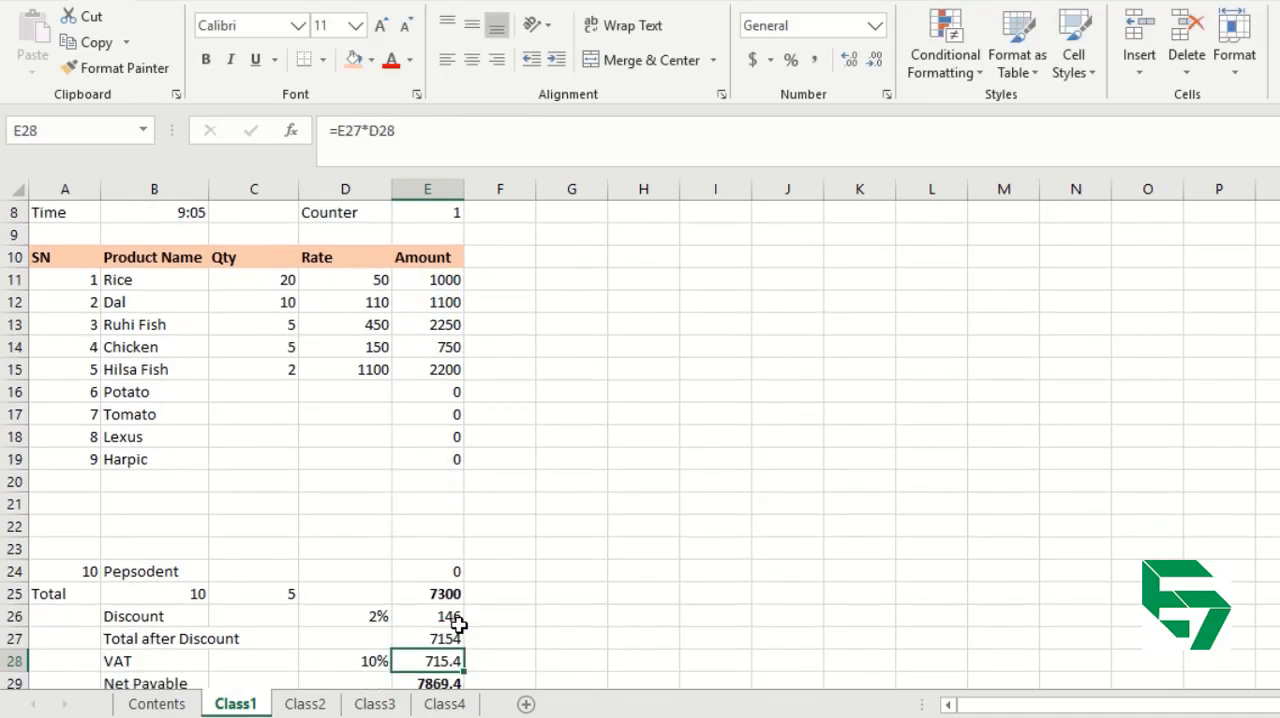
{"action": "key", "text": "Down"}
{"action": "key", "text": "Up"}
{"action": "key", "text": "Up"}
{"action": "key", "text": "Down"}
{"action": "key", "text": "Down"}
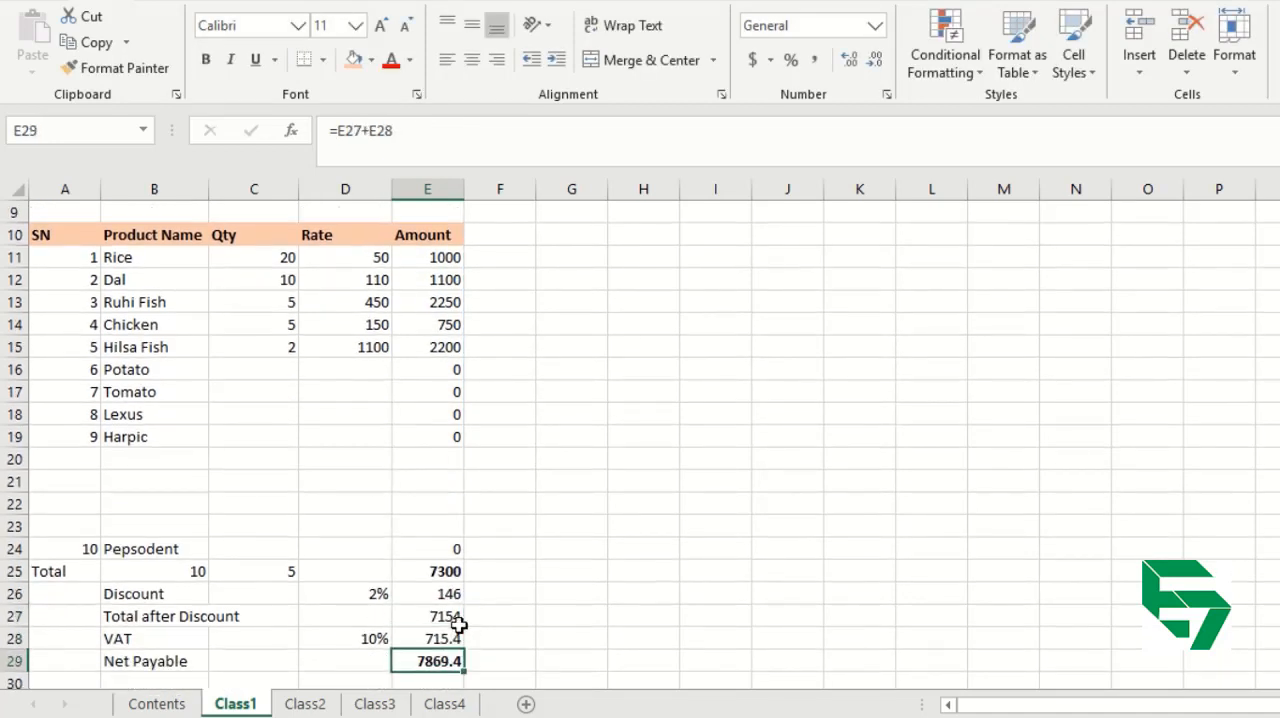
{"action": "key", "text": "F2"}
{"action": "key", "text": "Escape"}
{"action": "left_click", "coordinate": [450, 594]}
{"action": "key", "text": "F2"}
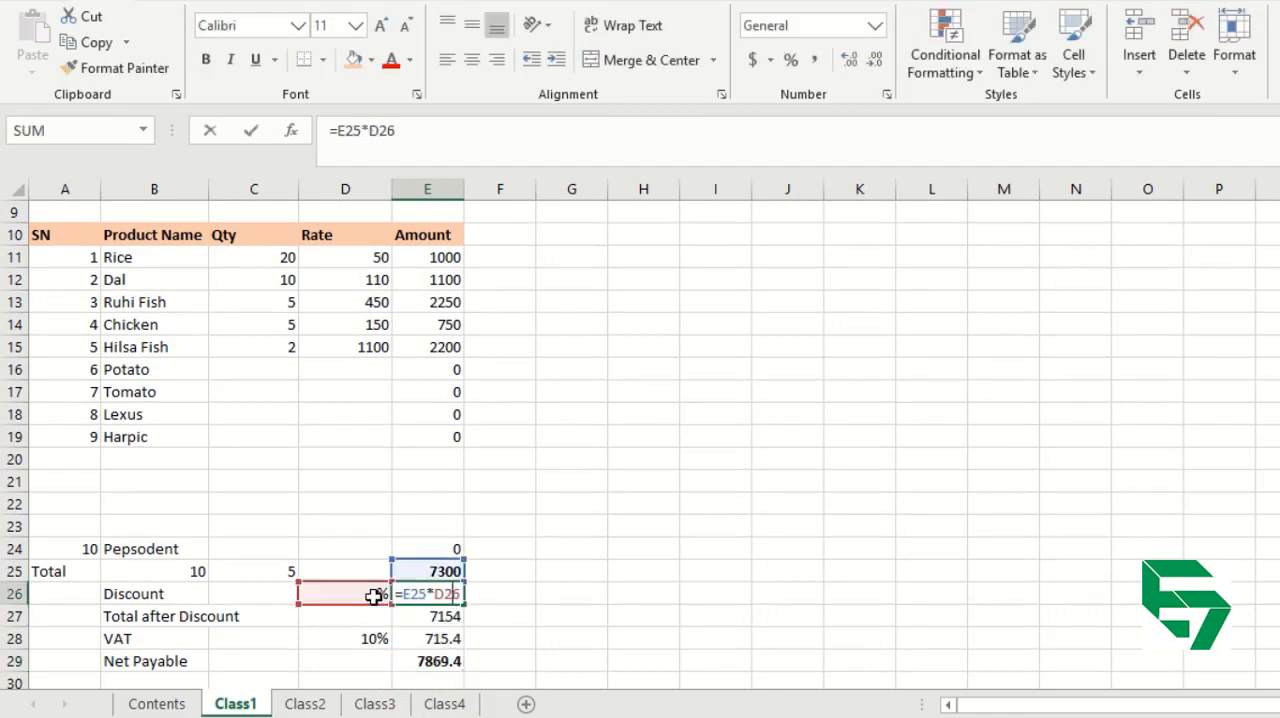
{"action": "key", "text": "Return"}
Clear the product name Pepsodent from cell B24 above the Total row.
{"action": "key", "text": "Up"}
{"action": "key", "text": "Up"}
{"action": "key", "text": "Up"}
{"action": "key", "text": "Up"}
{"action": "key", "text": "Up"}
{"action": "key", "text": "Up"}
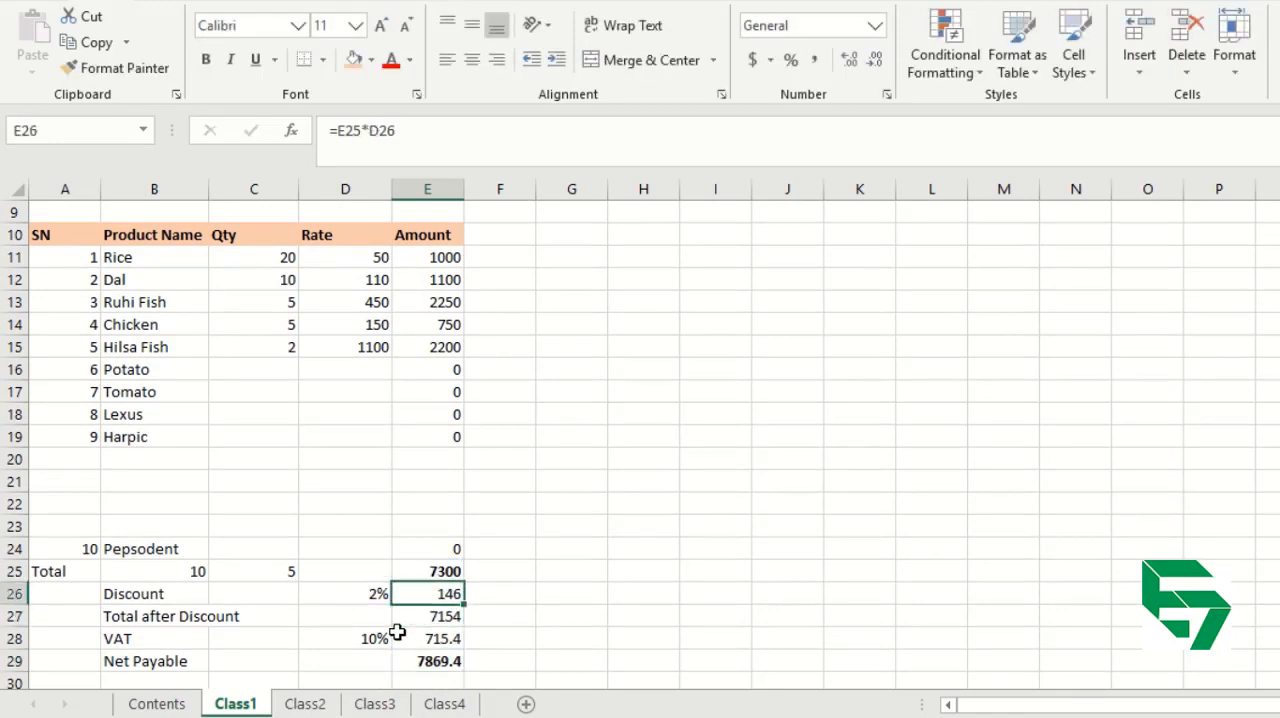
{"action": "key", "text": "Left"}
{"action": "key", "text": "Left"}
{"action": "key", "text": "Left"}
{"action": "key", "text": "Up"}
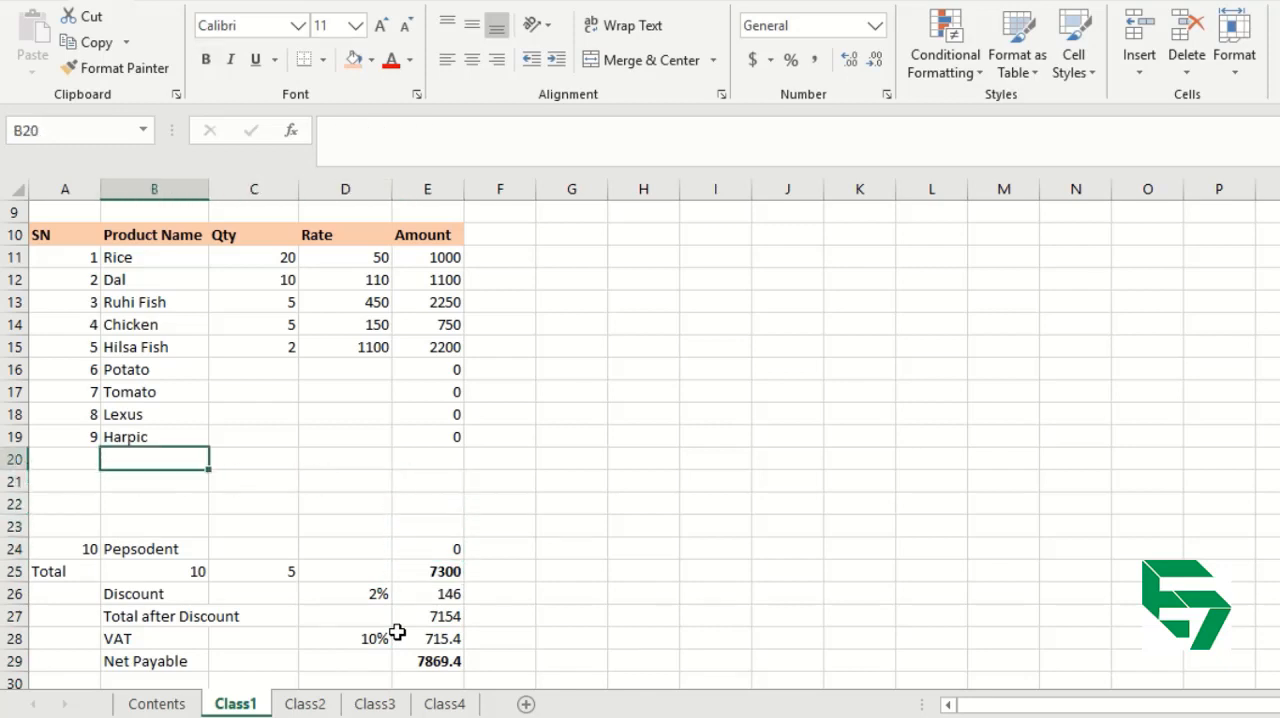
{"action": "key", "text": "Left"}
{"action": "key", "text": "Down"}
{"action": "key", "text": "Down"}
{"action": "key", "text": "Down"}
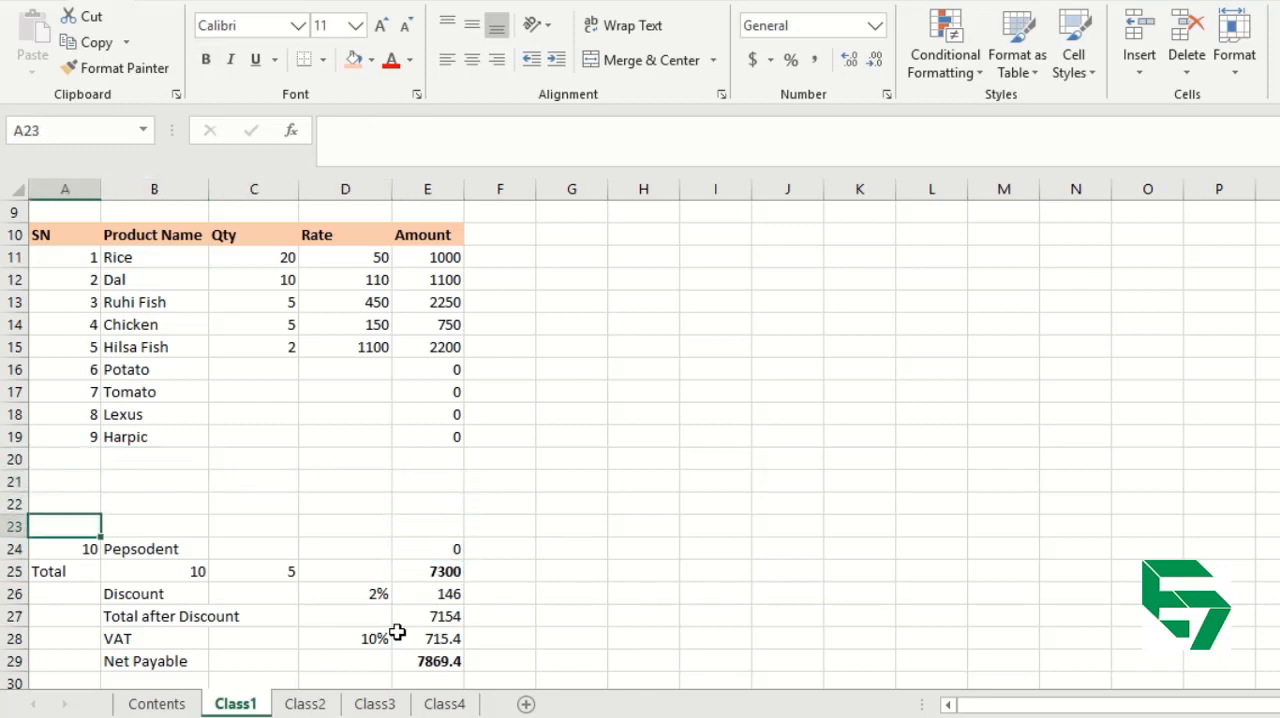
{"action": "key", "text": "Down"}
{"action": "key", "text": "Right"}
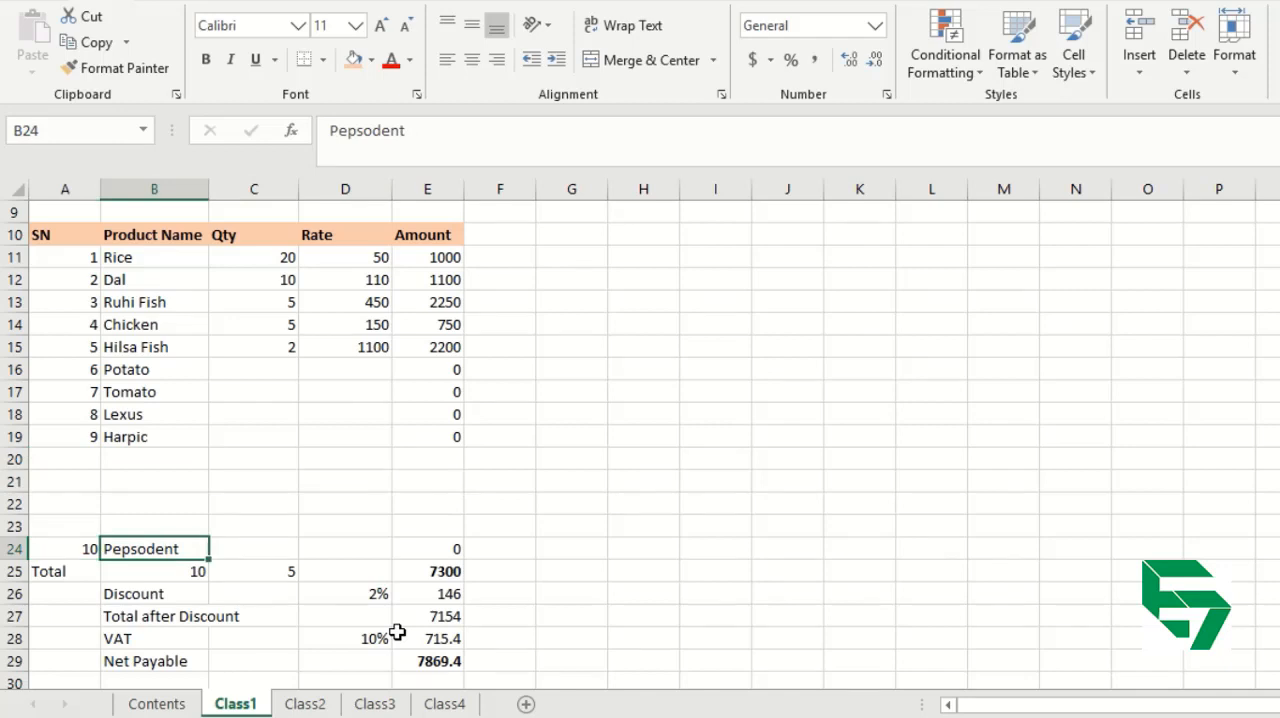
{"action": "key", "text": "Left"}
{"action": "key", "text": "Right"}
{"action": "key", "text": "BackSpace"}
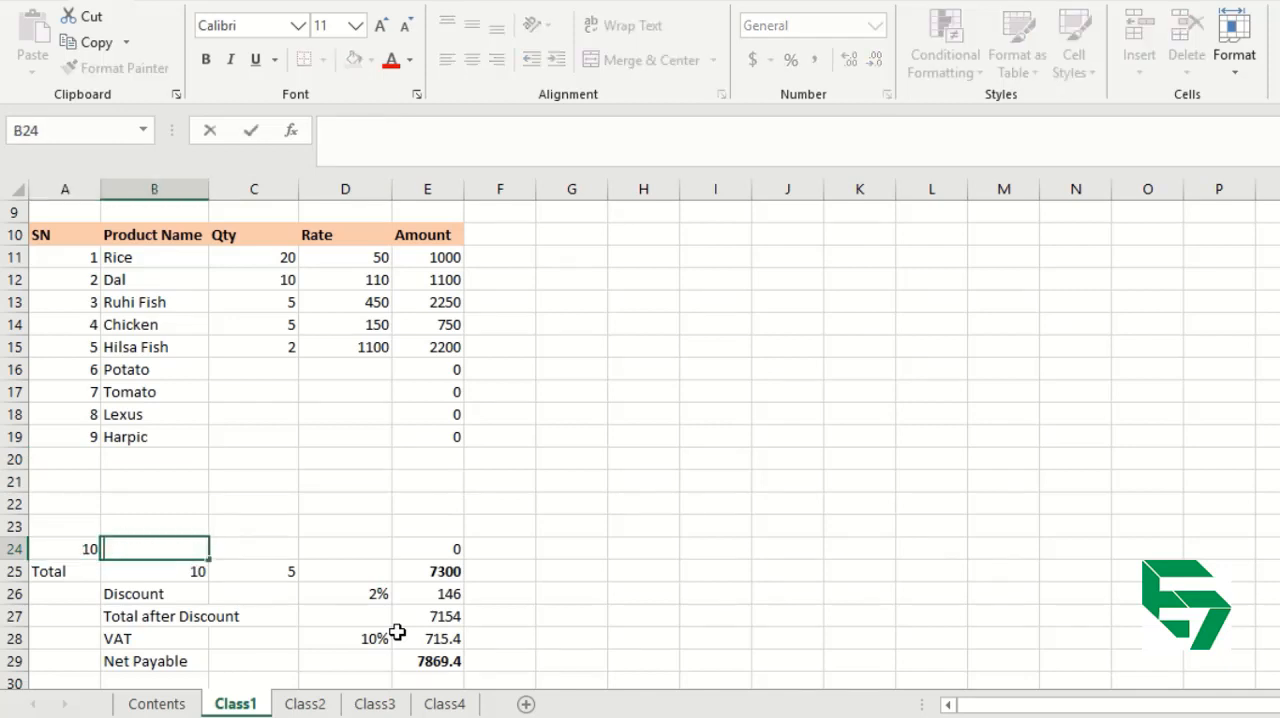
Enter the product name Pepsoden in B20, directly below Harpic.
{"action": "key", "text": "Up"}
{"action": "key", "text": "Up"}
{"action": "key", "text": "Up"}
{"action": "key", "text": "Up"}
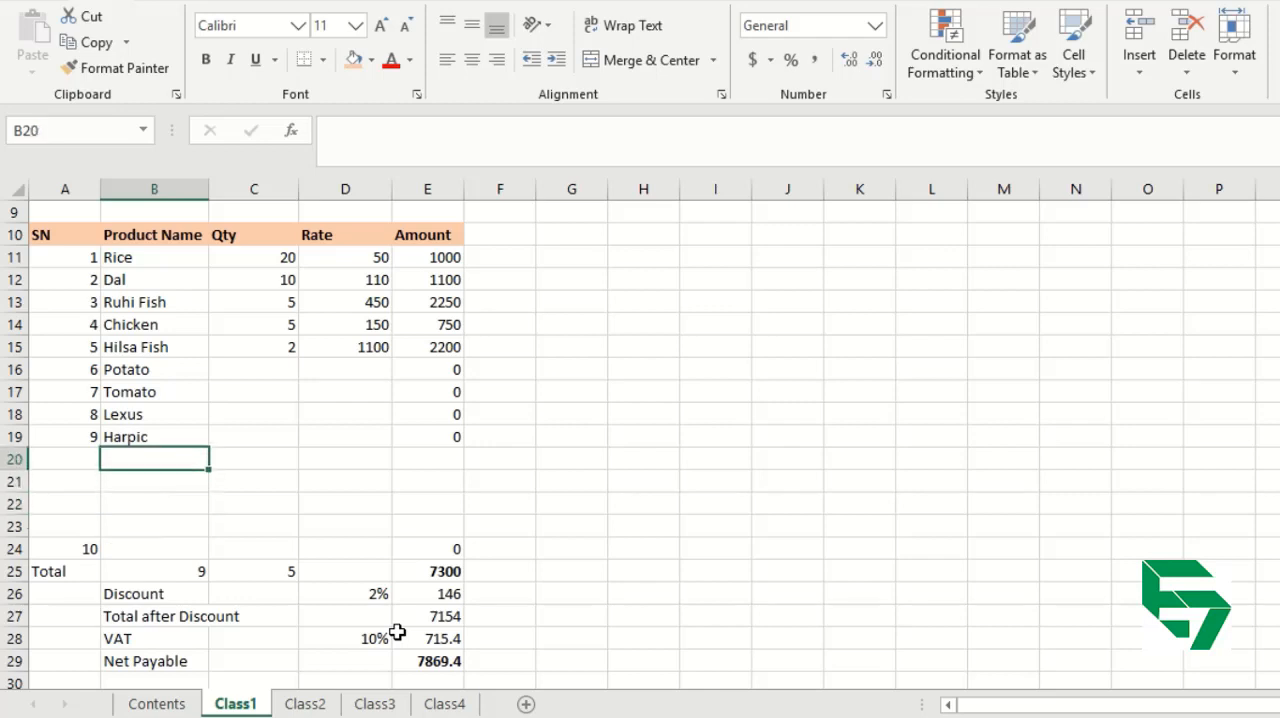
{"action": "type", "text": "P"}
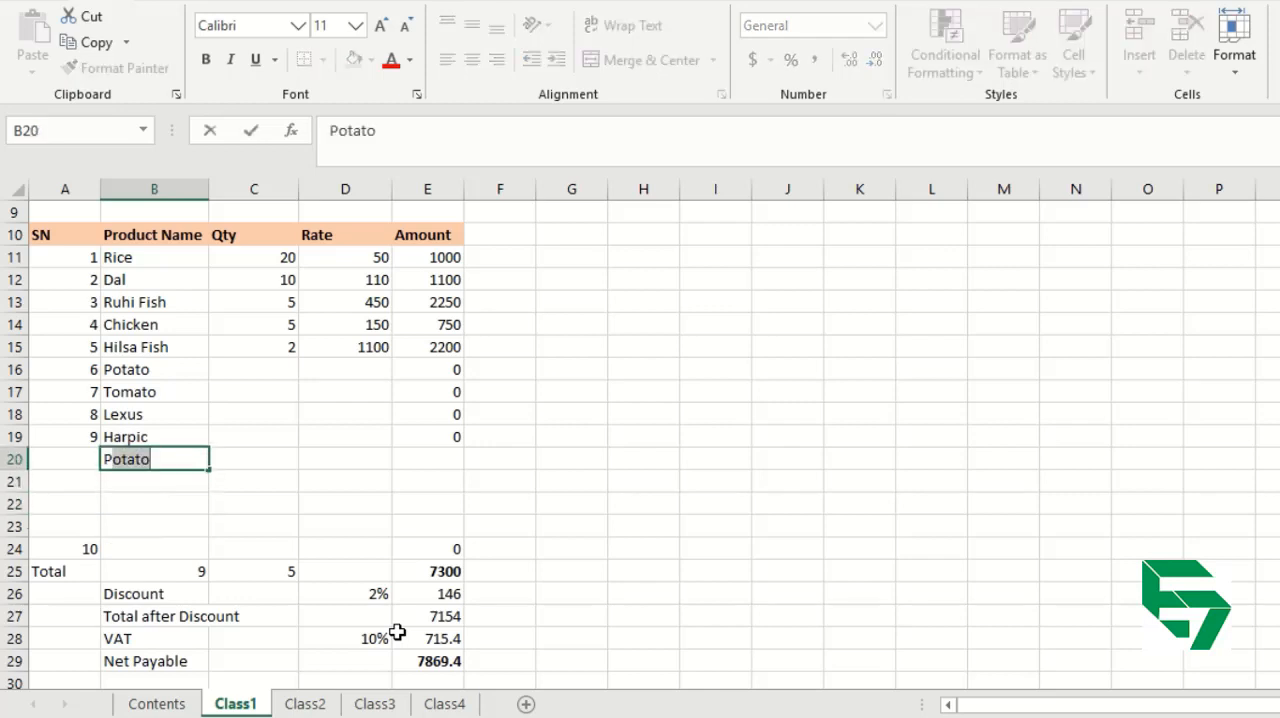
{"action": "type", "text": "epso"}
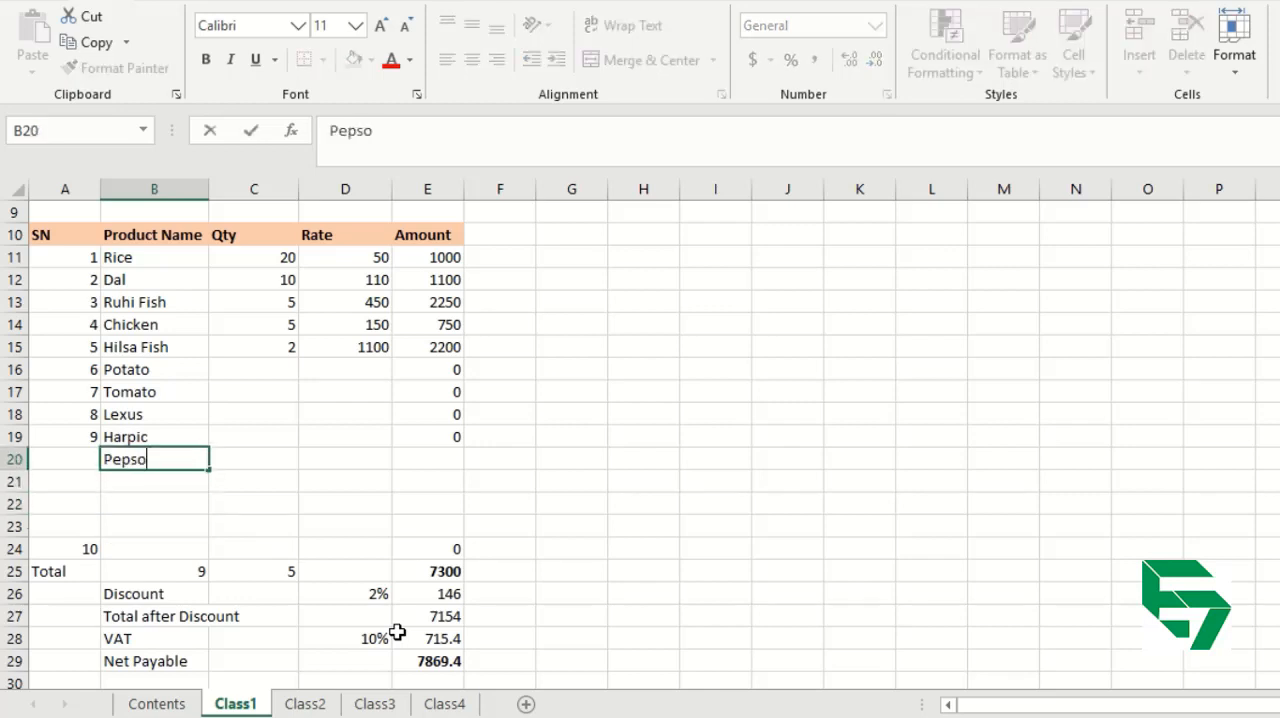
{"action": "type", "text": "den"}
Copy the quantities in C13:C15 to Tomato, Lexus and Harpic in C17:C19.
{"action": "key", "text": "Tab"}
{"action": "key", "text": "Up"}
{"action": "key", "text": "Up"}
{"action": "key", "text": "Up"}
{"action": "key", "text": "Up"}
{"action": "key", "text": "Up"}
{"action": "key", "text": "Up"}
{"action": "key", "text": "Up"}
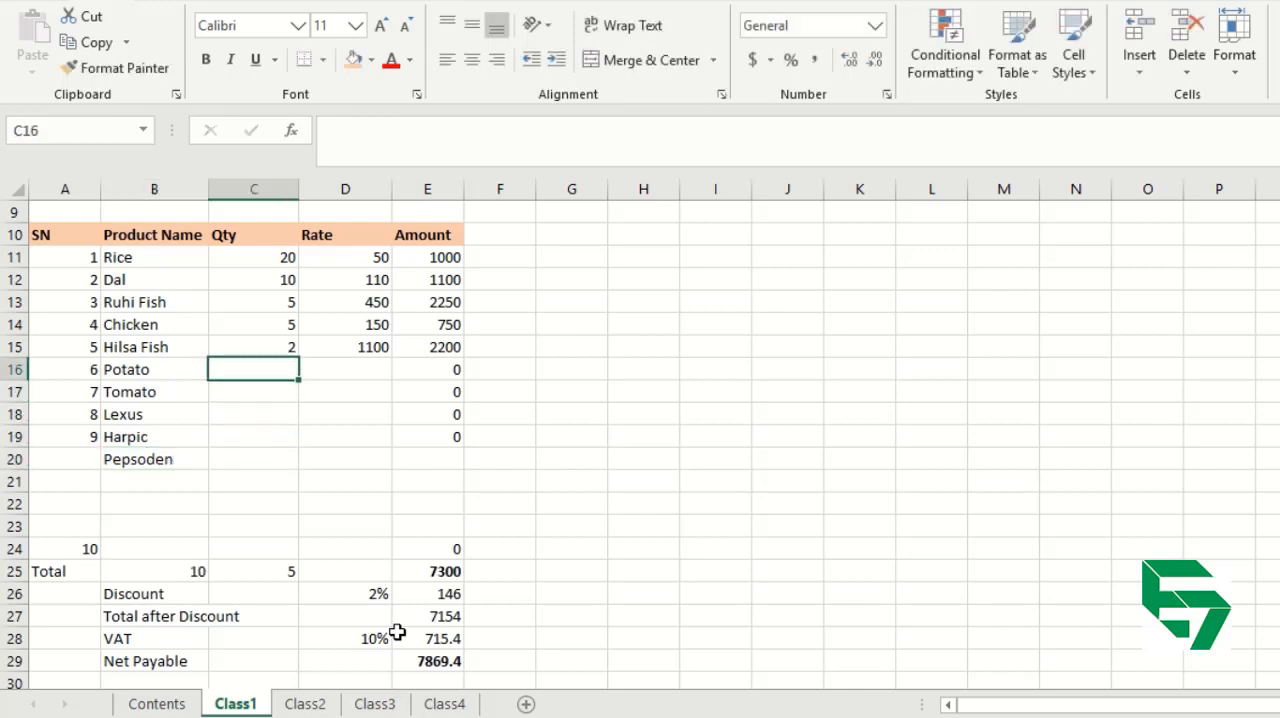
{"action": "key", "text": "shift+Down"}
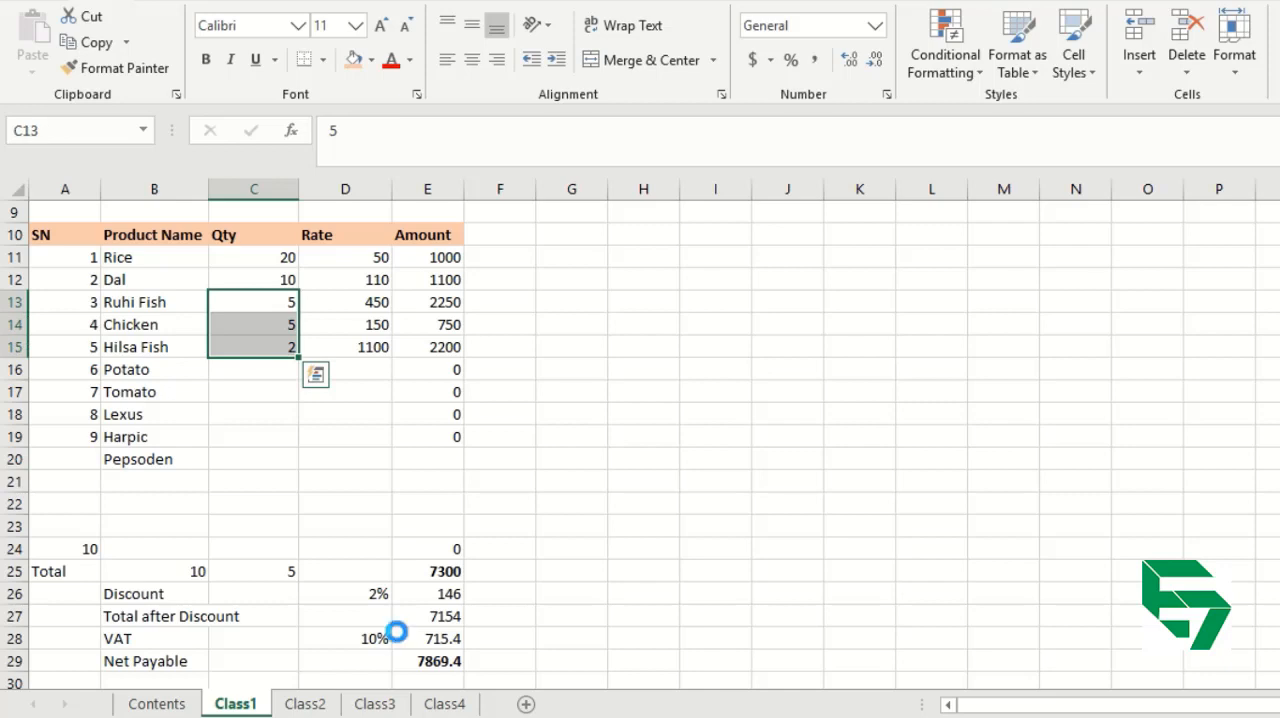
{"action": "key", "text": "ctrl+c"}
{"action": "key", "text": "Down"}
{"action": "key", "text": "Down"}
{"action": "key", "text": "ctrl+v"}
Set the quantity of Potato in C16 to 3 and of Pepsoden in C20 to 2.
{"action": "key", "text": "Up"}
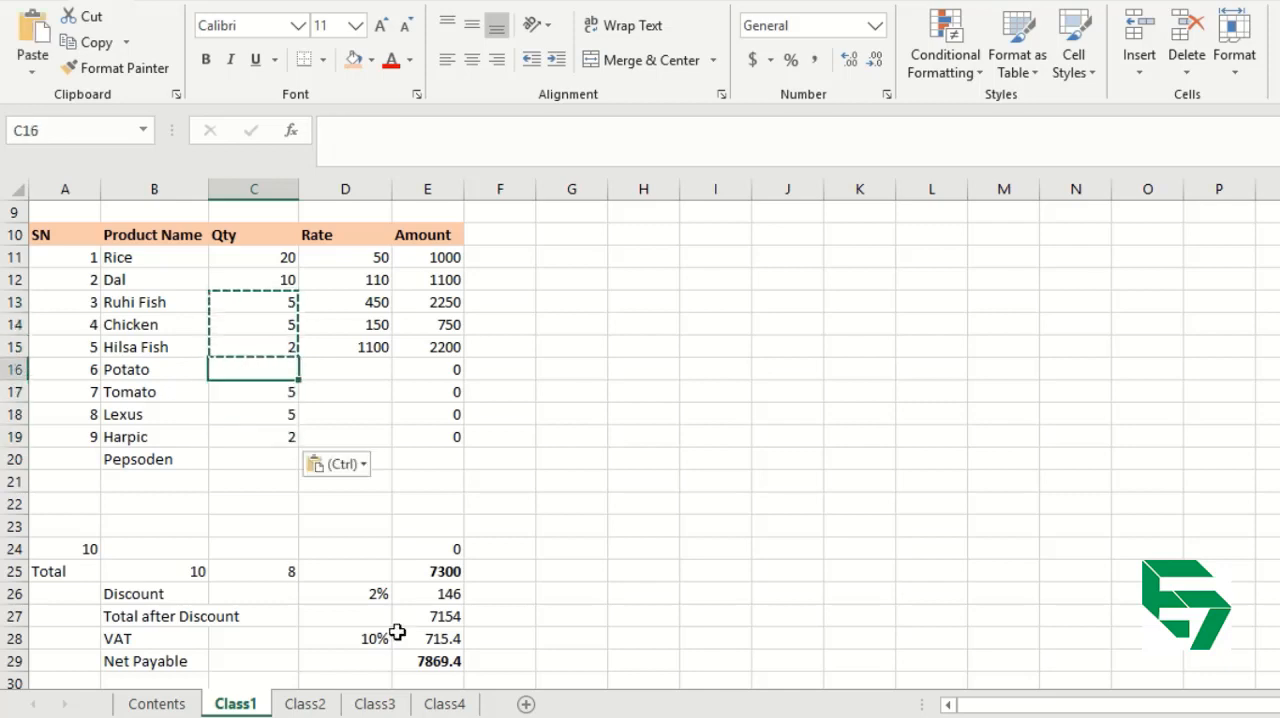
{"action": "type", "text": "3"}
{"action": "key", "text": "Return"}
{"action": "key", "text": "Down"}
{"action": "key", "text": "Down"}
{"action": "key", "text": "Down"}
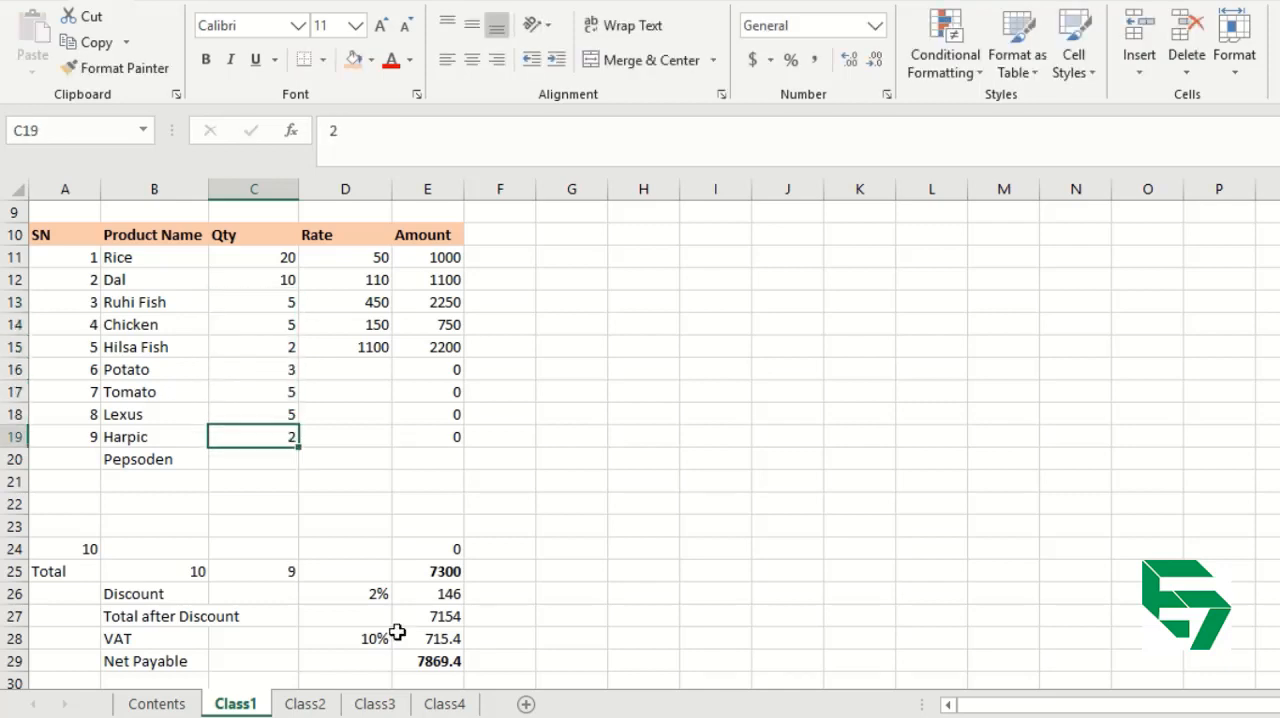
{"action": "type", "text": "2"}
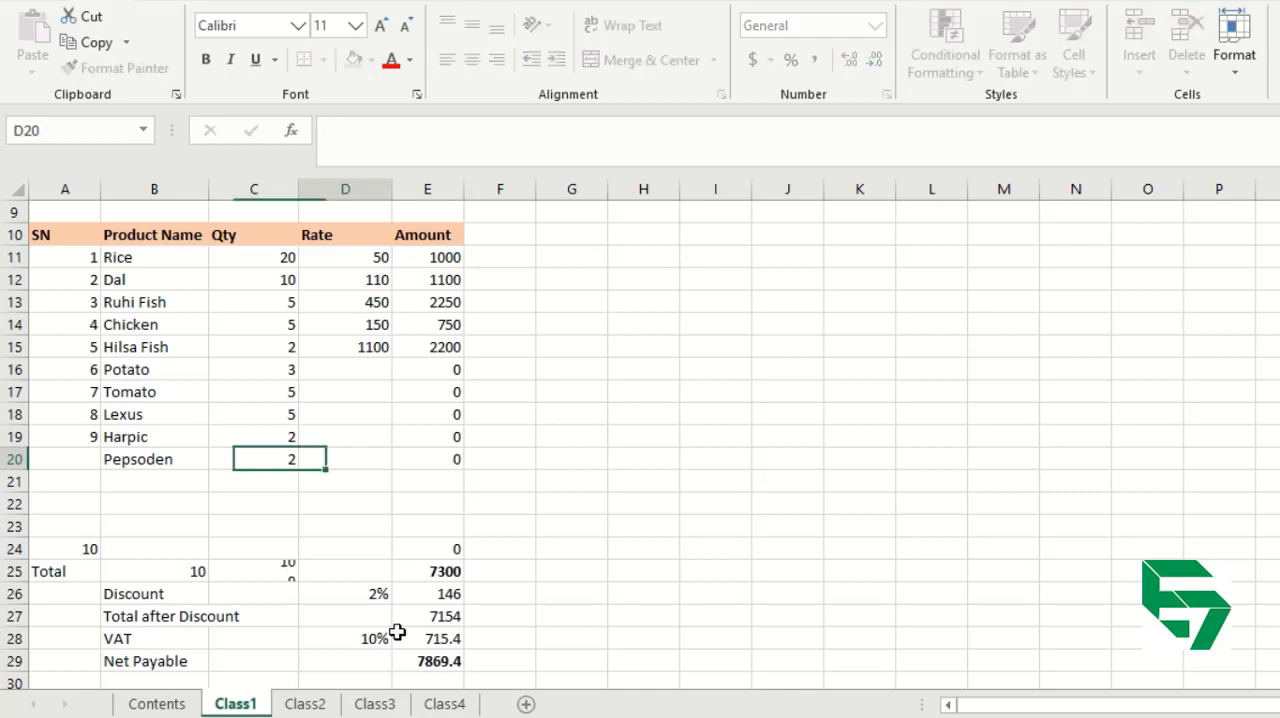
Enter the rates 40, 60, 110, 60 and 75 for Potato through Pepsoden in D16:D20.
{"action": "key", "text": "Tab"}
{"action": "key", "text": "Up"}
{"action": "key", "text": "Up"}
{"action": "key", "text": "Up"}
{"action": "key", "text": "Up"}
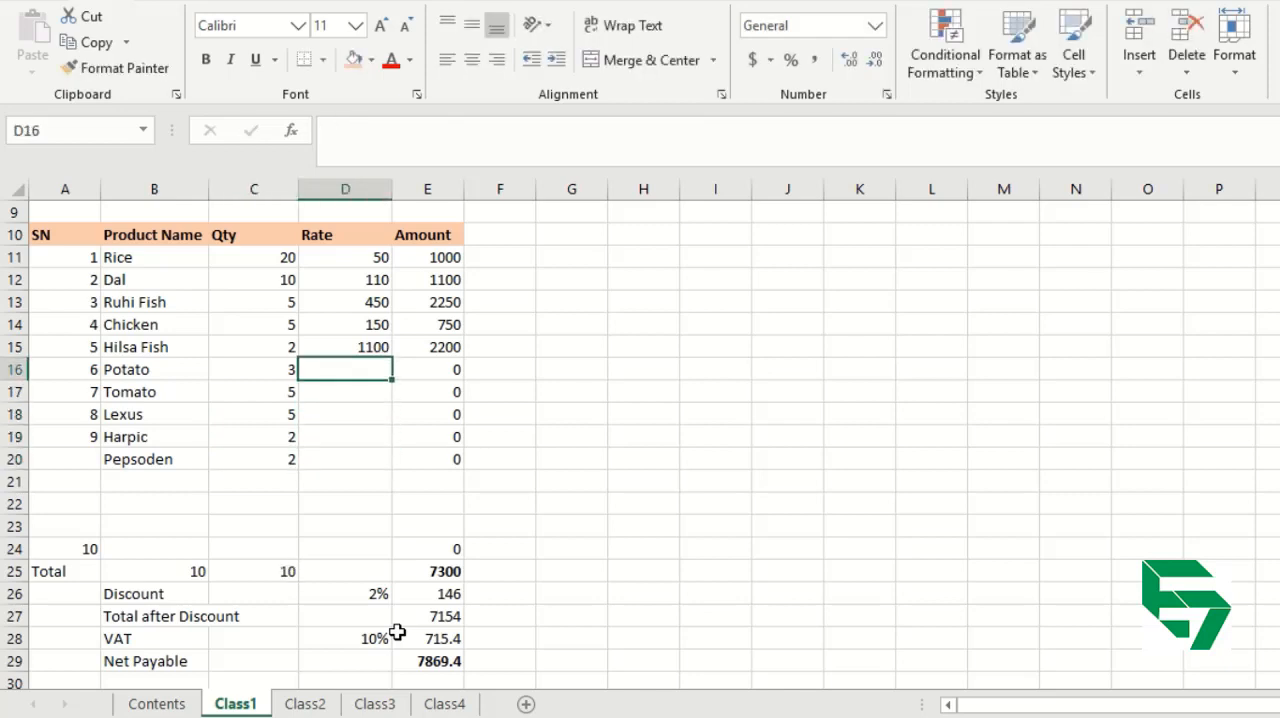
{"action": "type", "text": "40"}
{"action": "key", "text": "Return"}
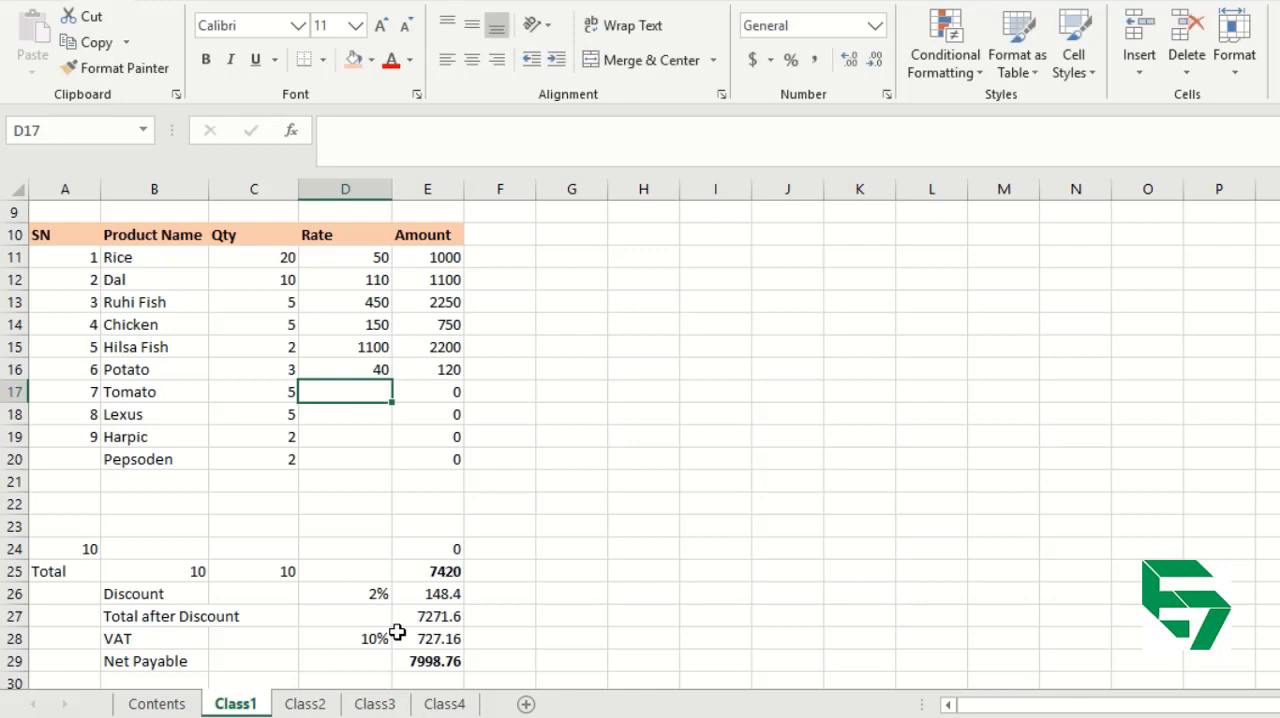
{"action": "type", "text": "60"}
{"action": "key", "text": "Return"}
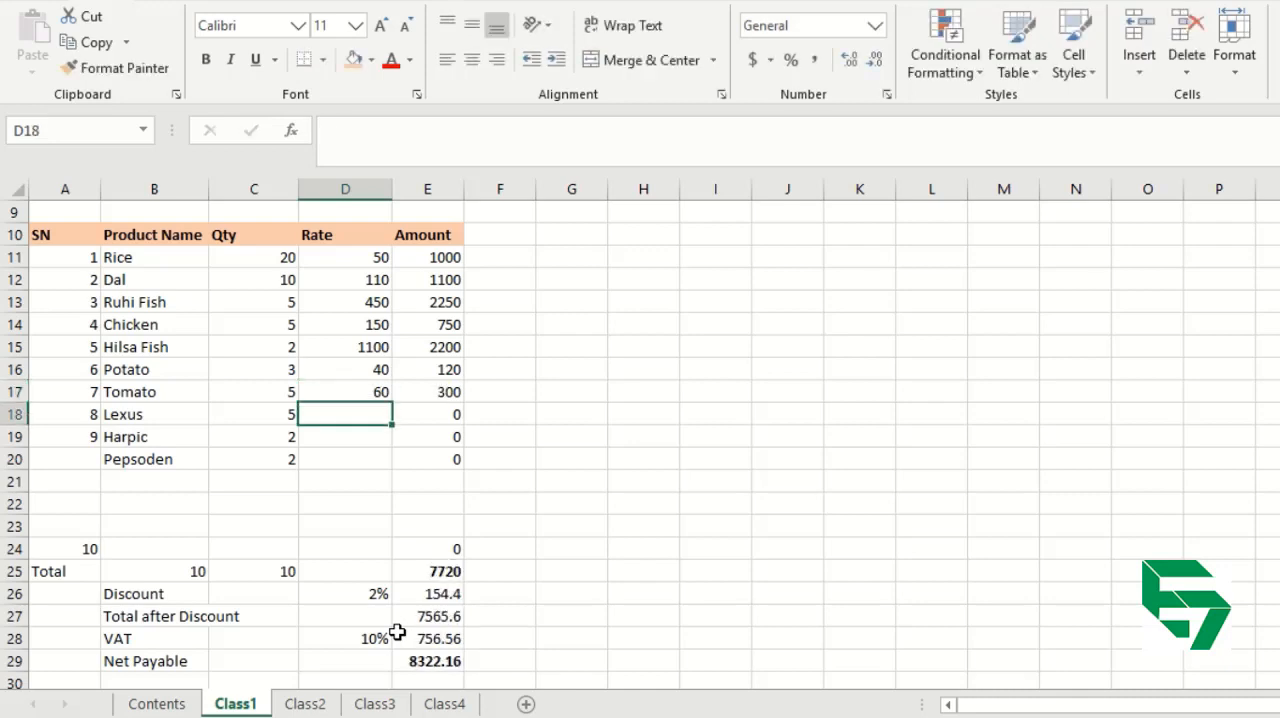
{"action": "type", "text": "110"}
{"action": "key", "text": "Return"}
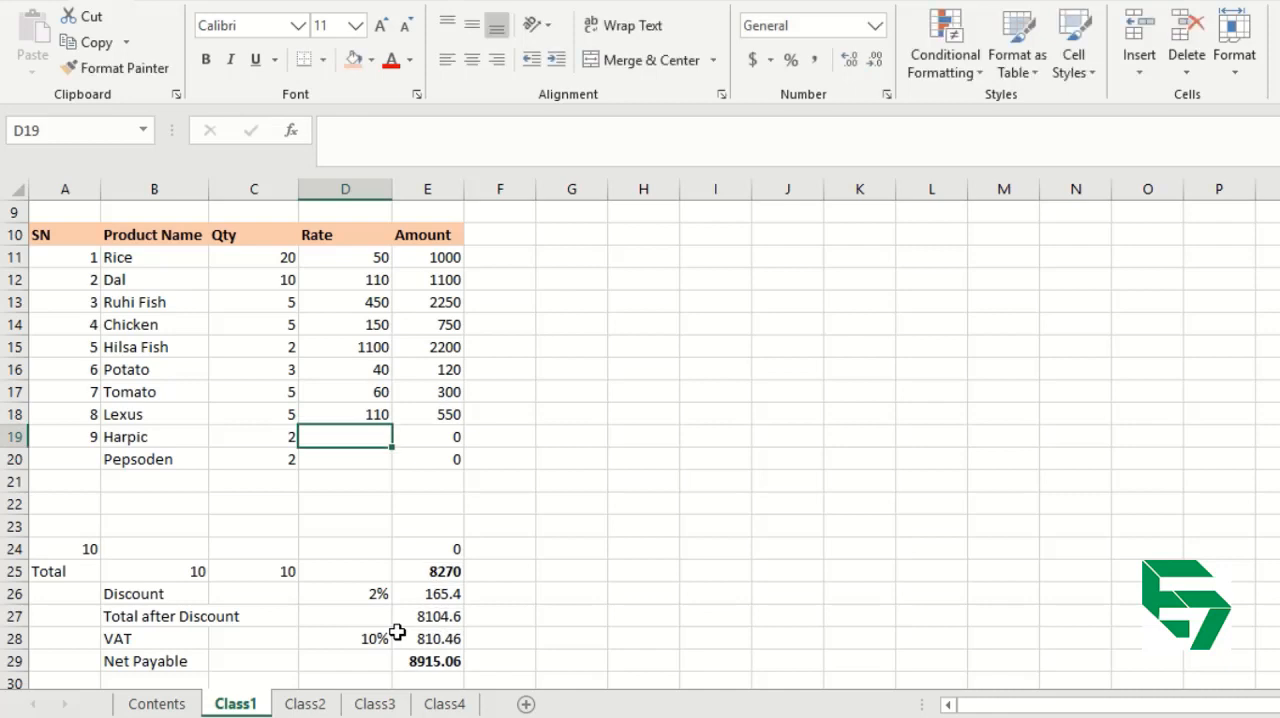
{"action": "type", "text": "60"}
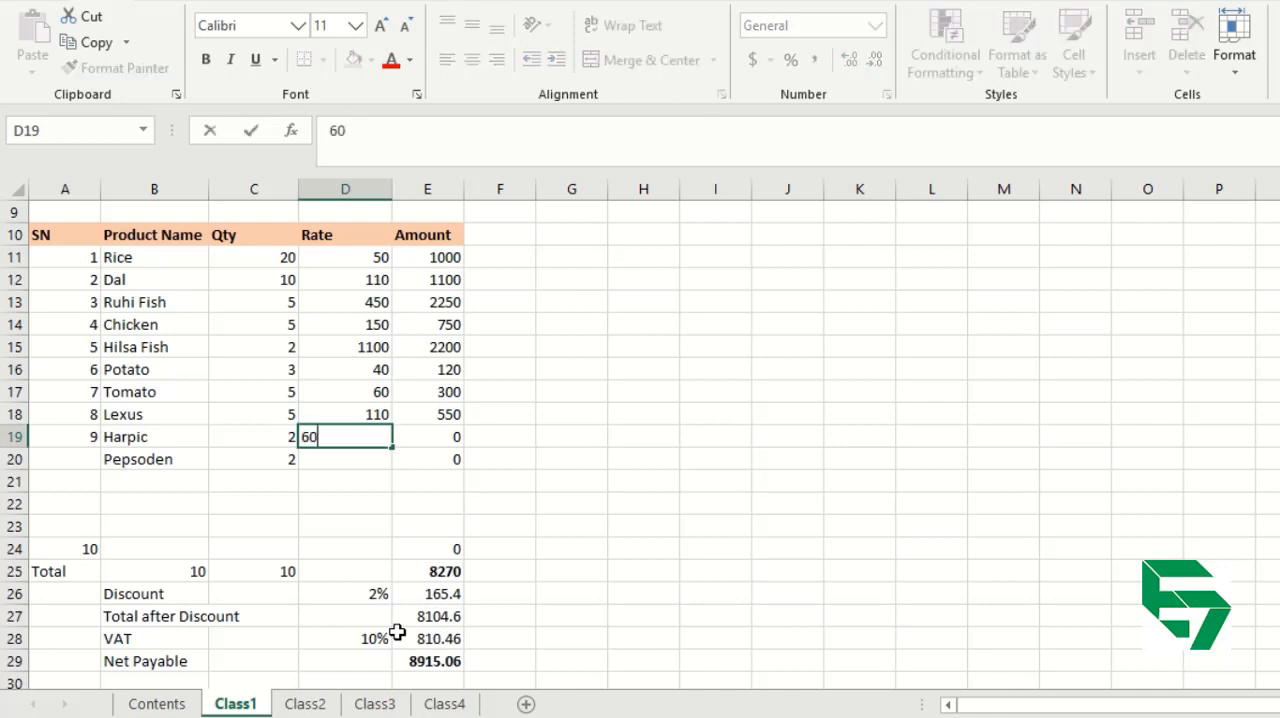
{"action": "key", "text": "Return"}
{"action": "type", "text": "7"}
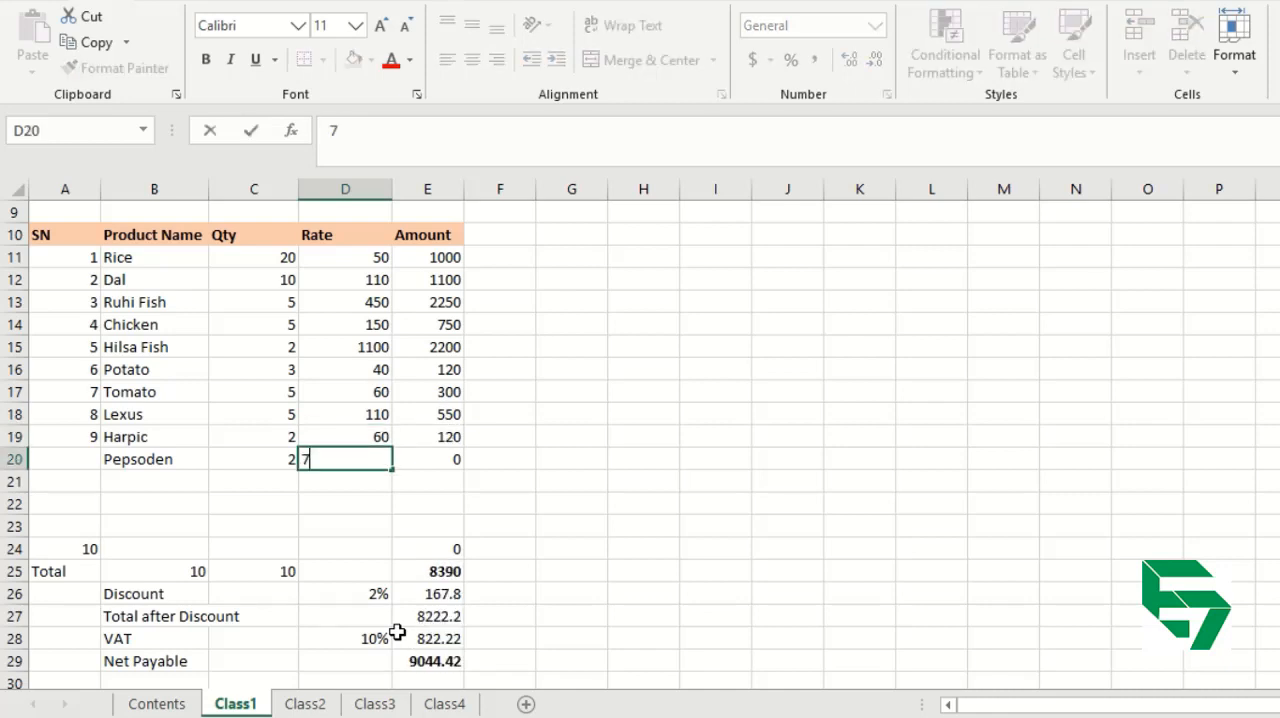
{"action": "type", "text": "5"}
{"action": "key", "text": "Return"}
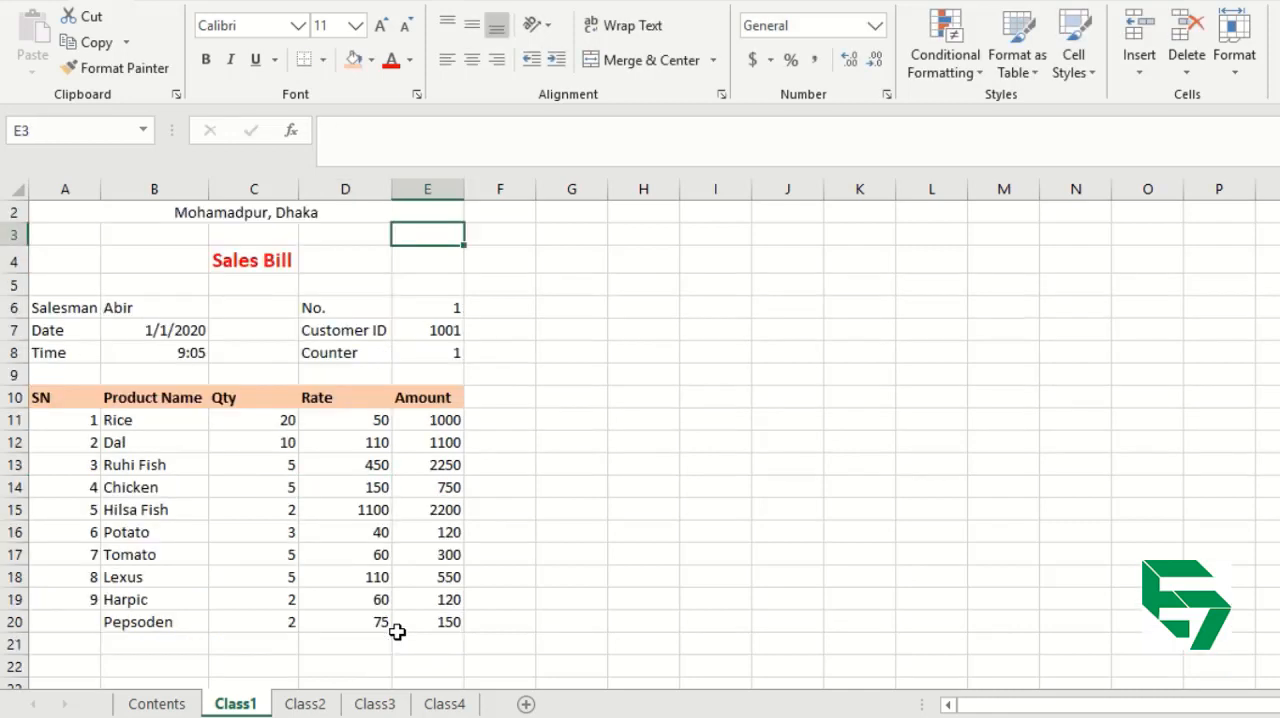
Insert a blank column between the SN and Product Name columns.
{"action": "left_click", "coordinate": [157, 440]}
{"action": "left_click", "coordinate": [175, 185]}
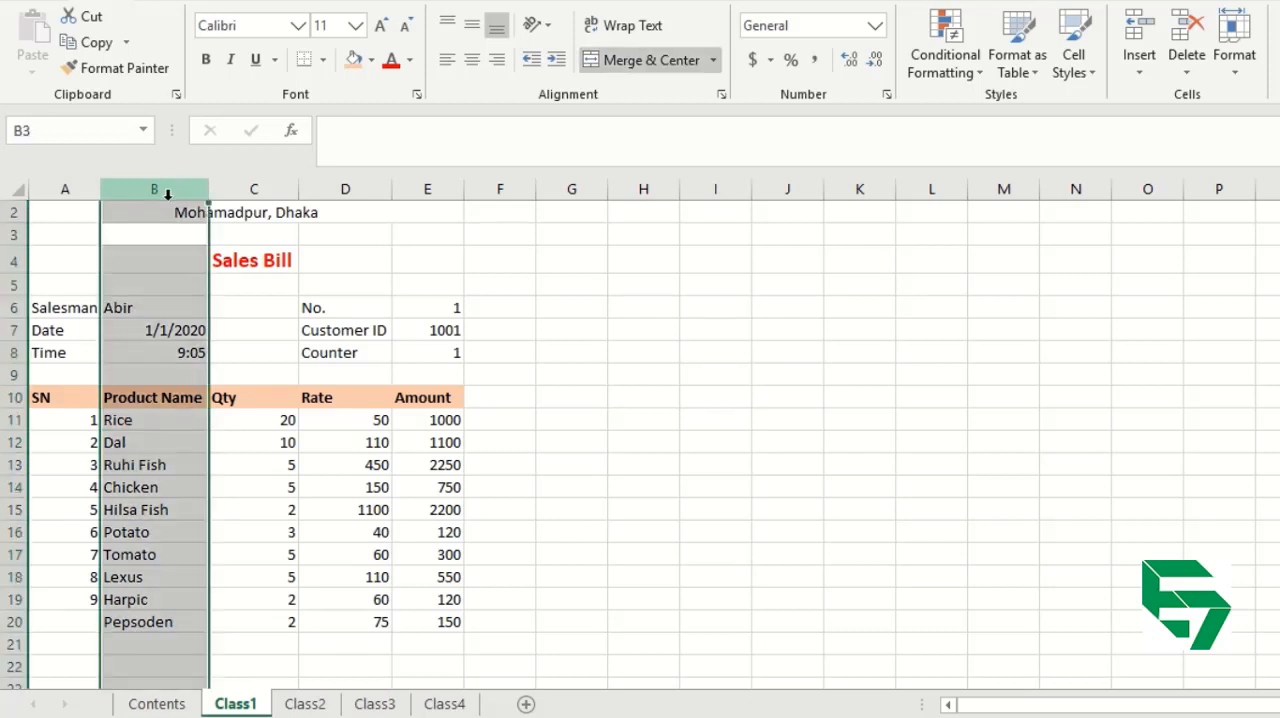
{"action": "left_click", "coordinate": [140, 465]}
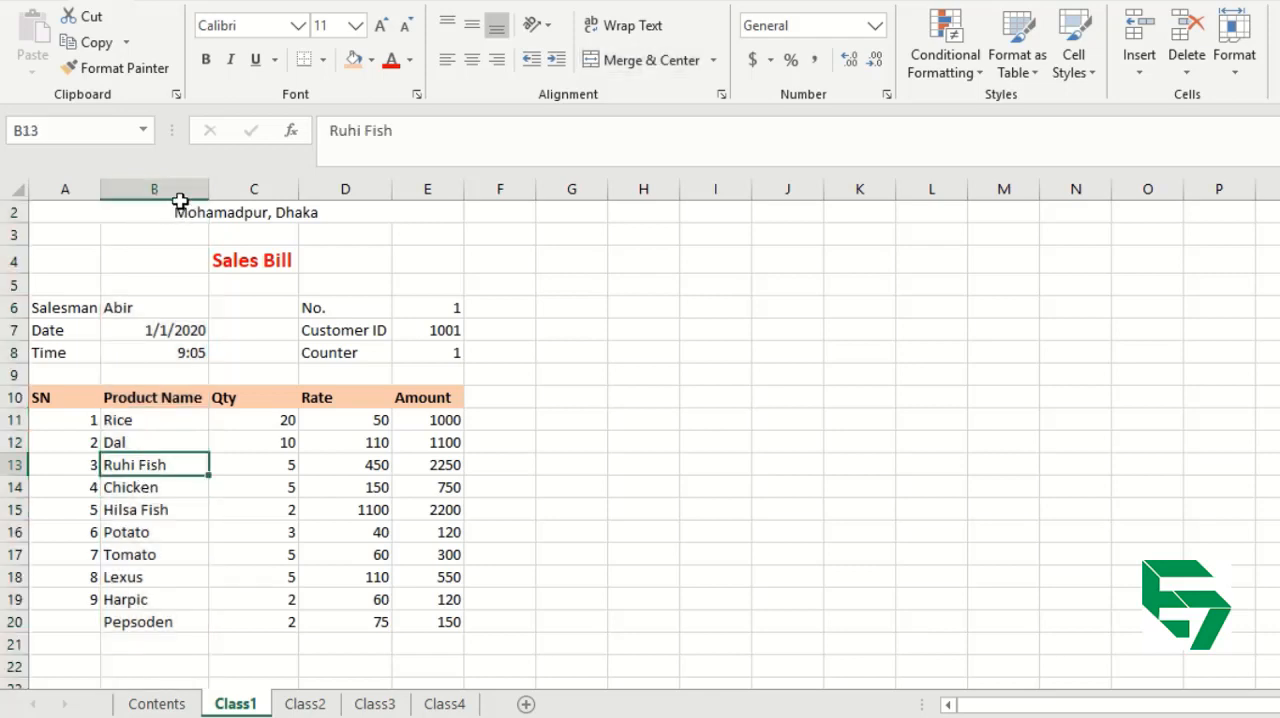
{"action": "left_click", "coordinate": [147, 397]}
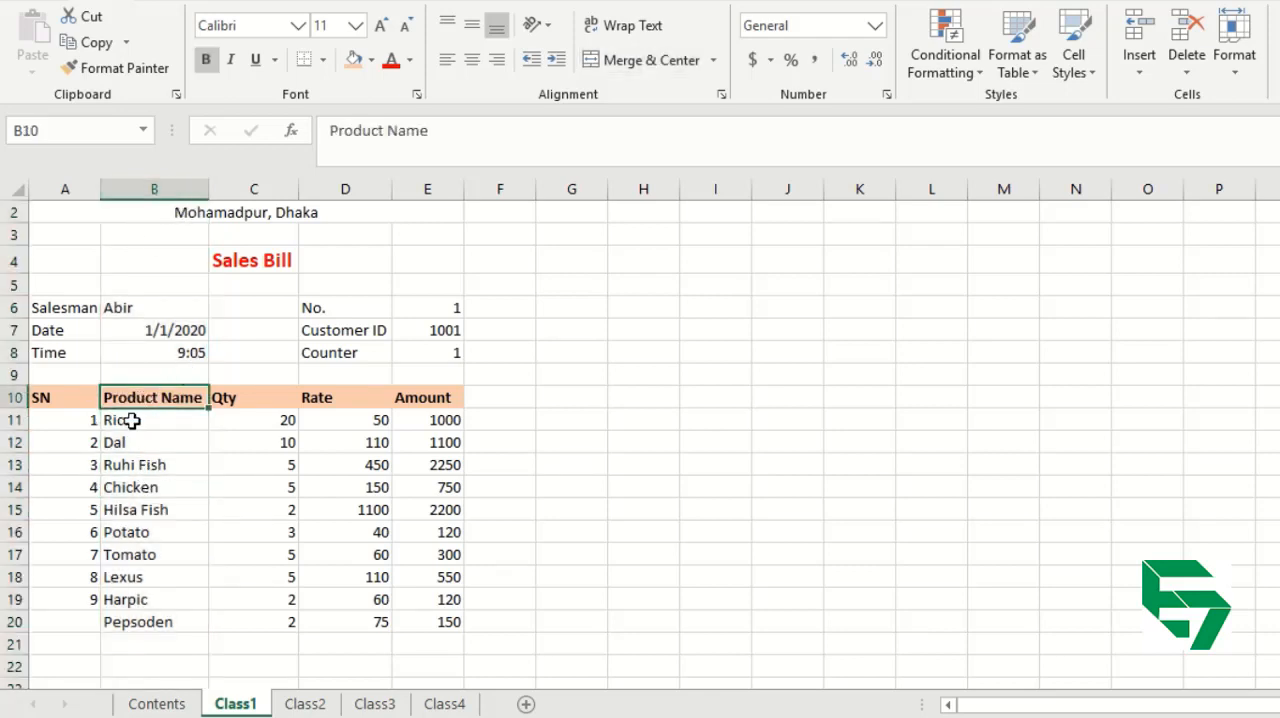
{"action": "left_click", "coordinate": [161, 182]}
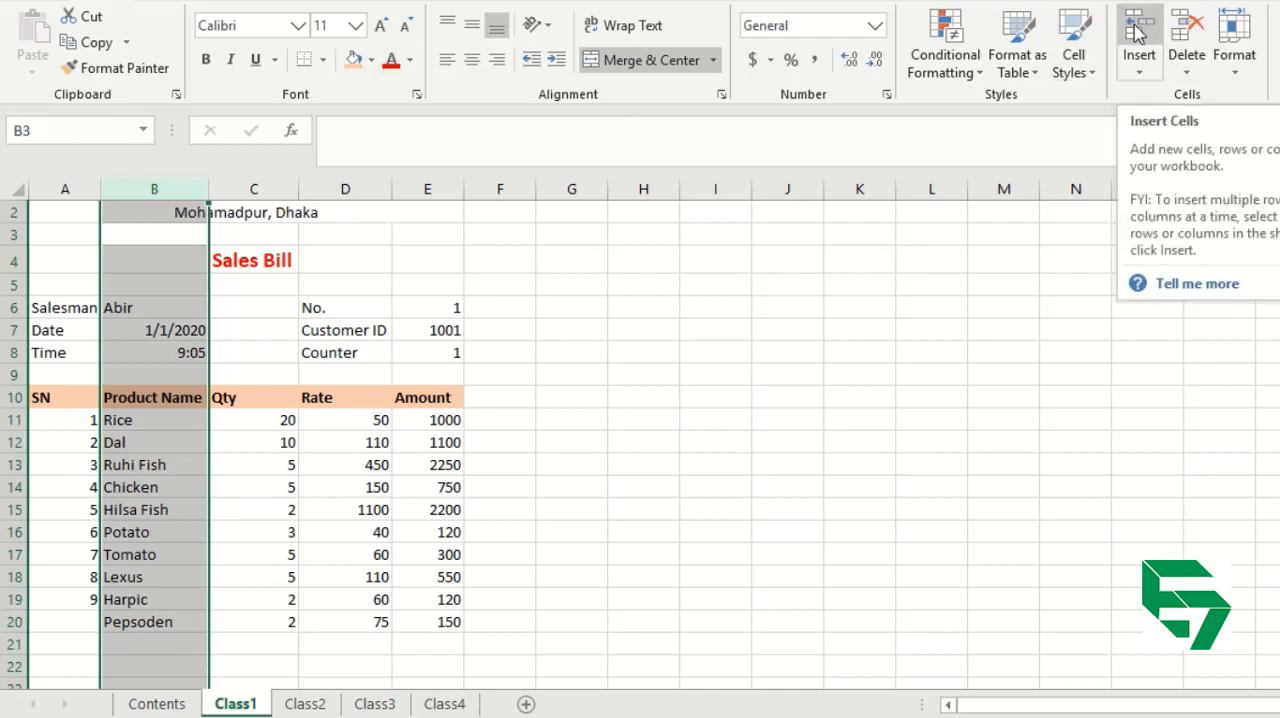
{"action": "left_click", "coordinate": [172, 356]}
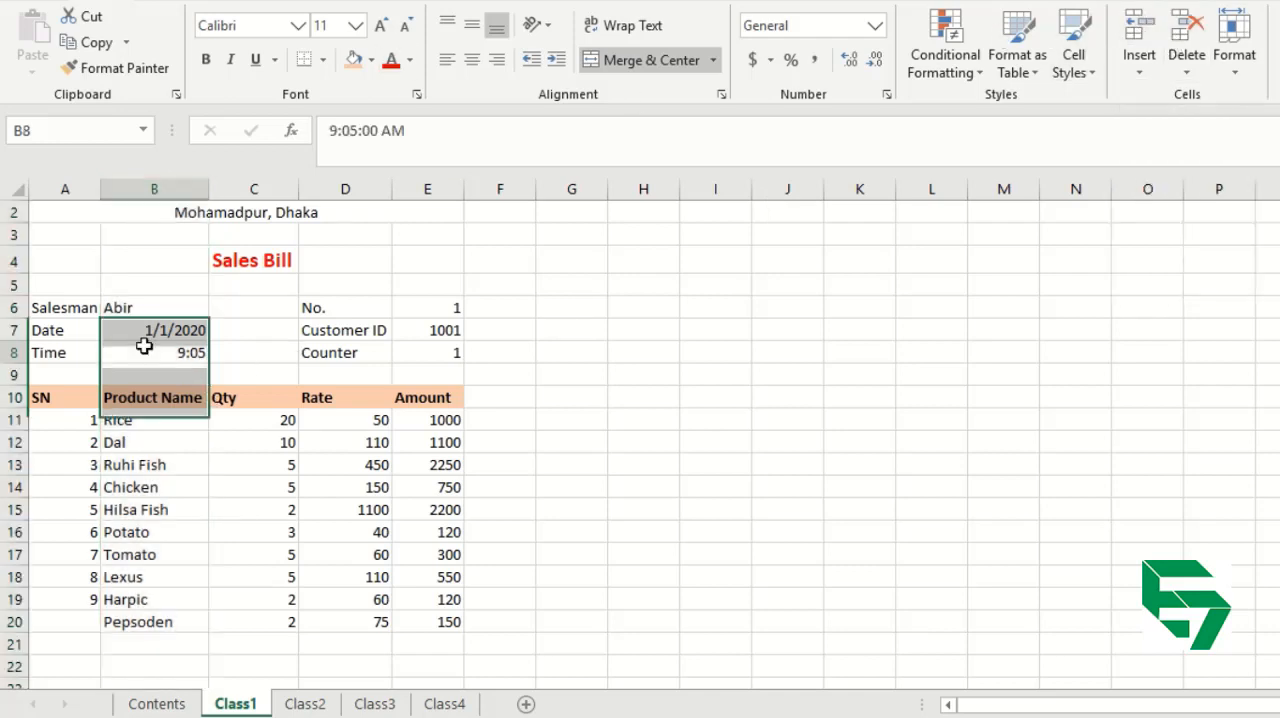
{"action": "left_click", "coordinate": [160, 189]}
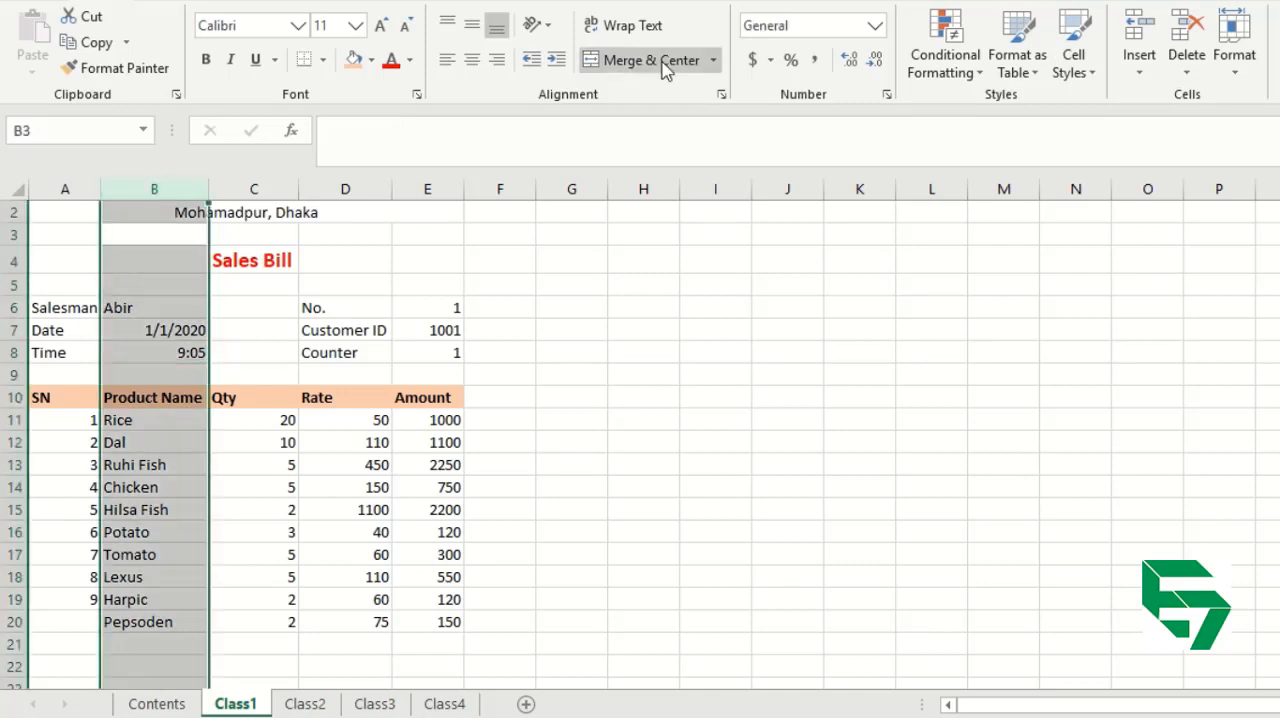
{"action": "left_click", "coordinate": [1145, 33]}
Enter the heading Product ID in B10 and fit column B's width to it.
{"action": "left_click", "coordinate": [130, 397]}
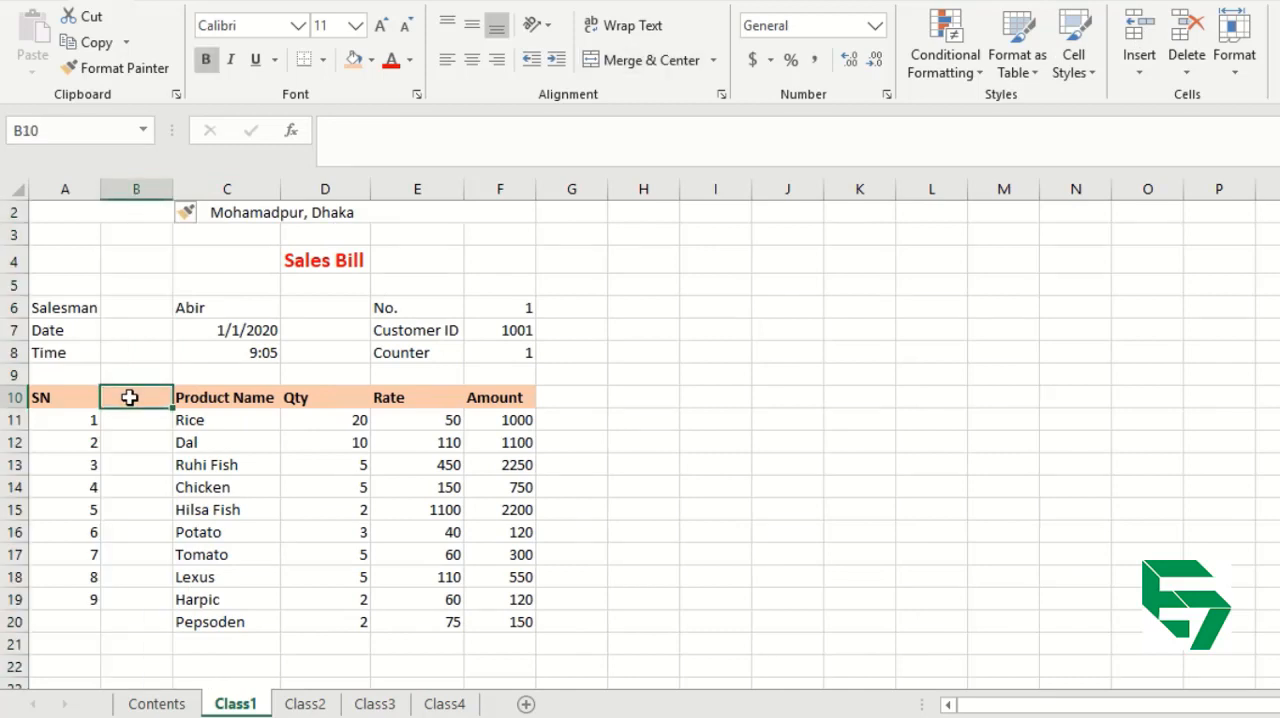
{"action": "type", "text": "Pro"}
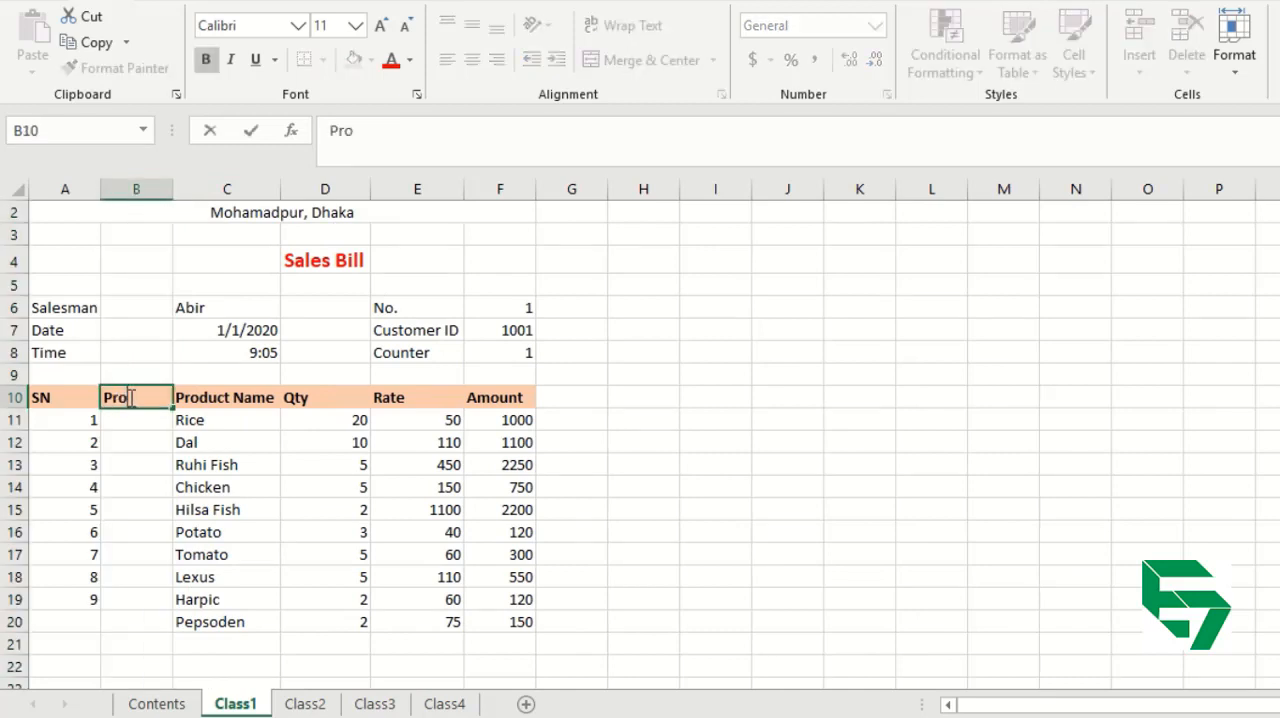
{"action": "type", "text": "duct IT"}
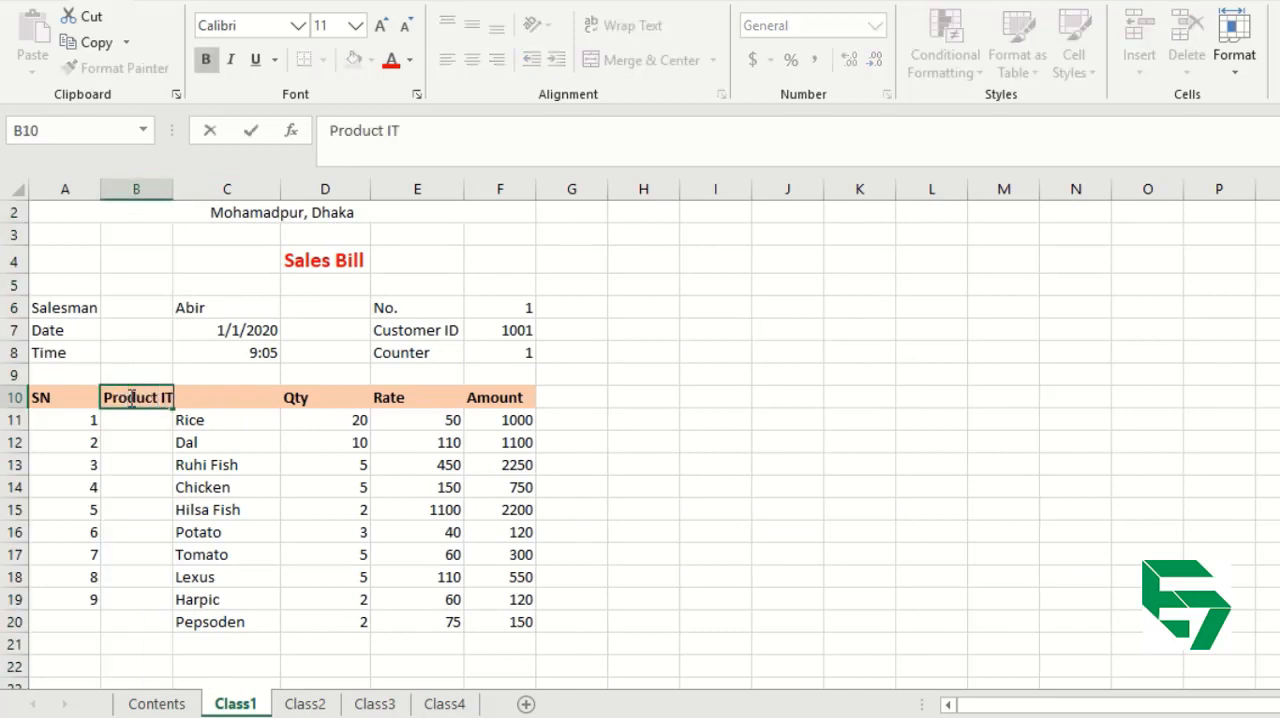
{"action": "key", "text": "BackSpace"}
{"action": "type", "text": "D"}
{"action": "key", "text": "Up"}
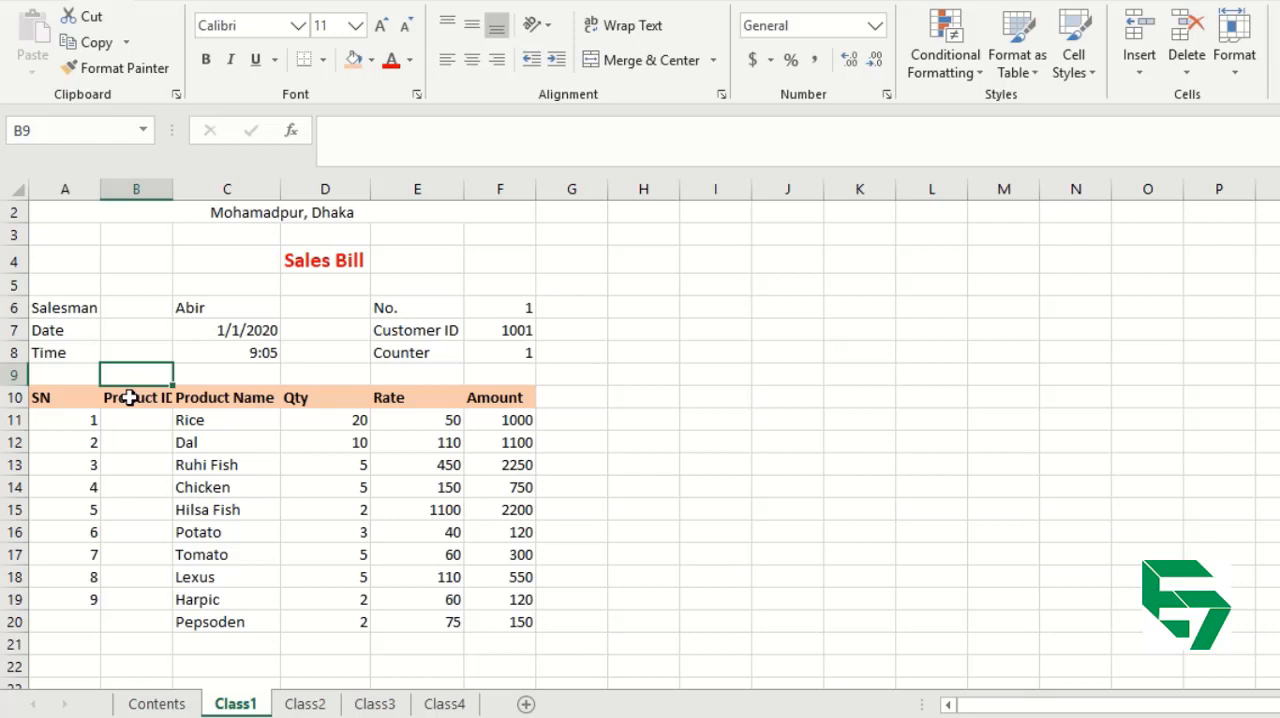
{"action": "double_click", "coordinate": [173, 189]}
Enter 901 as the Product ID for Rice in B11.
{"action": "left_click", "coordinate": [148, 418]}
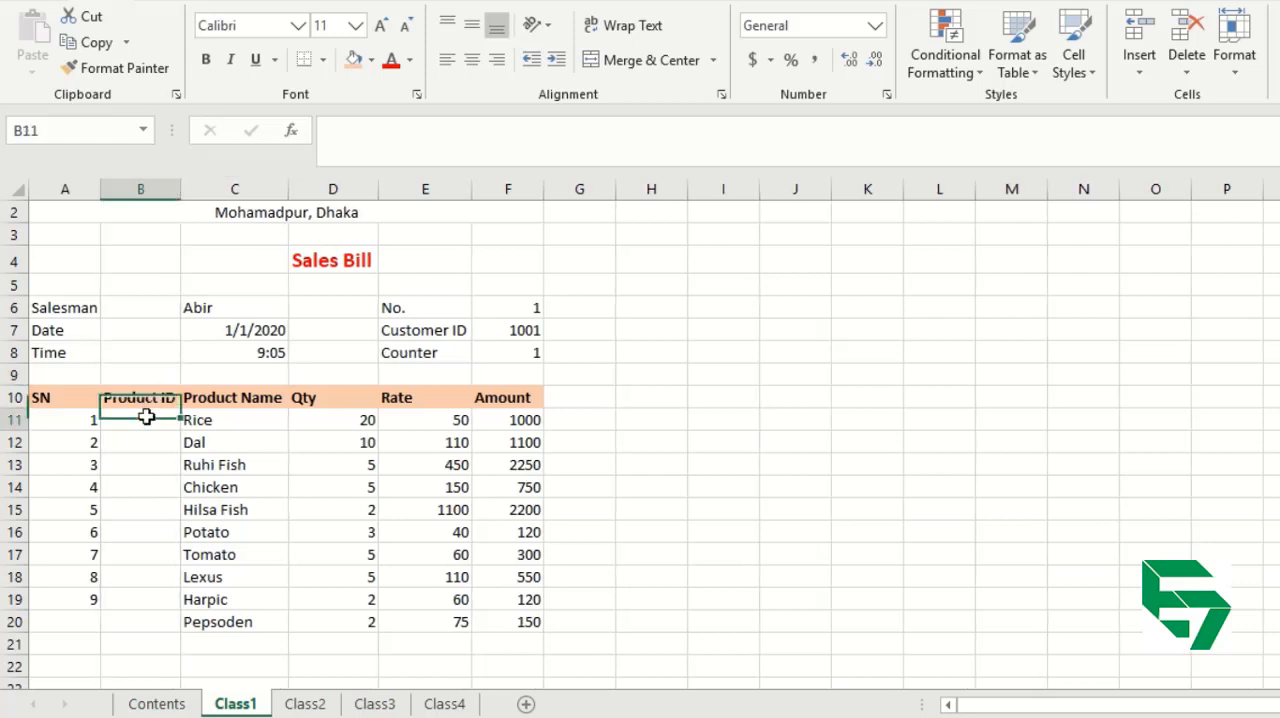
{"action": "type", "text": "100"}
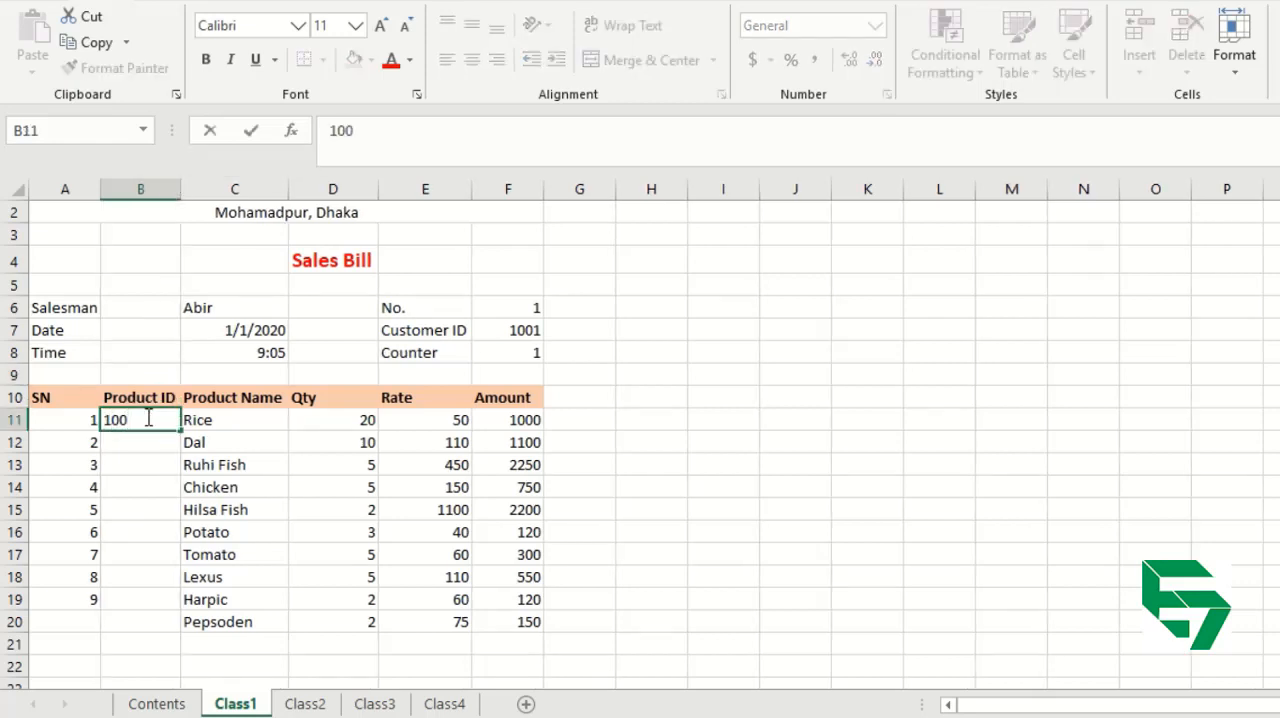
{"action": "key", "text": "BackSpace"}
{"action": "key", "text": "BackSpace"}
{"action": "key", "text": "BackSpace"}
{"action": "type", "text": "901"}
{"action": "key", "text": "Return"}
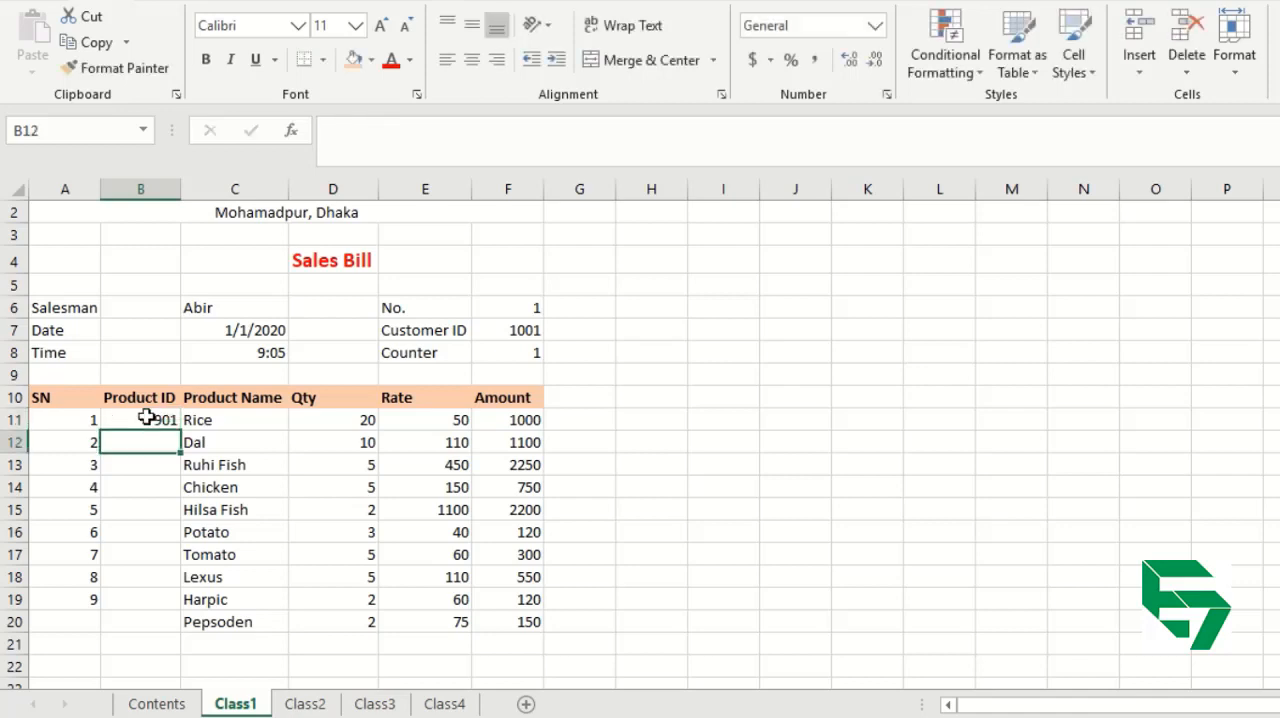
Fill the Product ID column from B11 to B20 as a series from 901 to 910, undoing the plain copy of 901.
{"action": "left_click", "coordinate": [146, 418]}
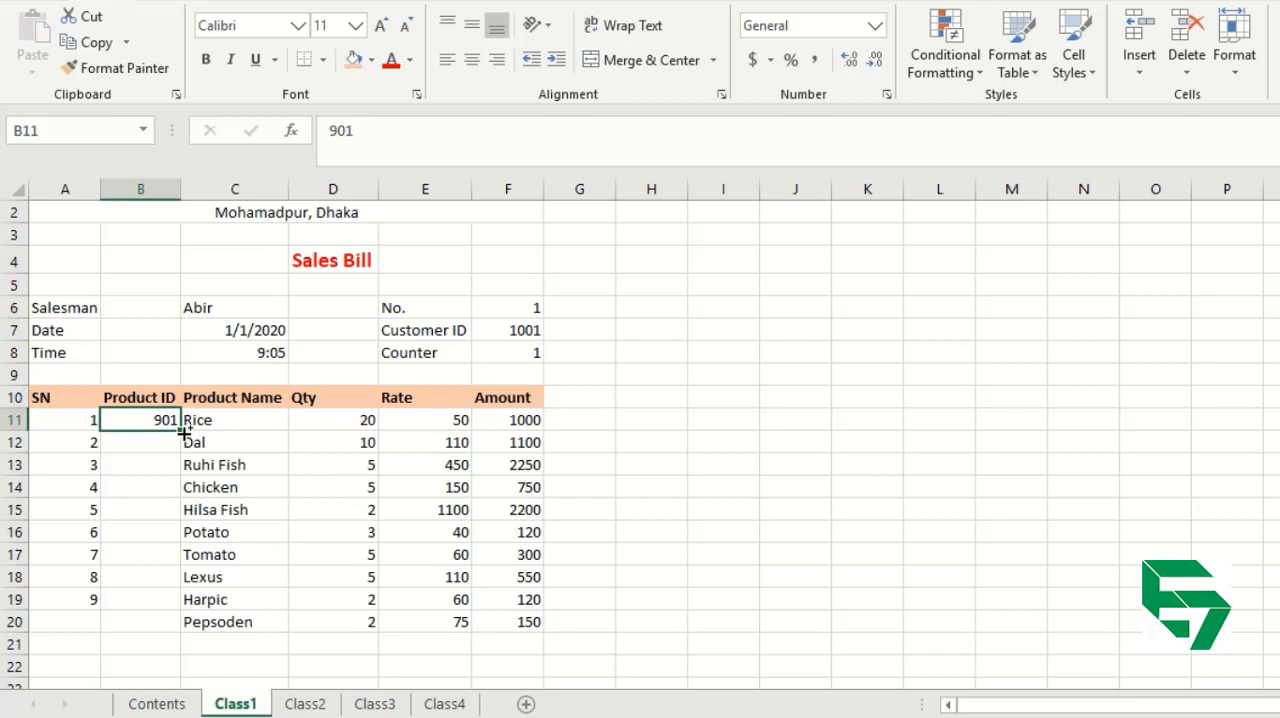
{"action": "left_click_drag", "start_coordinate": [184, 428], "coordinate": [174, 624]}
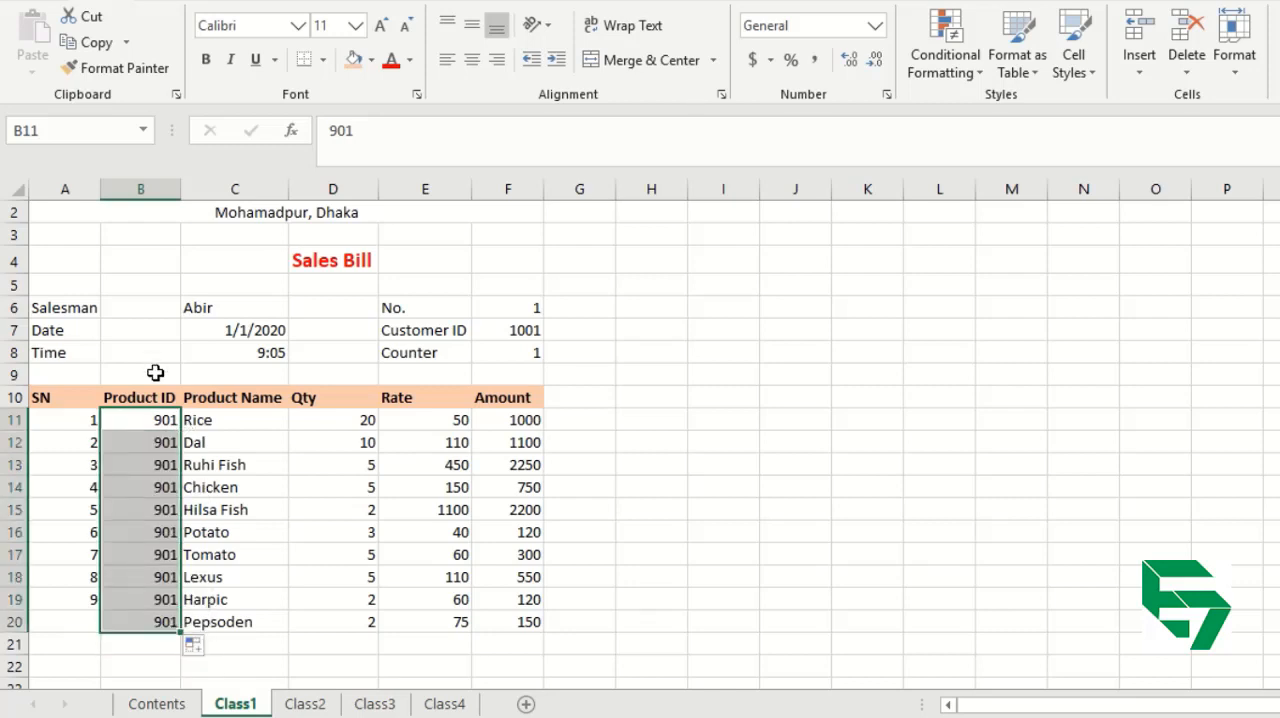
{"action": "key", "text": "ctrl+z"}
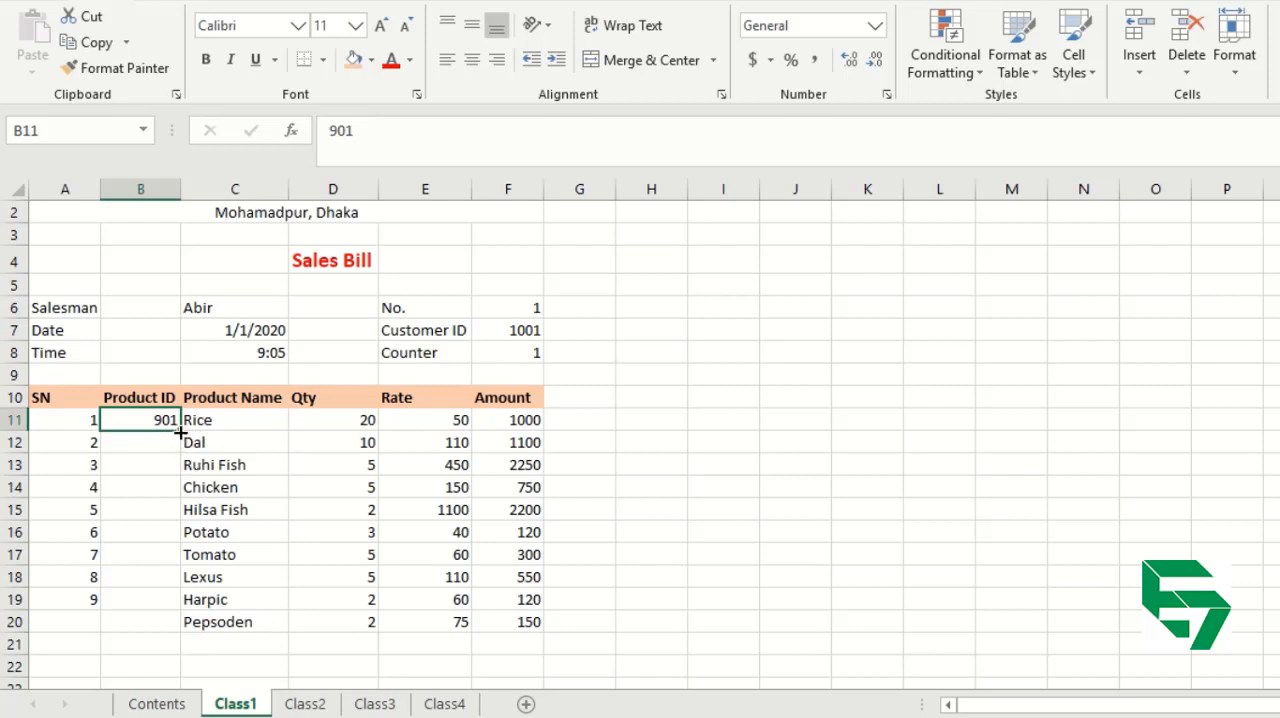
{"action": "left_click_drag", "start_coordinate": [181, 431], "coordinate": [174, 638]}
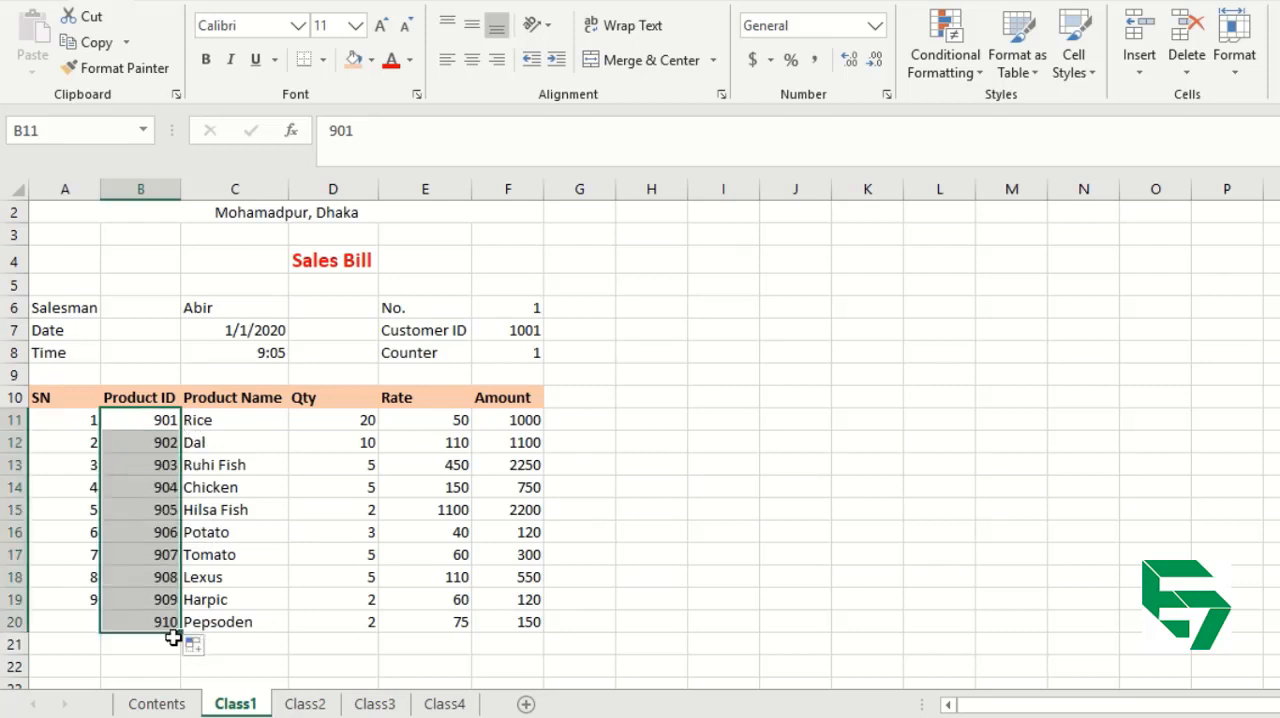
Examine the Total, Discount, VAT and Net Payable rows below the product list.
{"action": "key", "text": "Down"}
{"action": "key", "text": "Down"}
{"action": "key", "text": "Down"}
{"action": "key", "text": "Down"}
{"action": "key", "text": "Down"}
{"action": "key", "text": "Down"}
{"action": "key", "text": "Down"}
{"action": "key", "text": "Down"}
{"action": "key", "text": "Down"}
{"action": "key", "text": "Down"}
{"action": "key", "text": "Down"}
{"action": "key", "text": "Down"}
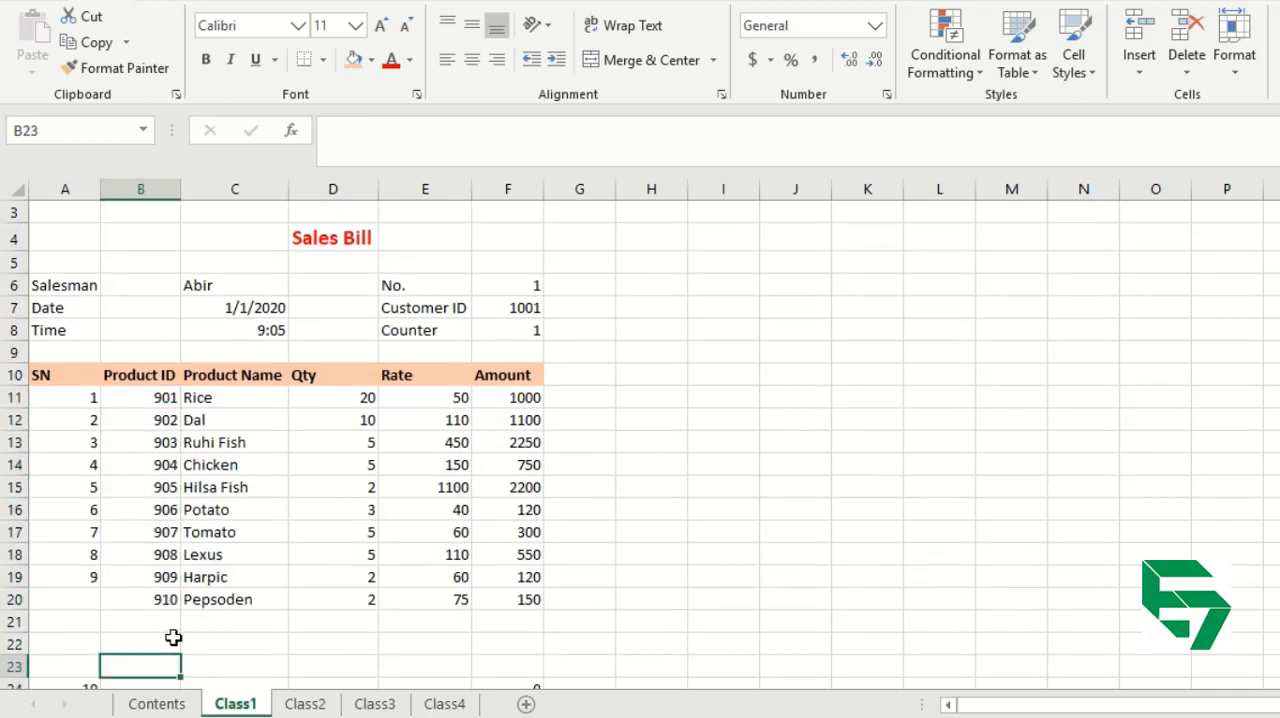
{"action": "key", "text": "Down"}
{"action": "key", "text": "Down"}
{"action": "key", "text": "Down"}
{"action": "key", "text": "Down"}
{"action": "key", "text": "Down"}
{"action": "key", "text": "Down"}
{"action": "key", "text": "Down"}
{"action": "key", "text": "Down"}
{"action": "key", "text": "Down"}
{"action": "key", "text": "Down"}
{"action": "key", "text": "Down"}
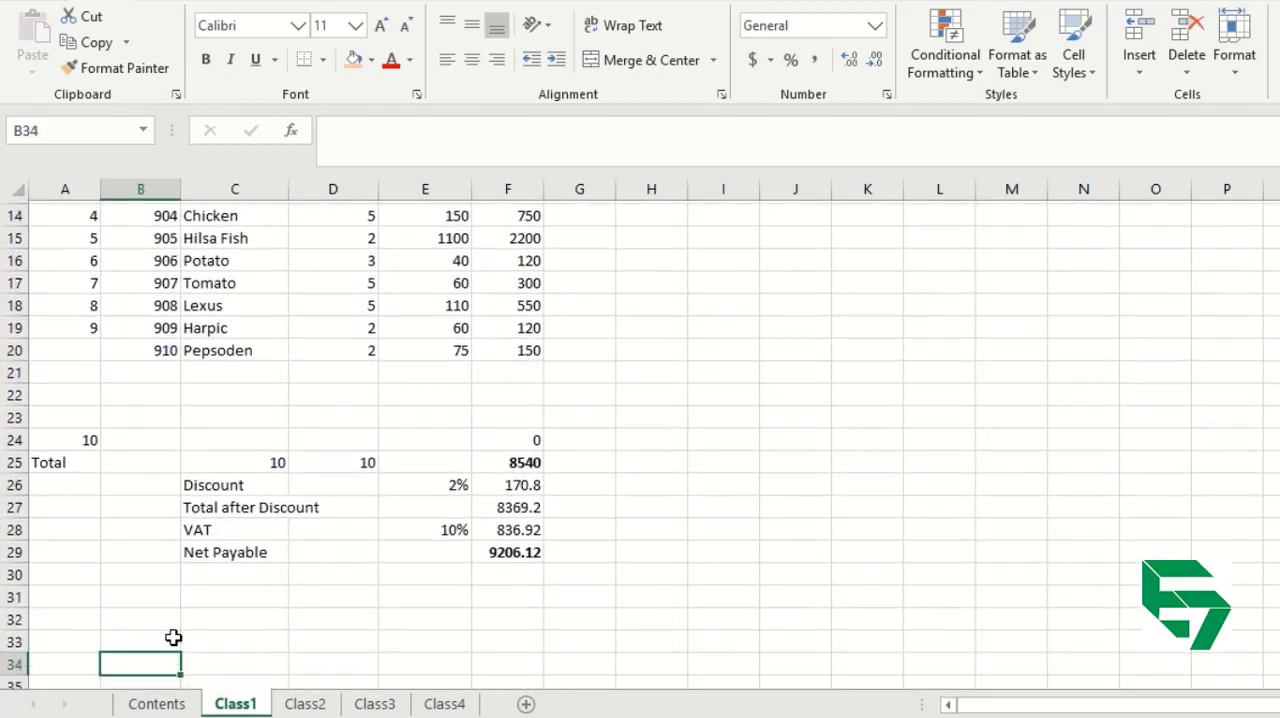
{"action": "key", "text": "Down"}
{"action": "key", "text": "Up"}
{"action": "key", "text": "Up"}
{"action": "key", "text": "Up"}
{"action": "key", "text": "Up"}
{"action": "key", "text": "Up"}
{"action": "key", "text": "Up"}
{"action": "key", "text": "Up"}
{"action": "key", "text": "Up"}
{"action": "key", "text": "Up"}
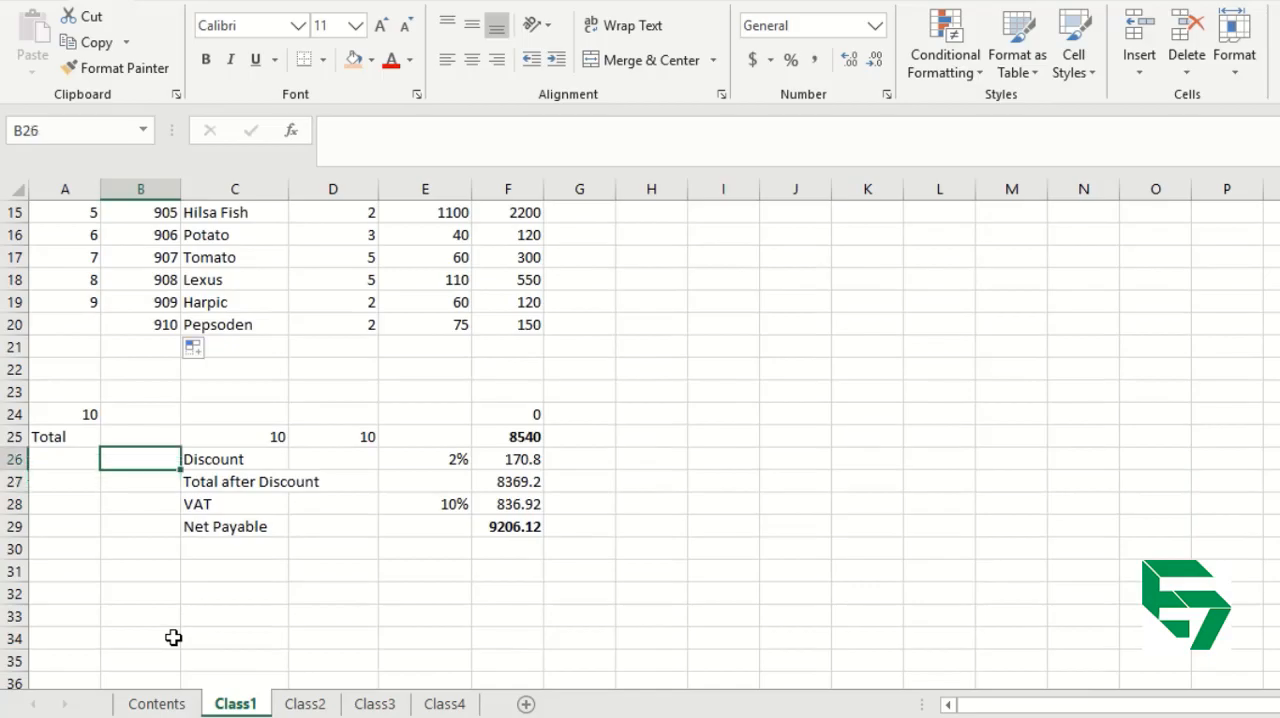